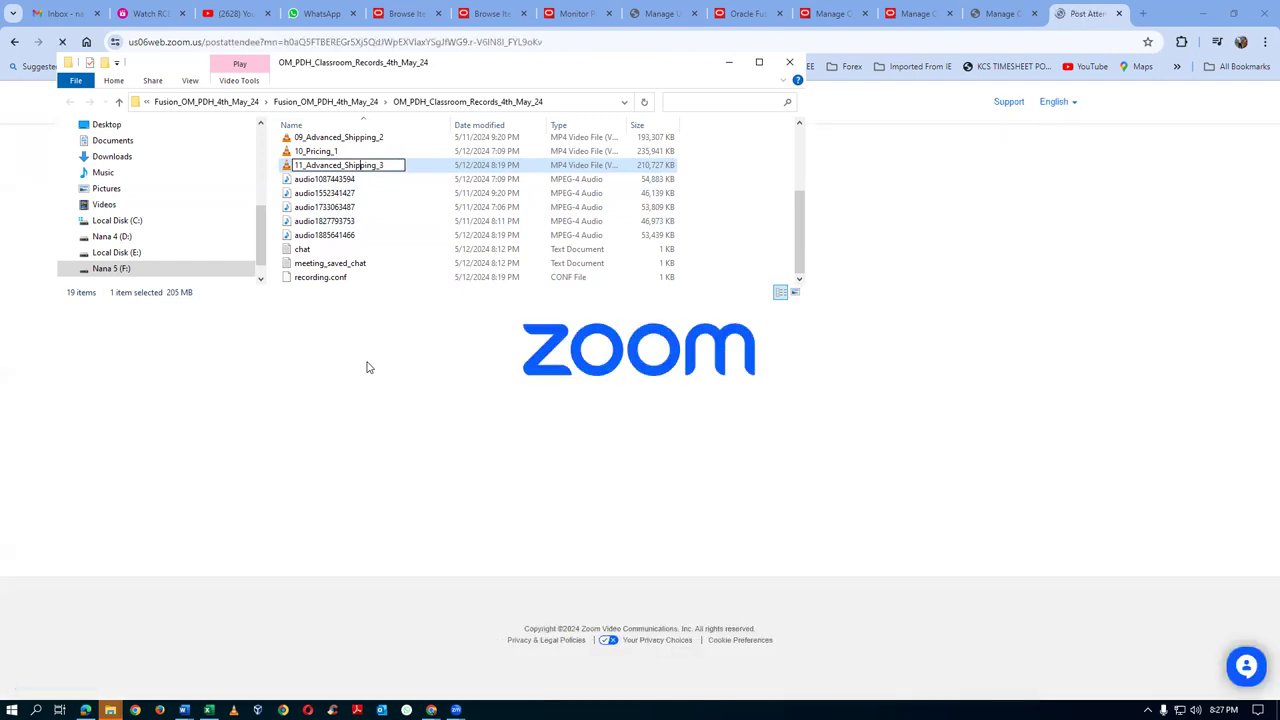
- Finish renaming the selected video file as 11_Advanced_Shipping_3 and close the recordings folder
key("Return")
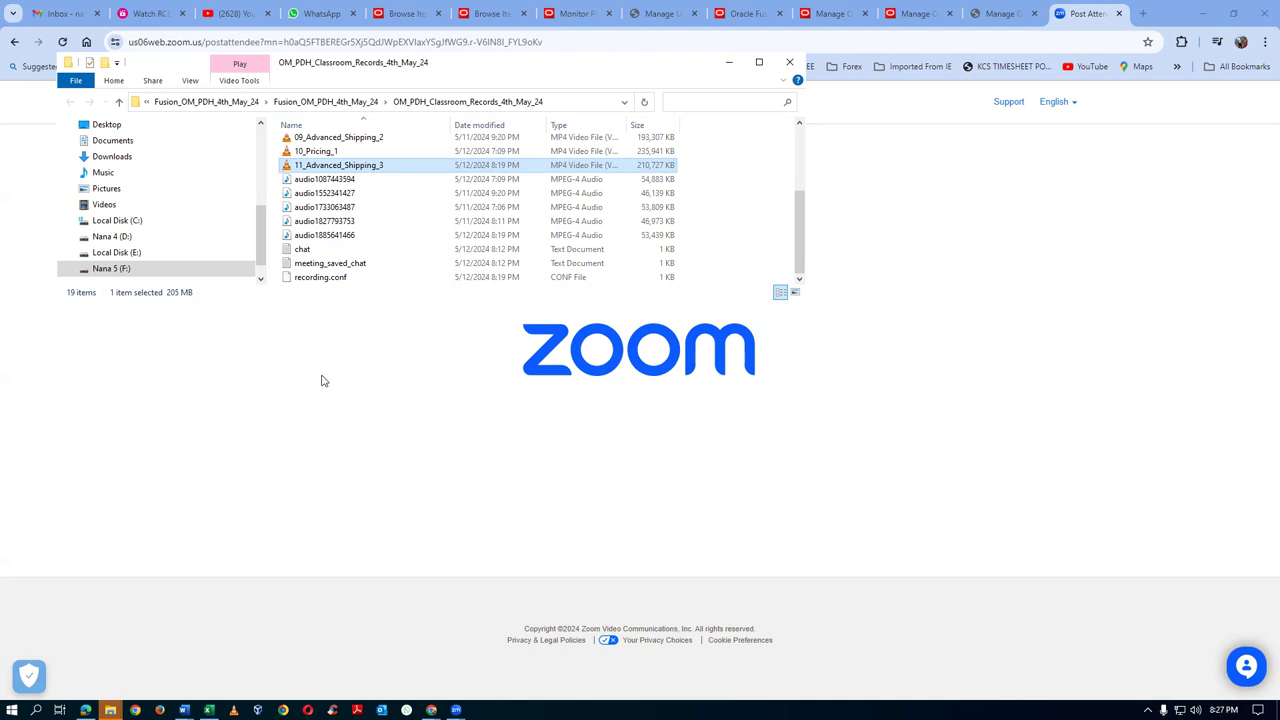
mouse_move(802, 257)
left_mouse_down()
mouse_move(802, 184)
mouse_move(818, 248)
left_mouse_up()
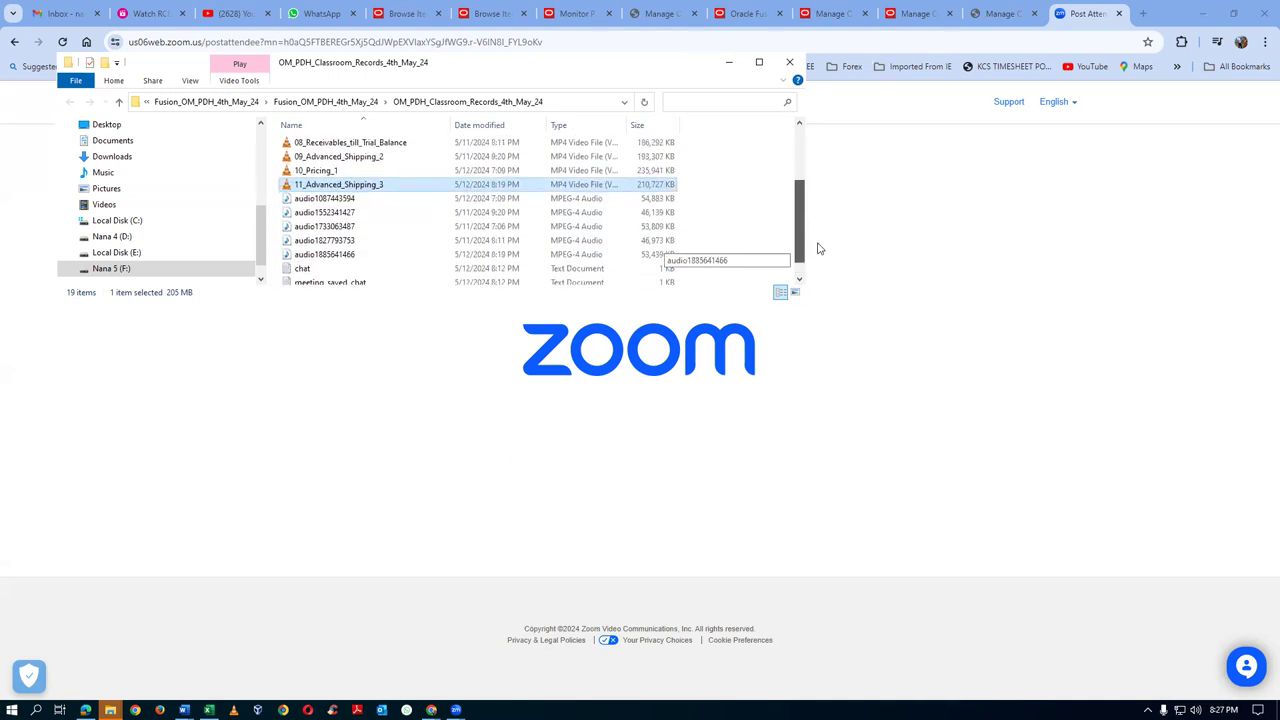
left_click(789, 62)
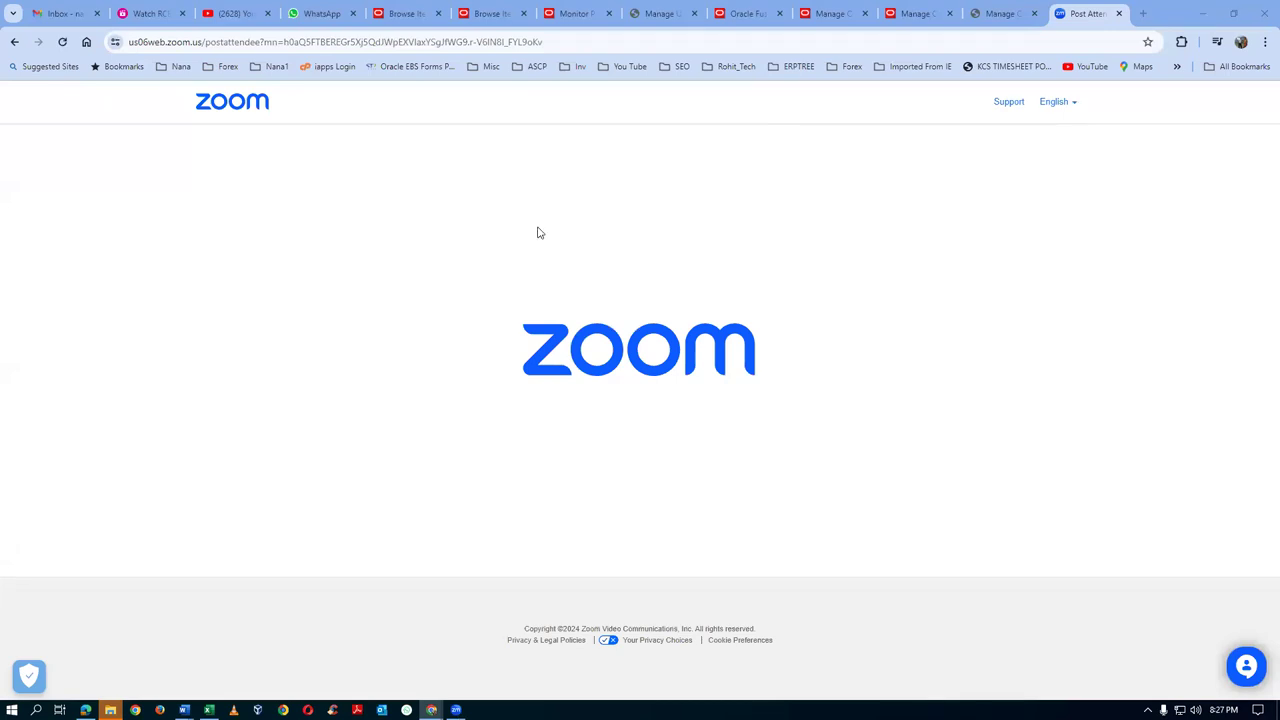
- Switch to the Oracle Fusion setup task search page and dismiss its error message
left_click(989, 13)
left_click(1220, 155)
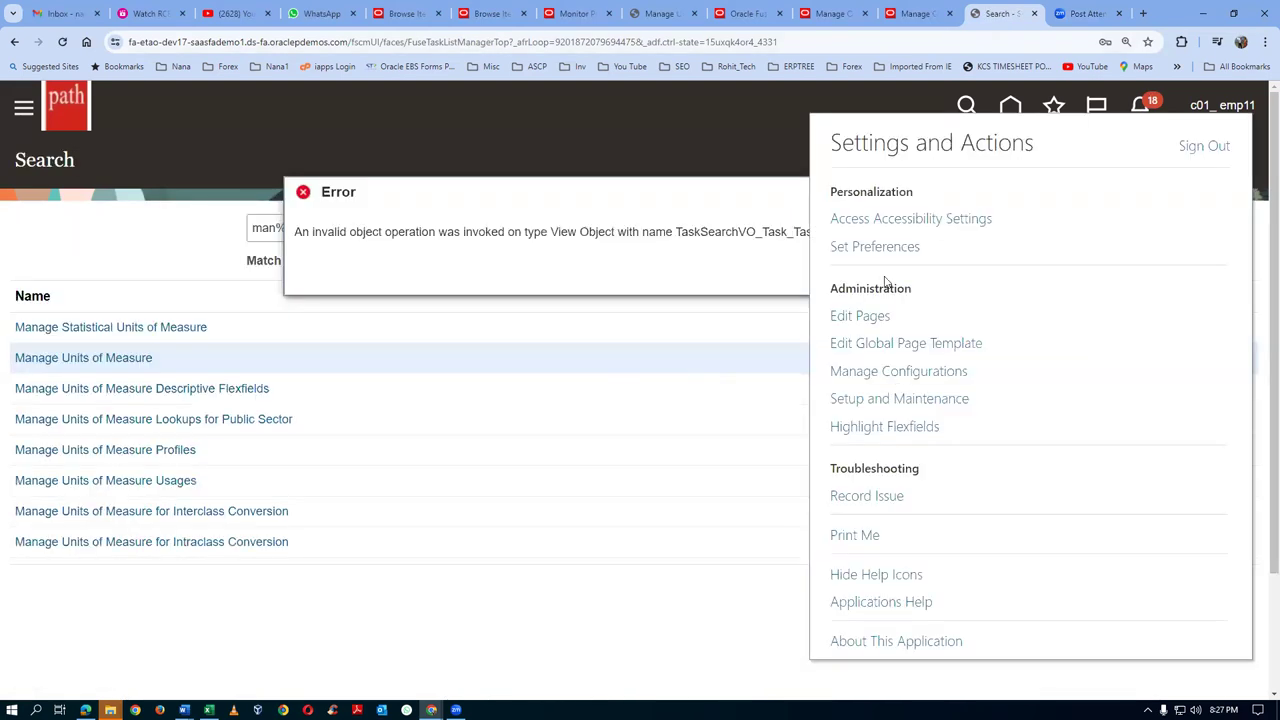
left_click(720, 278)
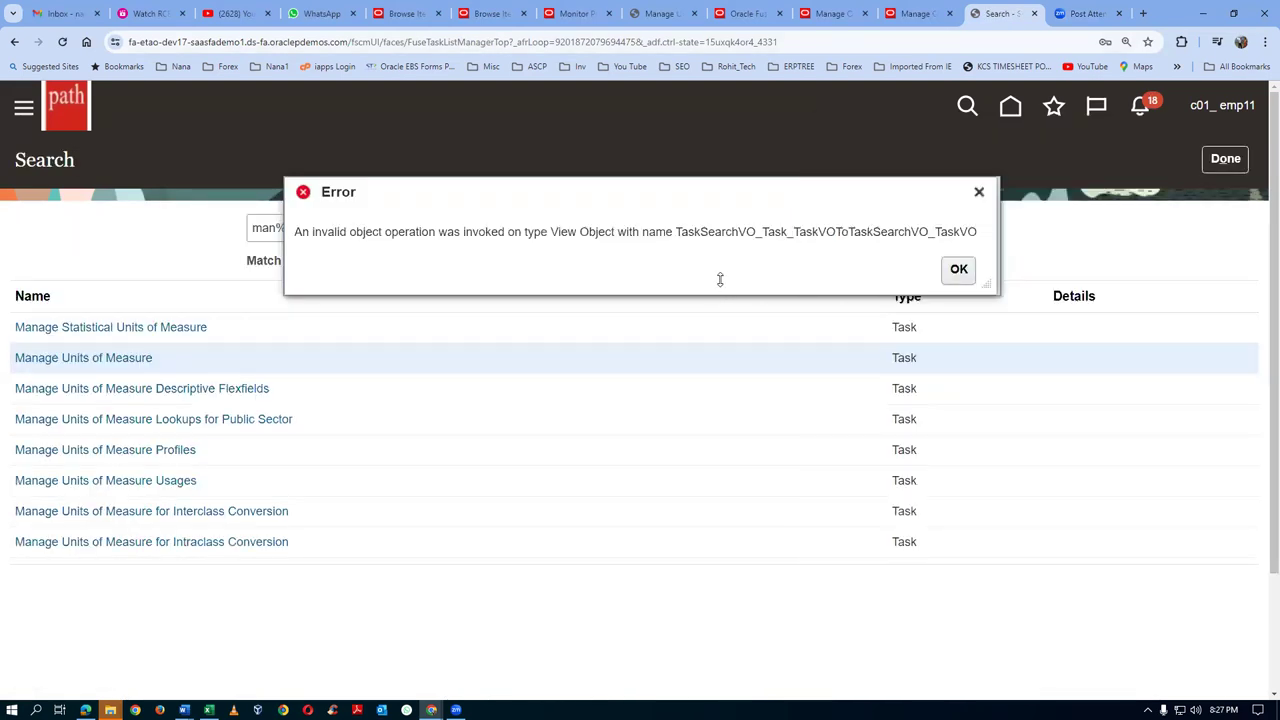
left_click(955, 274)
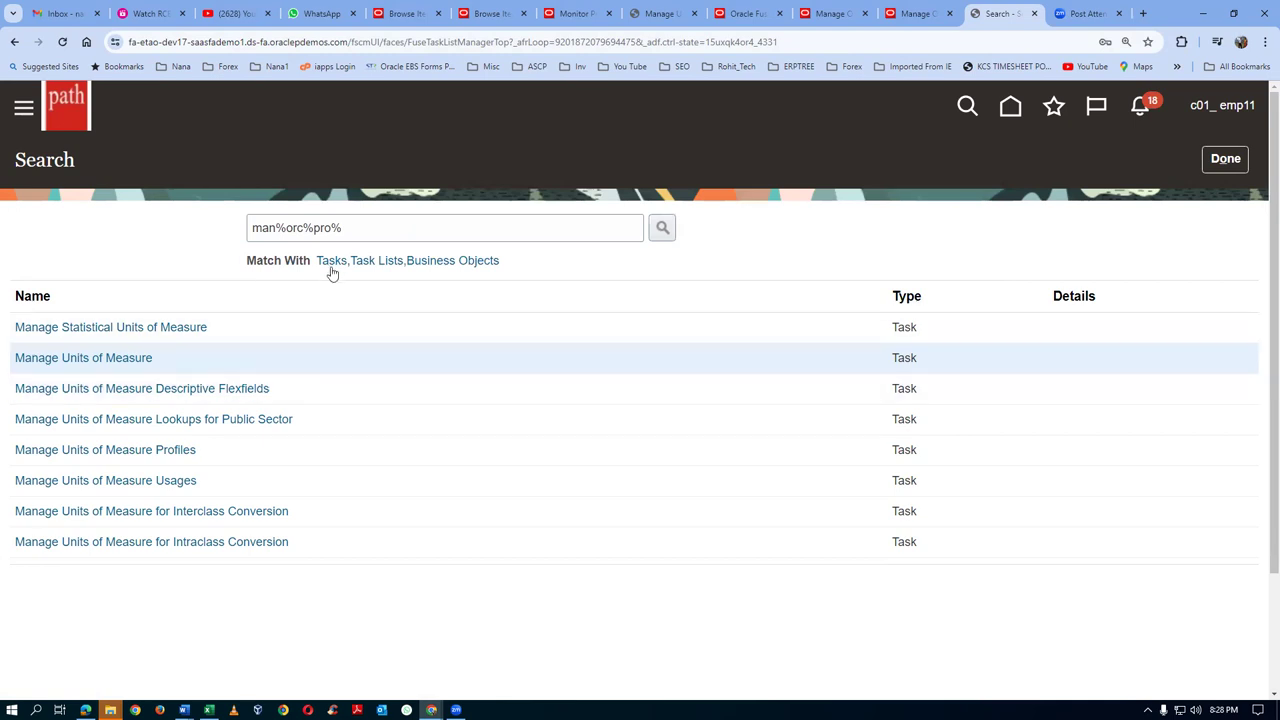
- Search the setup tasks for man%order%type%
left_click(366, 234)
type("man")
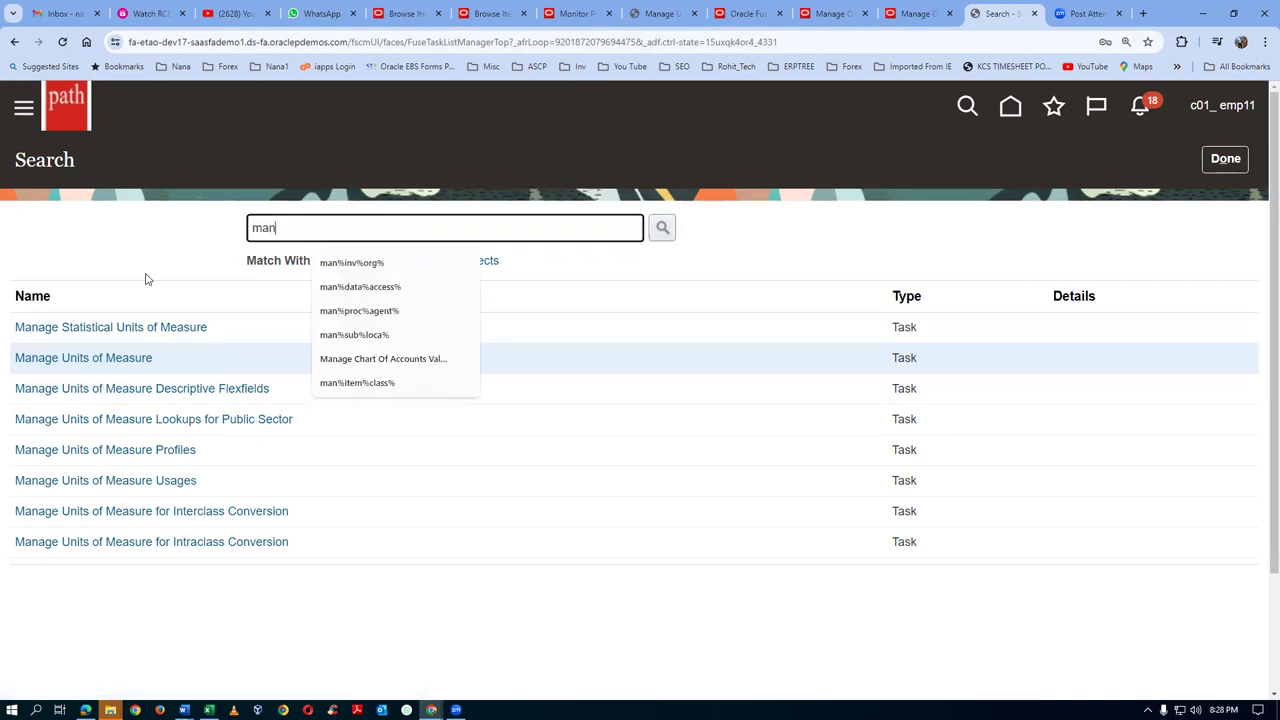
type("%order%type%")
key("Return")
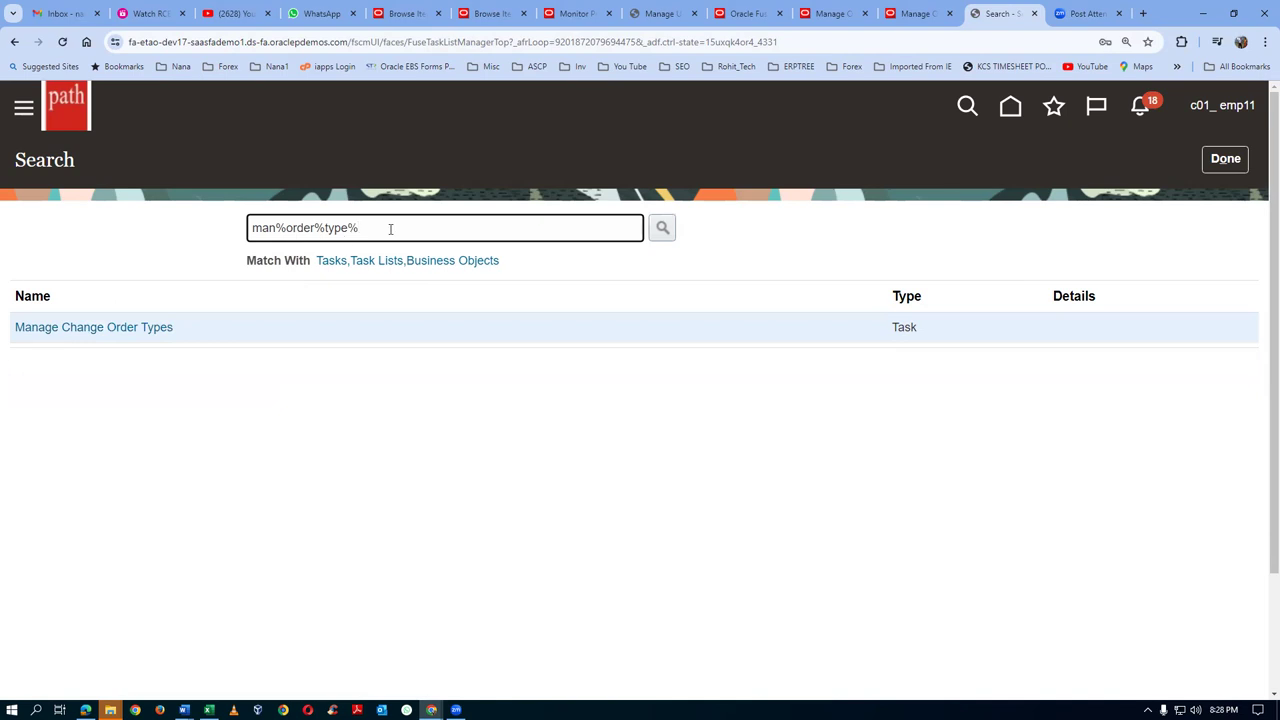
- Search the setup tasks for man%order%look% and open the Manage Order Lookups task
key("BackSpace")
key("BackSpace")
key("BackSpace")
key("BackSpace")
key("BackSpace")
type("look%")
key("Return")
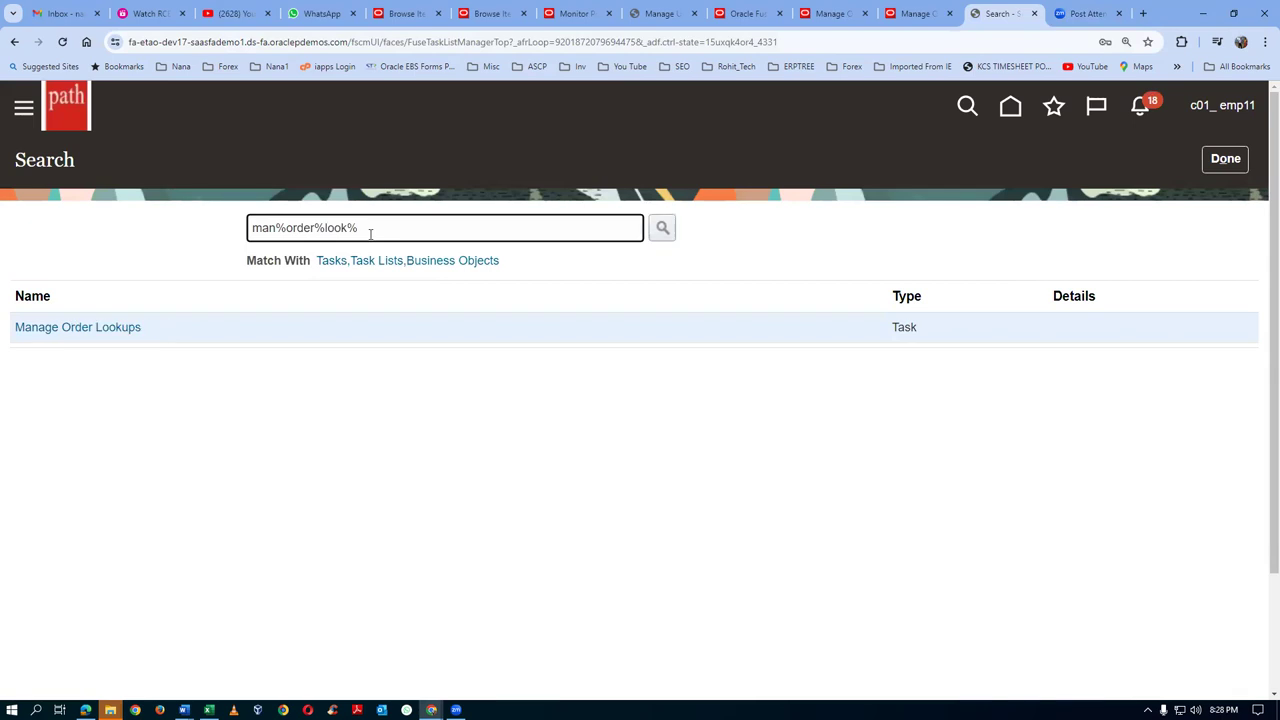
left_click(90, 330)
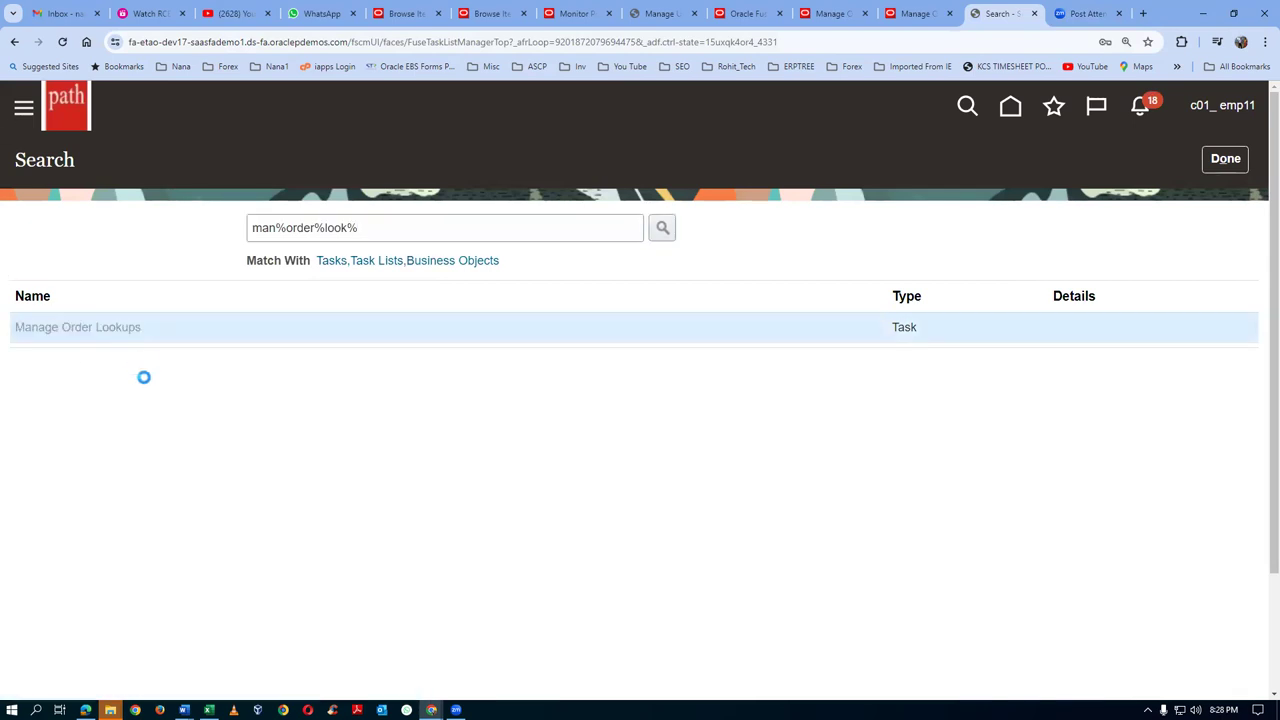
- Search the order lookups for lookup types matching %ORA%LINE%
left_click(192, 229)
type("%ORA%LINE%")
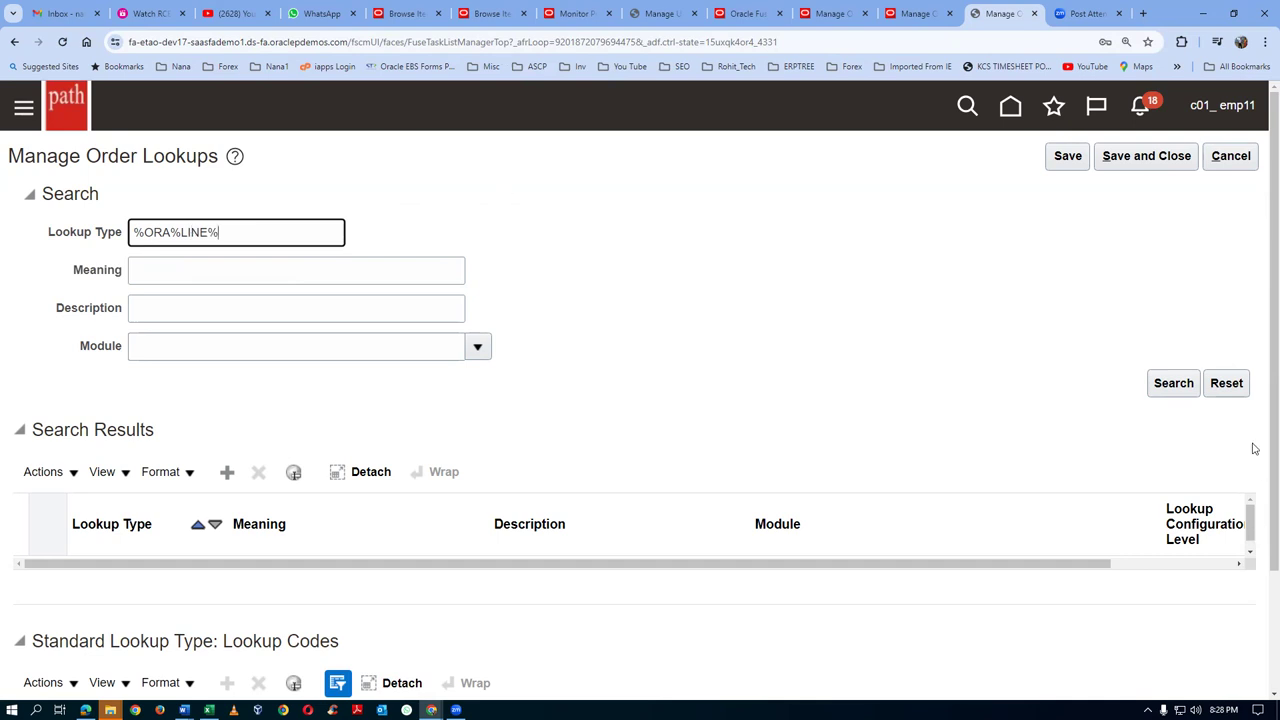
left_click(1178, 381)
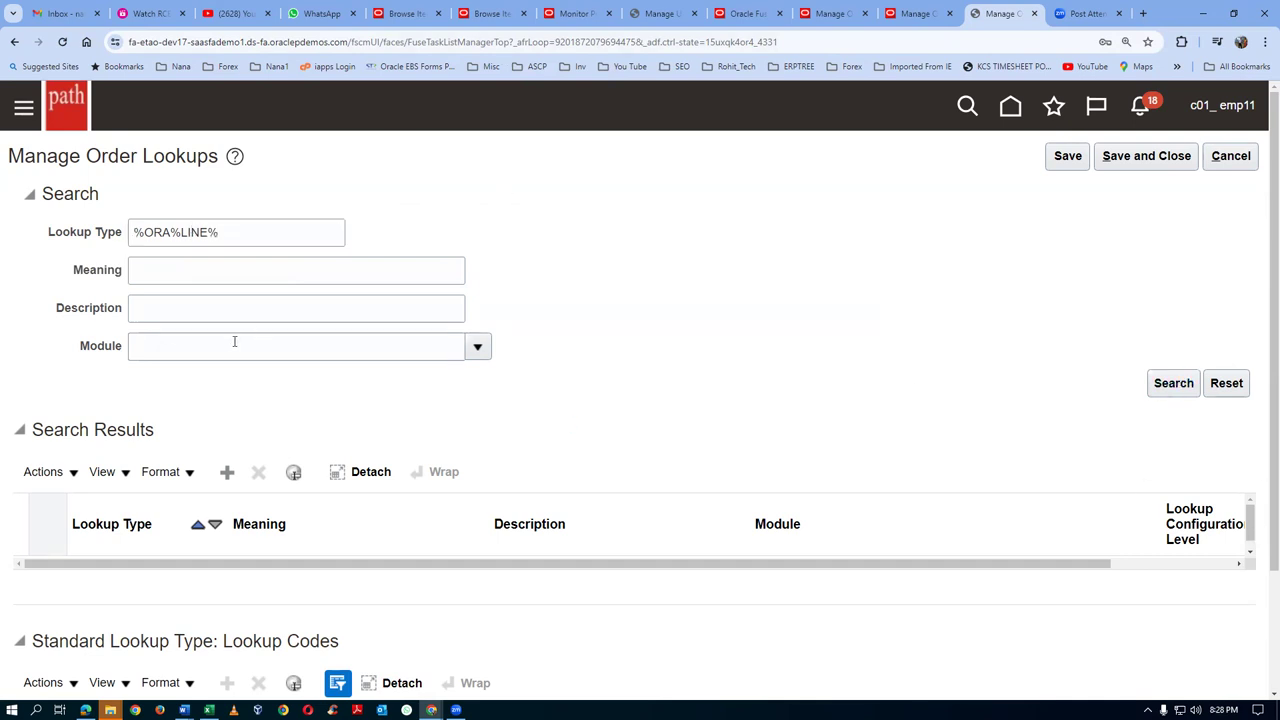
scroll(246, 443, "down", 2)
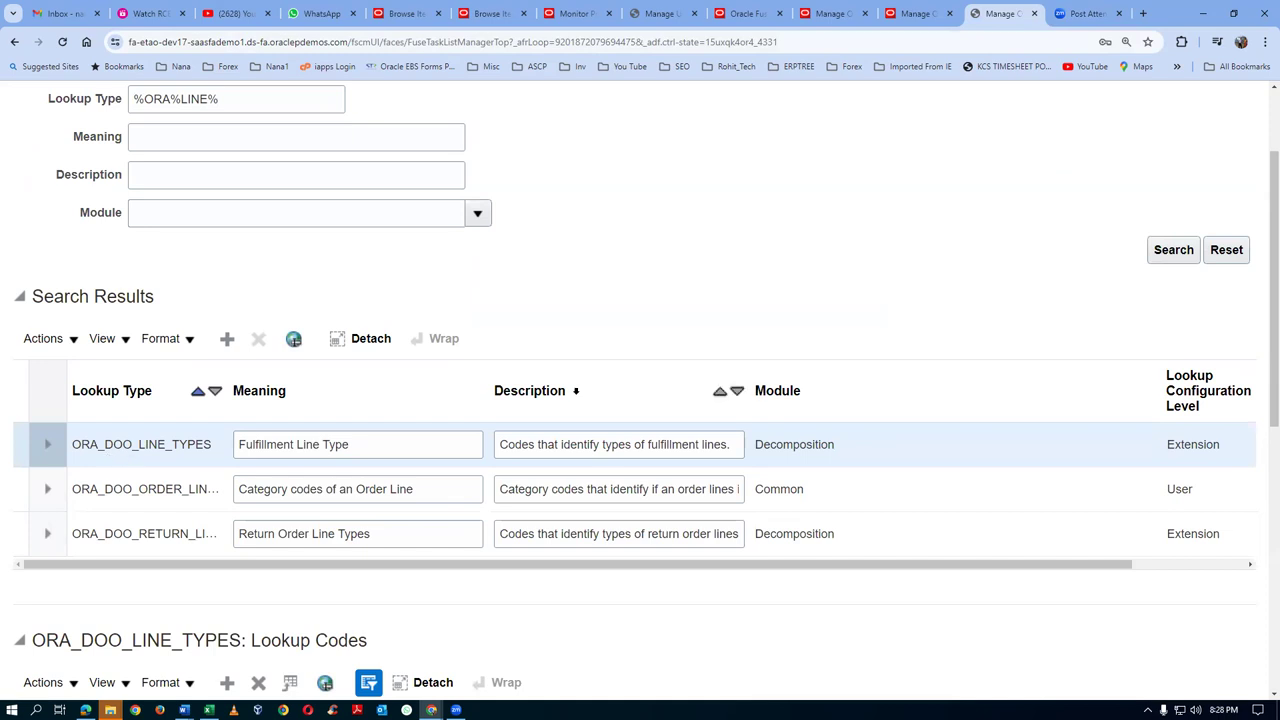
scroll(575, 392, "up", 2)
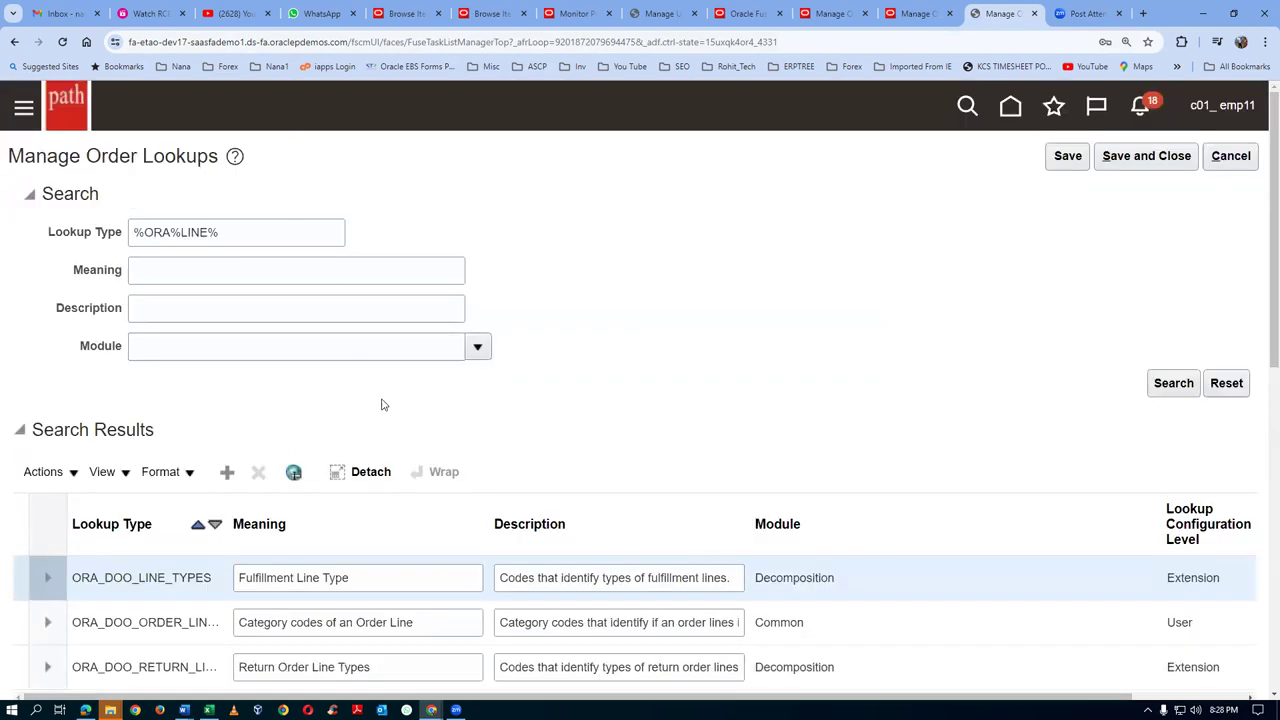
- Add lookup code c01_no_res with display sequence 2 to the ORA_DOO_LINE_TYPES lookup
scroll(427, 380, "down", 3)
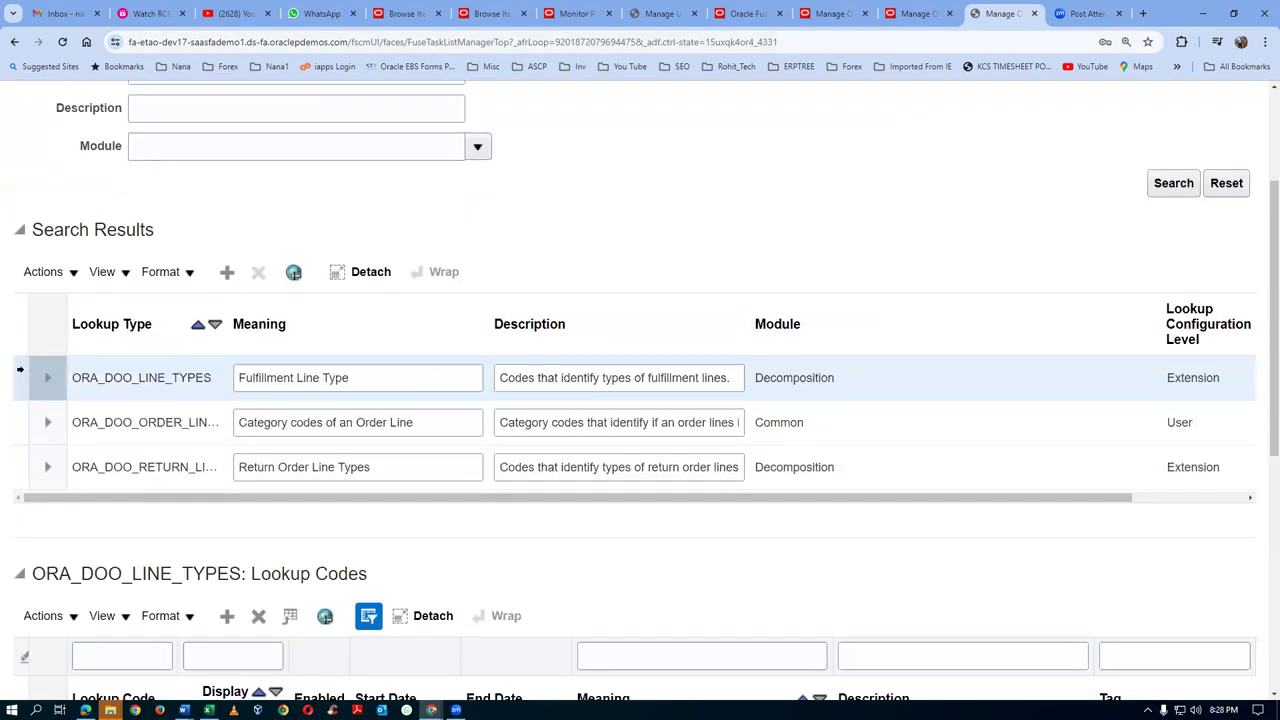
scroll(190, 560, "down", 3)
left_click(227, 416)
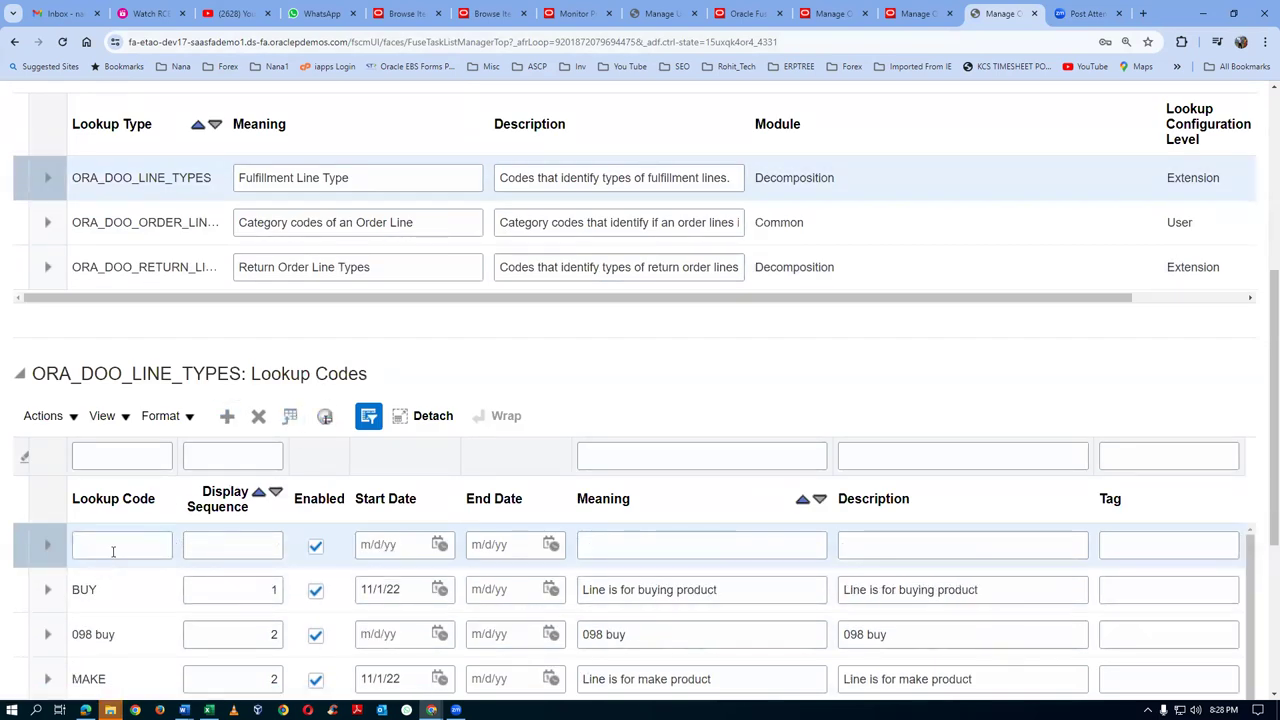
left_click(113, 551)
type("c01_no_res")
left_click_drag(141, 546, 83, 547)
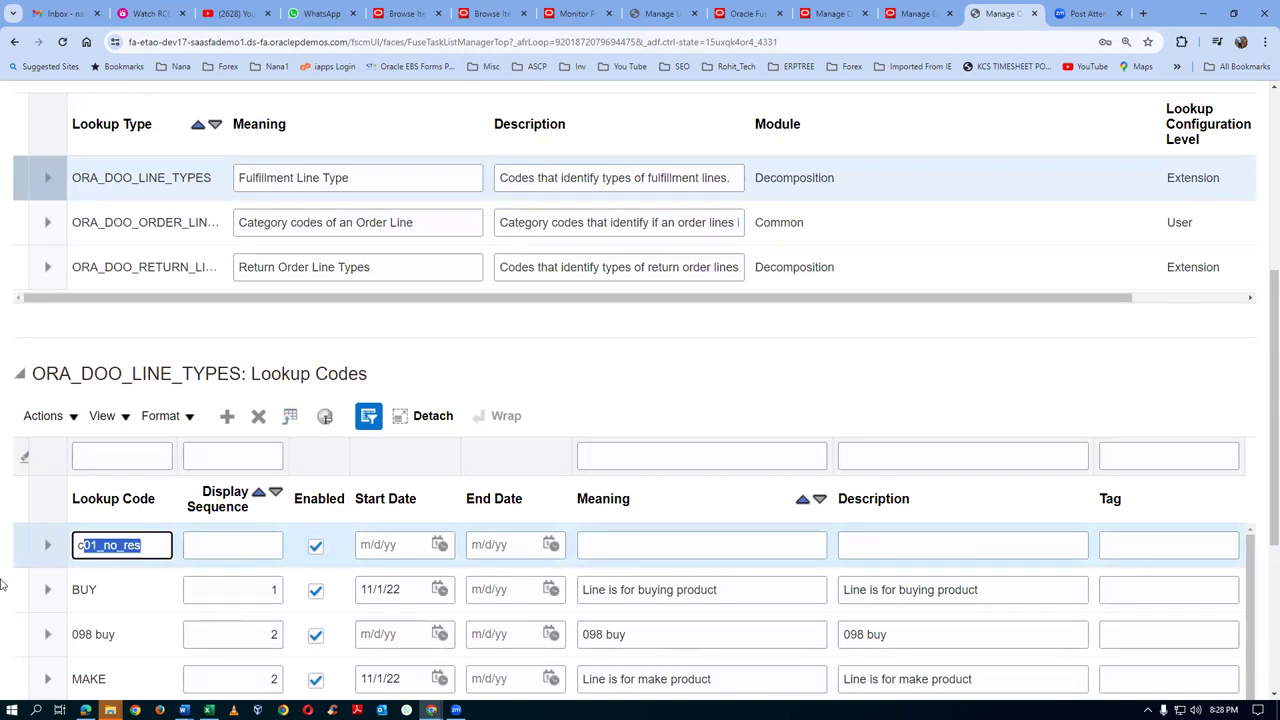
left_click(227, 548)
type("2")
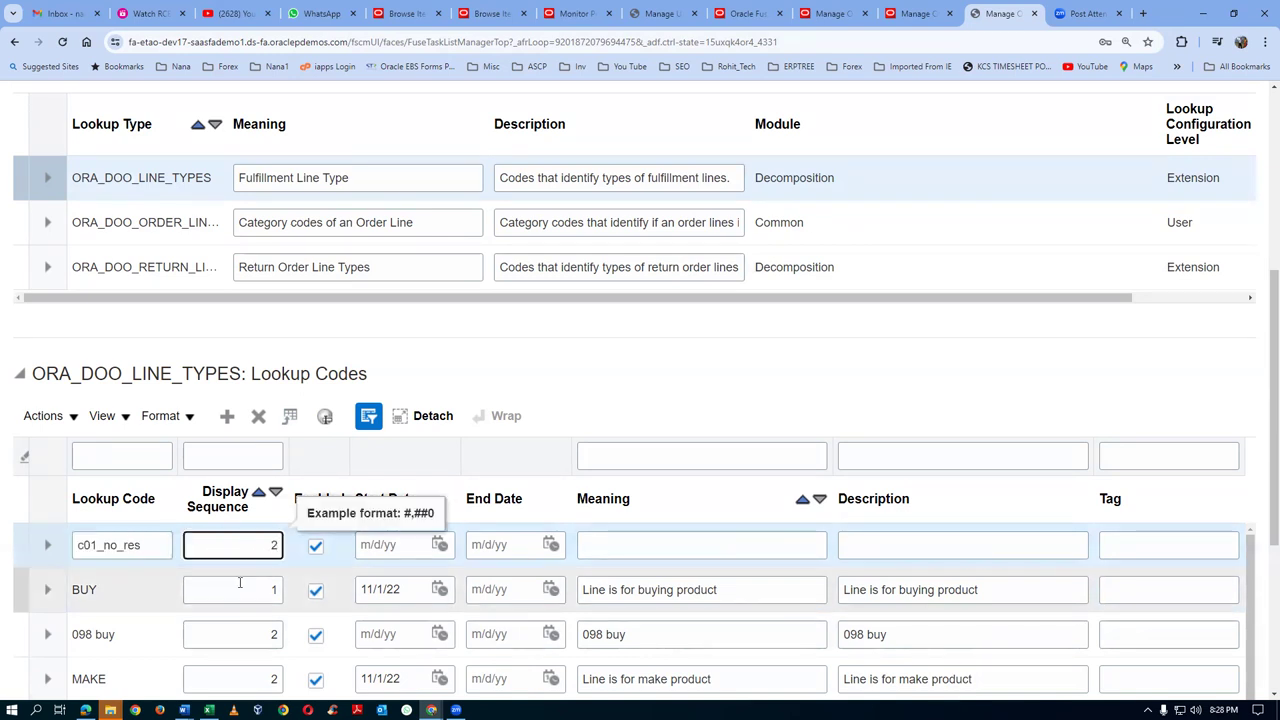
- Set the new lookup code's meaning and description to c01_no_res, and save and close the order lookups
left_click(645, 545)
key("Down")
key("Return")
left_click(887, 552)
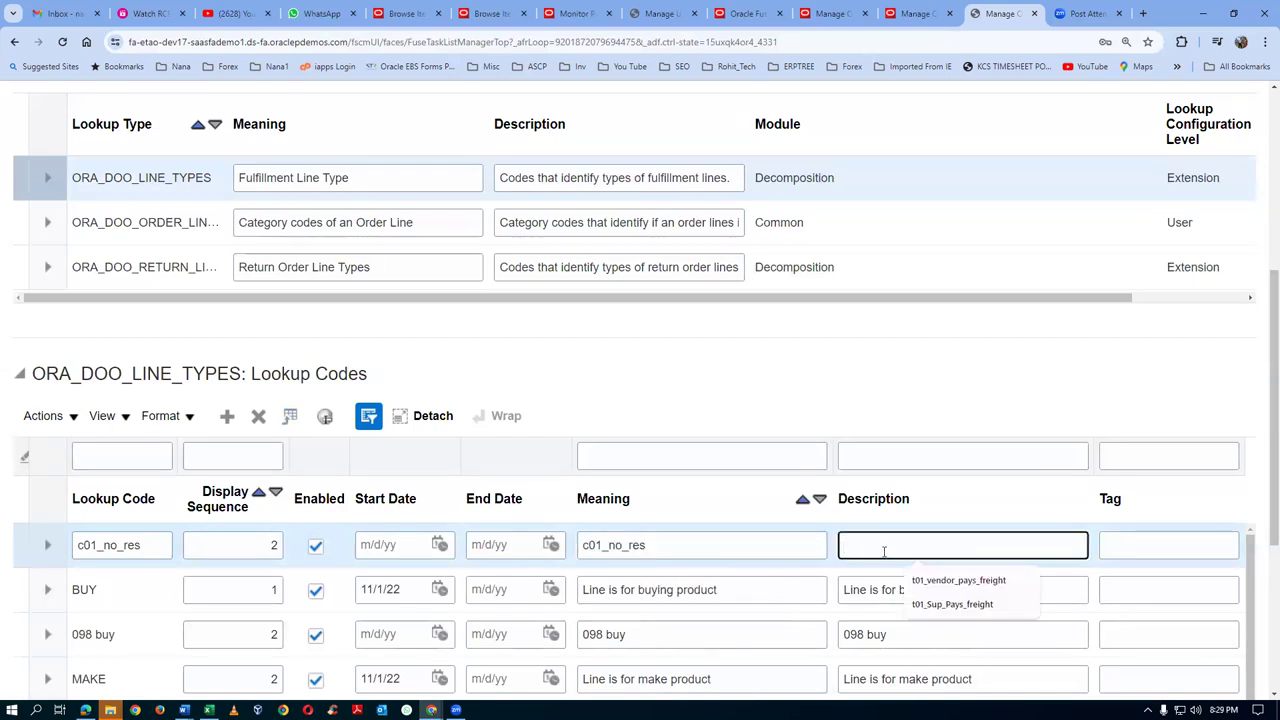
type("c01_no_res")
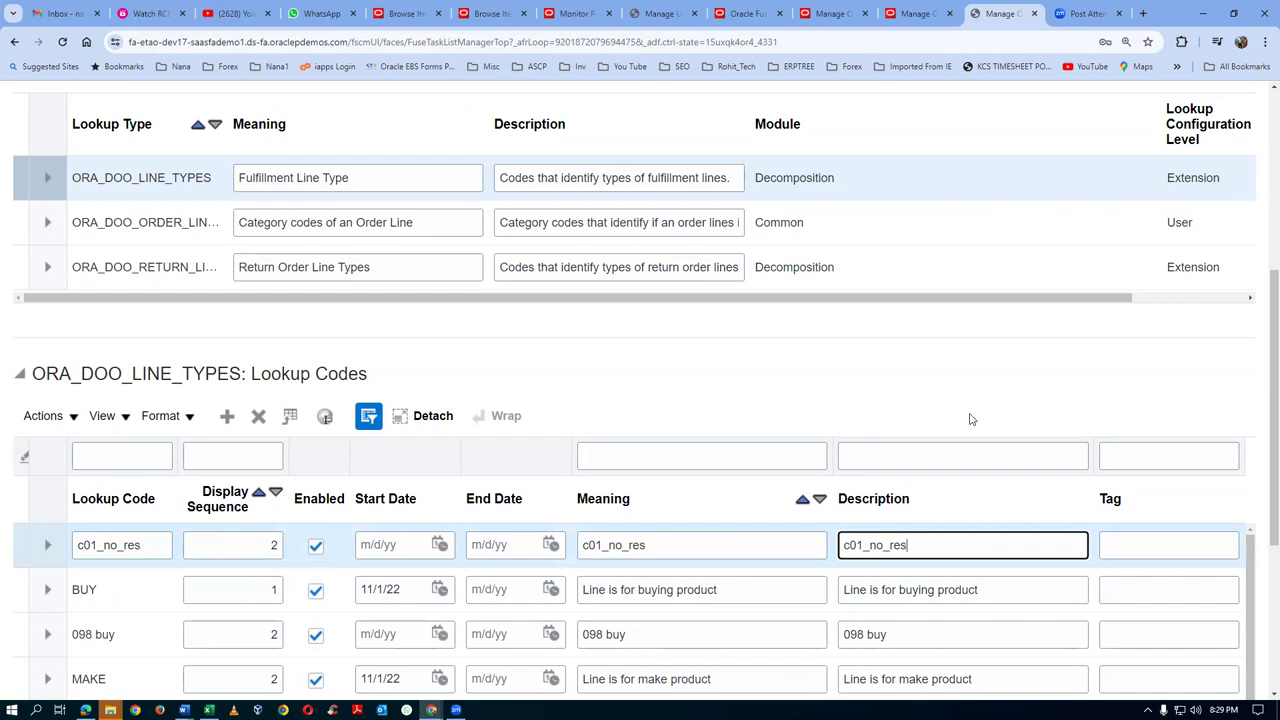
scroll(970, 421, "up", 2)
scroll(970, 421, "up", 2)
left_click(1147, 156)
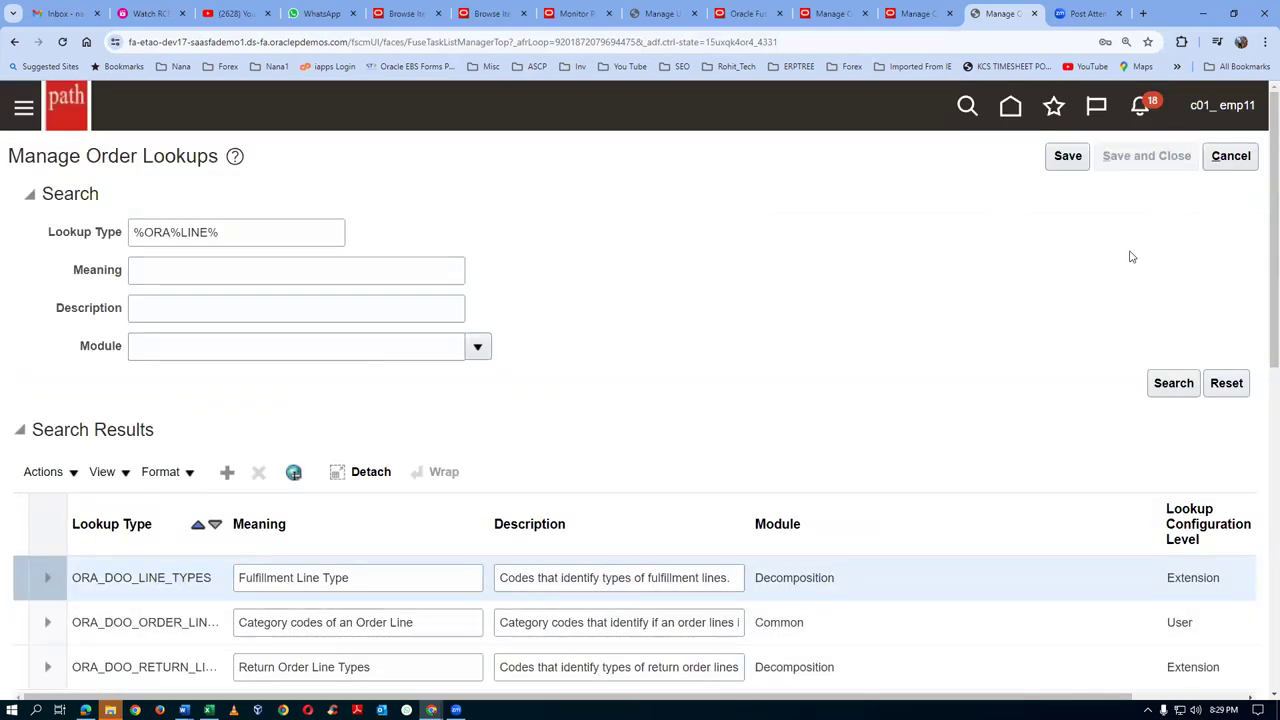
- Search the setup tasks for man%sales%order% and open Manage Process Assignment Rules for Sales Orders
left_click(397, 219)
key("ctrl+a")
type("ma")
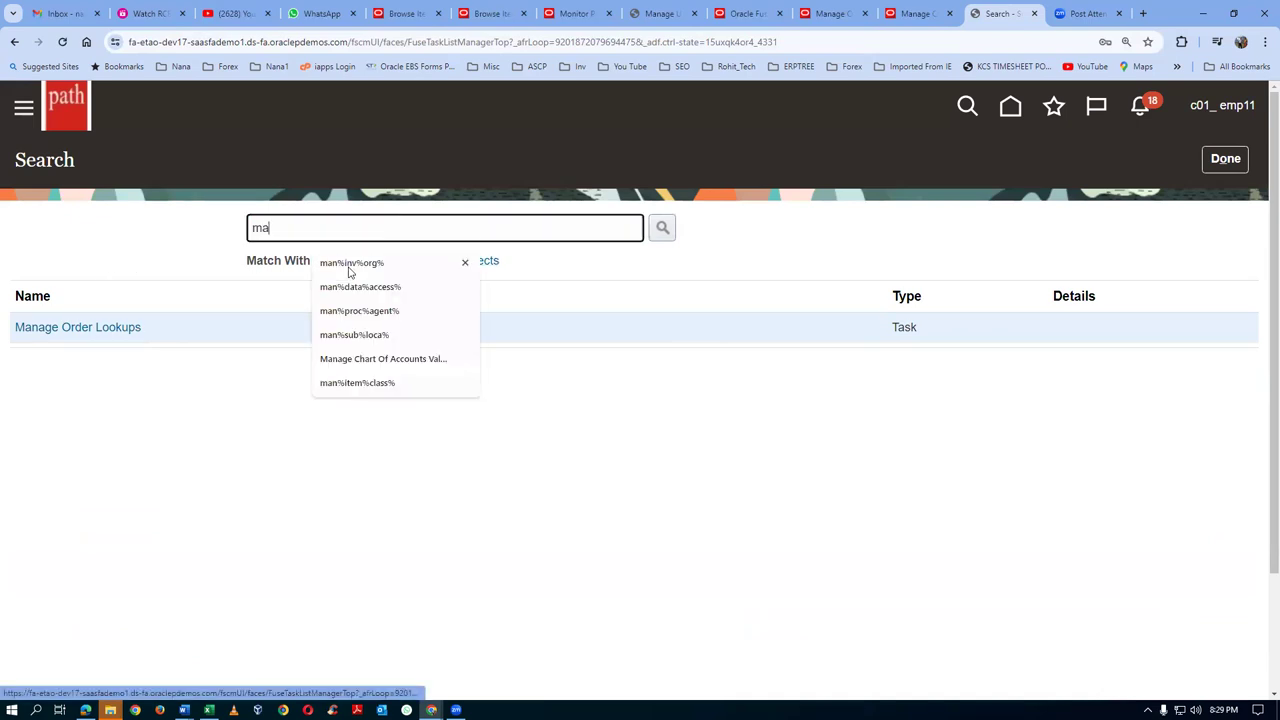
type("n%sales%")
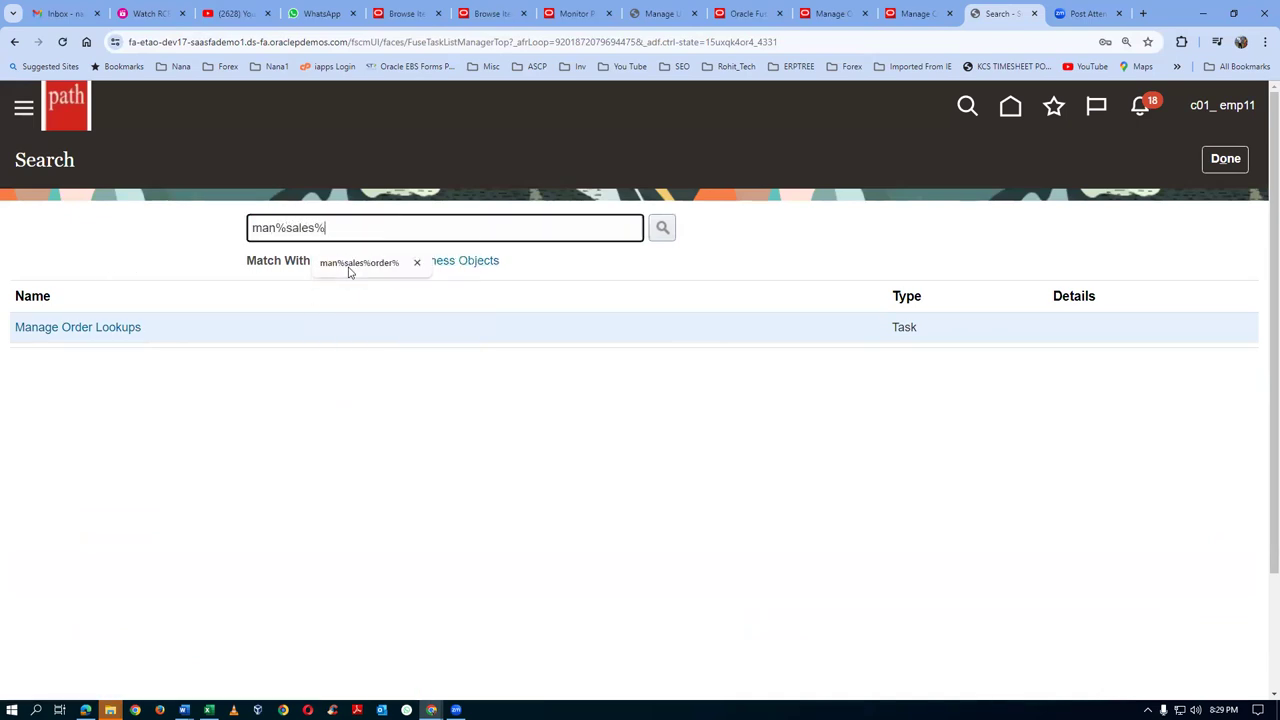
type("order")
left_click(349, 266)
key("Return")
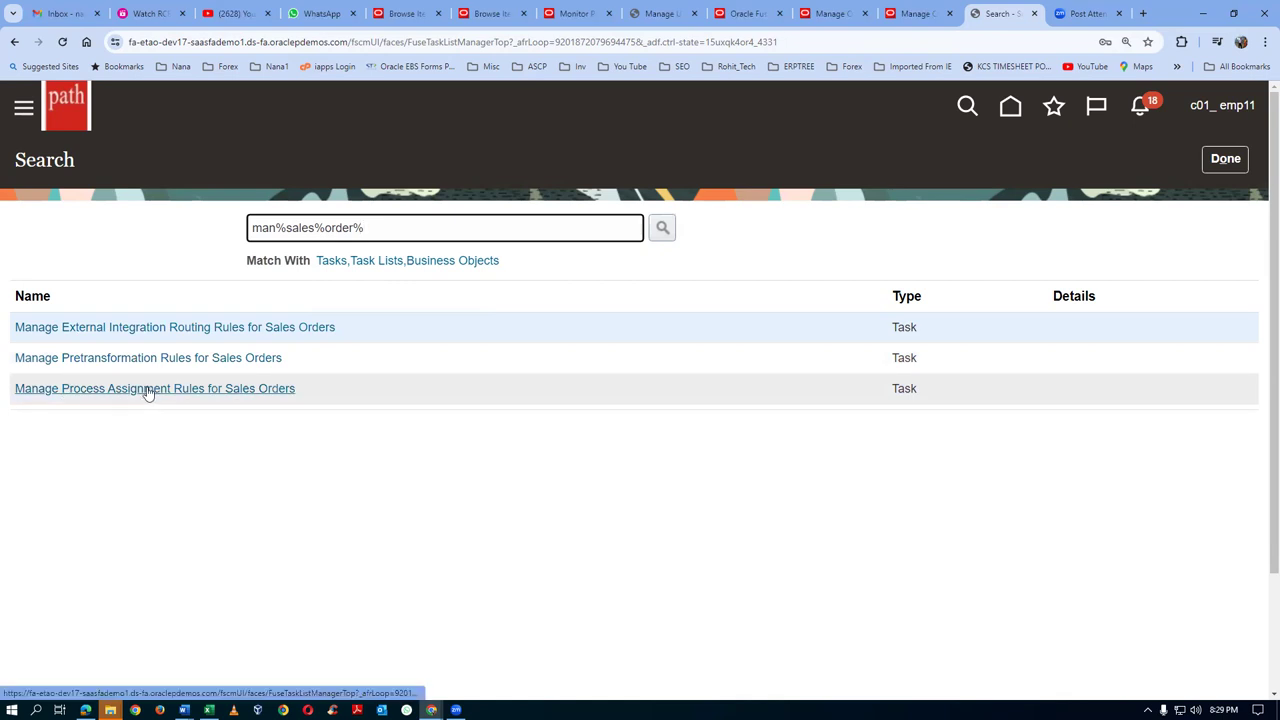
left_click(237, 392)
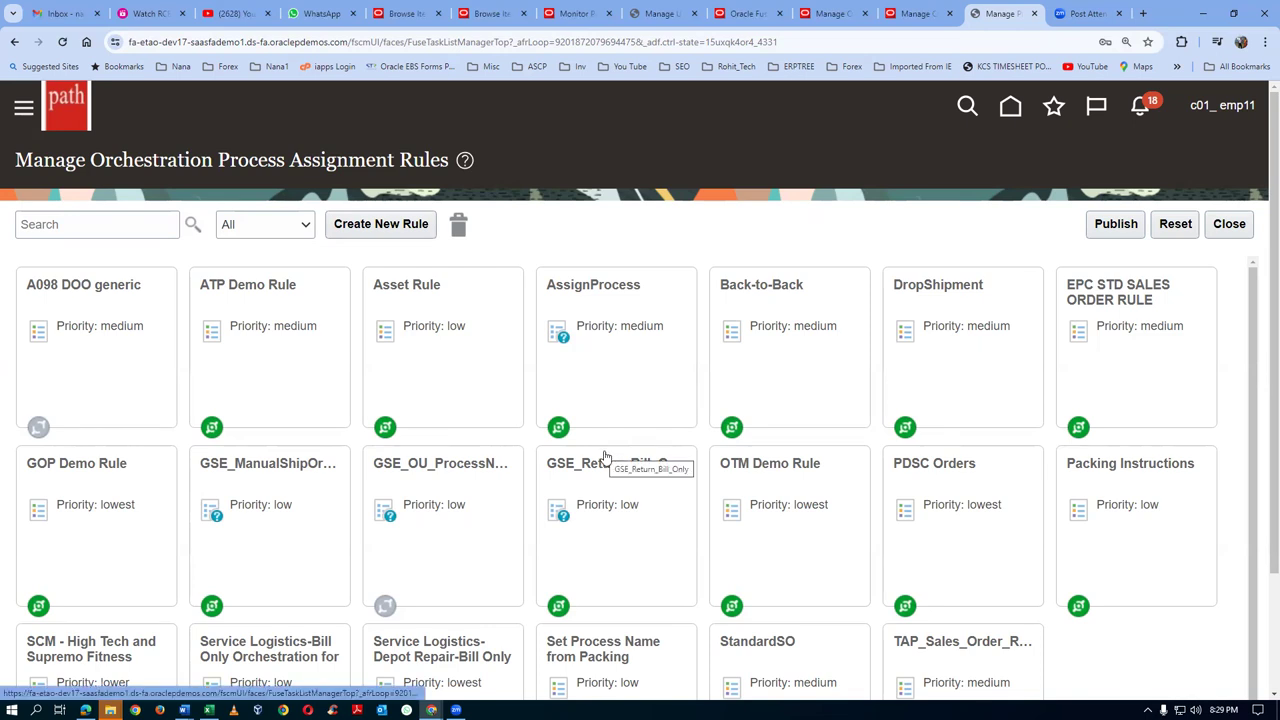
- Create a new orchestration process assignment rule
scroll(1261, 312, "down", 1)
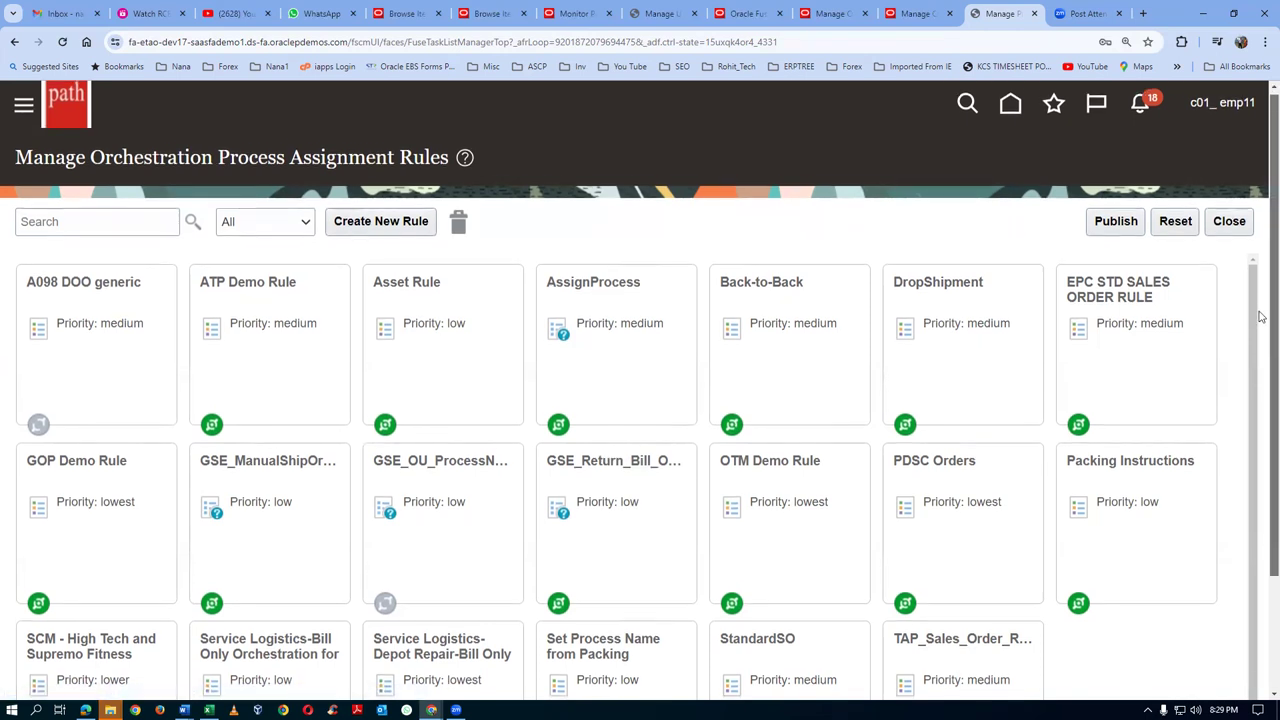
scroll(1261, 400, "down", 3)
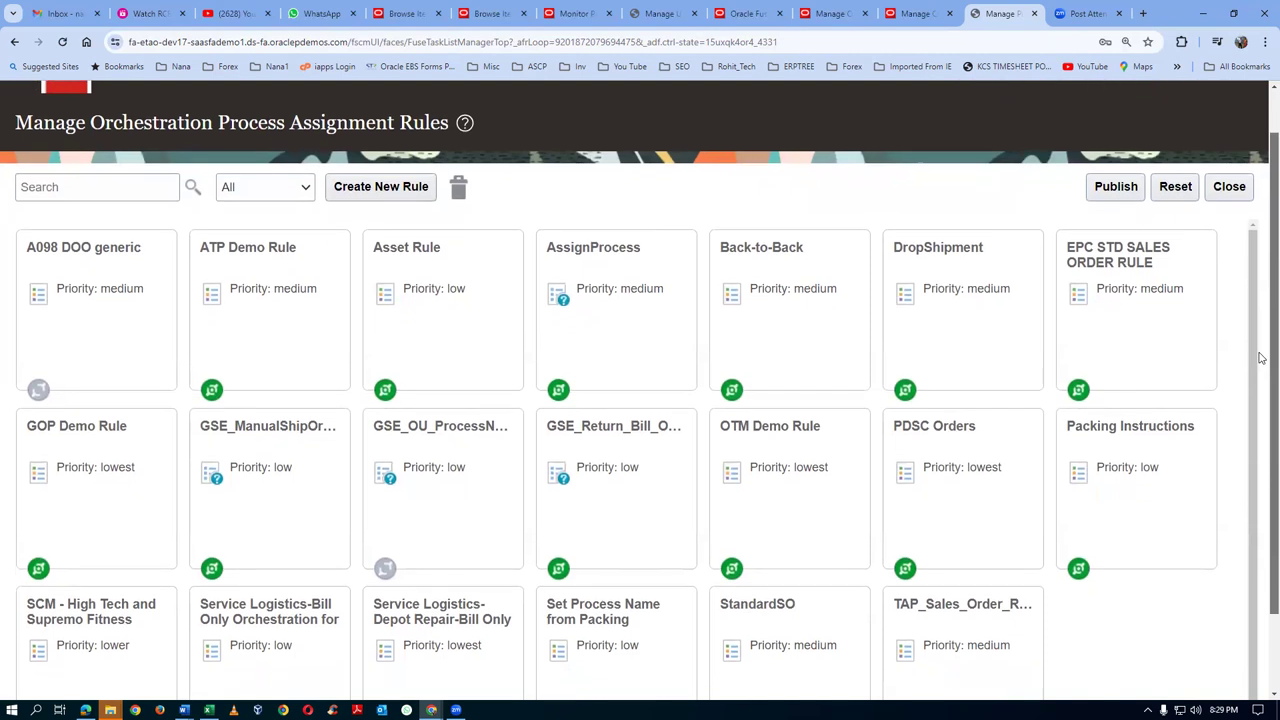
scroll(1261, 454, "up", 3)
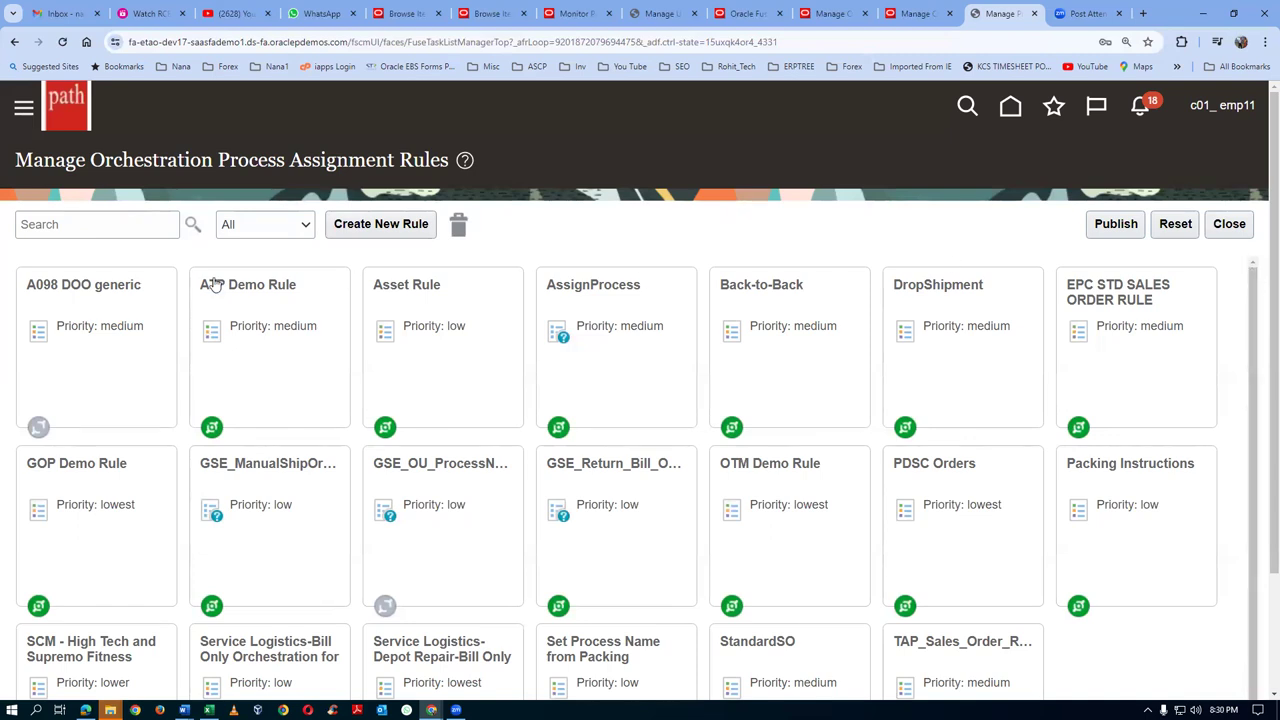
left_click(391, 227)
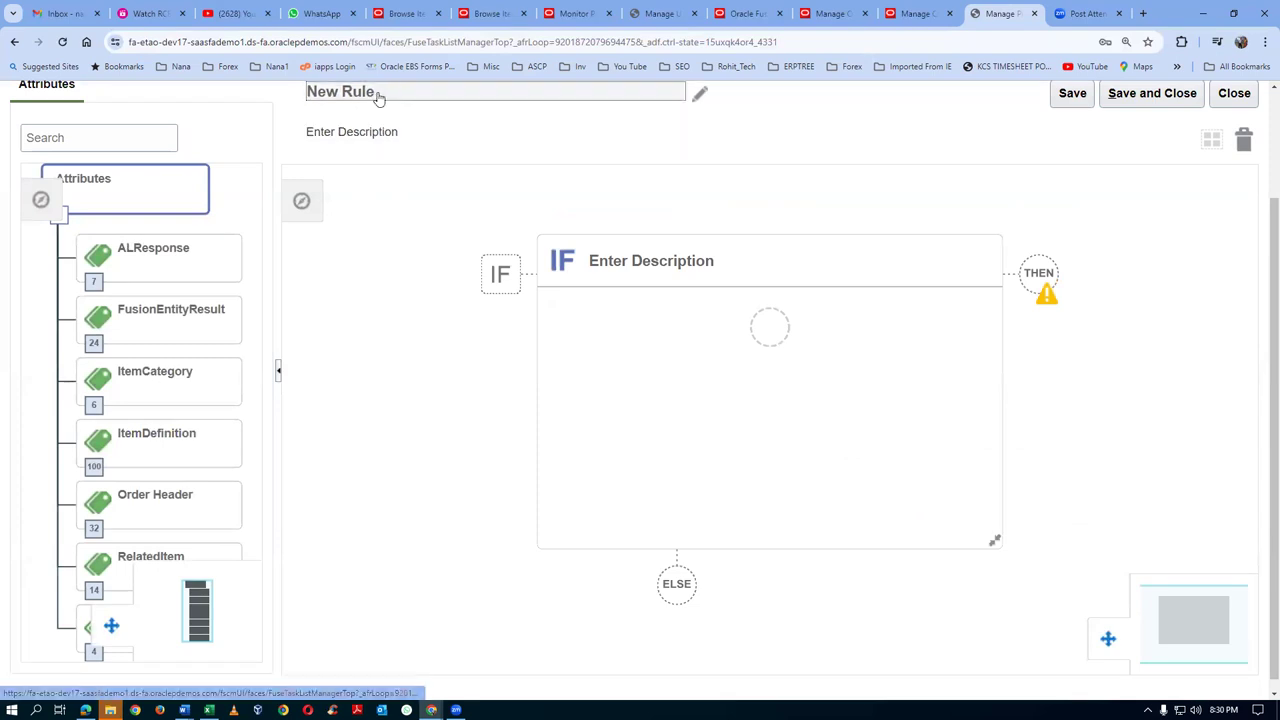
- Name the new rule "c01 no res" and copy that name for reuse
left_click(700, 101)
key("ctrl+a")
type("c01 no ")
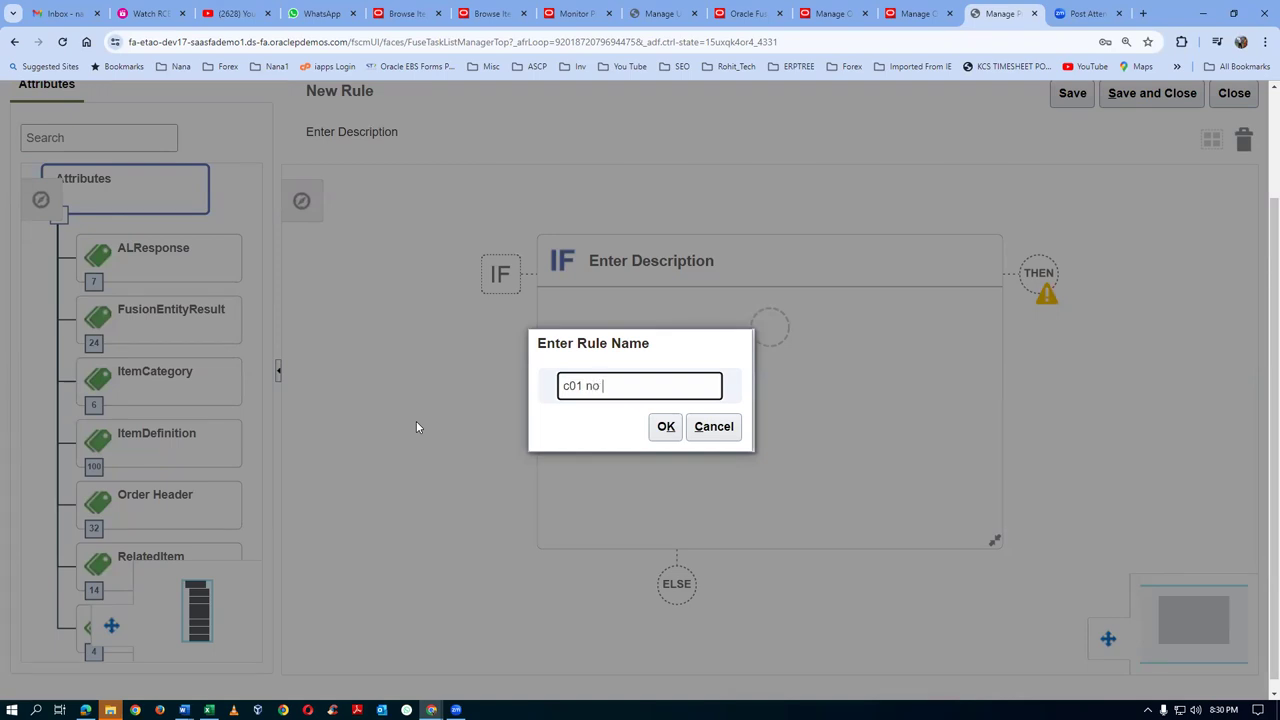
type("rers")
key("BackSpace")
key("BackSpace")
type("s")
left_click_drag(624, 385, 337, 400)
key("ctrl+c")
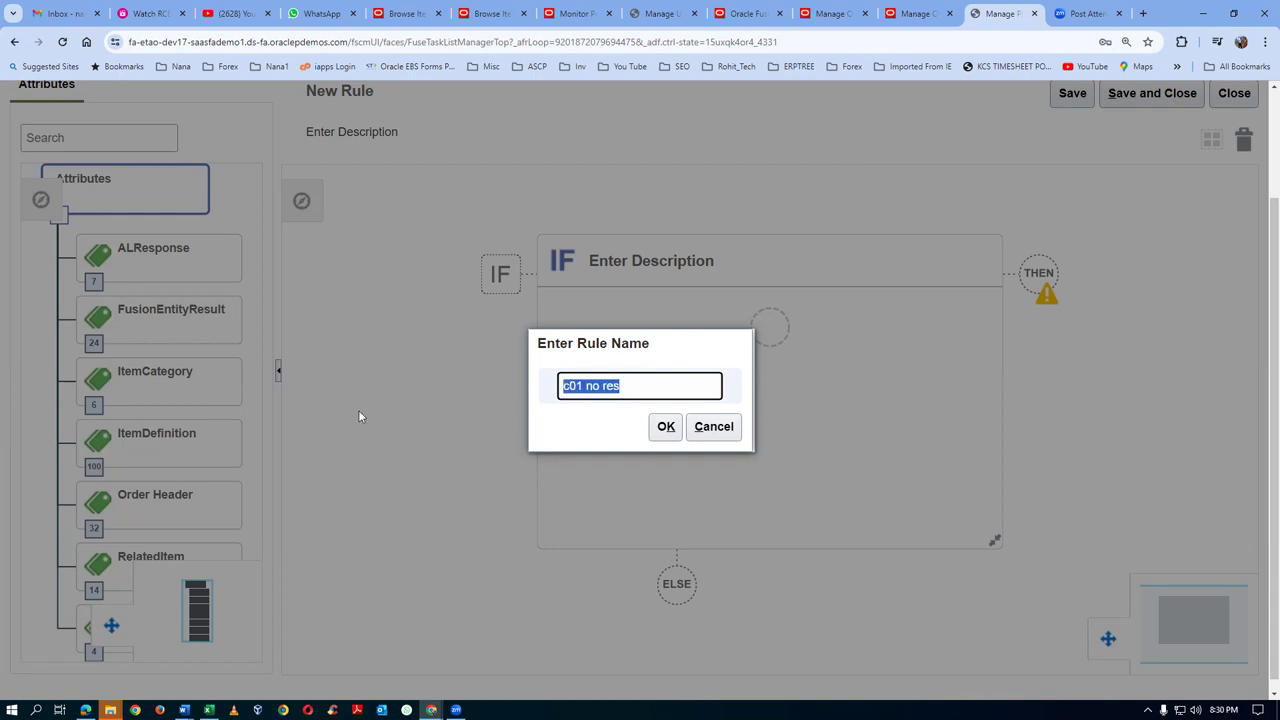
left_click(665, 426)
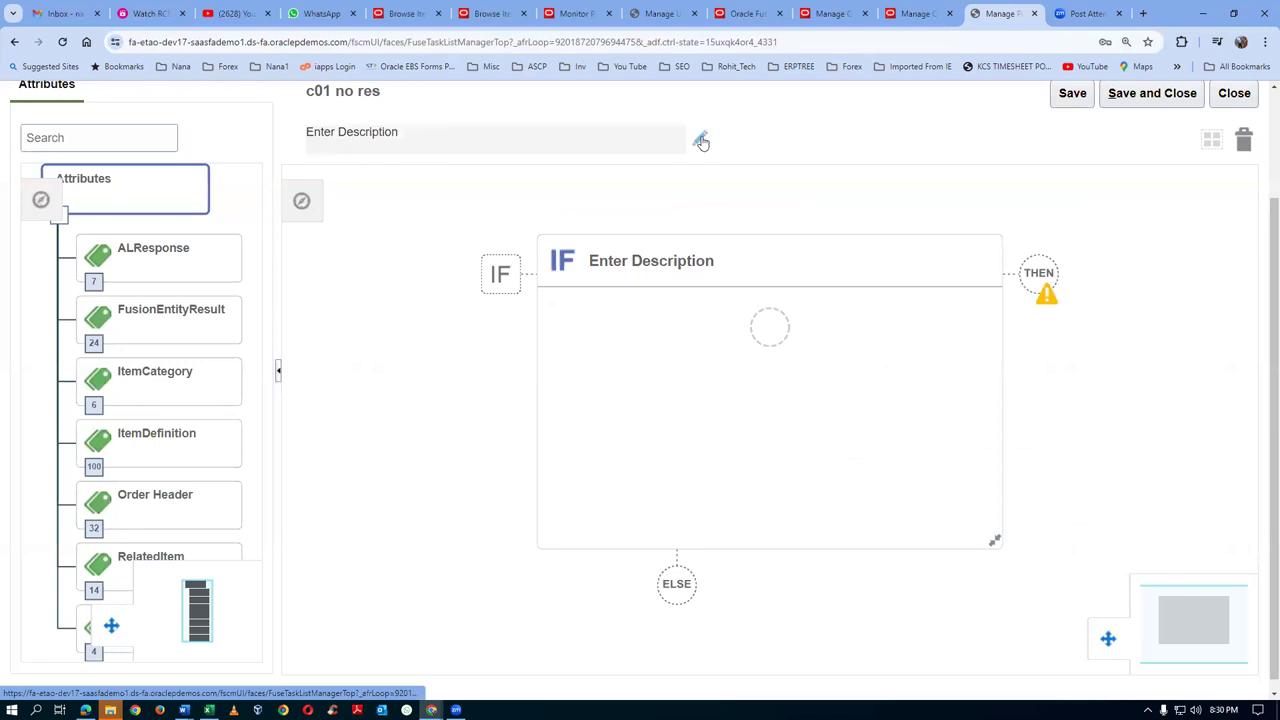
- Set the rule's description to "c01 no res"
left_click(703, 140)
key("ctrl+v")
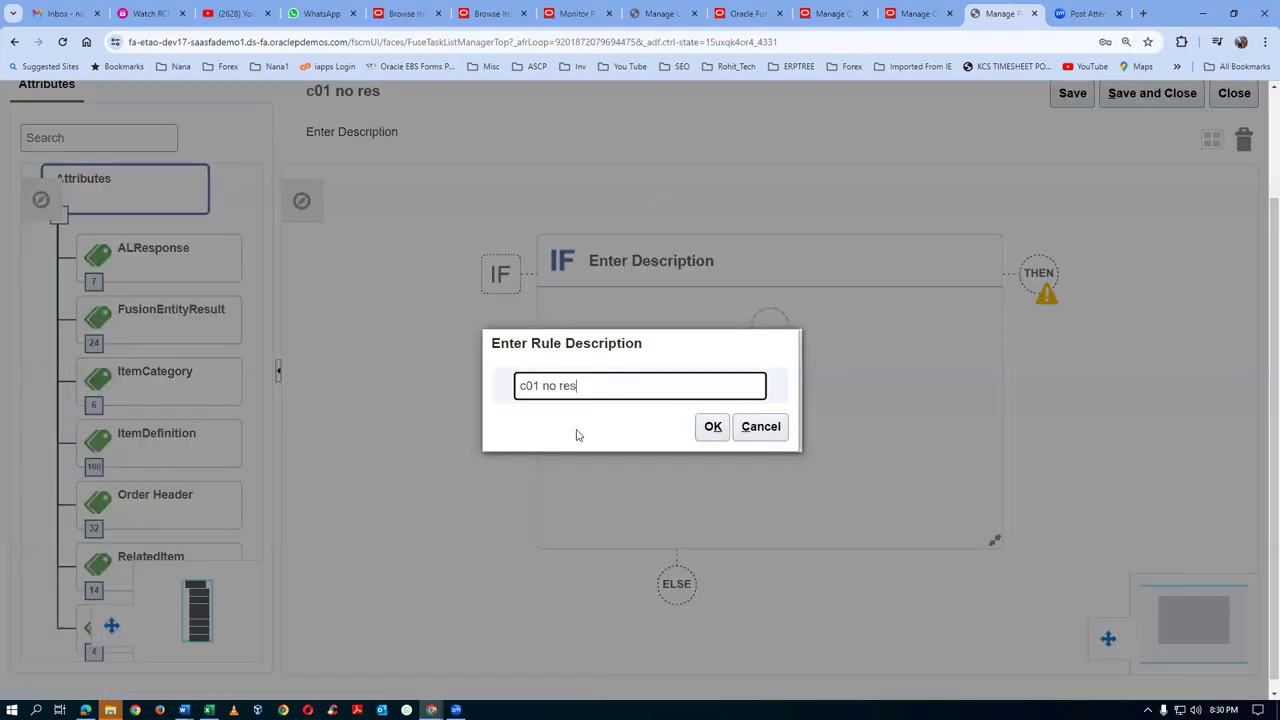
left_click(712, 426)
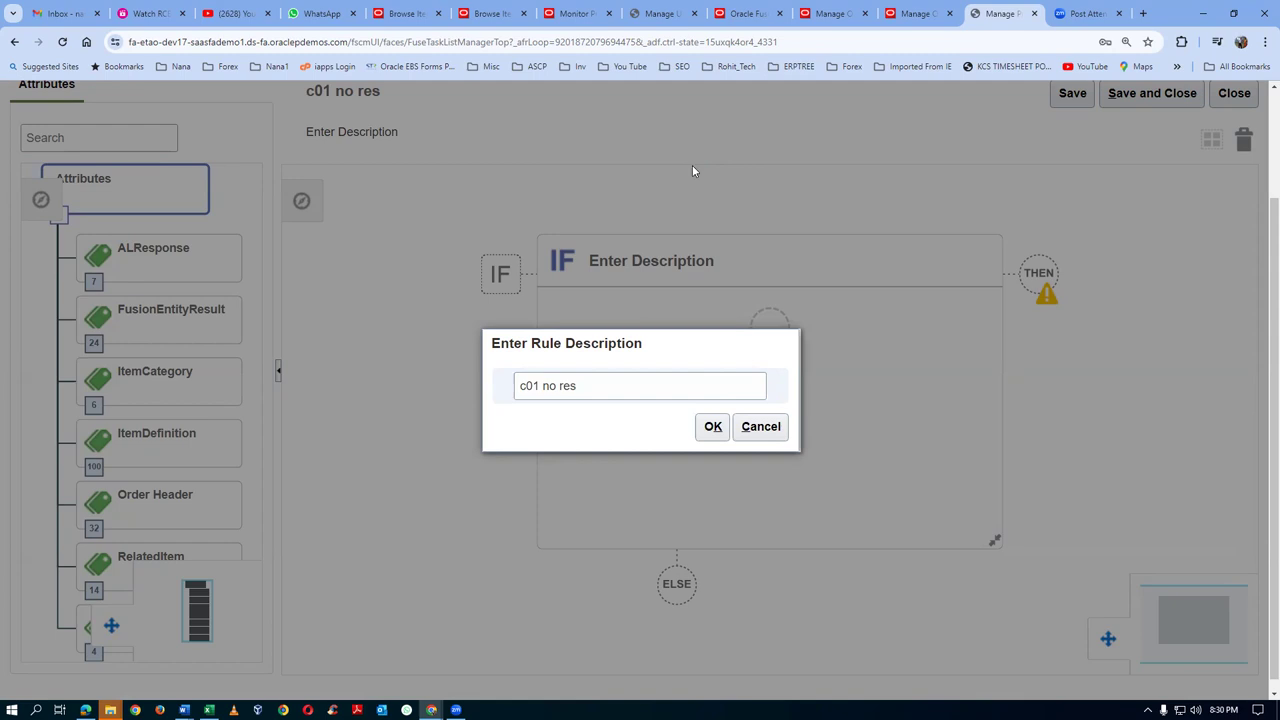
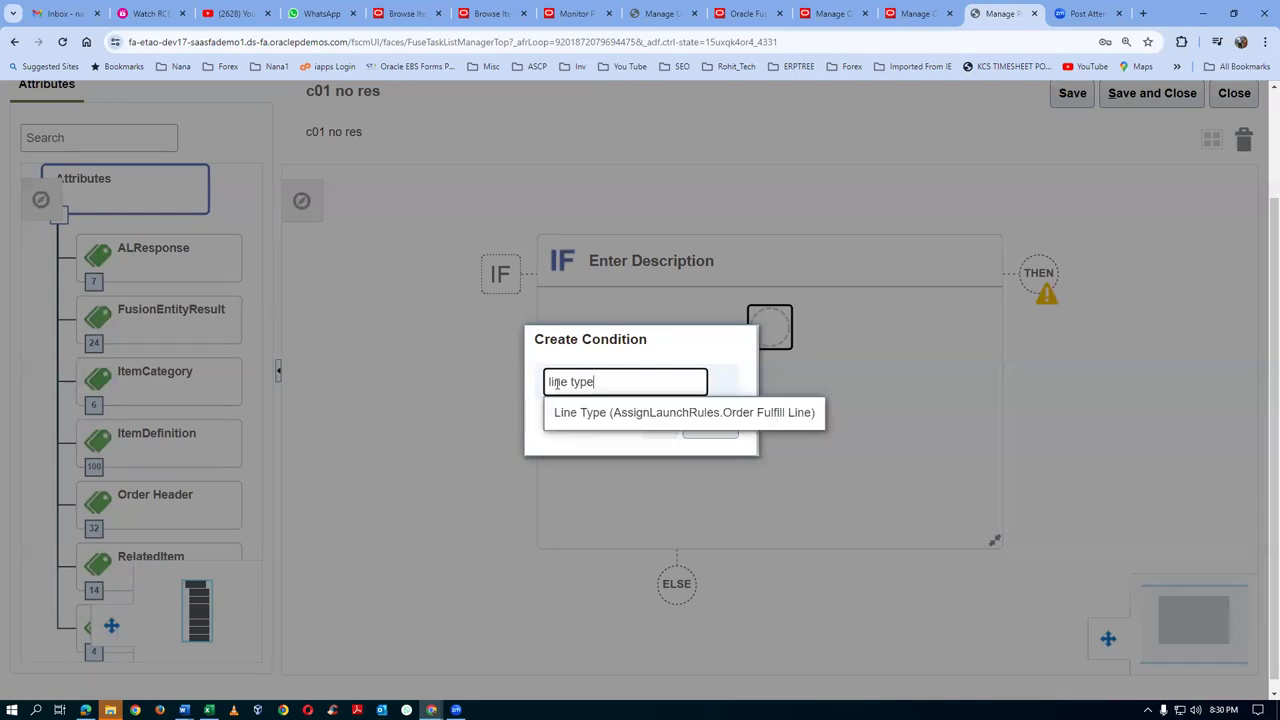
- Base the new IF condition on the Line Type attribute of Order Fulfill Line, using the "is equal to" operator
left_click(580, 418)
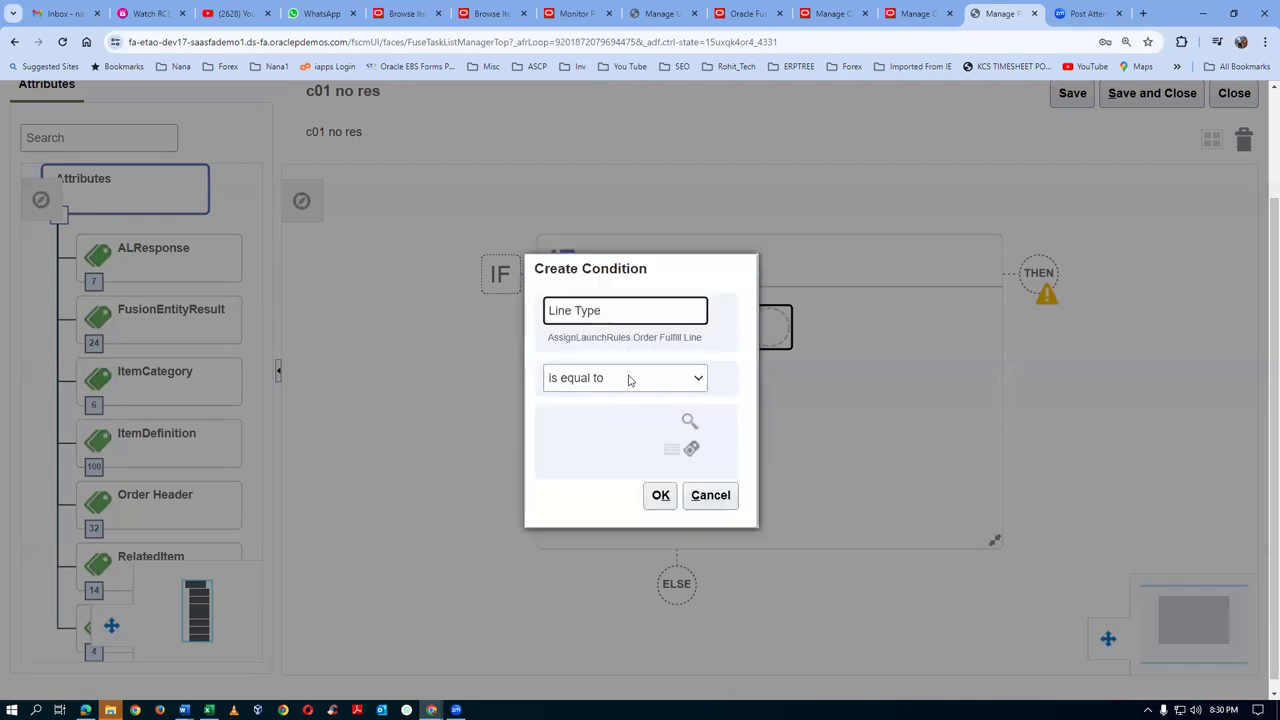
left_click(629, 380)
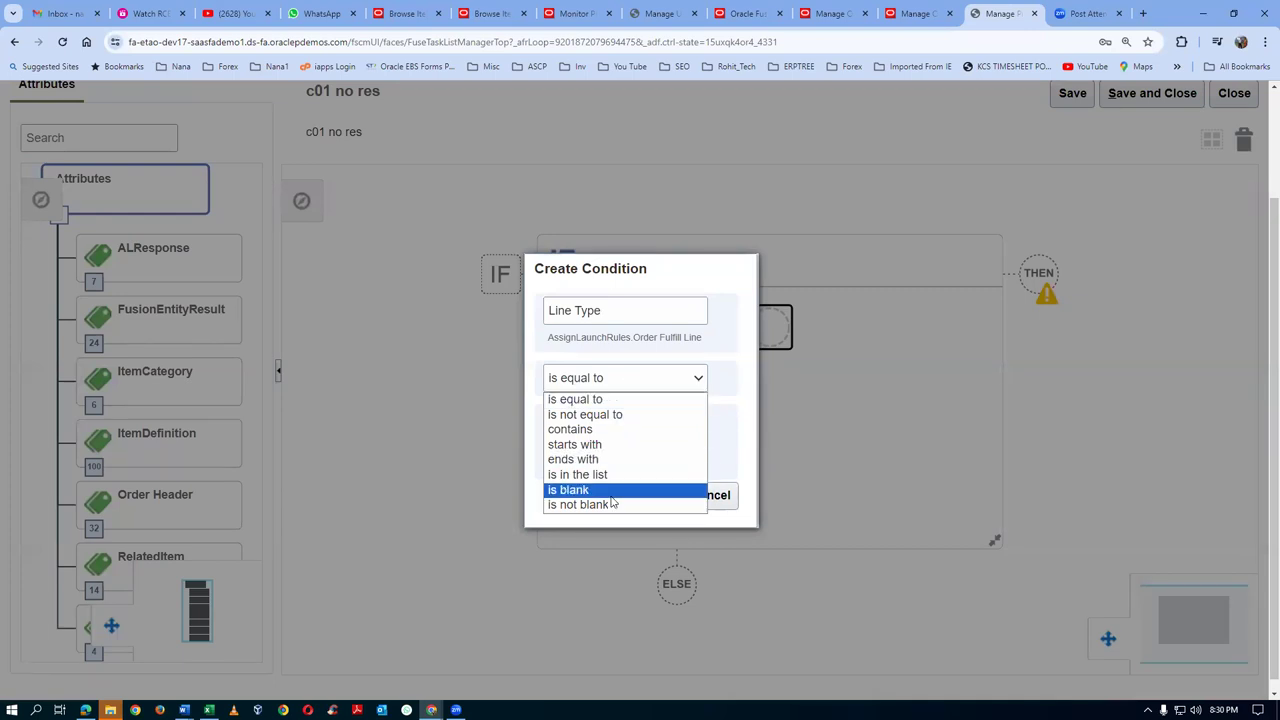
left_click(731, 342)
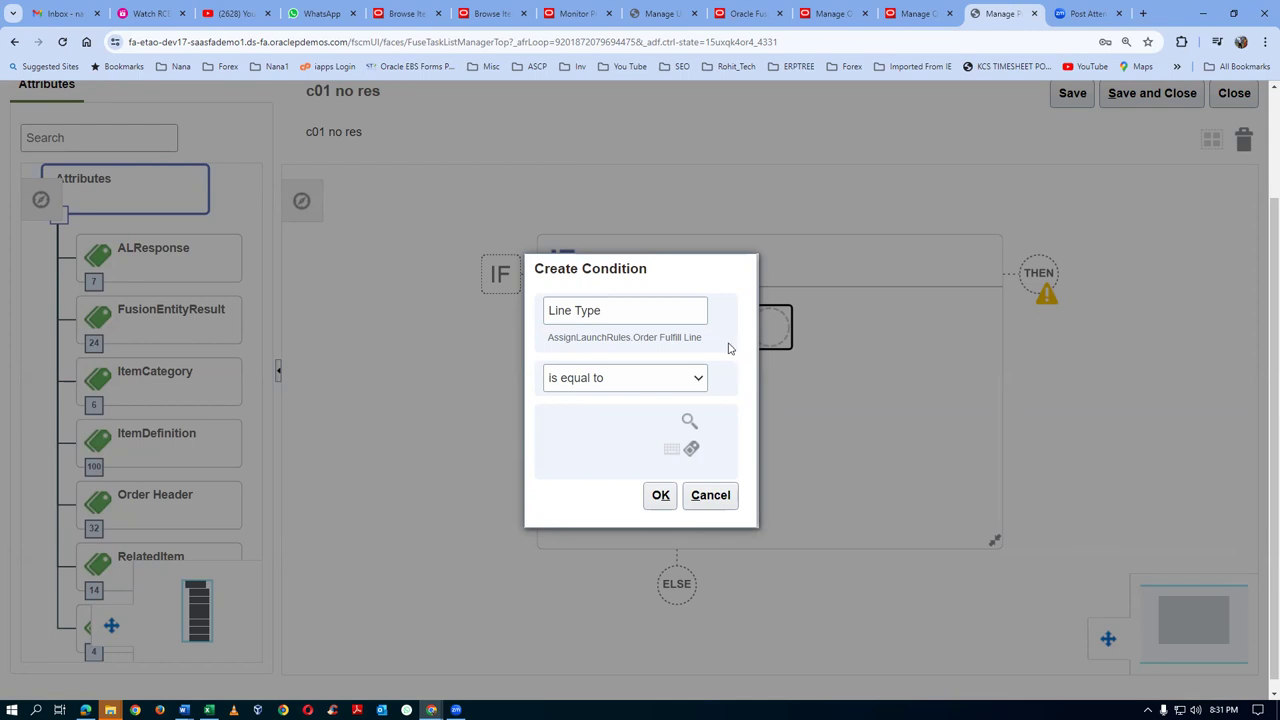
left_click(628, 385)
- Search the condition attribute for "Line" and reselect Line Type (AssignLaunchRules.Order Fulfill Line), keeping the operator "is equal to"
left_click(625, 313)
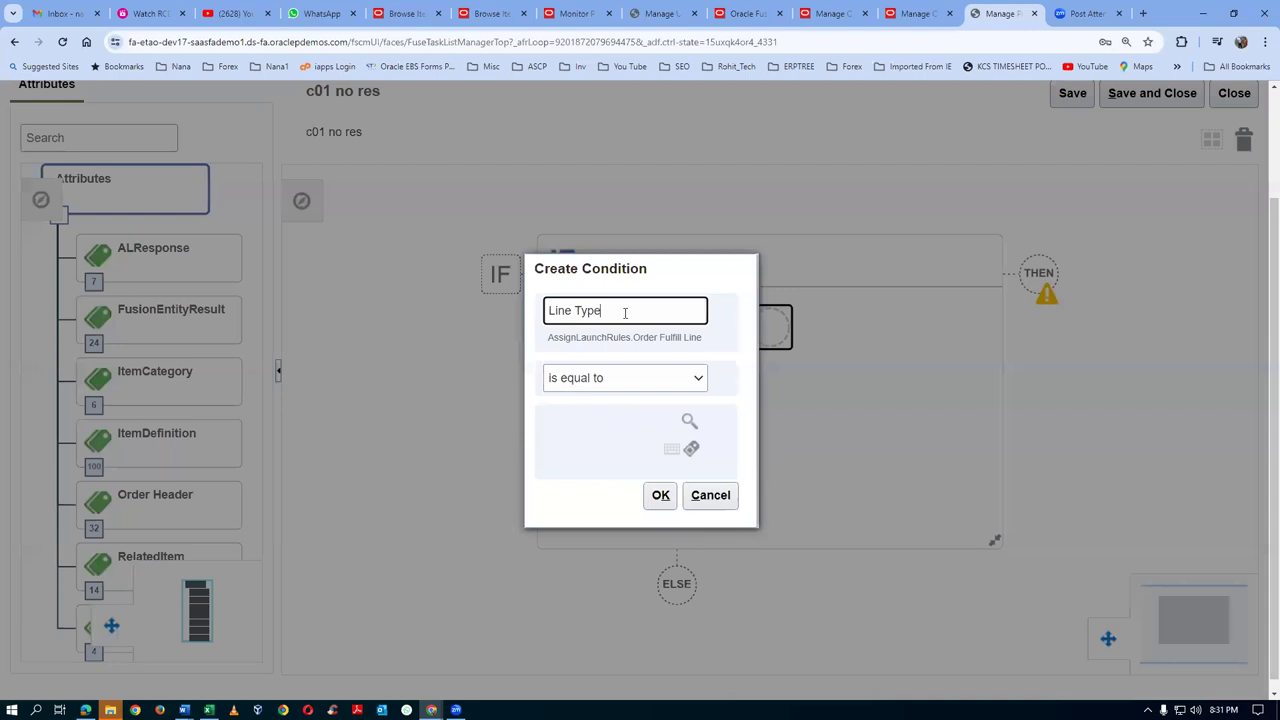
key("BackSpace")
key("BackSpace")
key("BackSpace")
key("BackSpace")
key("BackSpace")
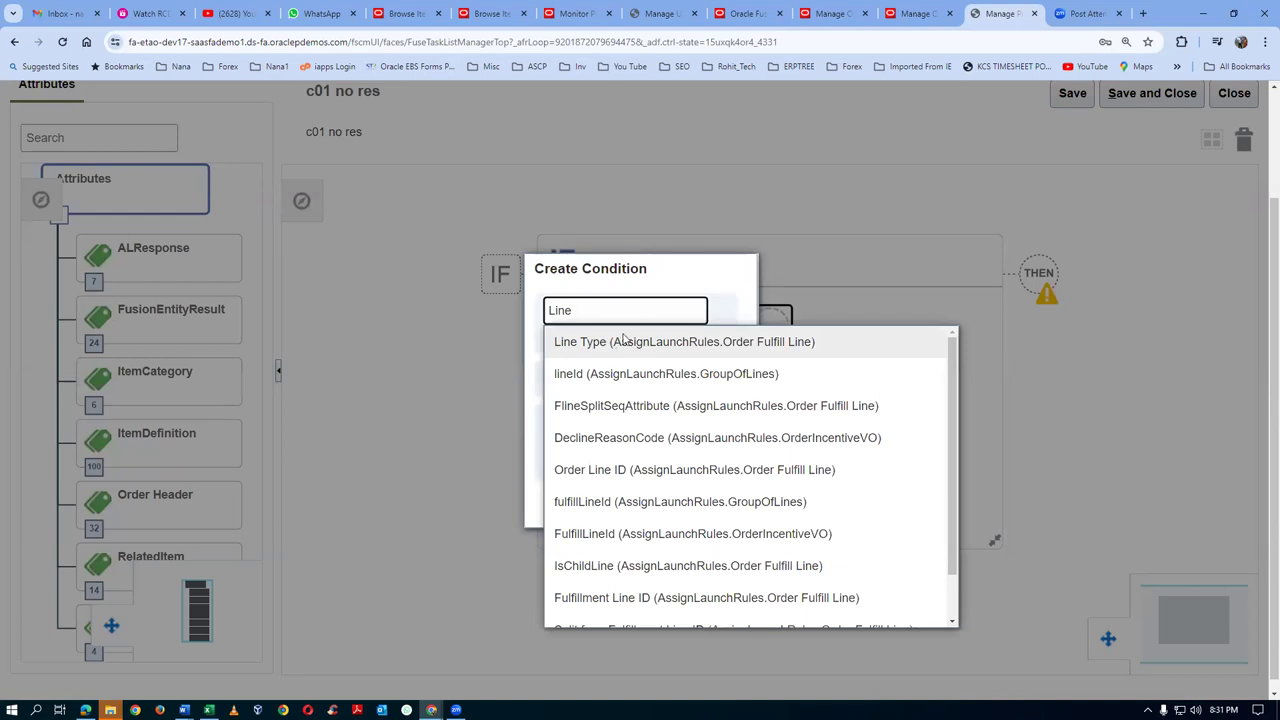
left_click(622, 342)
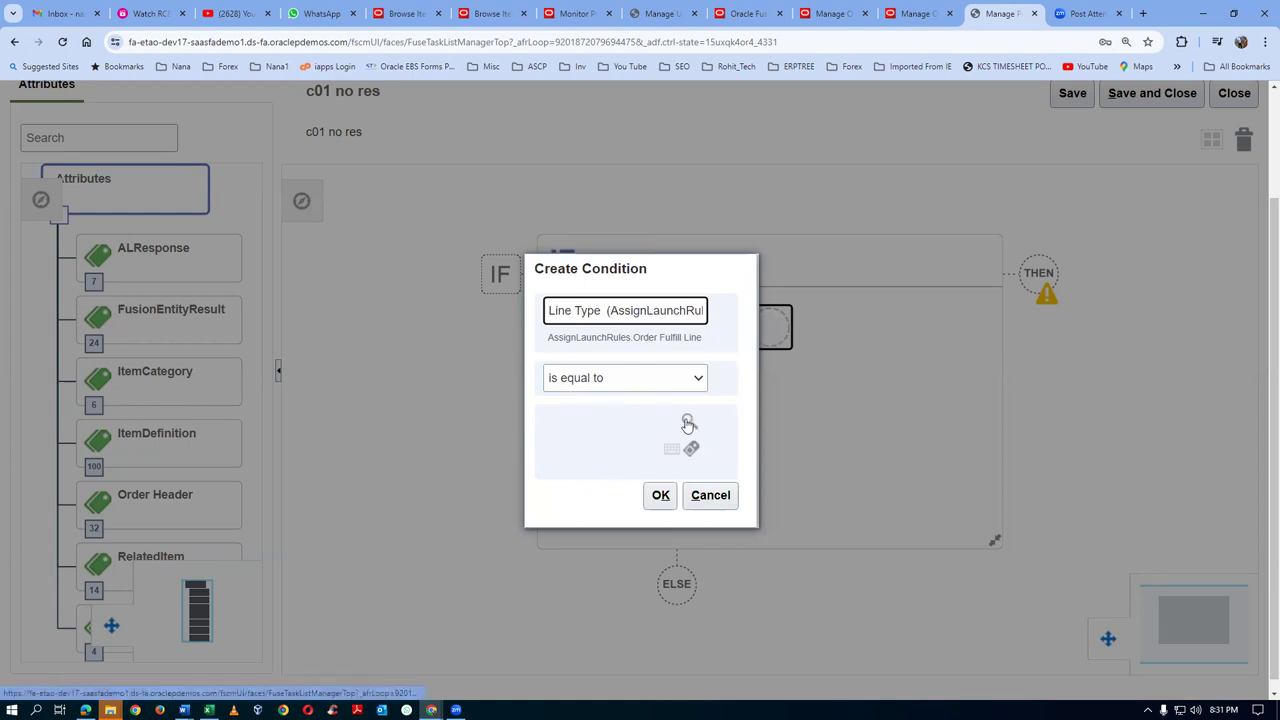
left_click(643, 391)
left_click(643, 397)
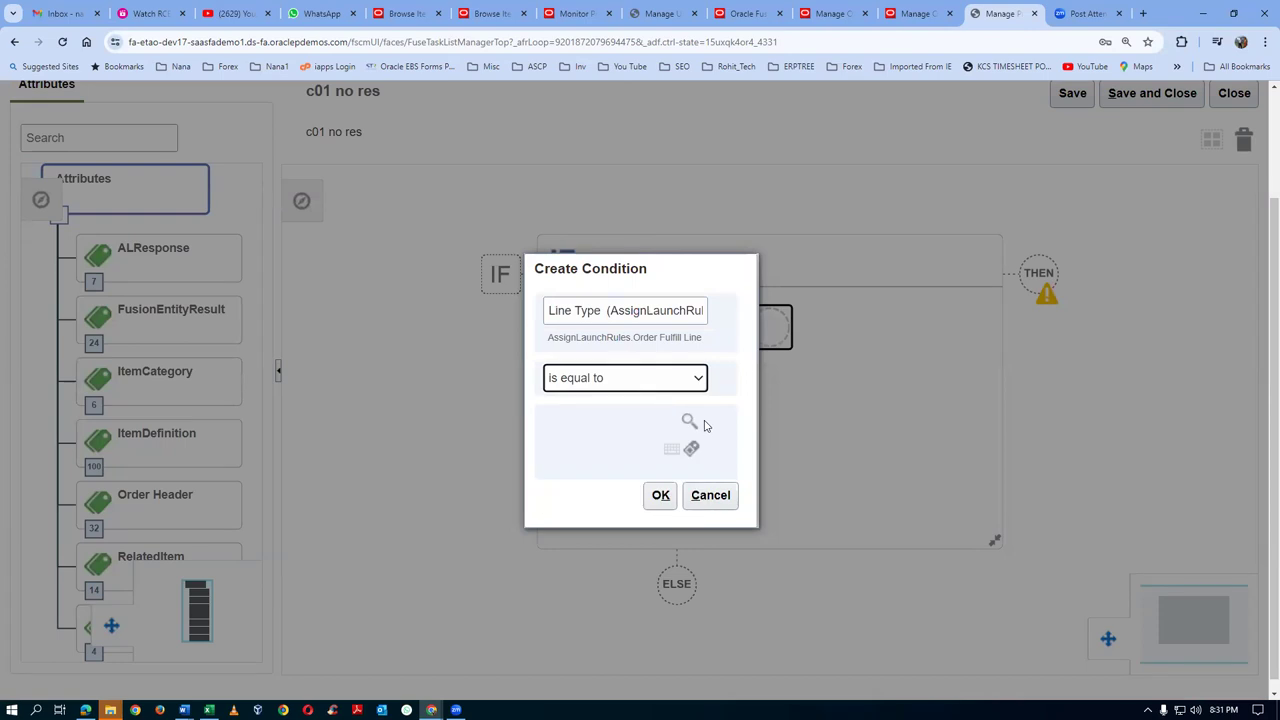
- Look up the line type c01_no_res as the condition's comparison value and confirm the condition
left_click(688, 420)
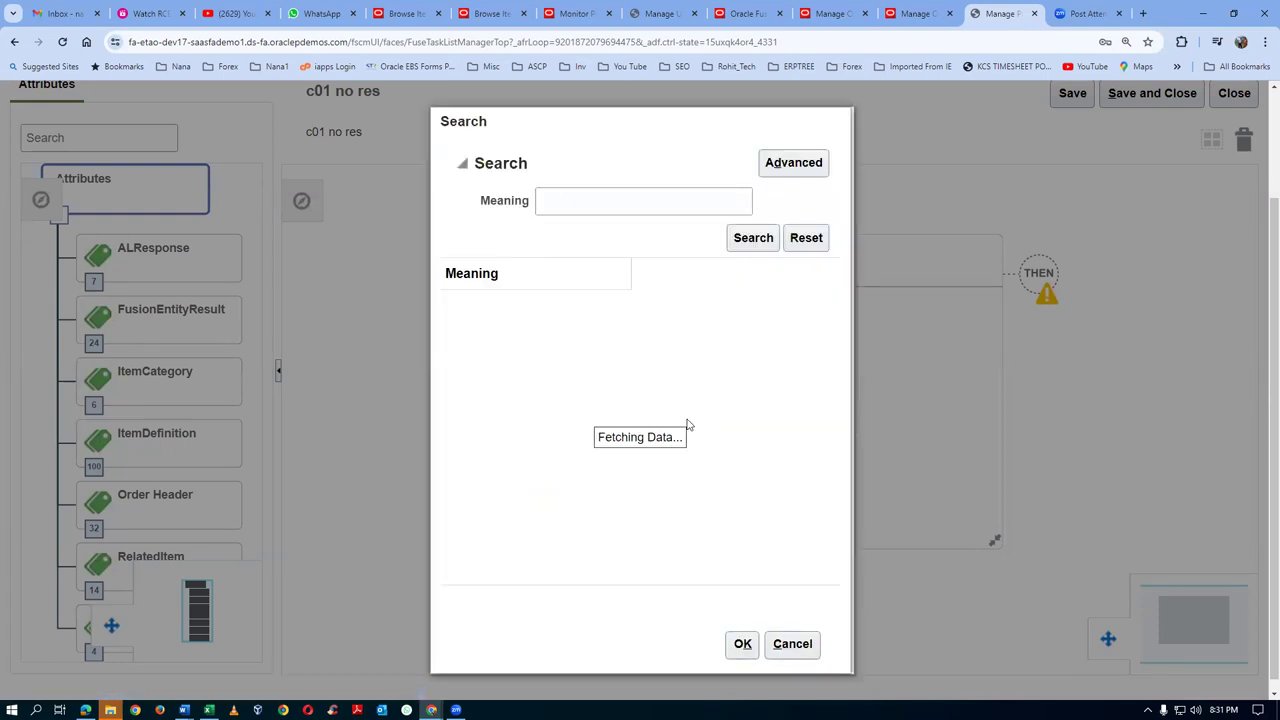
left_click(741, 241)
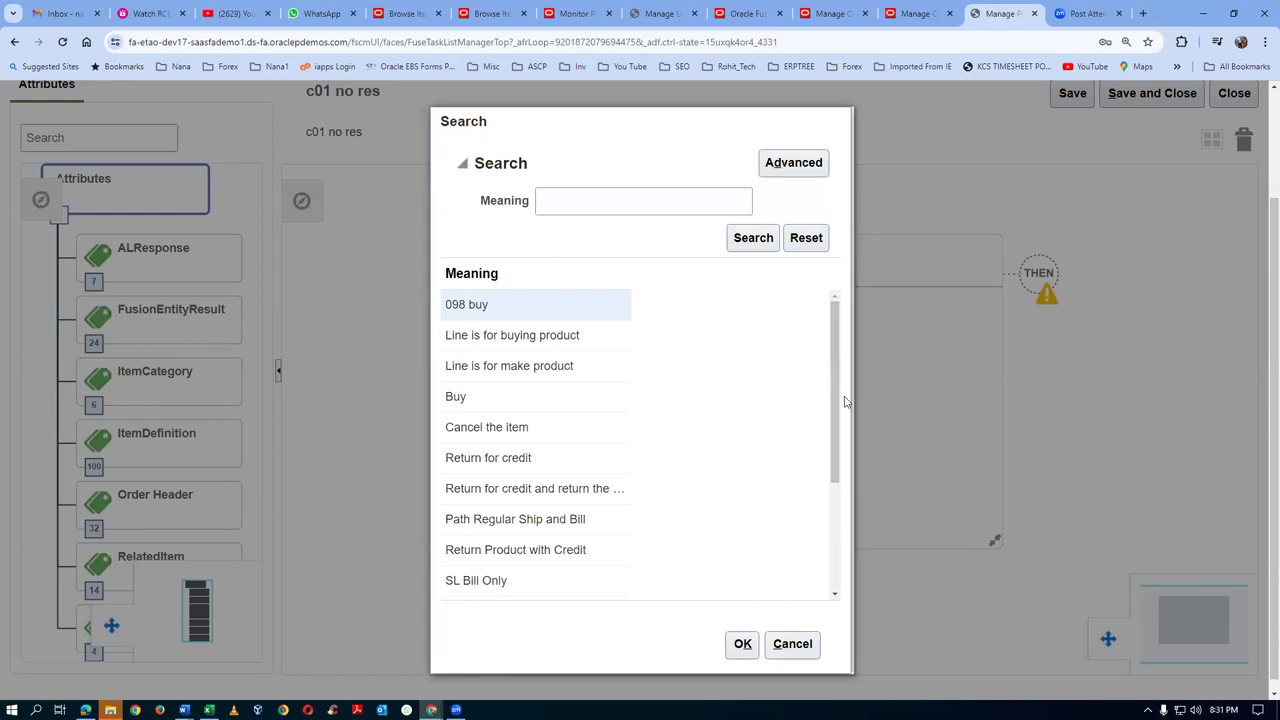
left_click_drag(838, 410, 856, 537)
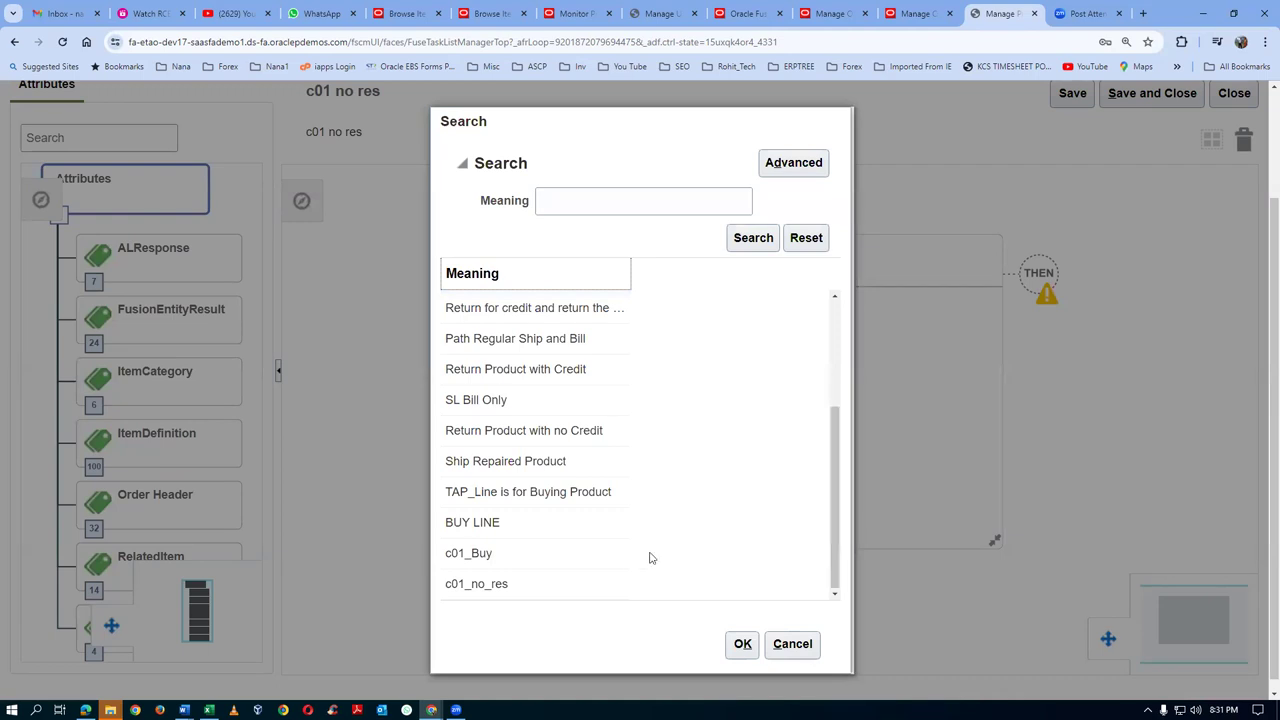
left_click(591, 583)
left_click(743, 644)
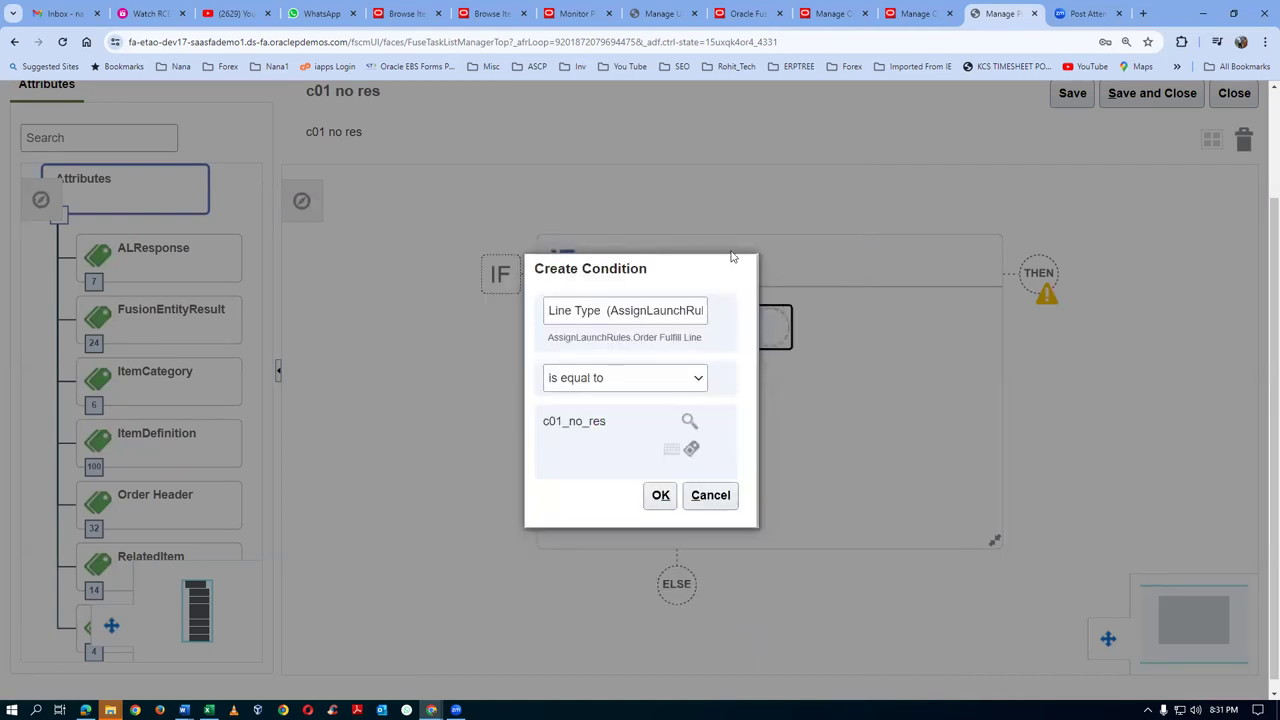
left_click(661, 496)
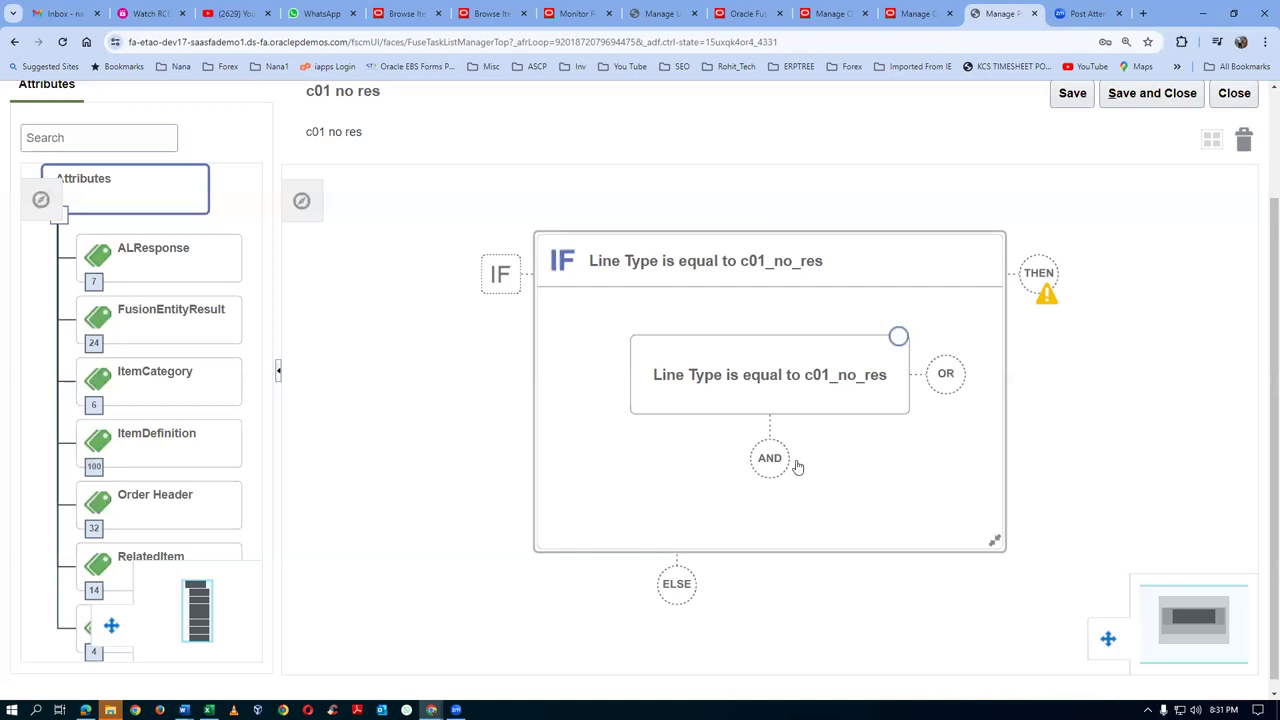
- Add a THEN DO action that sets Process Name to CustomDOO_c01_No_Reservation, and save and close the rule
left_click(1046, 281)
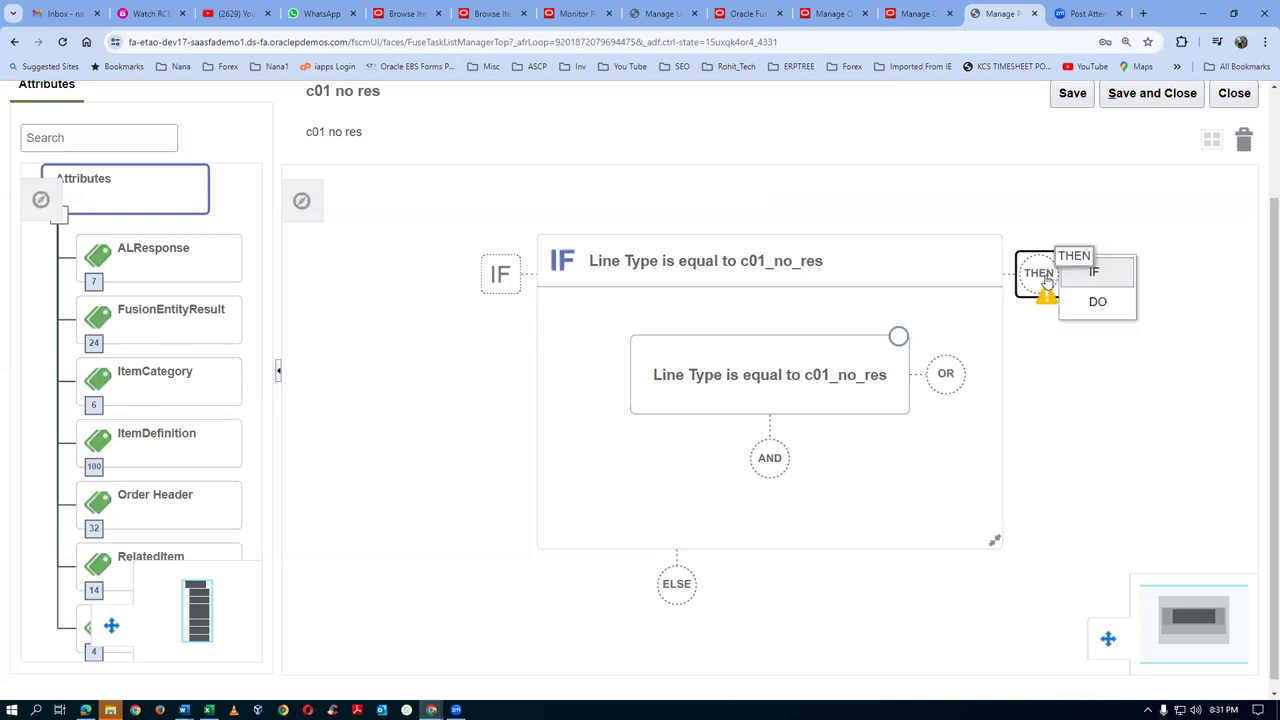
left_click(1114, 306)
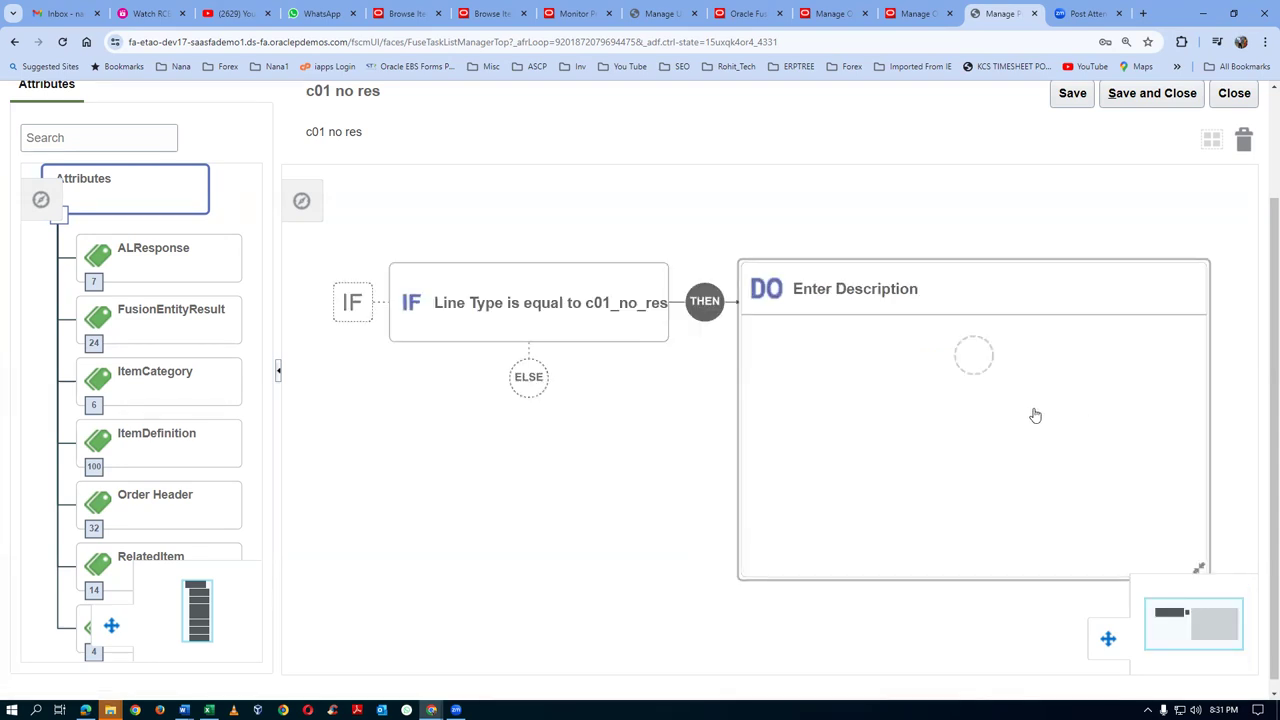
left_click(985, 362)
type("Process")
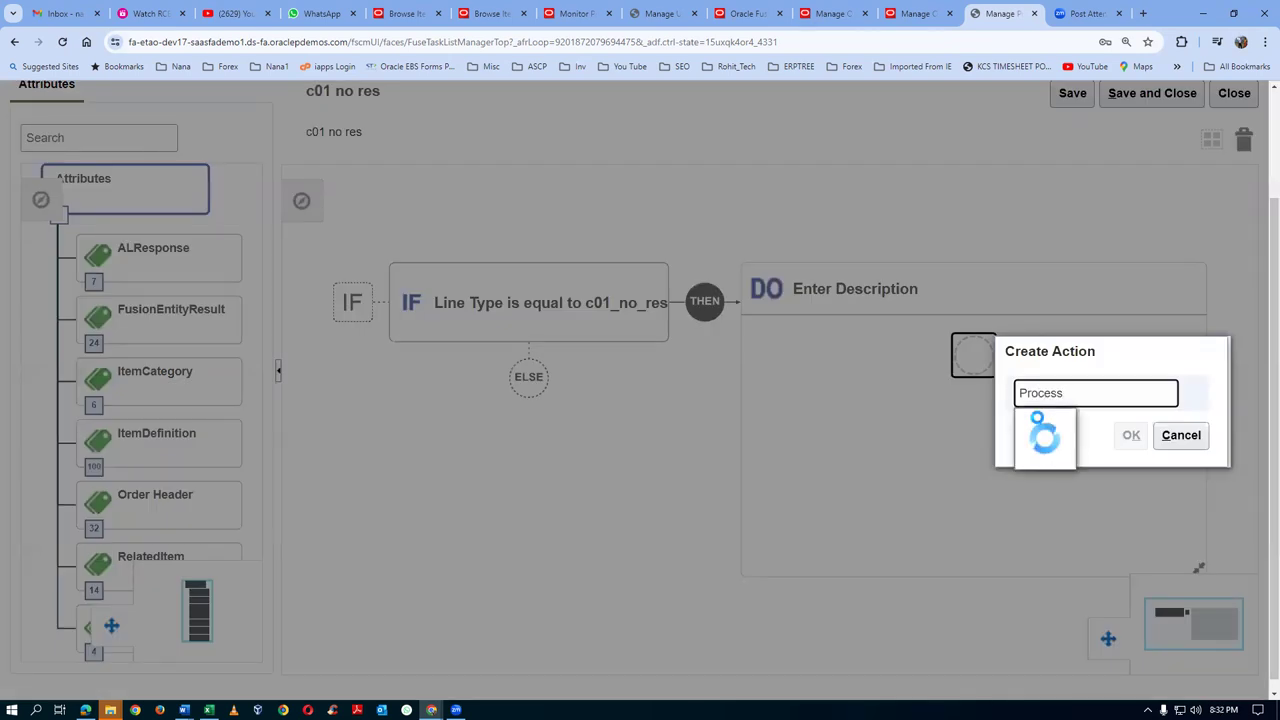
left_click(1030, 424)
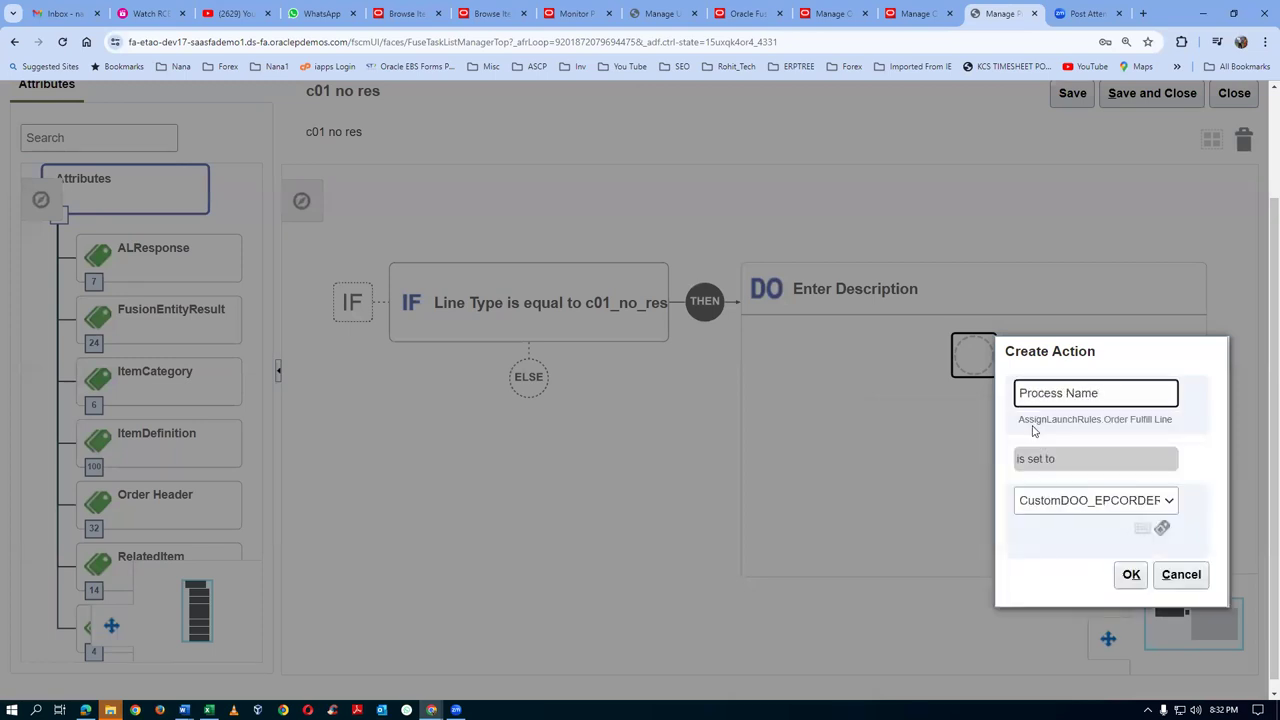
left_click(1106, 503)
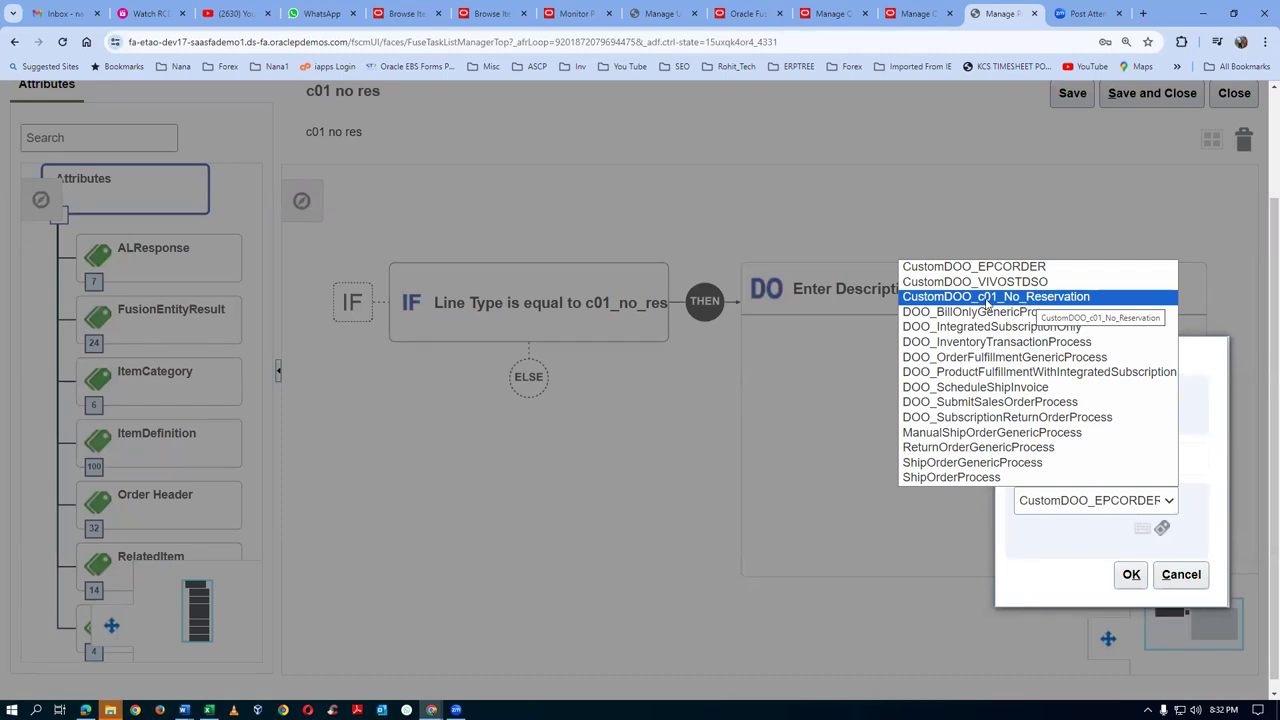
left_click(1033, 297)
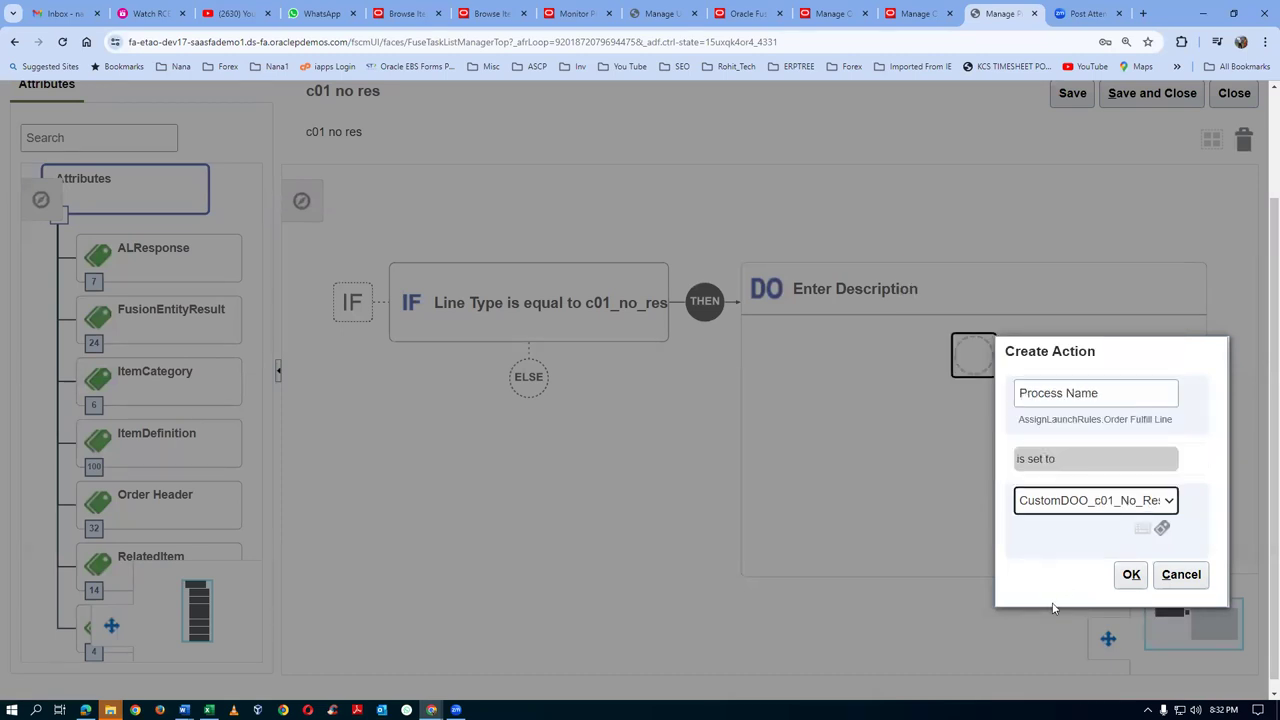
left_click(1134, 575)
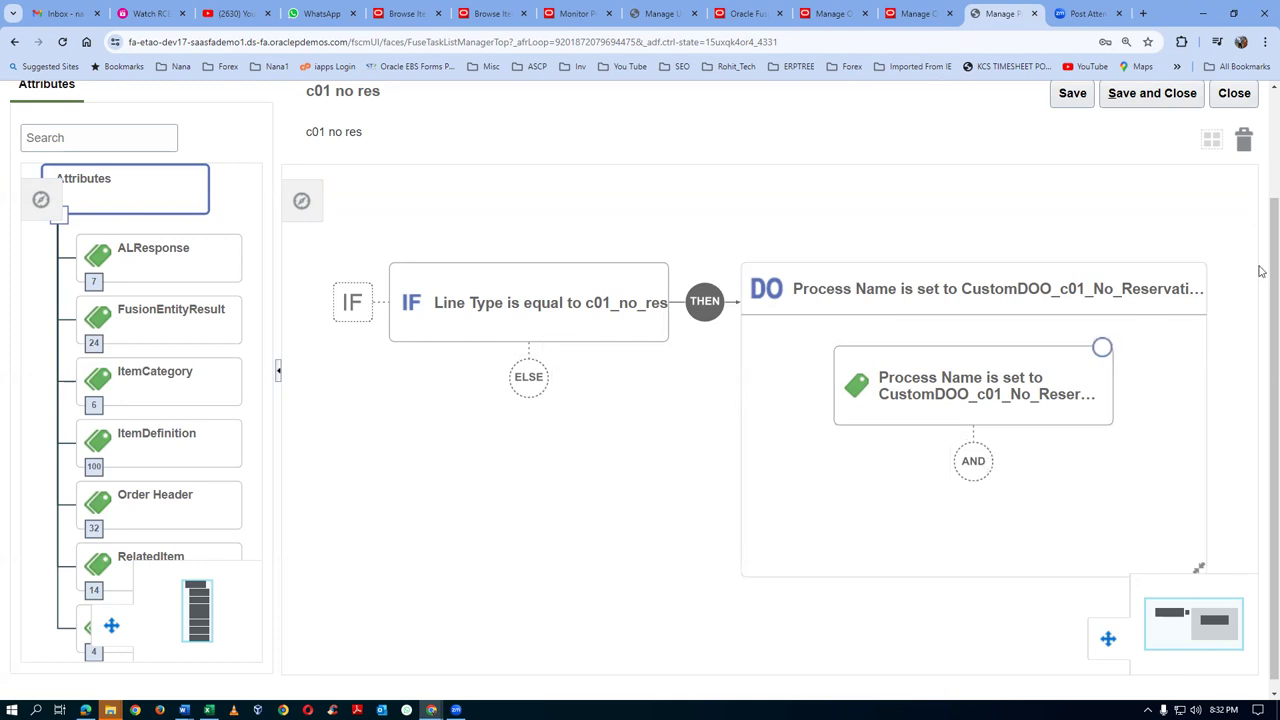
scroll(1262, 265, "up", 1)
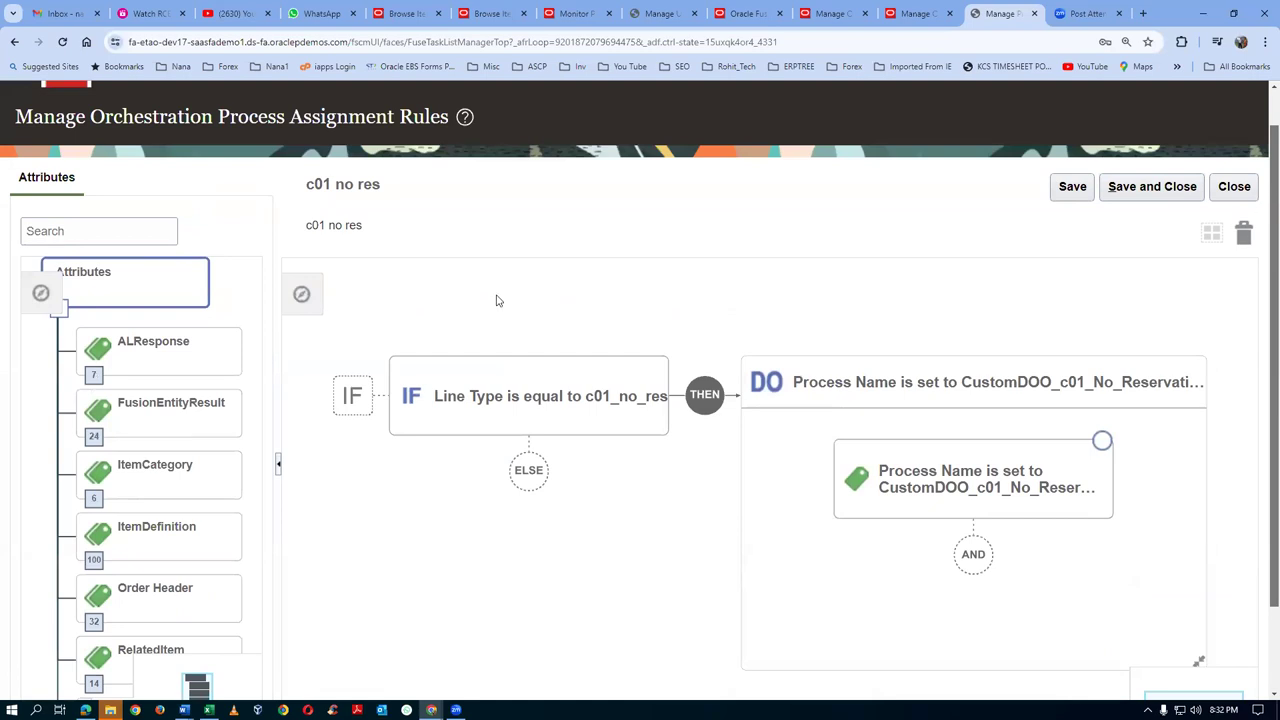
left_click(1152, 188)
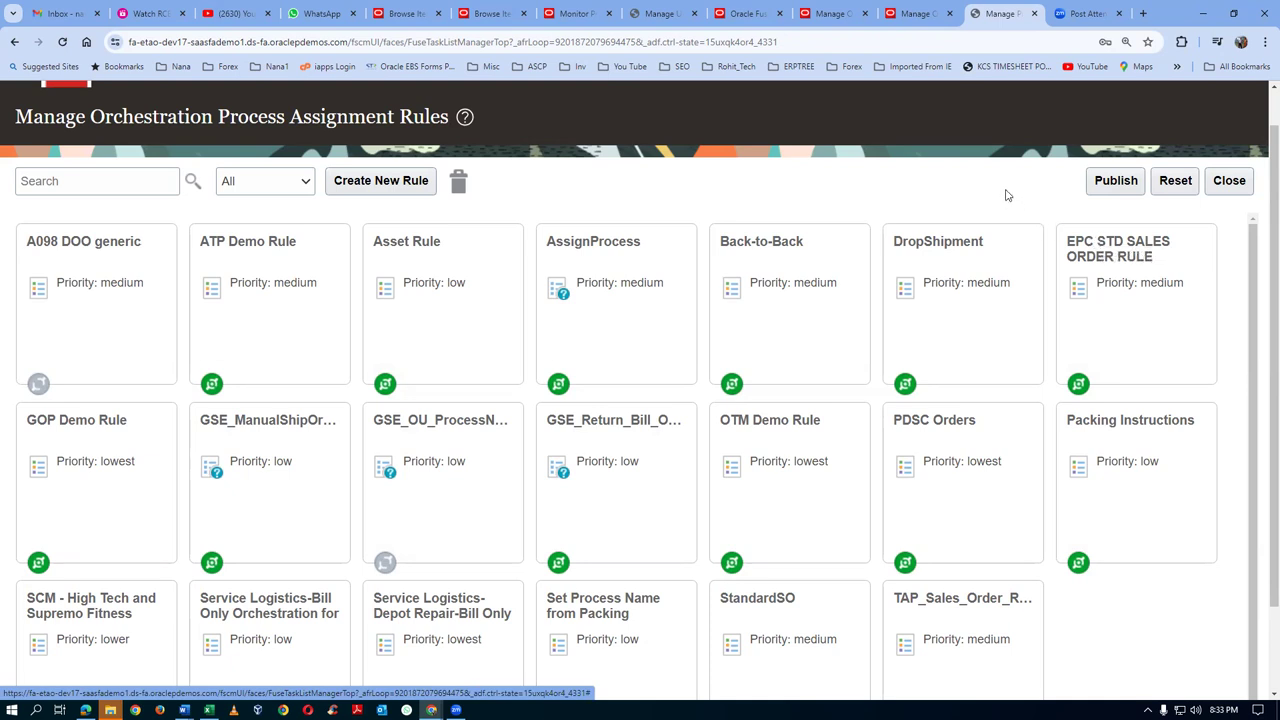
- Start publishing the draft rule changes and decline the confirmation
left_click(1116, 183)
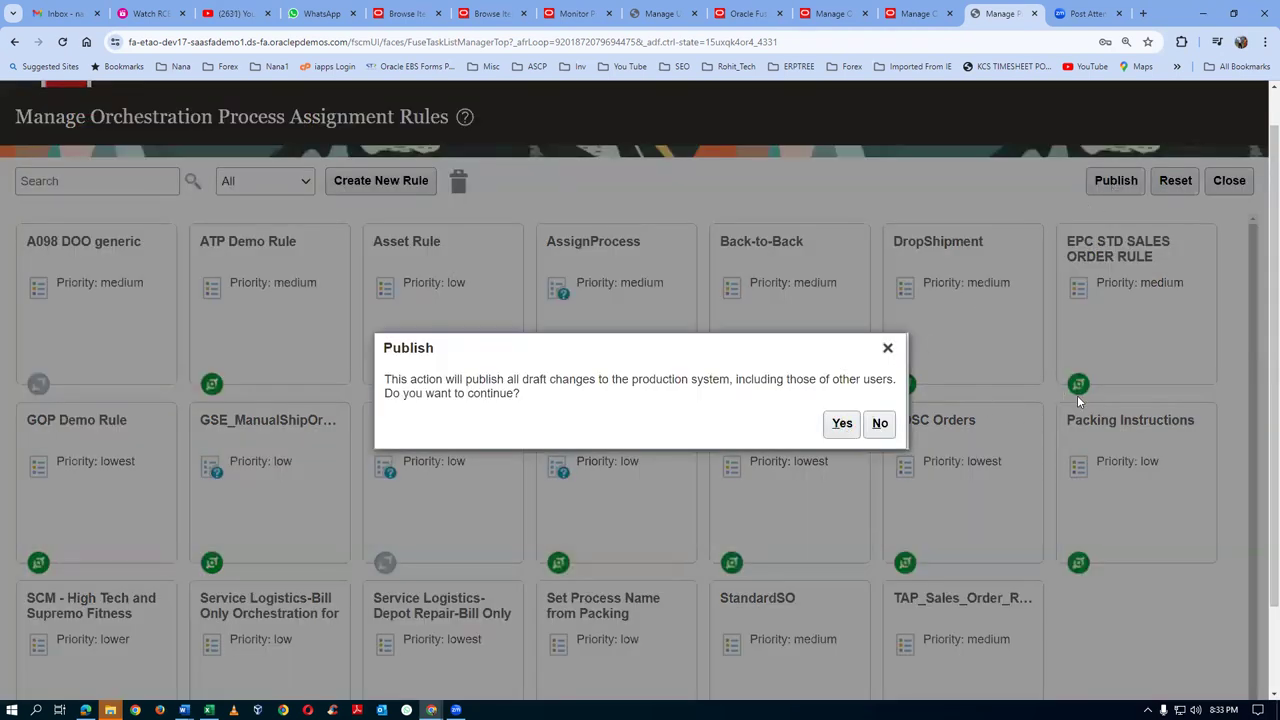
left_click(880, 425)
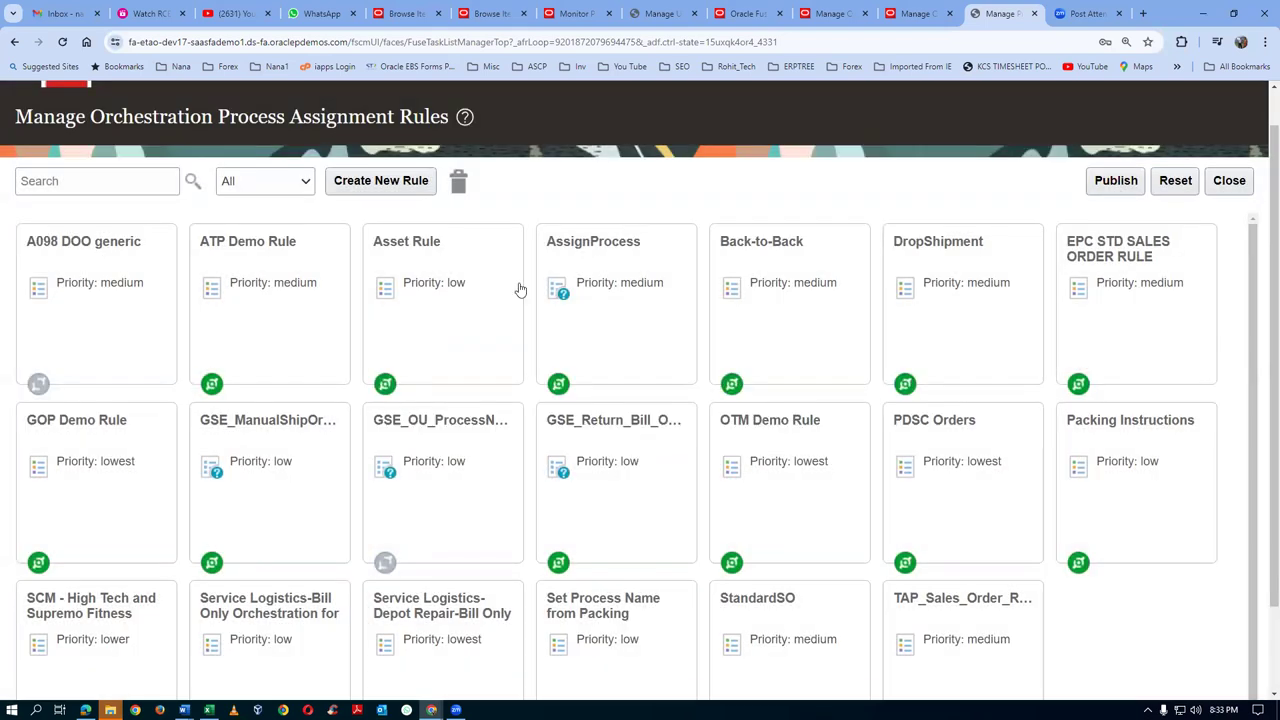
- Look for the new rule in the assignment rules list and search the rules for c01
scroll(323, 331, "down", 2)
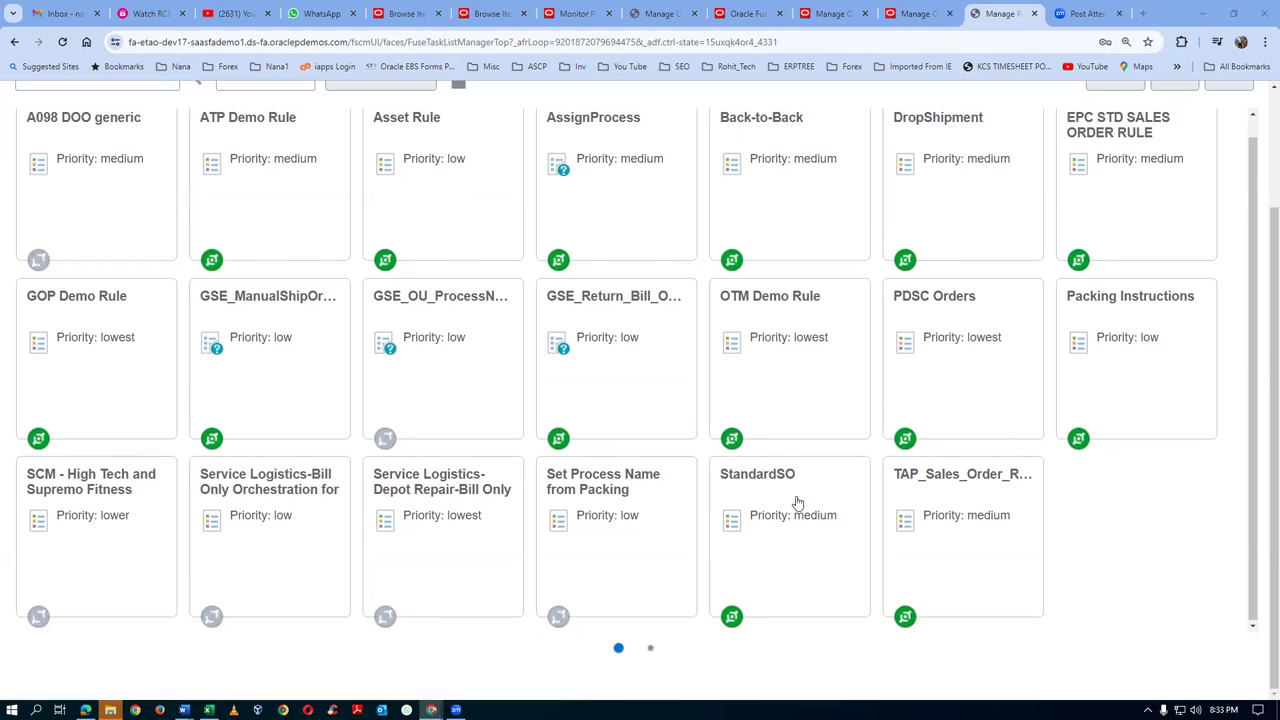
scroll(345, 413, "up", 1)
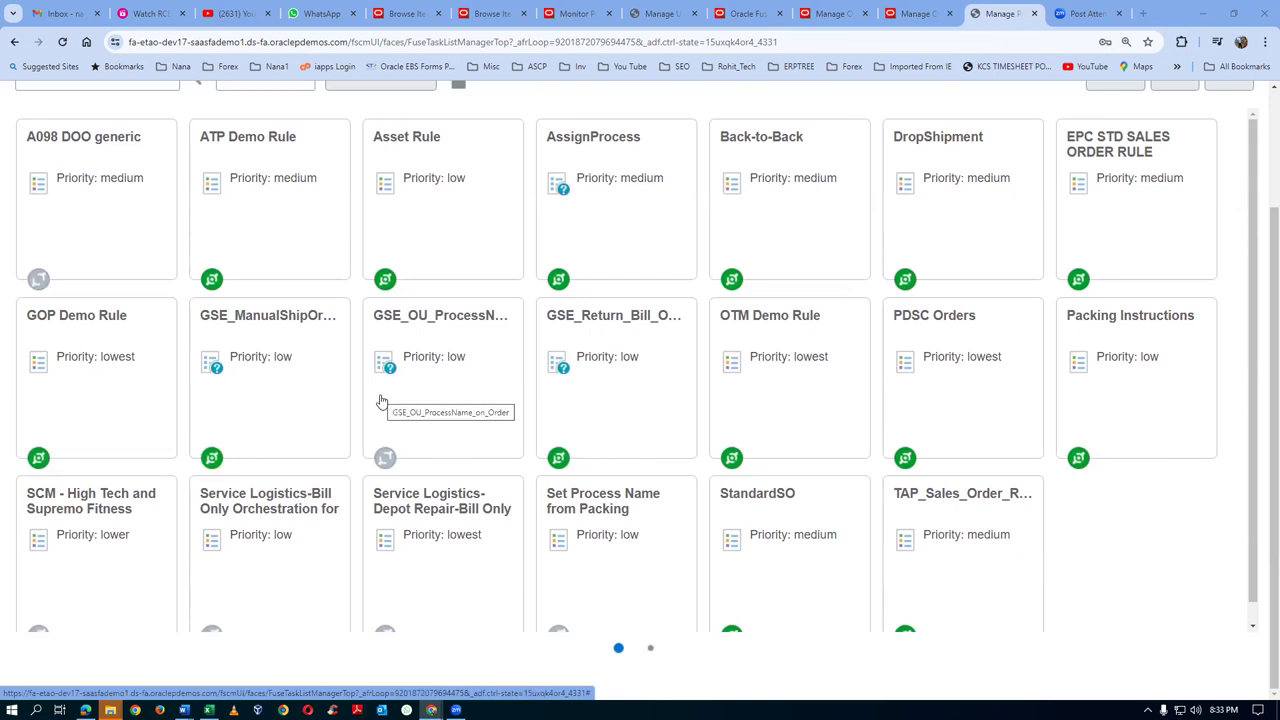
scroll(381, 405, "up", 2)
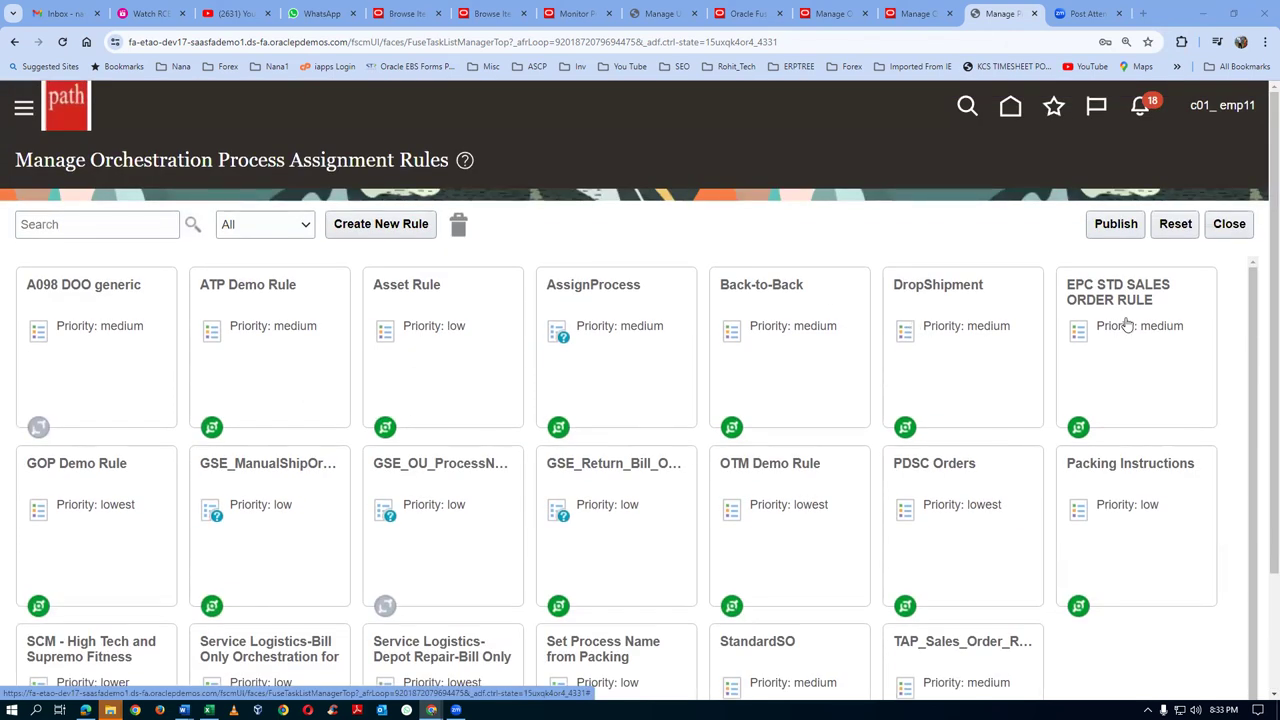
left_click(262, 232)
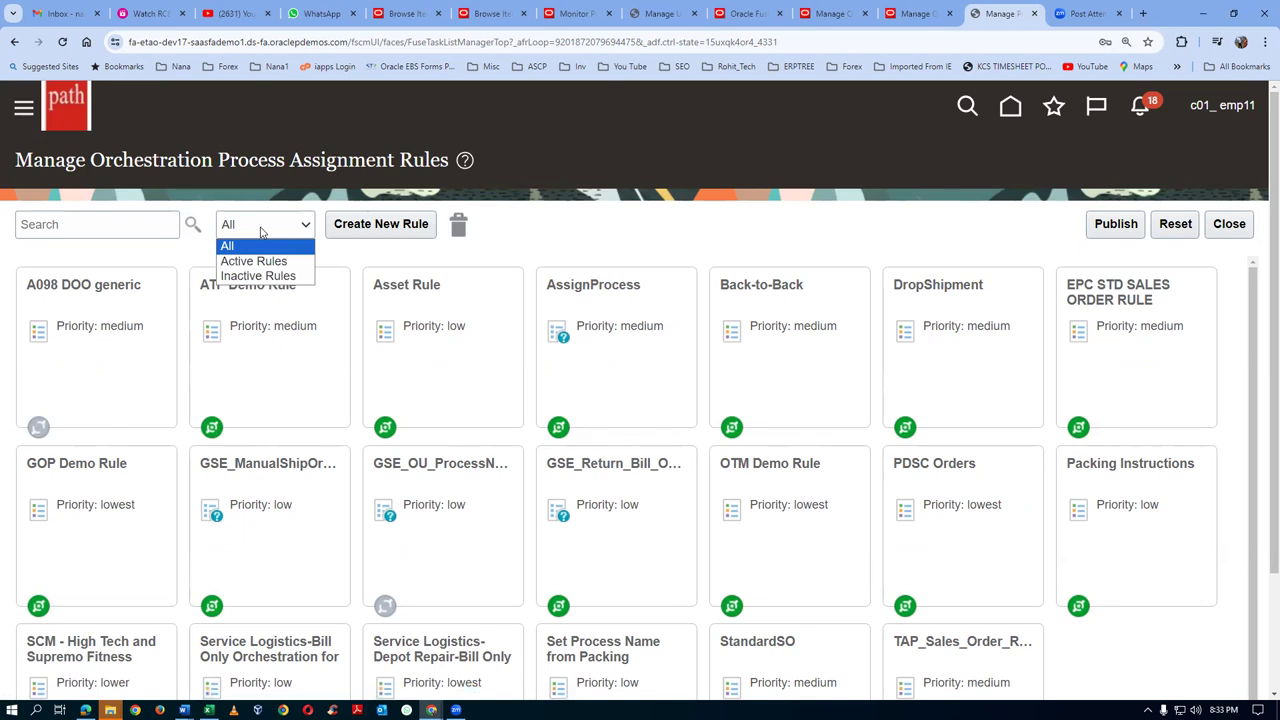
left_click(708, 230)
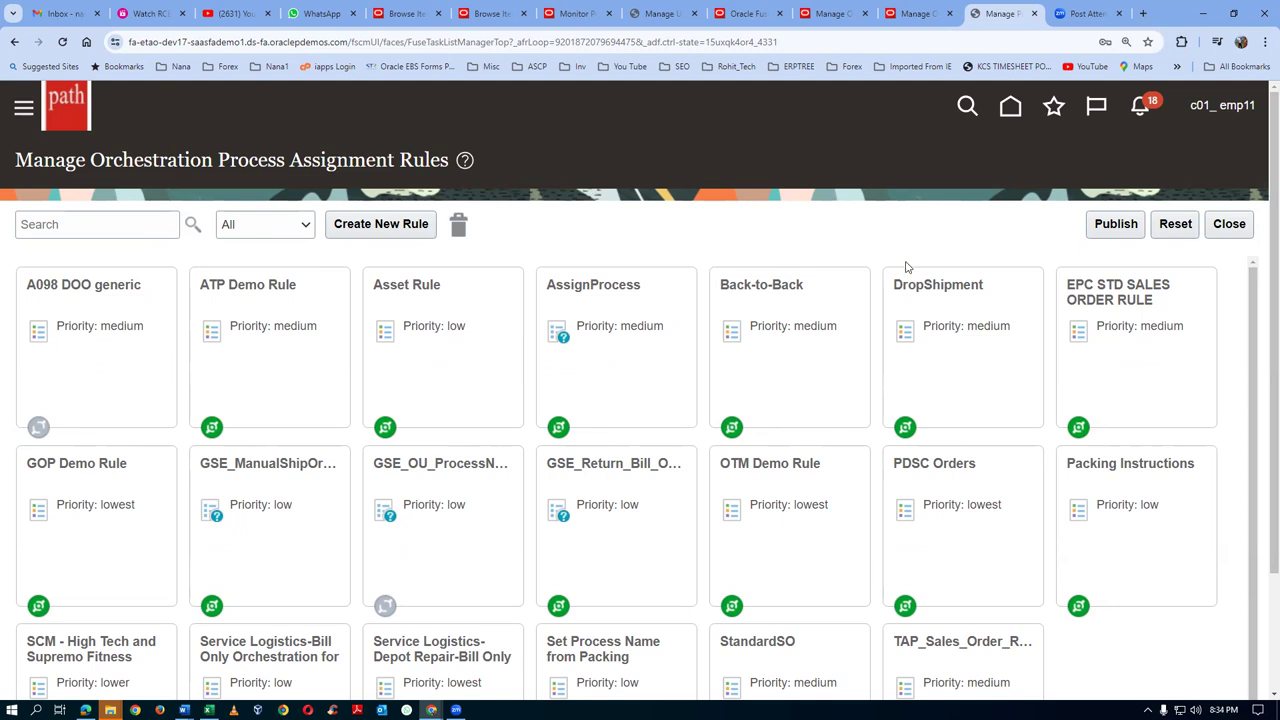
left_click(50, 222)
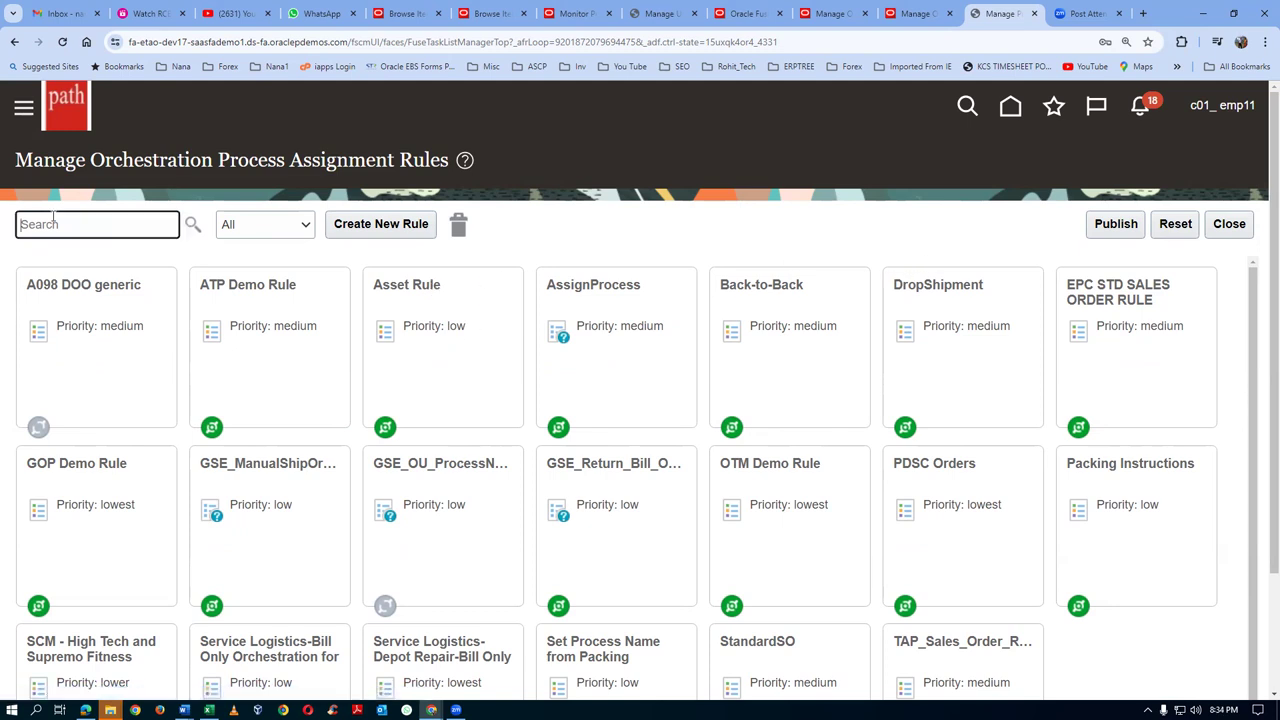
type("c01")
key("Return")
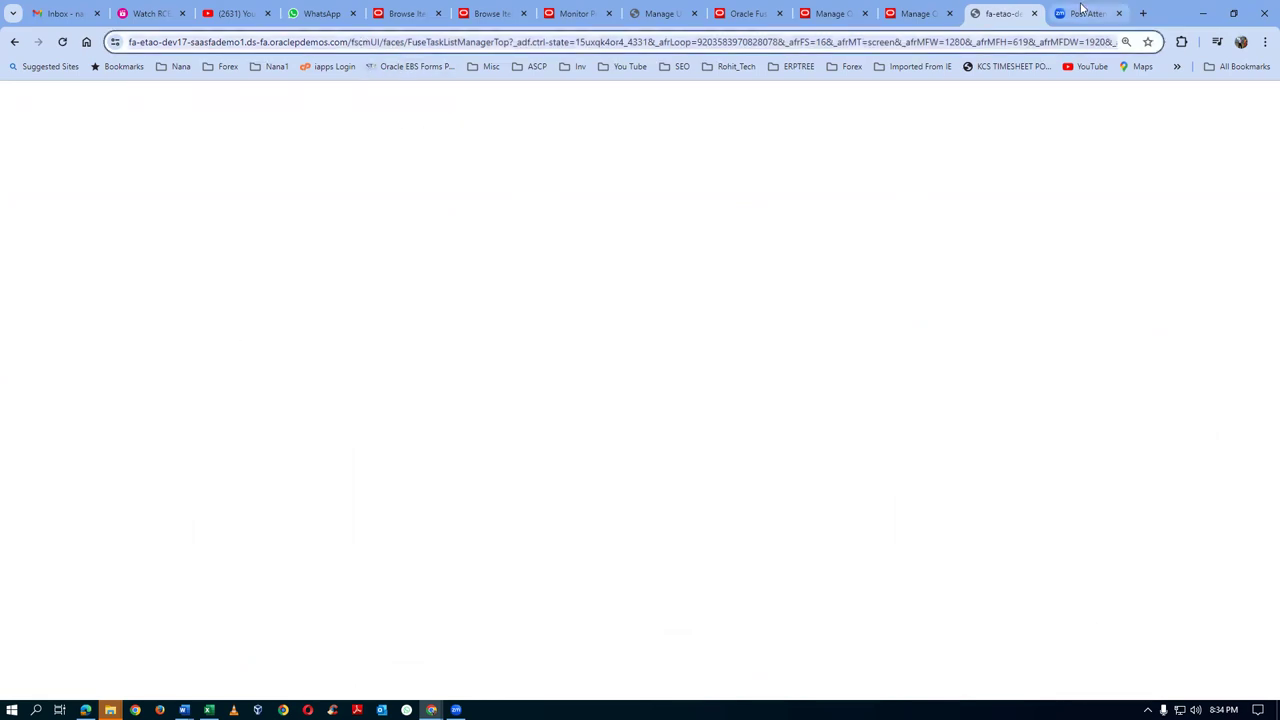
- Close the blank assignment rules page and duplicate the browser tab showing the Orchestration Process page
left_click(1034, 13)
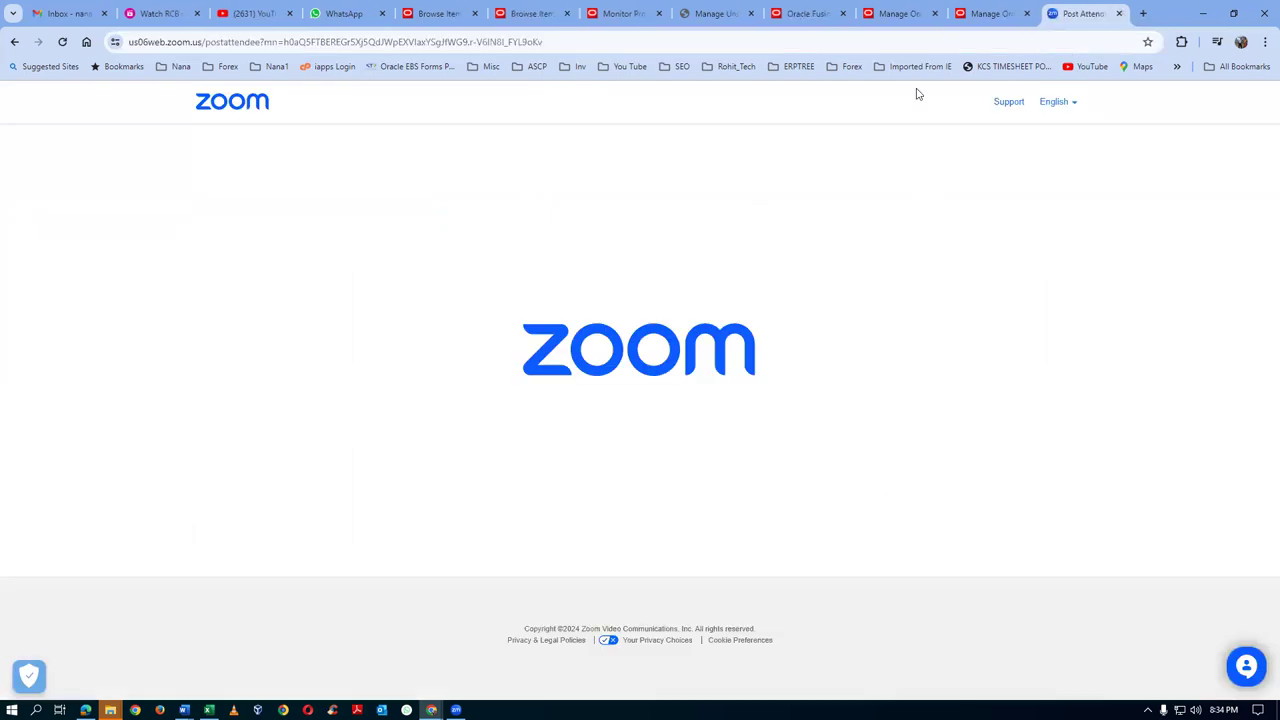
left_click(1003, 14)
right_click(1003, 16)
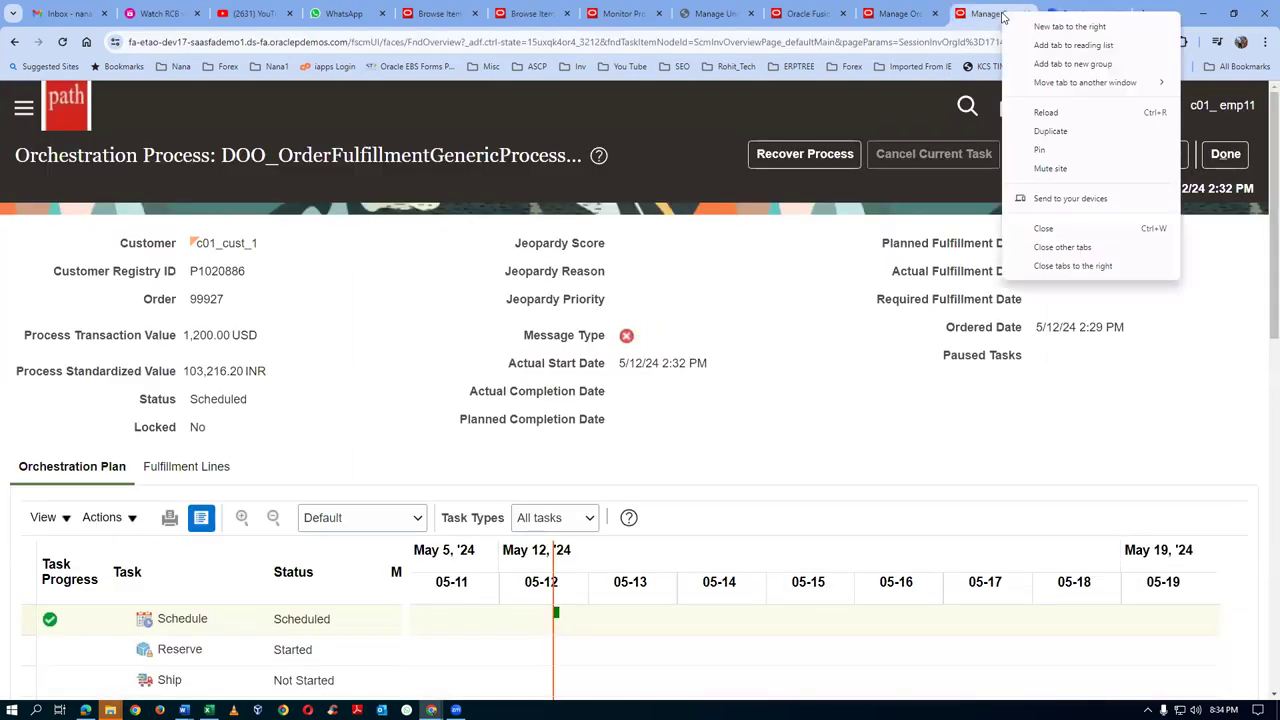
left_click(1050, 131)
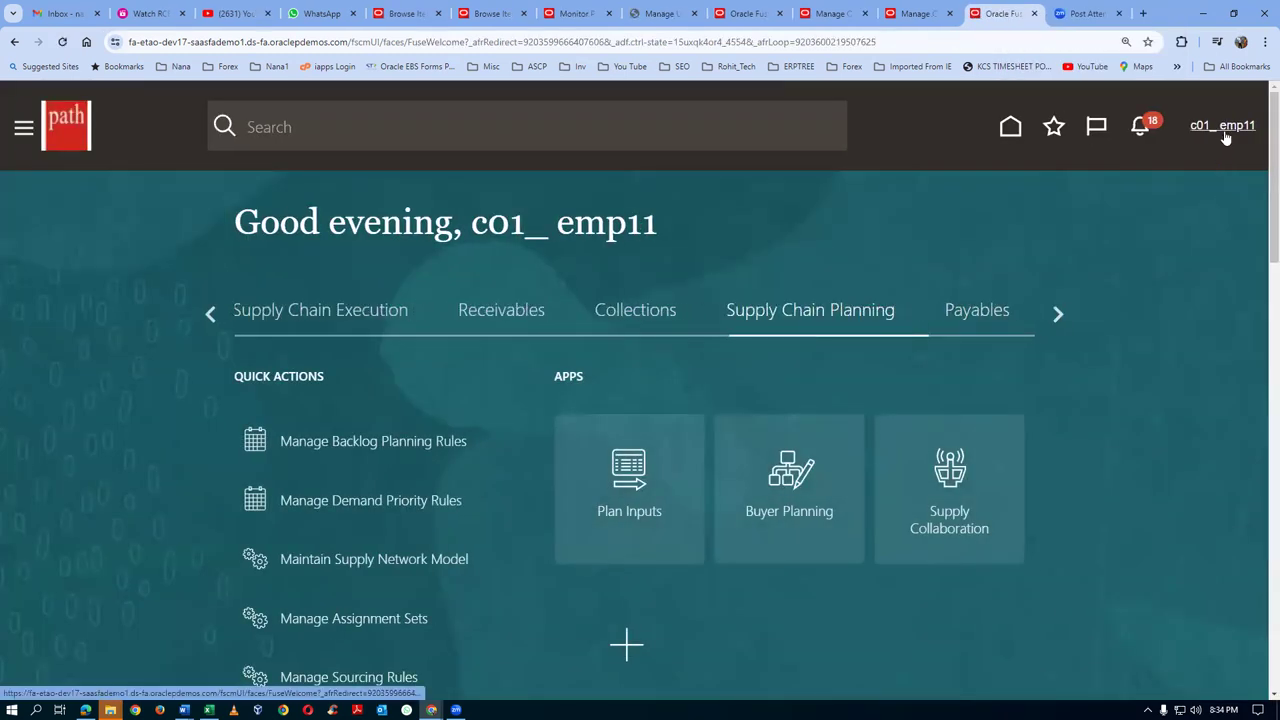
- Open the task search in Setup and Maintenance
left_click(1225, 134)
left_click(875, 420)
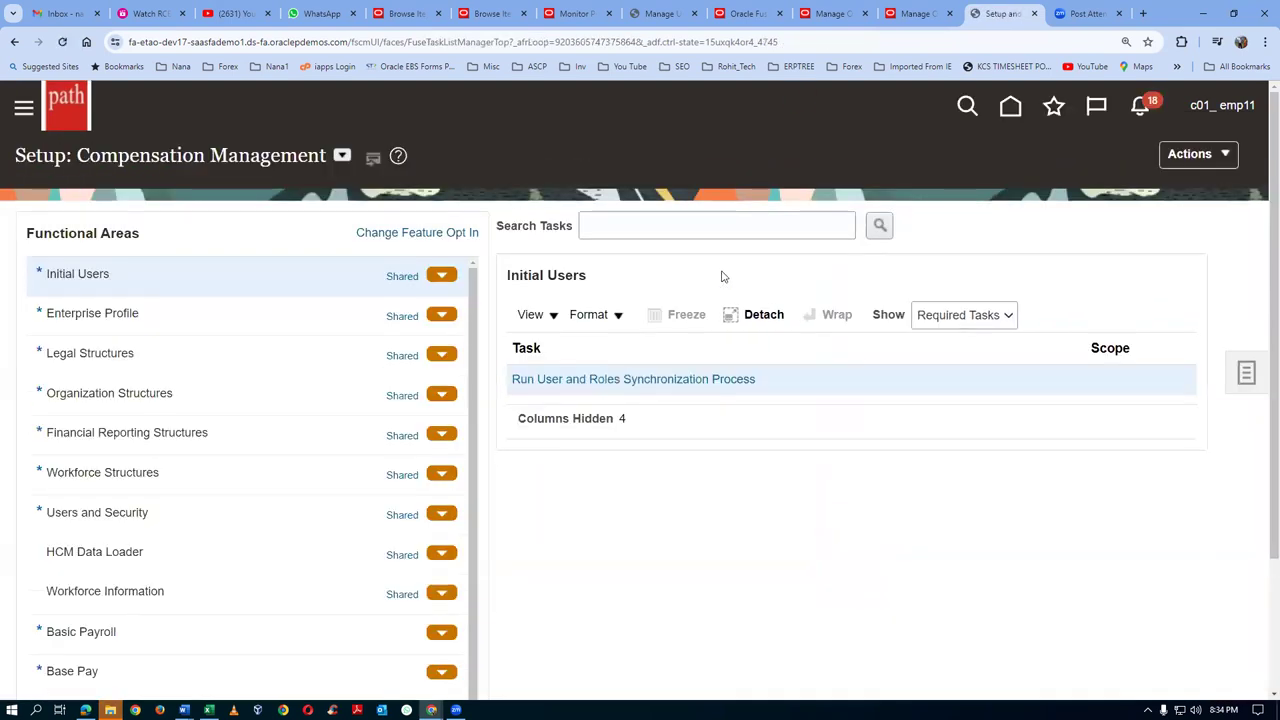
left_click(1245, 375)
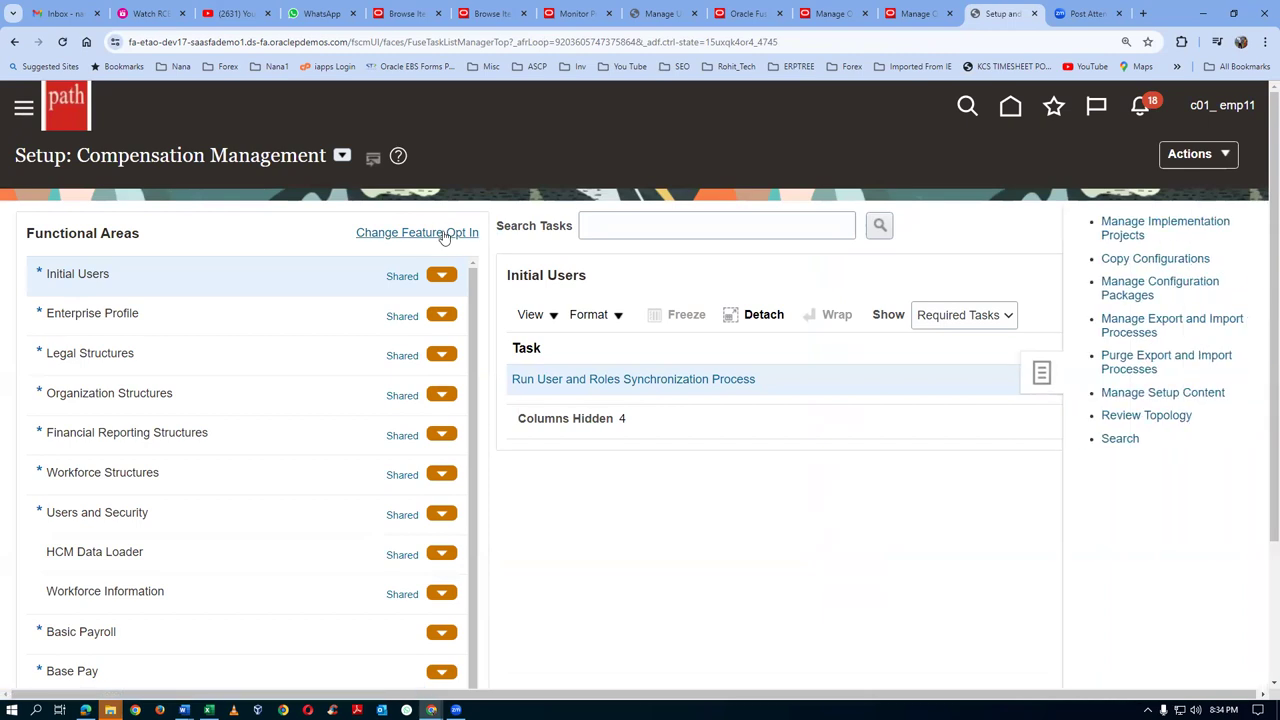
left_click(1122, 438)
- Search the setup tasks for man%sales%order% and open Manage Process Assignment Rules for Sales Orders
left_click(430, 232)
type("man%sales")
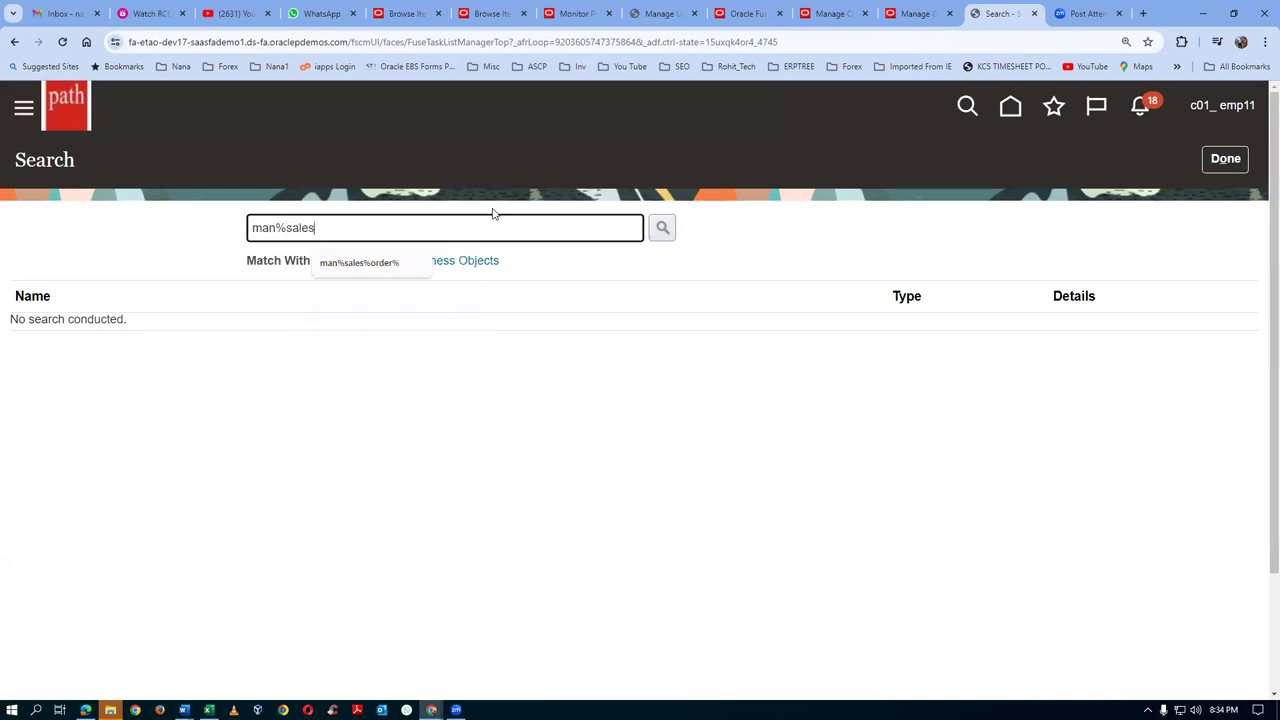
type("%order%")
key("Return")
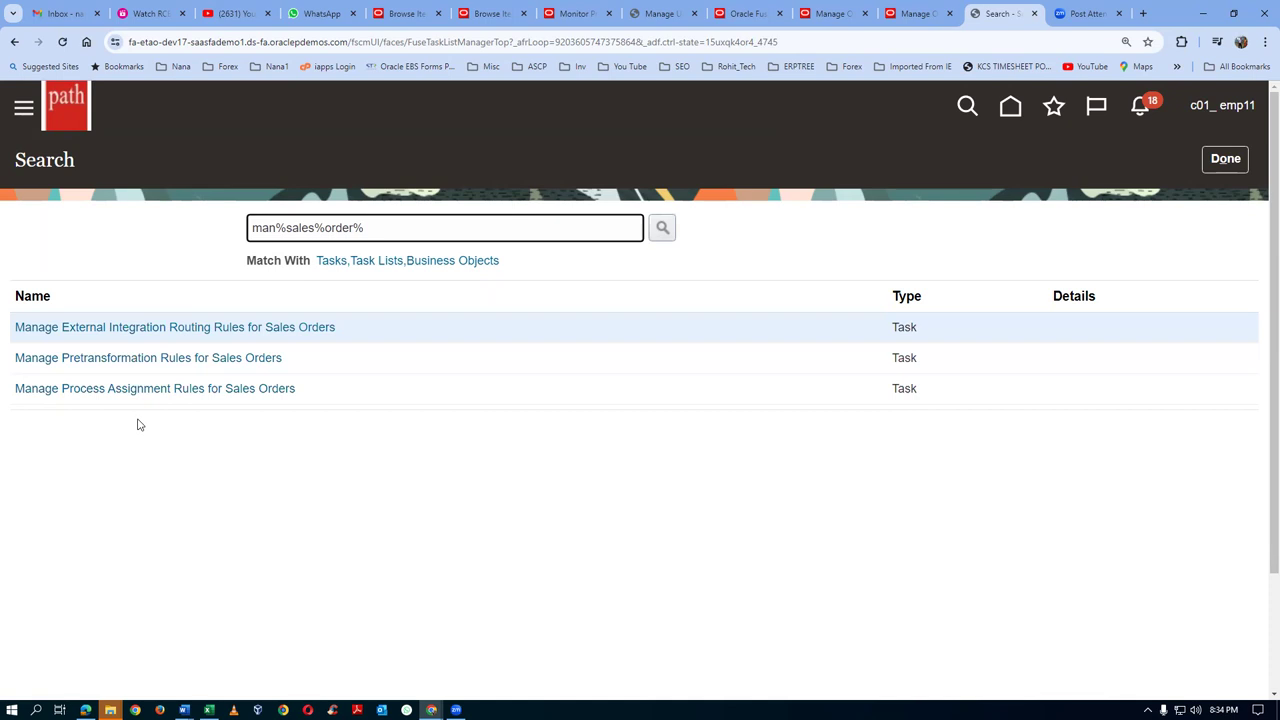
left_click(143, 391)
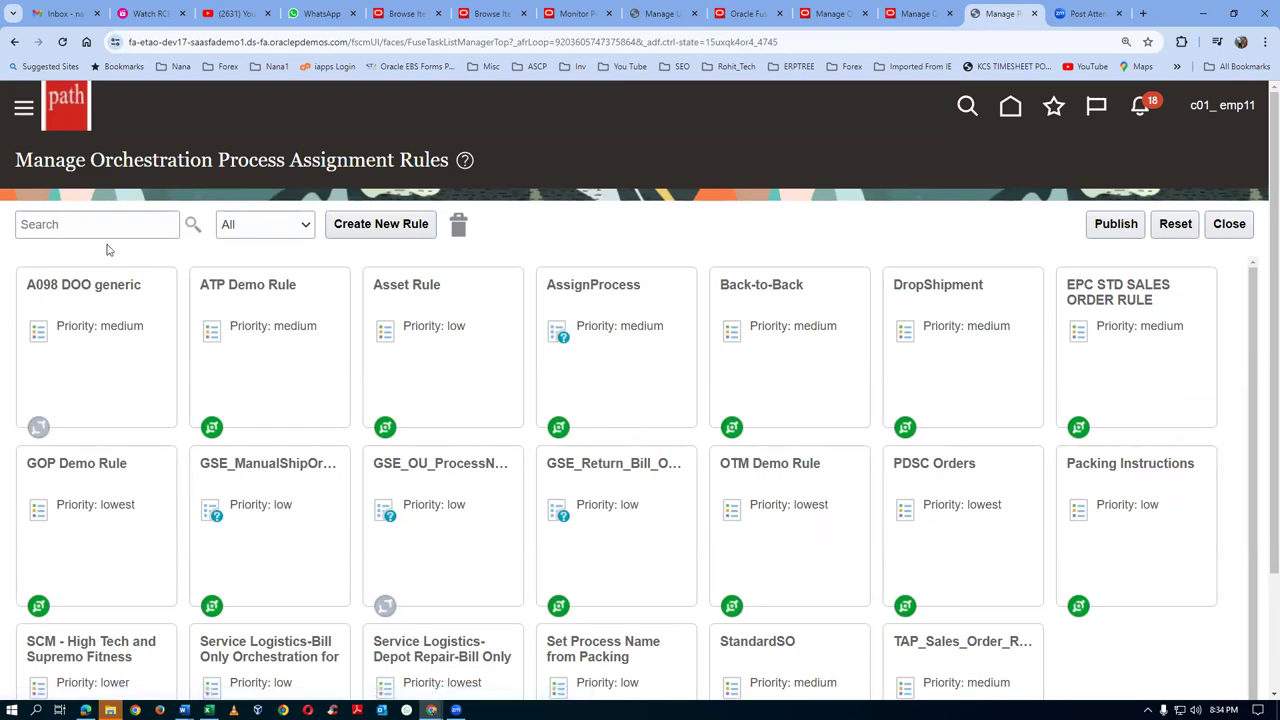
- Look through the orchestration process assignment rules and search them for c01
scroll(1115, 332, "down", 1)
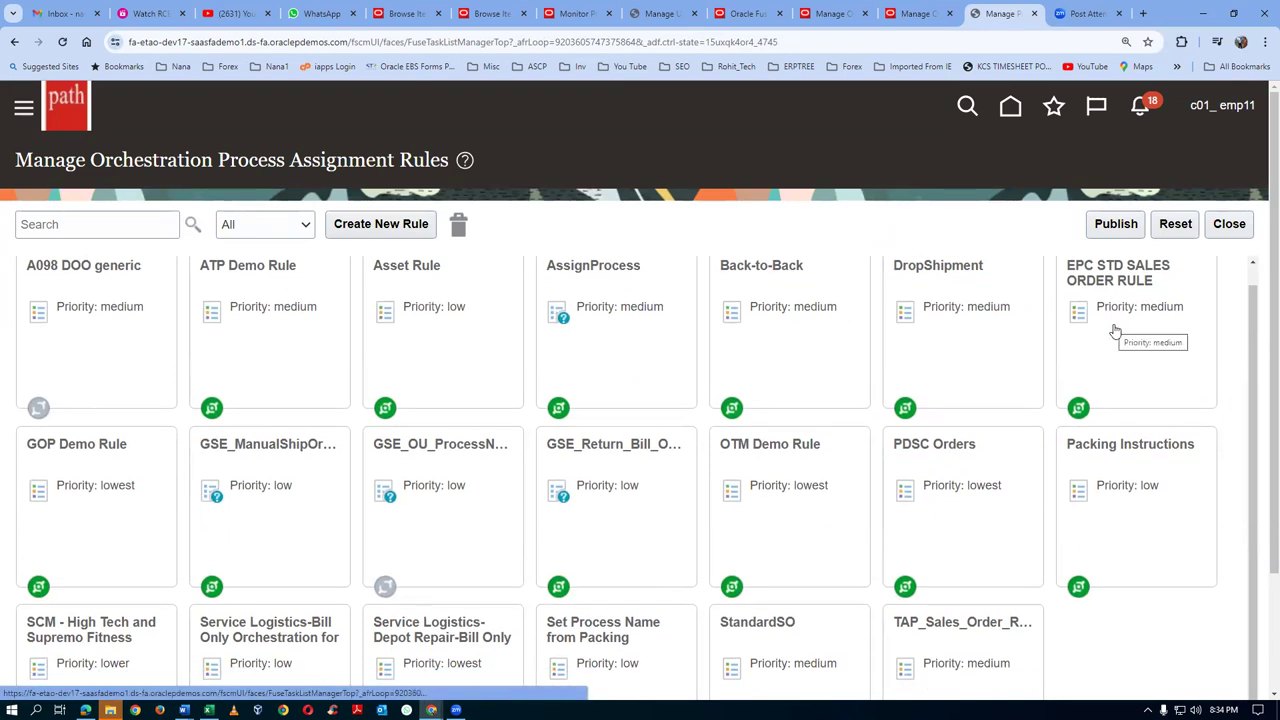
left_click(104, 224)
type("c")
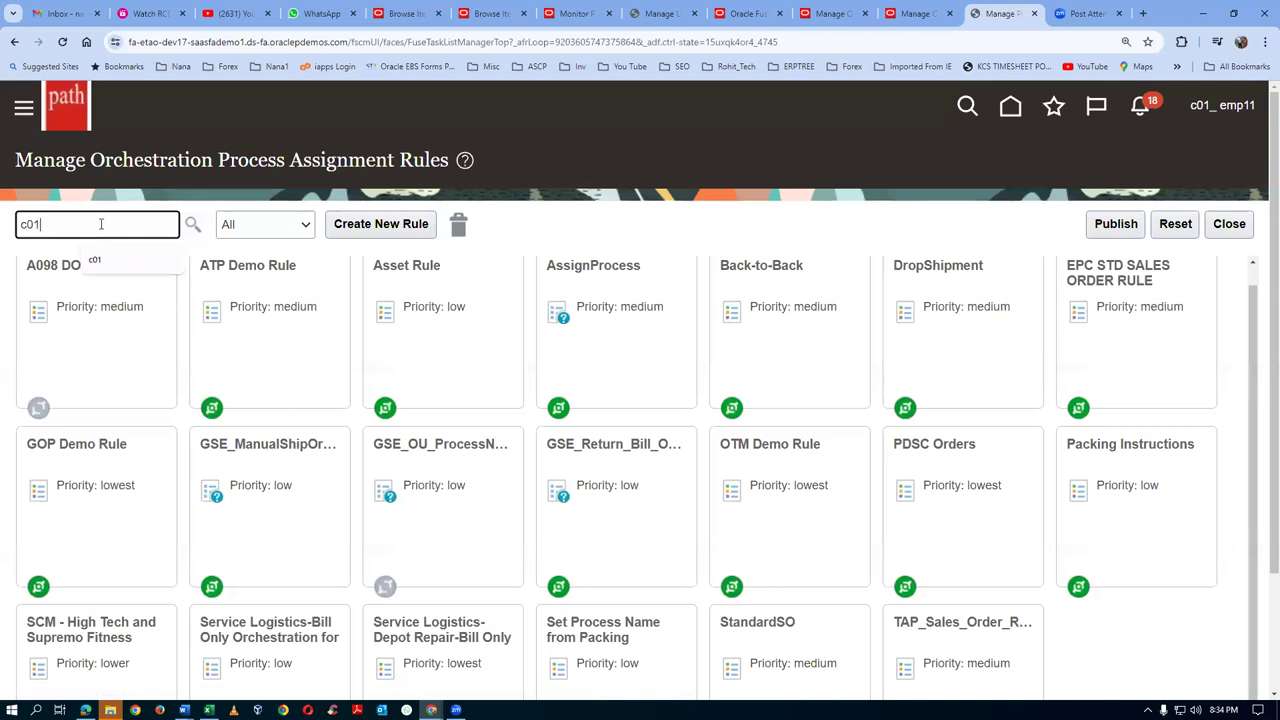
type("01")
left_click(190, 226)
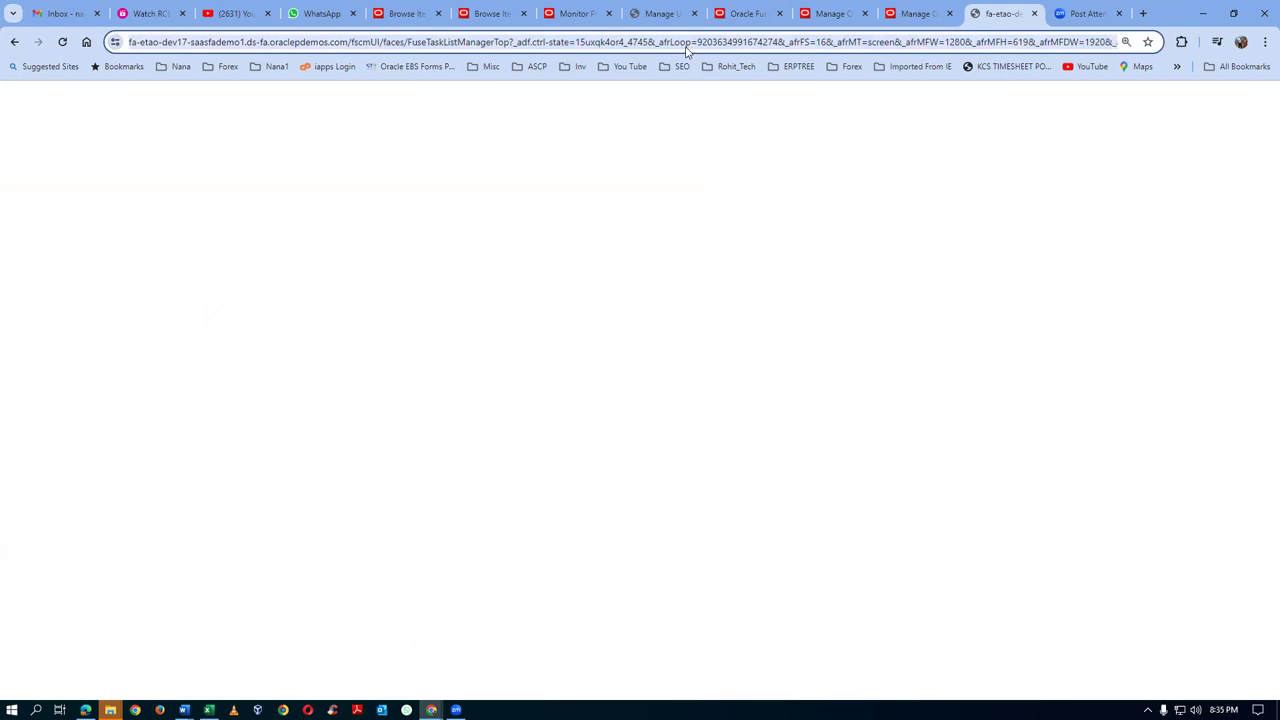
- Try to reload the expired Product Information Management page in Microsoft Edge, and return to Chrome
left_click(86, 710)
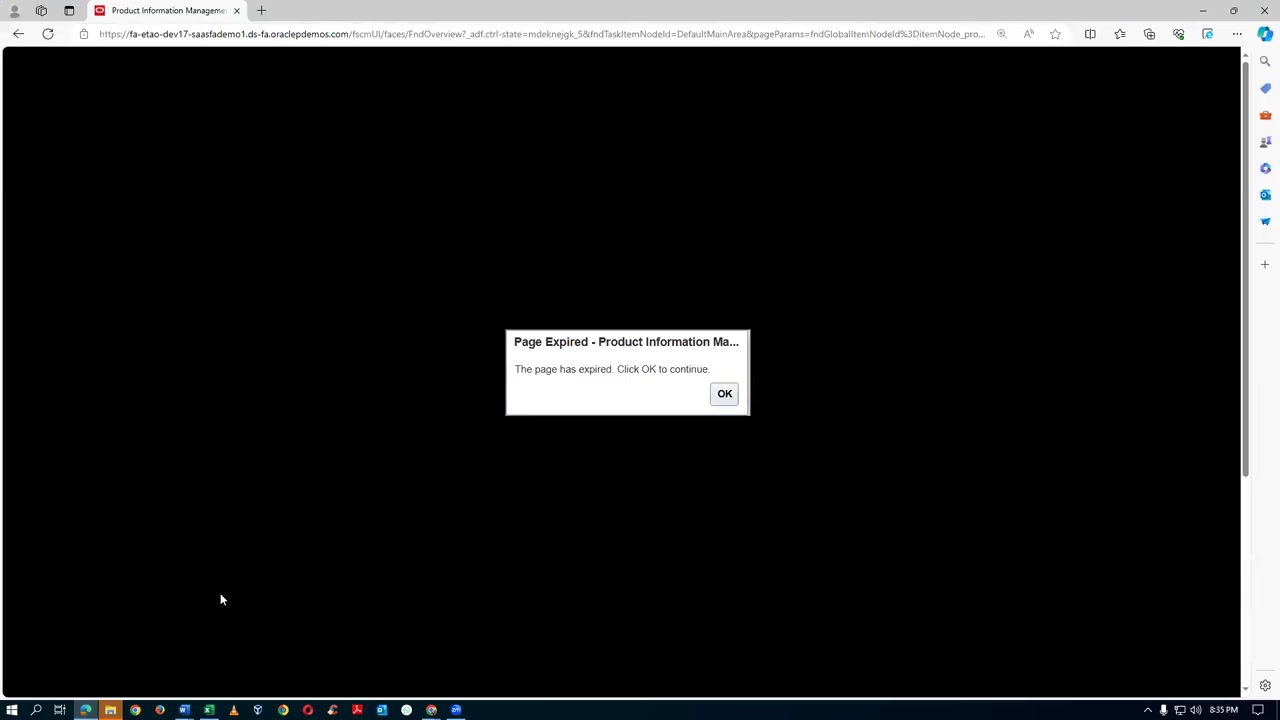
left_click(727, 396)
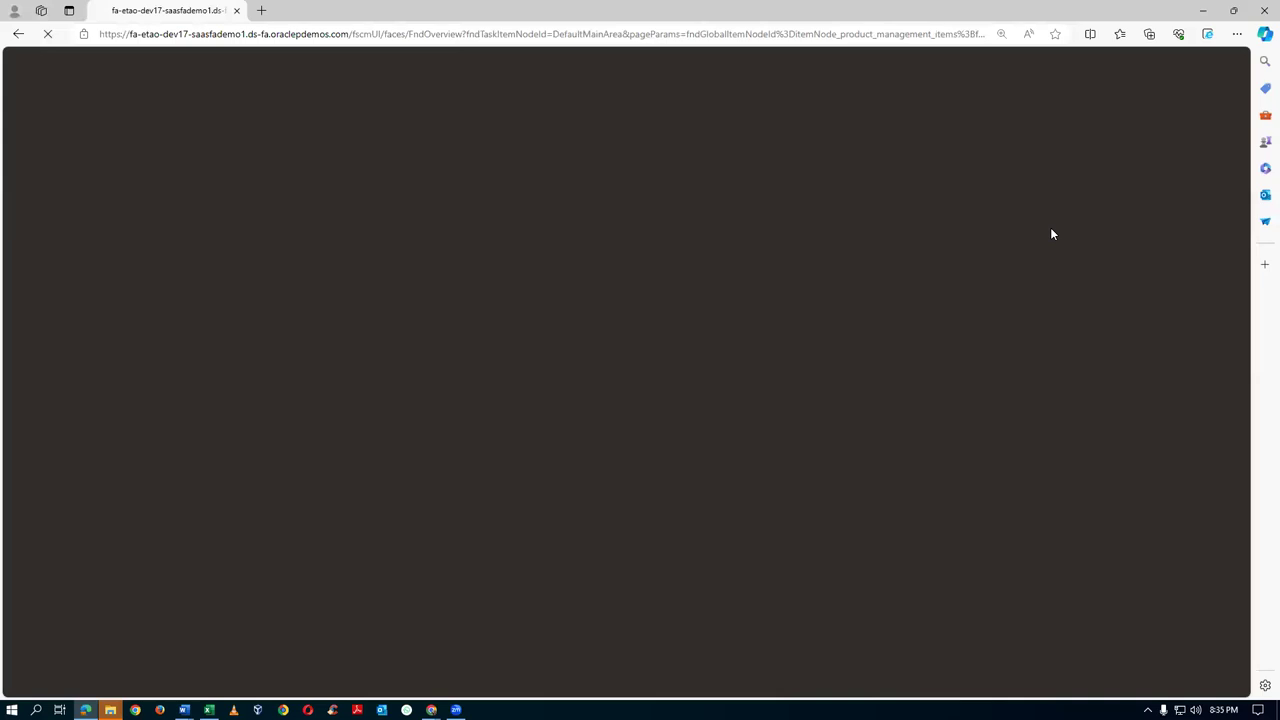
left_click(428, 34)
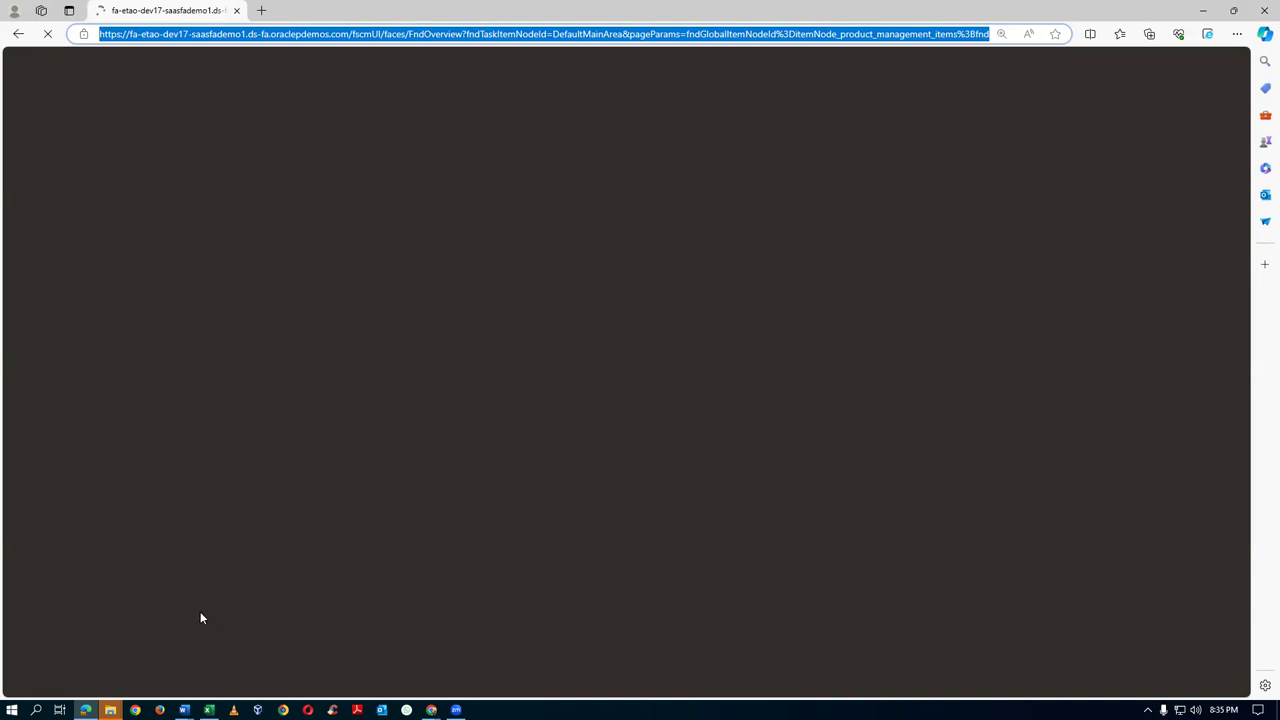
key("alt+Tab")
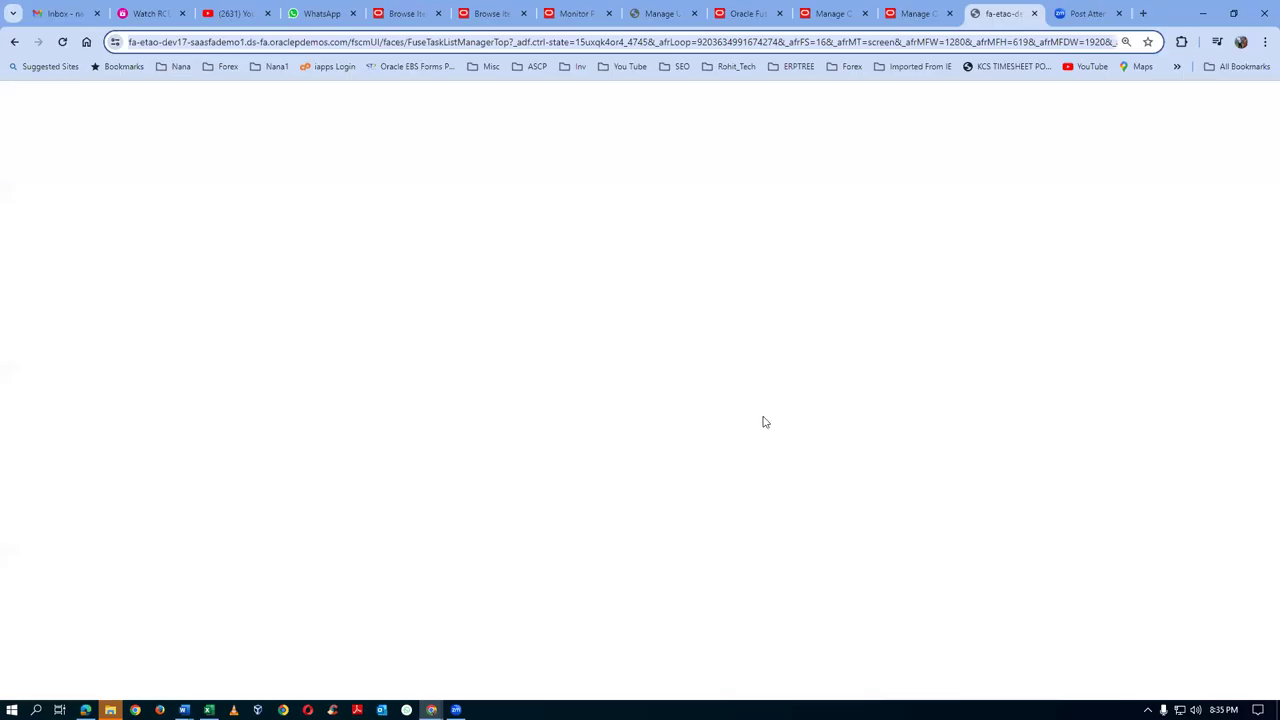
- Close the blank rules page, and sign out of Oracle Applications Cloud and back in with the saved credentials
left_click(1034, 13)
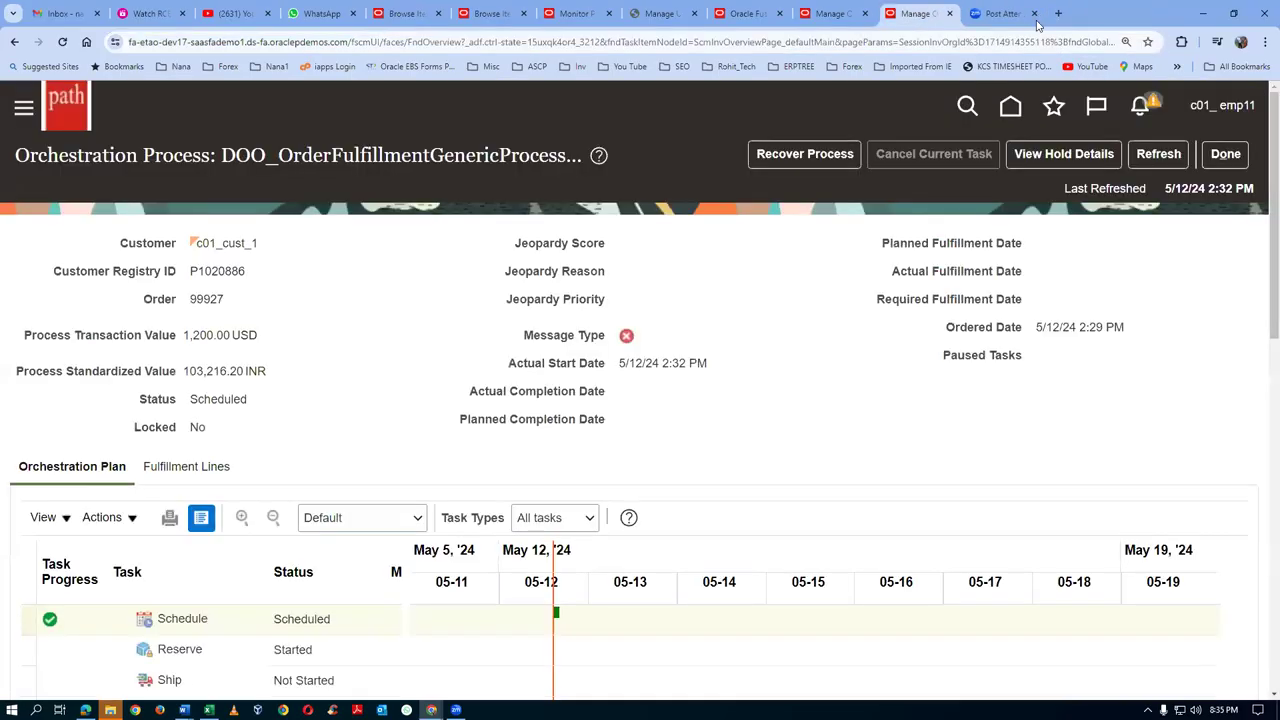
left_click(1222, 155)
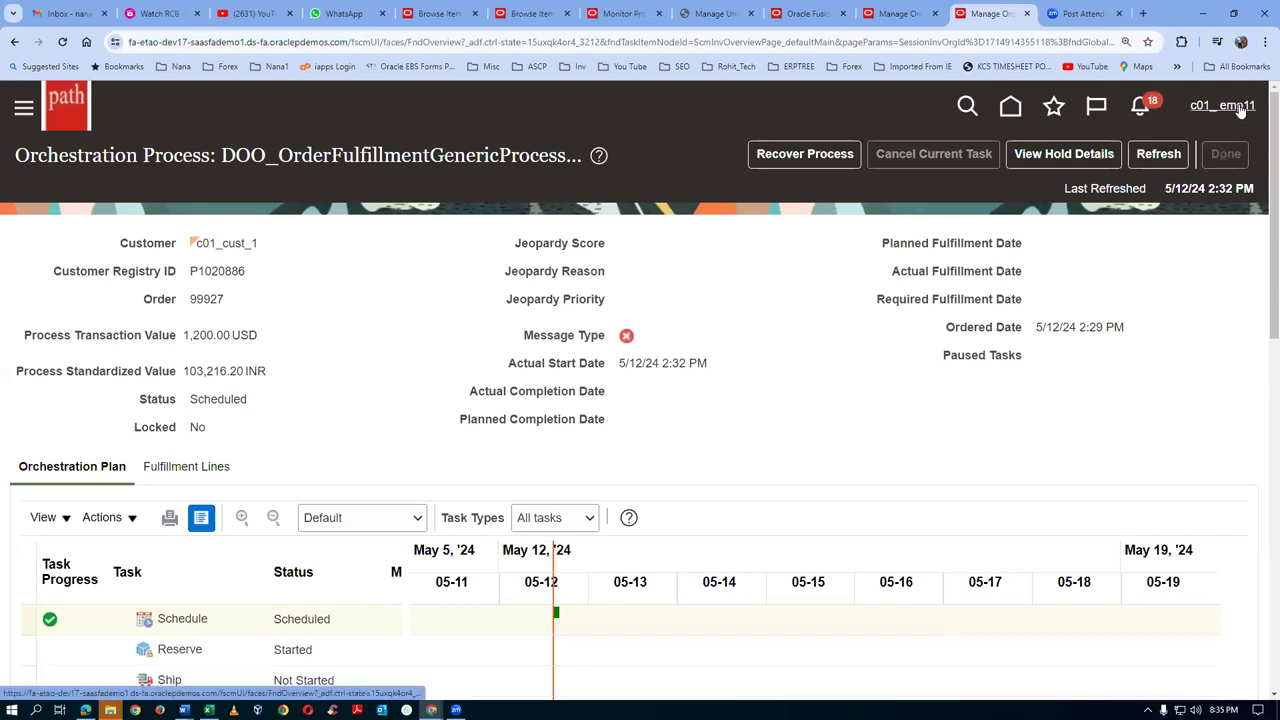
left_click(1228, 106)
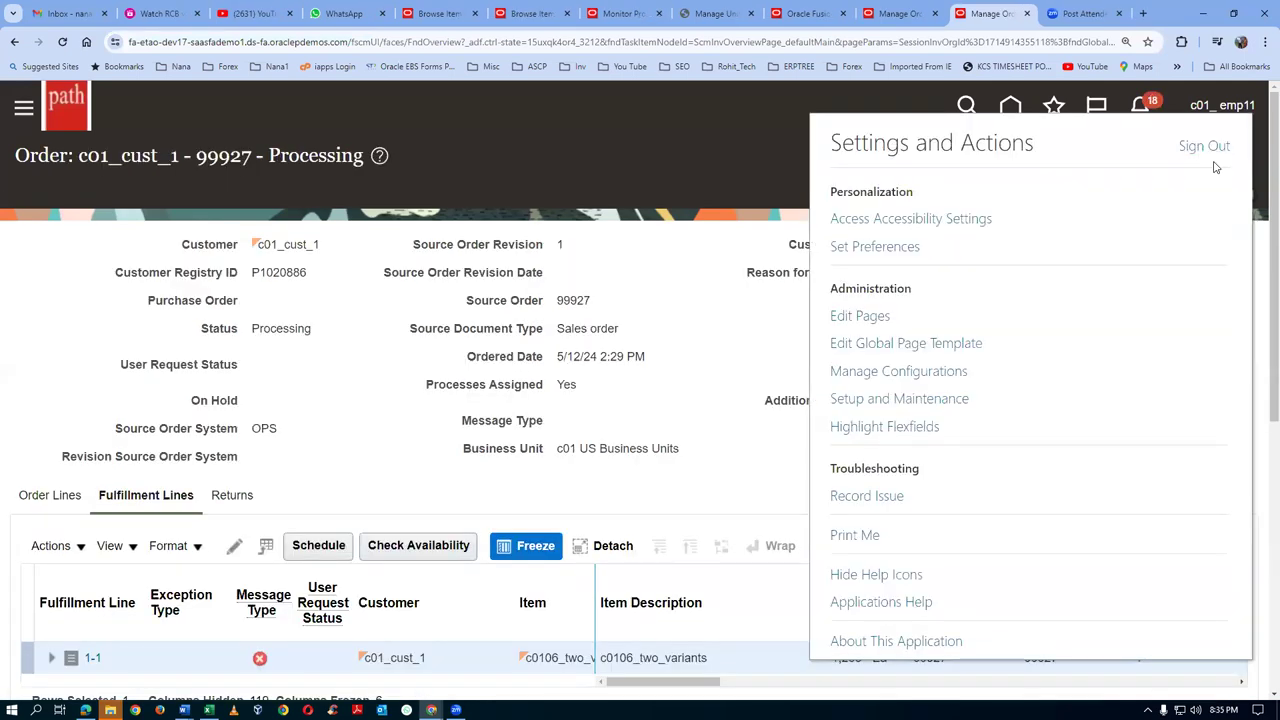
left_click(1206, 149)
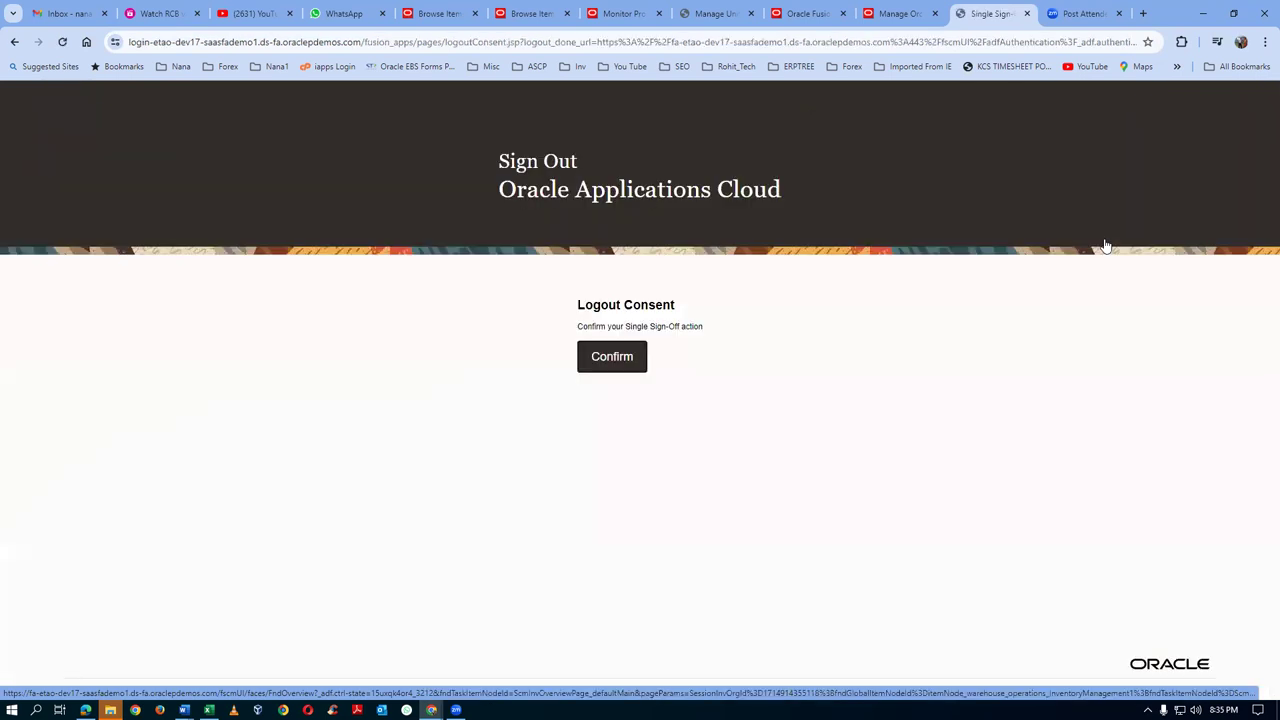
left_click(612, 360)
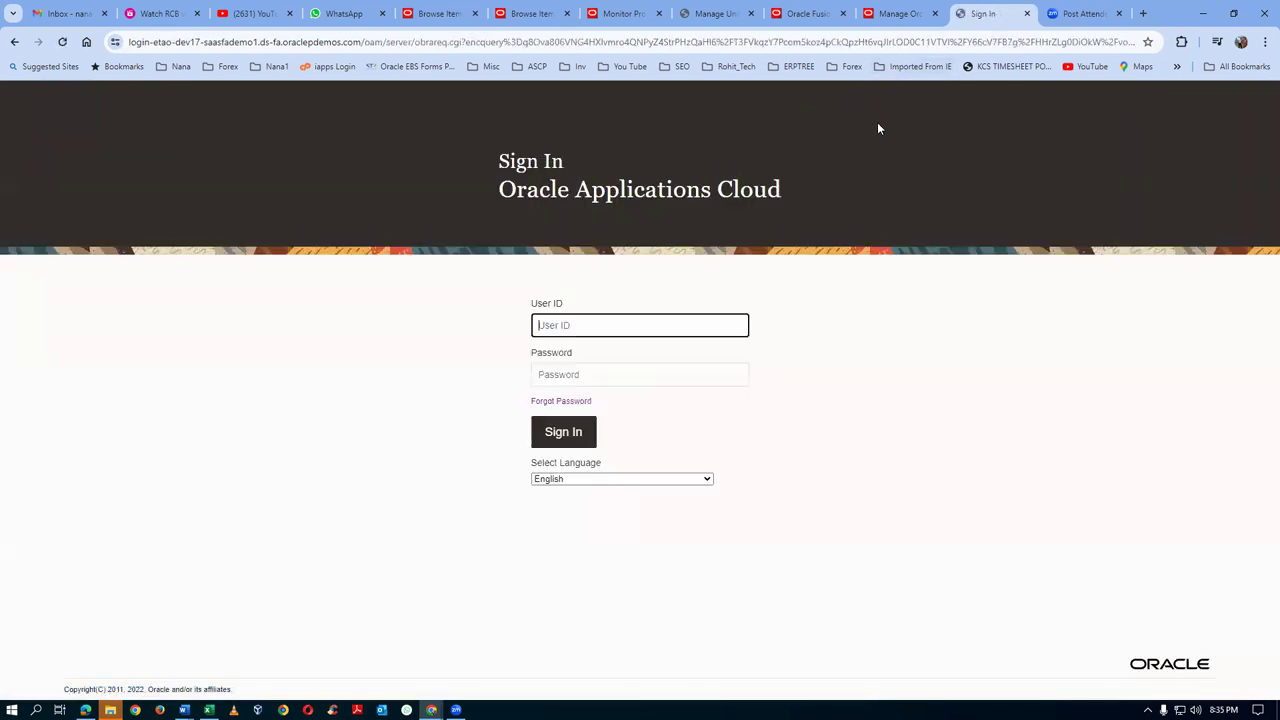
left_click(577, 436)
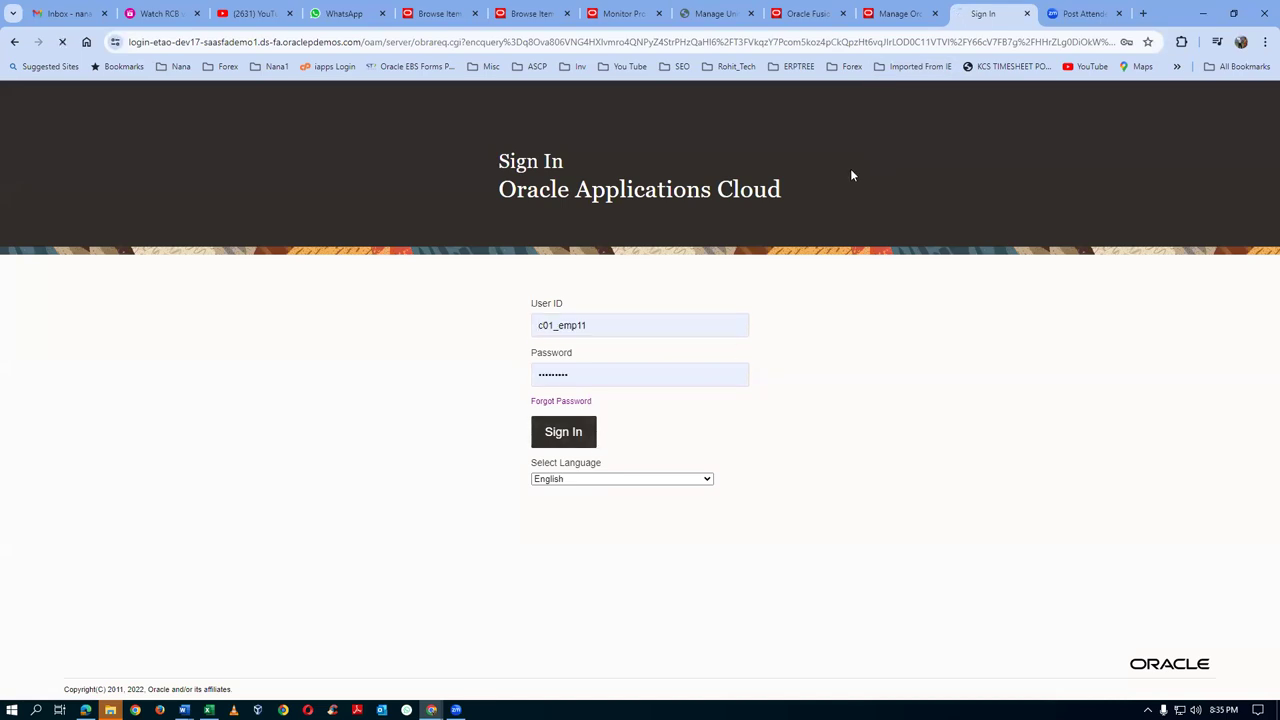
- Close the old Oracle Fusion tabs between Monitor Processes and the newly signed-in home page
left_click(905, 14)
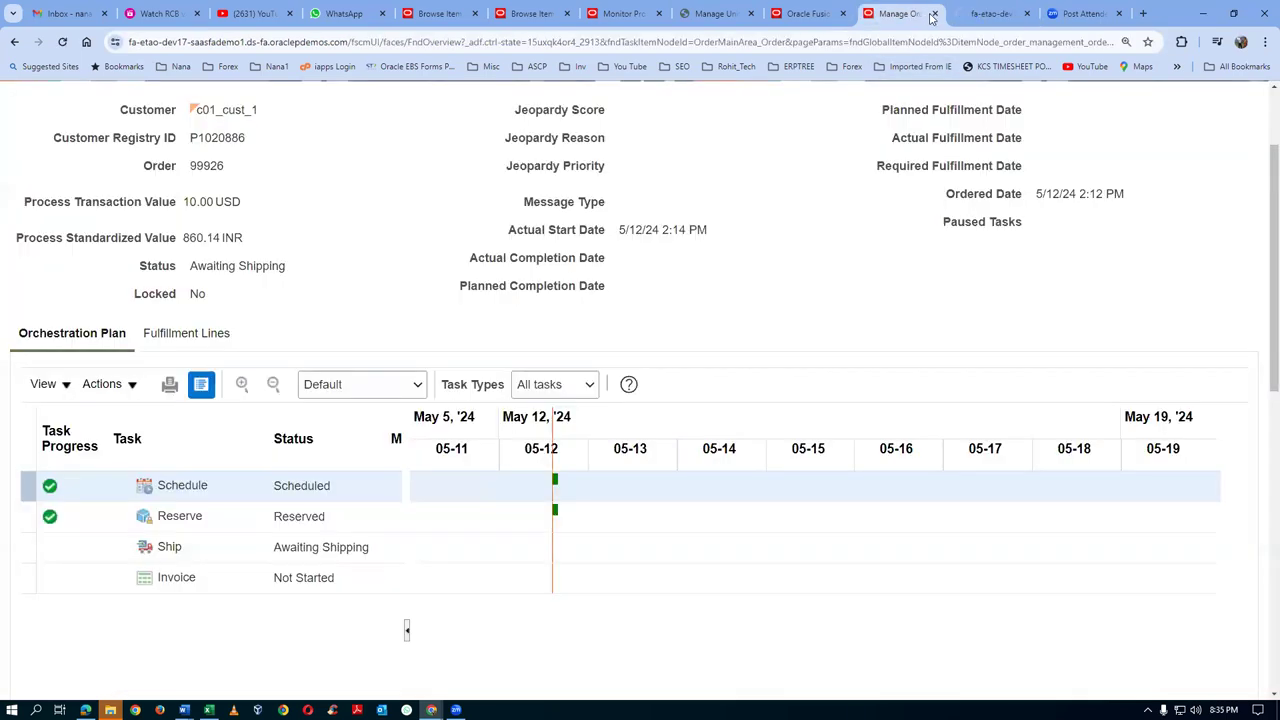
left_click(935, 14)
left_click(935, 14)
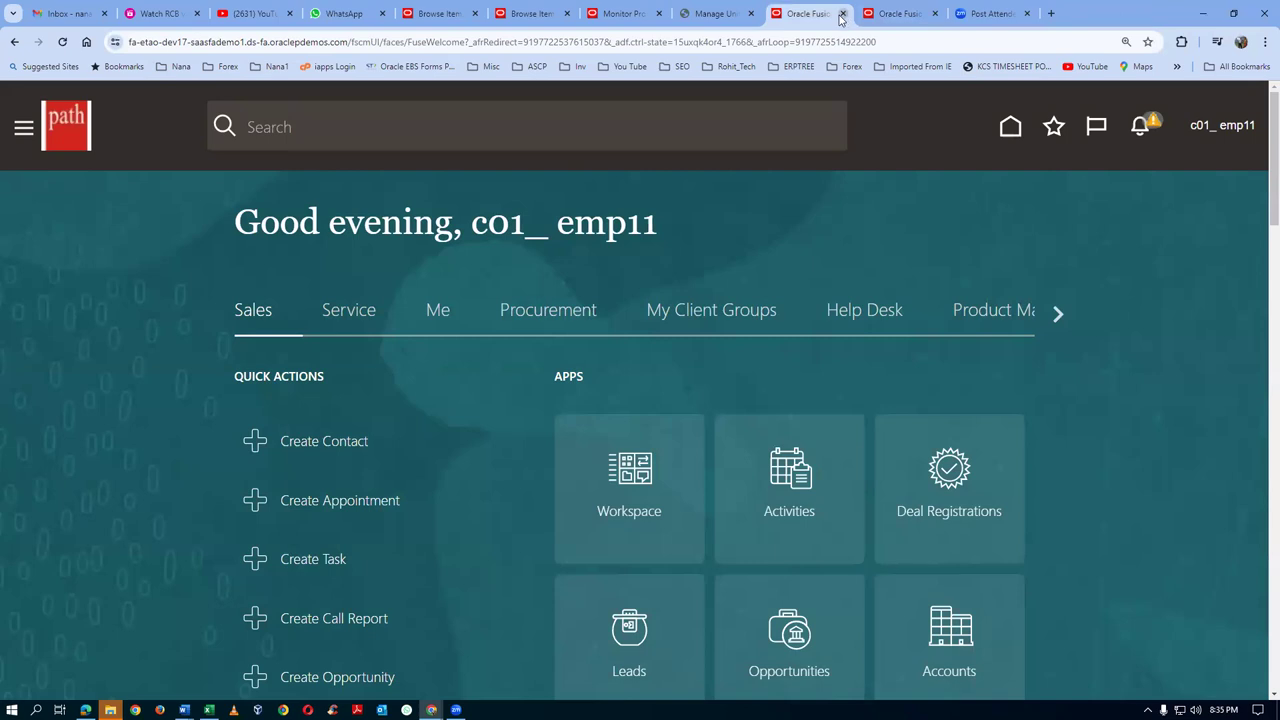
left_click(704, 20)
left_click(751, 14)
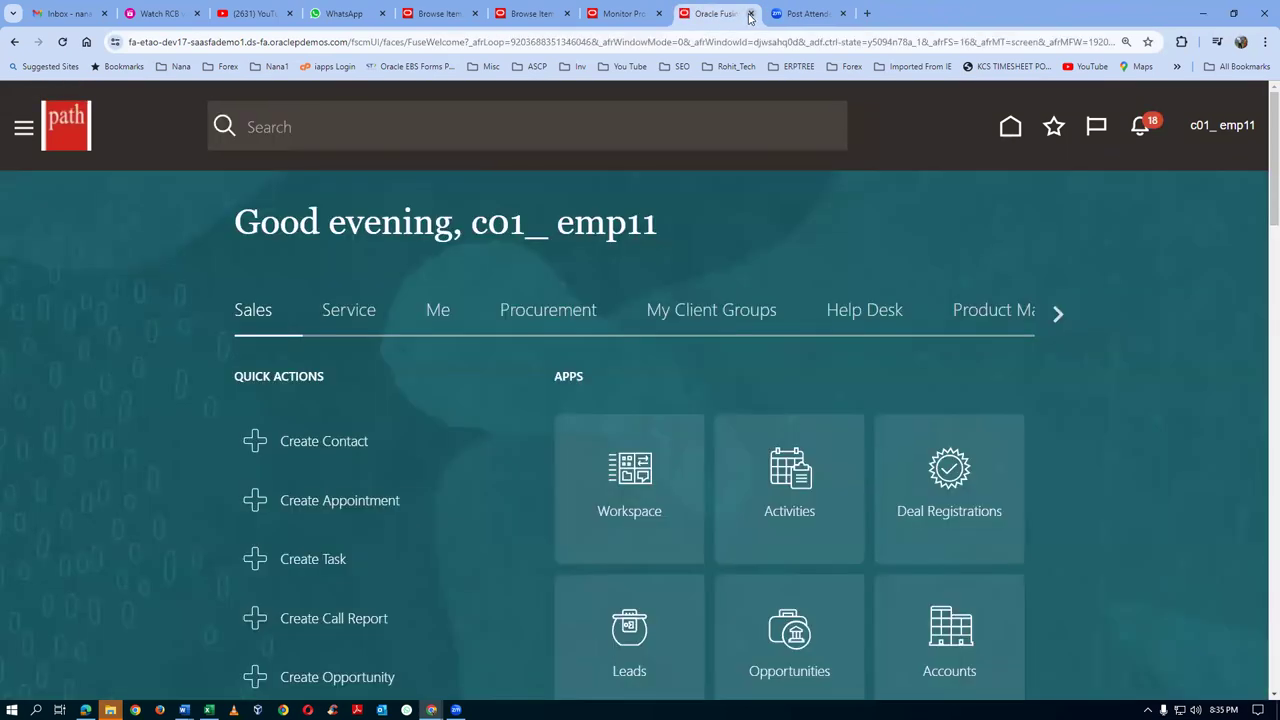
- Open Setup and Maintenance from the newly signed-in home page
left_click(1232, 127)
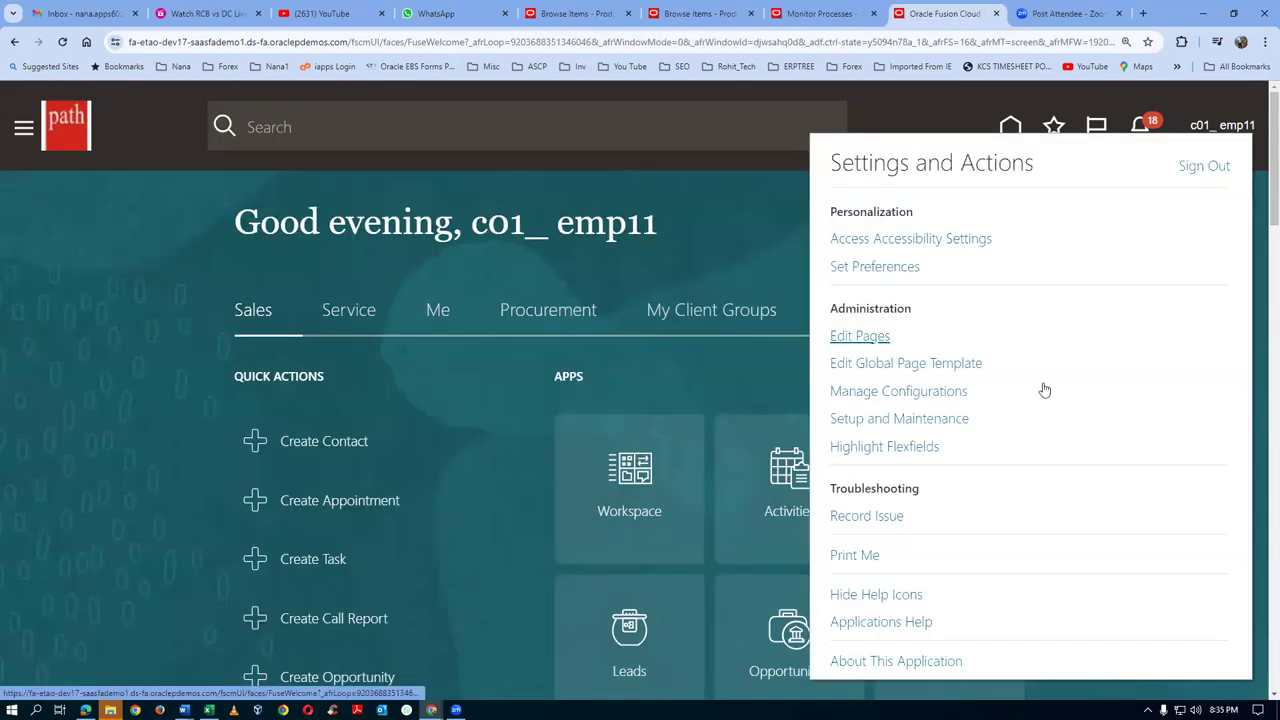
left_click(857, 419)
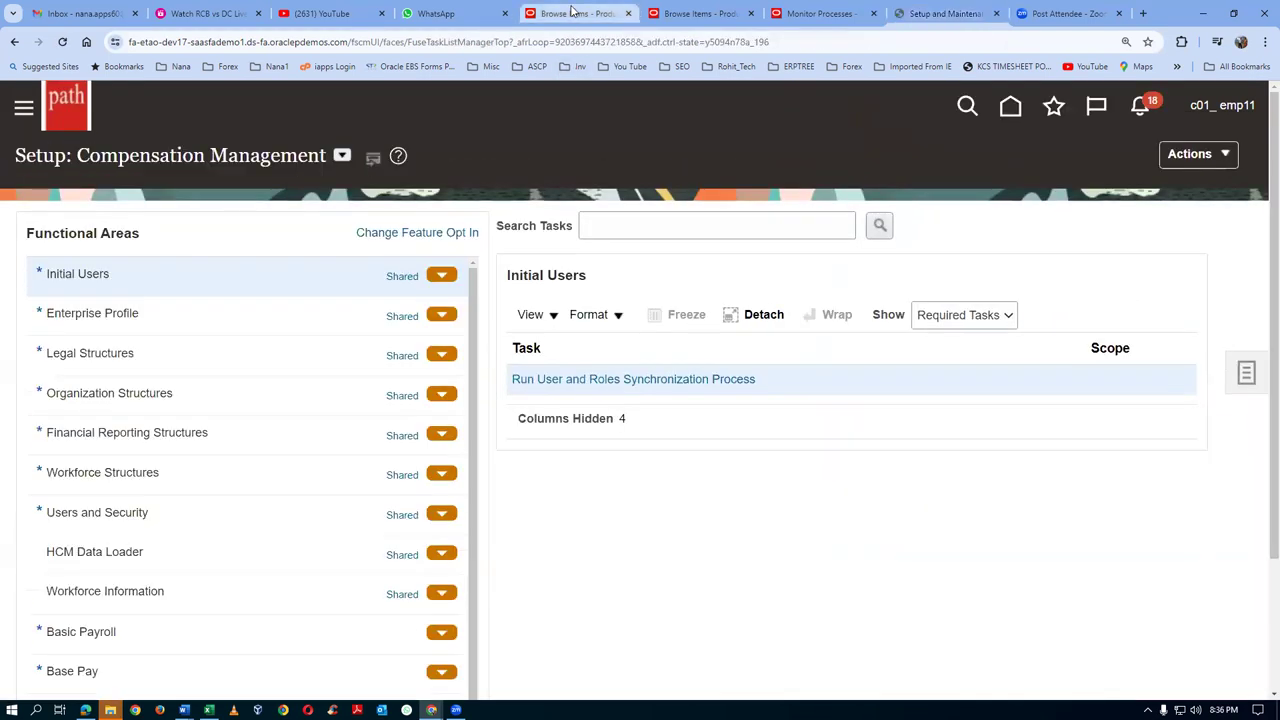
- Close the first Browse Items tab and the Monitor Processes tab, and exit Browse Items in the remaining tab
left_click(618, 14)
left_click(628, 14)
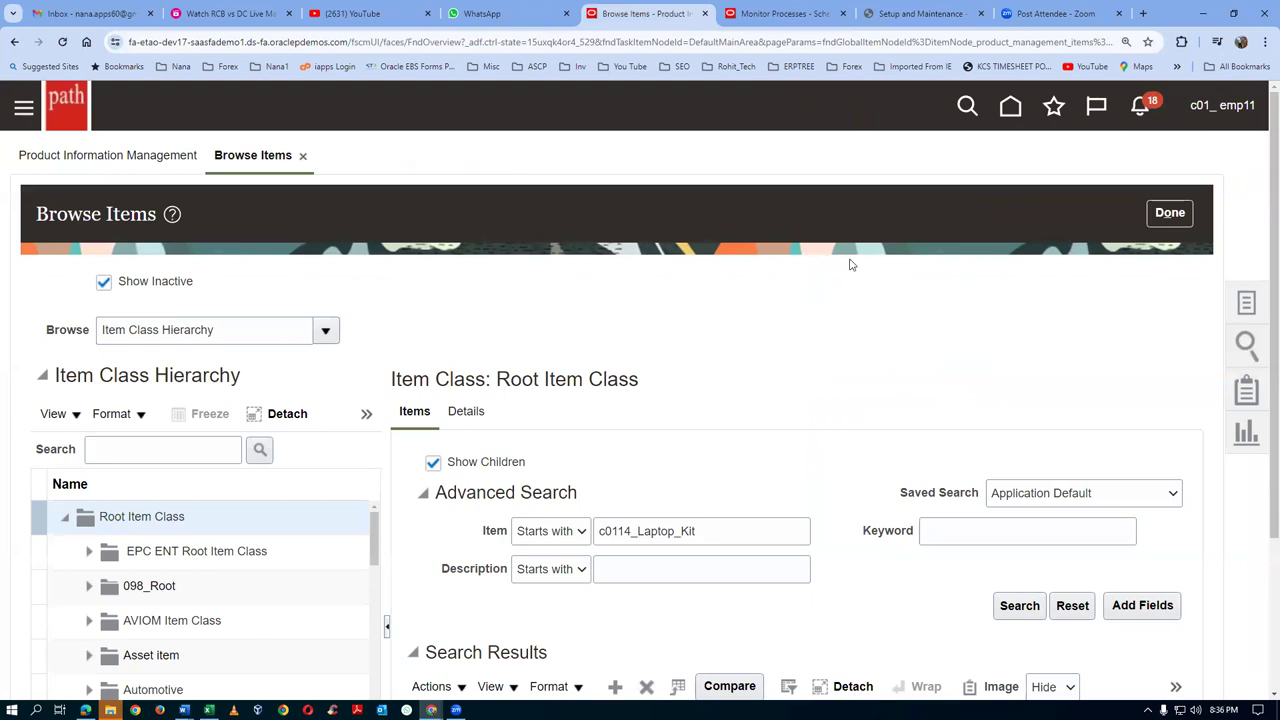
left_click(810, 16)
left_click(843, 14)
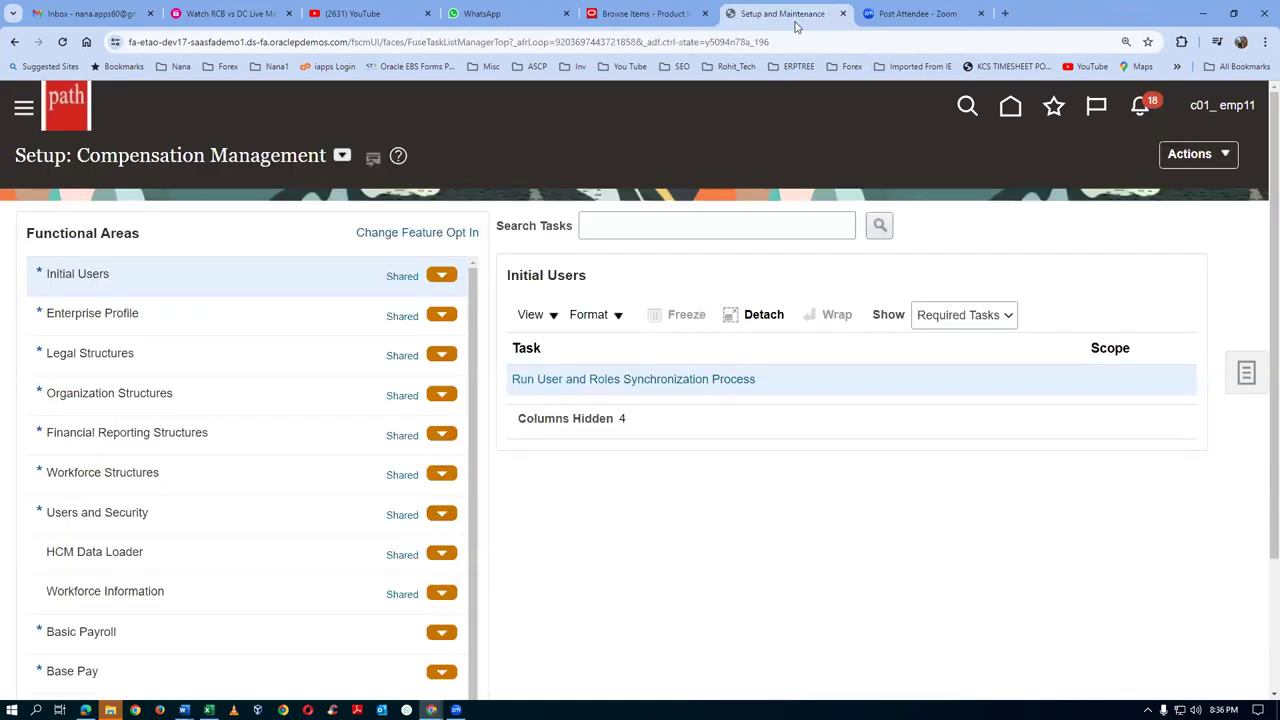
left_click(683, 16)
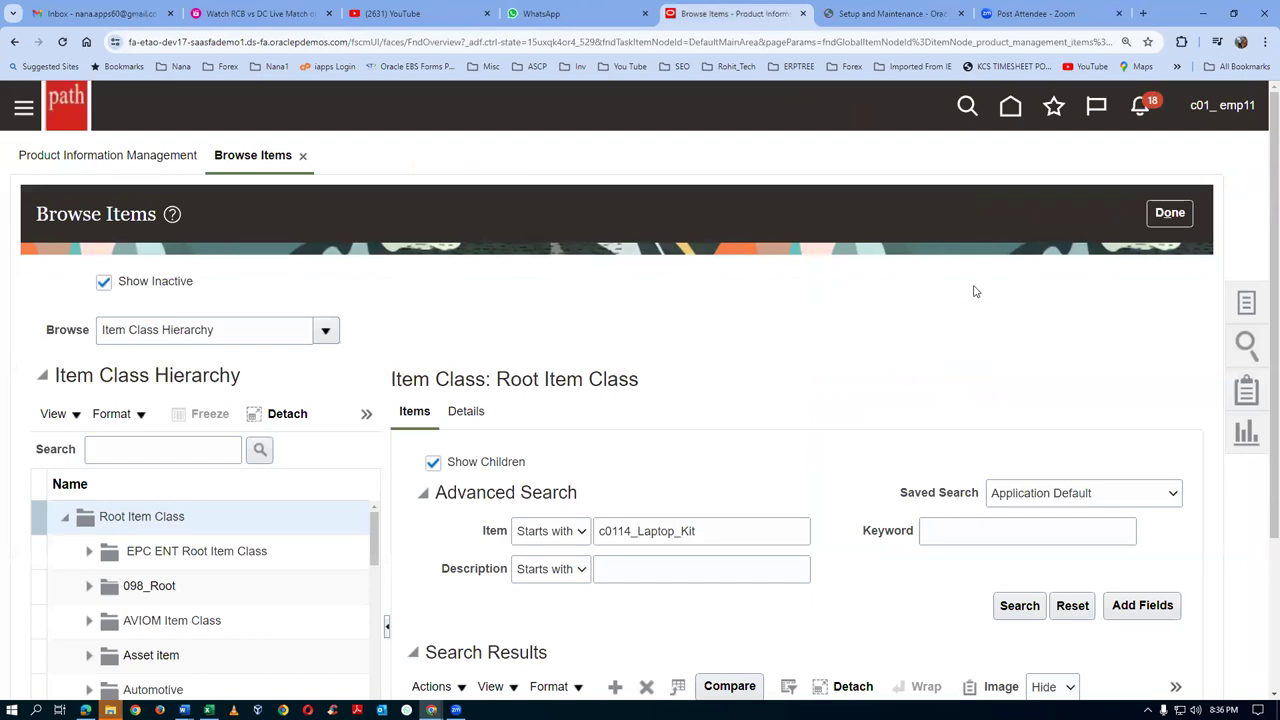
left_click(1169, 213)
- Search Setup and Maintenance for man%sales%order% and open the Manage Process Assignment Rules for Sales Orders task
left_click(893, 16)
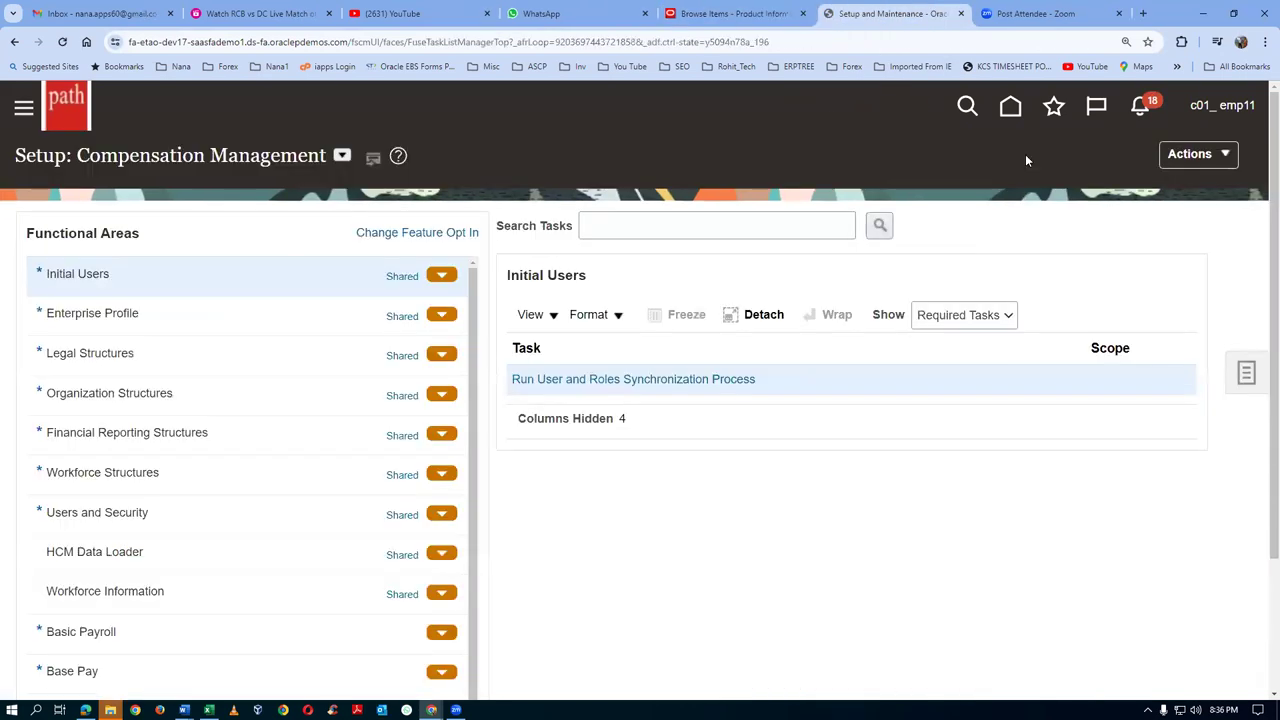
left_click(1246, 373)
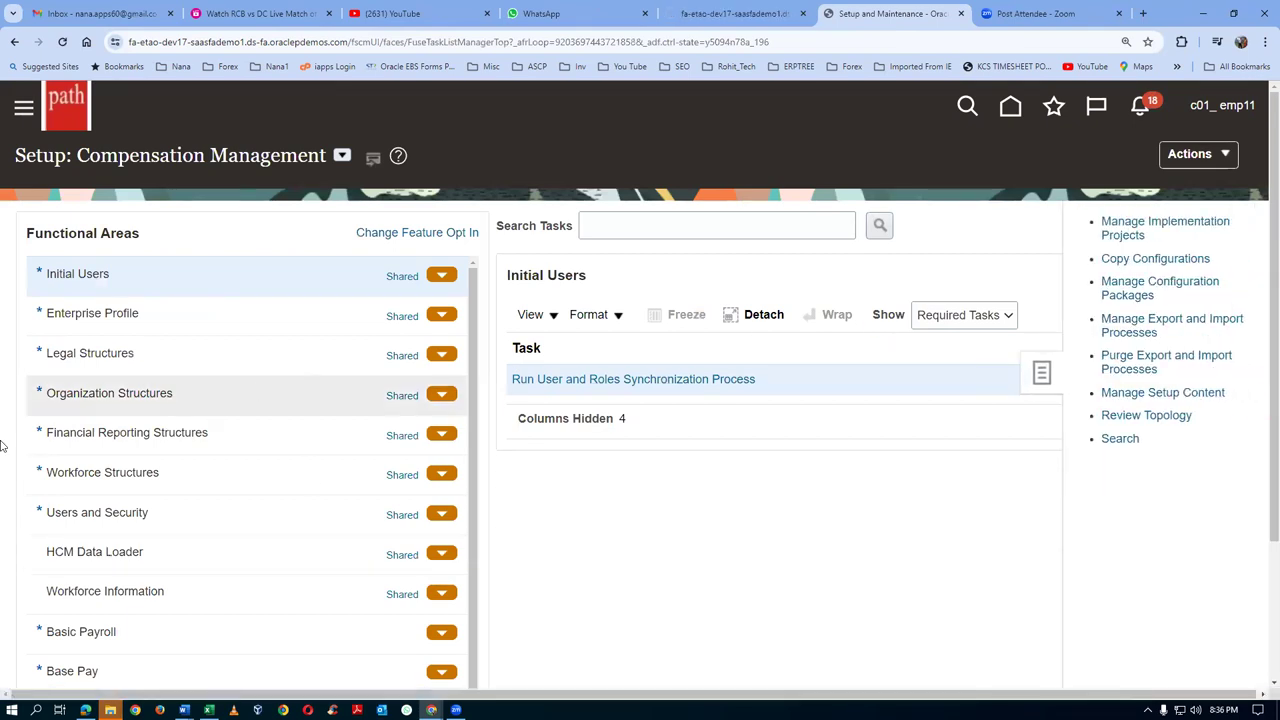
left_click(1121, 439)
left_click(414, 232)
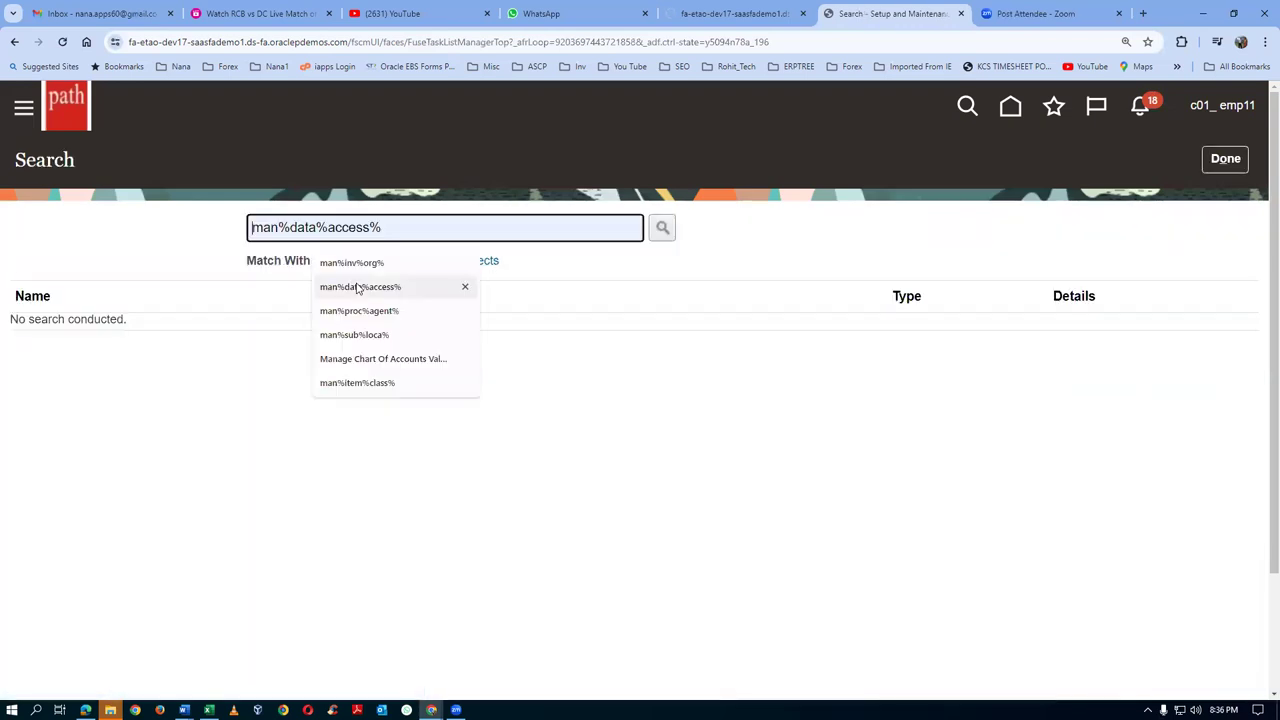
type("man%sa")
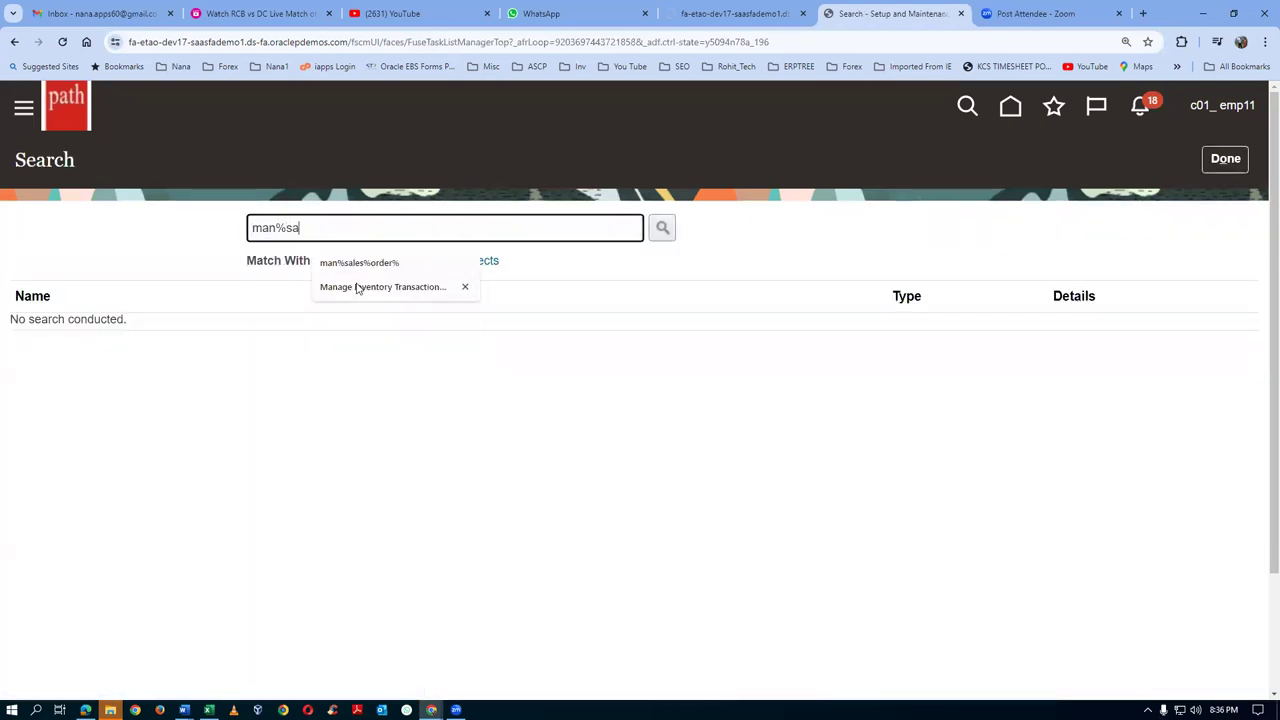
type("les%order%")
key("Return")
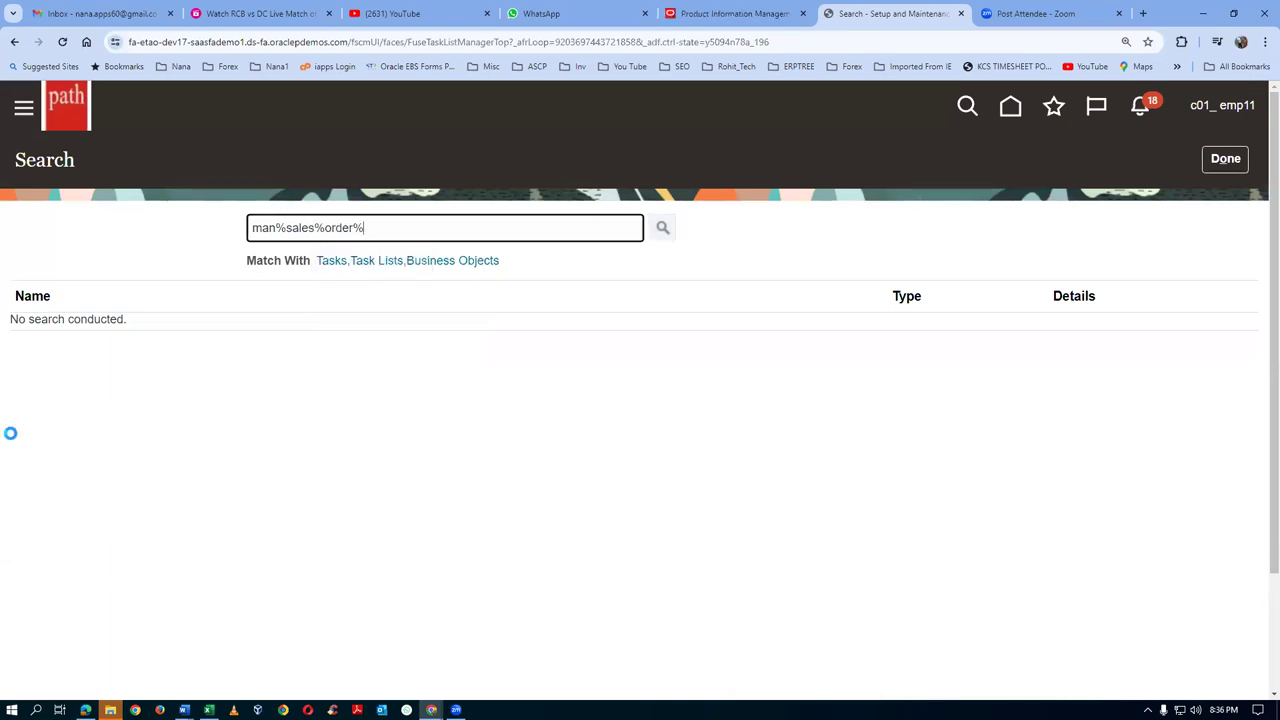
left_click(162, 391)
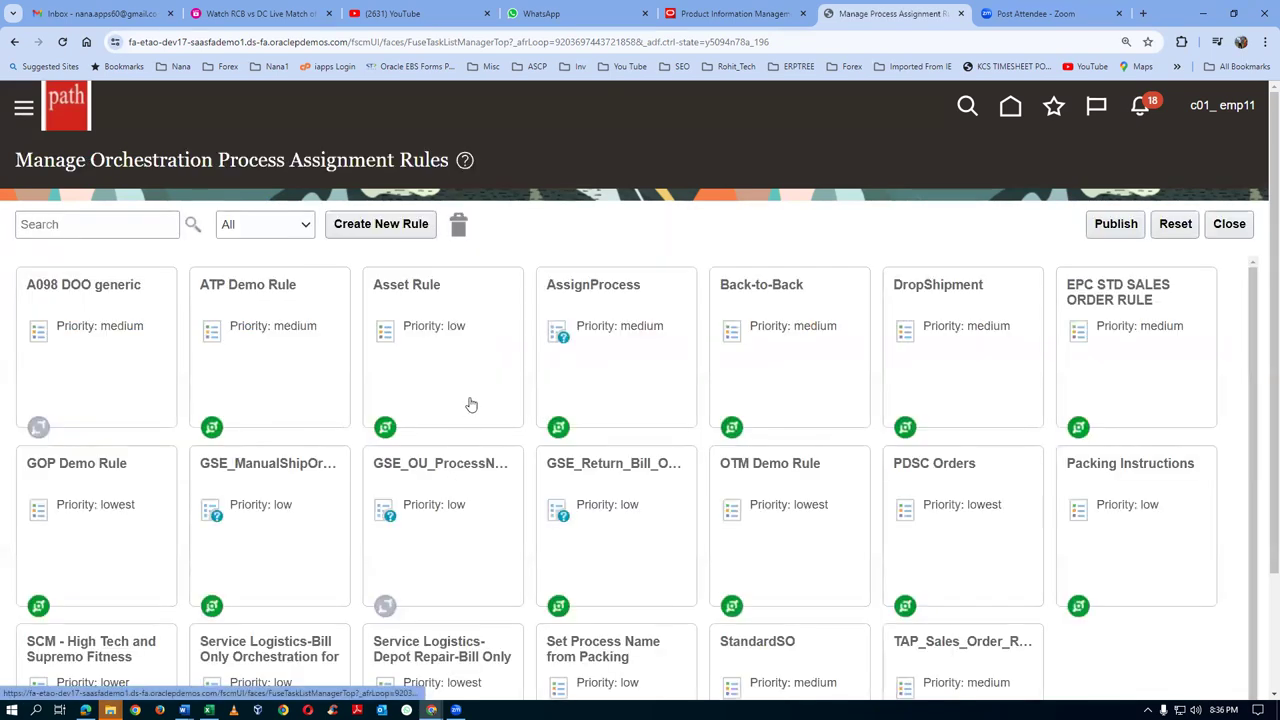
- Look for the c01 no res rule on the second page of assignment rules
key("ctrl+minus")
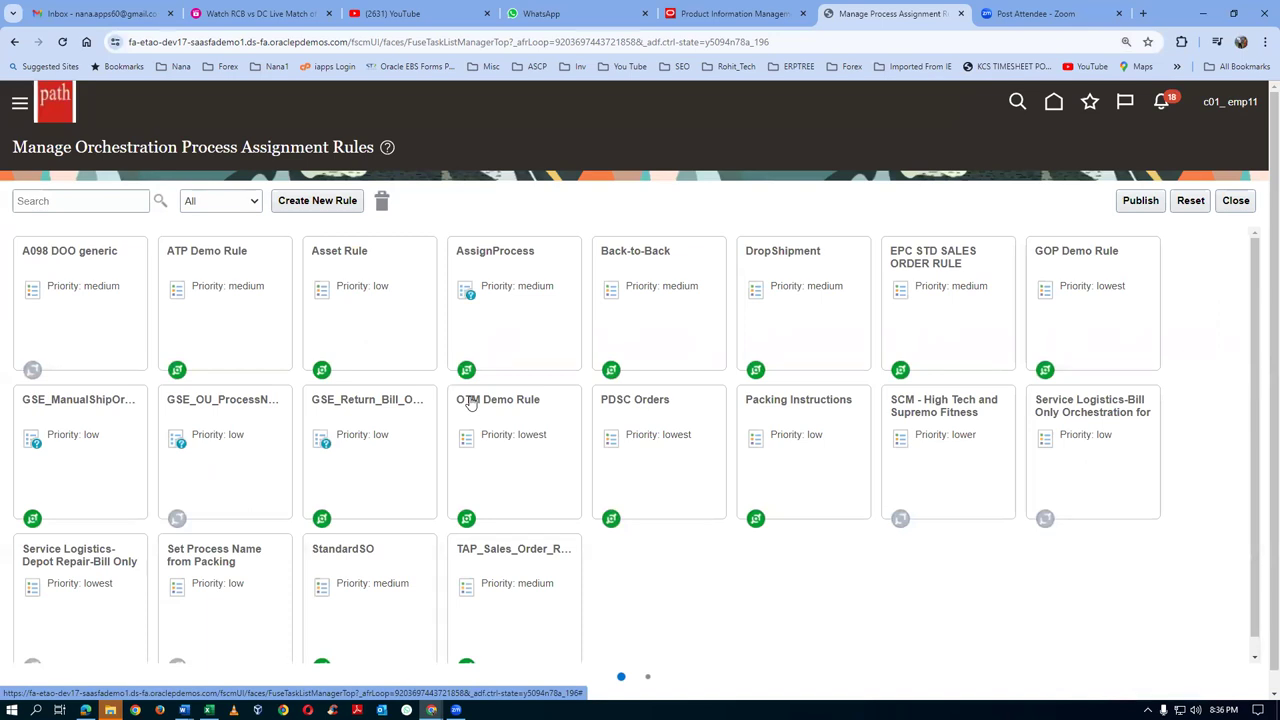
key("ctrl+minus")
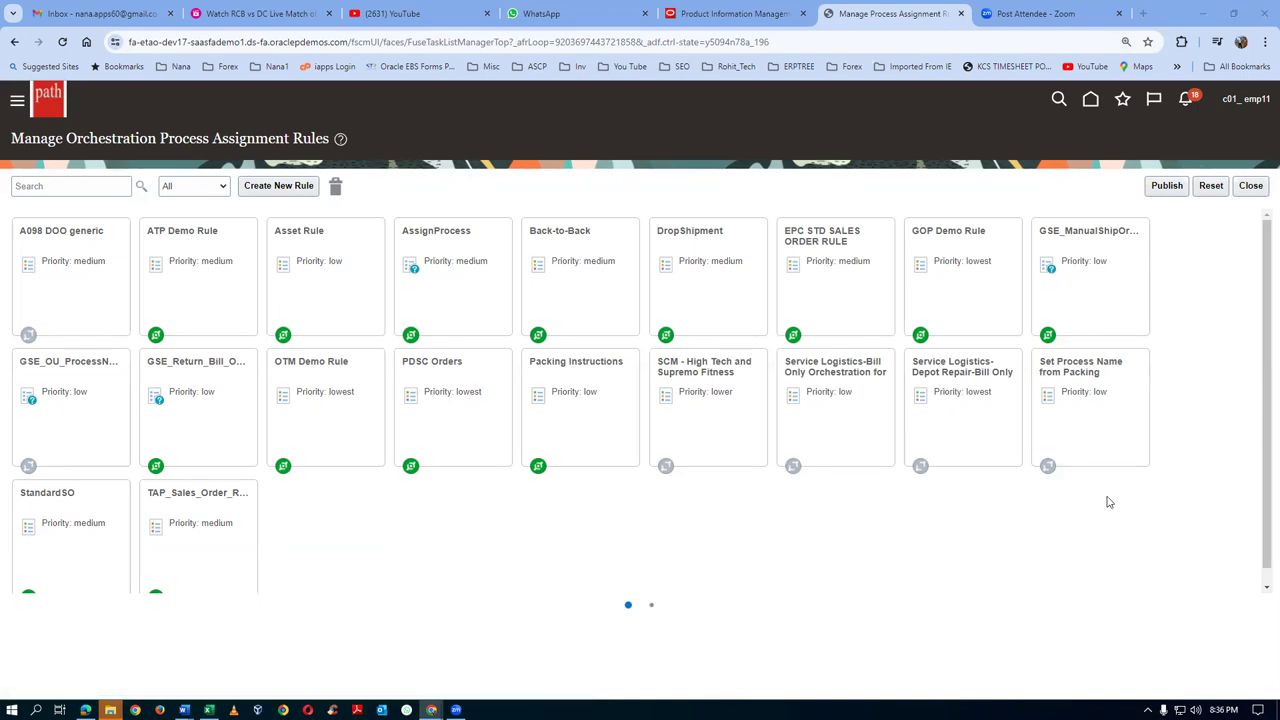
left_click(651, 606)
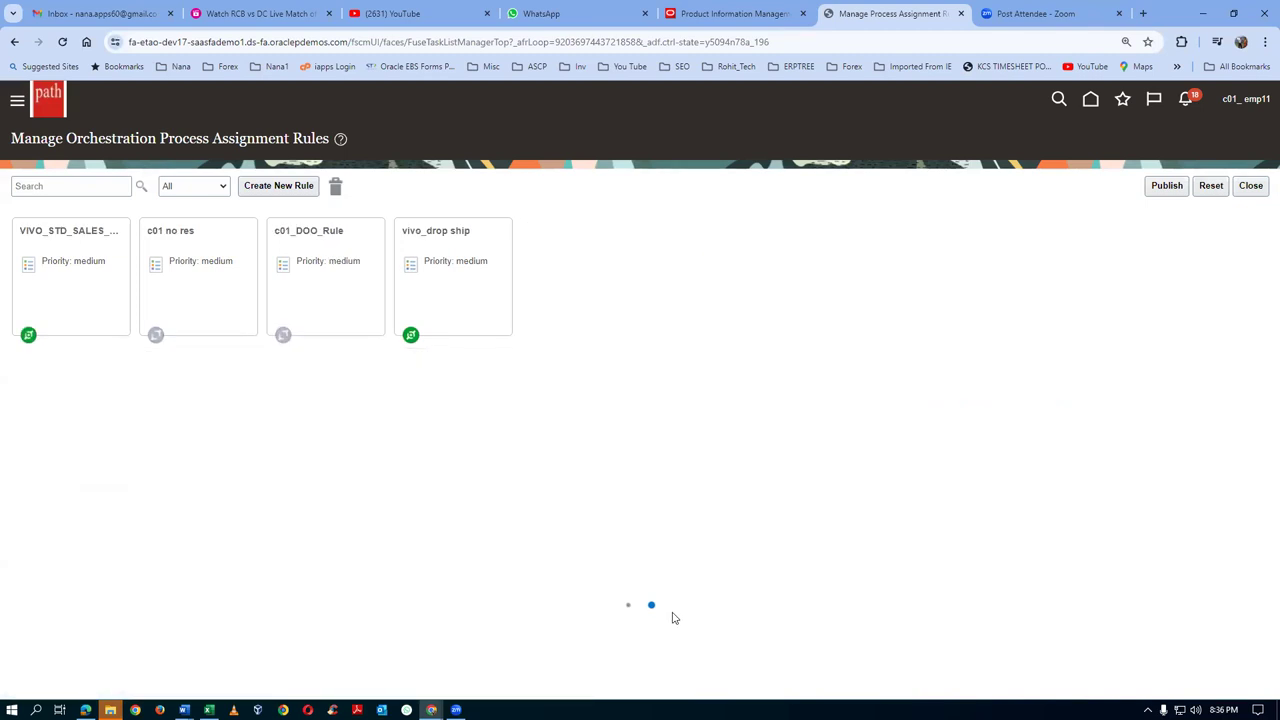
- Activate the c01 no res rule with an effective start of 5/11/24 3:06 PM and save it
key("ctrl+plus")
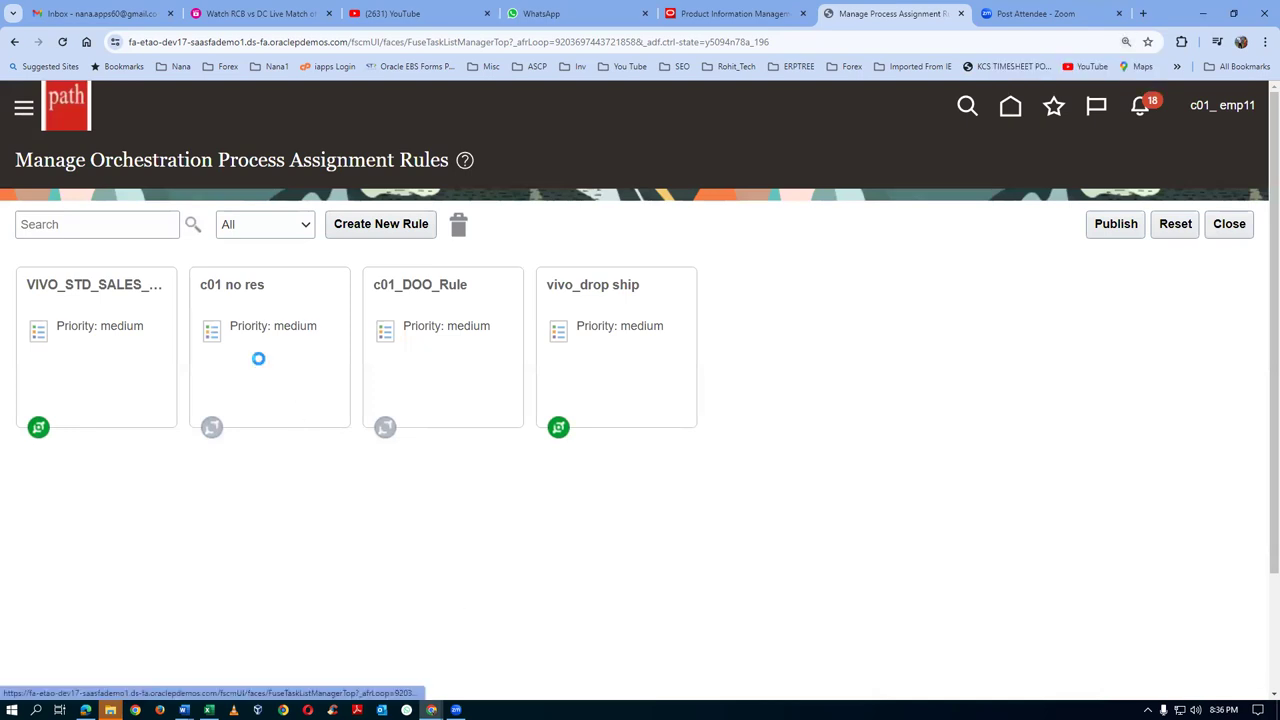
left_click(253, 359)
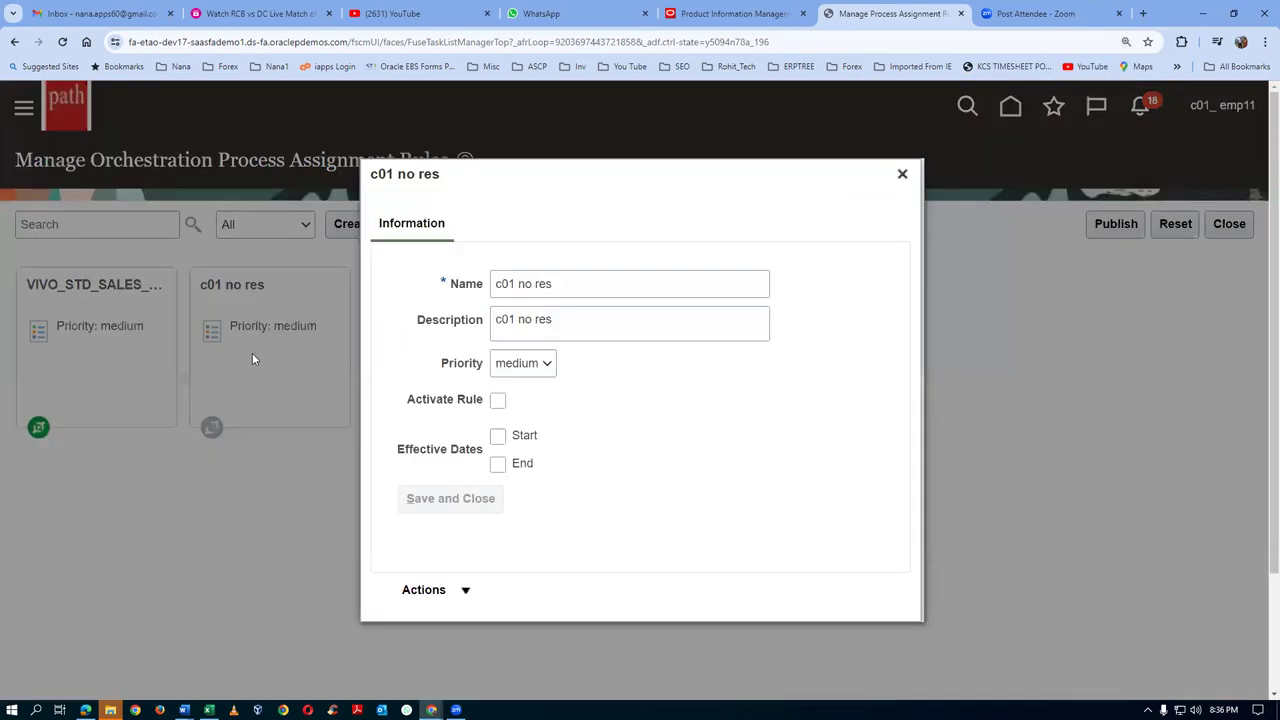
left_click(498, 400)
left_click(498, 436)
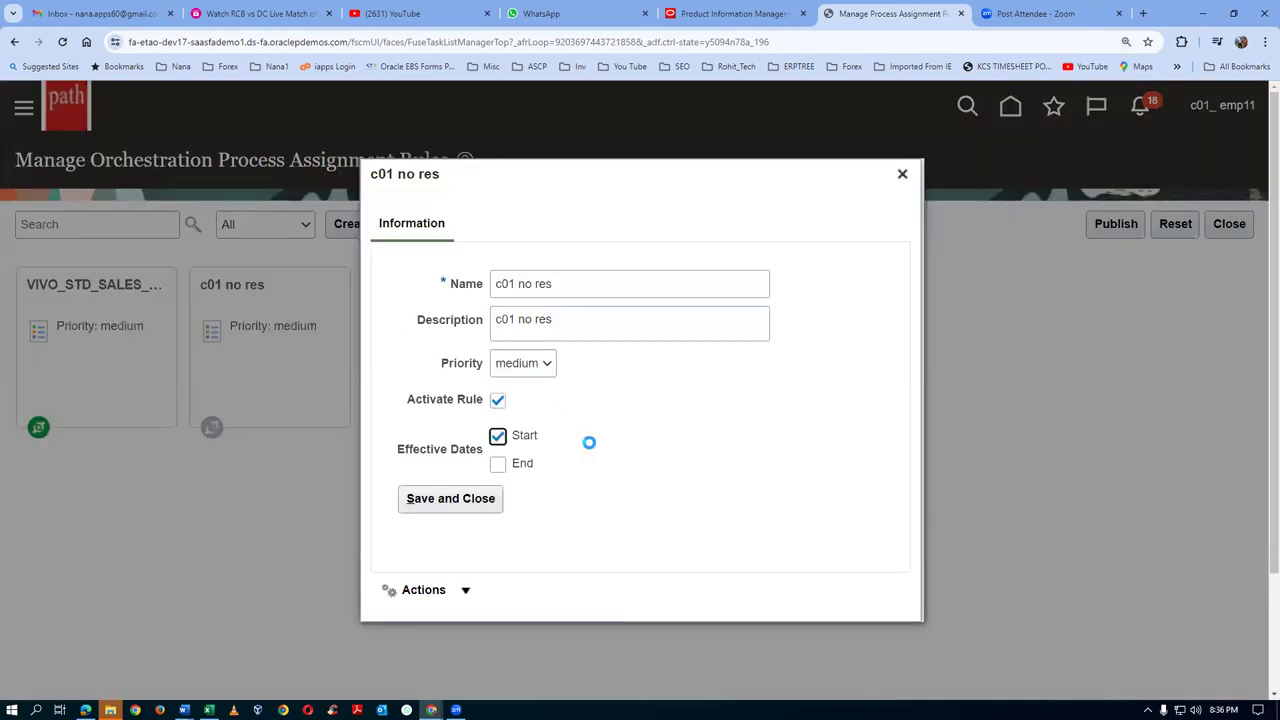
left_click(699, 434)
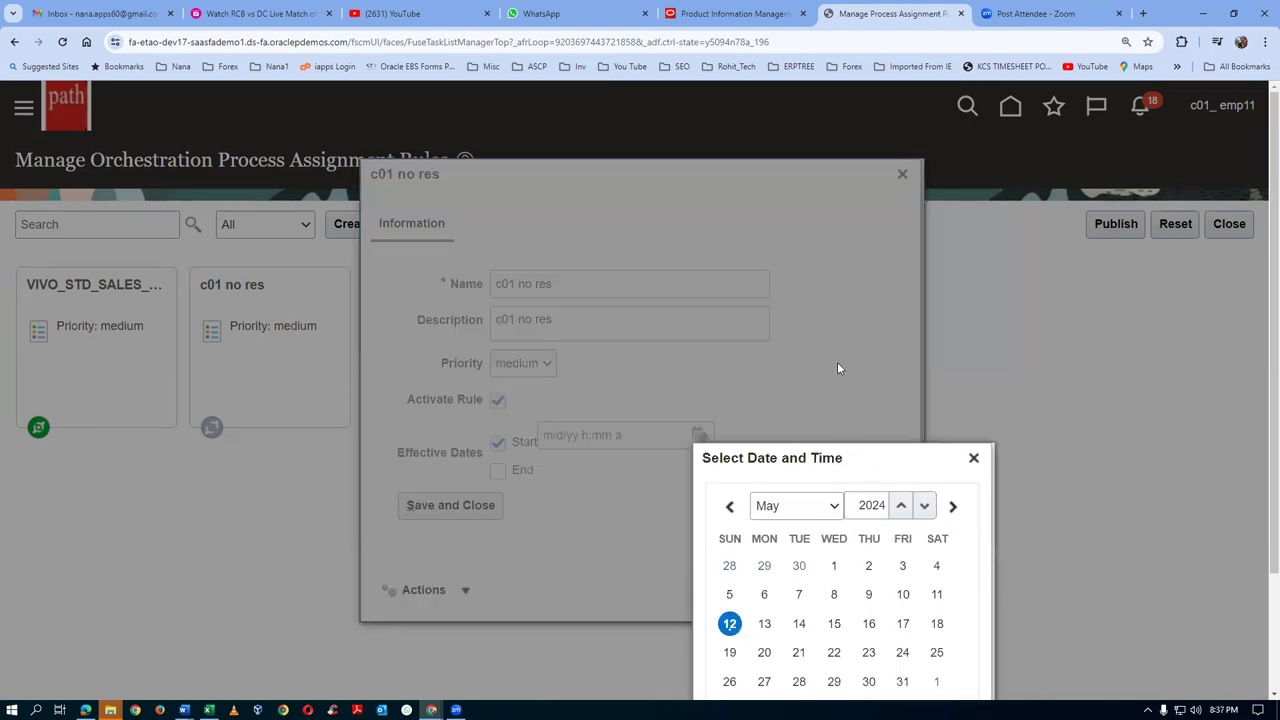
left_click(937, 594)
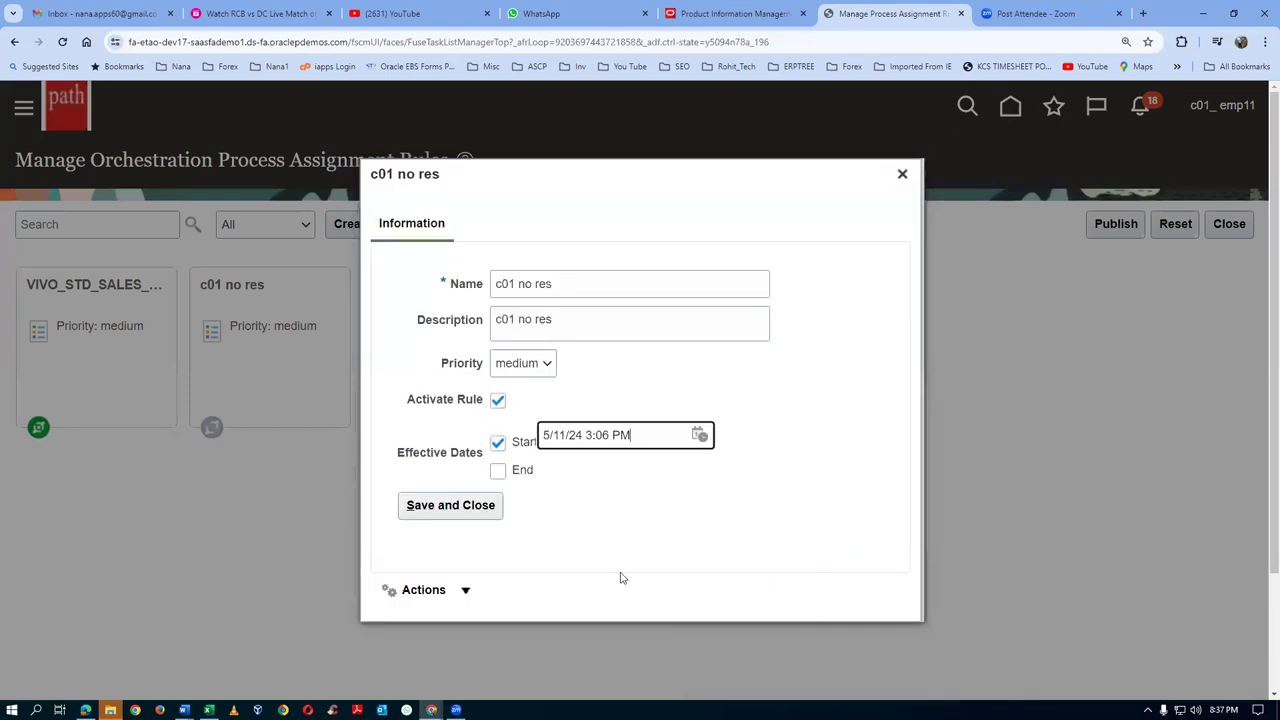
left_click(424, 505)
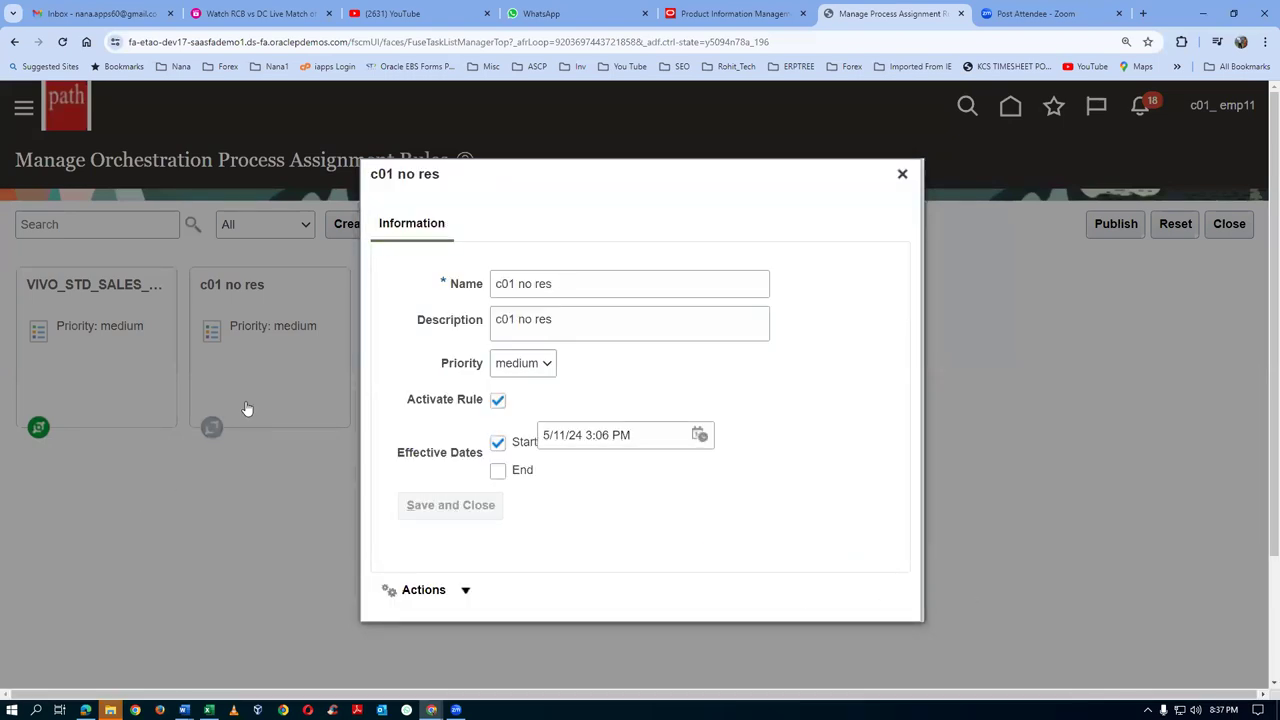
- Check the c01 no res rule on the second page of rules and publish all draft rule changes to production
scroll(624, 595, "down", 1)
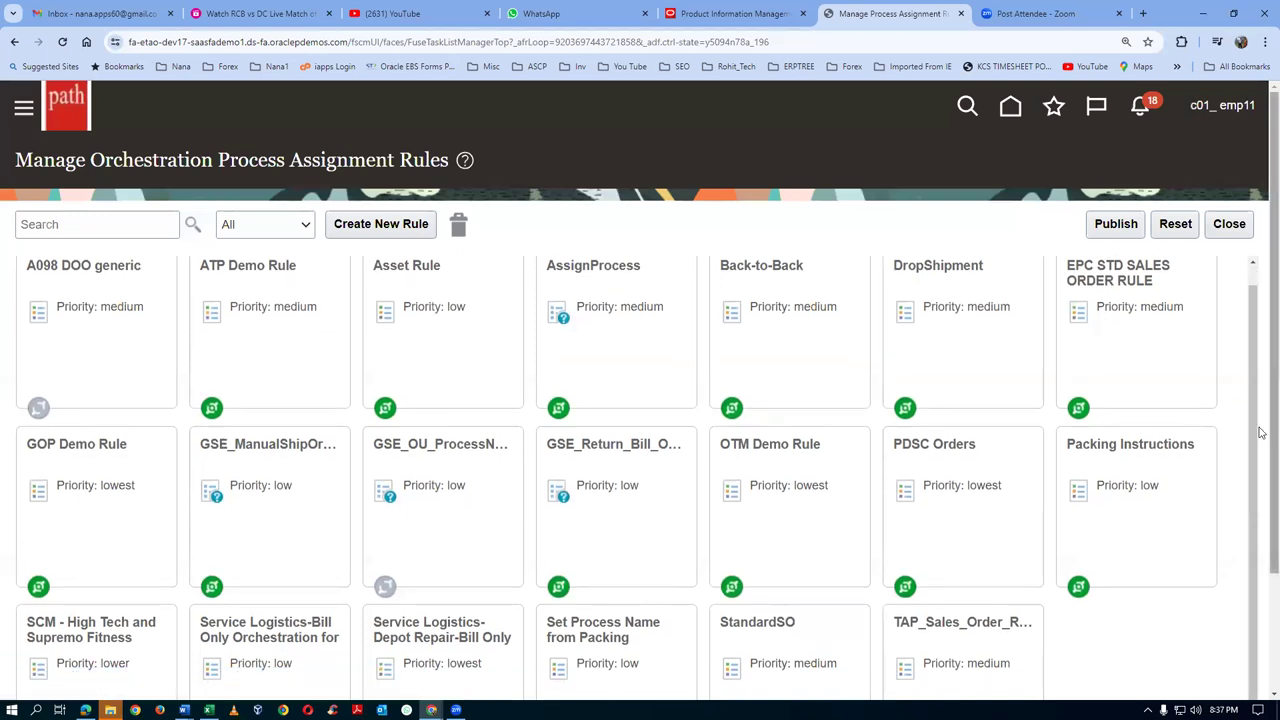
scroll(1262, 540, "down", 2)
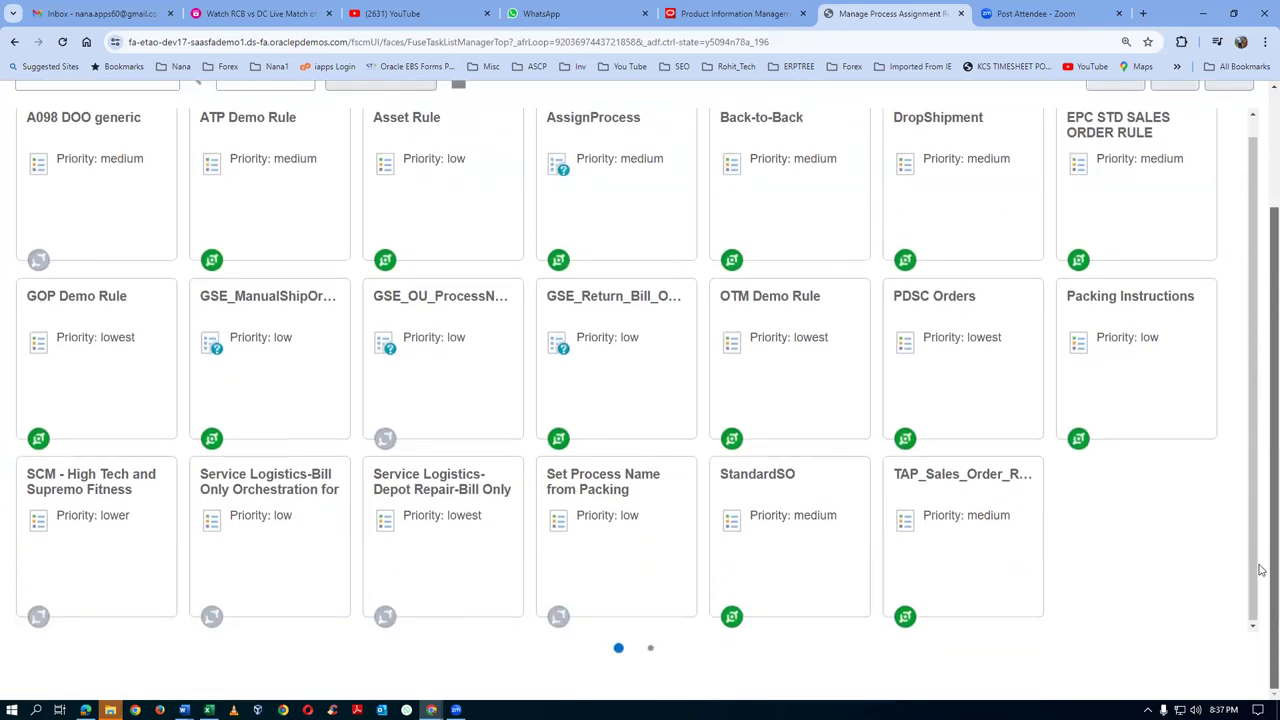
left_click(650, 648)
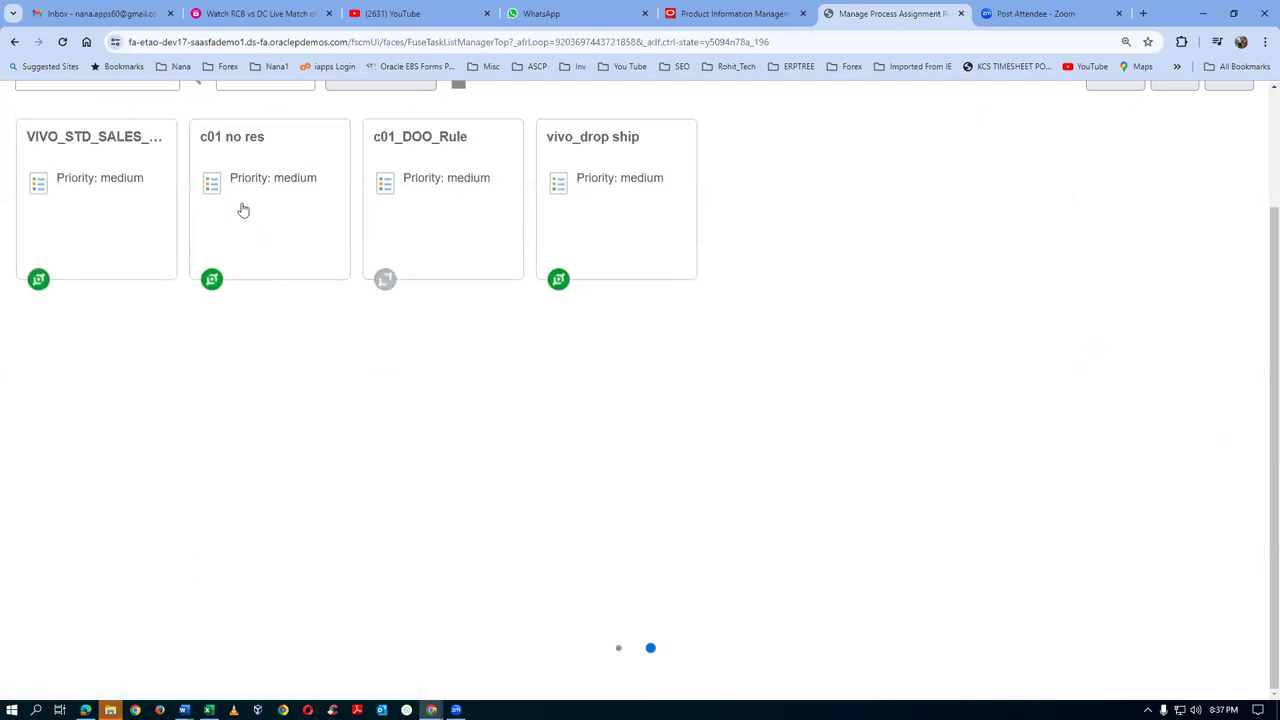
scroll(1137, 386, "up", 1)
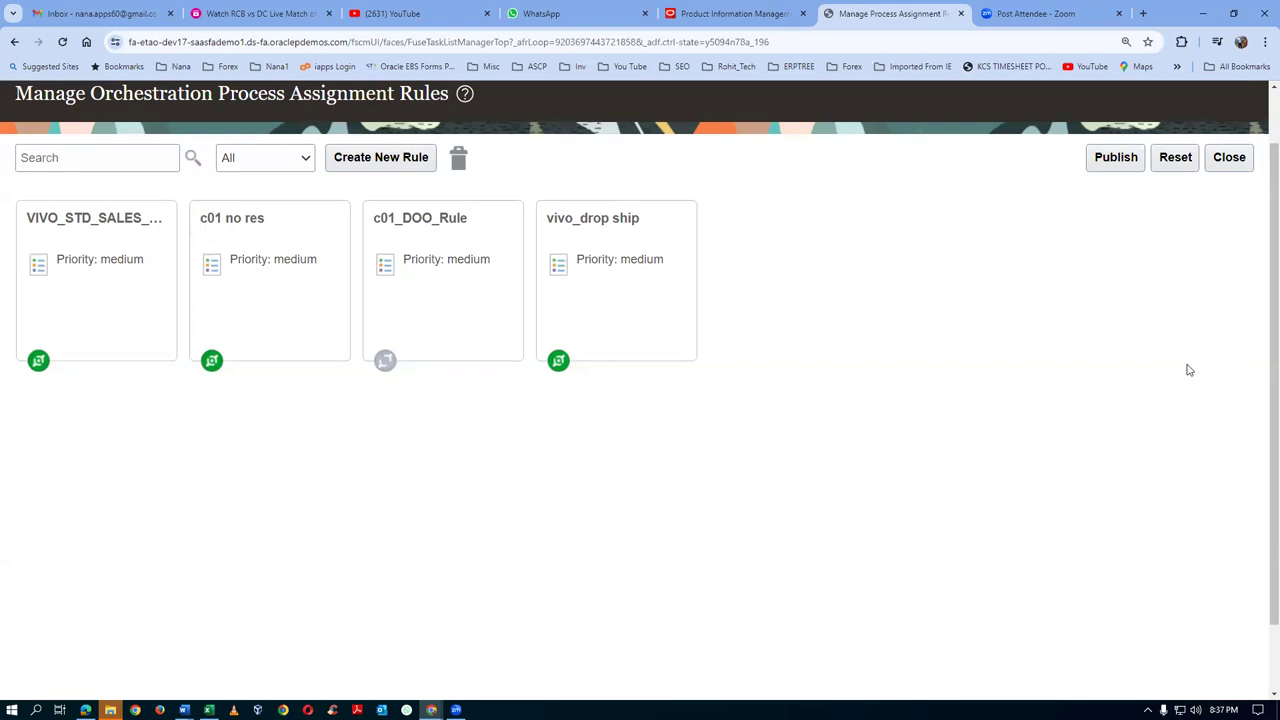
left_click(1110, 158)
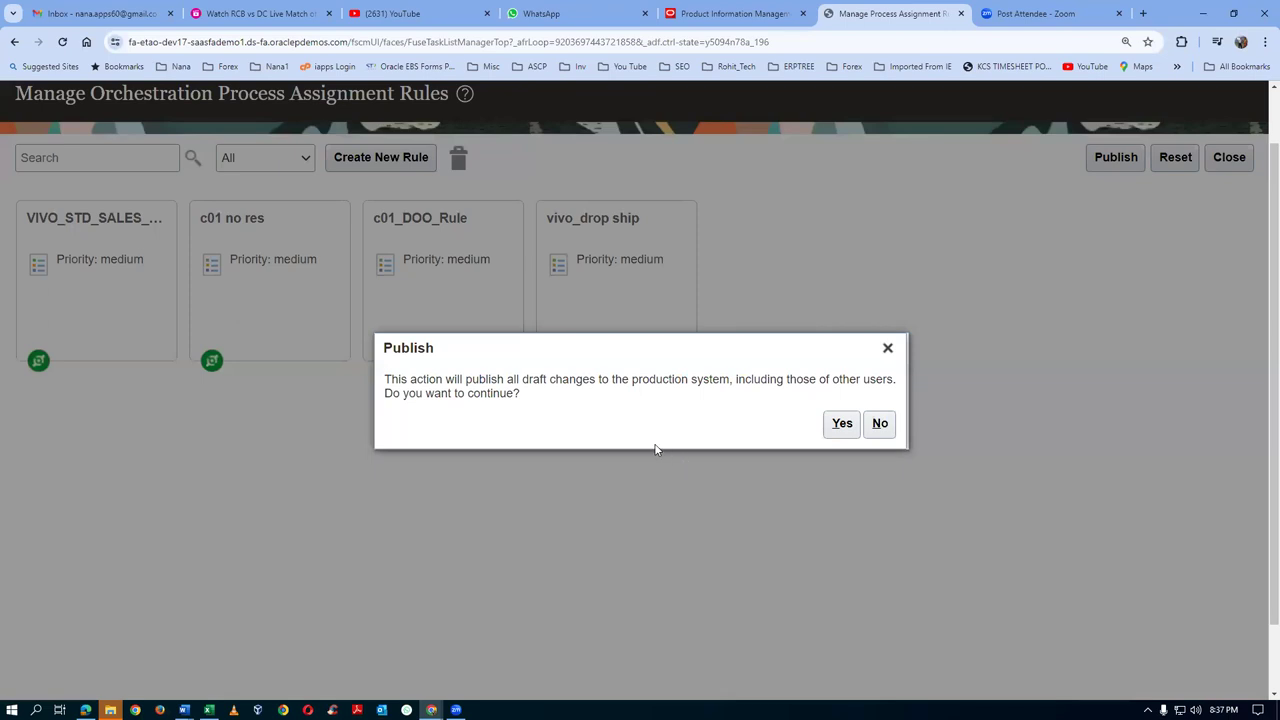
left_click(840, 424)
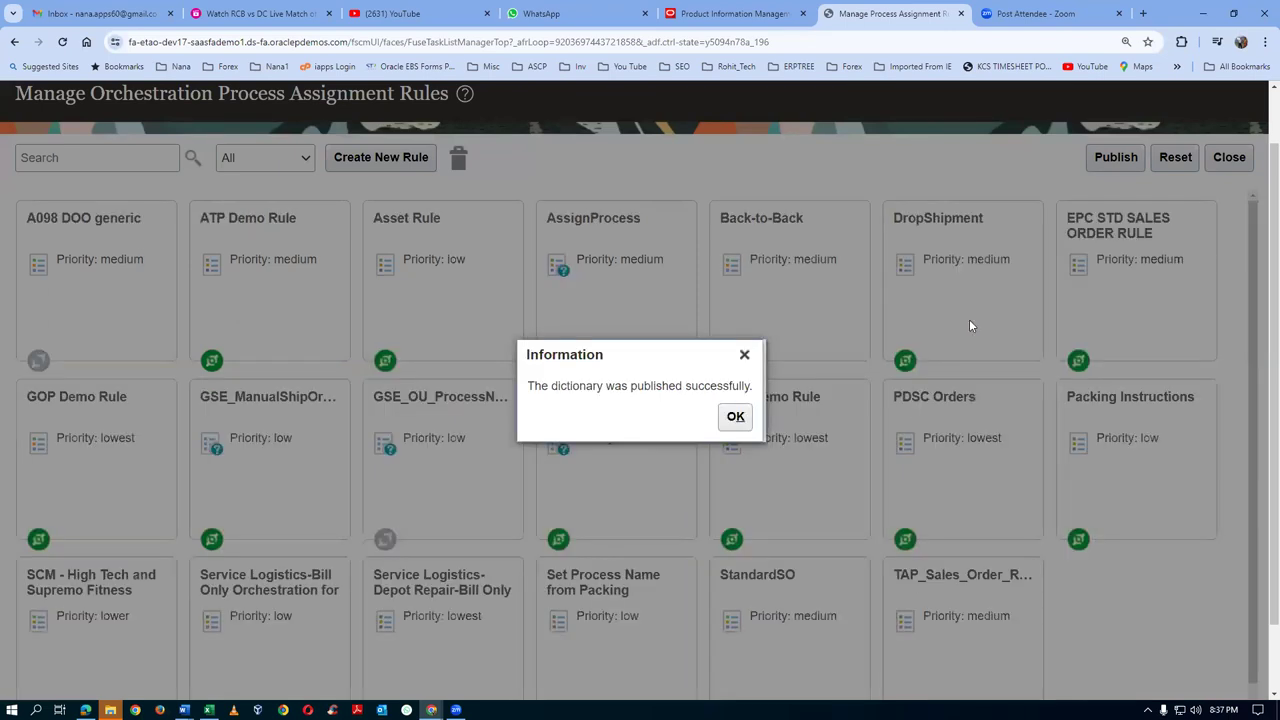
left_click(738, 416)
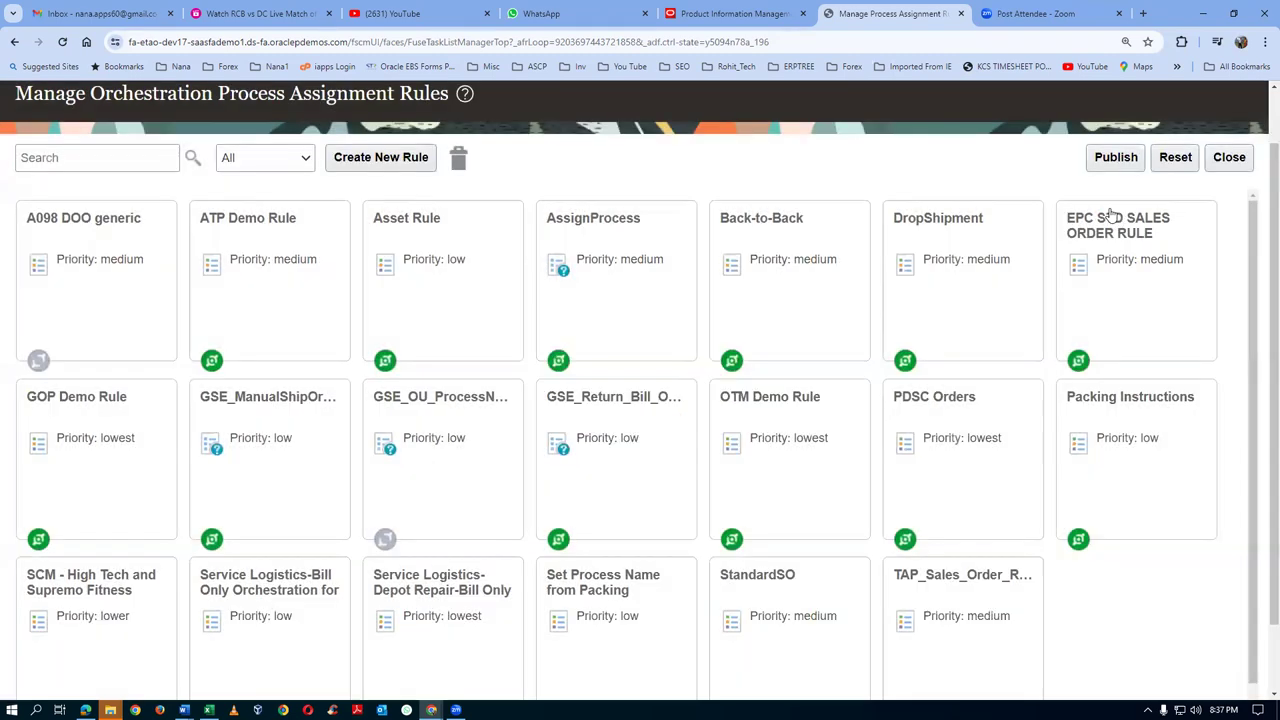
- Close the assignment rules page, exit the setup task search and close the Product Information Management browser tab
left_click(1232, 155)
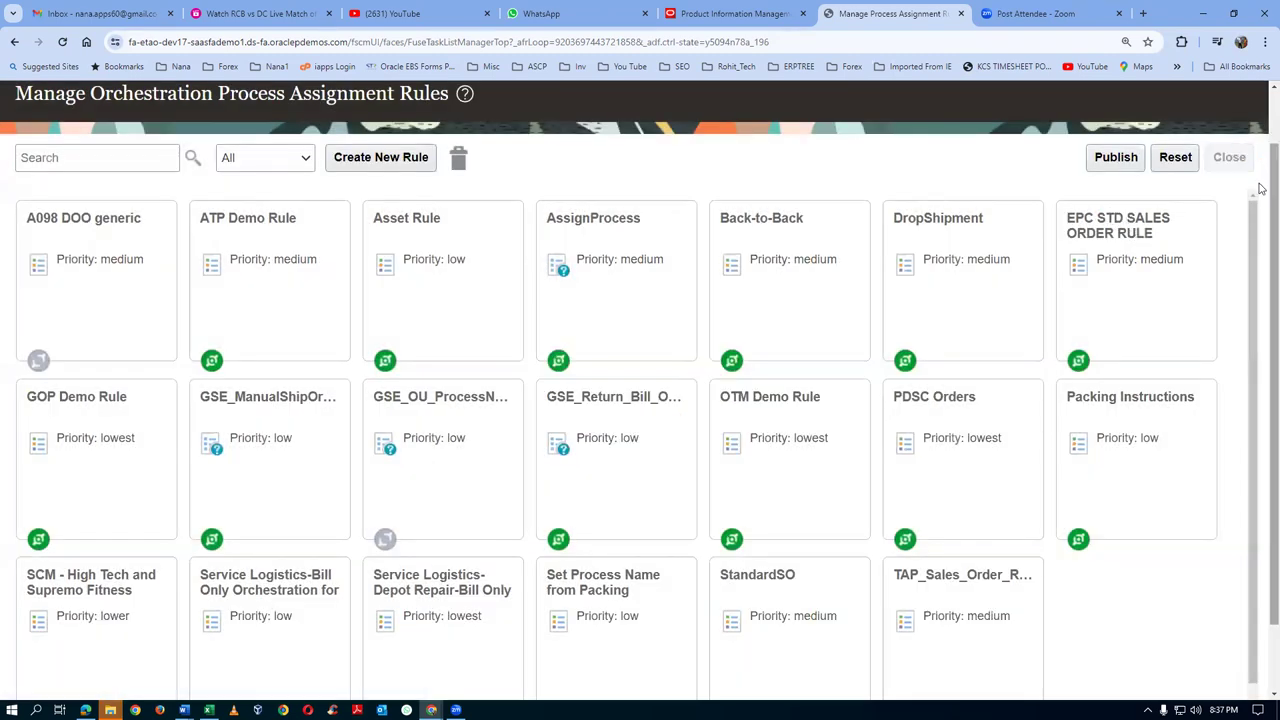
left_click(1211, 158)
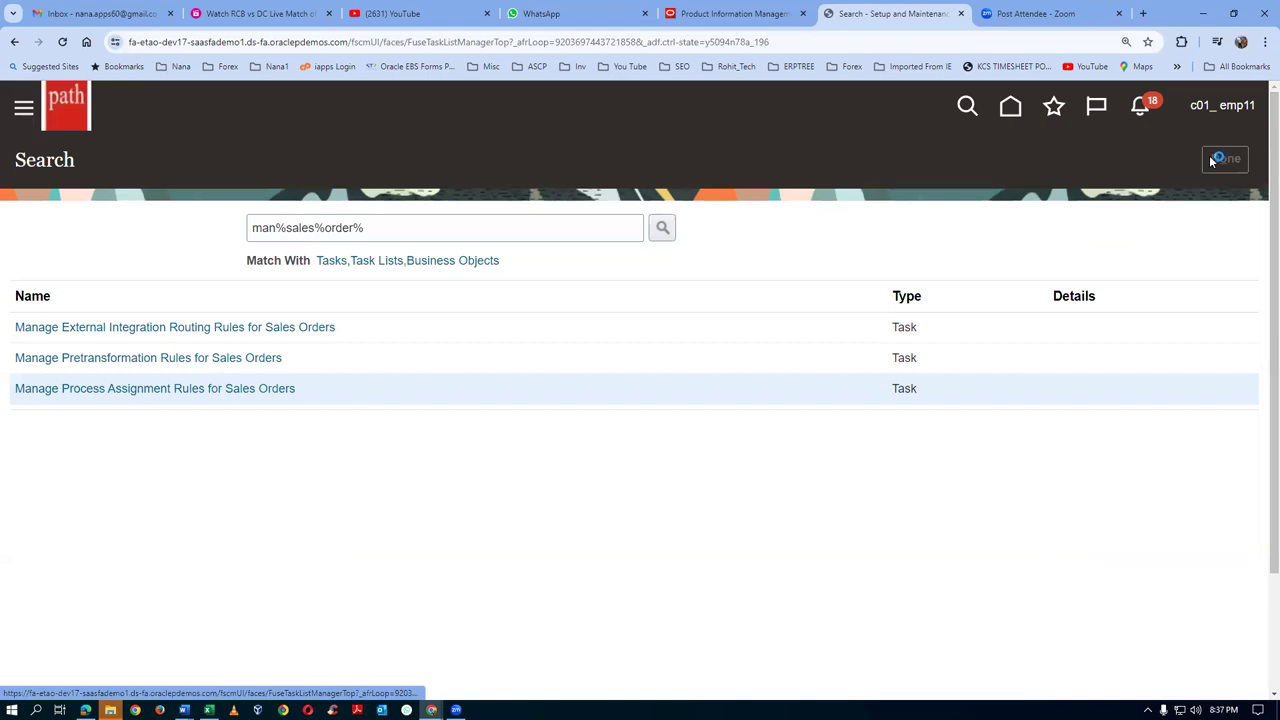
left_click(758, 18)
left_click(803, 13)
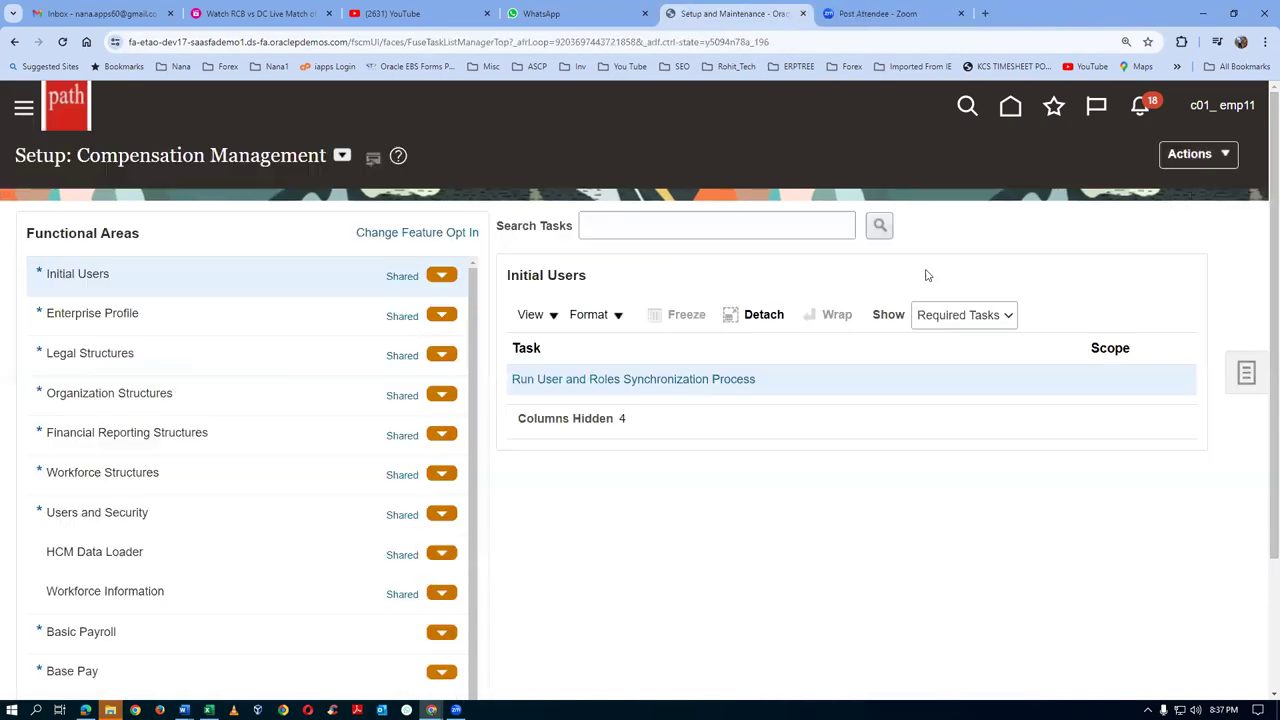
- Sign out of Oracle Applications Cloud, confirming the logout, and sign back in to the home page
left_click(1236, 106)
left_click(1212, 148)
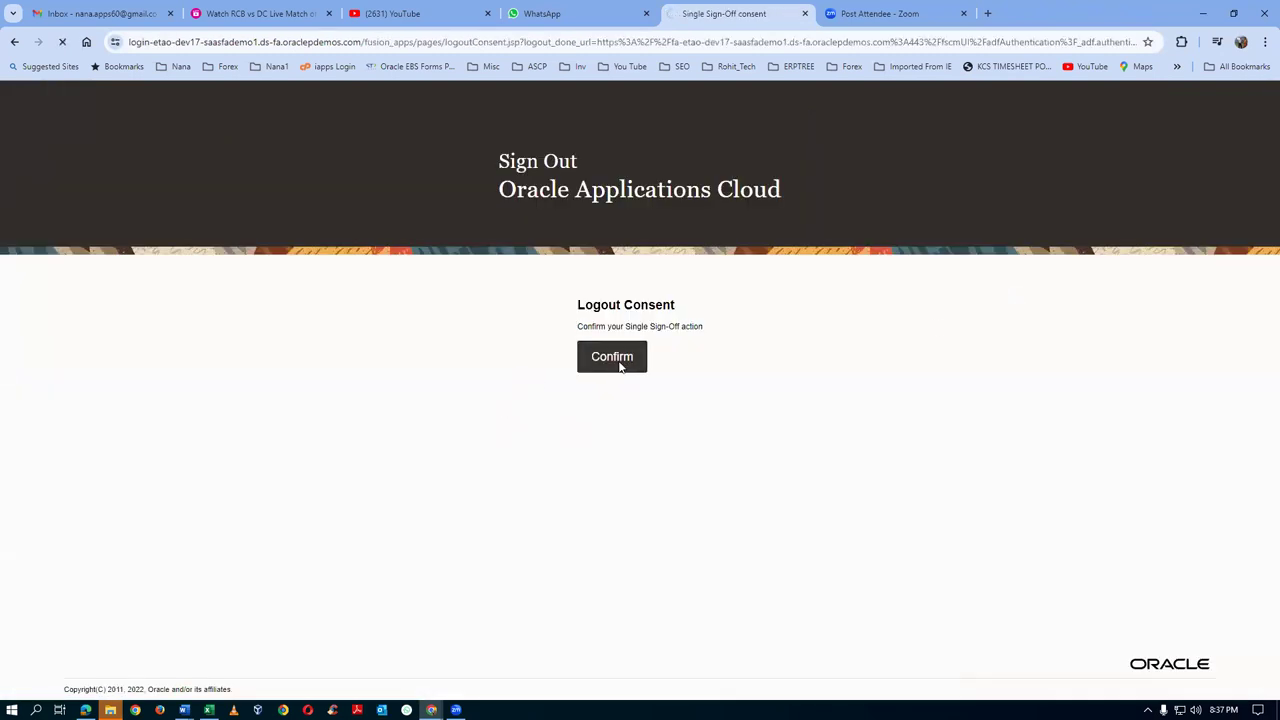
left_click(582, 434)
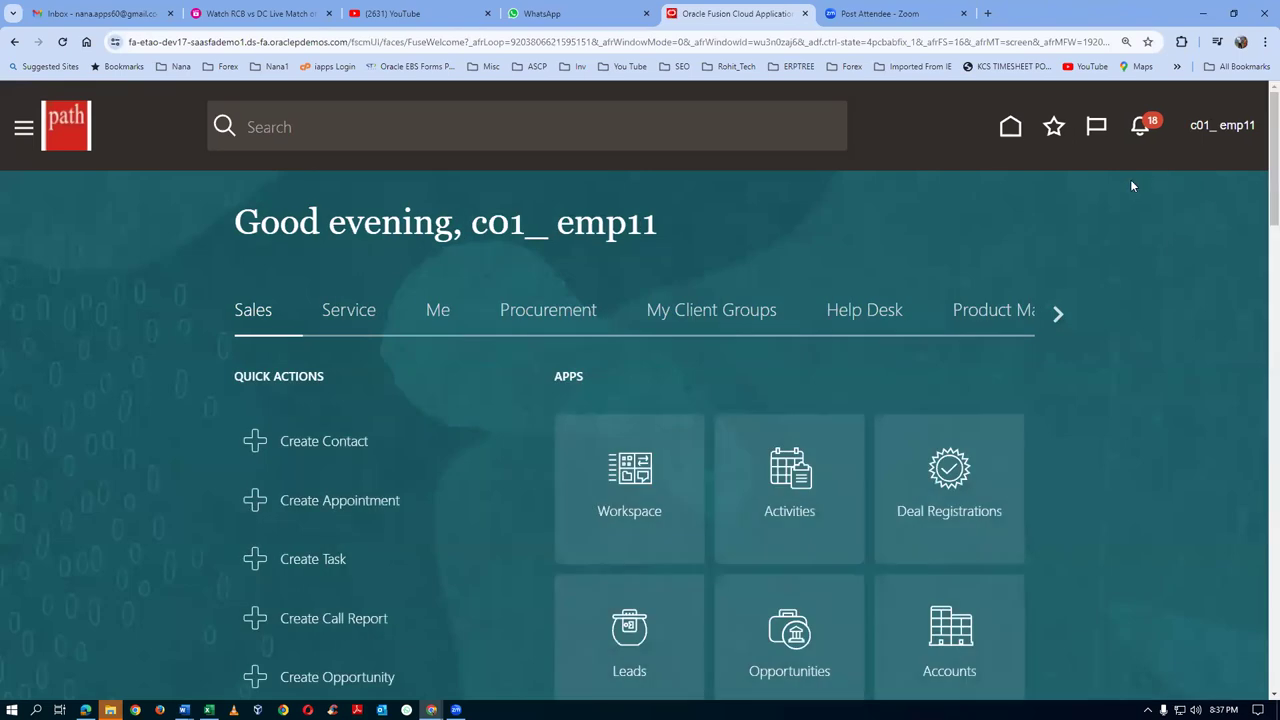
- Open Manage Orders from the favorites and create a new sales order for customer c01_cust_1
left_click(1055, 127)
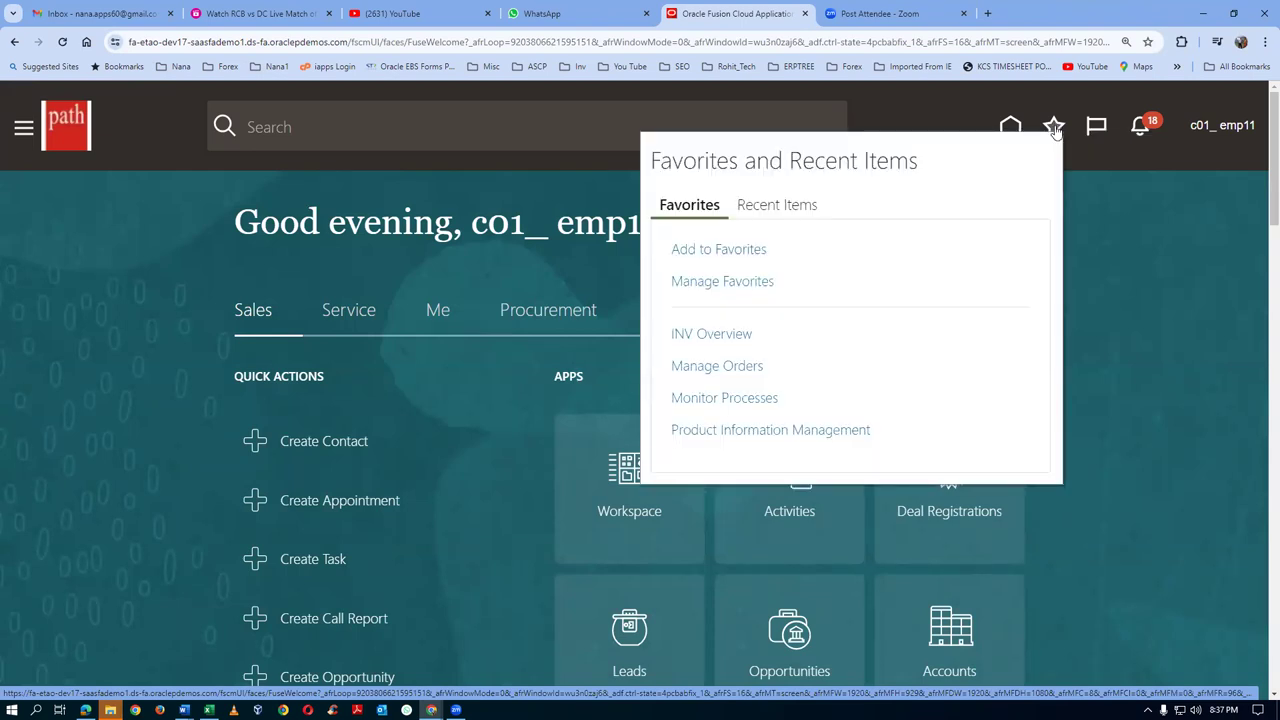
left_click(720, 368)
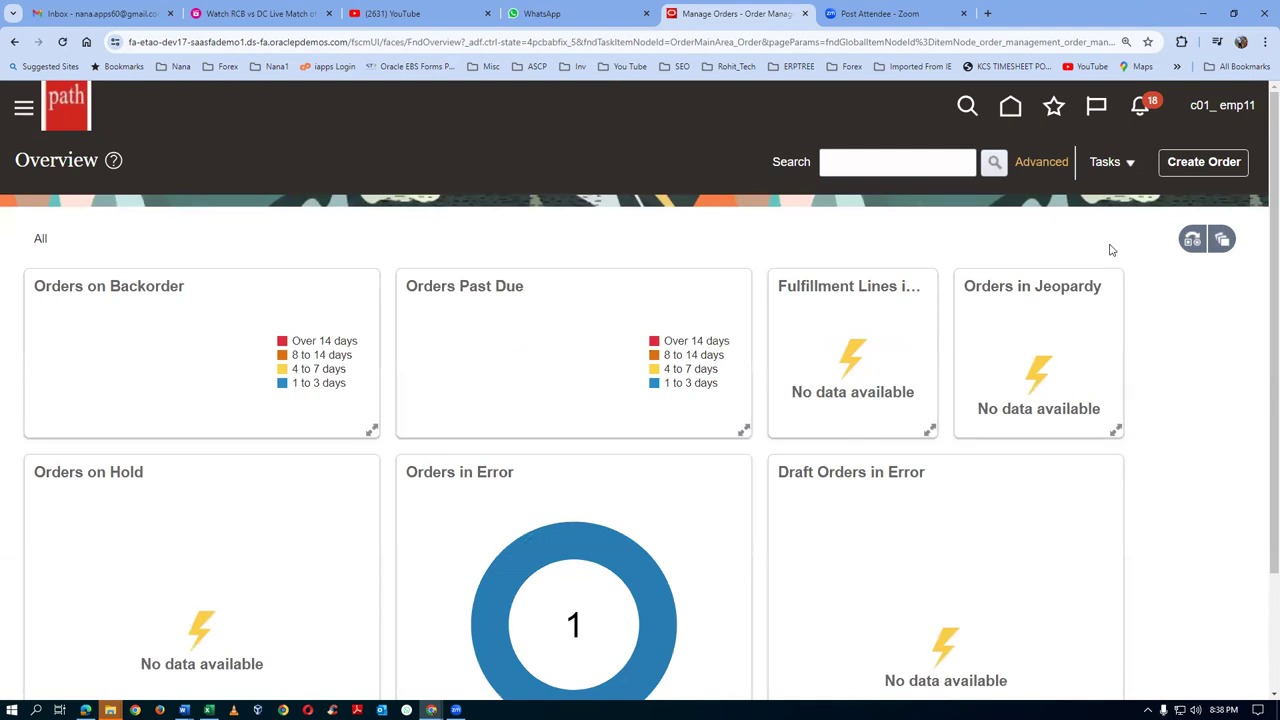
left_click(1210, 165)
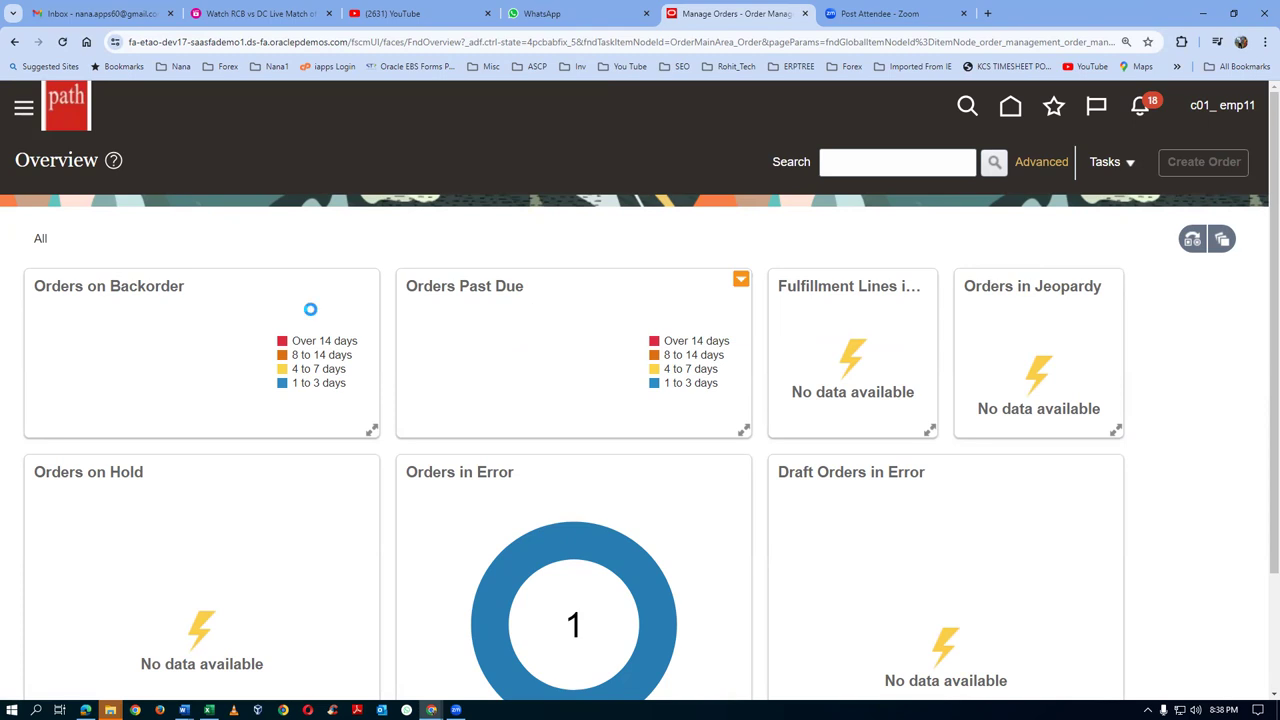
left_click(259, 289)
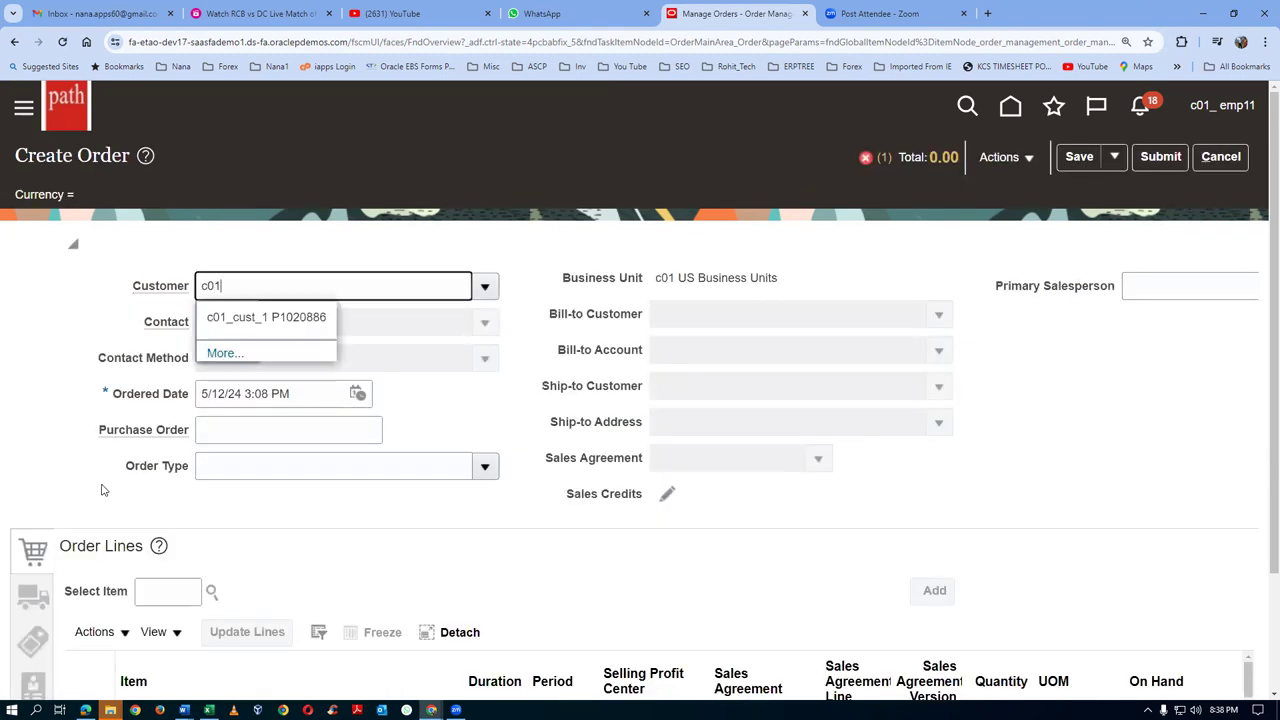
left_click(310, 317)
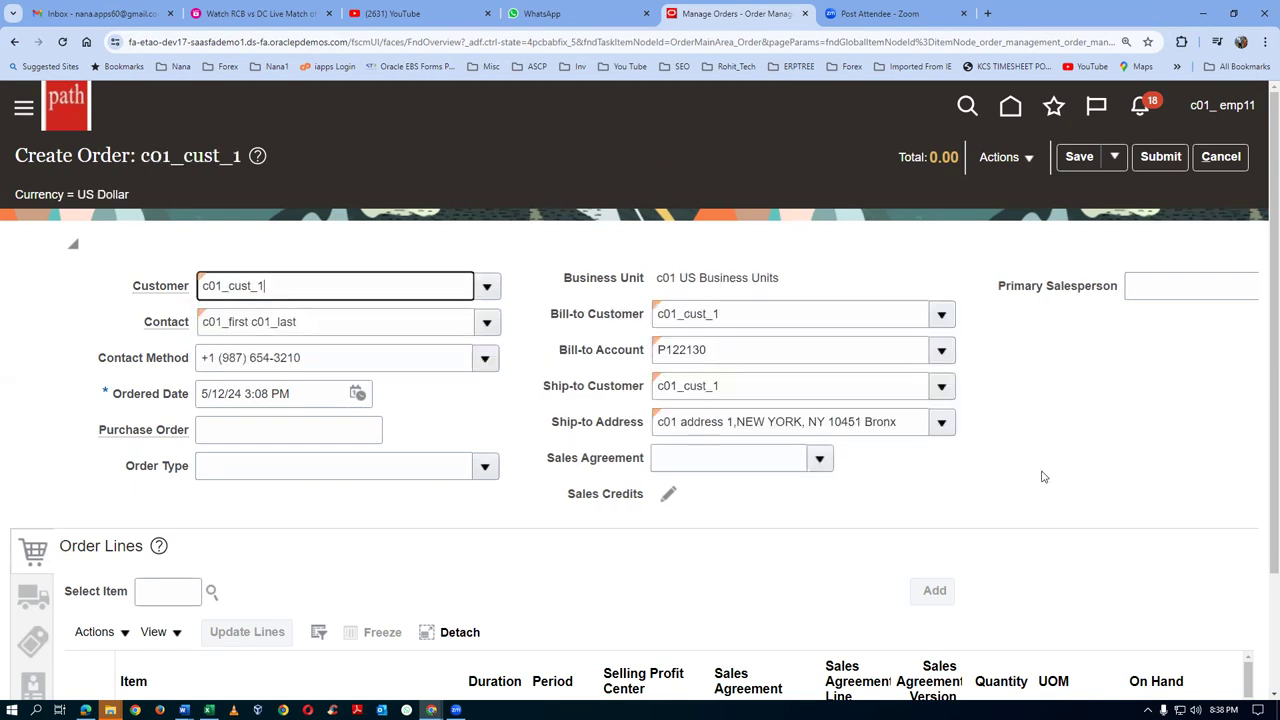
- Search the order line items for c0106 and select c0106_two_variants
scroll(1045, 477, "down", 2)
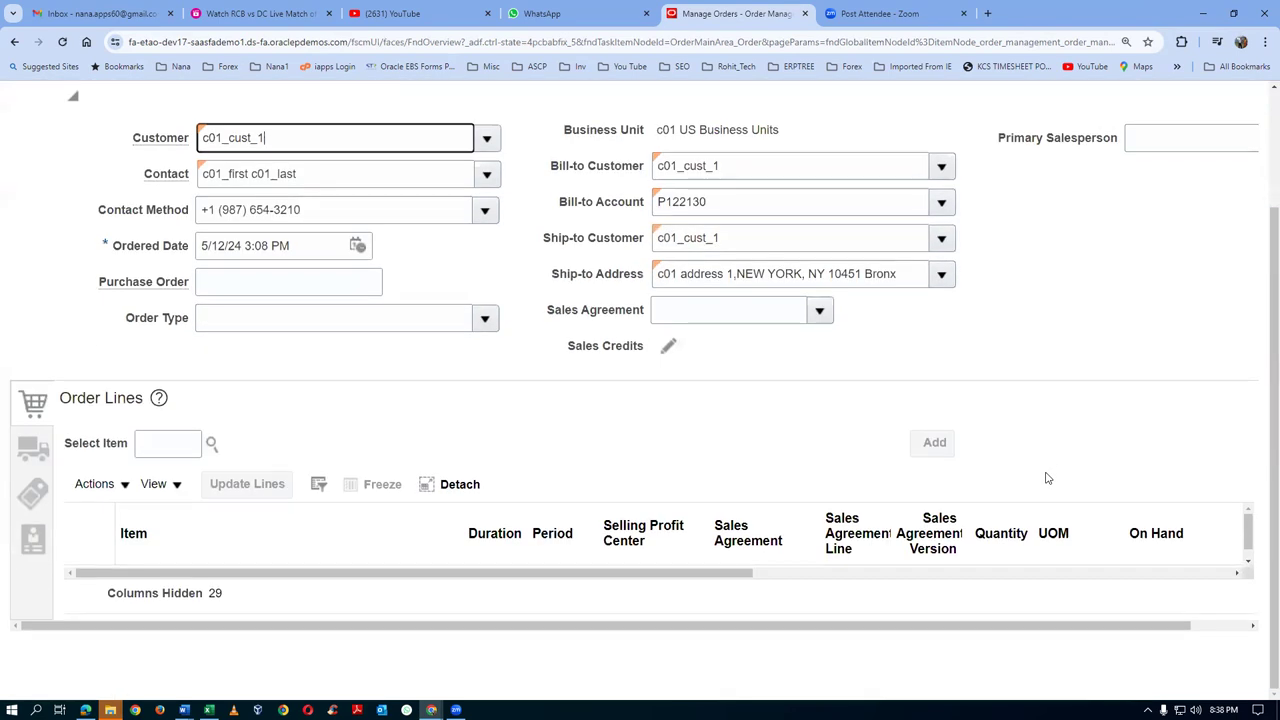
left_click(156, 446)
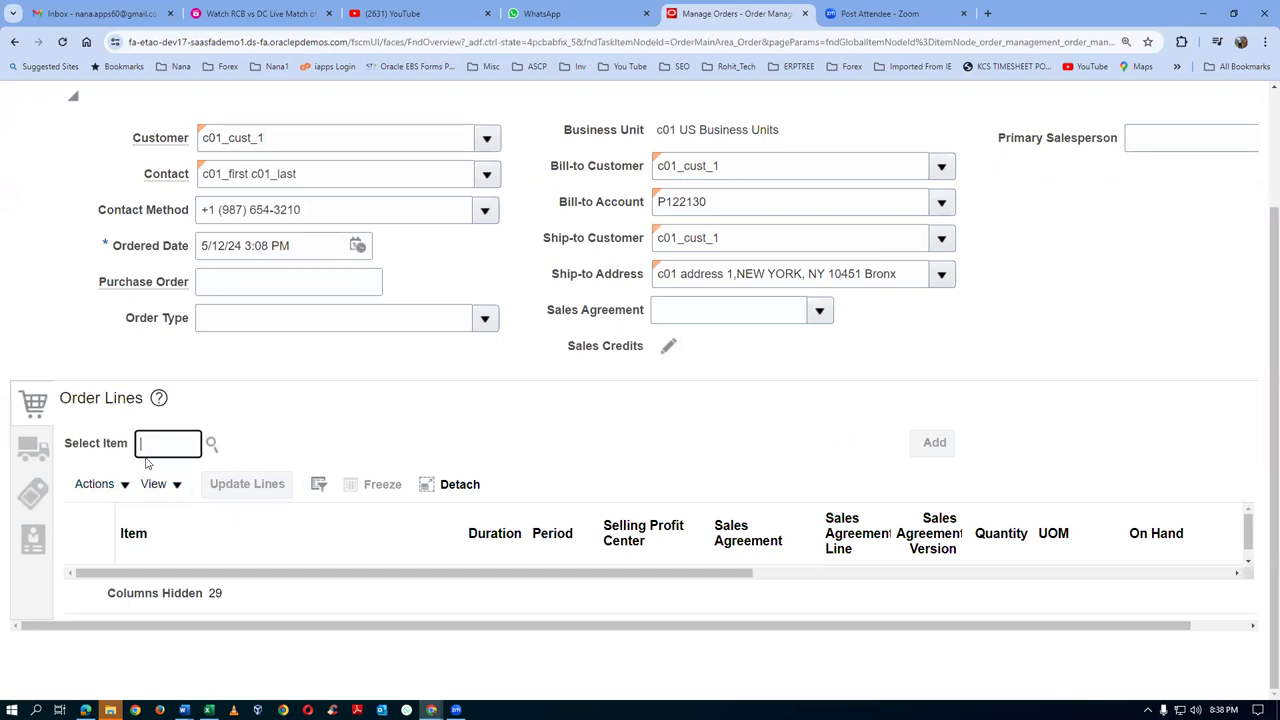
type("c0106")
key("Tab")
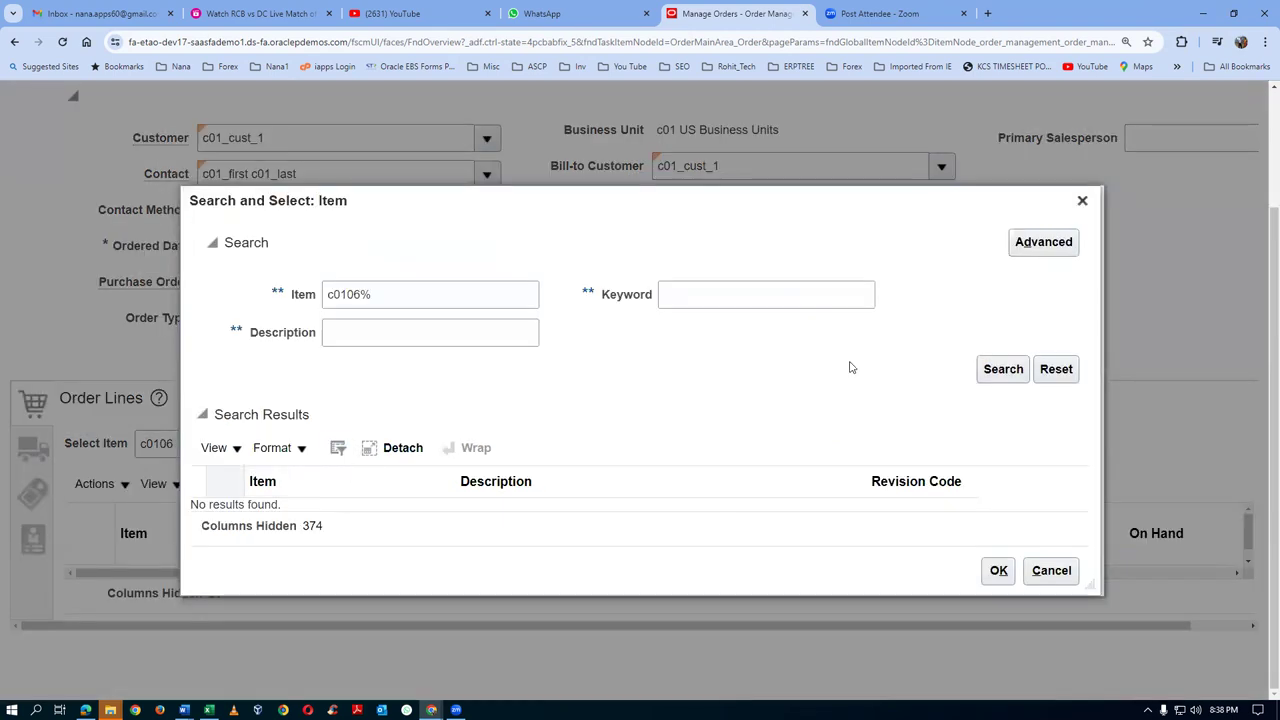
left_click(1019, 375)
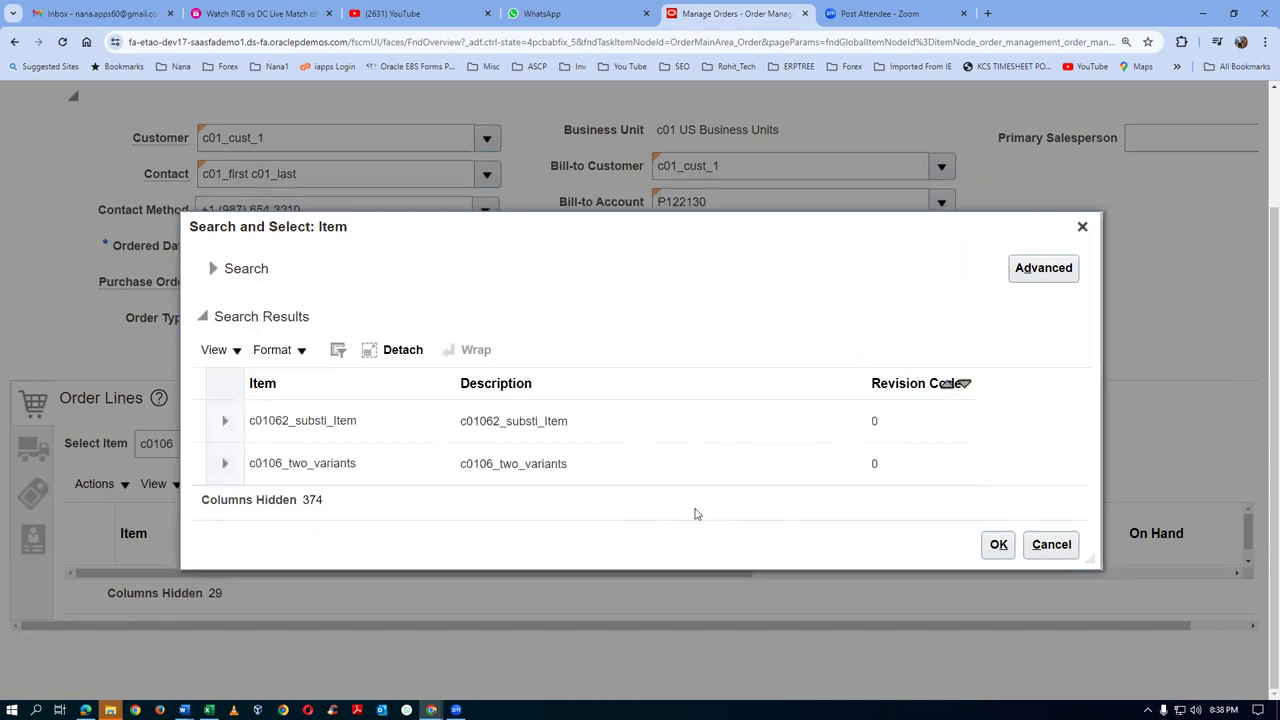
left_click(493, 460)
left_click(998, 544)
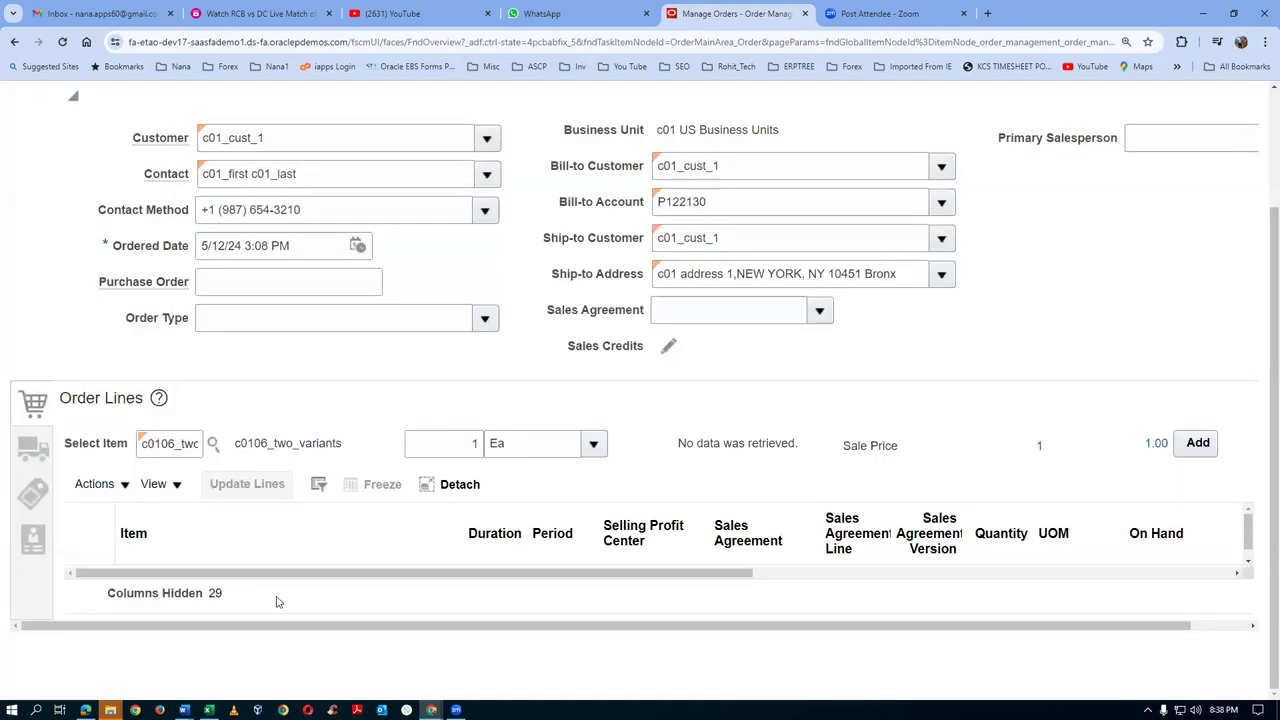
- Set the item quantity to 1200 Ea and add it as an order line
double_click(472, 443)
type("1200")
key("Tab")
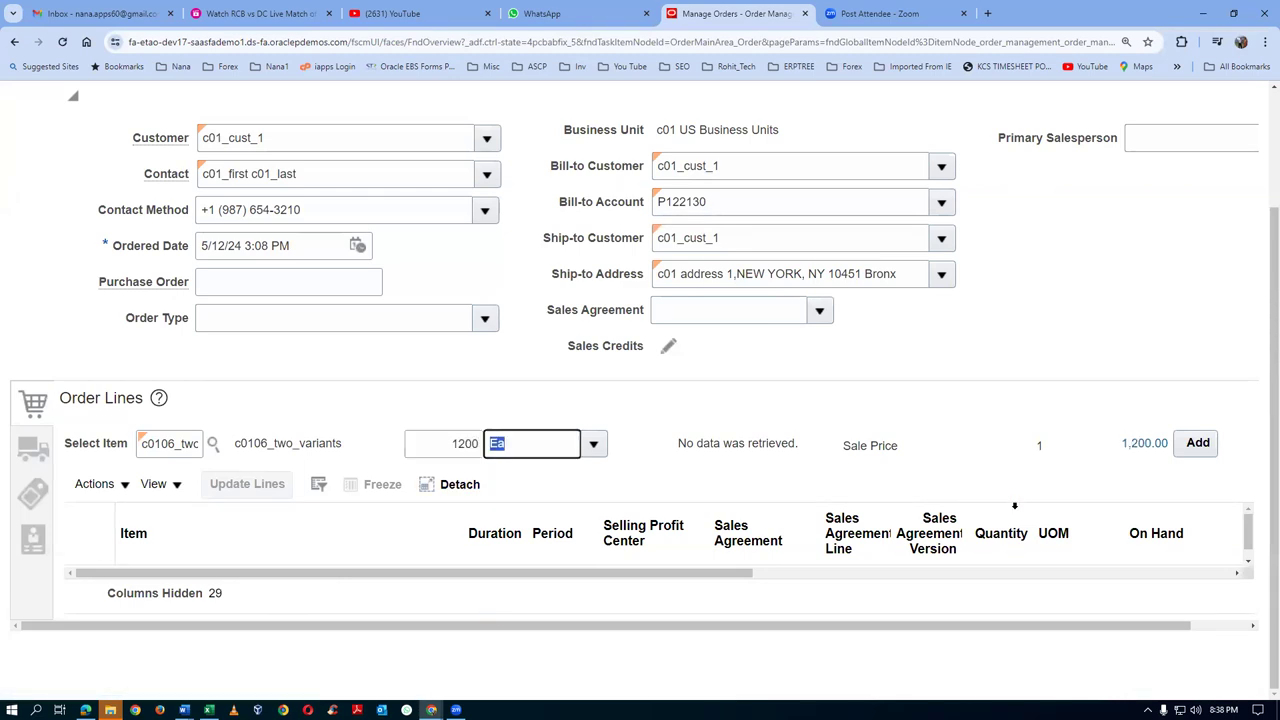
left_click(1206, 444)
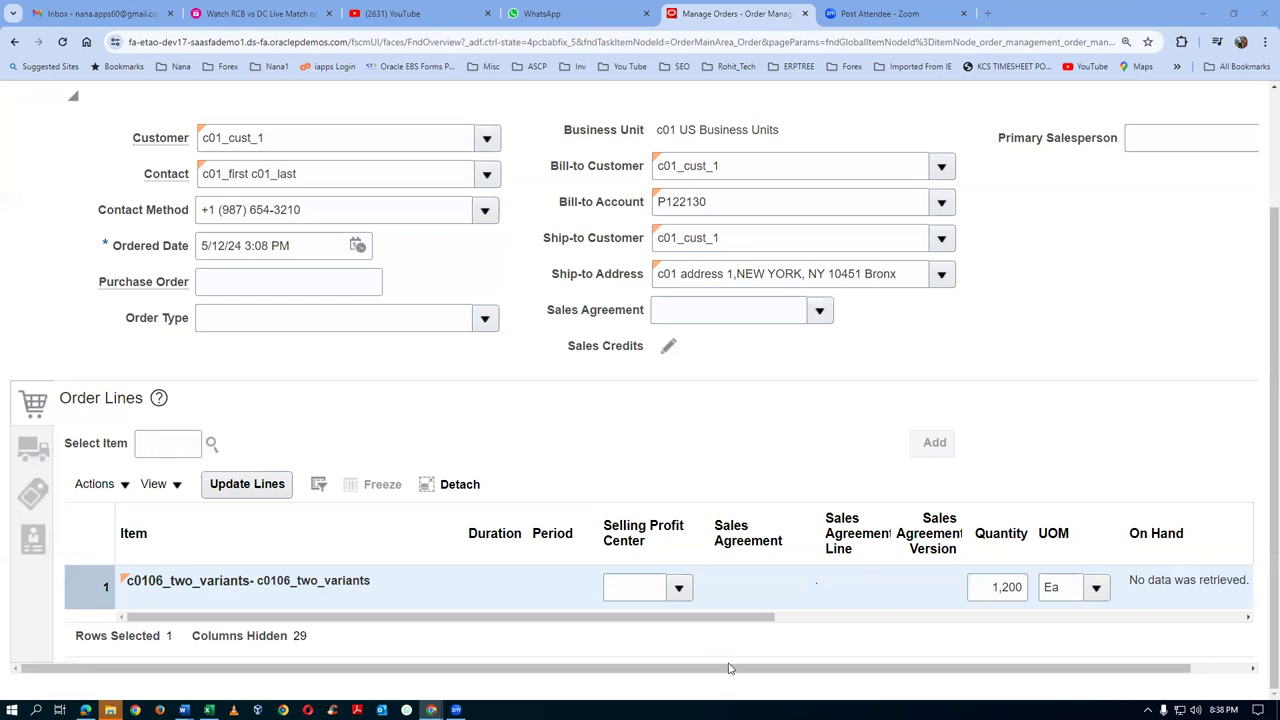
- Set the line type of the c0106_two_variants order line to c01_no_res
left_click_drag(702, 618, 1061, 607)
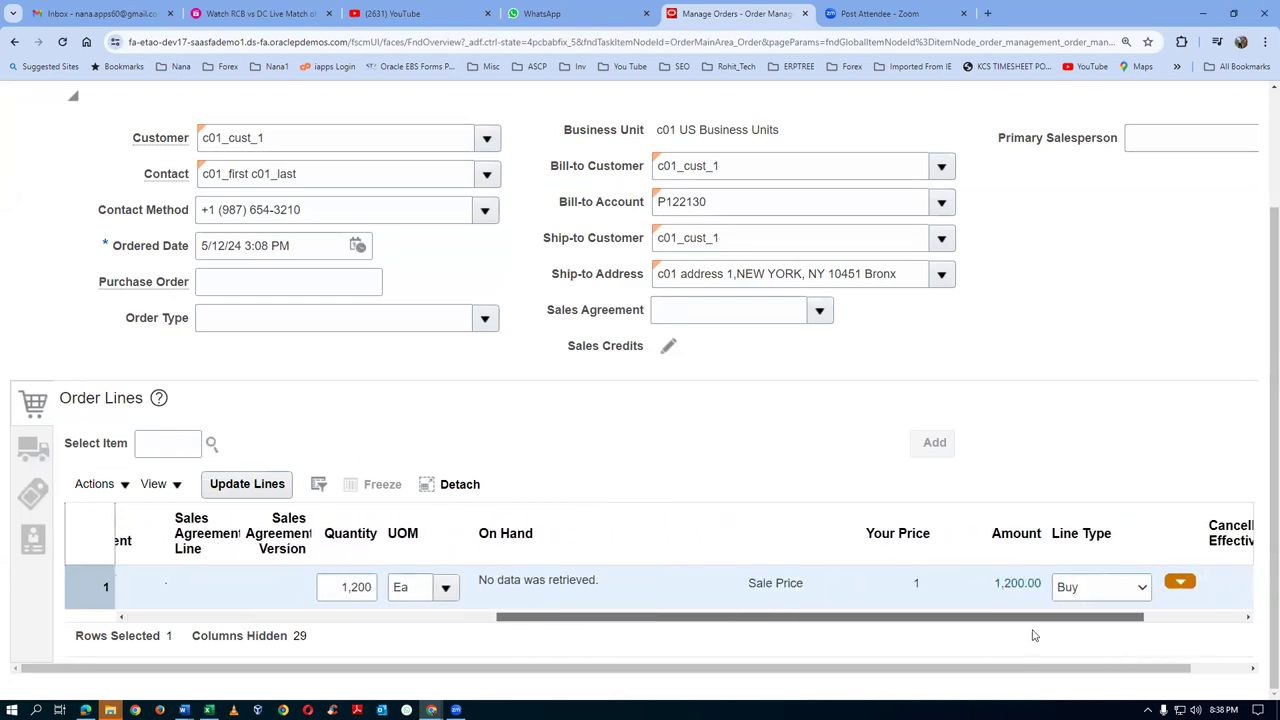
left_click(1072, 590)
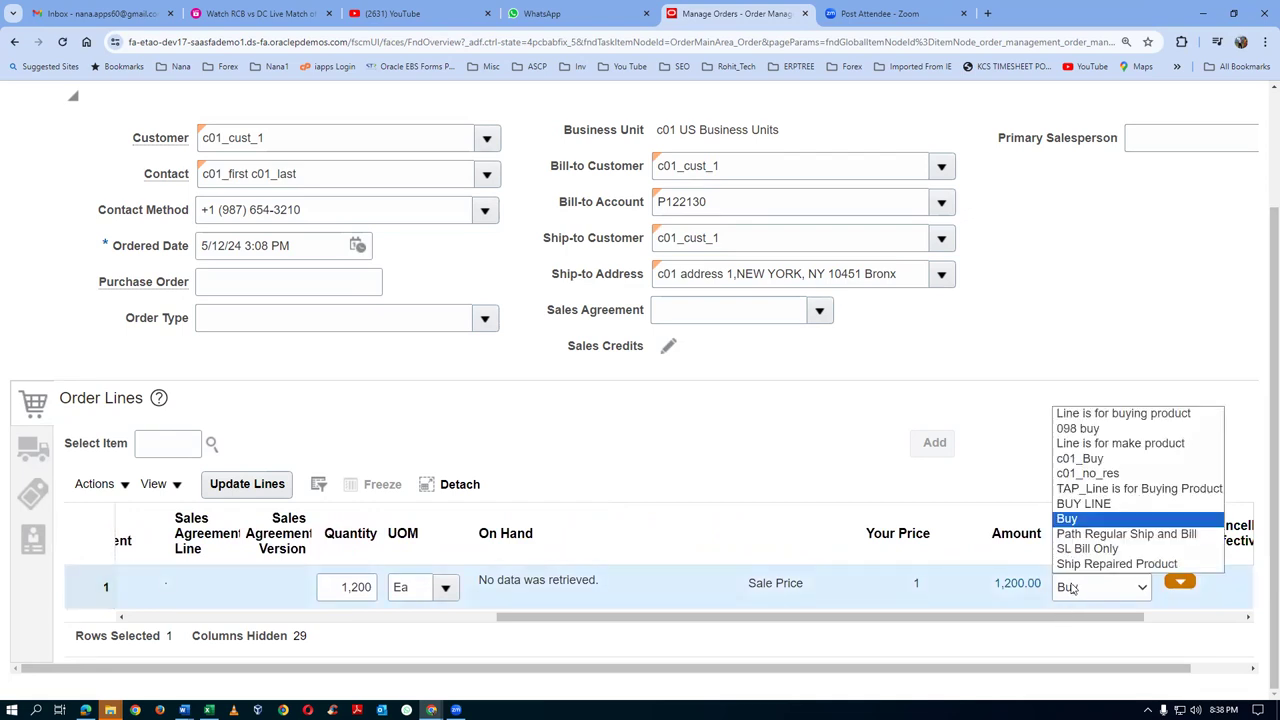
left_click(1088, 473)
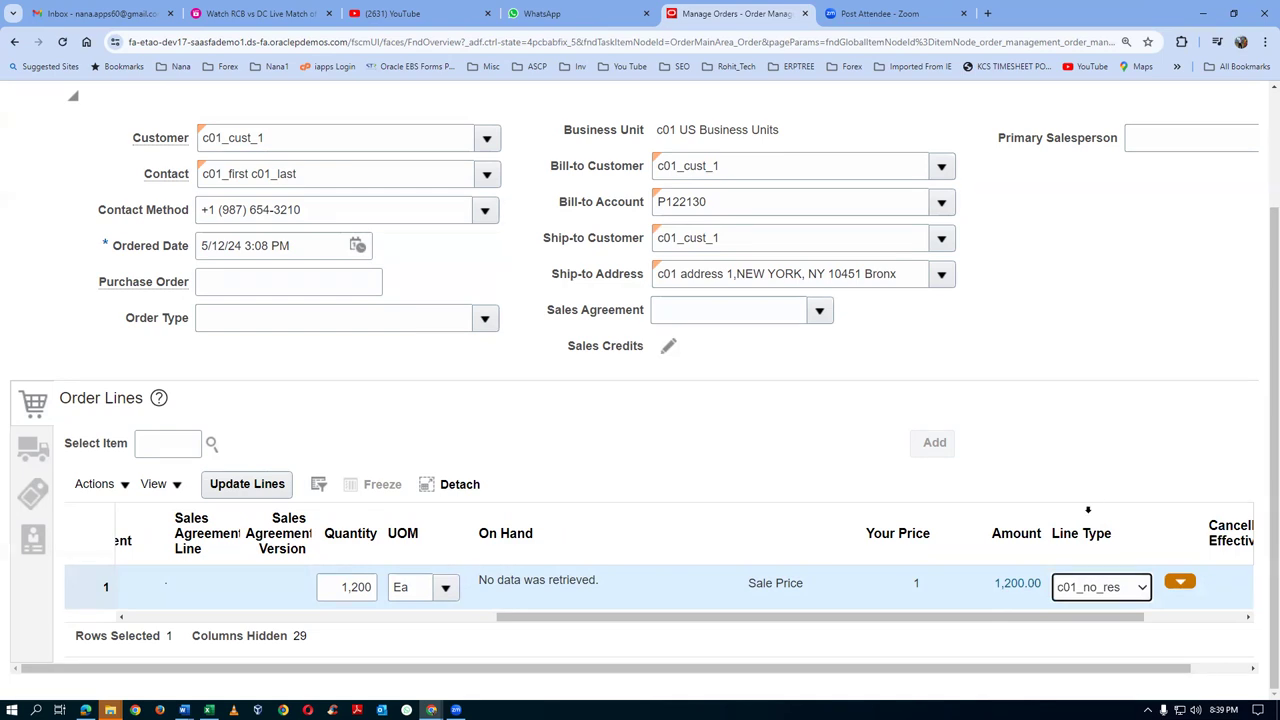
left_click(1084, 590)
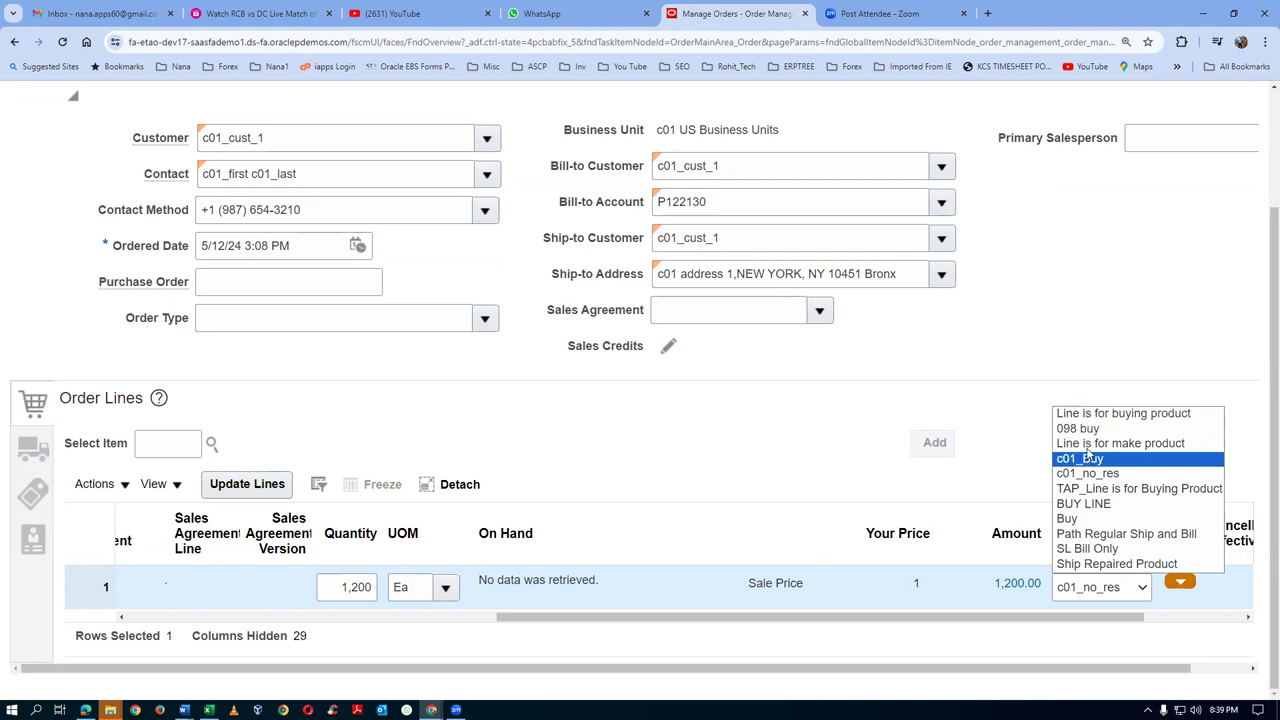
left_click(1076, 302)
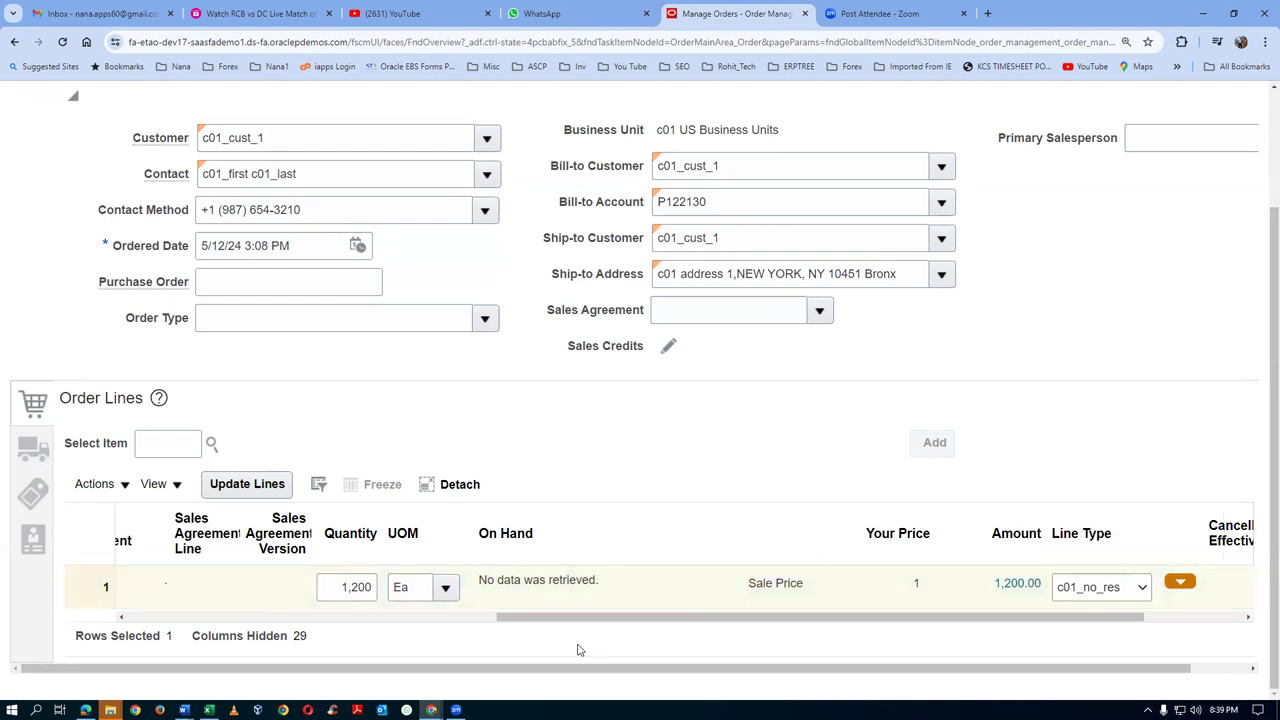
- Review the order line's item, quantity and line type, including the available line type options
left_click_drag(620, 624, 243, 677)
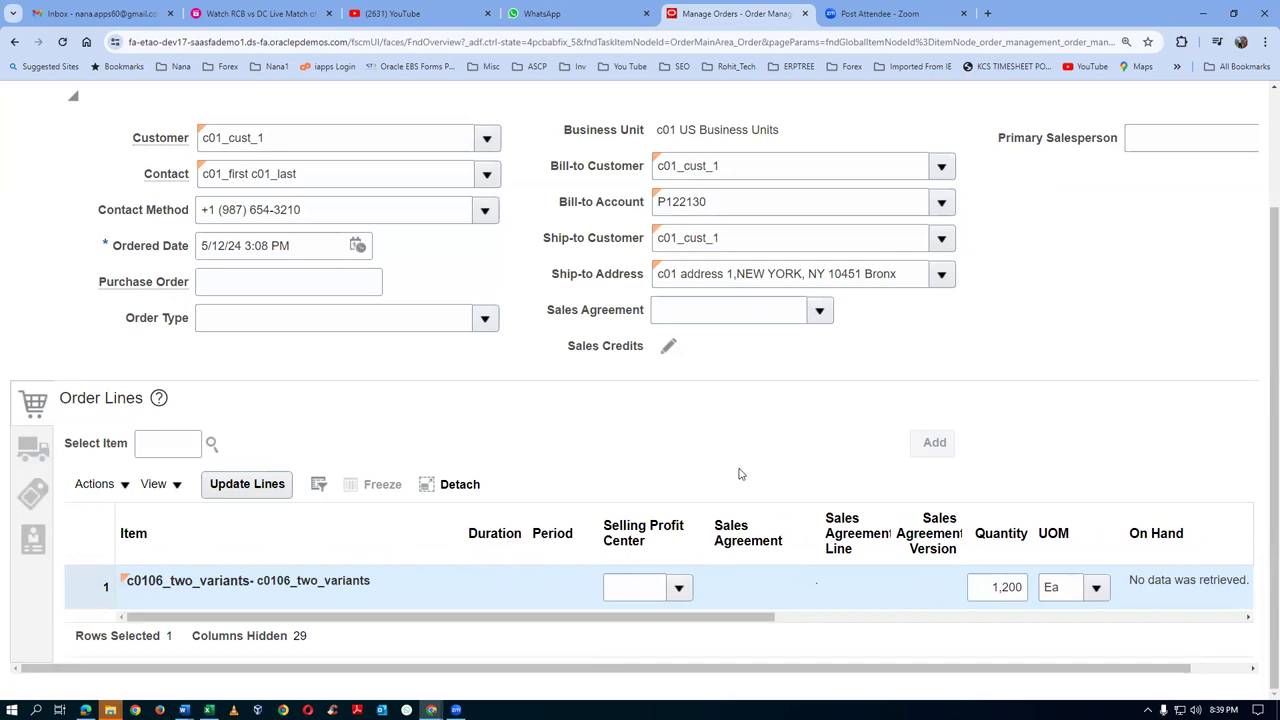
left_click_drag(723, 616, 998, 612)
scroll(1008, 612, "right", 5)
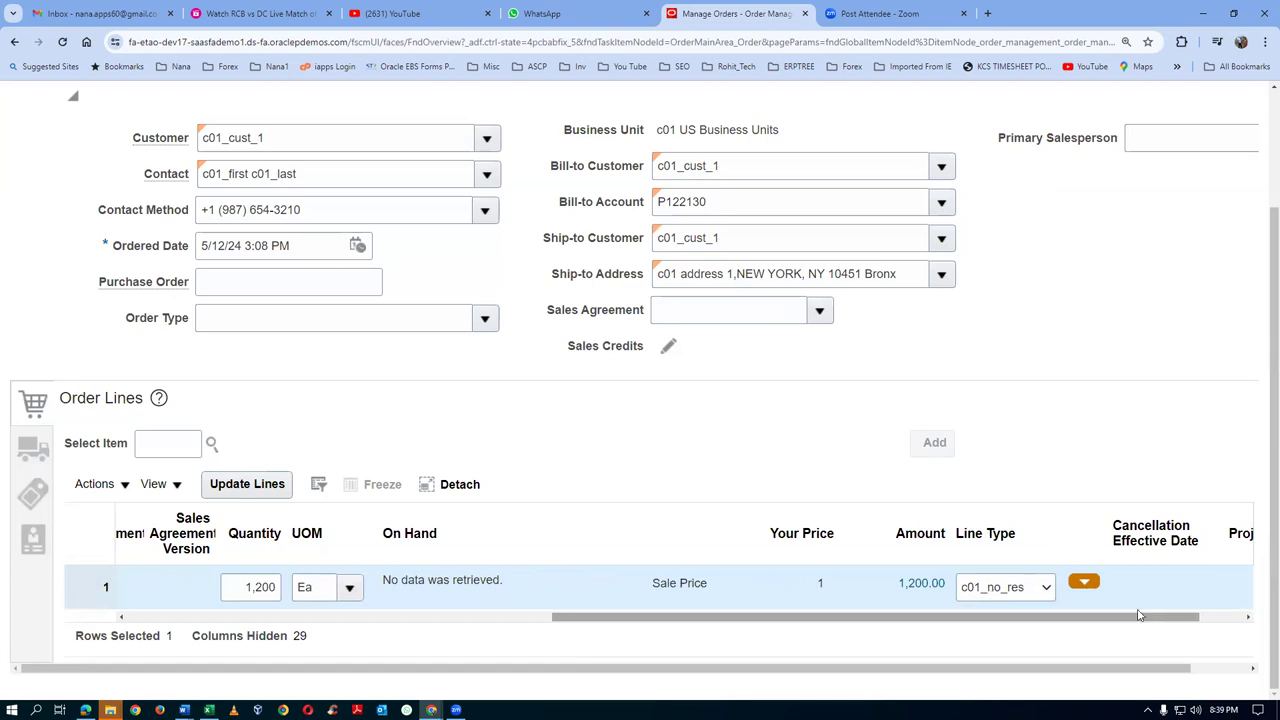
left_click(1016, 590)
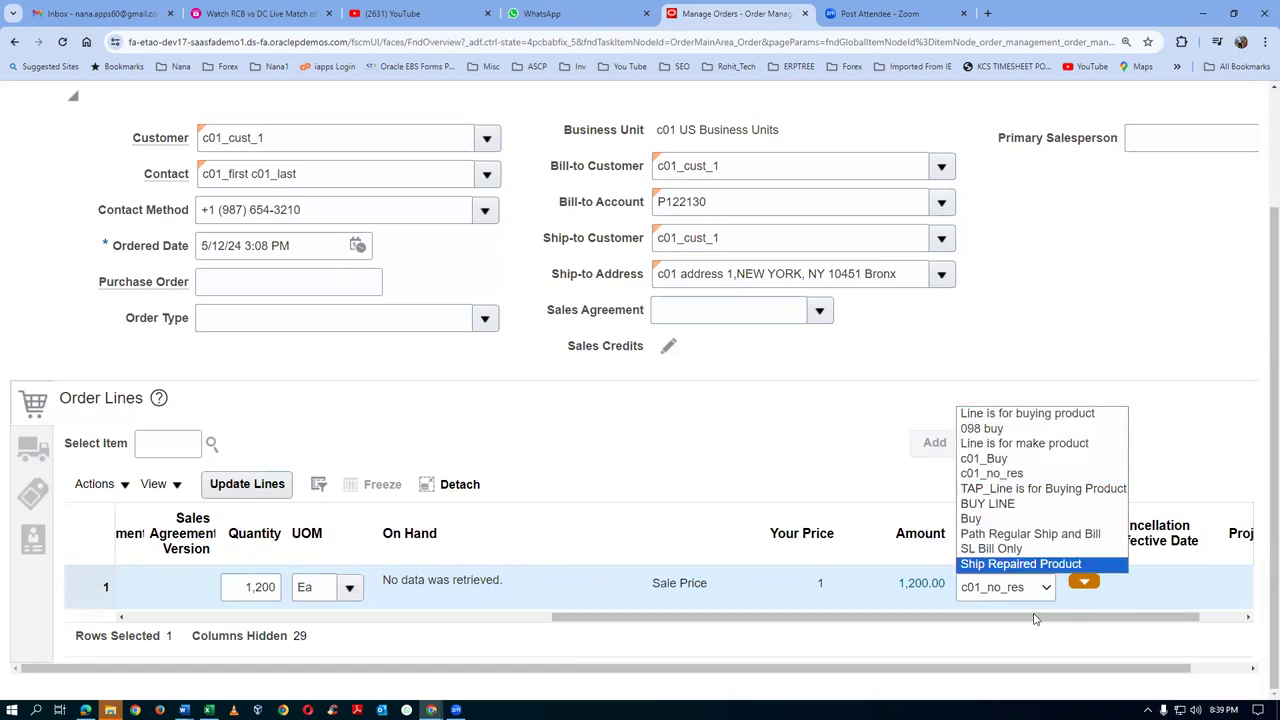
left_click(1046, 342)
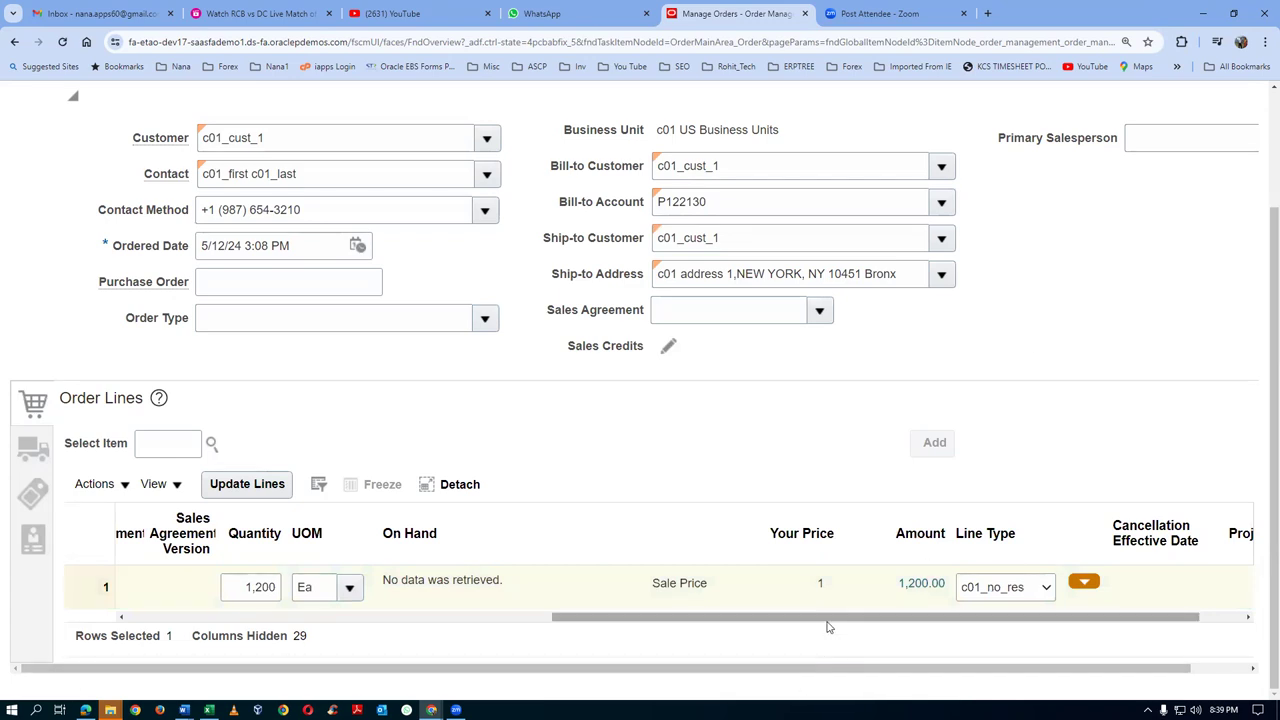
left_click_drag(830, 620, 281, 692)
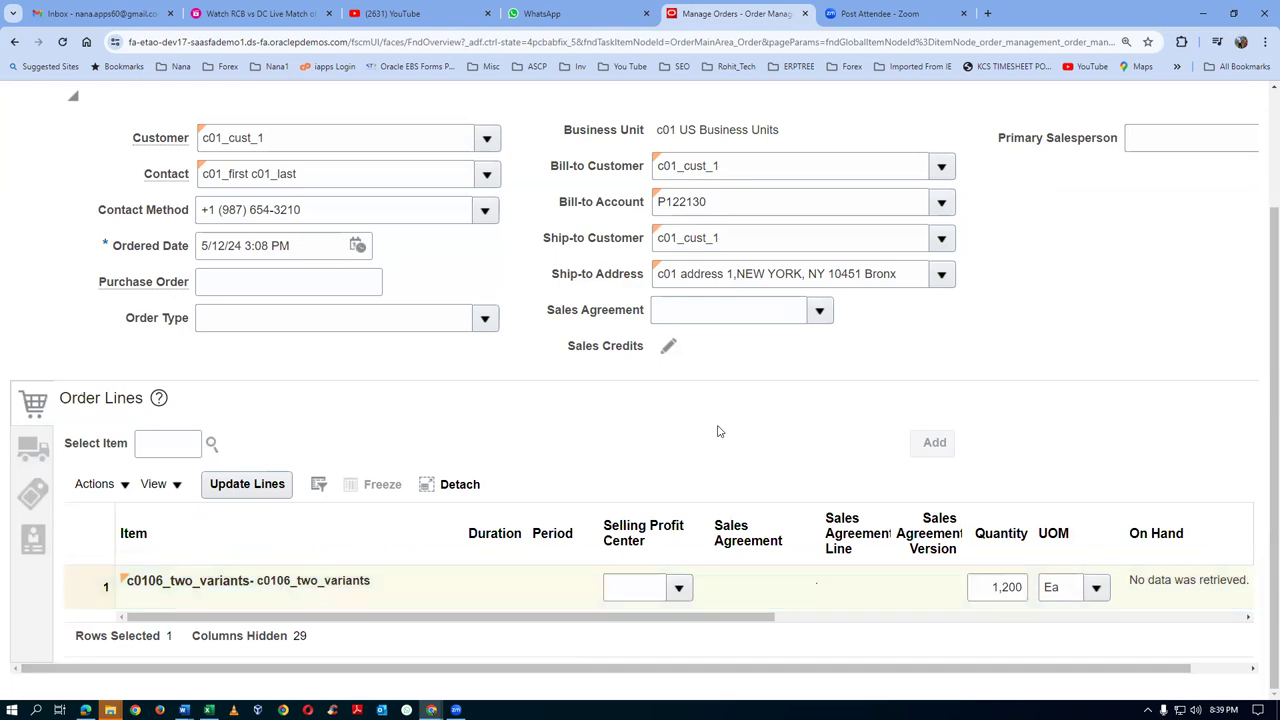
- Submit the sales order and acknowledge the confirmation
scroll(1246, 308, "up", 2)
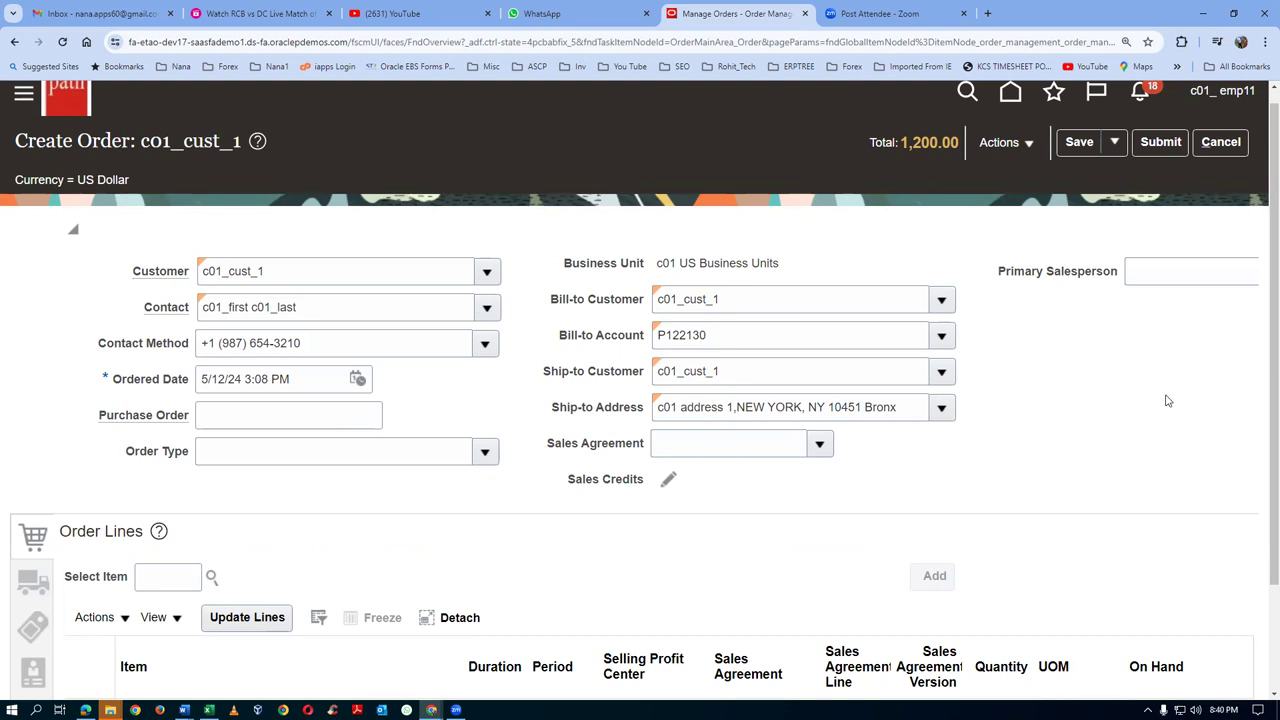
left_click(1178, 145)
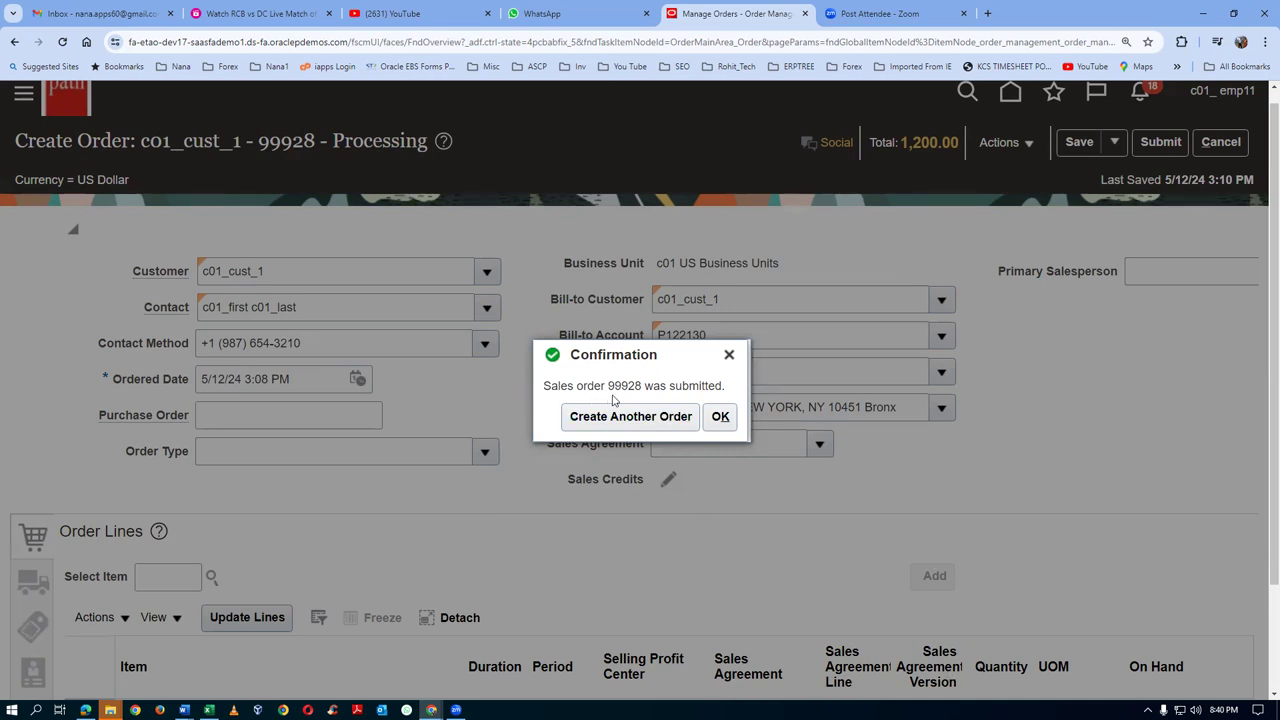
left_click(720, 417)
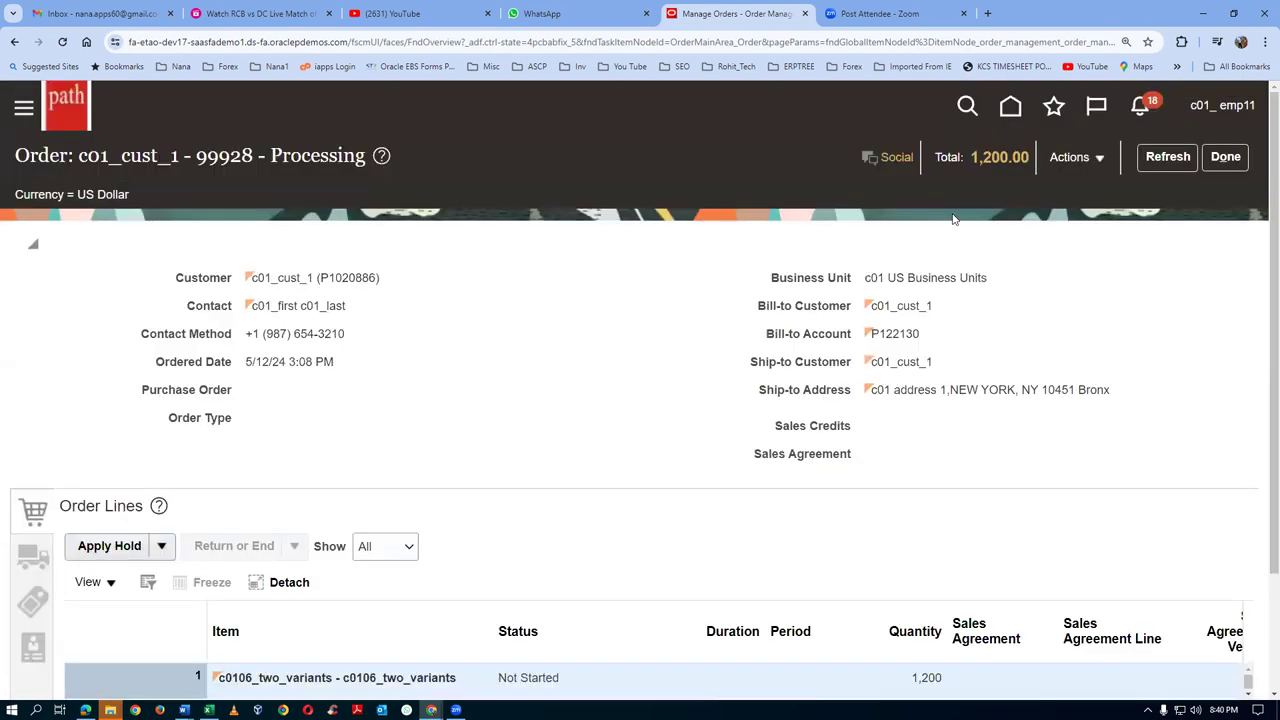
- Switch the submitted order to the fulfillment view and check which order actions are available
left_click(1075, 157)
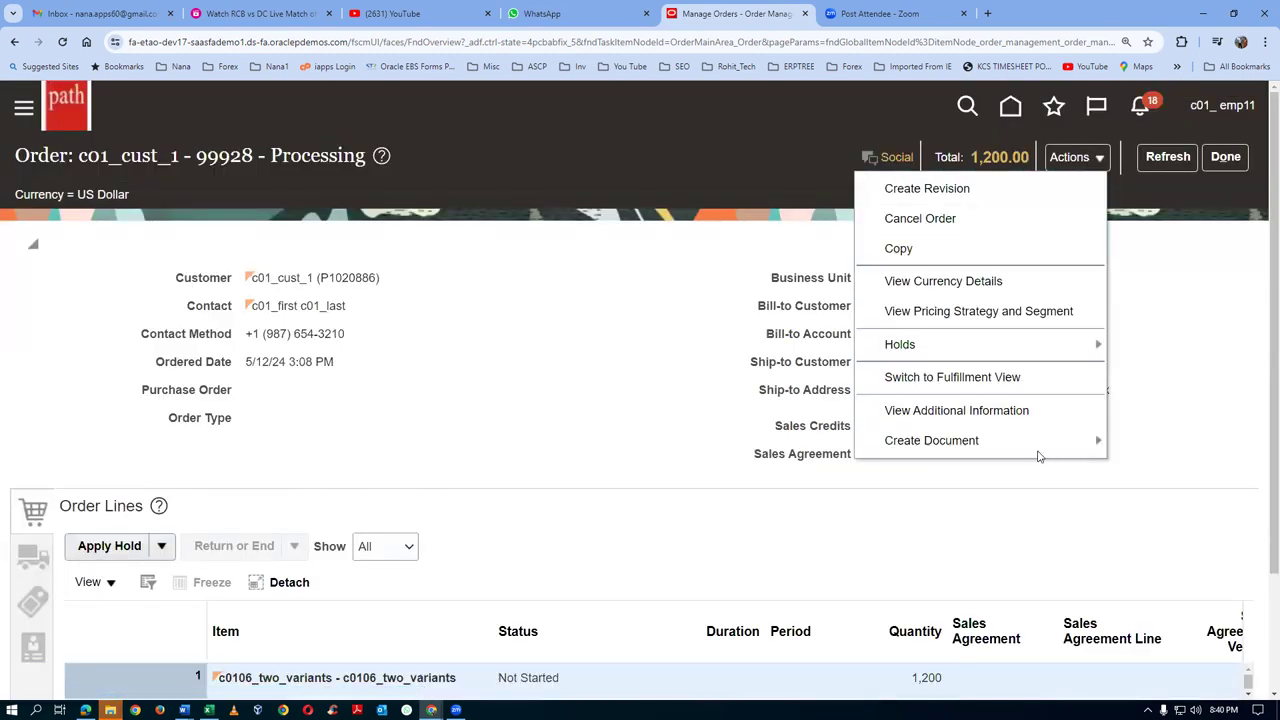
left_click(953, 381)
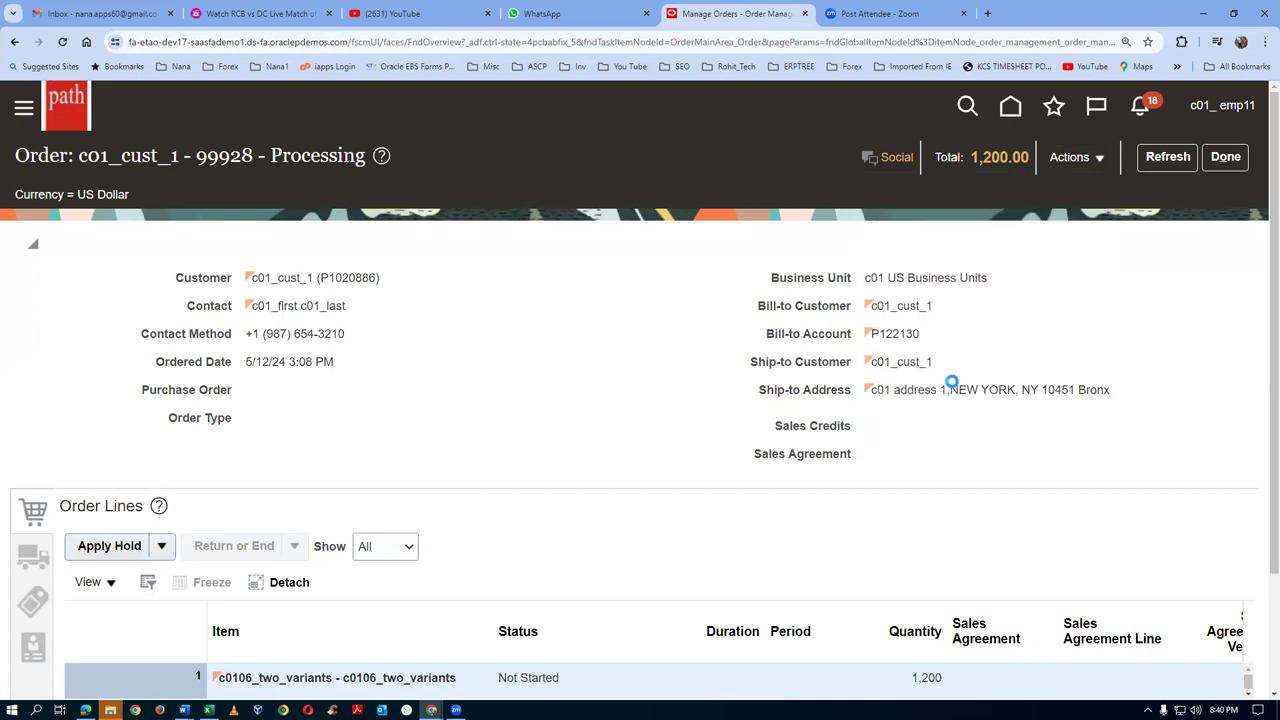
scroll(463, 440, "down", 2)
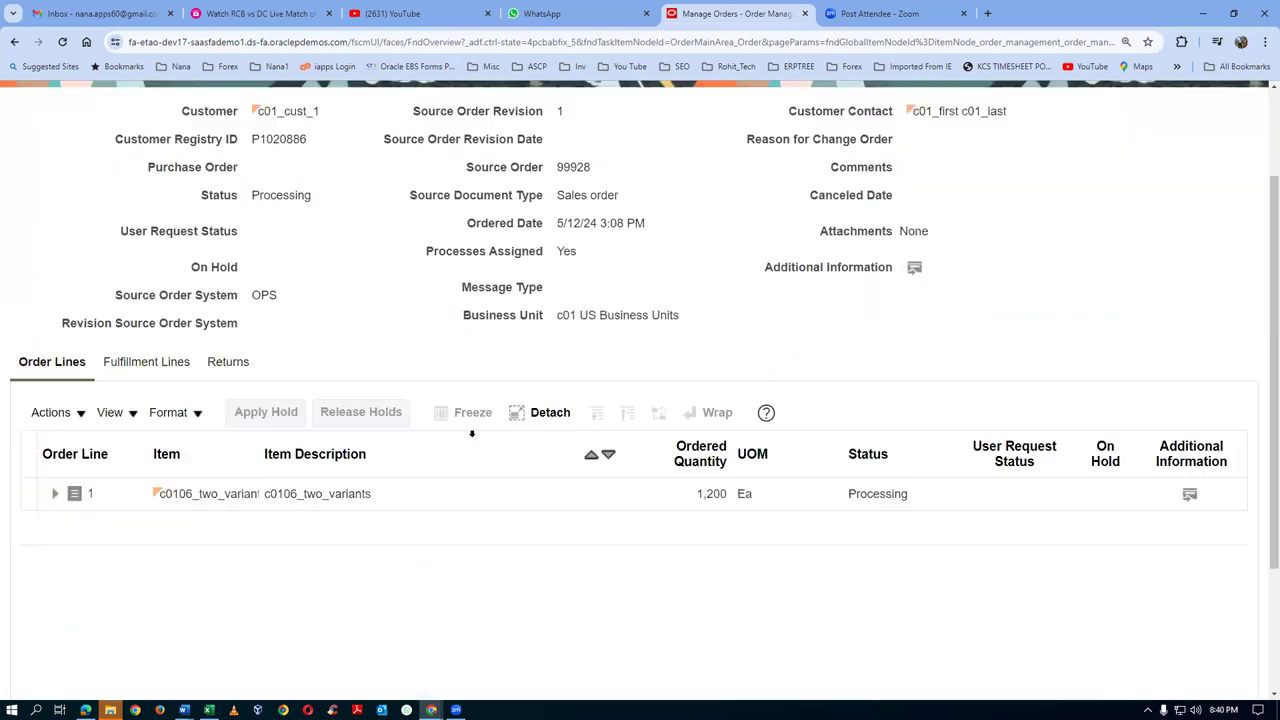
scroll(472, 433, "up", 2)
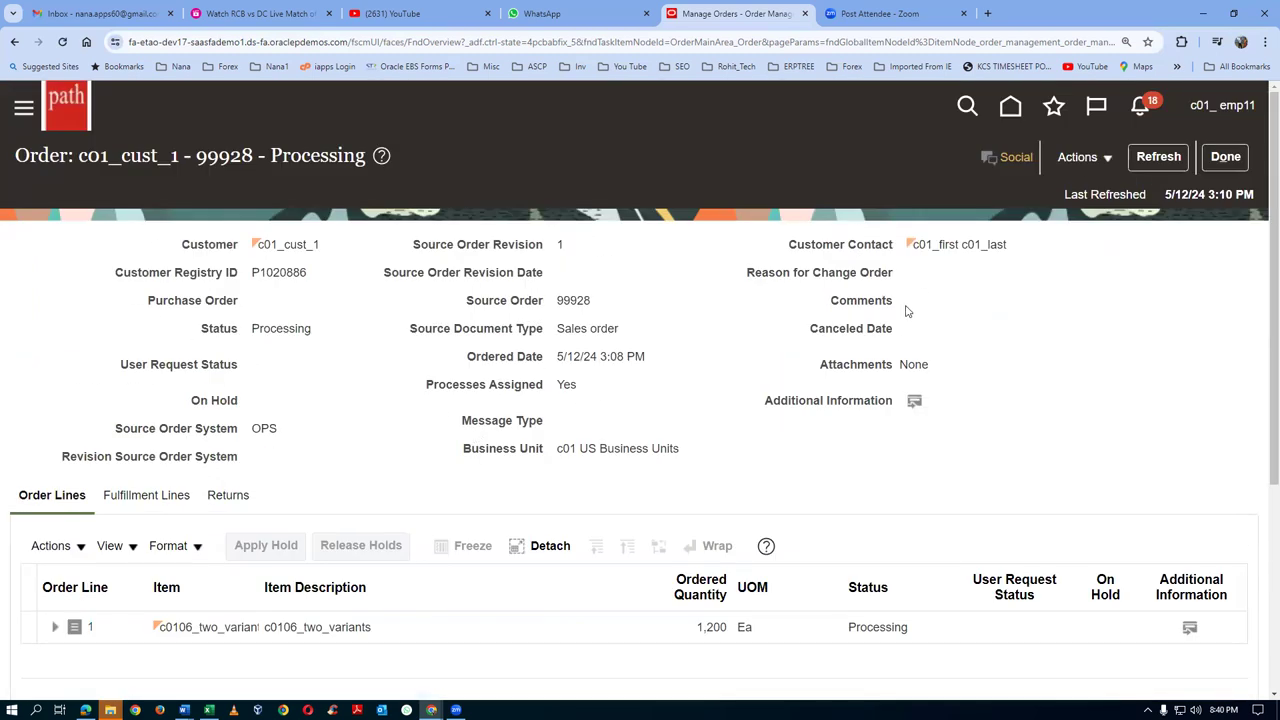
left_click(1080, 160)
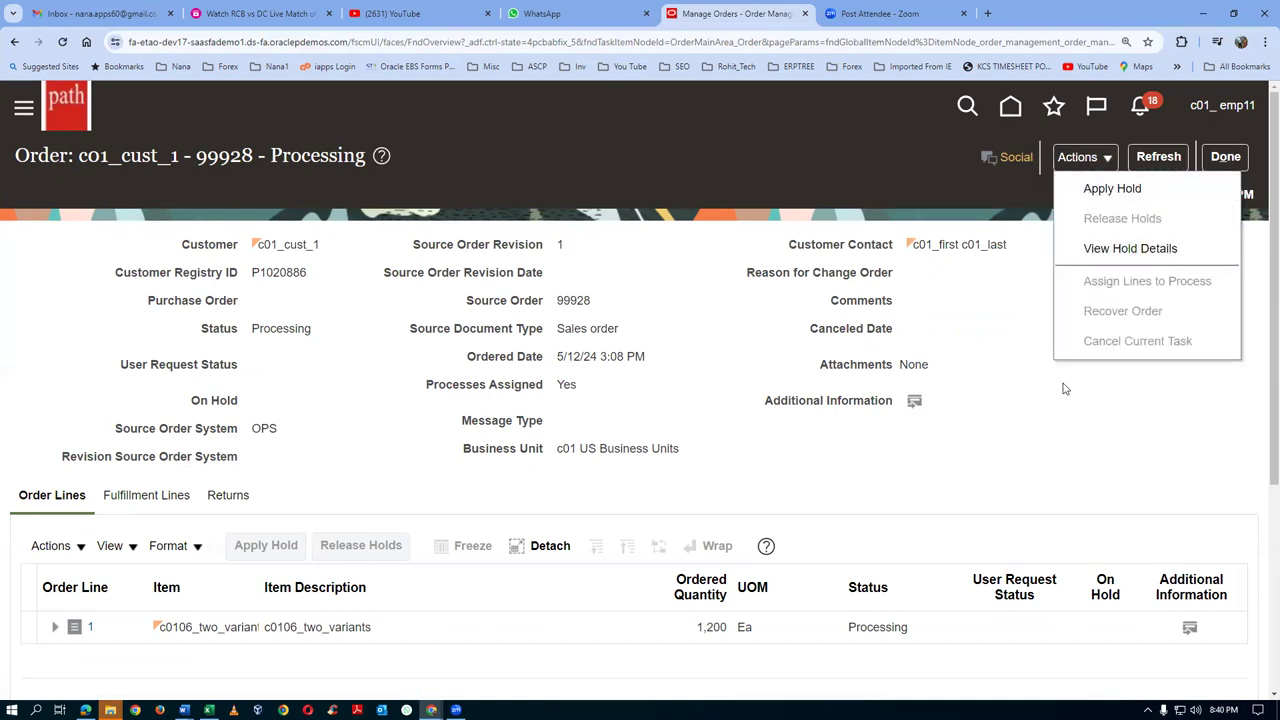
left_click(835, 550)
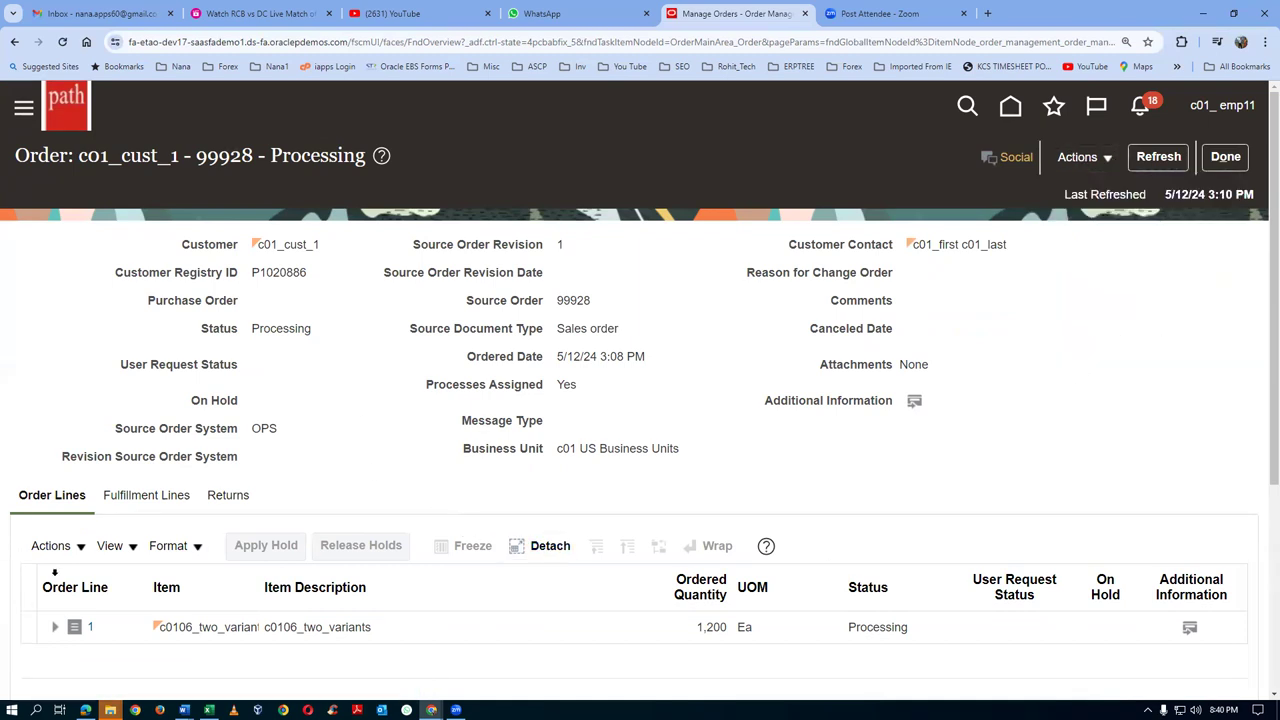
- Open the orchestration process assigned to fulfillment line 1-1 and check its process name
left_click(148, 497)
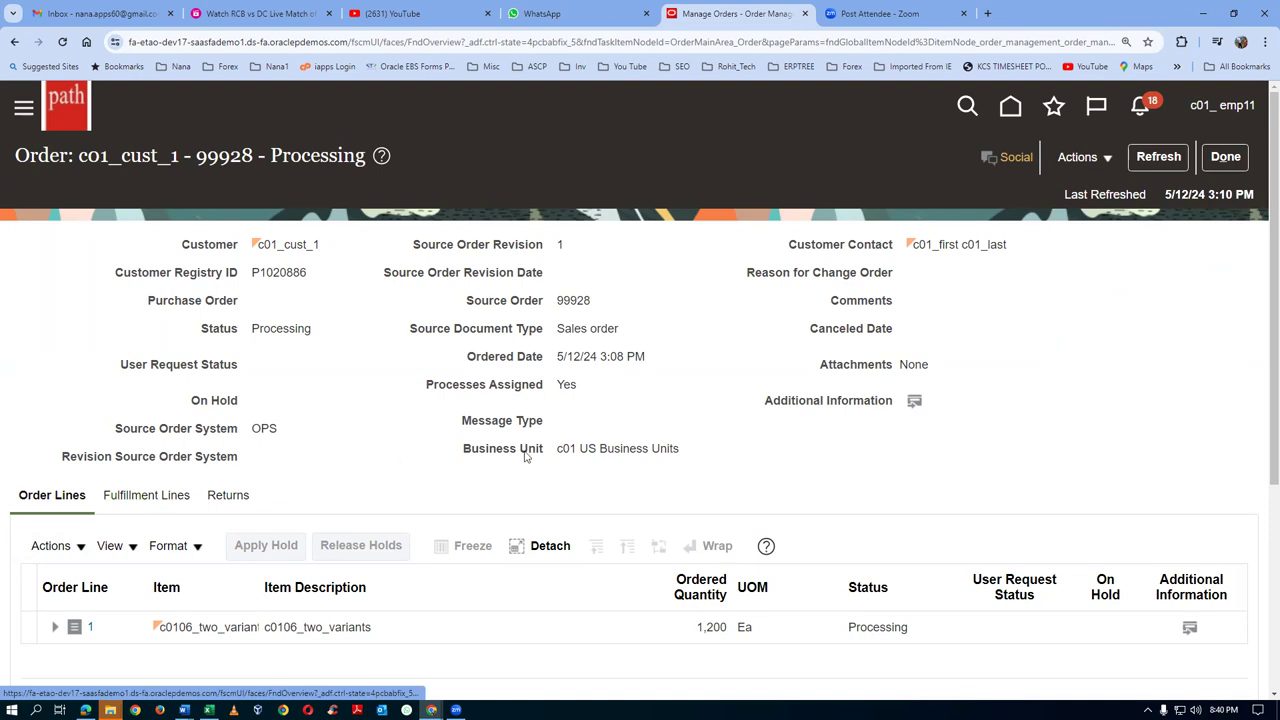
scroll(533, 472, "down", 2)
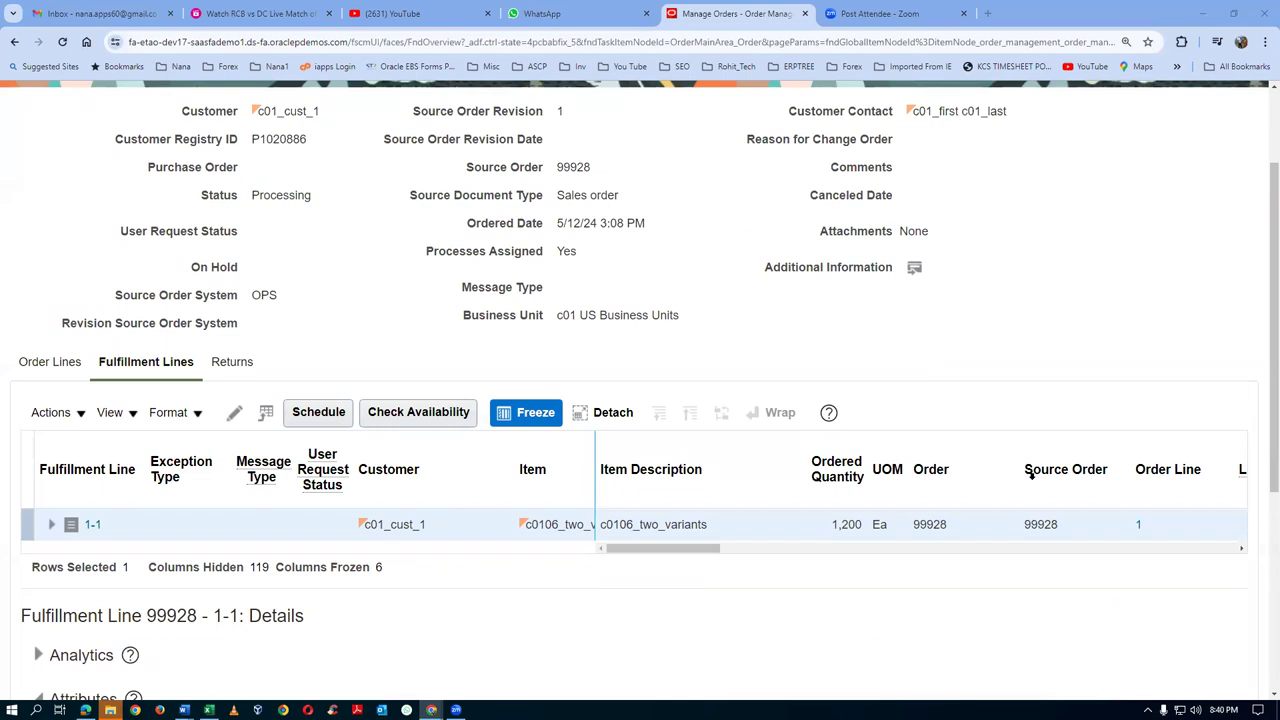
left_click_drag(662, 548, 754, 548)
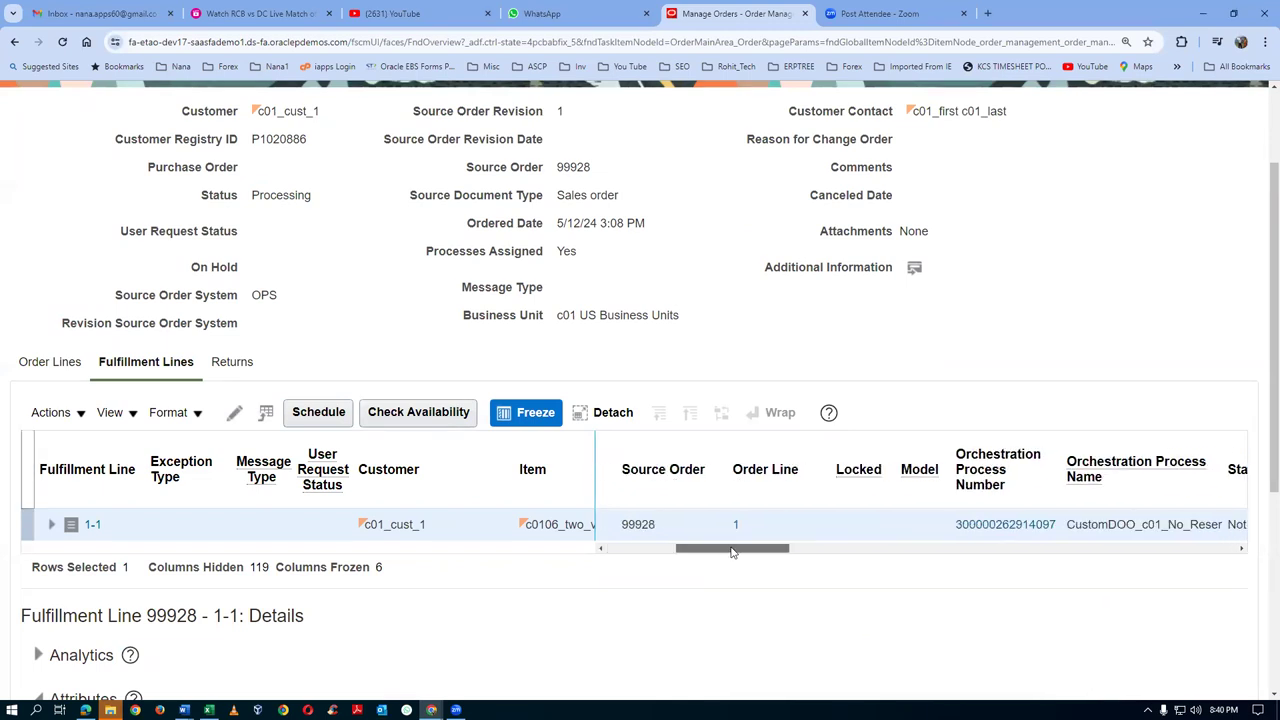
left_click(880, 524)
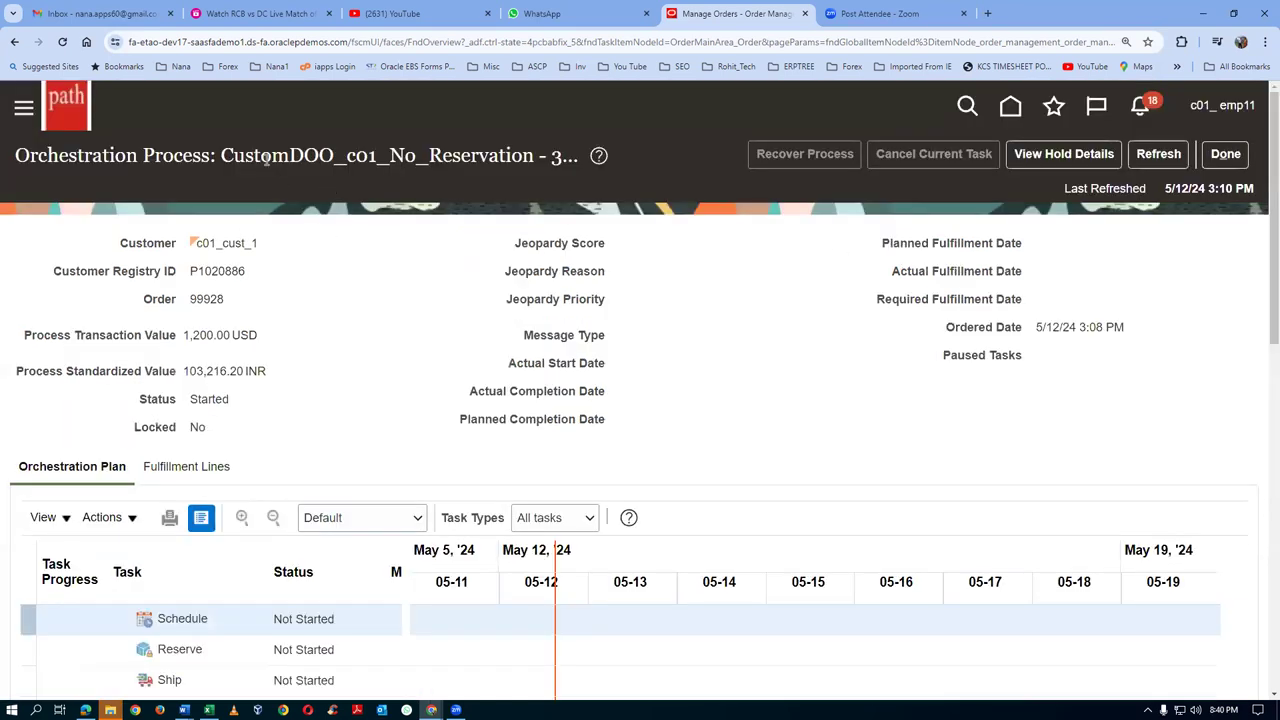
left_click_drag(266, 160, 476, 160)
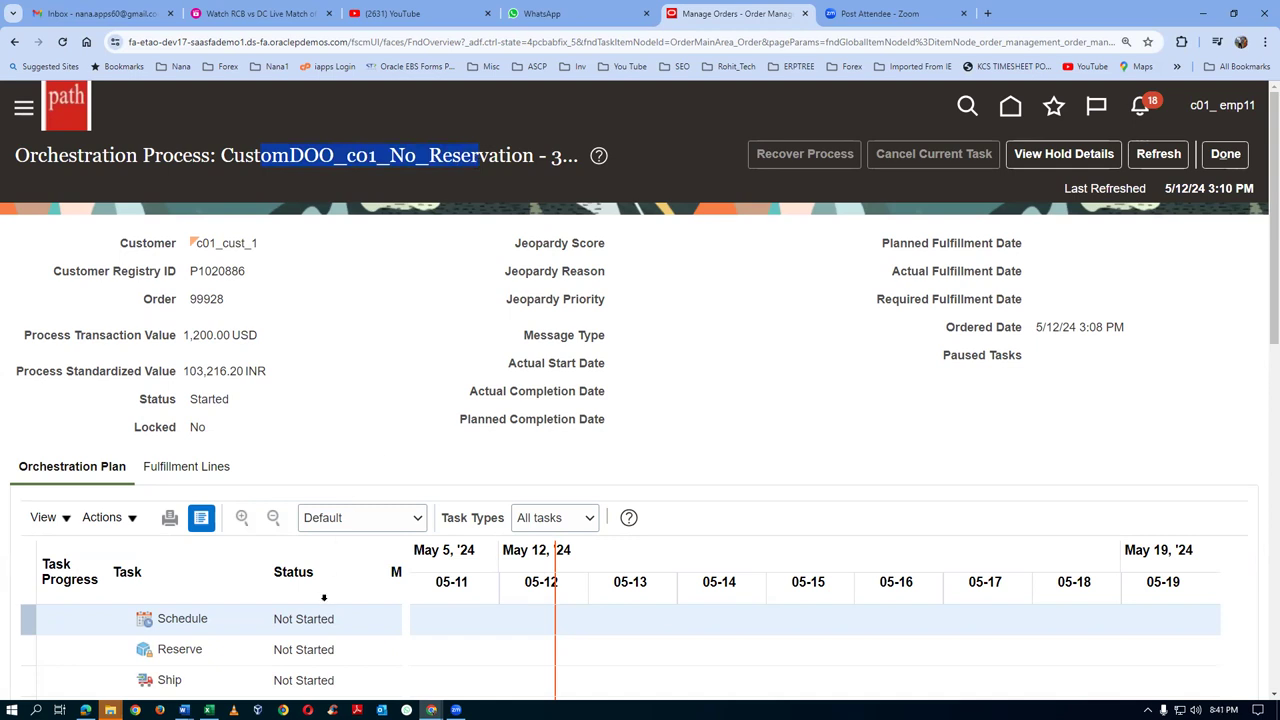
- Refresh the orchestration process status and examine its error messages, closing them without changes
left_click(1158, 154)
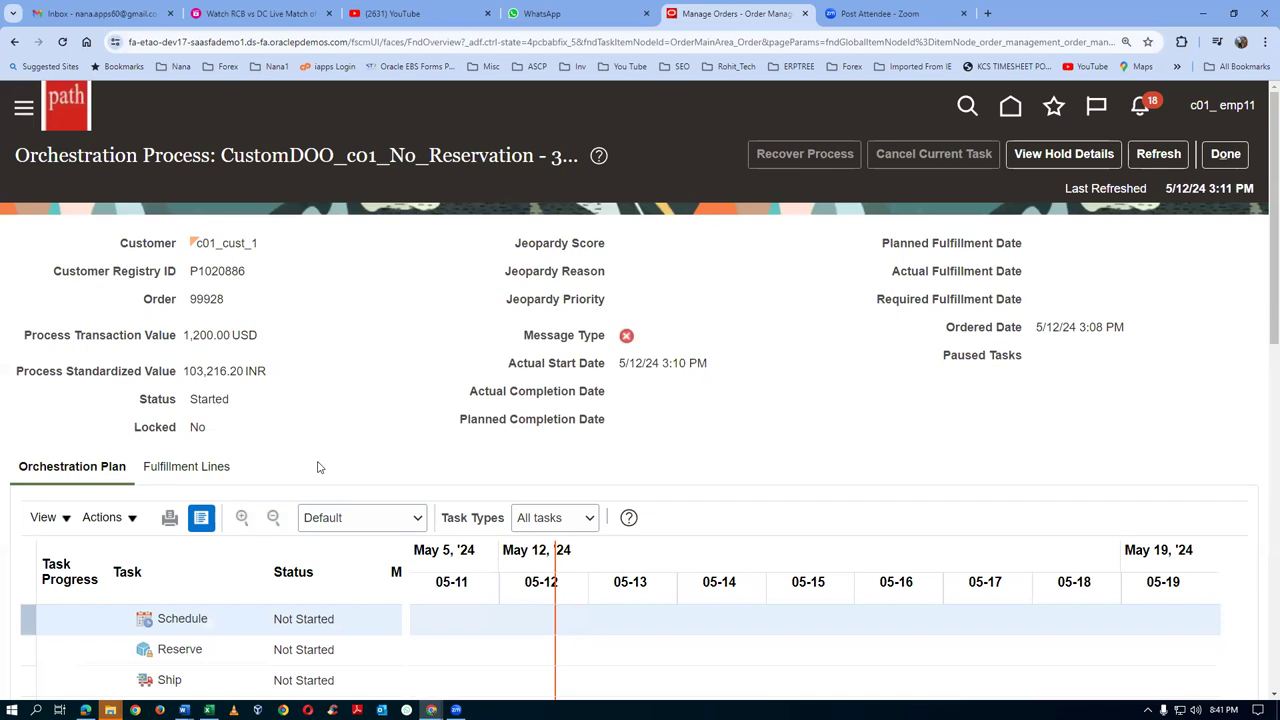
left_click(1142, 158)
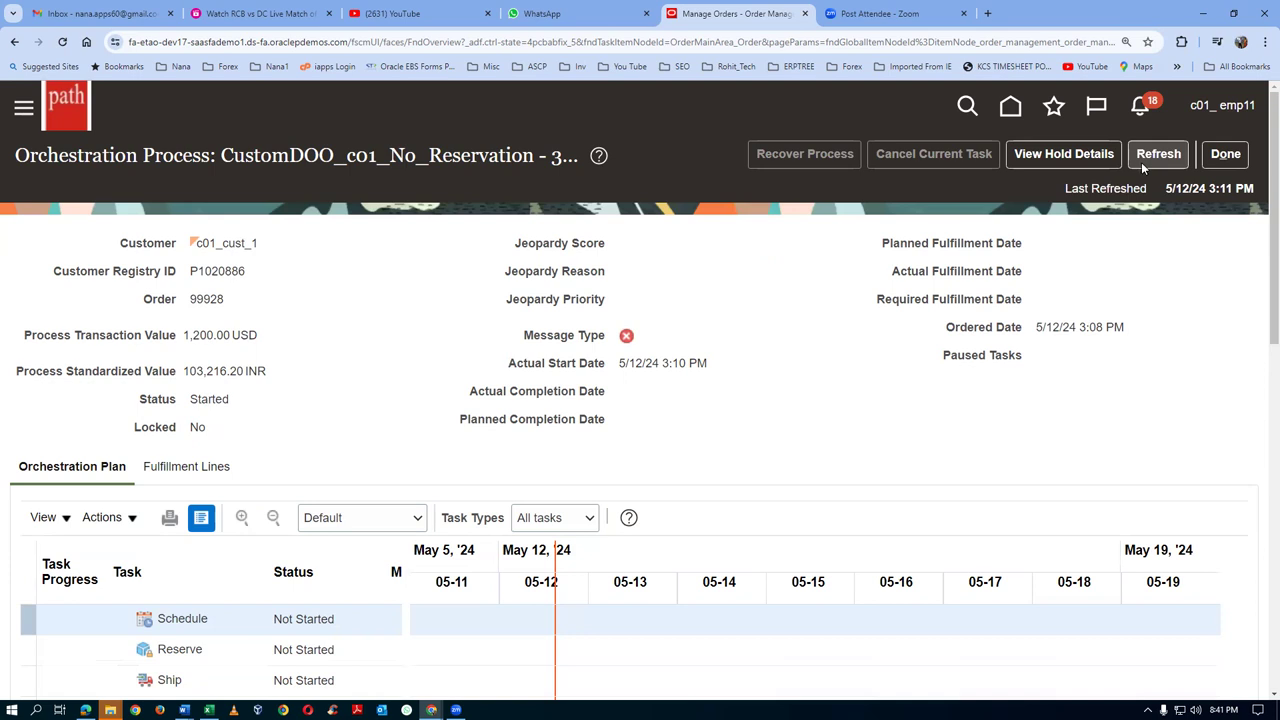
left_click(1144, 166)
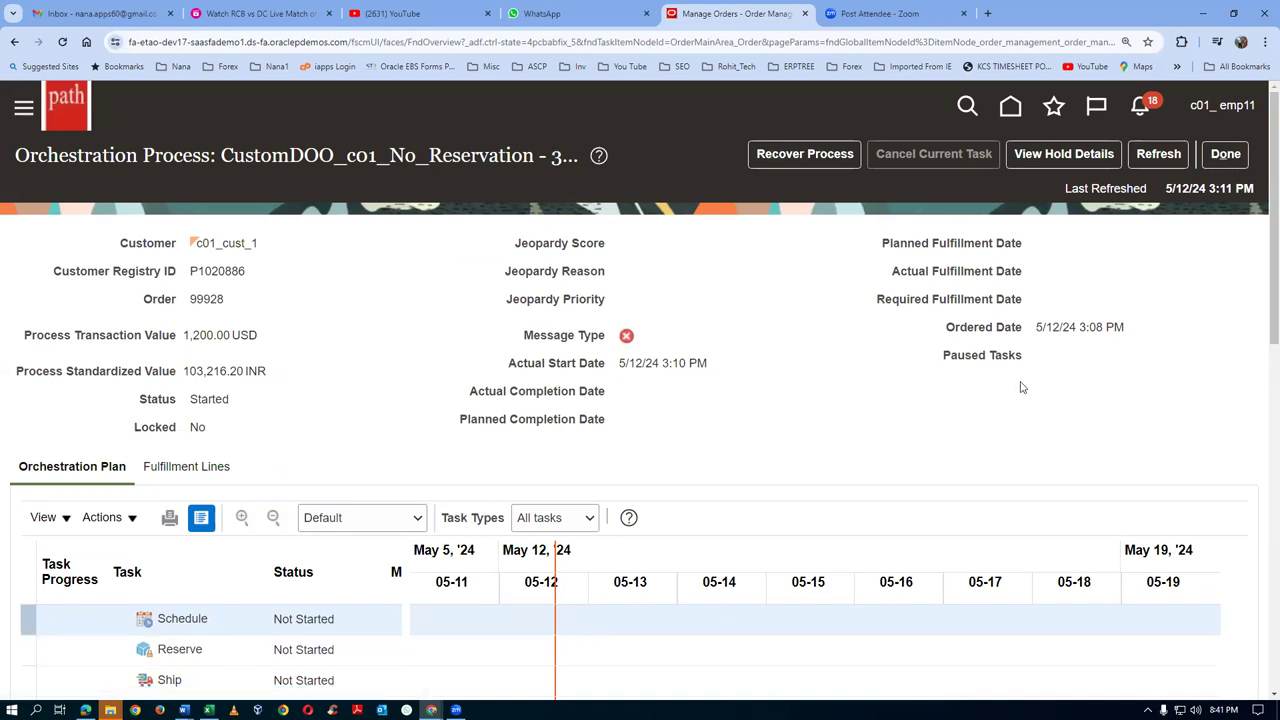
left_click(627, 338)
left_click(829, 304)
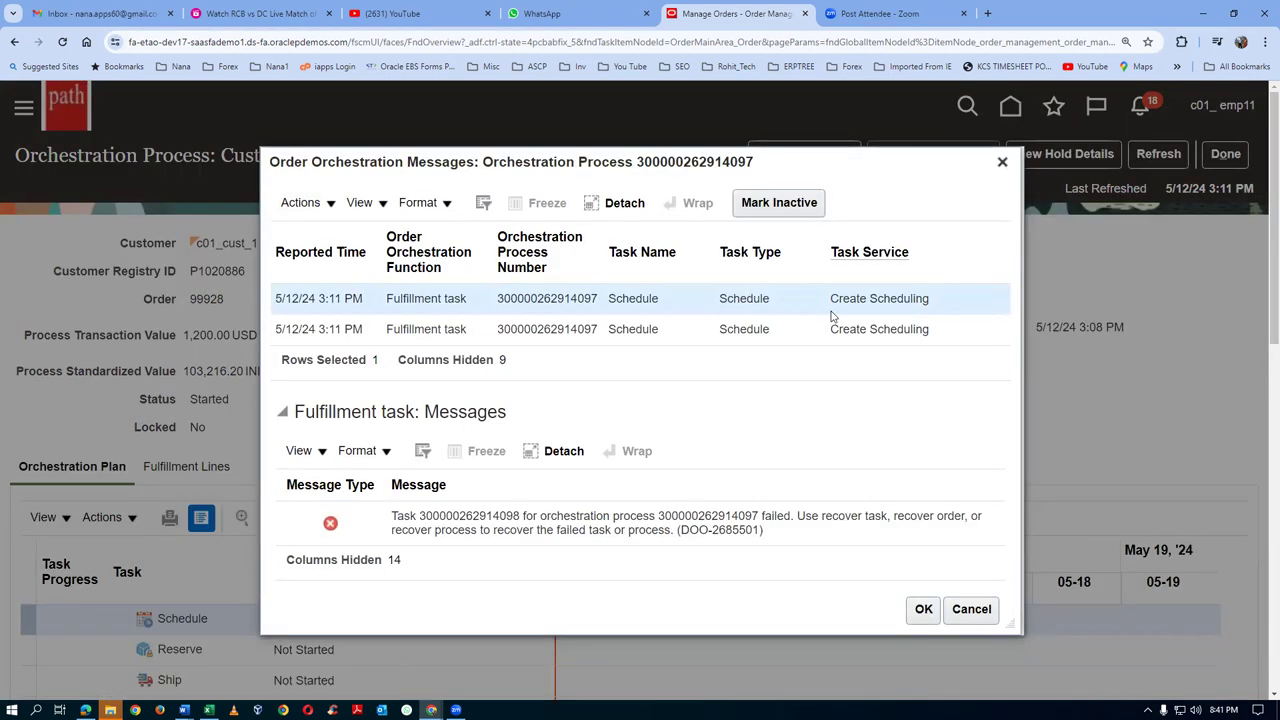
left_click(971, 609)
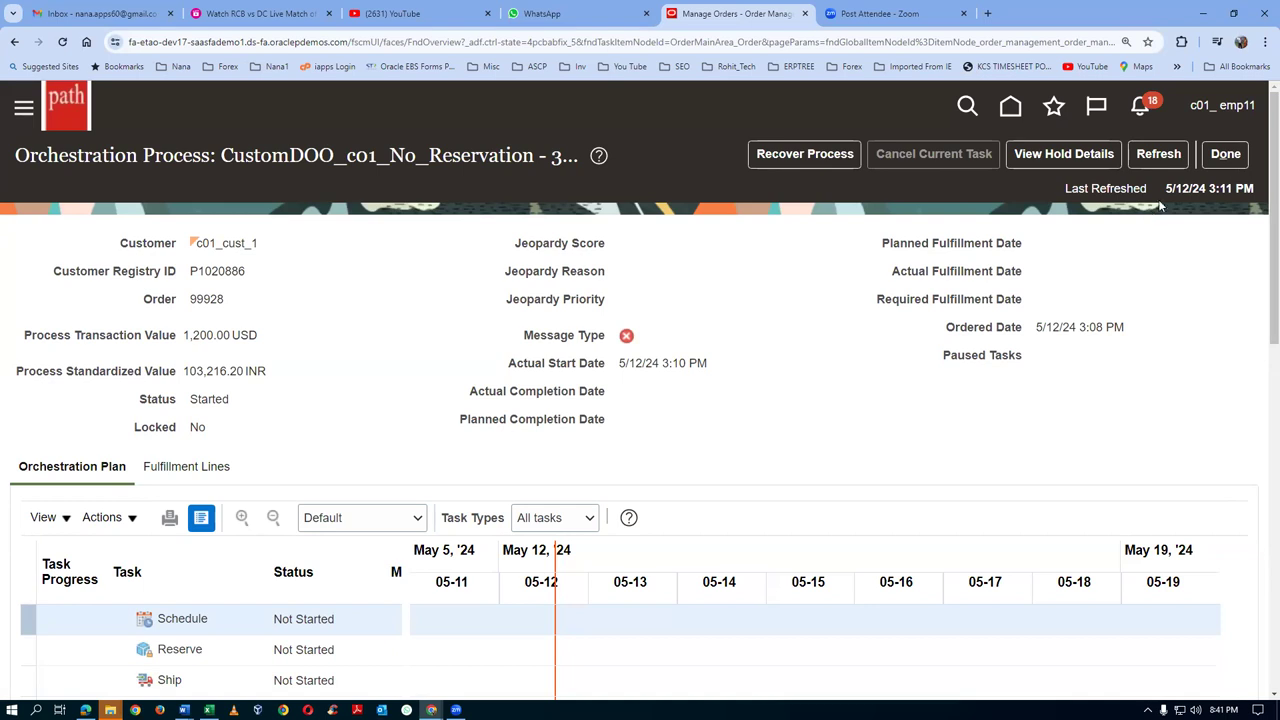
- Return to the order's fulfillment lines and open fulfillment line 1-1 for editing
left_click(1229, 155)
scroll(737, 427, "down", 1)
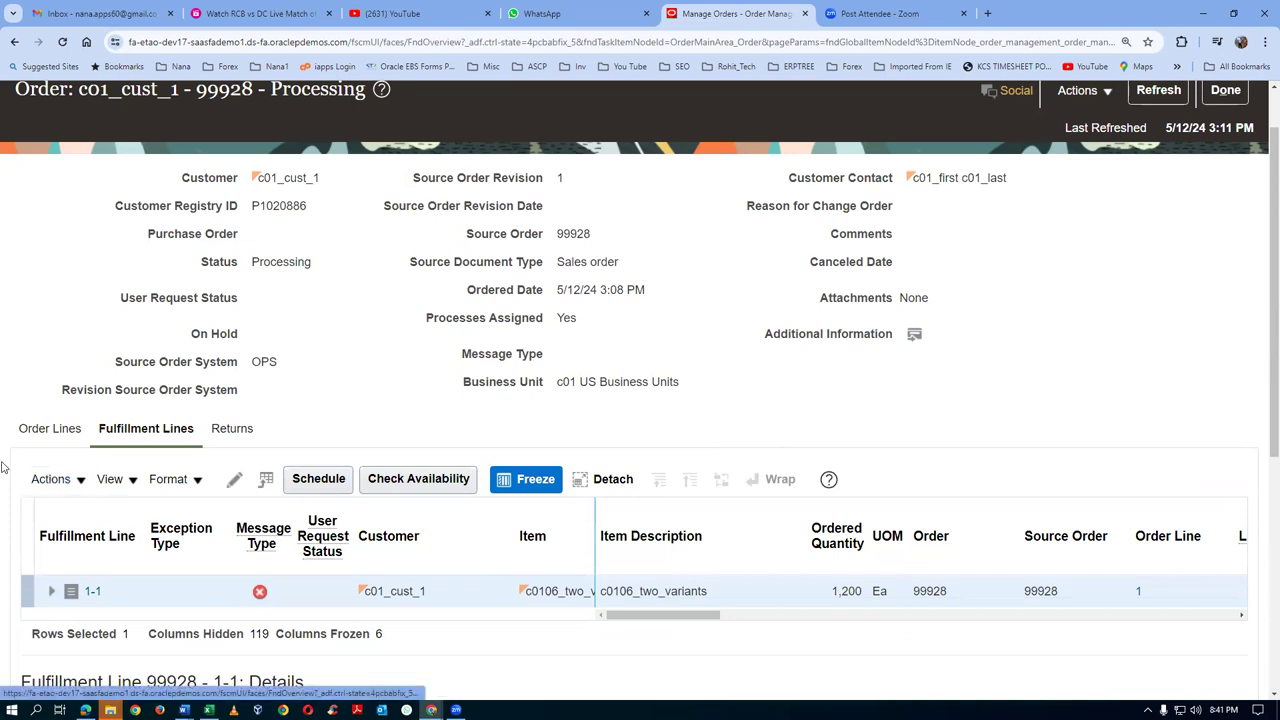
left_click(73, 480)
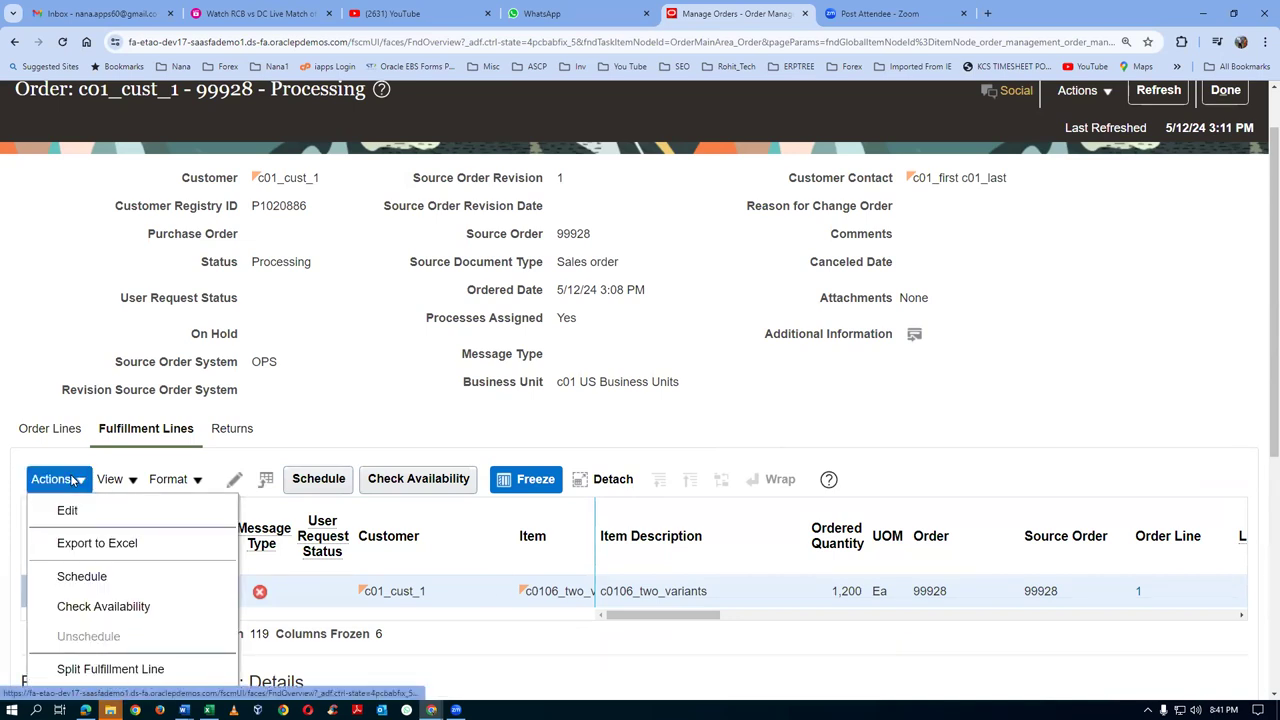
left_click(85, 511)
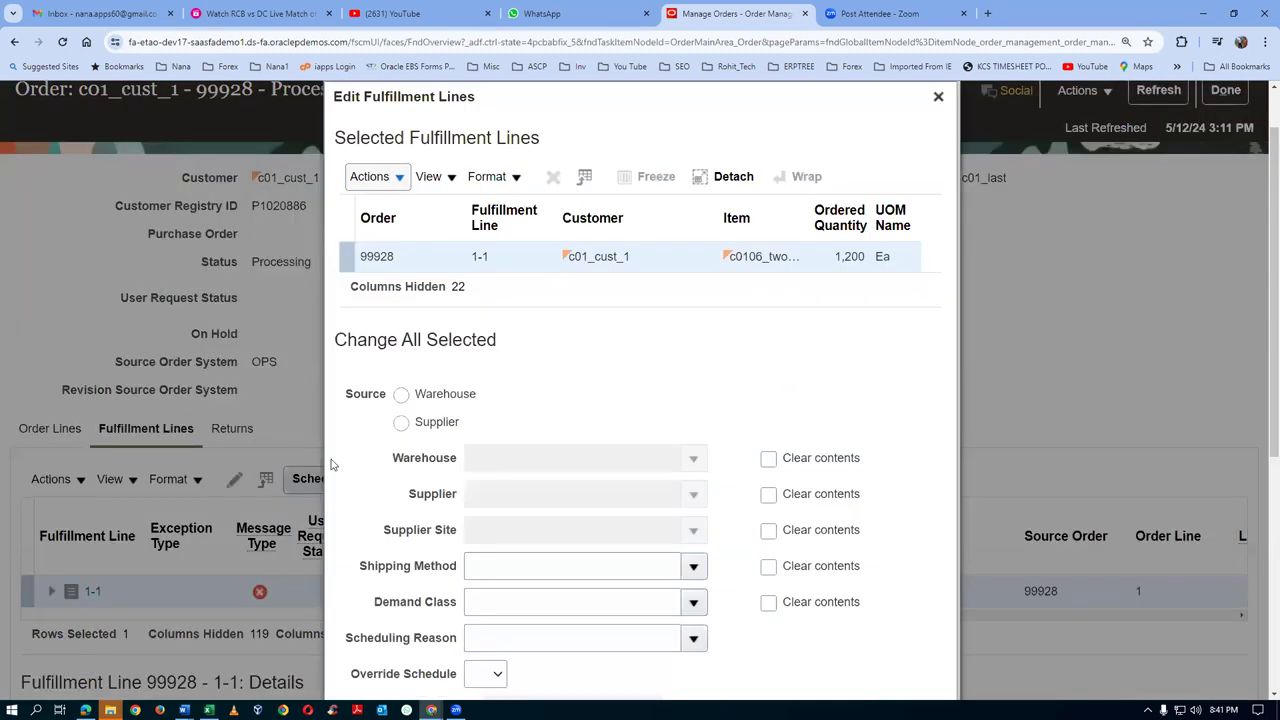
- Set the fulfillment line's source to warehouse C011 and mark the shipping method's contents to clear
left_click(401, 397)
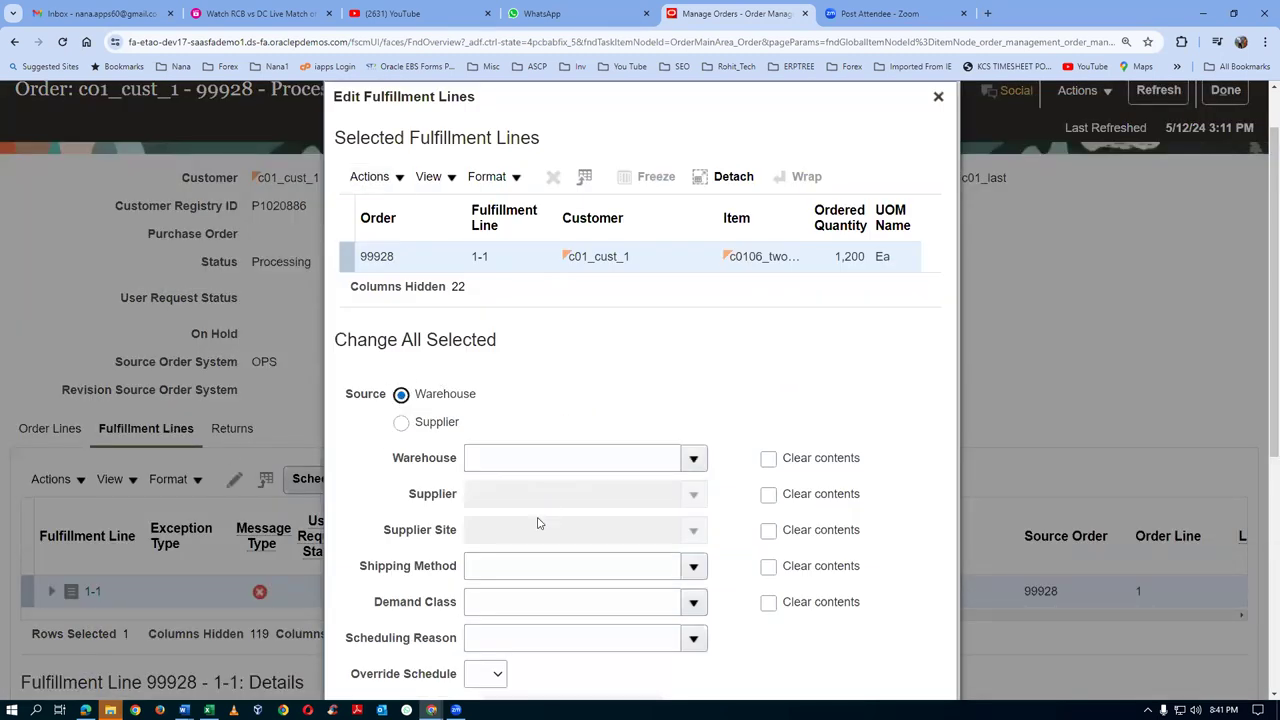
left_click(515, 464)
type("c01")
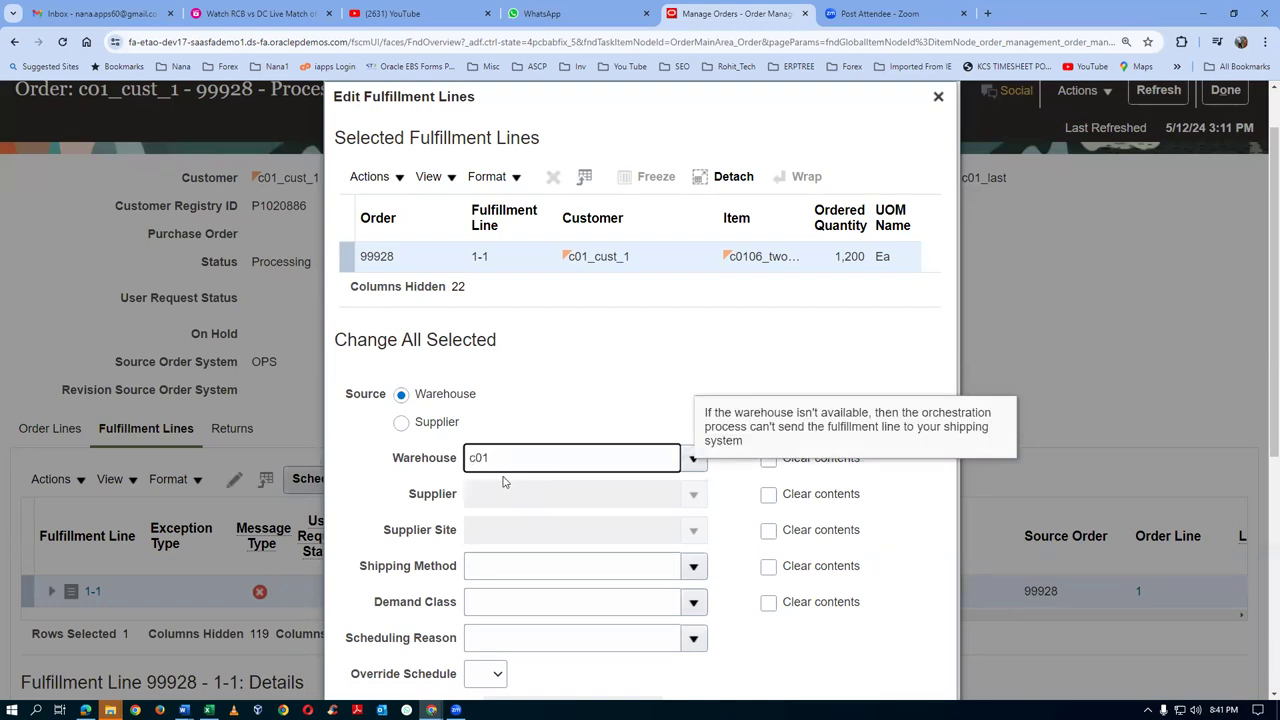
key("Tab")
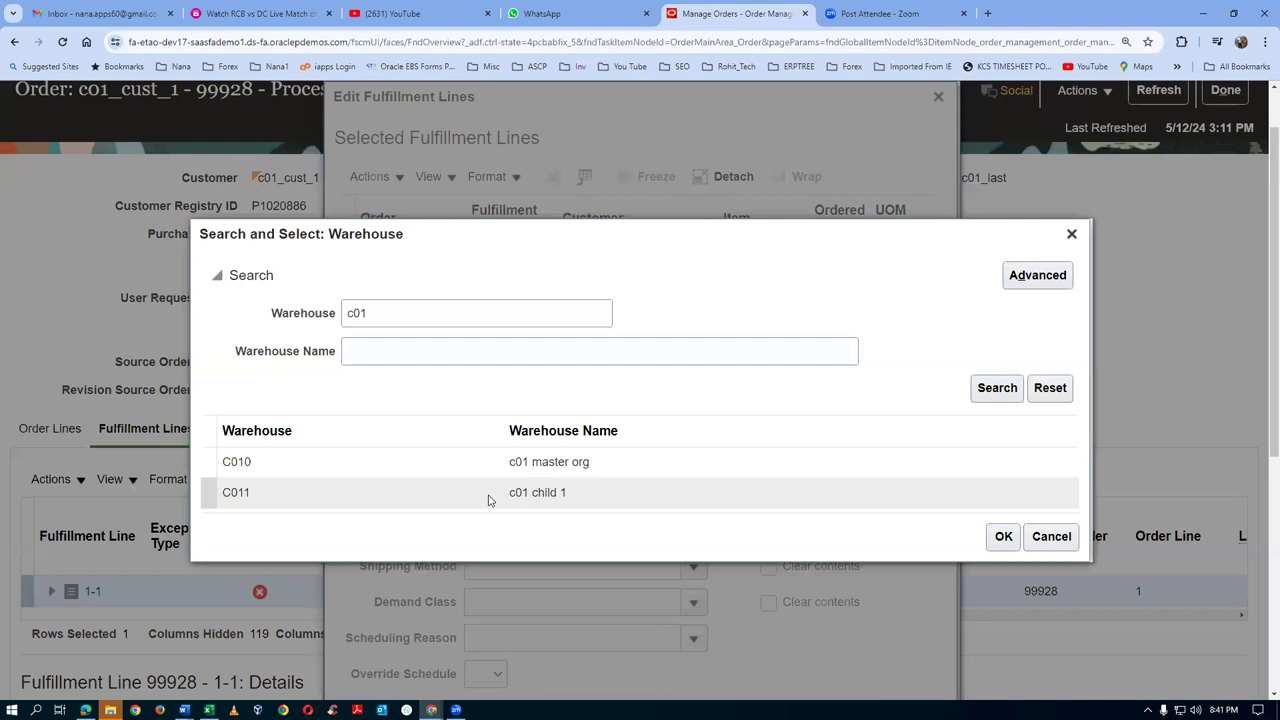
left_click(488, 494)
left_click(1004, 536)
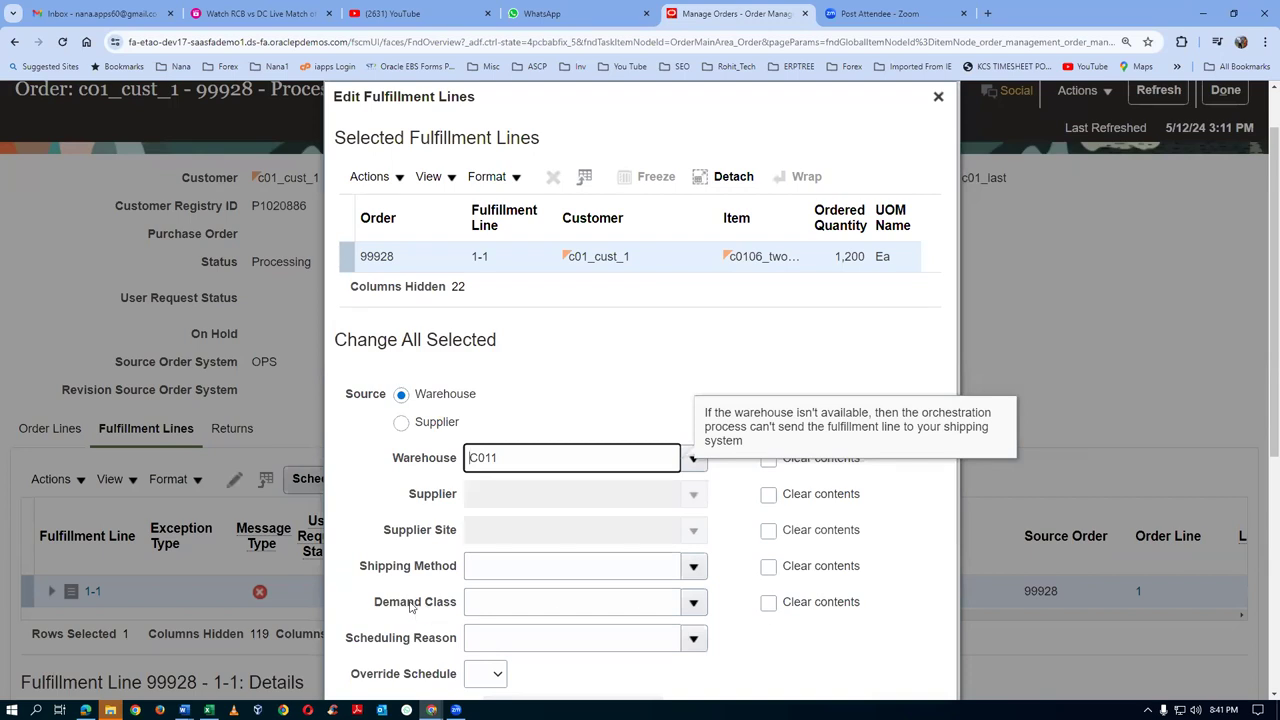
left_click(768, 566)
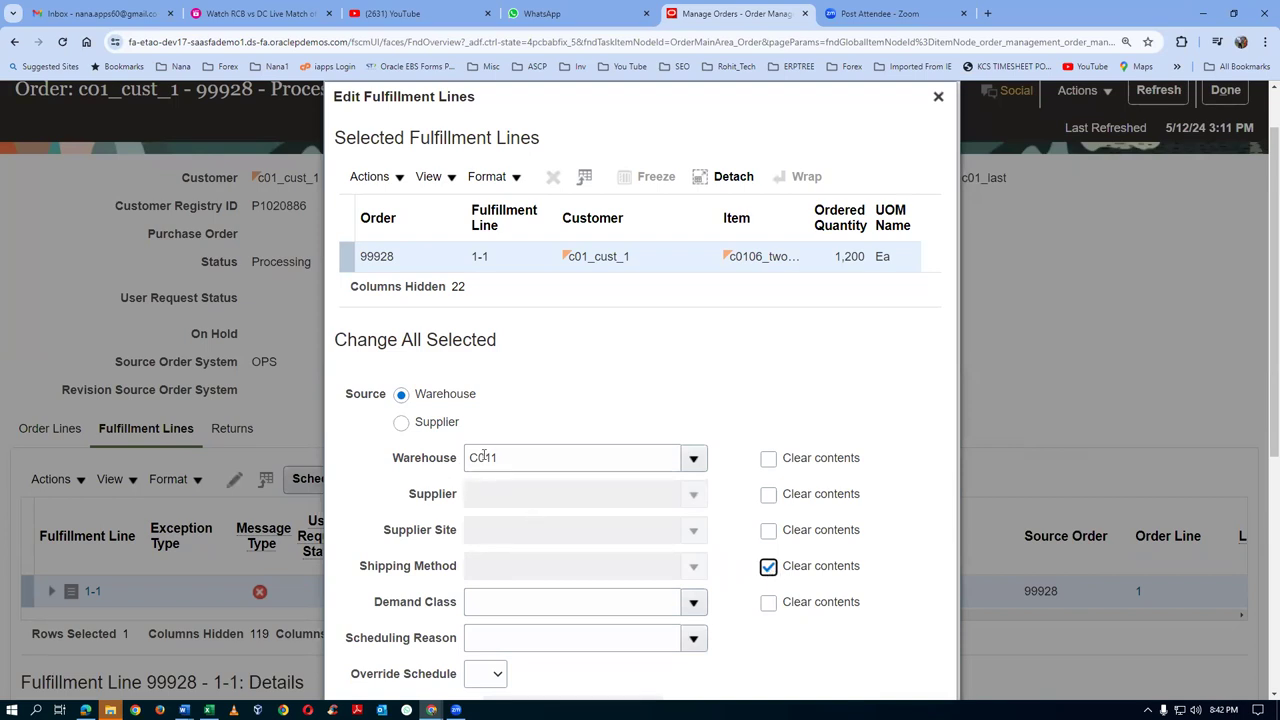
- Set Override Schedule to Yes and the scheduled ship date to 5/14/24 3:12 PM
scroll(513, 458, "down", 1)
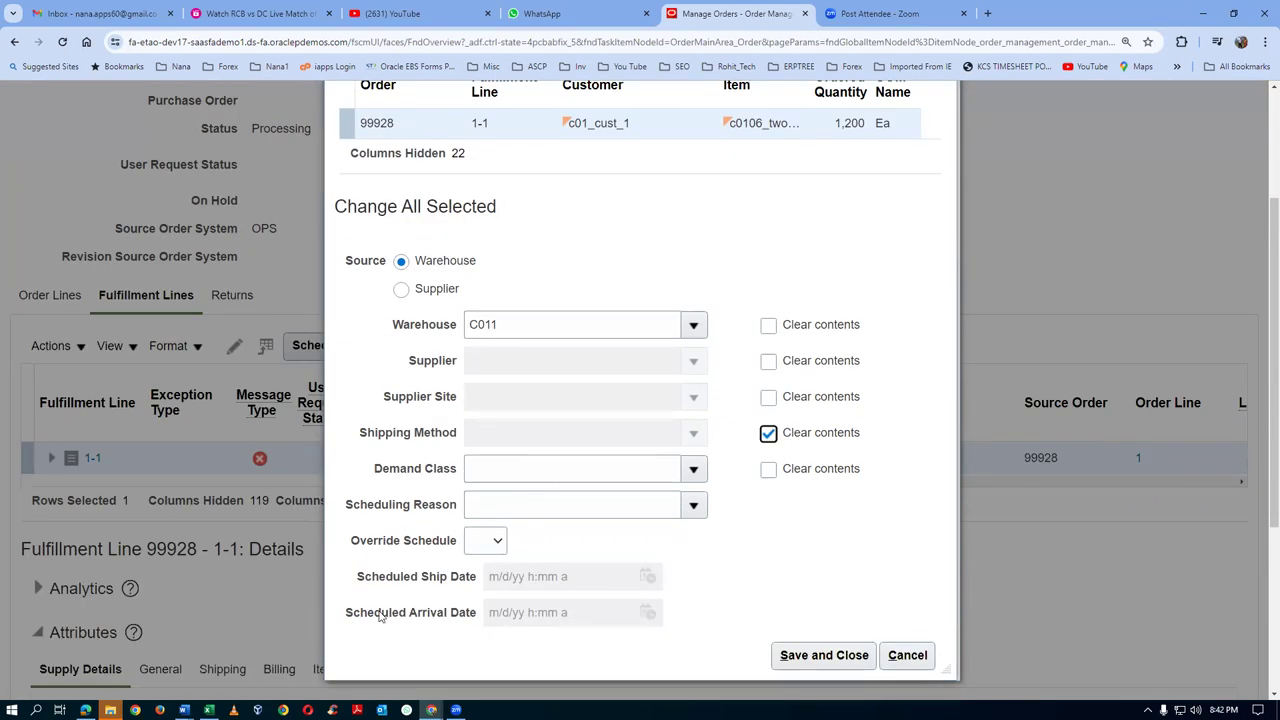
left_click(497, 541)
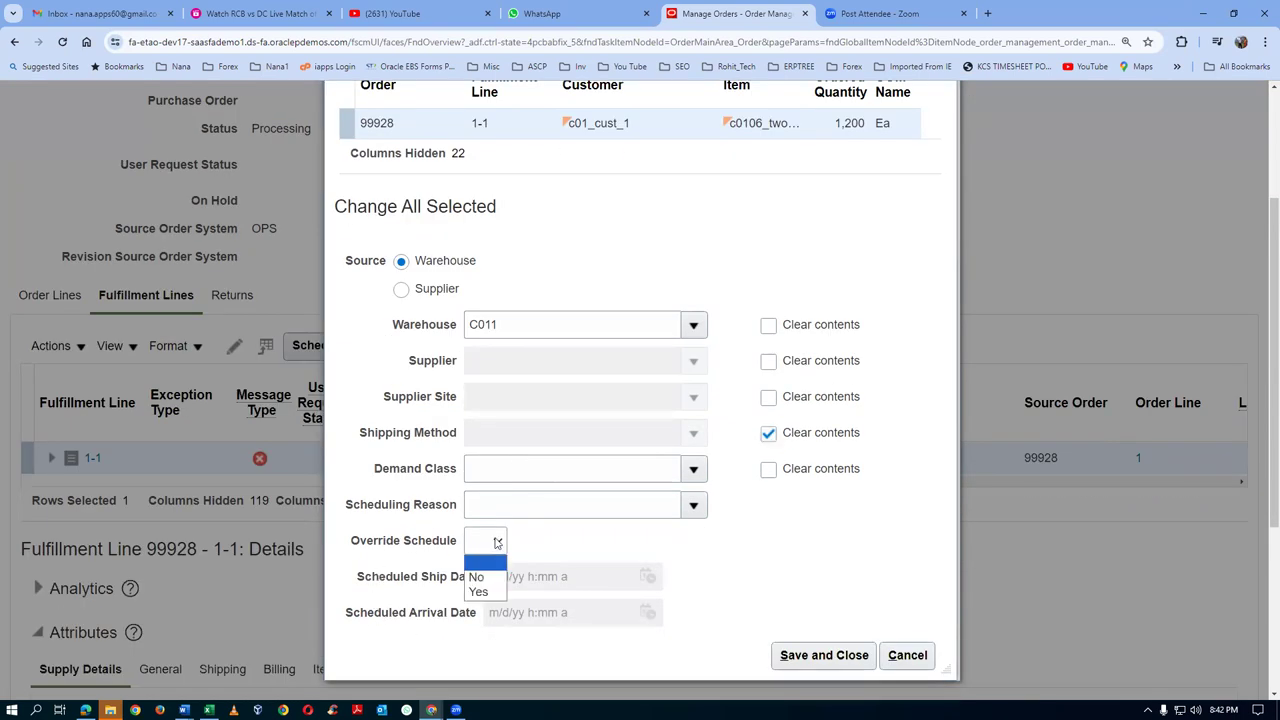
left_click(478, 593)
left_click(650, 576)
left_click(648, 577)
left_click(748, 373)
left_click(855, 536)
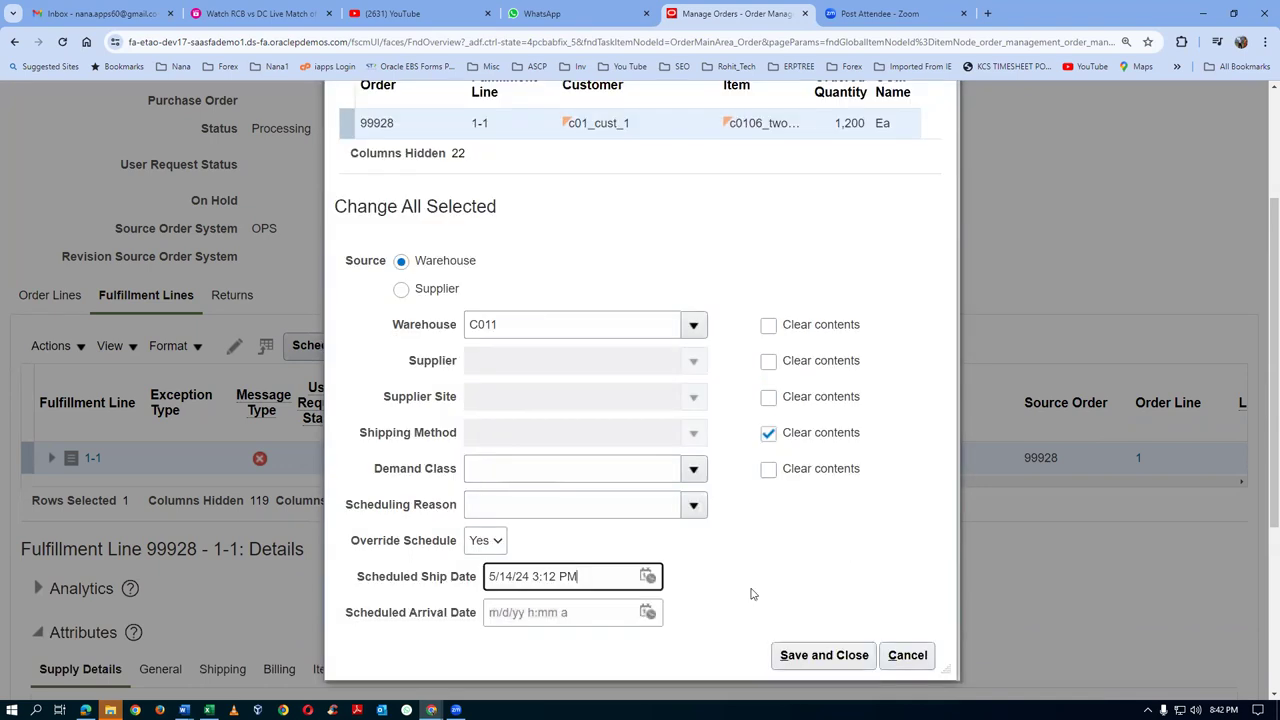
- Set the scheduled arrival date to 5/24/24 3:12 PM and save the fulfillment line changes
left_click(648, 613)
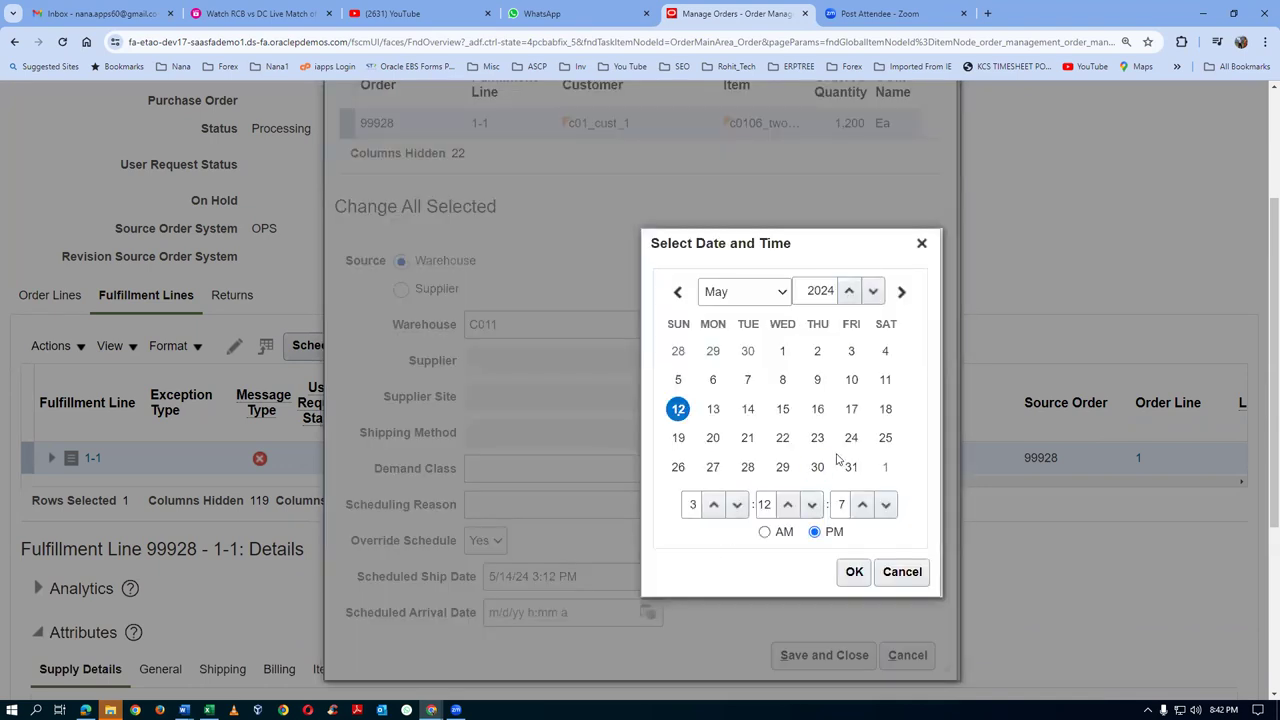
left_click(851, 448)
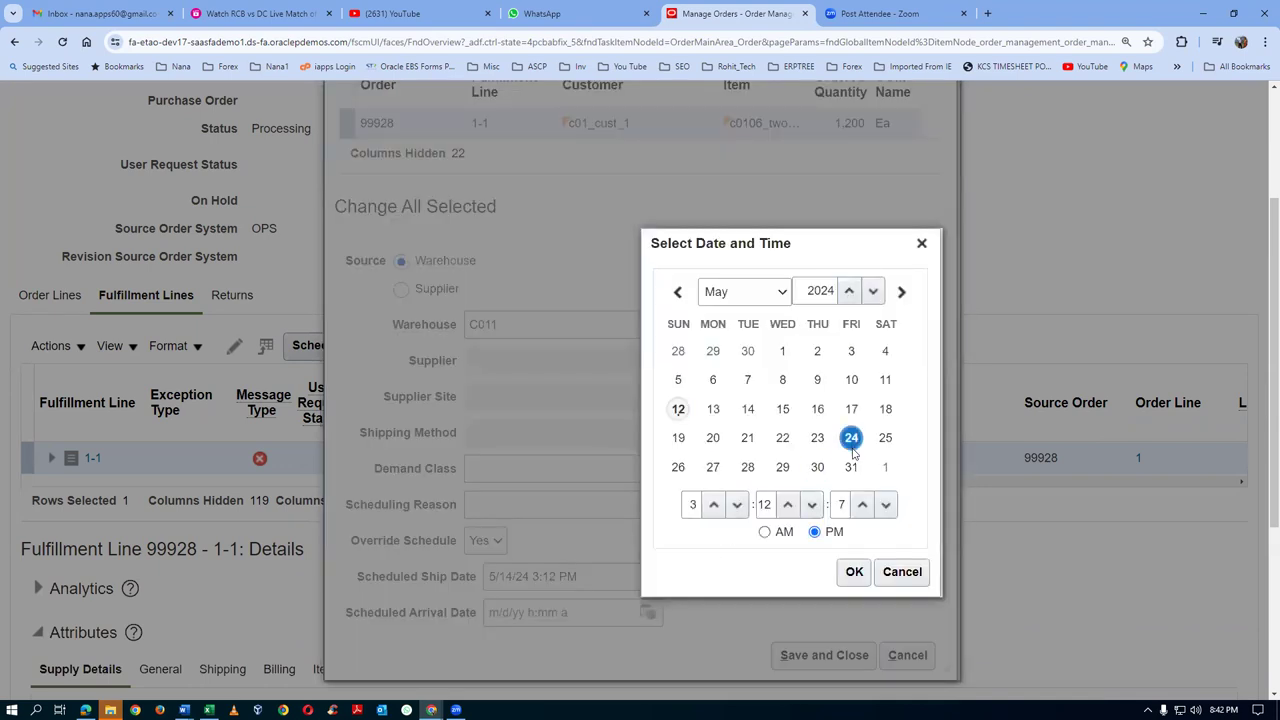
left_click(854, 571)
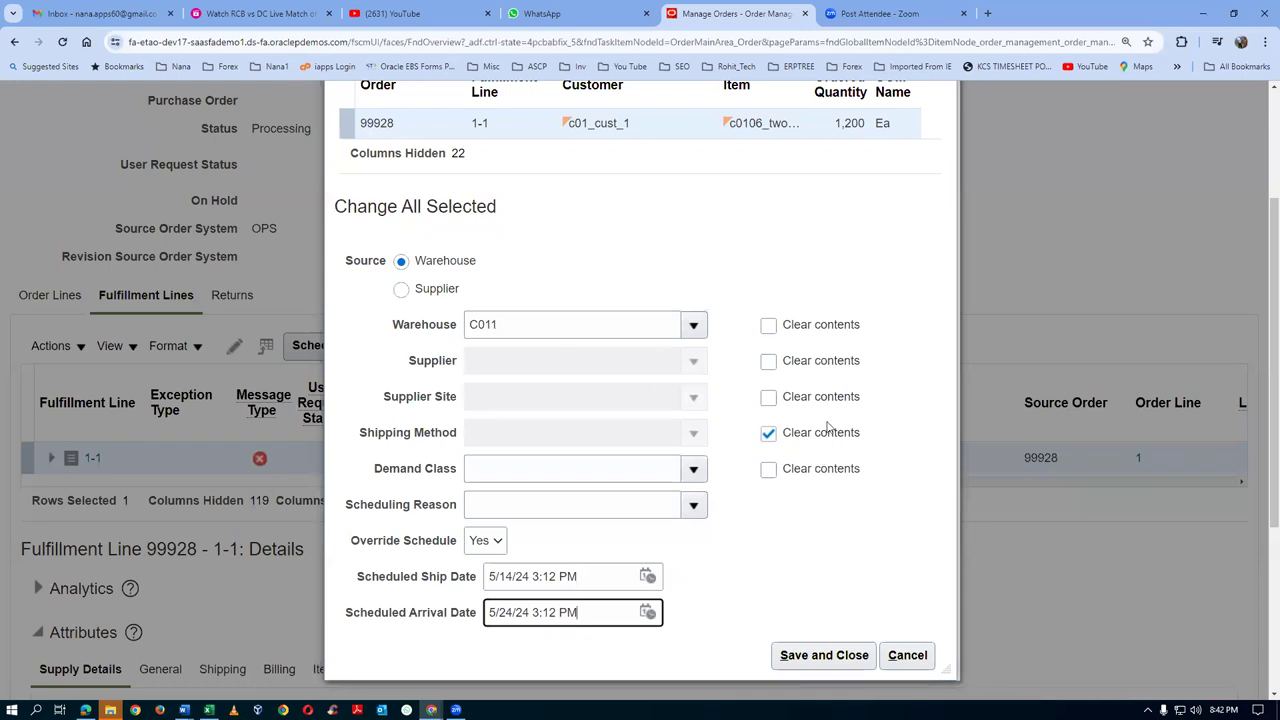
left_click(808, 654)
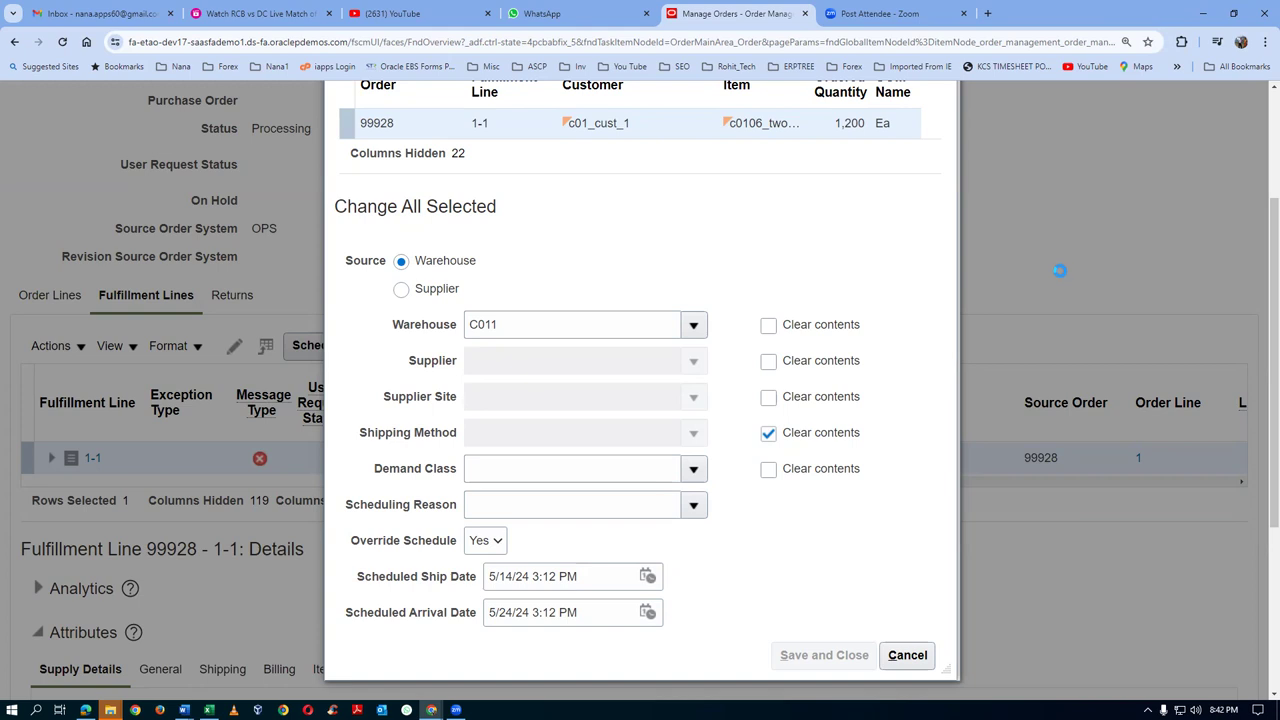
left_click(868, 600)
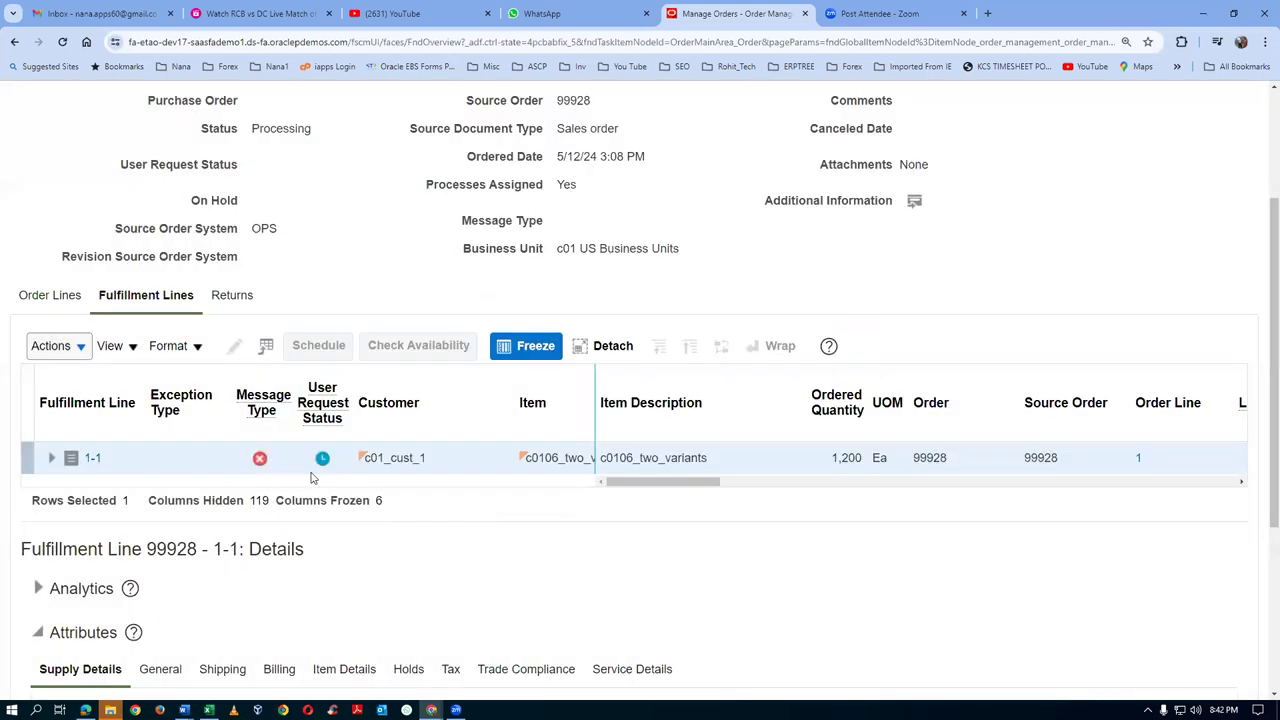
- Refresh the order repeatedly until the user request on fulfillment line 1-1 finishes processing
scroll(1047, 258, "up", 2)
scroll(1047, 258, "up", 1)
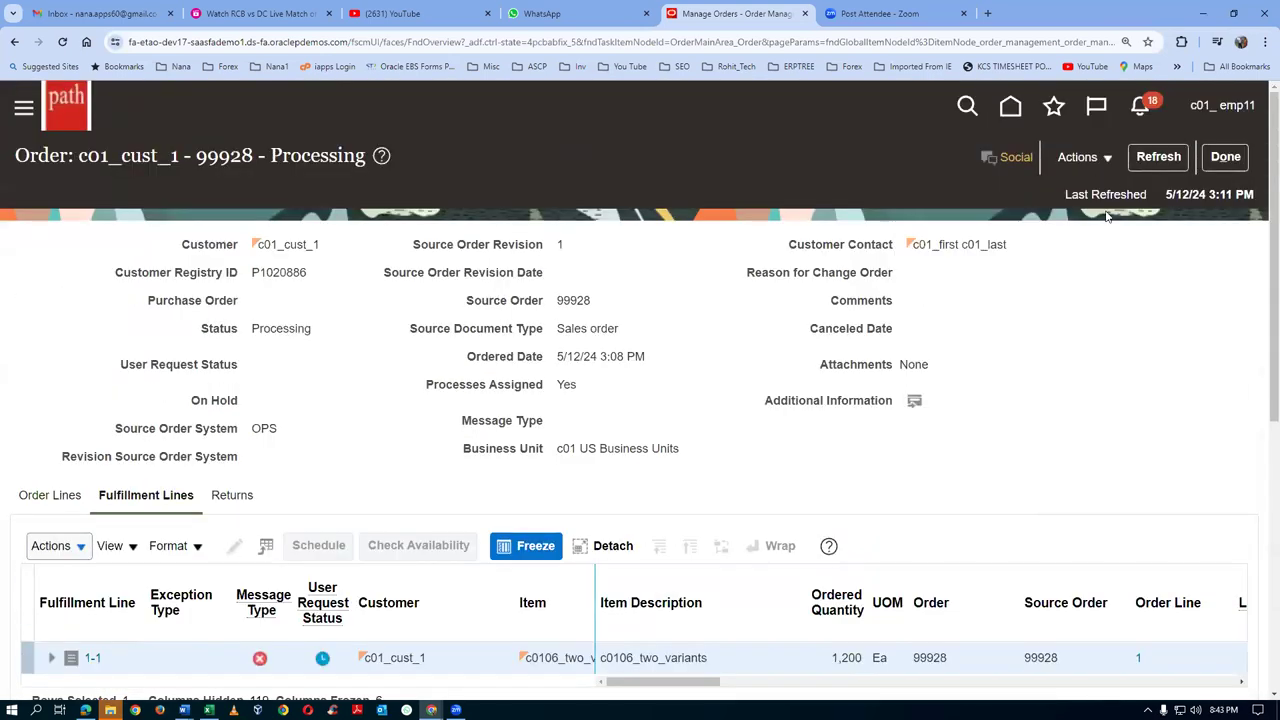
left_click(1159, 160)
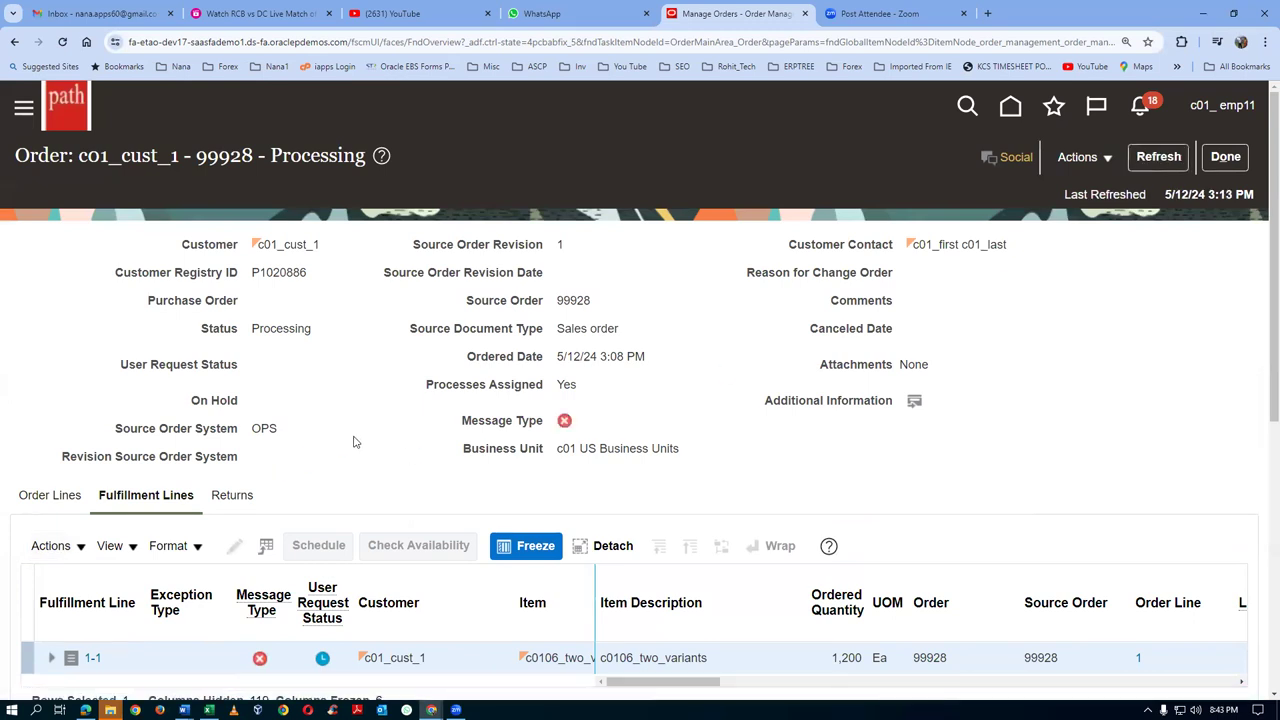
scroll(353, 441, "down", 1)
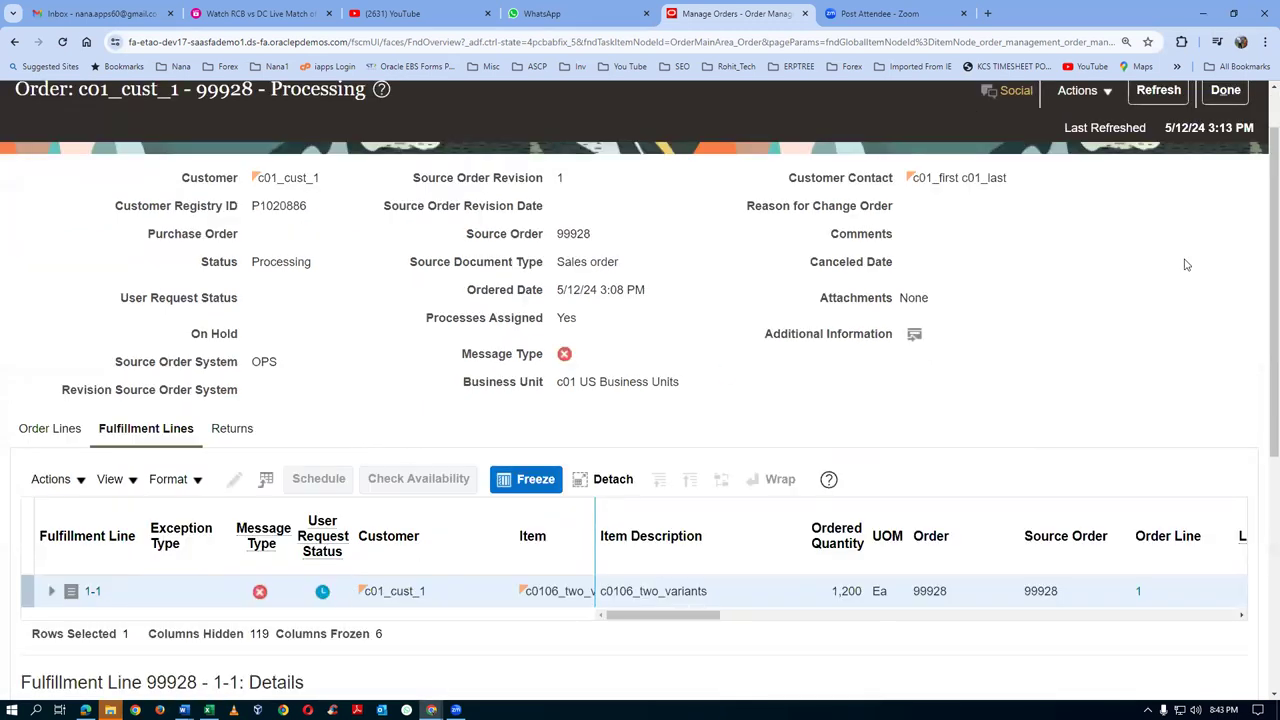
scroll(1186, 264, "up", 1)
left_click(1158, 158)
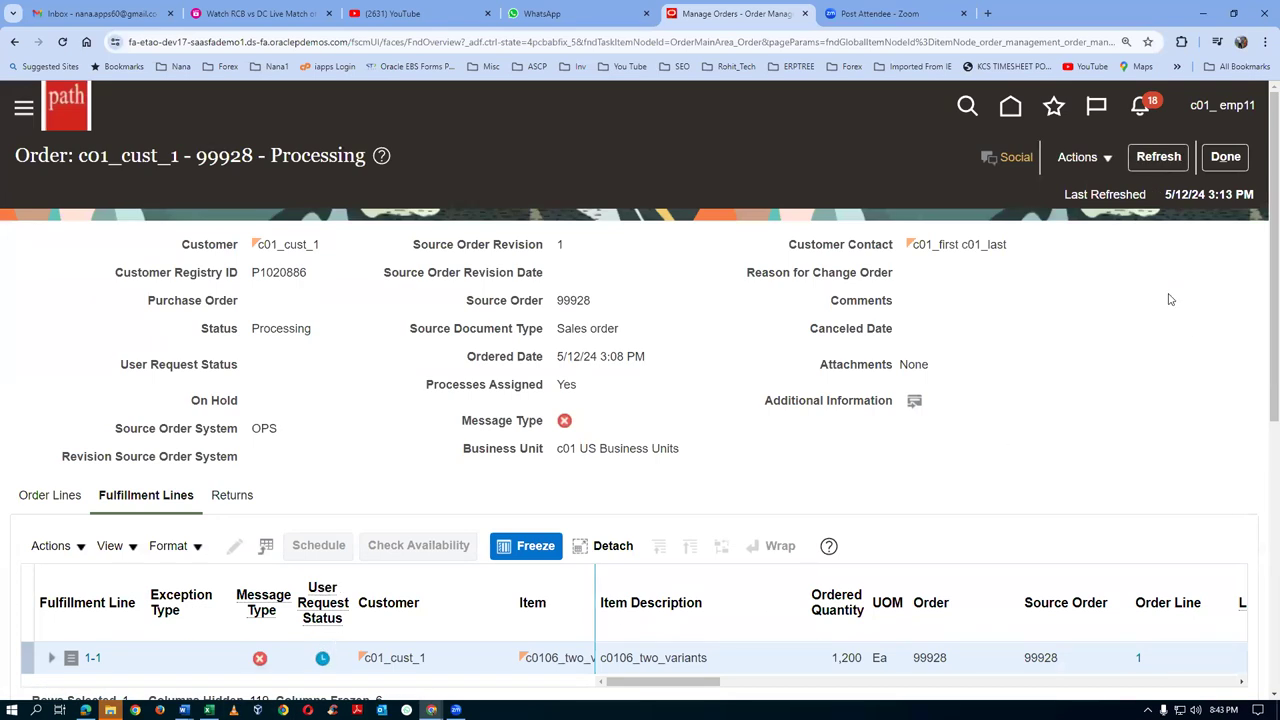
left_click(1168, 160)
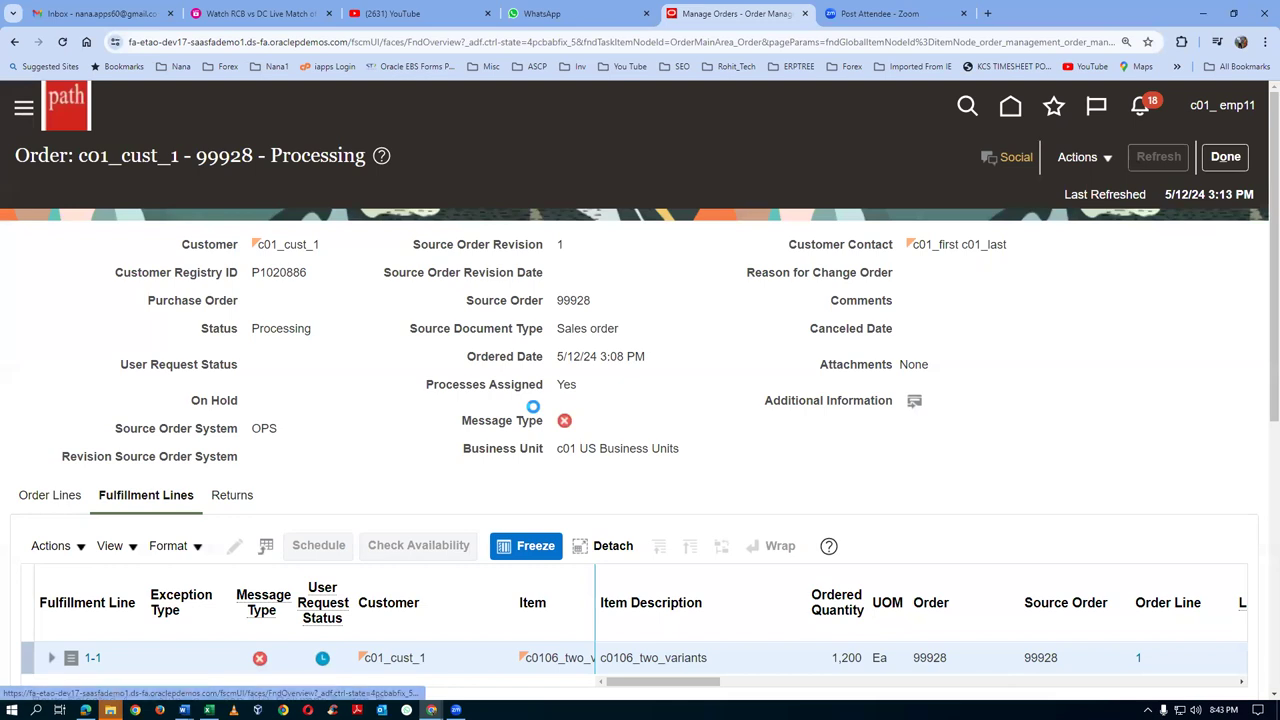
left_click(1166, 162)
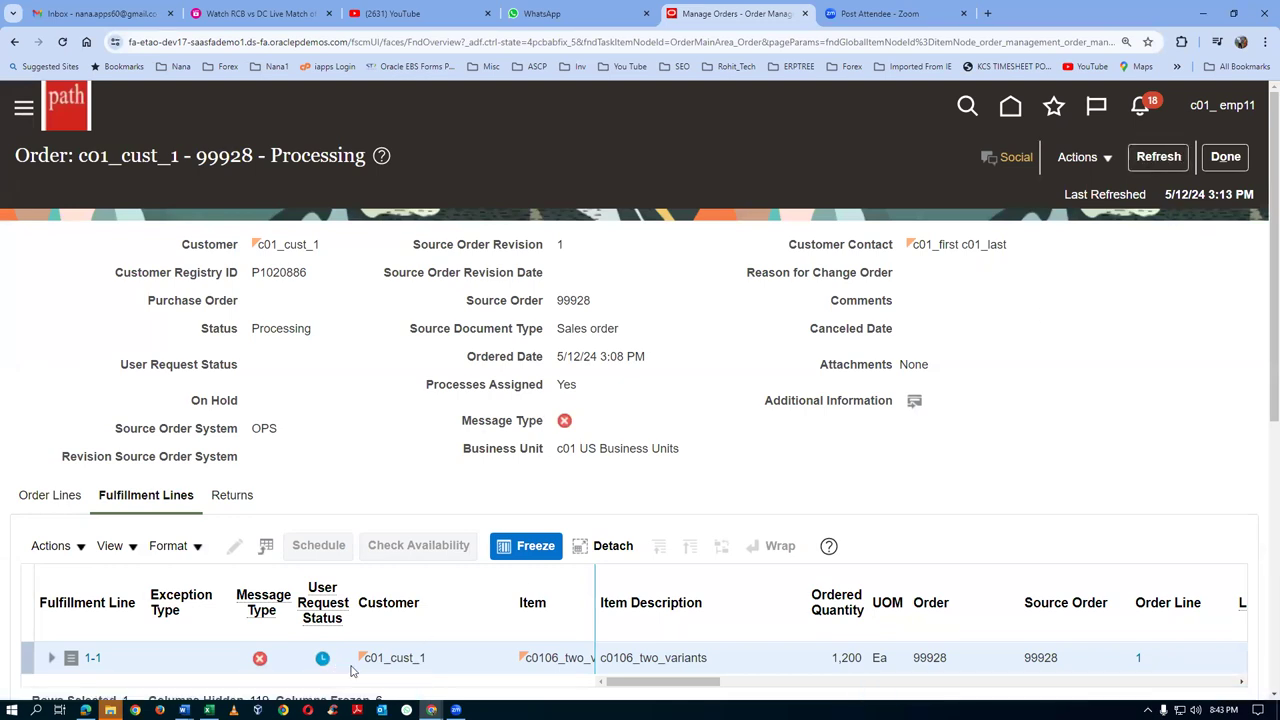
left_click(1166, 162)
left_click(1166, 162)
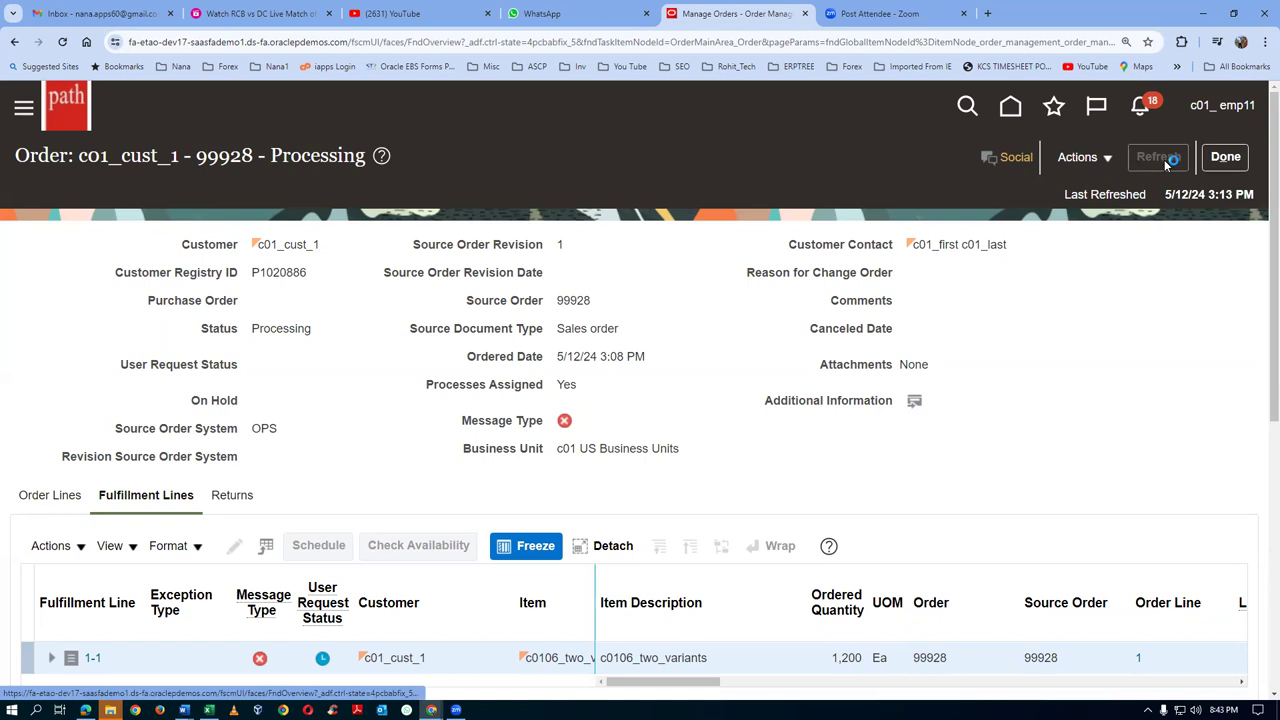
left_click(1164, 165)
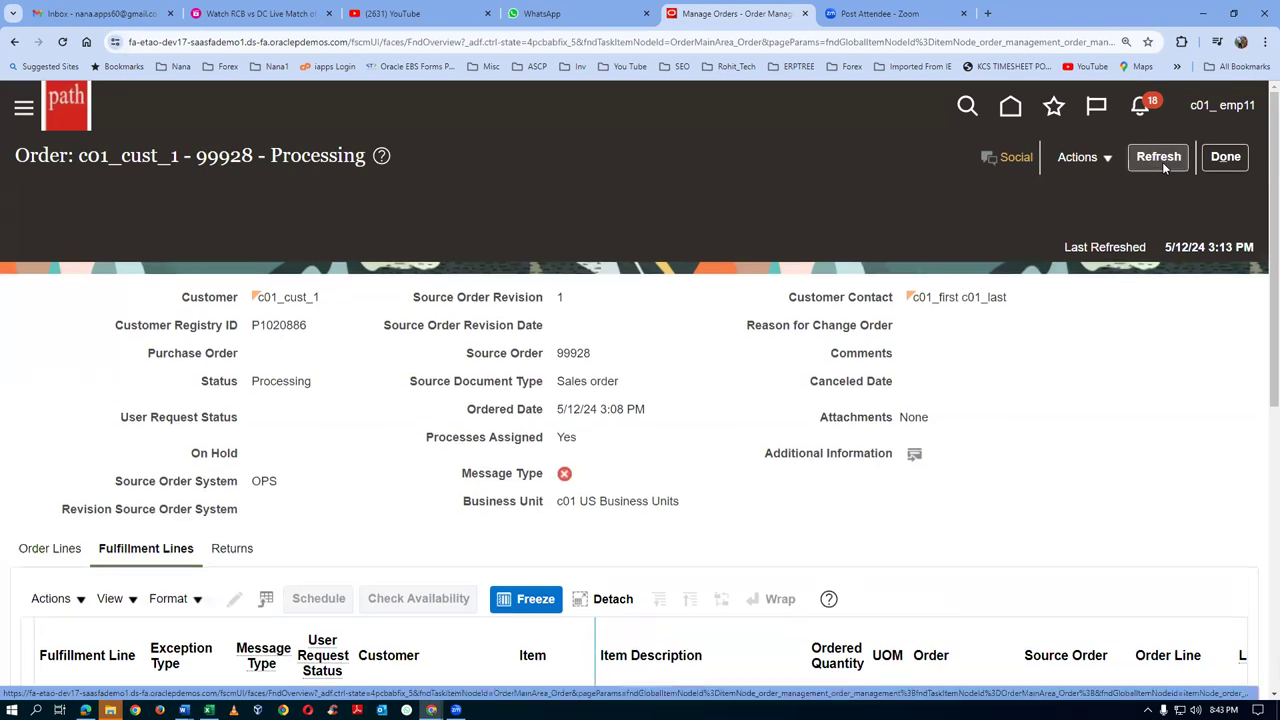
left_click(1164, 165)
left_click(1164, 165)
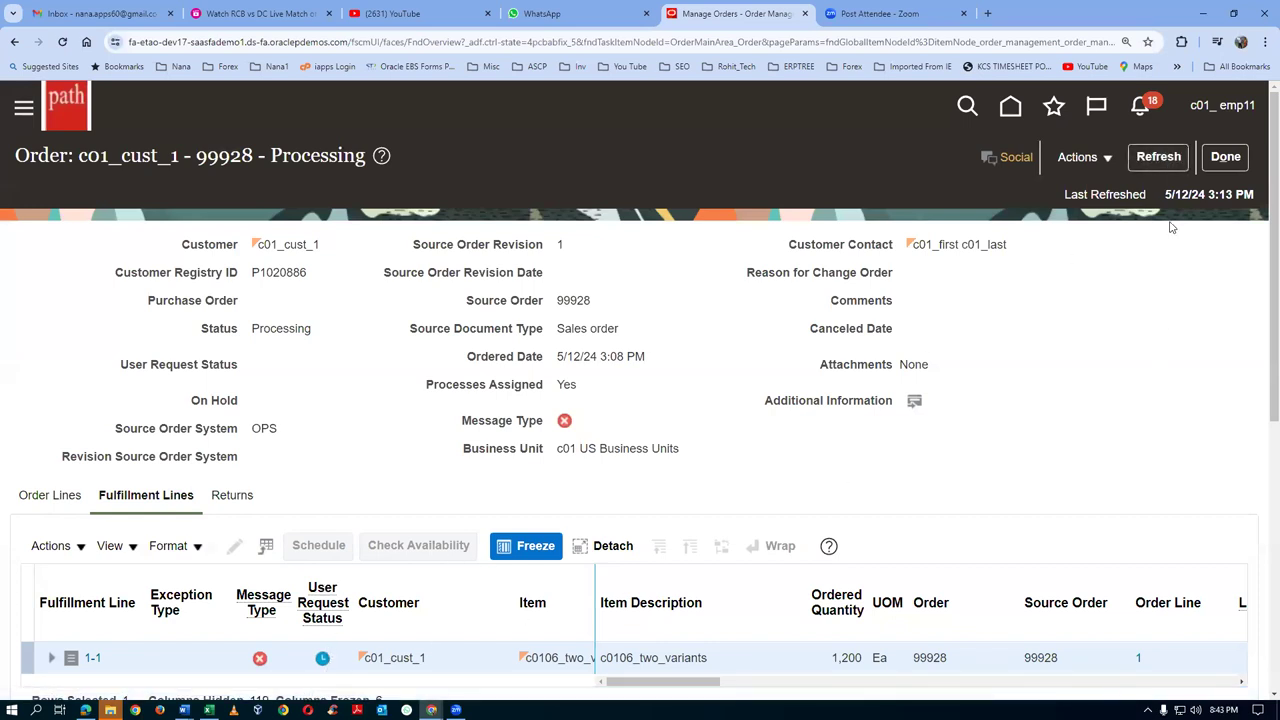
left_click(1157, 162)
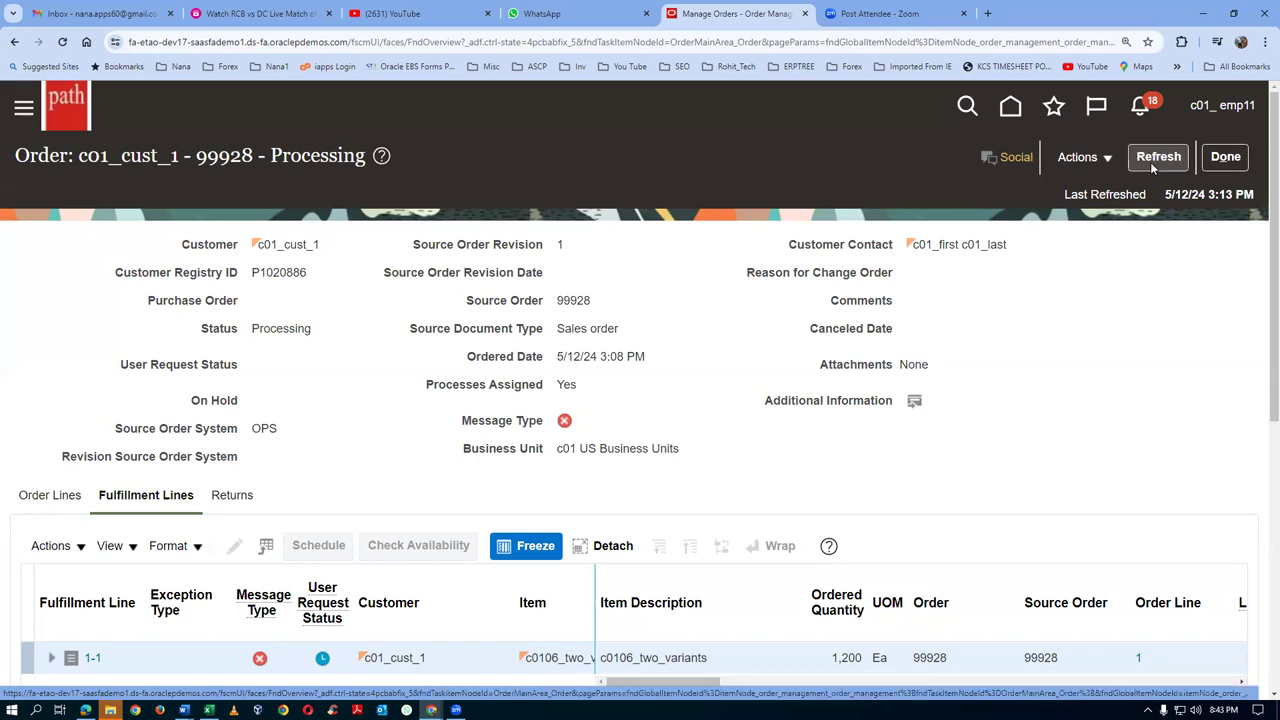
left_click(1152, 168)
left_click(1152, 168)
left_click(1152, 168)
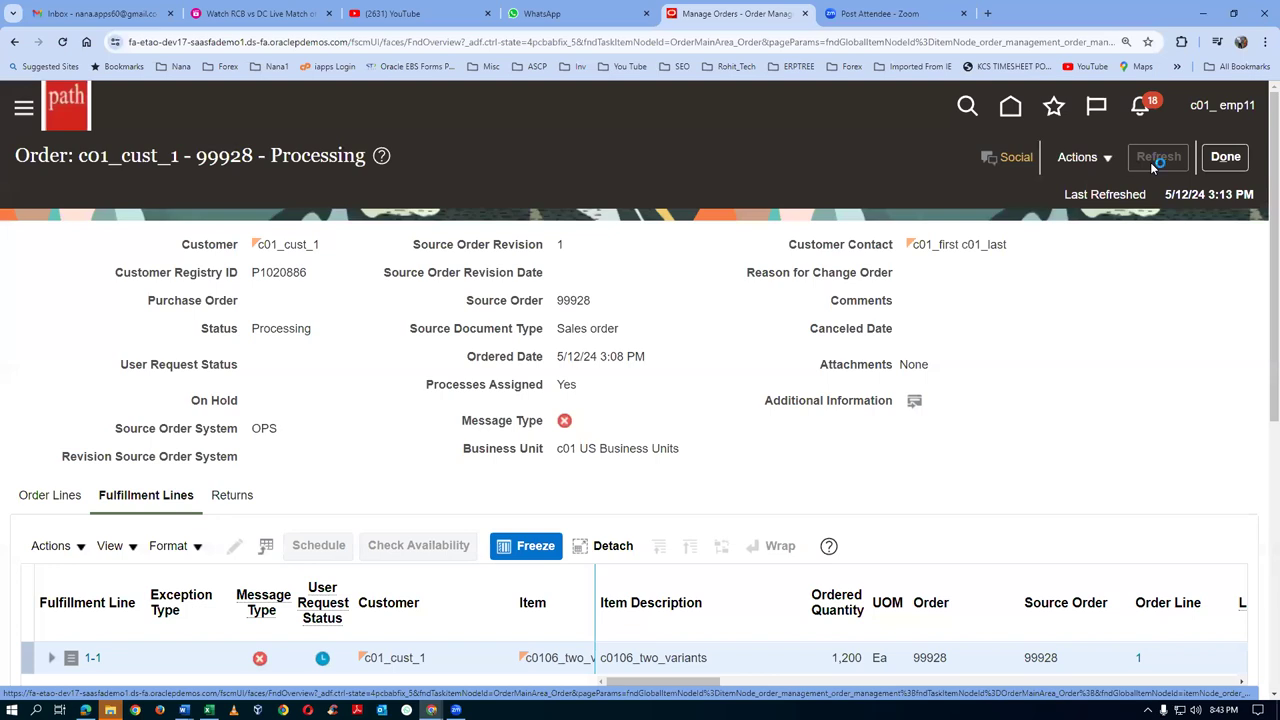
left_click(1152, 168)
left_click(1152, 168)
left_click(1152, 168)
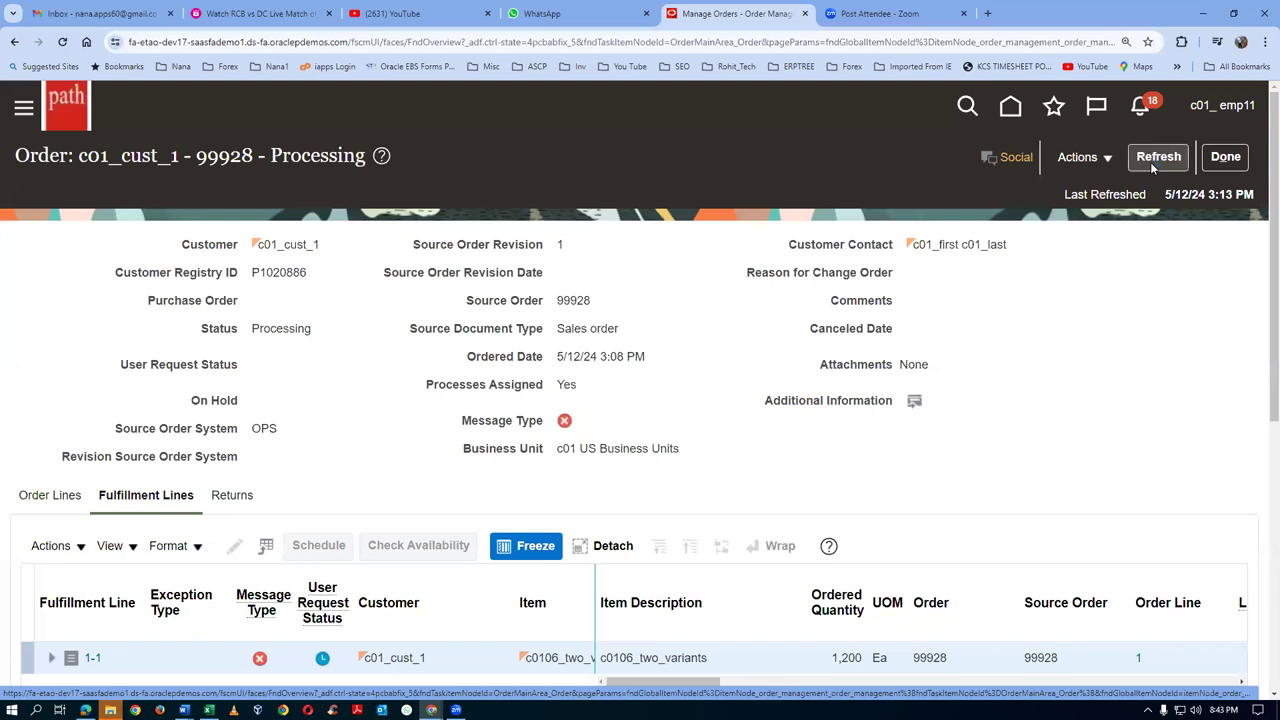
left_click(1152, 168)
left_click(1152, 165)
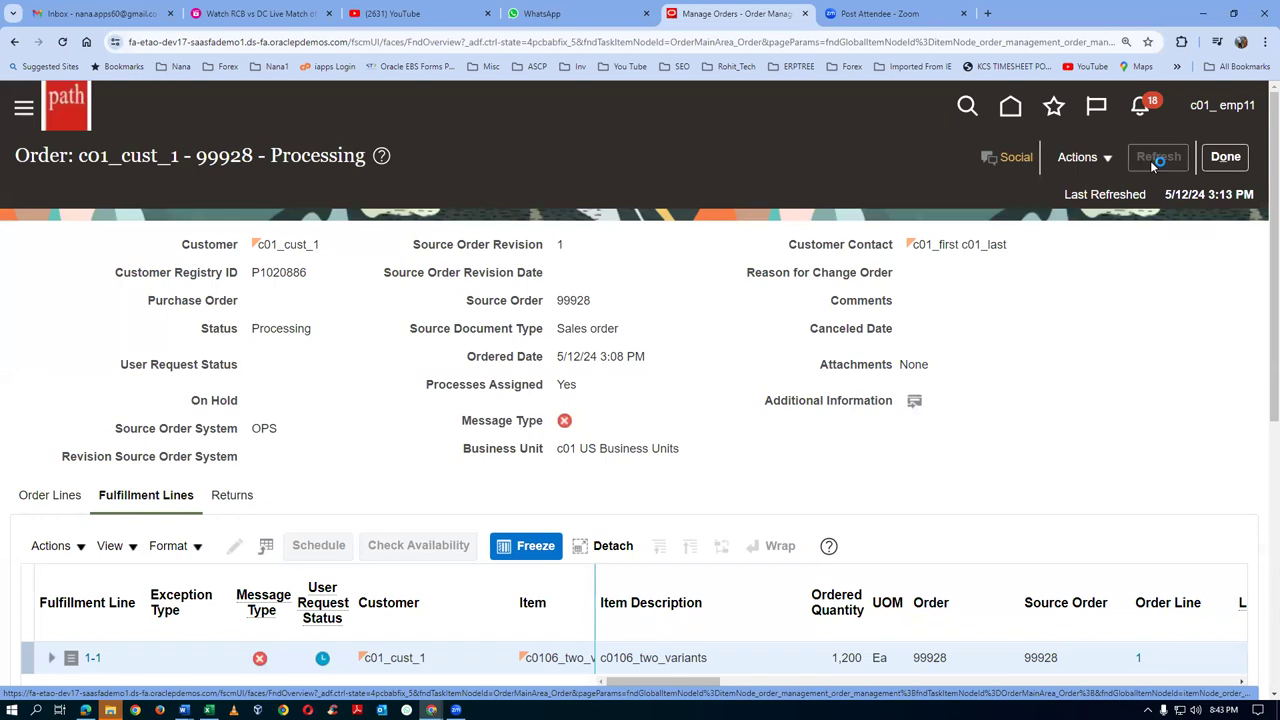
left_click(1152, 165)
left_click(1152, 165)
left_click(1152, 165)
left_click(1152, 165)
left_click(1152, 165)
left_click(1153, 164)
left_click(1153, 164)
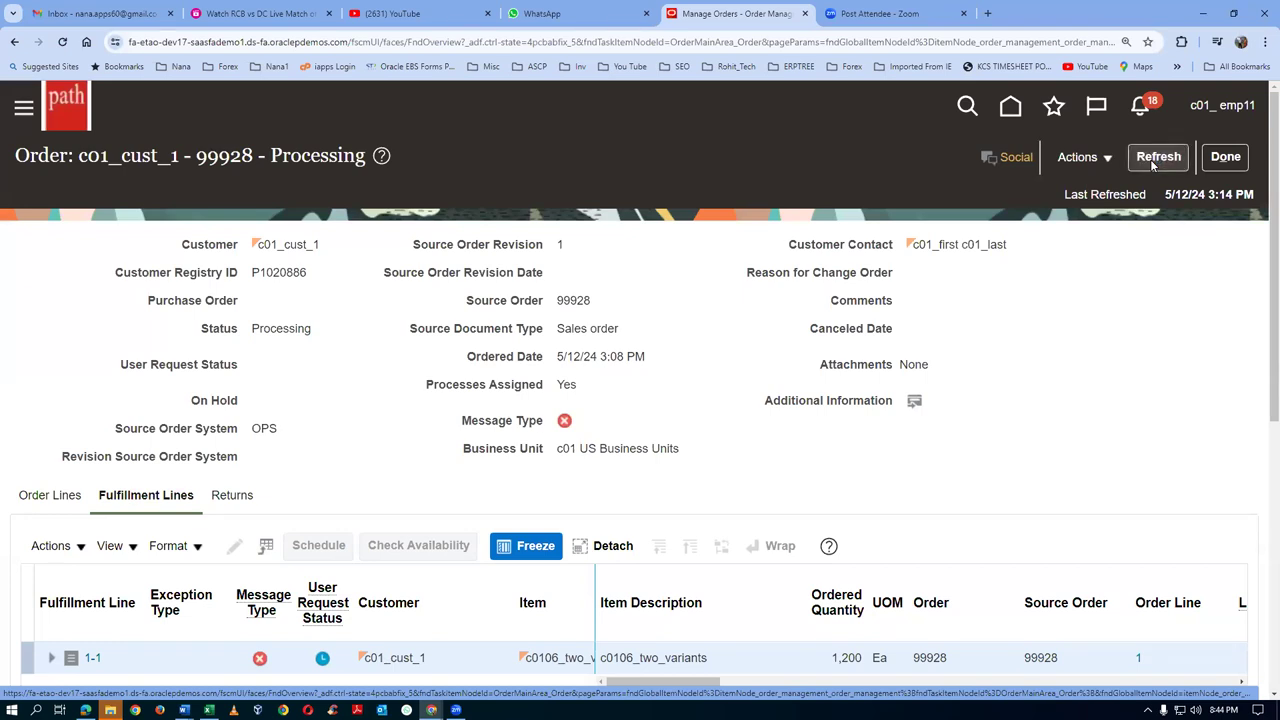
left_click(1153, 164)
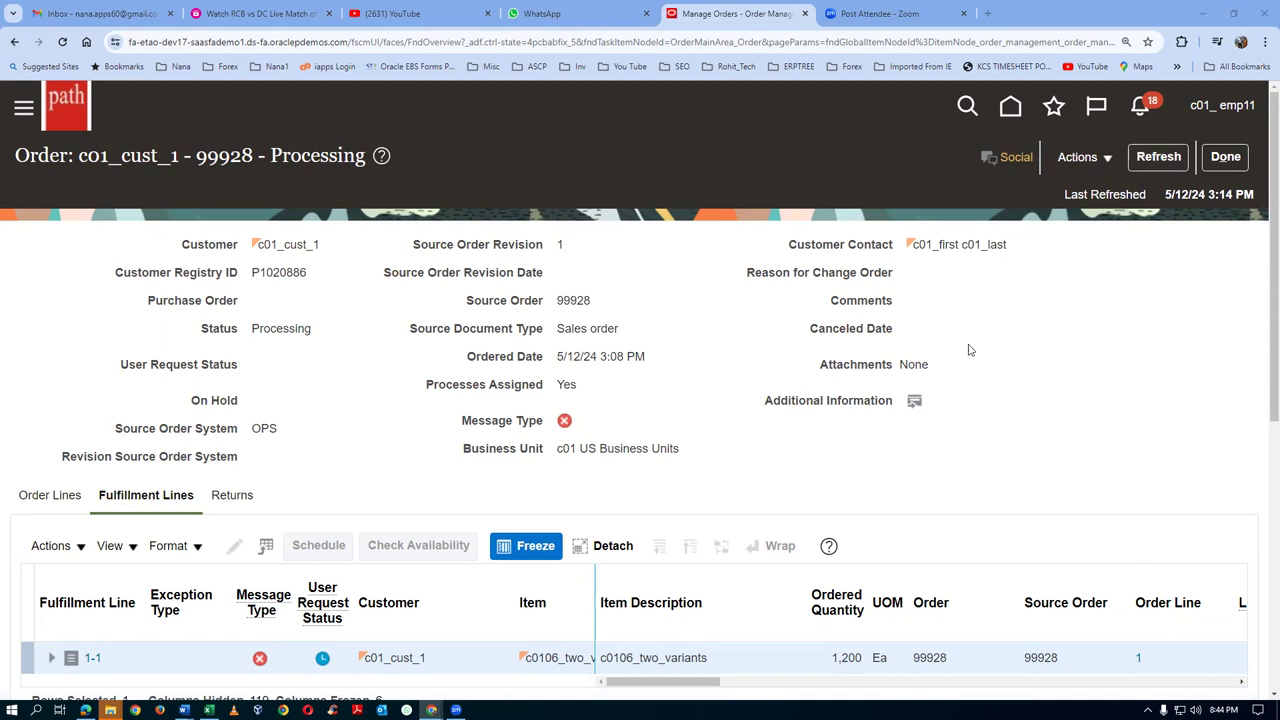
left_click(1150, 163)
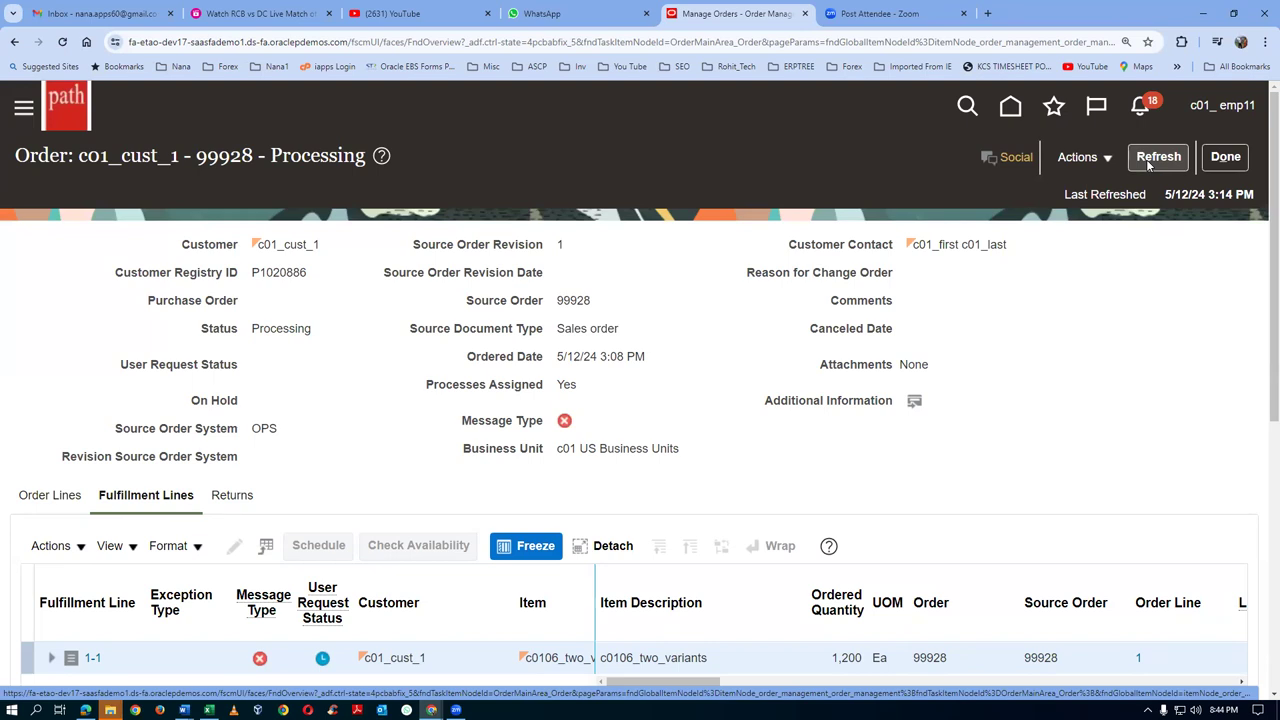
left_click(1150, 163)
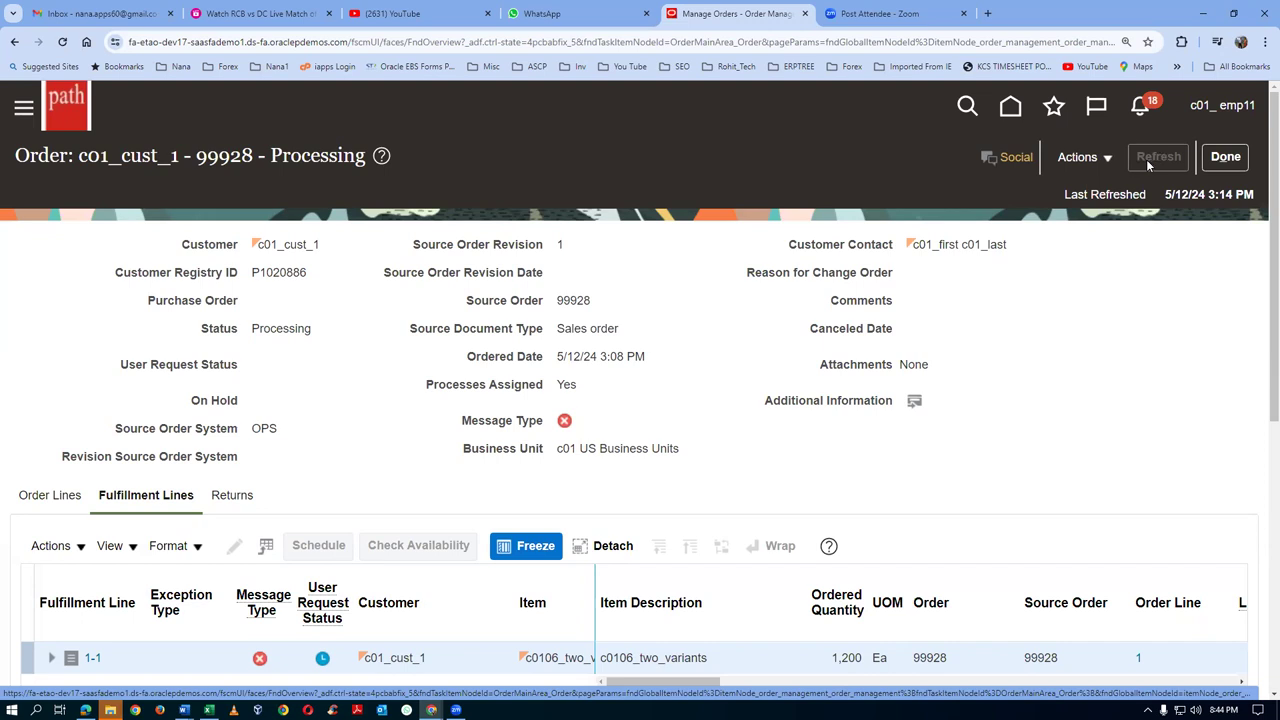
left_click(1148, 165)
left_click(1148, 165)
left_click(1148, 166)
left_click(1151, 166)
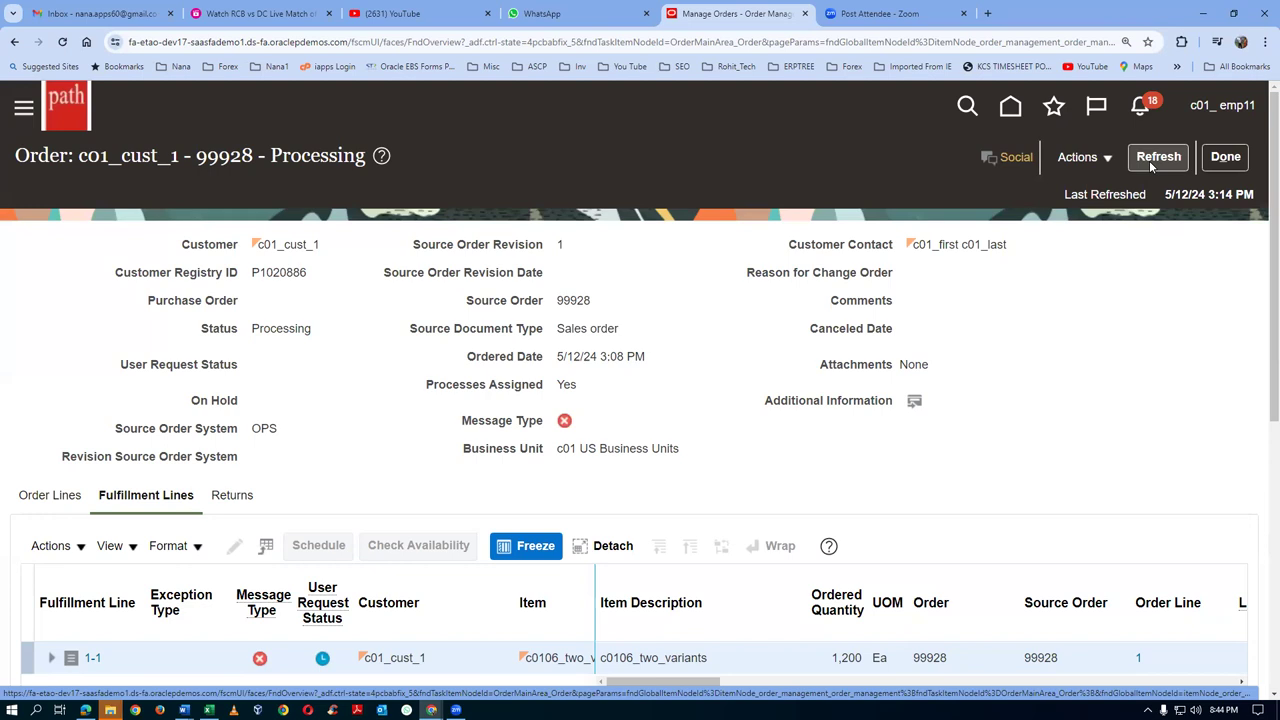
left_click(1151, 166)
left_click(1151, 166)
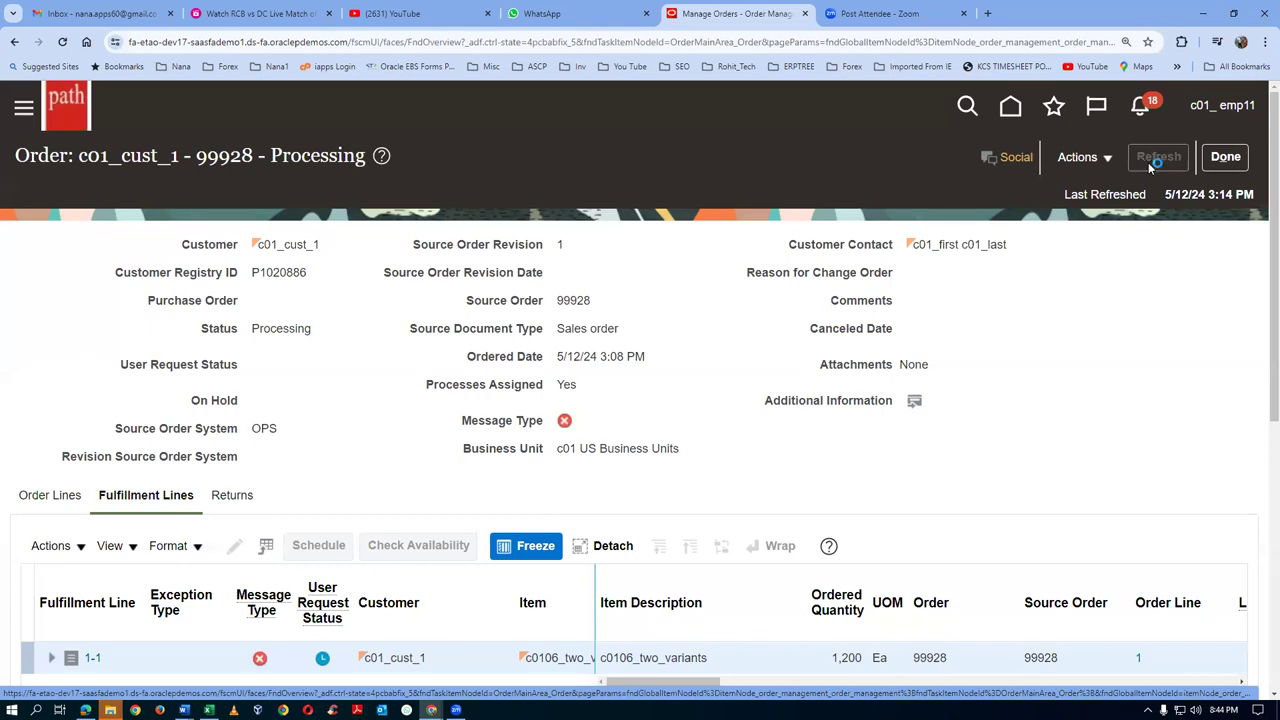
left_click(1151, 166)
left_click(1151, 166)
left_click(1149, 166)
left_click(1149, 166)
left_click(1149, 166)
left_click(1149, 166)
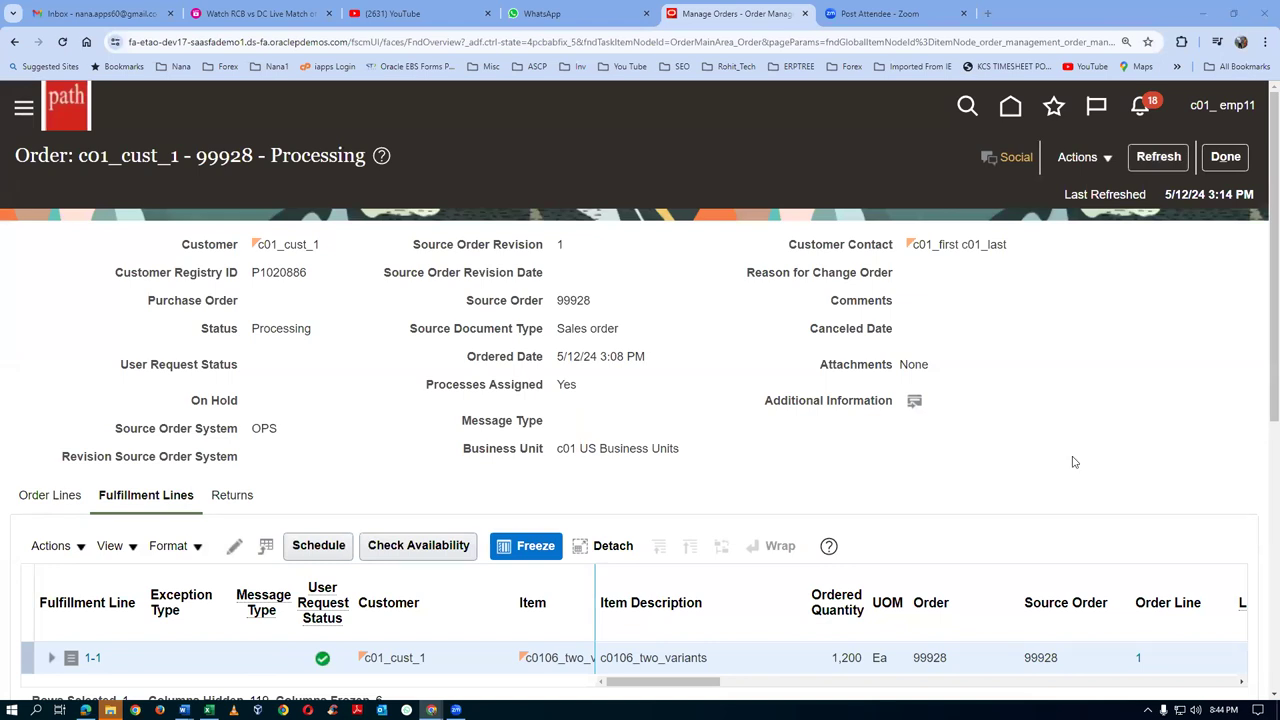
- Open the fulfillment line's CustomDOO_c01_No_Reservation orchestration process and refresh it to check the progress of its Schedule, Reserve and Ship tasks
scroll(1000, 465, "down", 1)
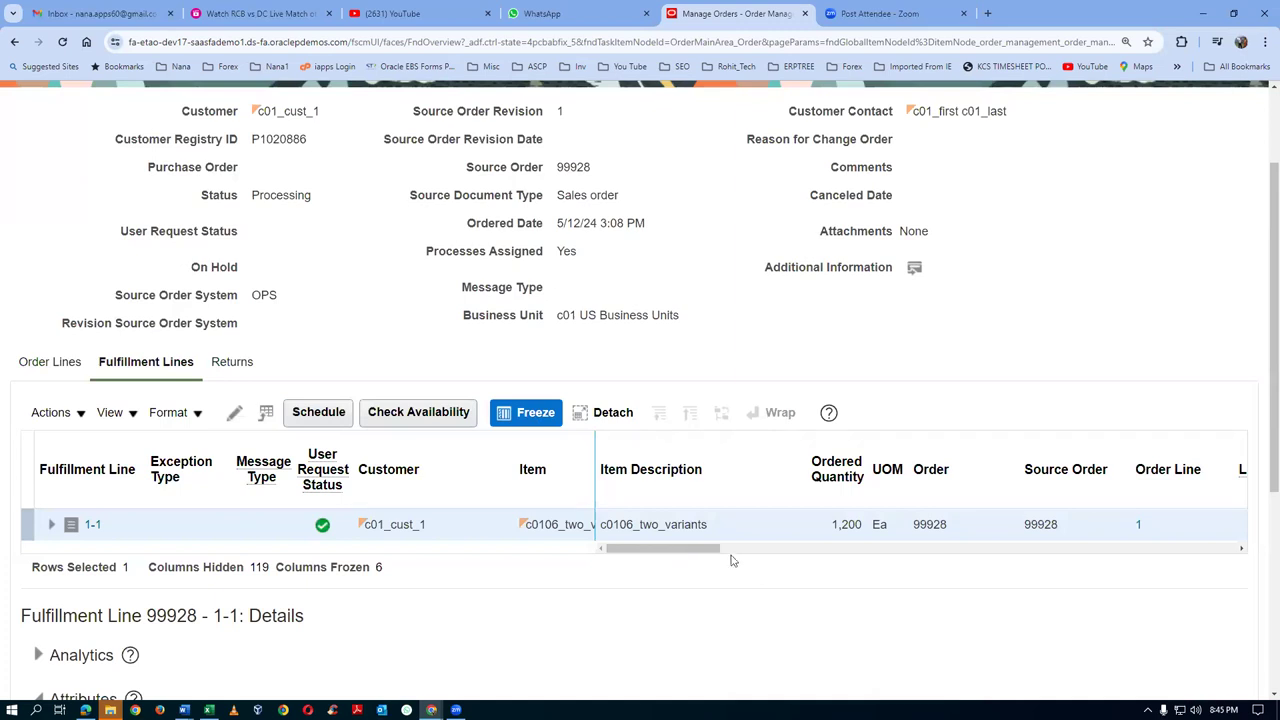
left_click_drag(708, 548, 786, 550)
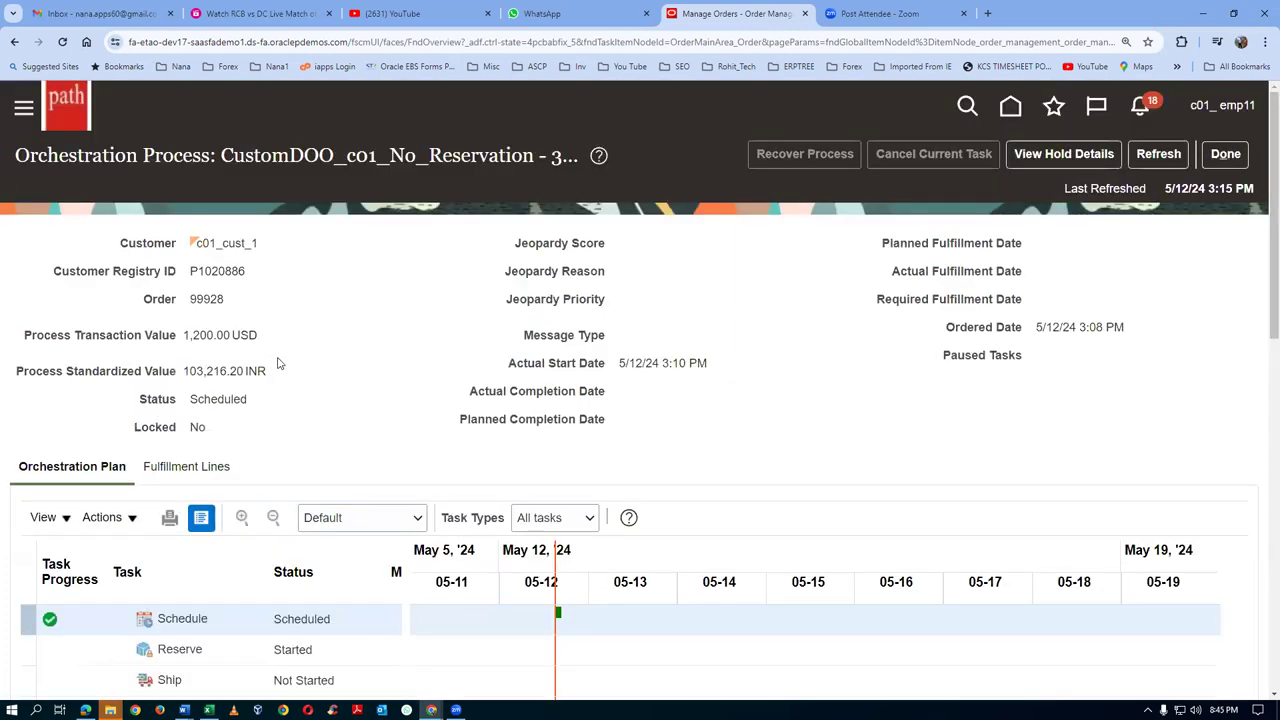
scroll(278, 363, "down", 1)
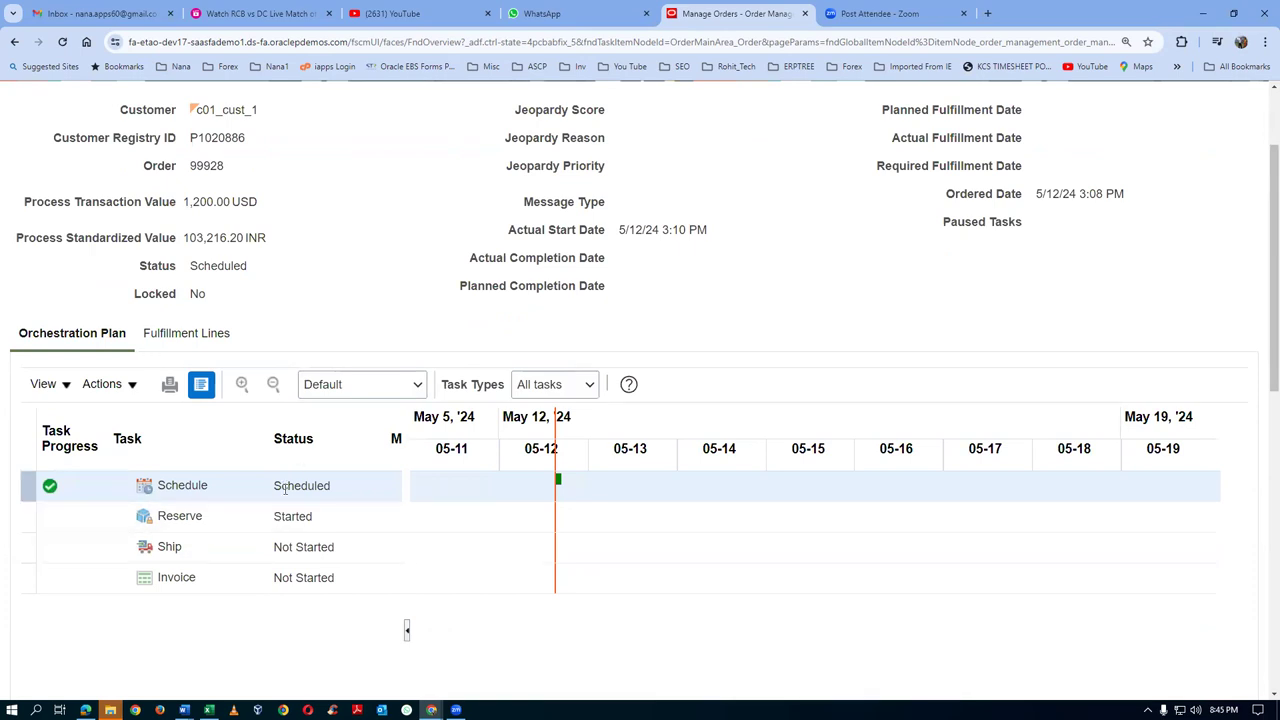
scroll(1173, 225, "up", 1)
left_click(1170, 90)
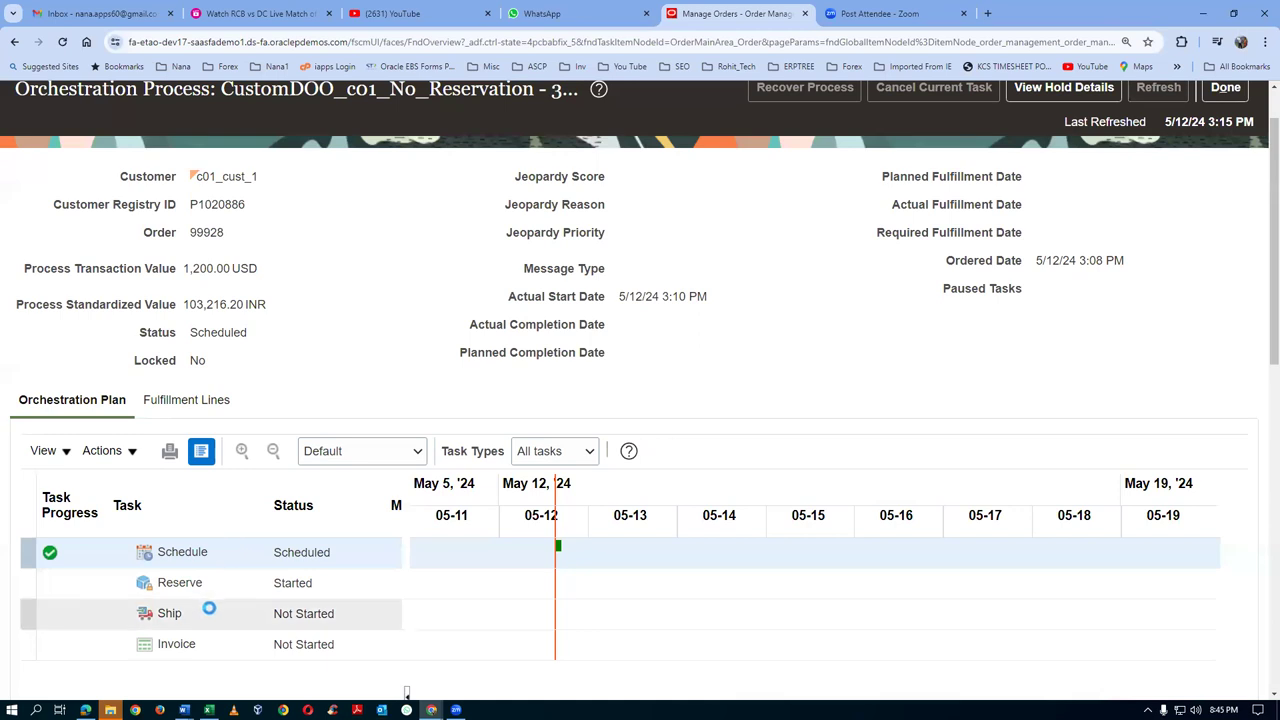
left_click(1176, 96)
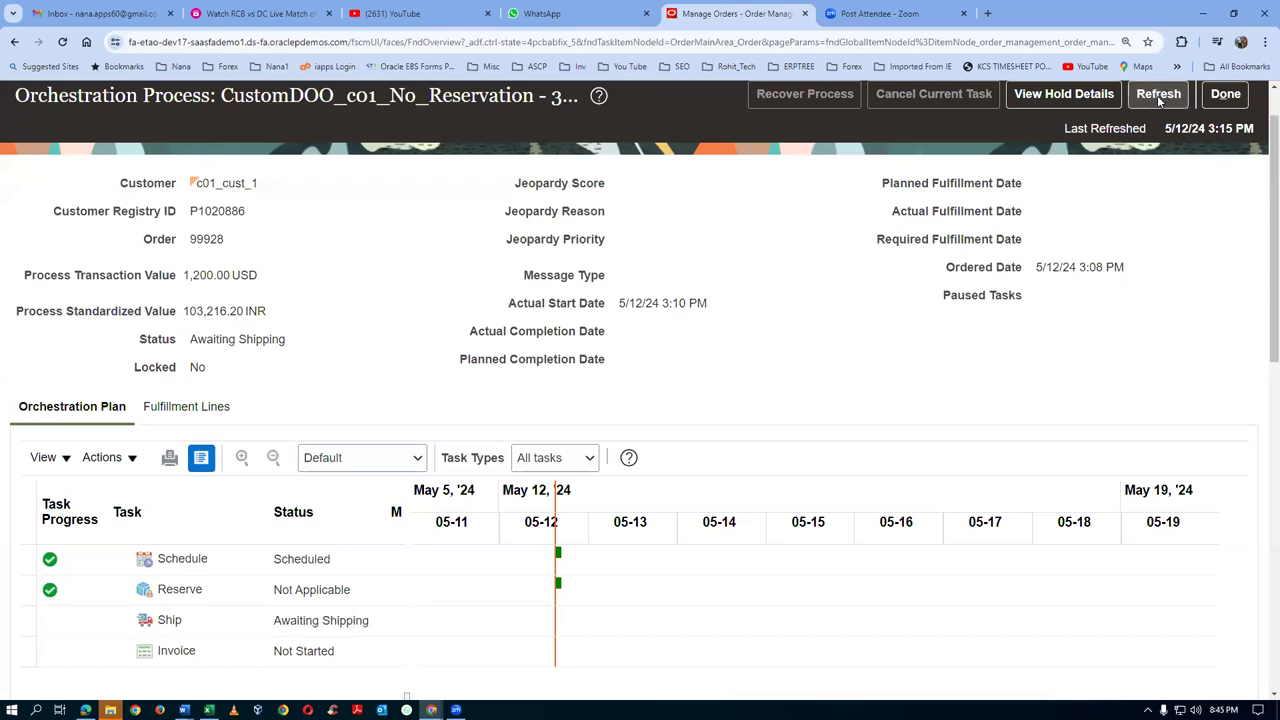
left_click(1157, 95)
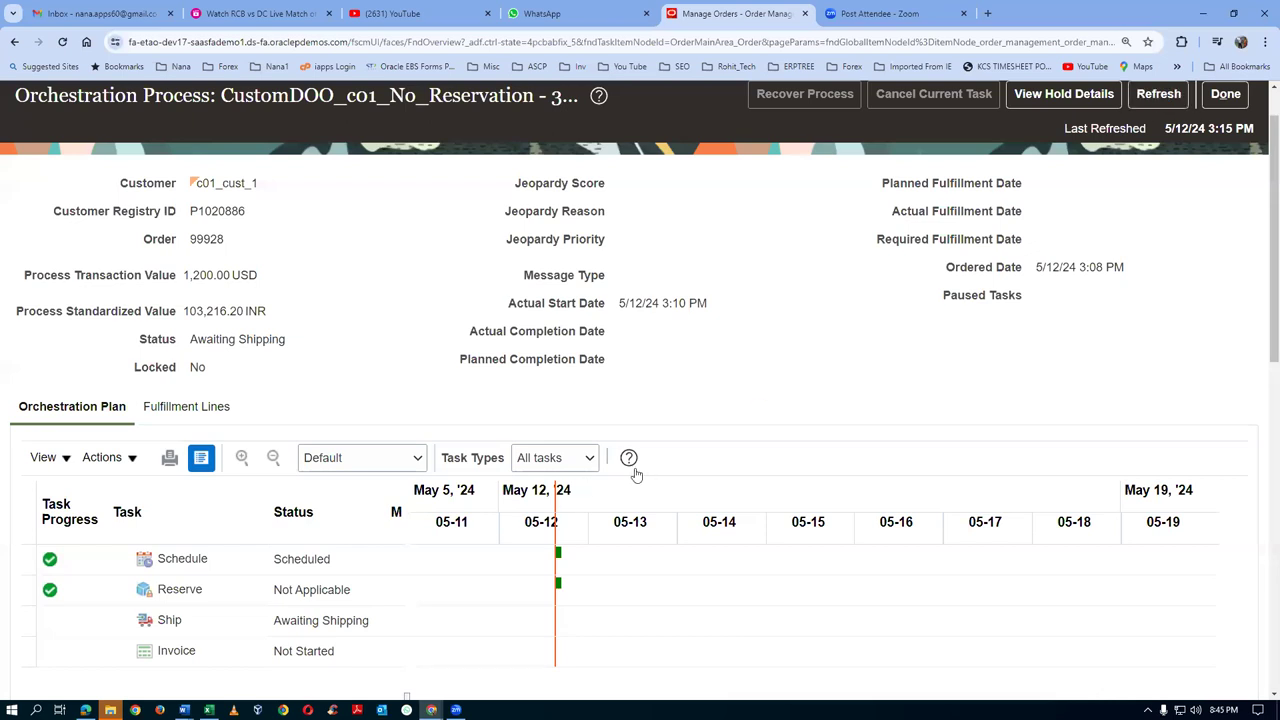
- Duplicate the order management browser tab and open the INV Overview favorite in the copy
right_click(745, 18)
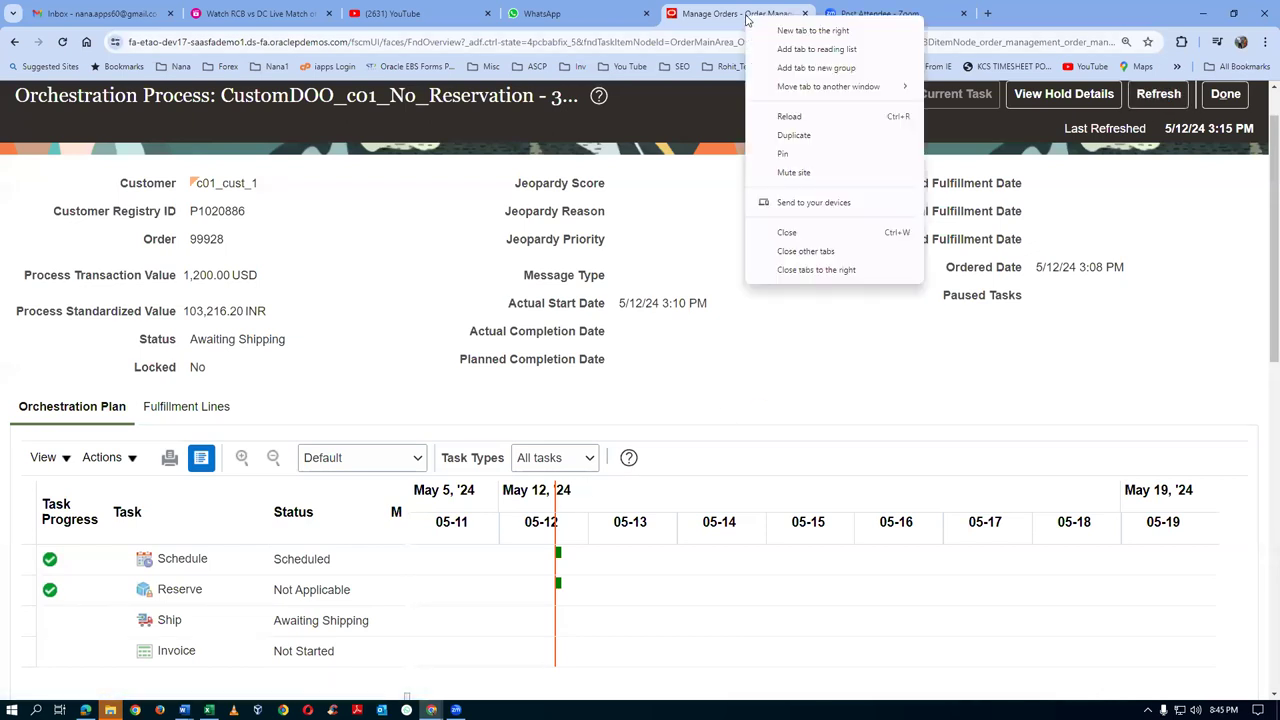
left_click(795, 135)
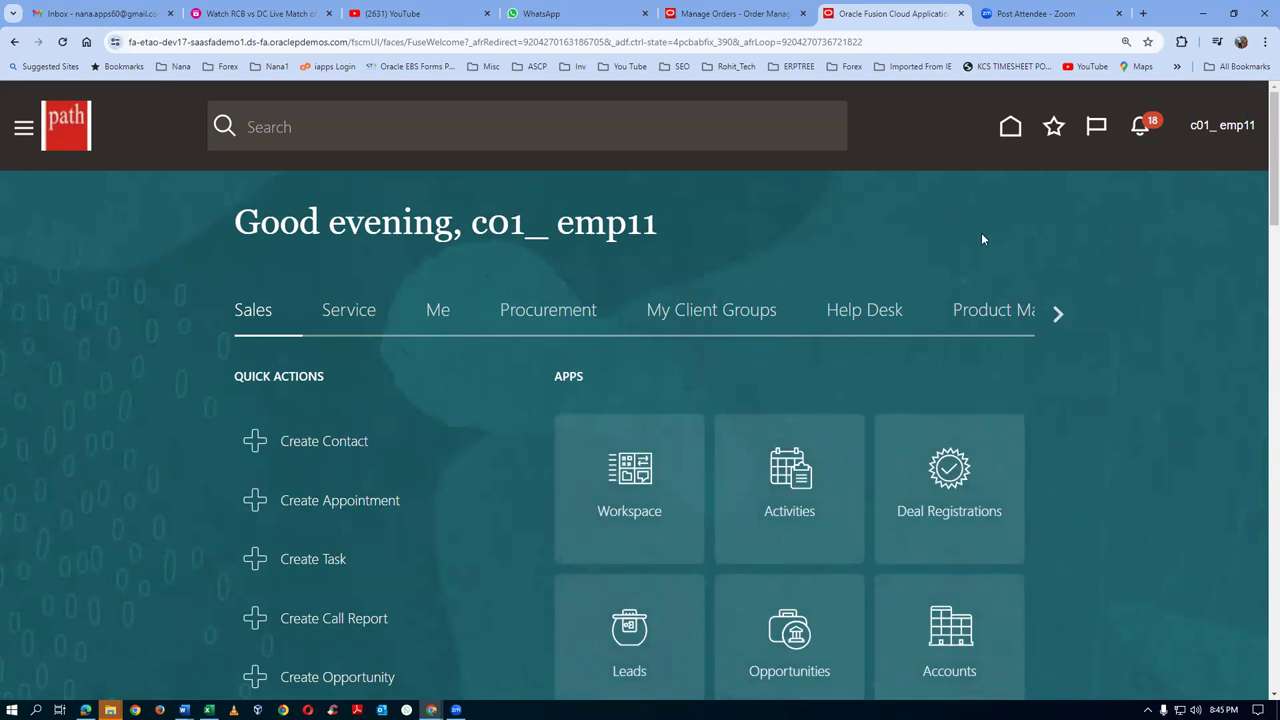
left_click(1054, 135)
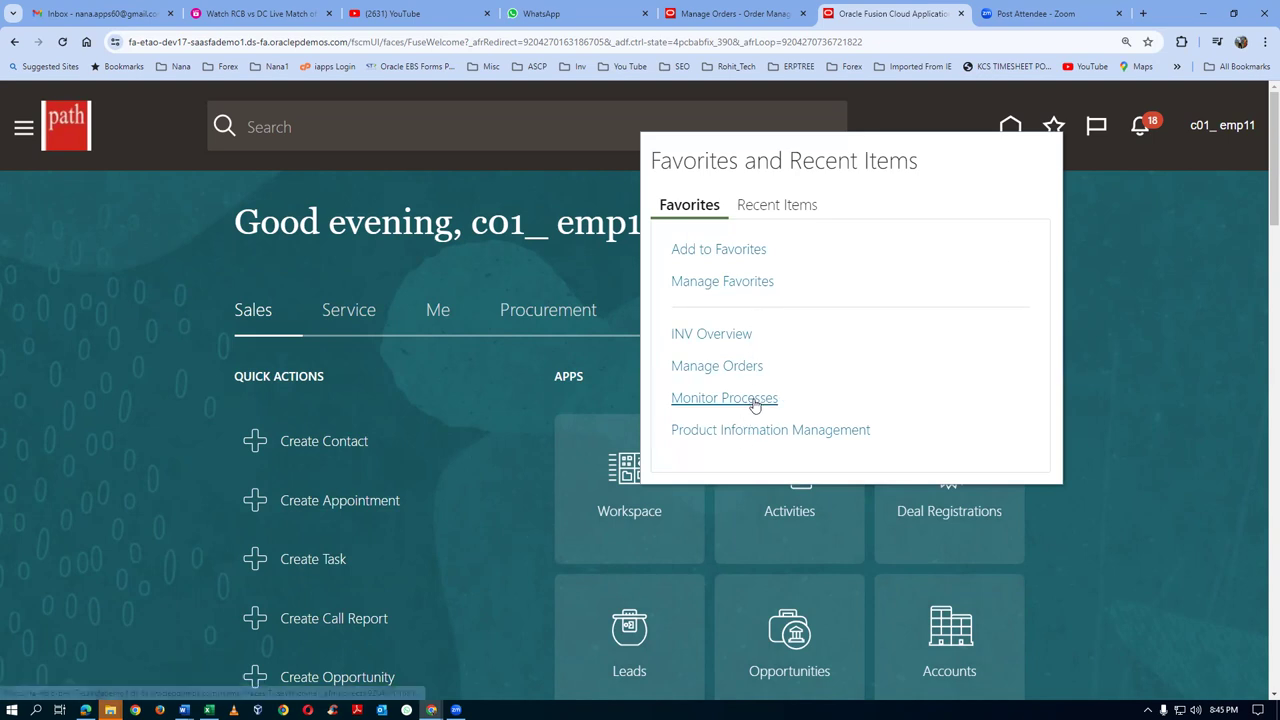
left_click(738, 338)
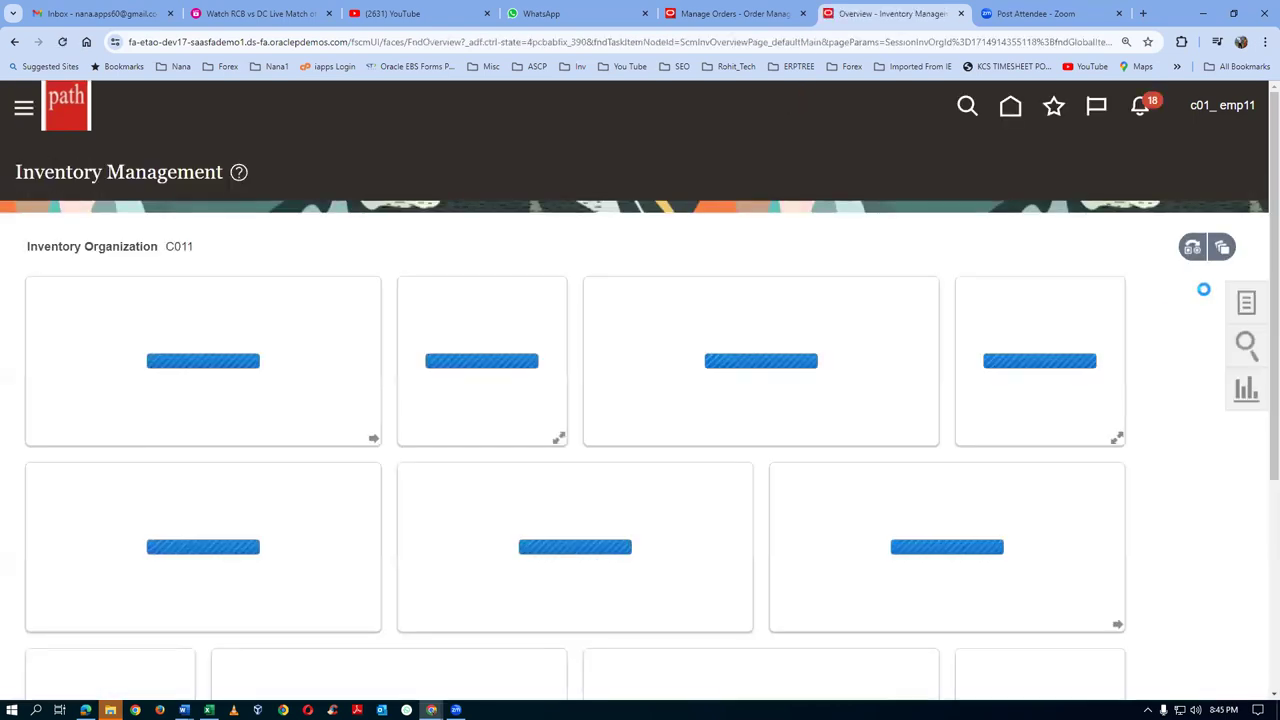
- Open Manage Shipment Lines from the Shipments tasks of inventory organization C011
left_click(1257, 307)
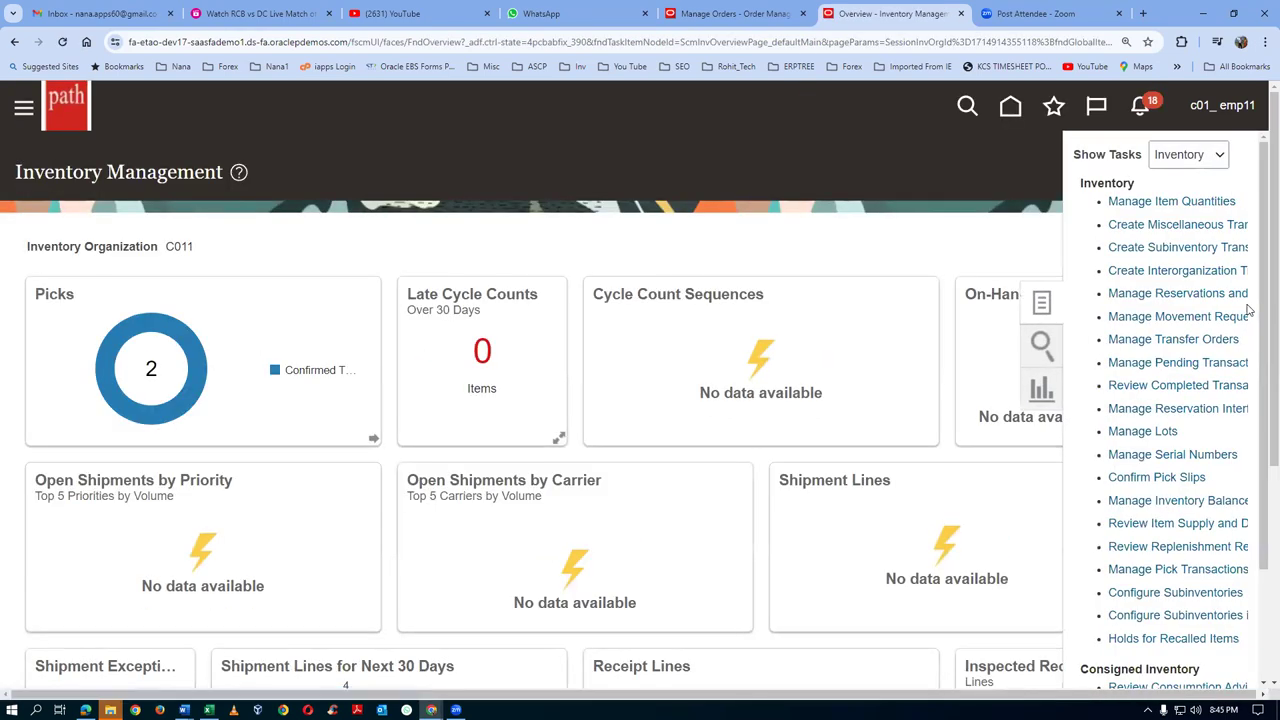
left_click(1214, 156)
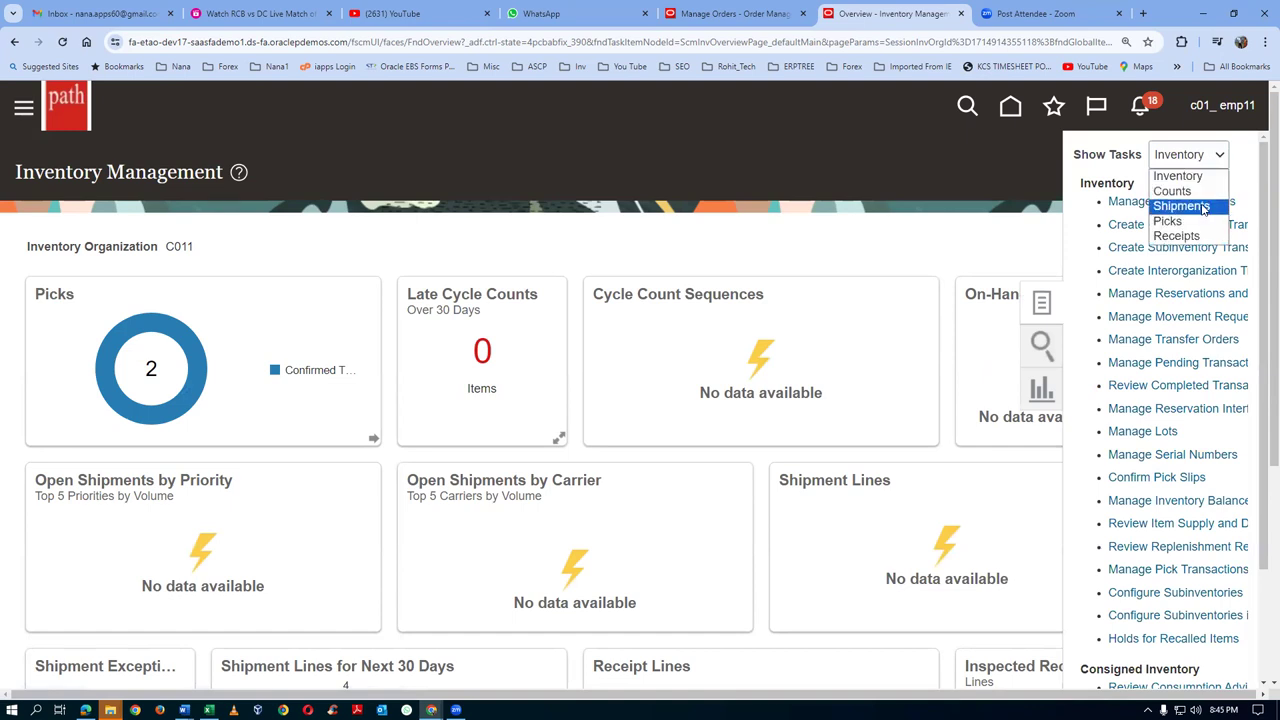
left_click(1190, 204)
left_click(1150, 236)
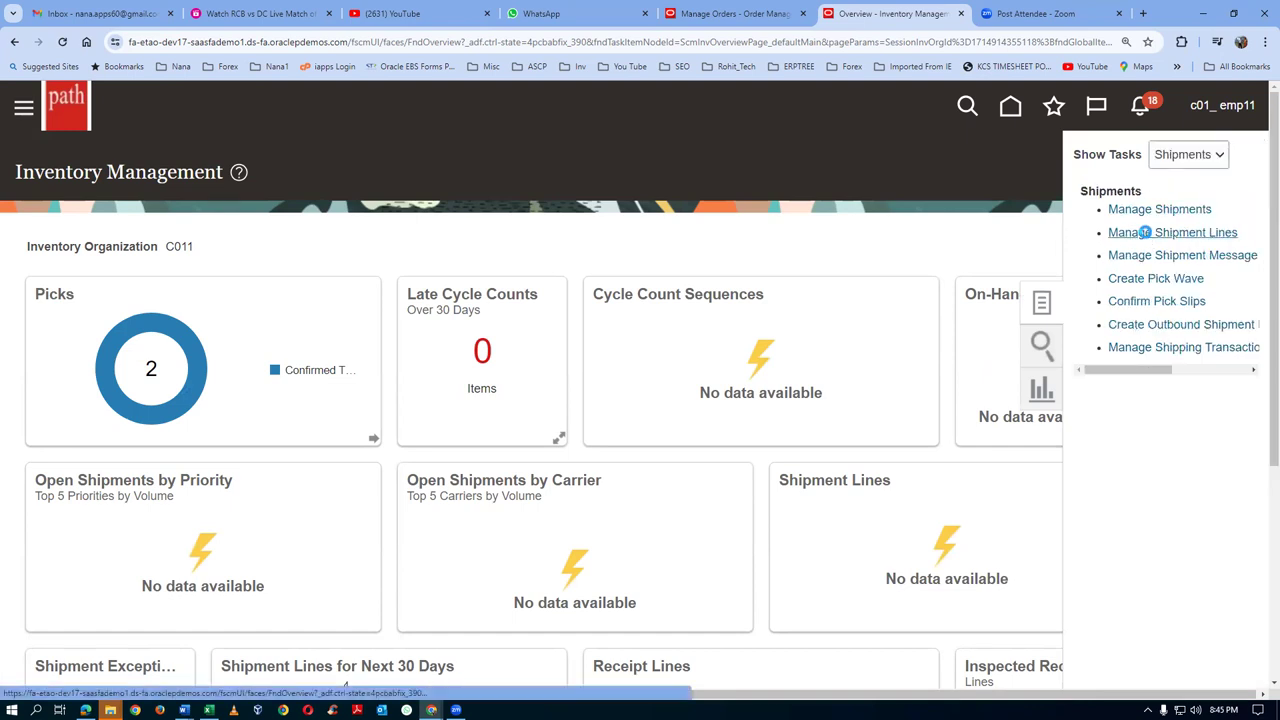
- Check the sales order's number in the orchestration process and search for its shipment lines with the Scheduled Ship Date operator set to Before
left_click(750, 18)
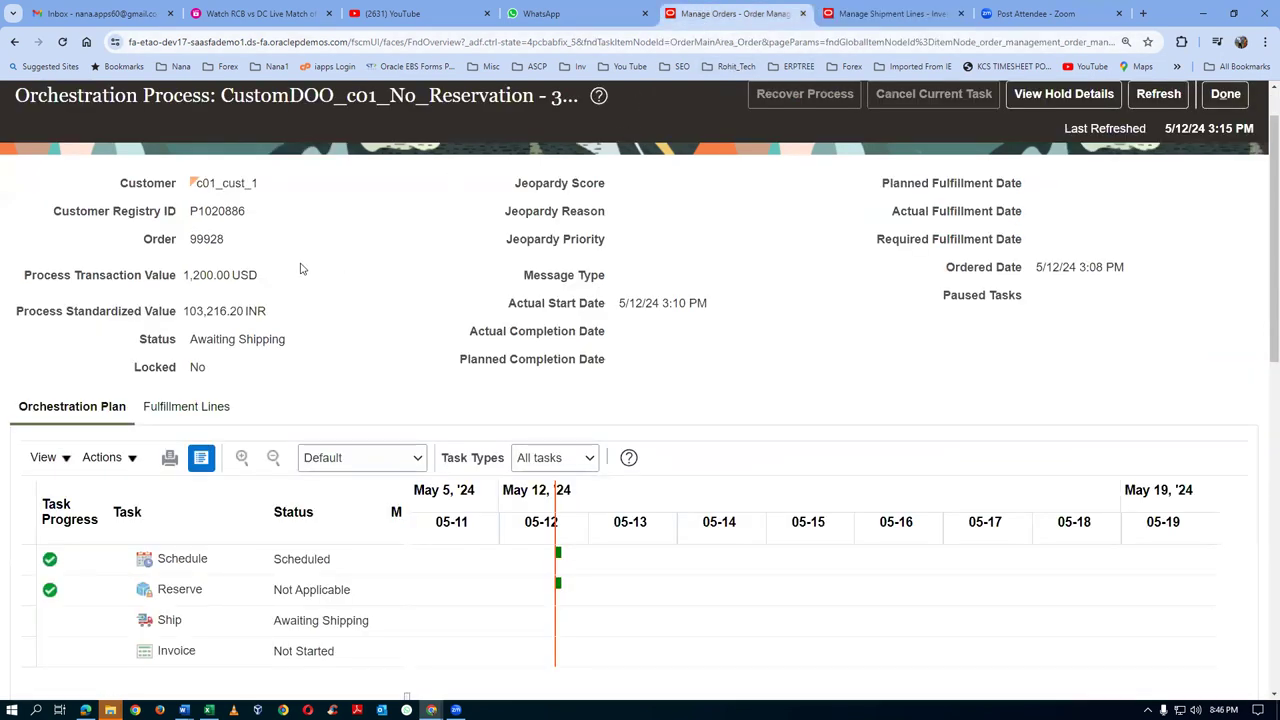
left_click(910, 18)
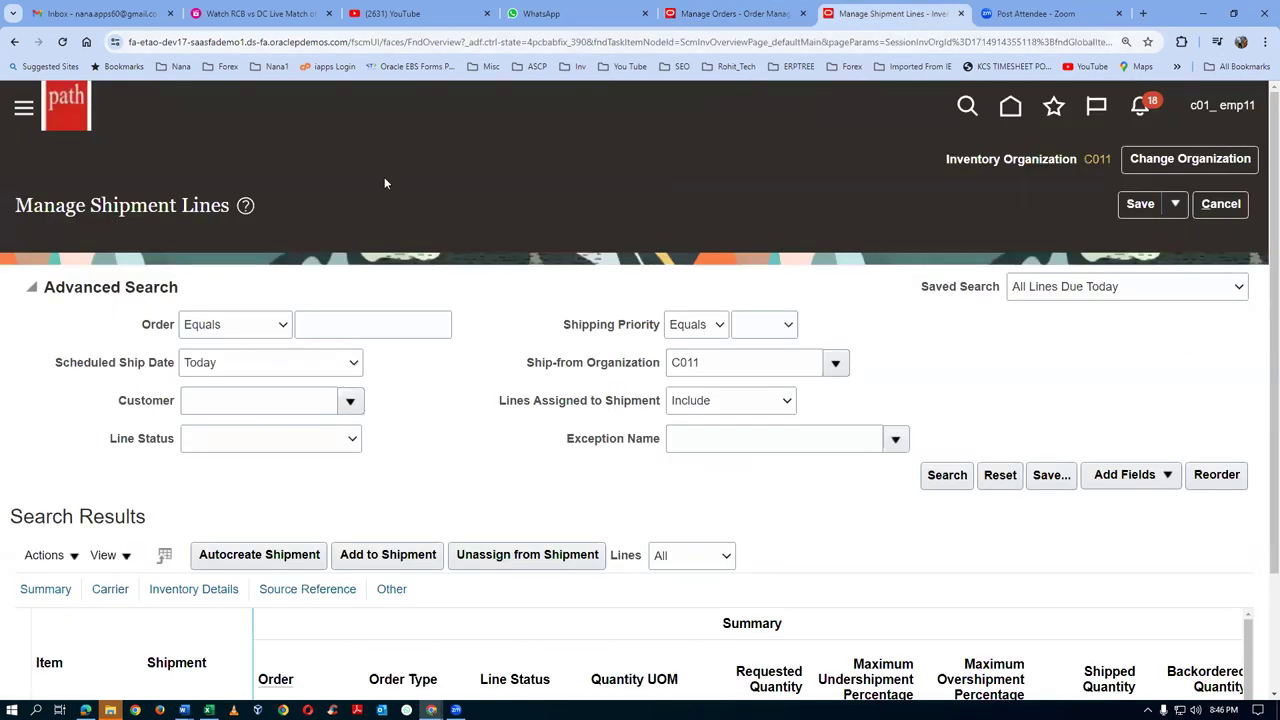
left_click(405, 320)
type("99928")
key("Tab")
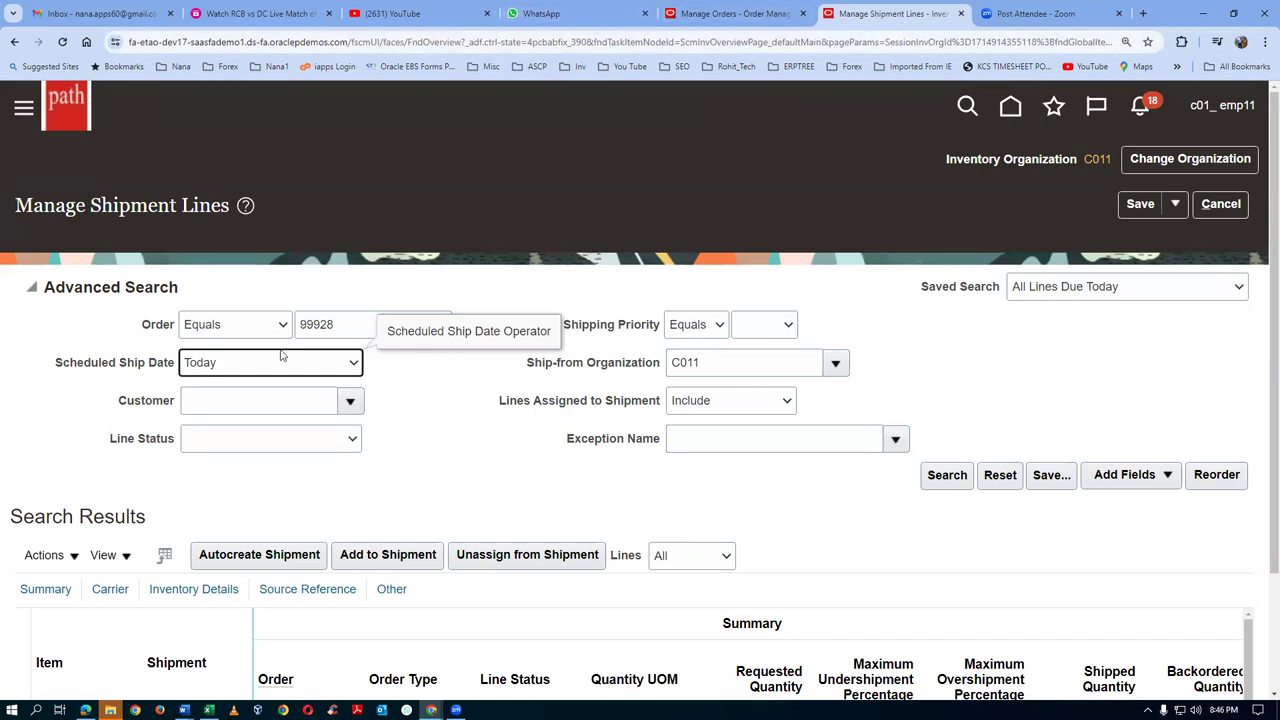
left_click(247, 364)
left_click(248, 386)
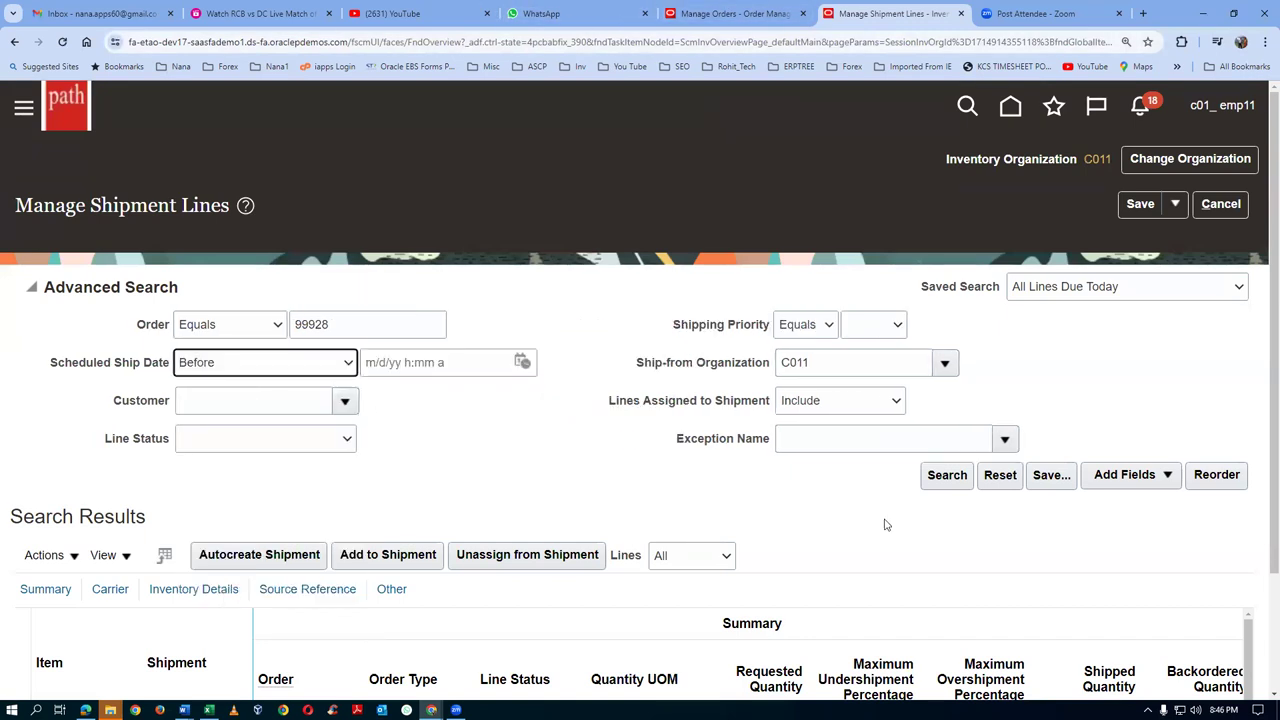
left_click(942, 476)
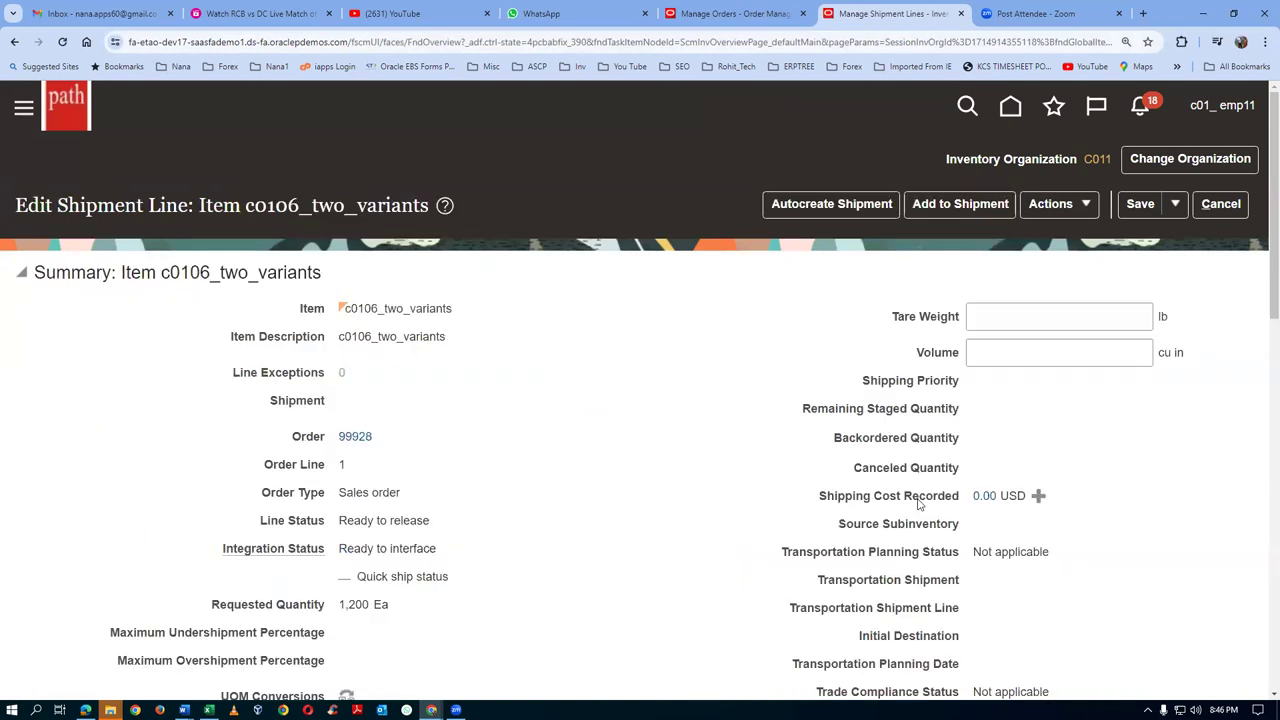
- Pick release the c0106_two_variants shipment line, acknowledge the confirmation, and save and close the line
scroll(896, 503, "down", 1)
scroll(896, 503, "up", 1)
left_click(1066, 213)
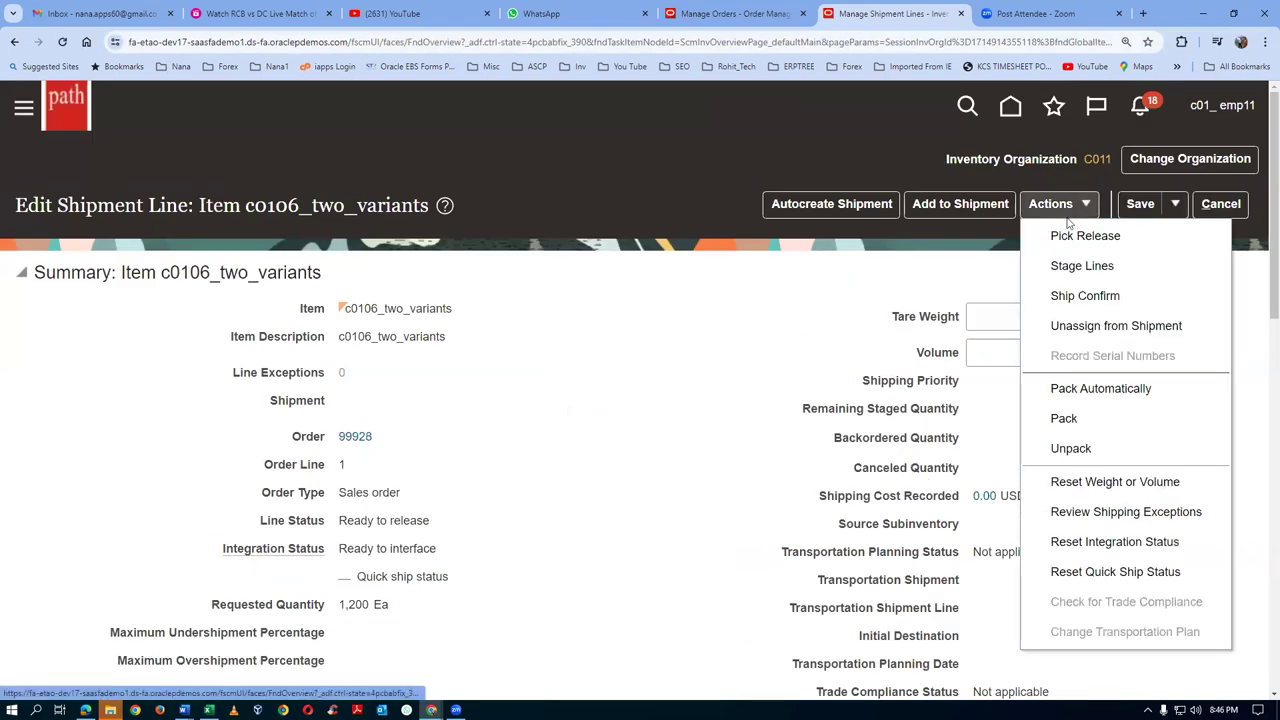
left_click(1072, 238)
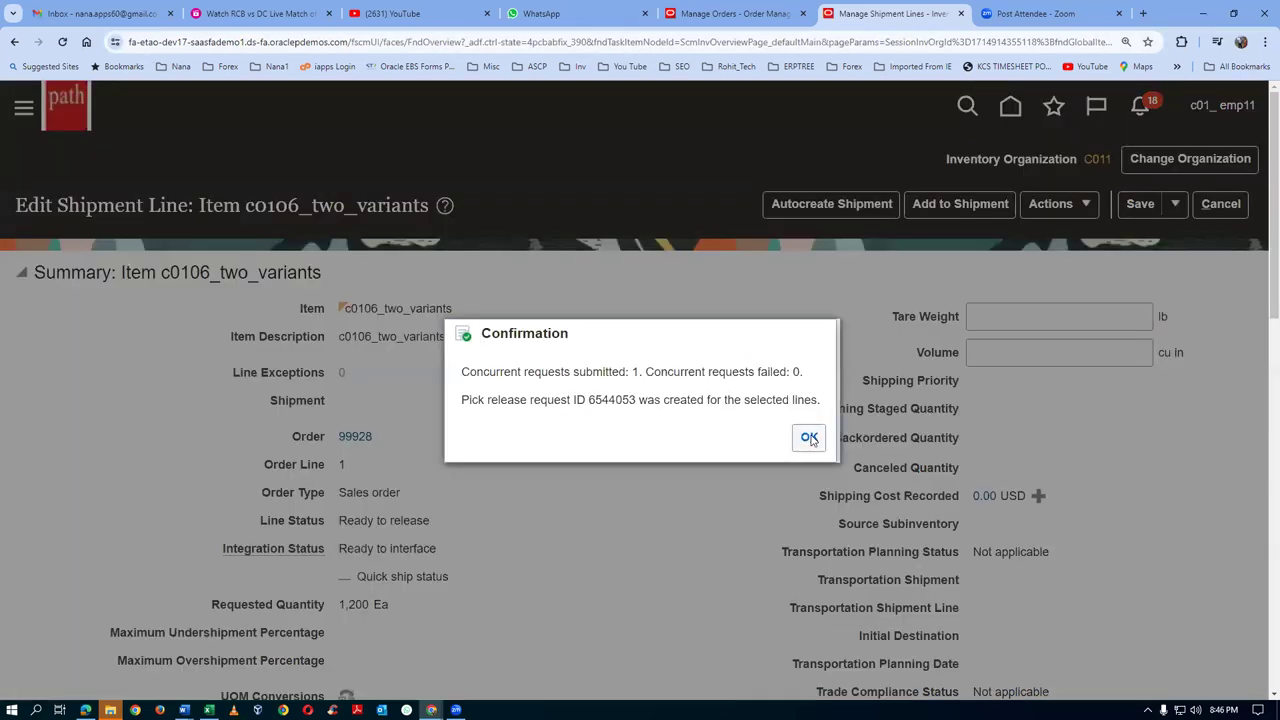
left_click(809, 439)
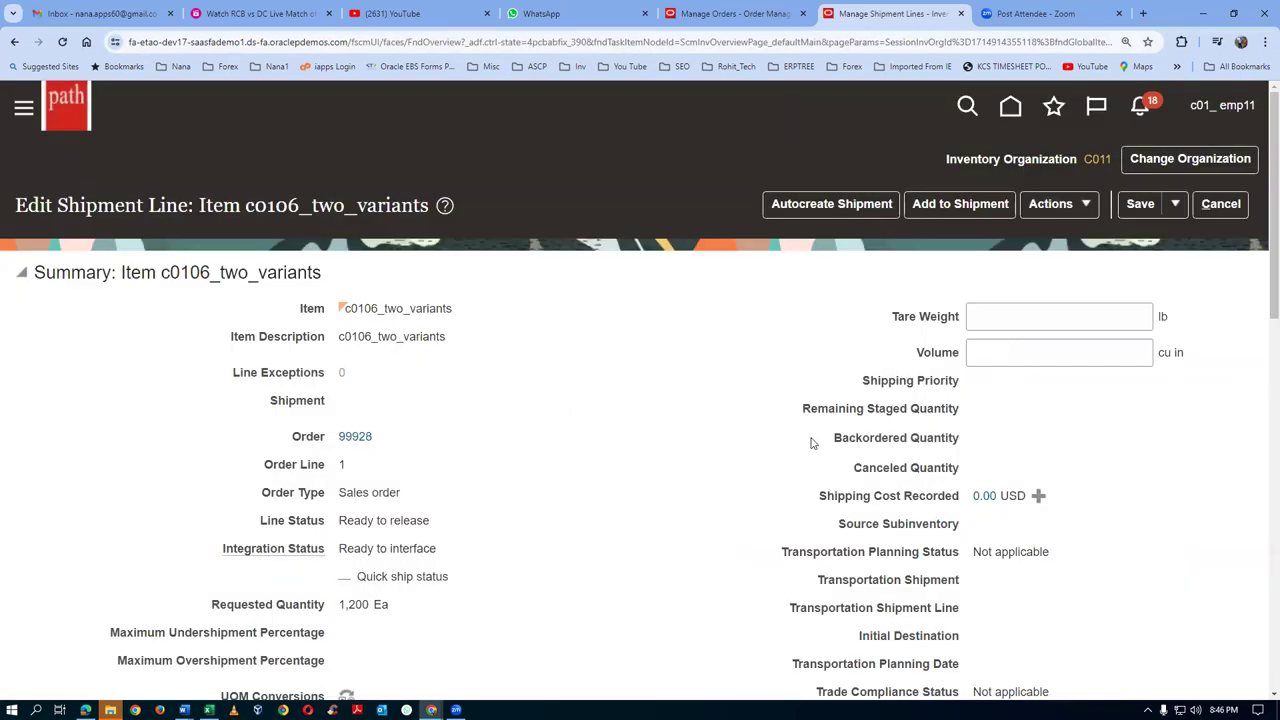
left_click(1177, 204)
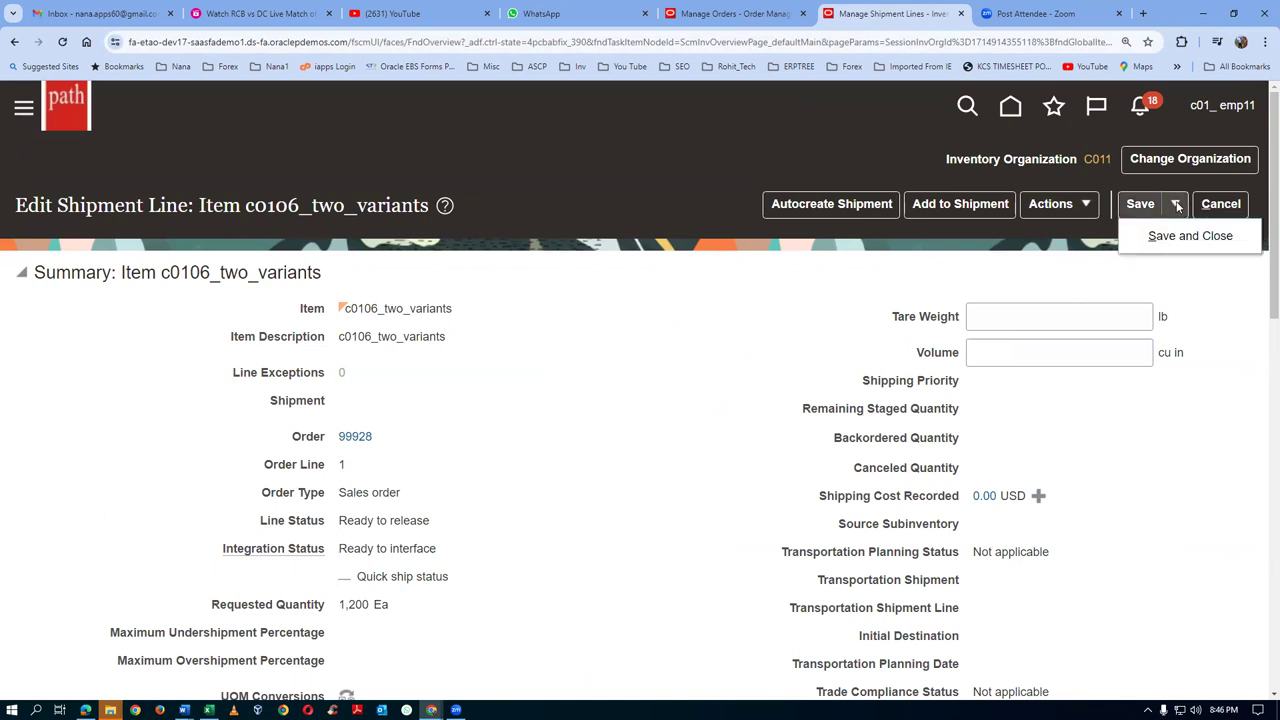
left_click(1184, 236)
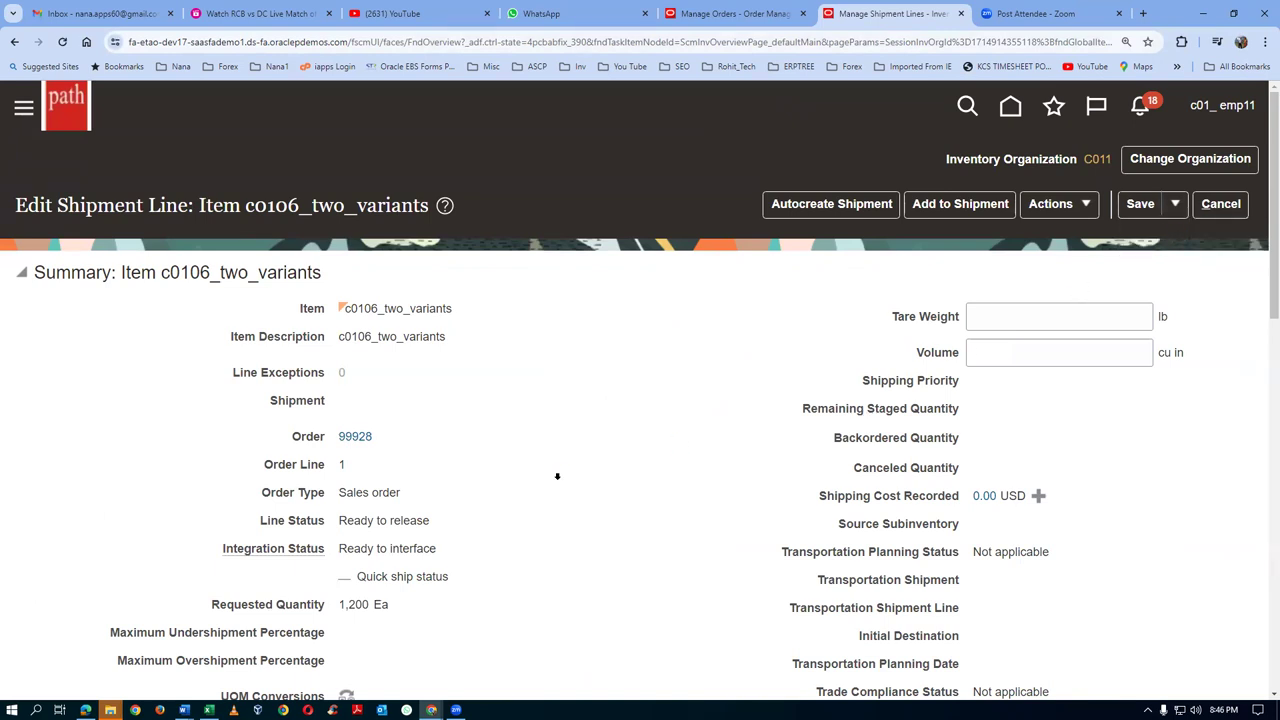
- Rerun the order's shipment line search repeatedly to check how the line statuses progress after pick release
left_click(33, 287)
left_click(948, 476)
left_click(1221, 204)
left_click(31, 287)
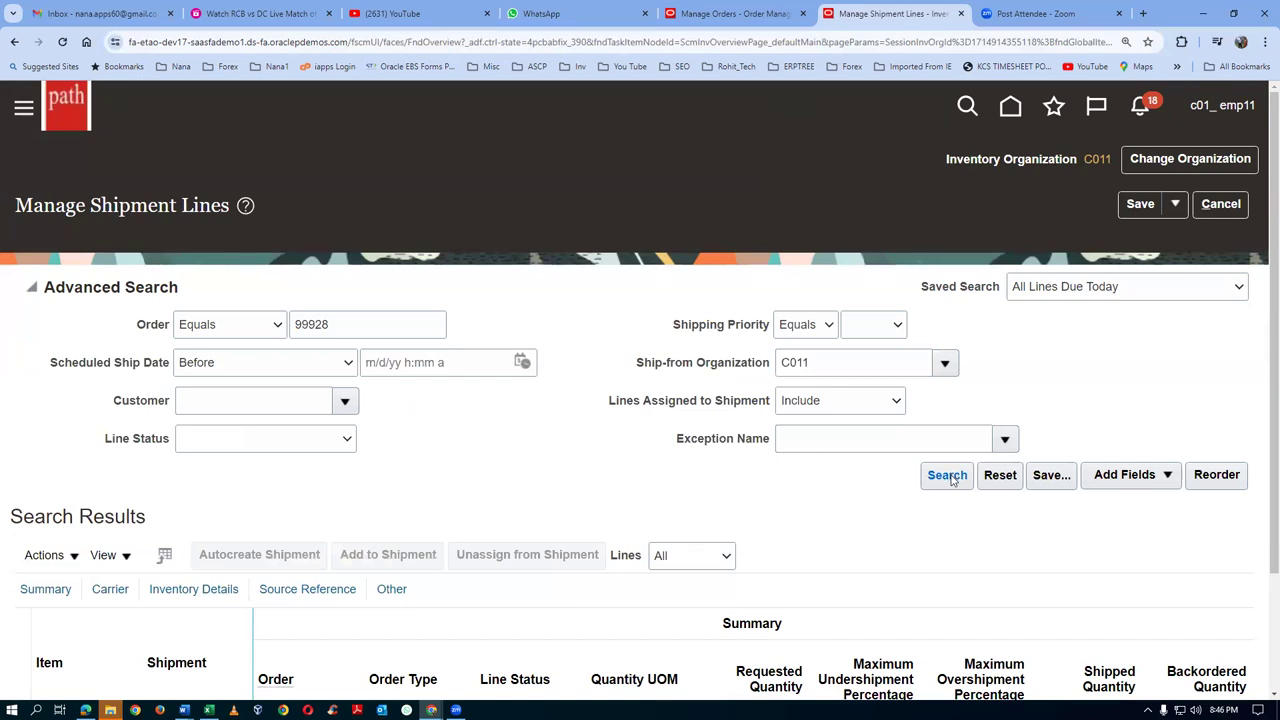
left_click(947, 476)
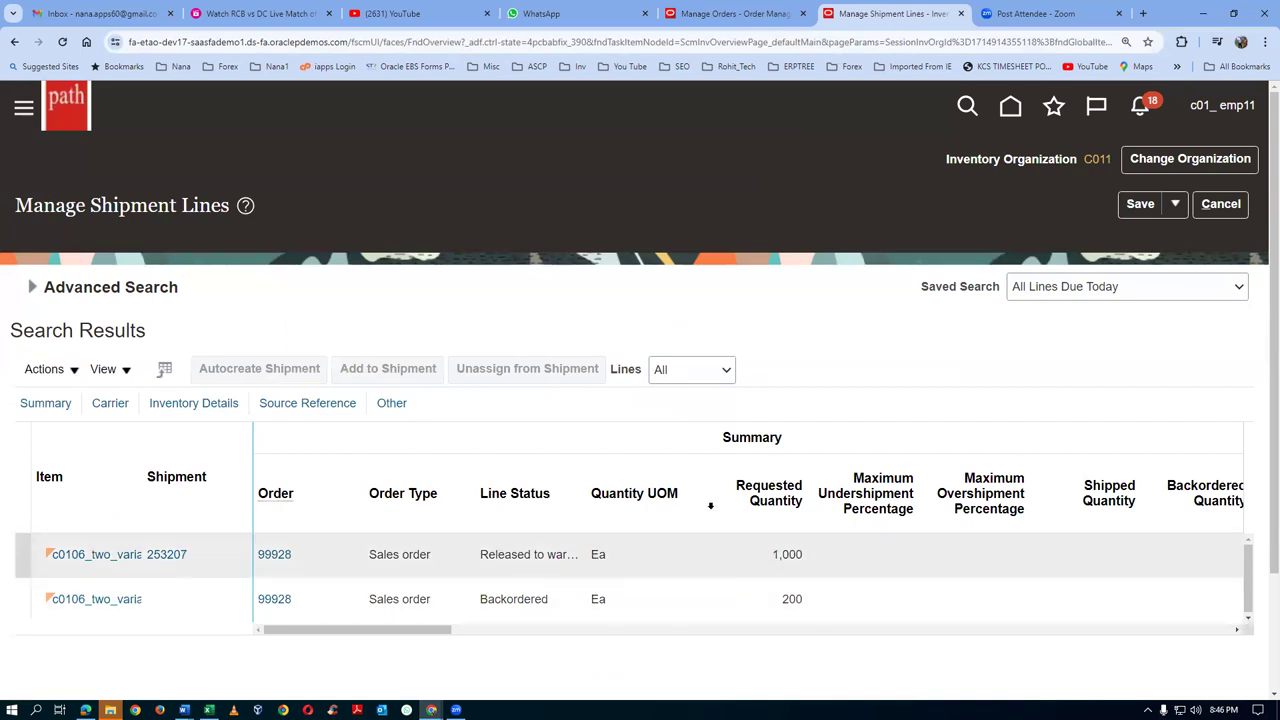
left_click(31, 287)
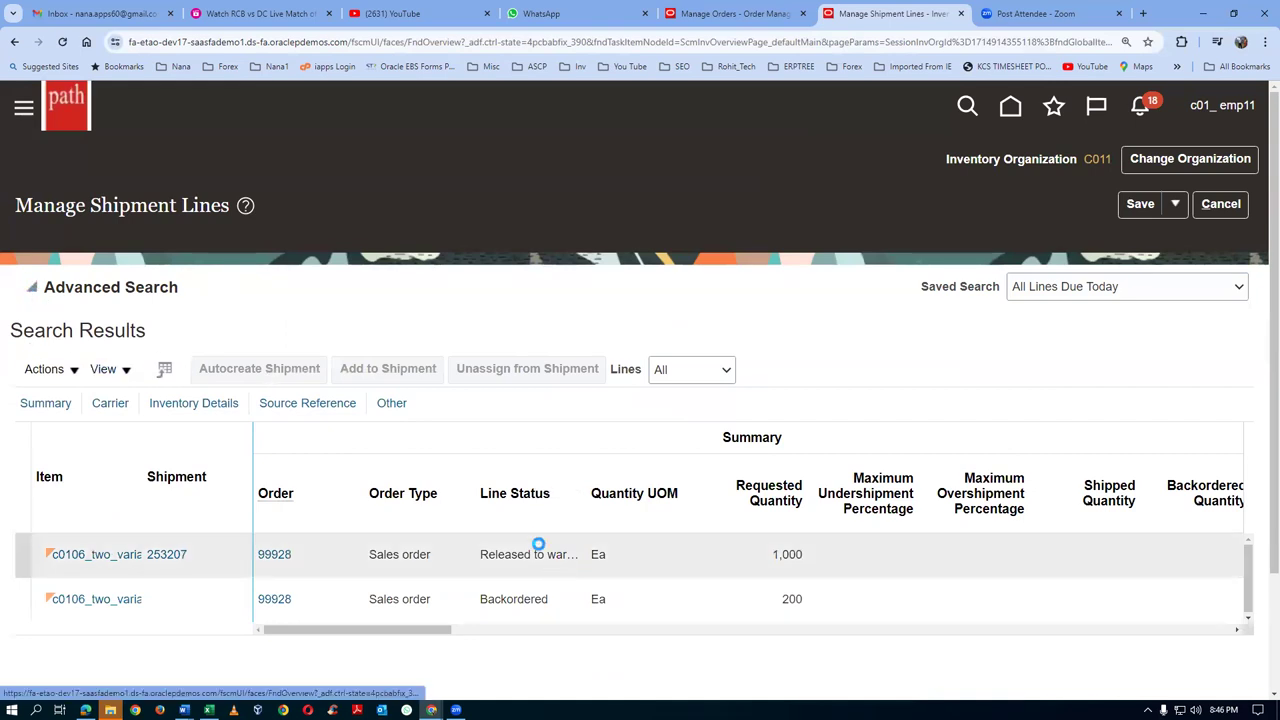
left_click(962, 477)
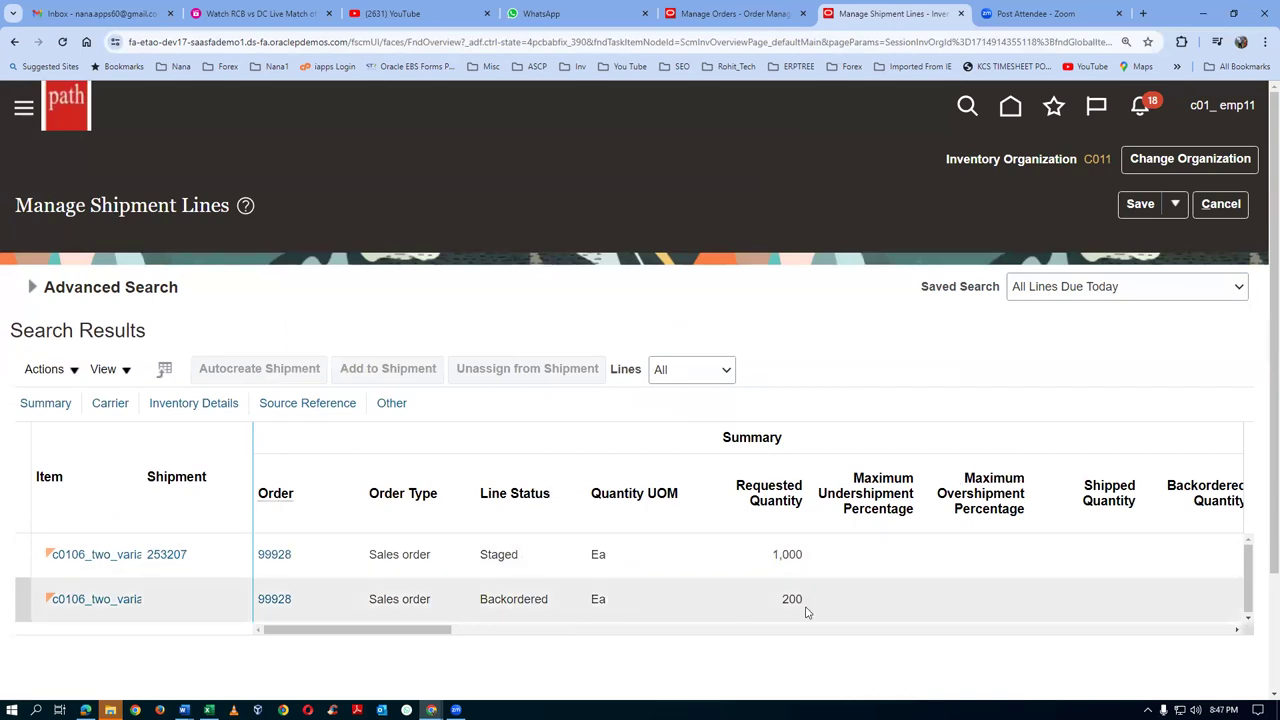
- Switch to the Advanced_Shipping Word document and compare its "Two variants during Shipping" instructions with the order's shipment lines
key("alt+Tab")
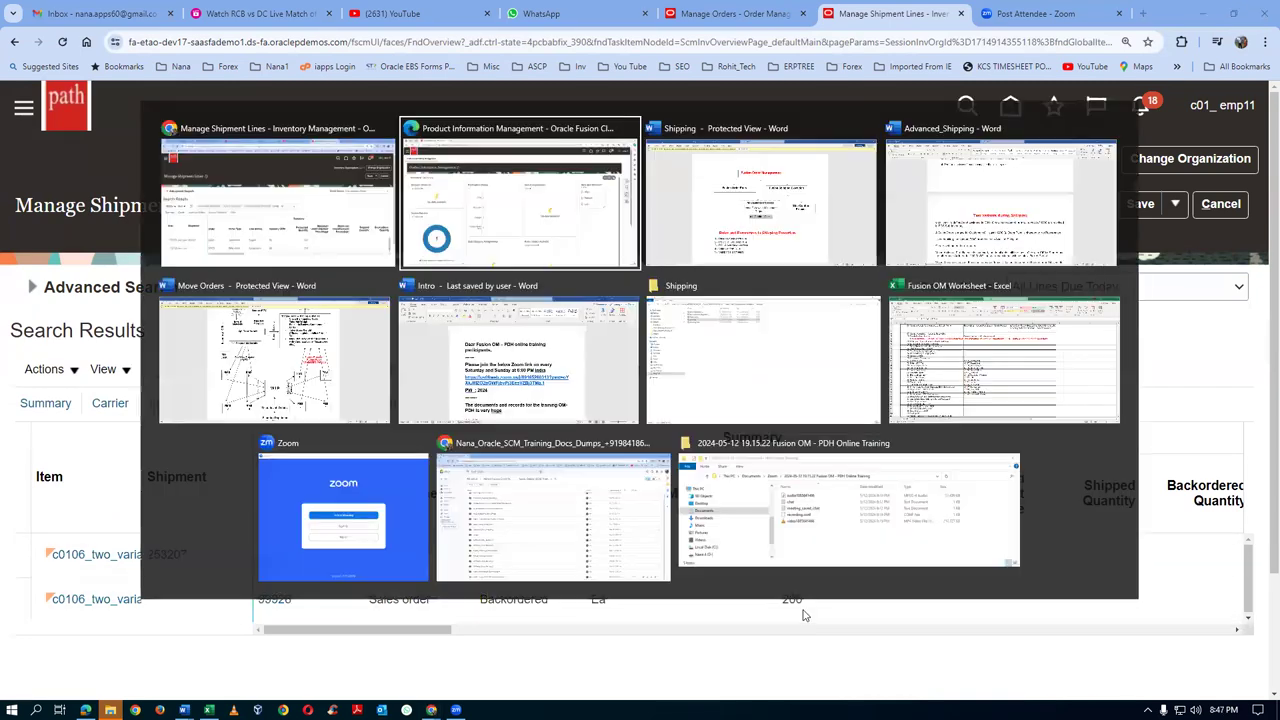
key("Tab")
key("Tab")
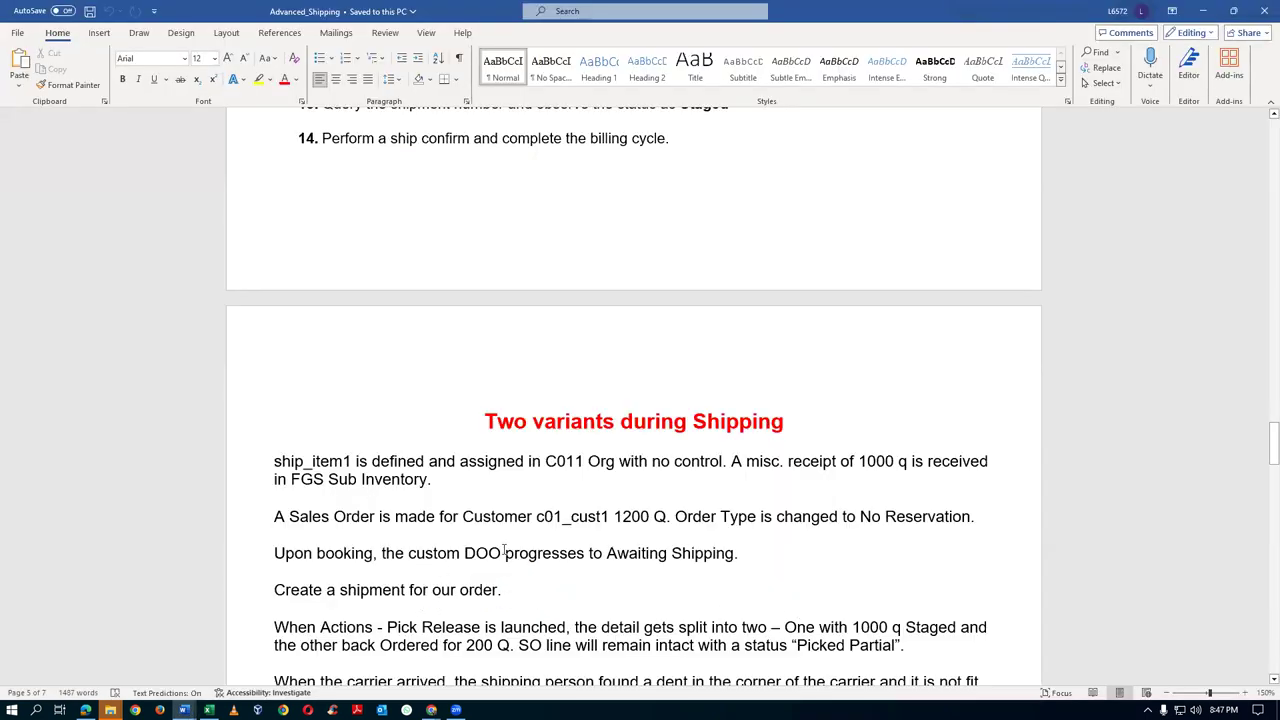
left_click_drag(496, 553, 616, 560)
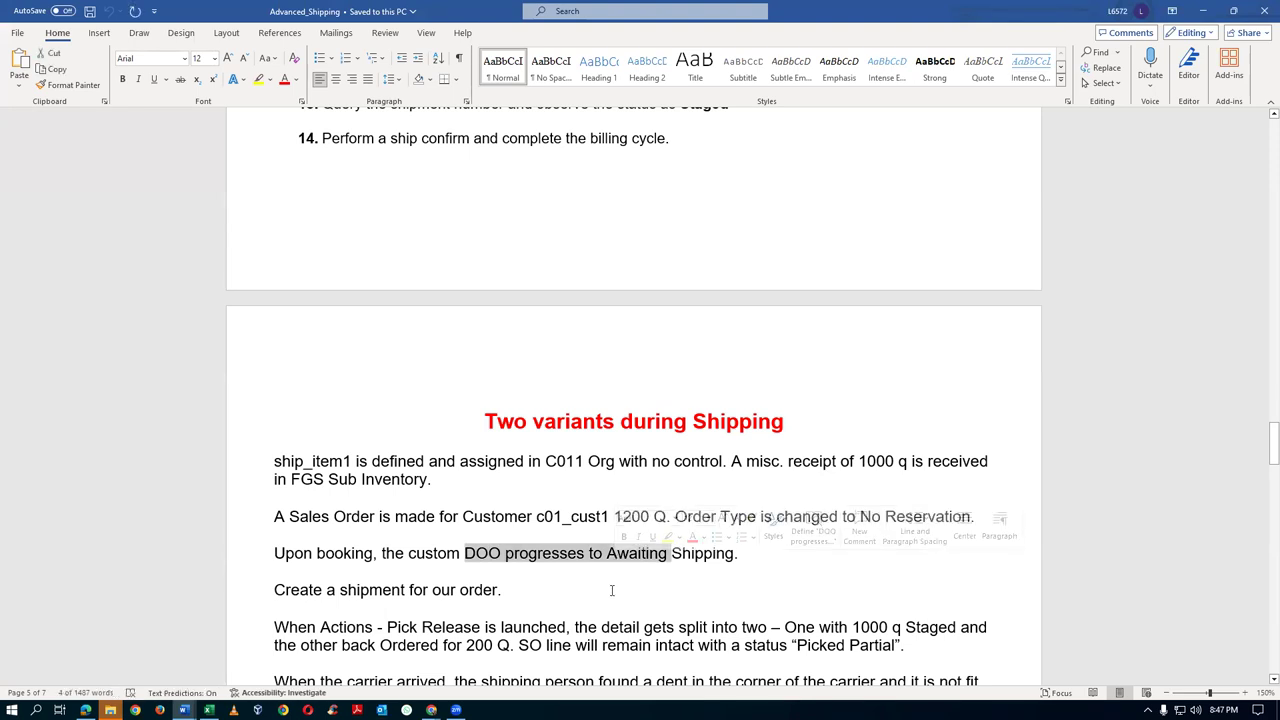
scroll(612, 592, "down", 2)
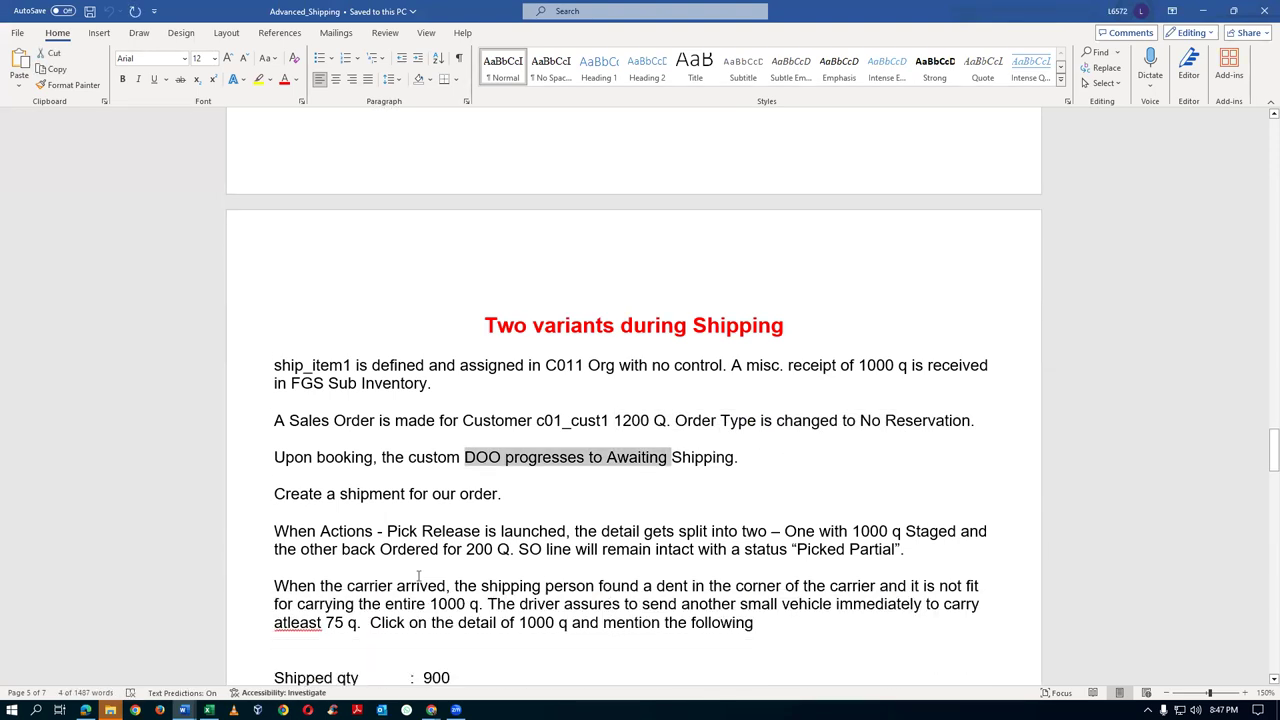
left_click_drag(307, 497, 439, 499)
key("alt+Tab")
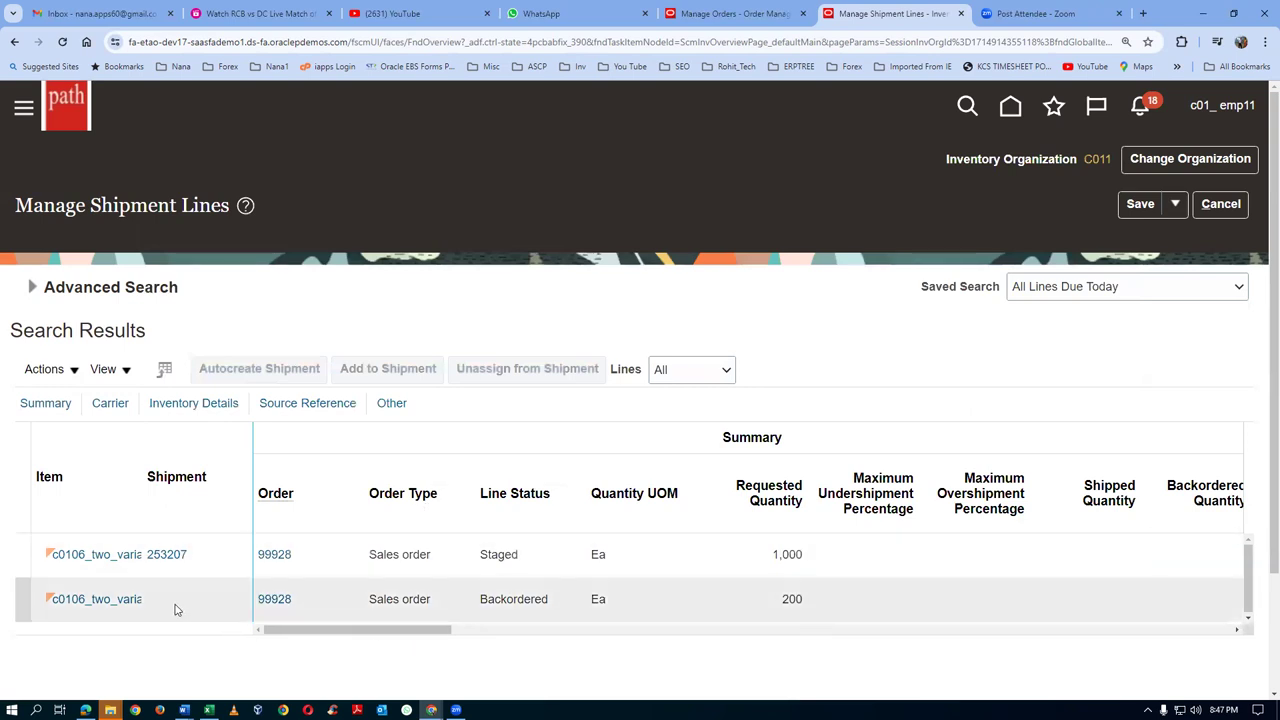
left_click(200, 560)
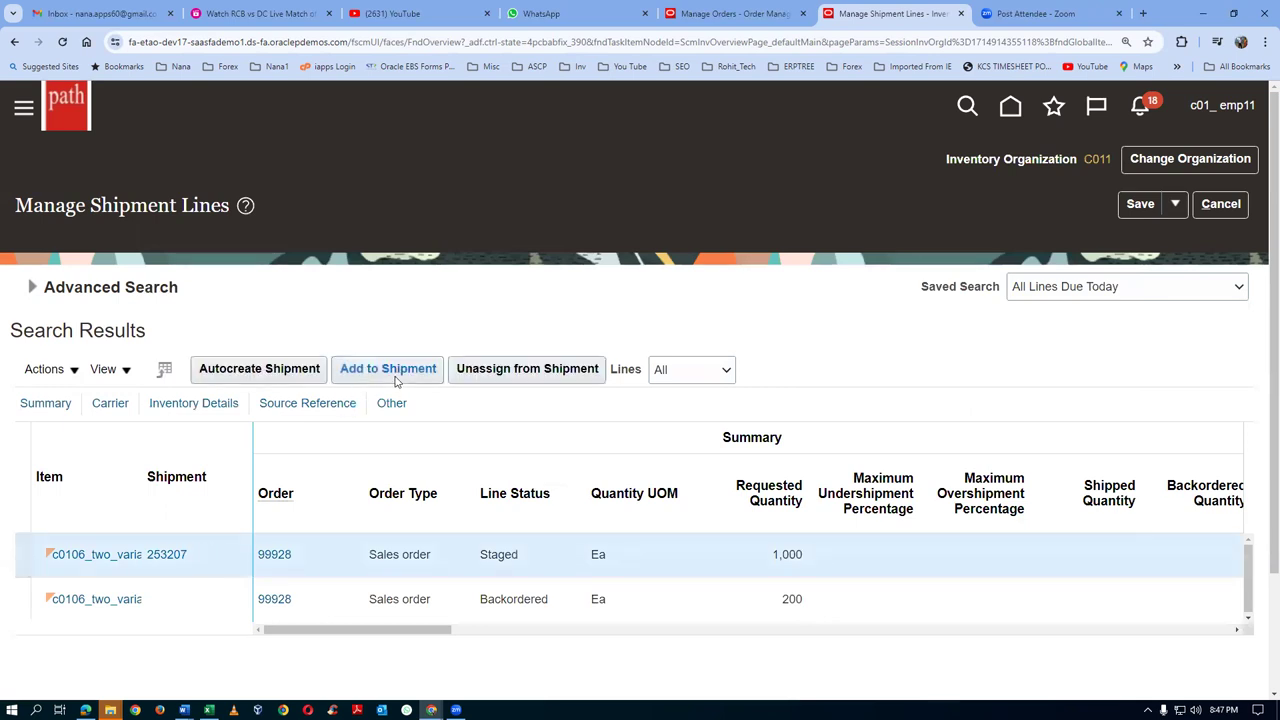
key("alt+Tab")
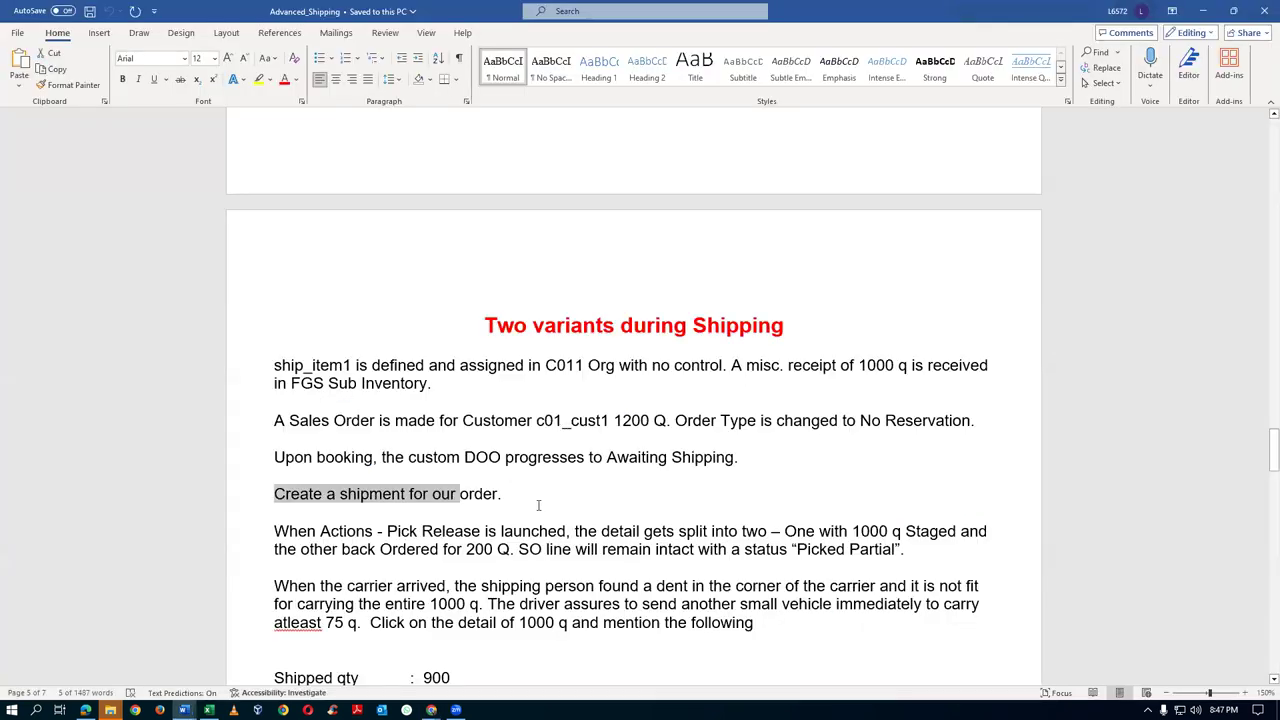
- Read the damaged-carrier scenario under "Two variants during Shipping", including the original load, the replacement vehicle's capacity and the shipped quantity
left_click(497, 535)
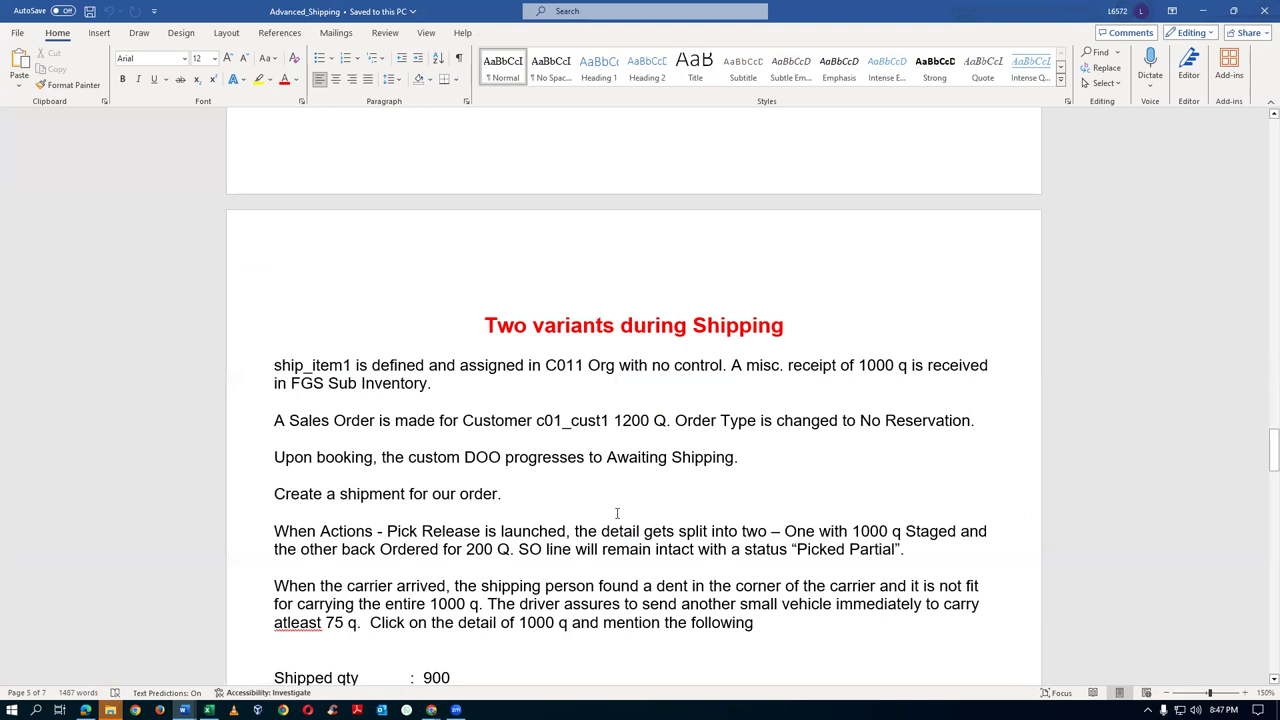
left_click(438, 483)
left_click_drag(438, 483, 448, 503)
left_click(447, 538)
scroll(520, 572, "down", 2)
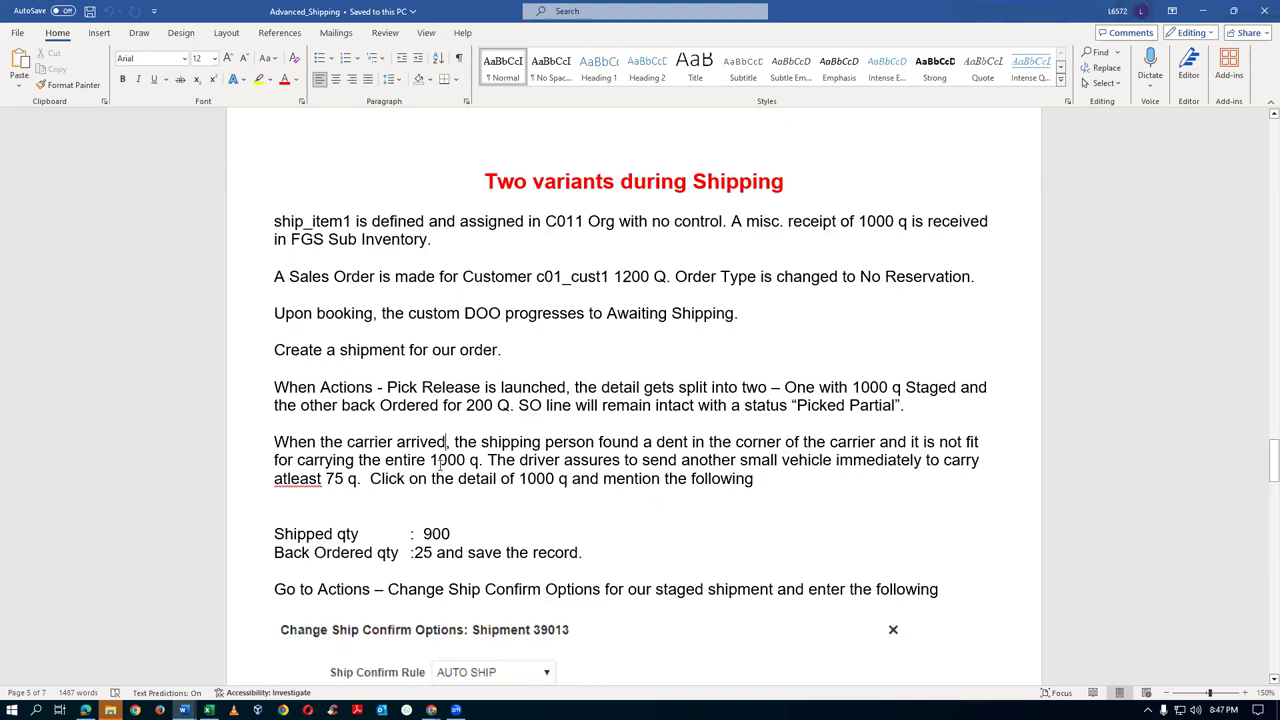
left_click_drag(430, 461, 478, 462)
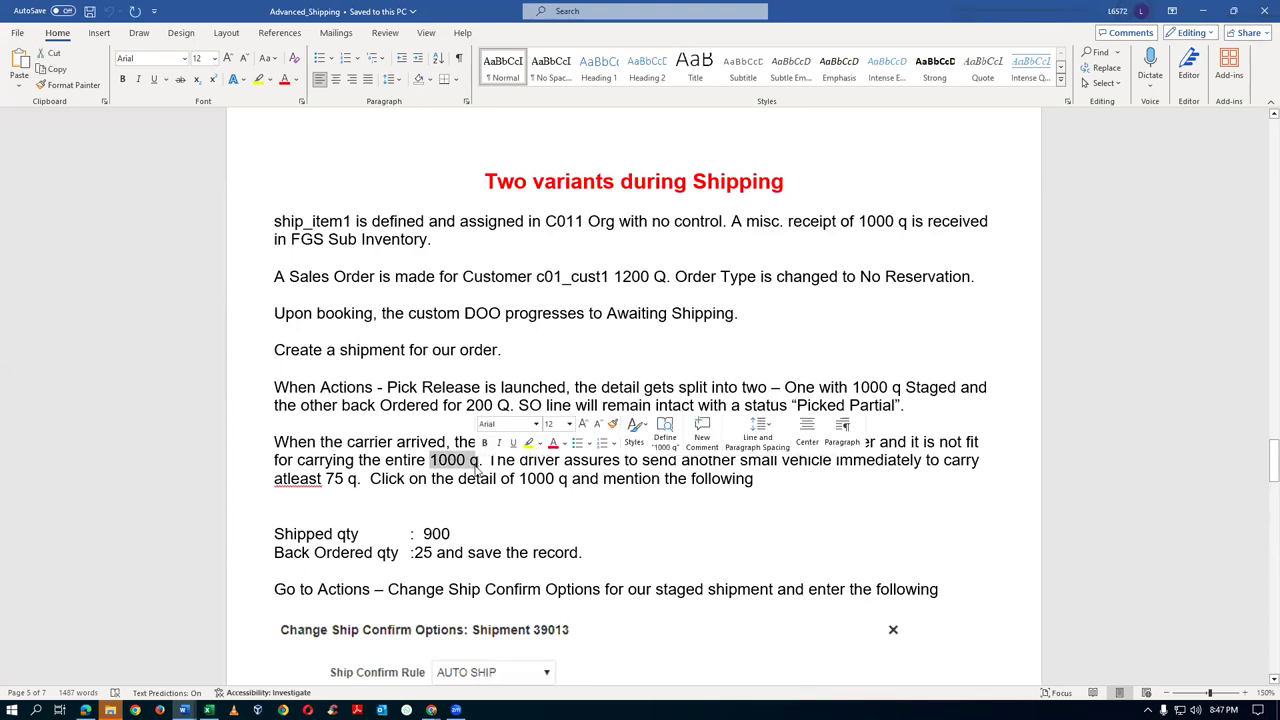
left_click(600, 512)
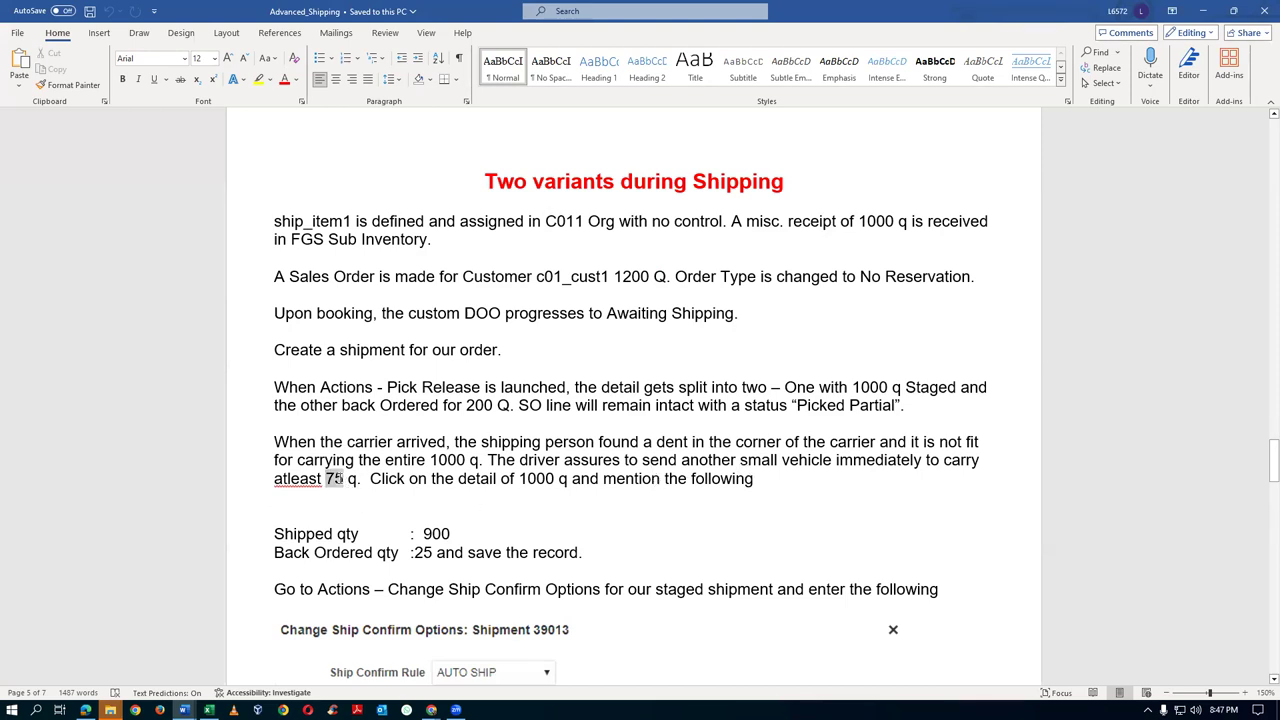
double_click(334, 478)
left_click(600, 480)
left_click_drag(424, 534, 456, 534)
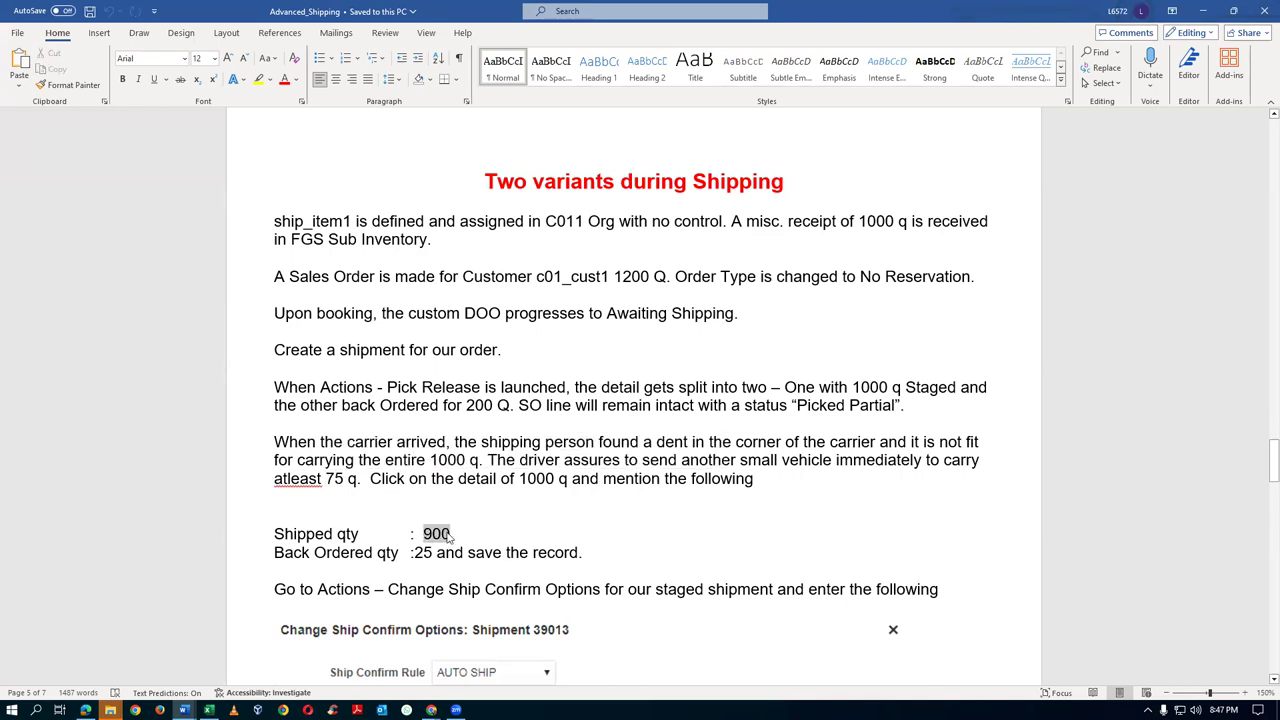
left_click(869, 461)
left_click_drag(432, 460, 482, 461)
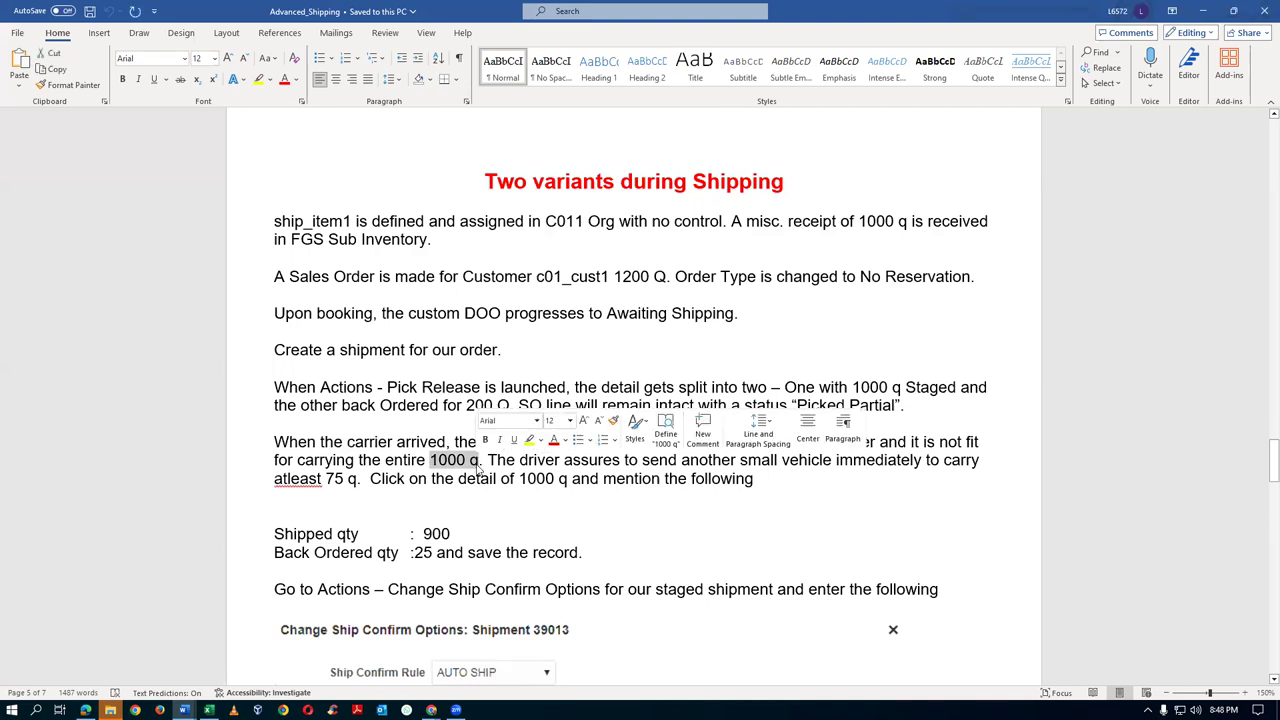
left_click(487, 533)
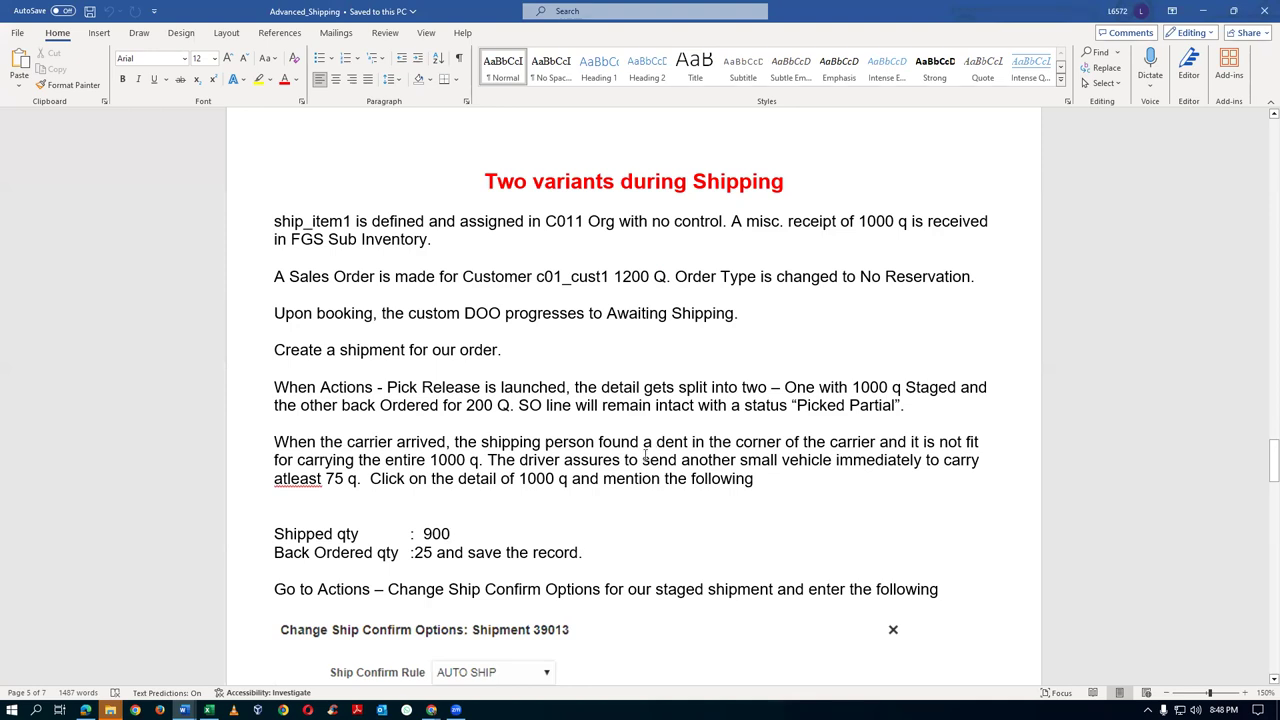
left_click_drag(413, 441, 662, 480)
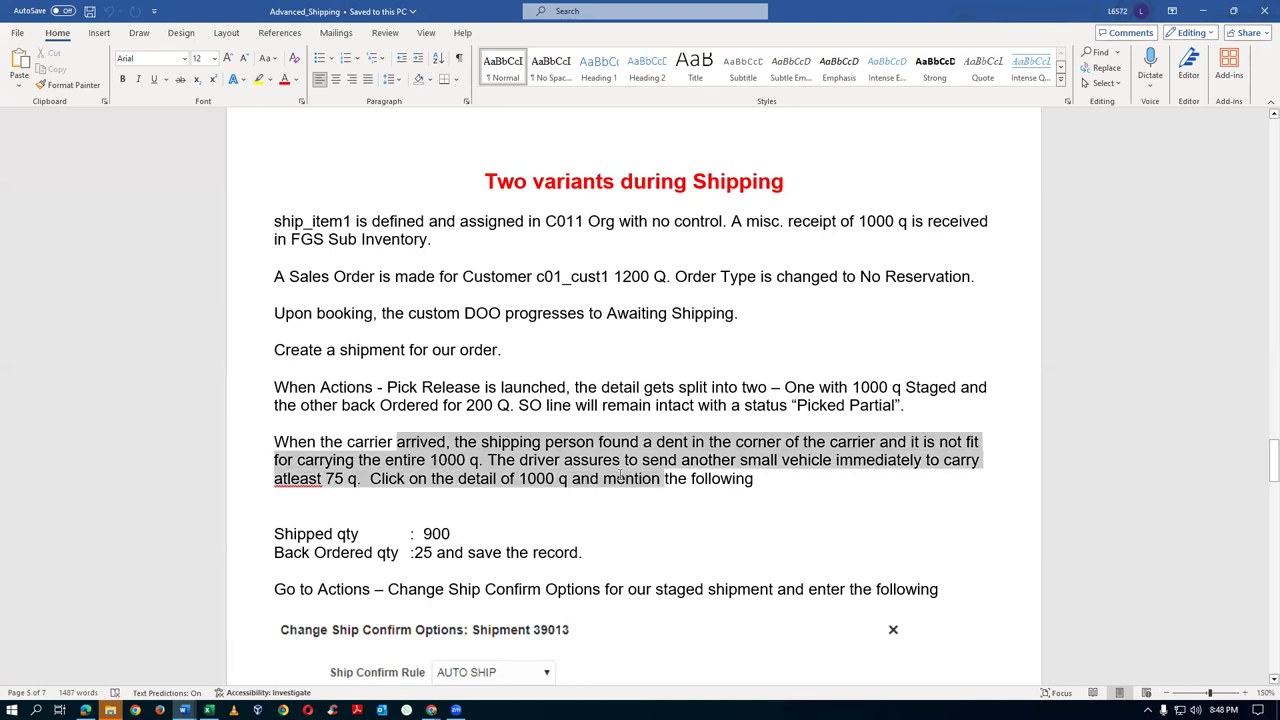
left_click(596, 535)
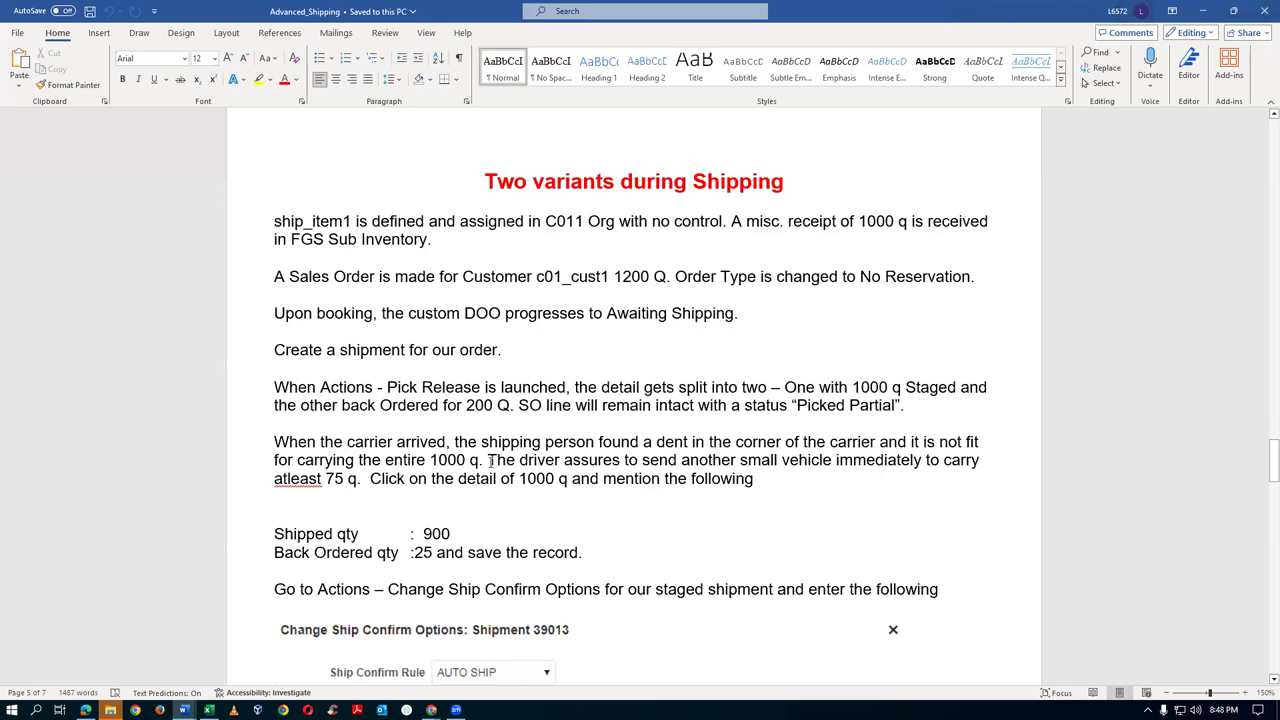
- Switch to the browser and open Setup and Maintenance in a duplicate of the Manage Shipment Lines tab
key("alt+Tab")
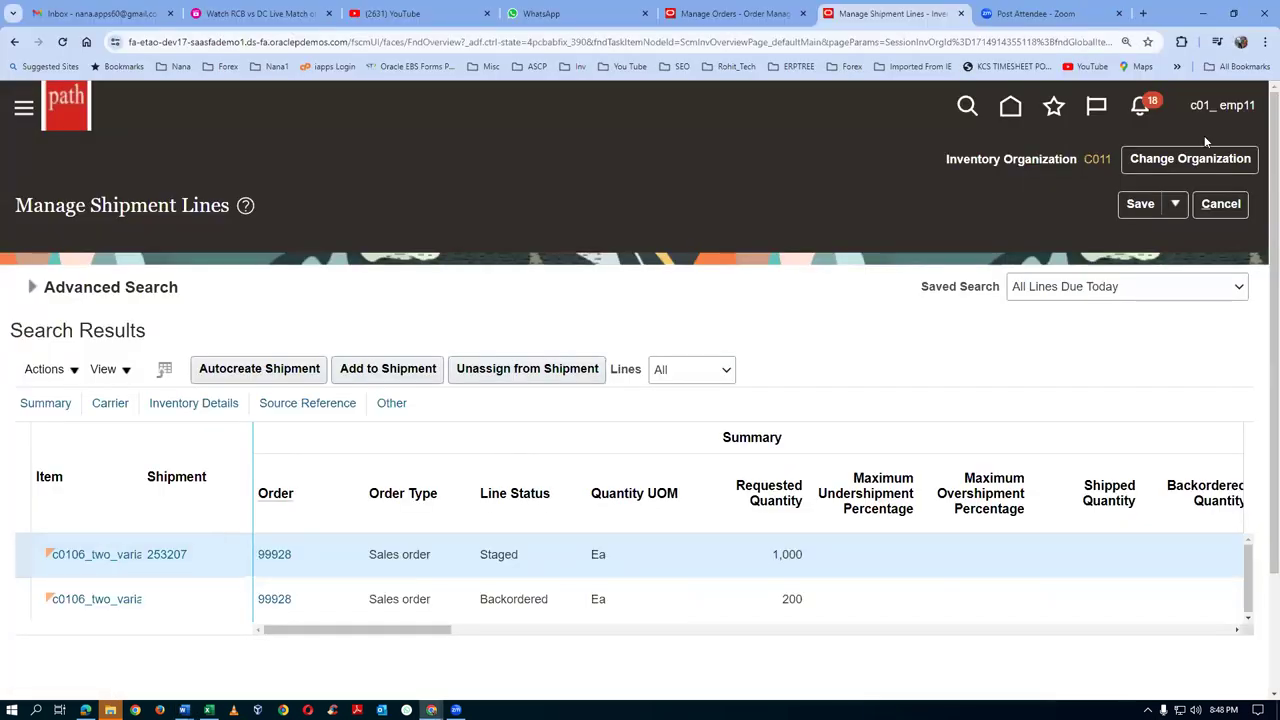
right_click(928, 15)
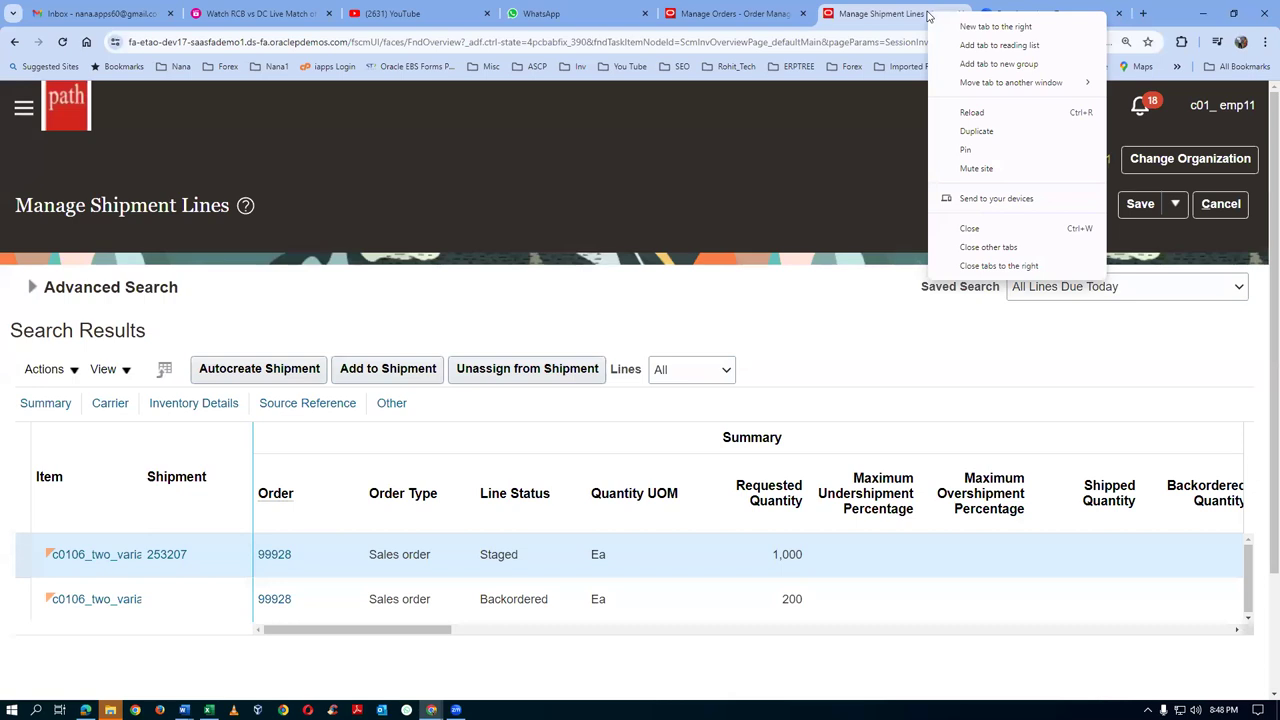
left_click(955, 130)
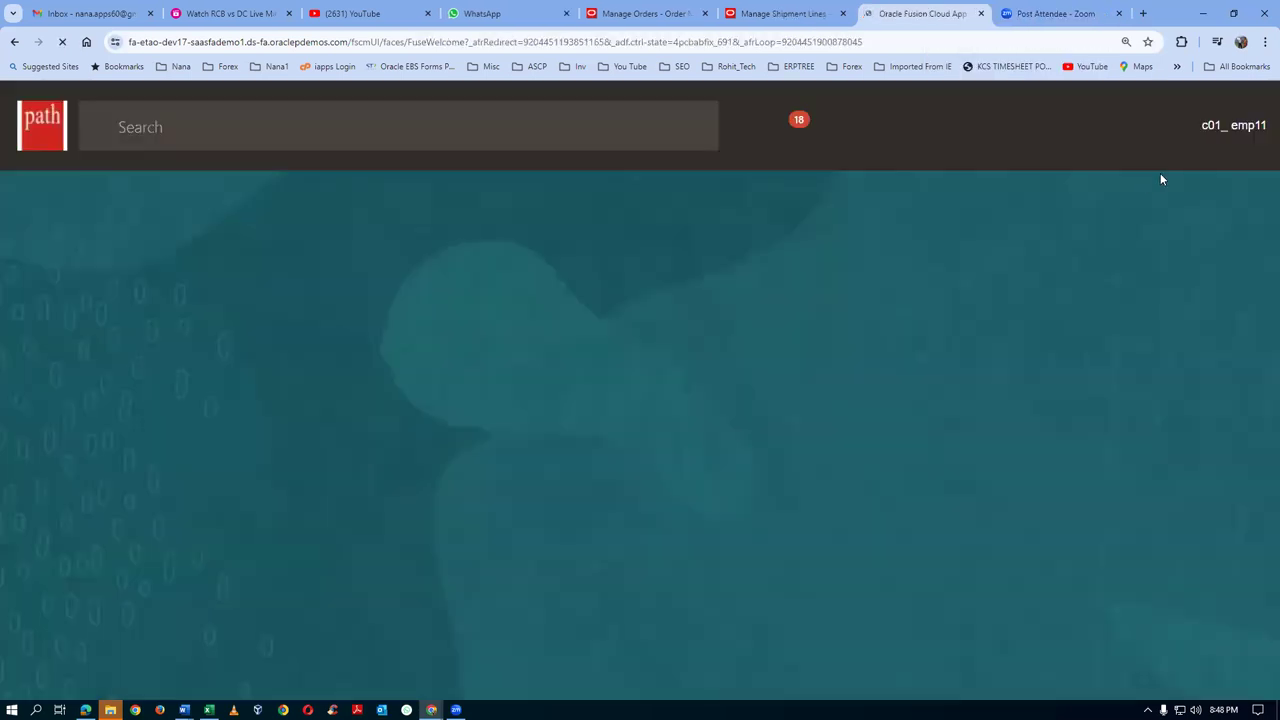
left_click(1221, 128)
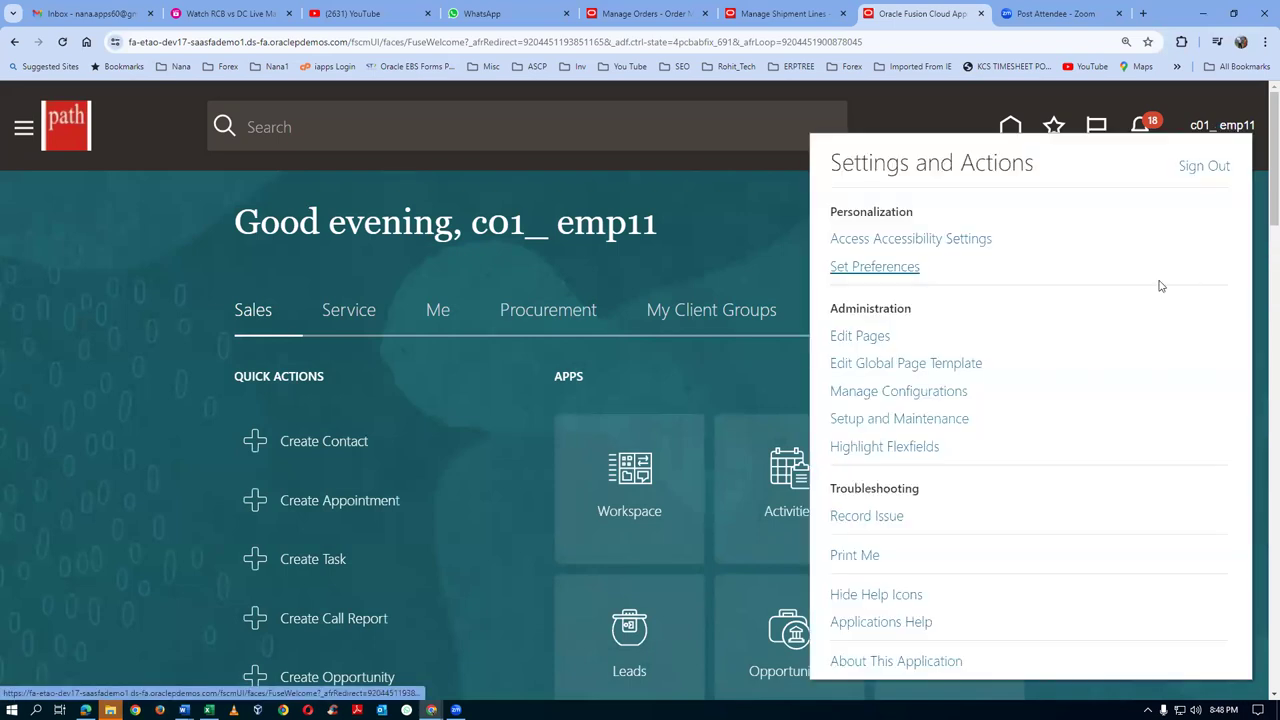
left_click(851, 424)
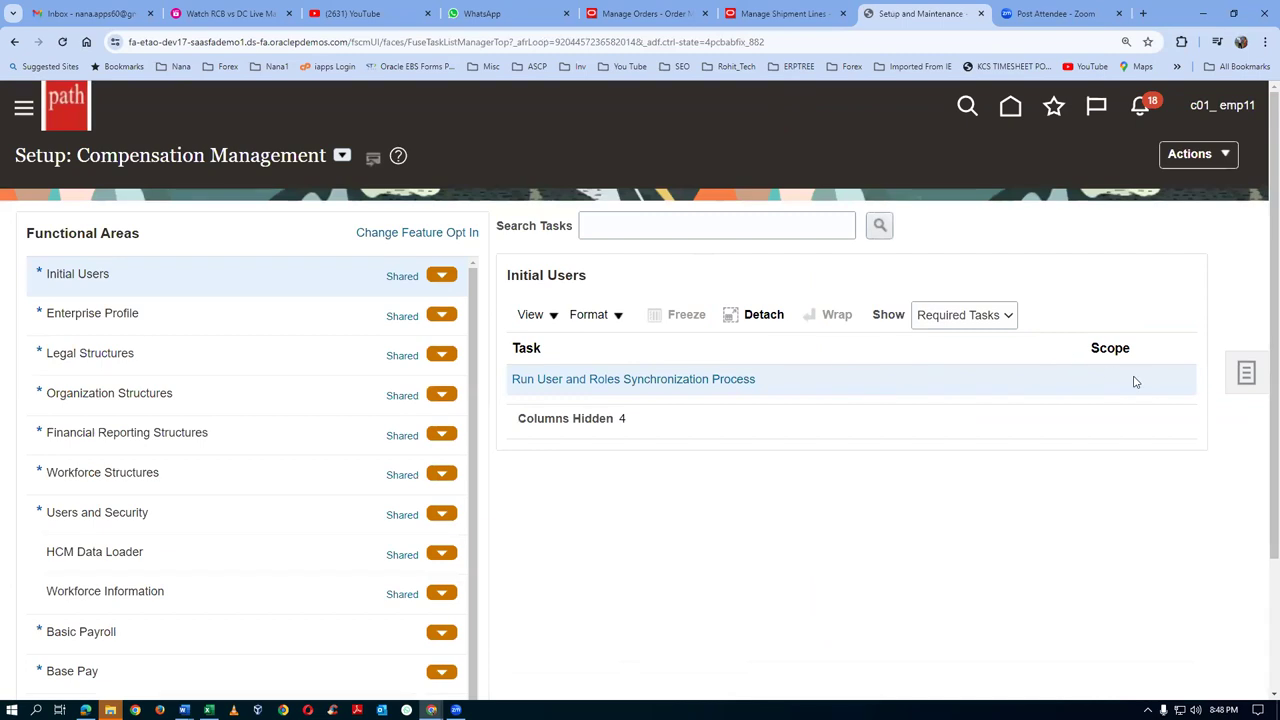
- Search all setup tasks for man%ship%conf%rule% and open the task for managing ship confirm rules
left_click(1241, 380)
left_click(1110, 438)
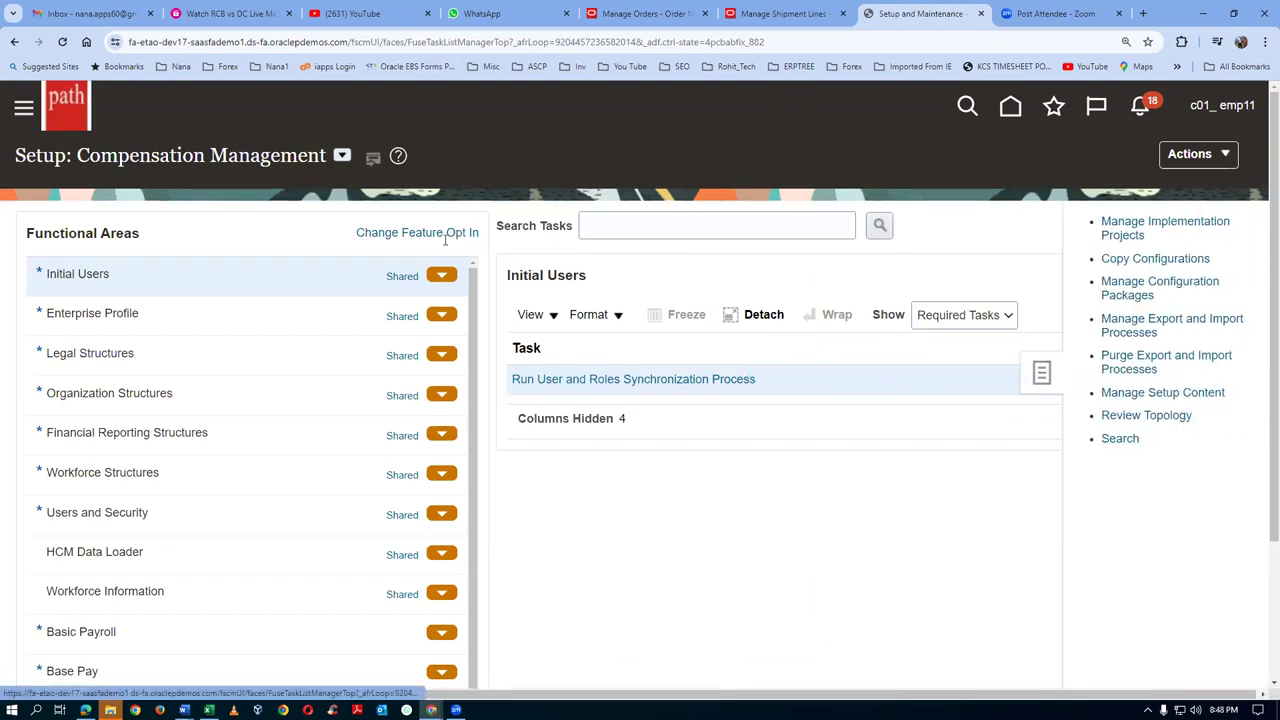
type("man")
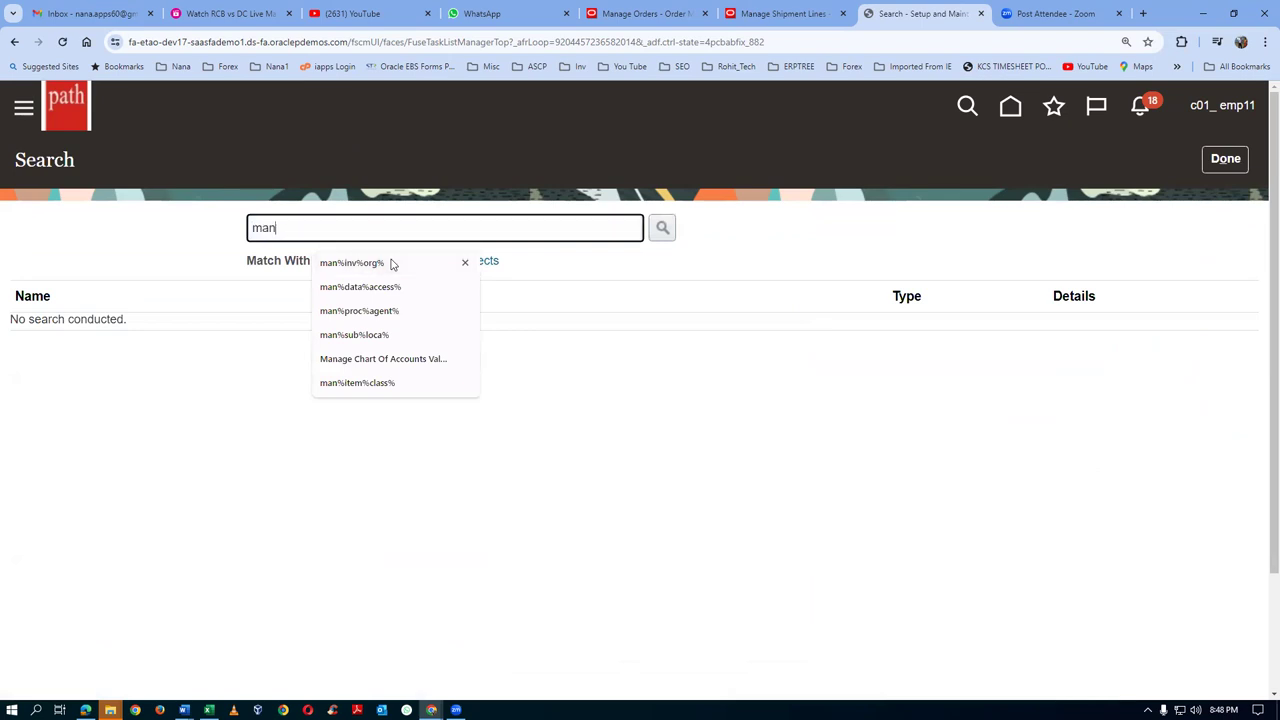
type("%ship%")
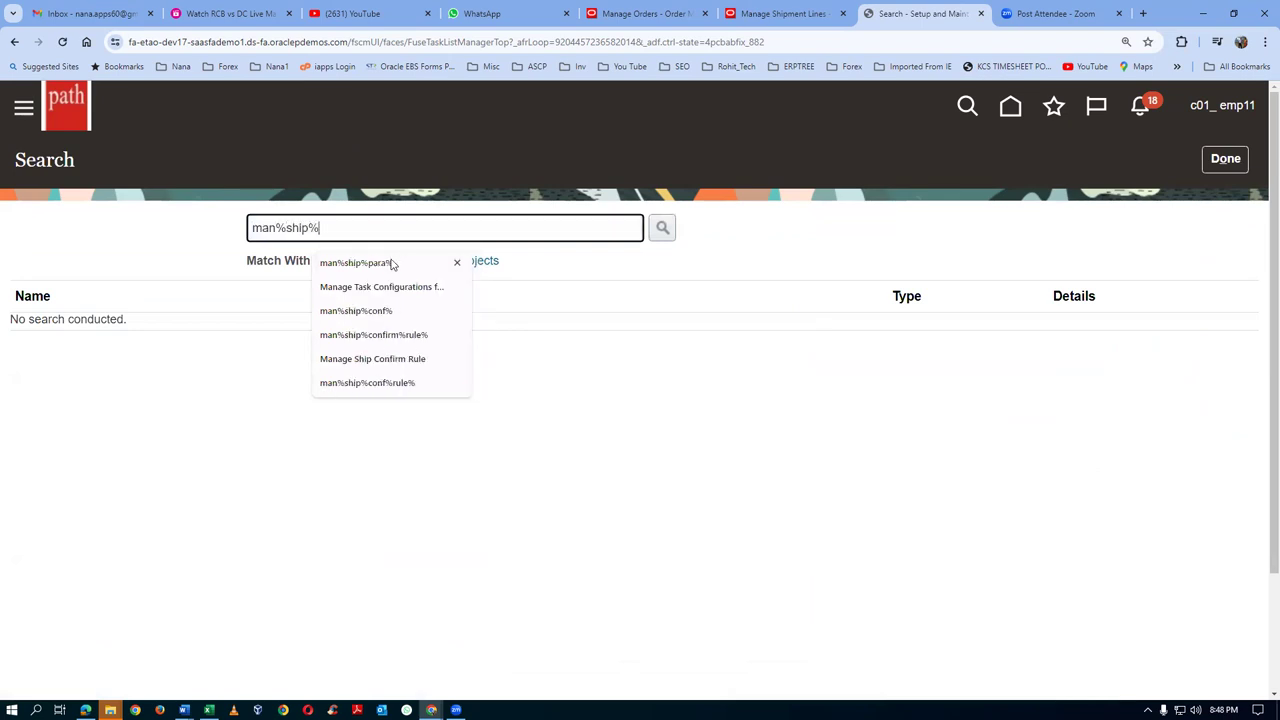
type("conf%rue")
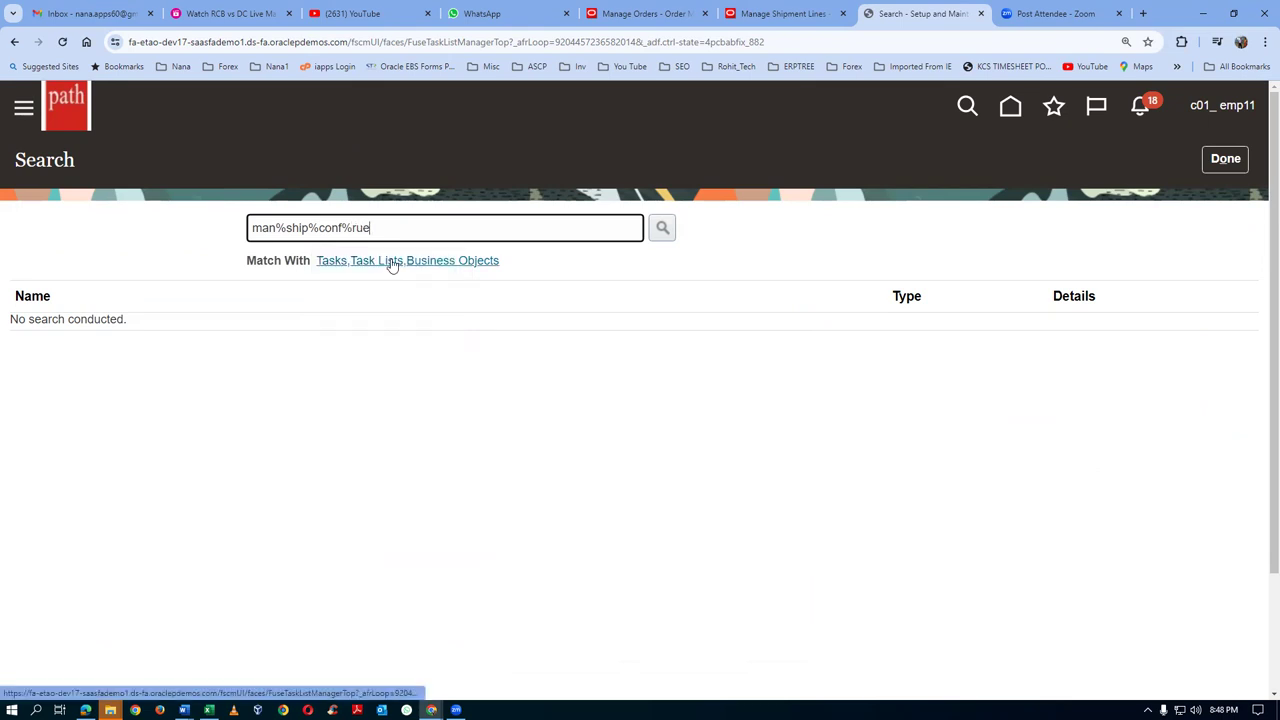
key("BackSpace")
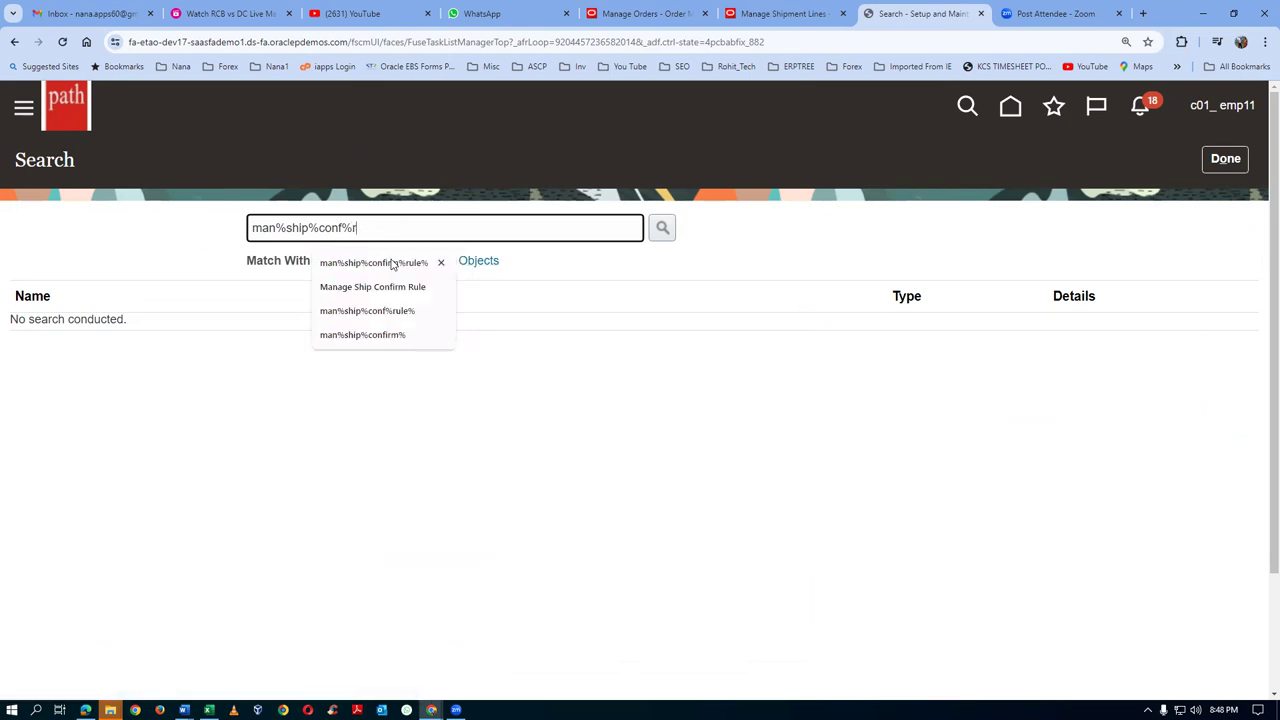
type("le%")
key("Return")
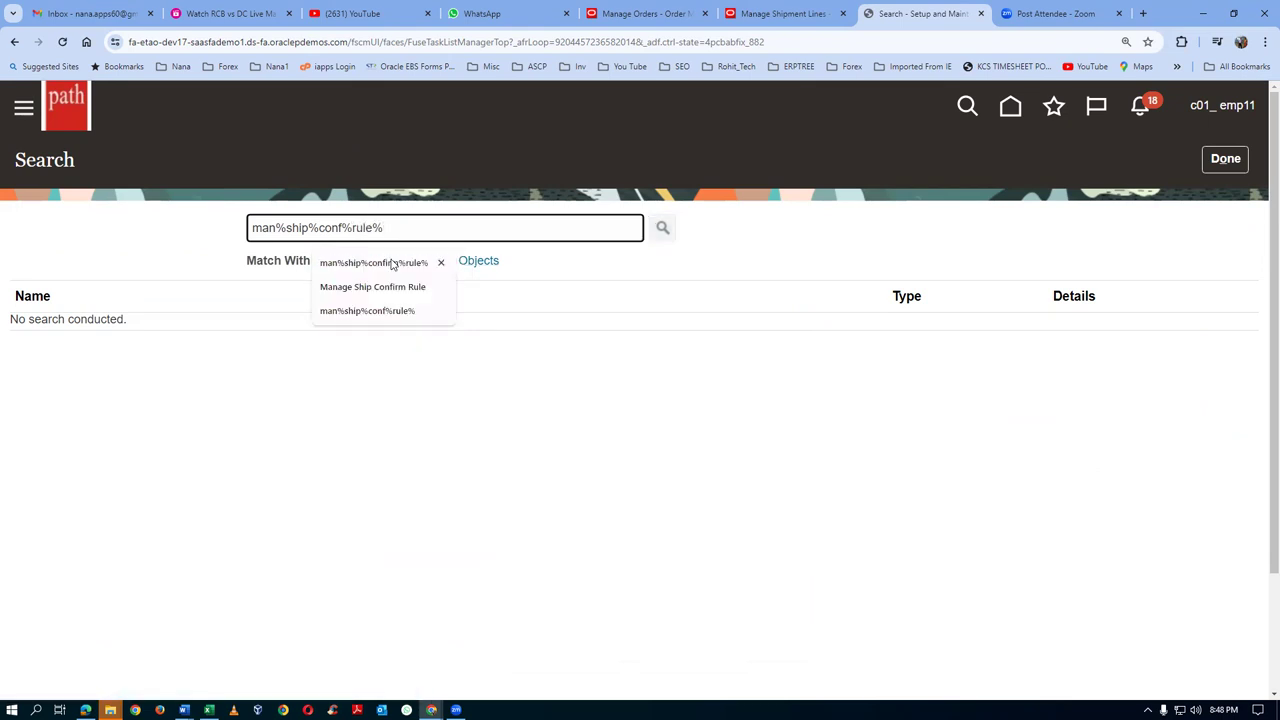
left_click(68, 332)
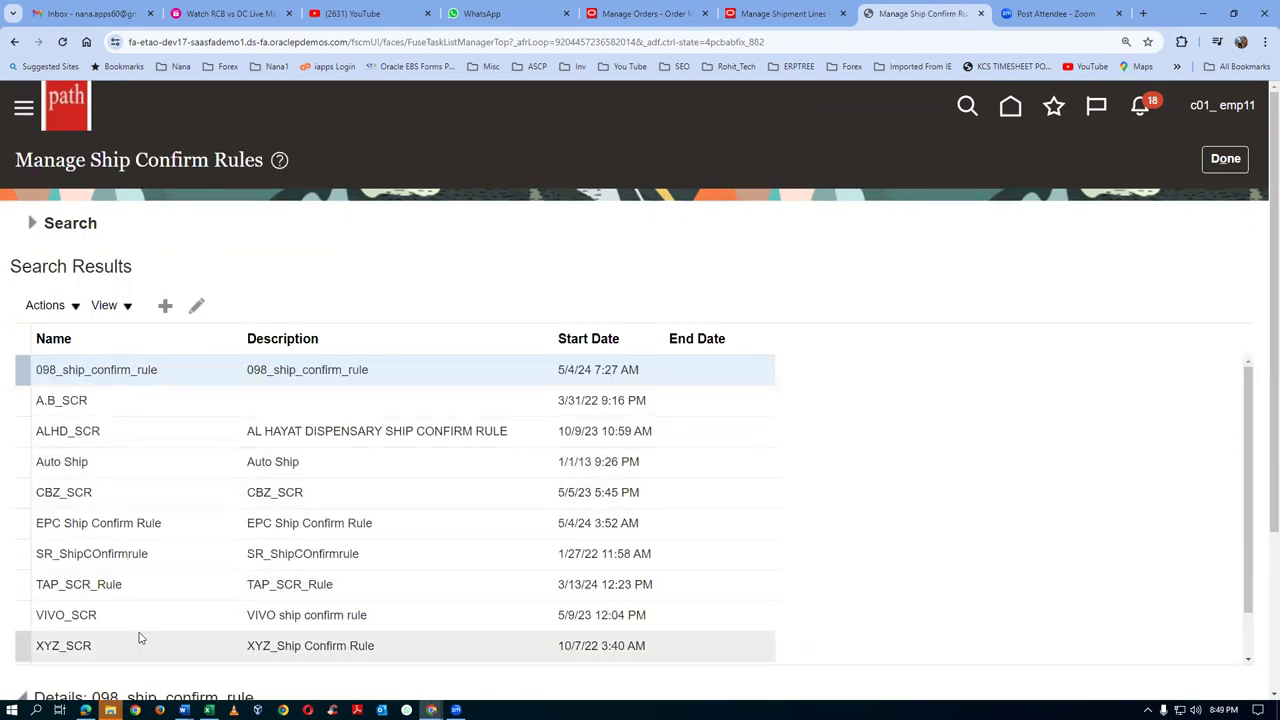
- Search the ship confirm rules by the name c01 and open c01_ship_confirm_rule for editing
scroll(139, 633, "down", 2)
scroll(150, 600, "up", 2)
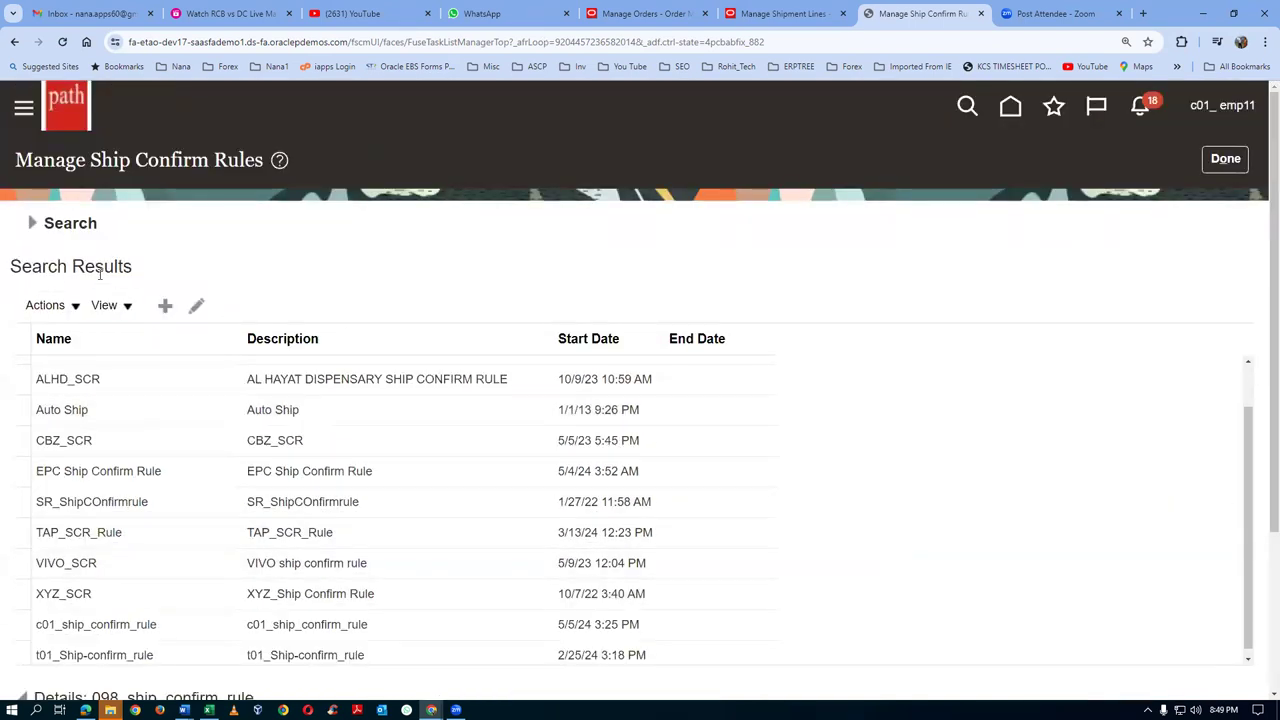
left_click(31, 224)
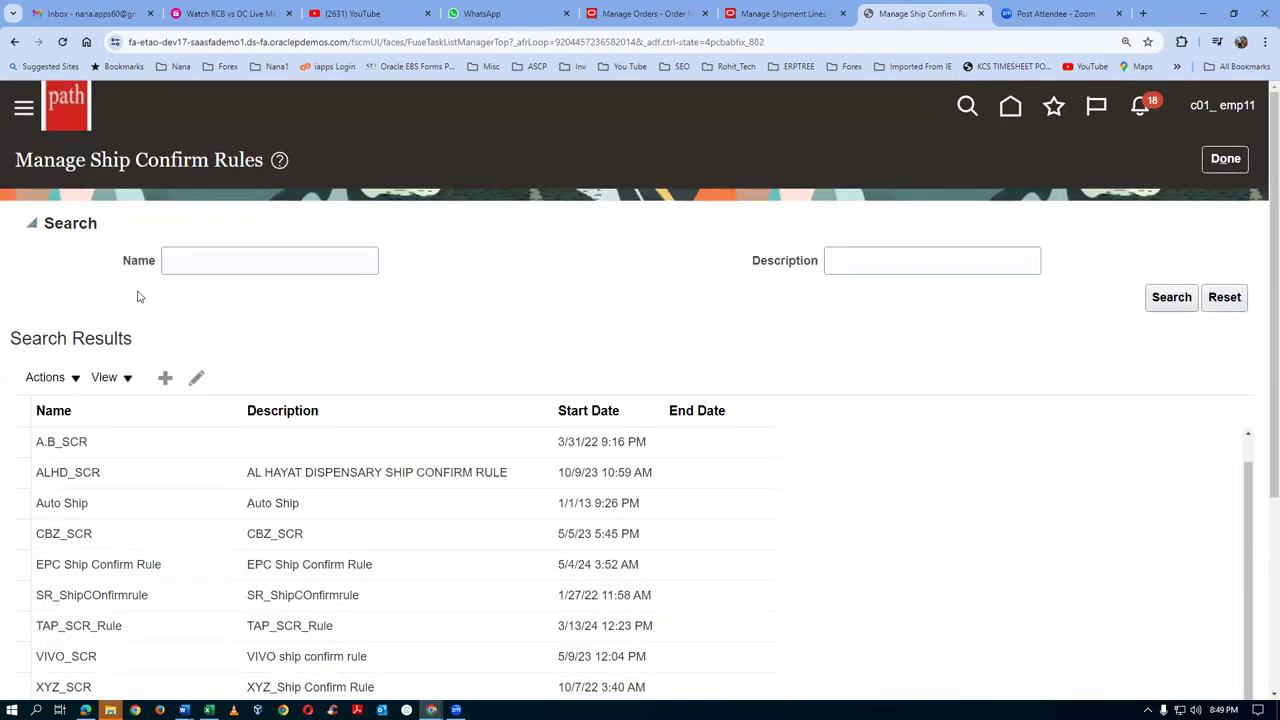
left_click(170, 262)
type("c01")
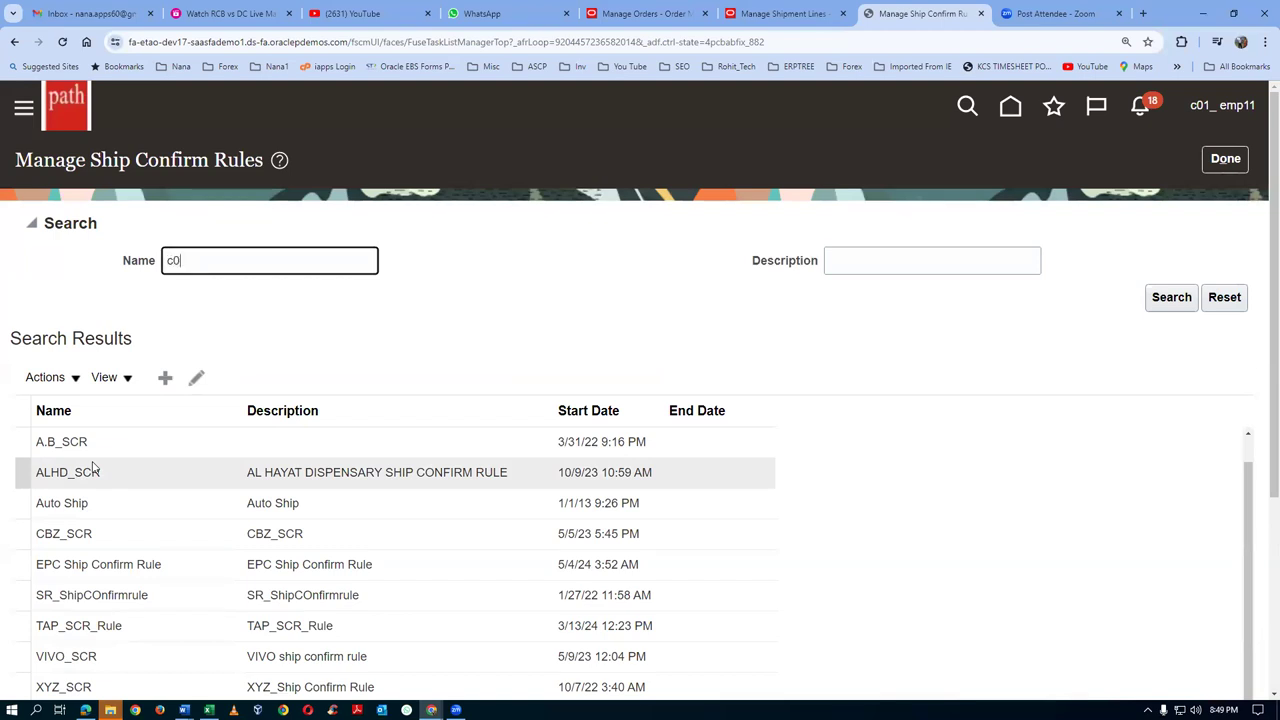
key("Return")
left_click(194, 369)
left_click(195, 304)
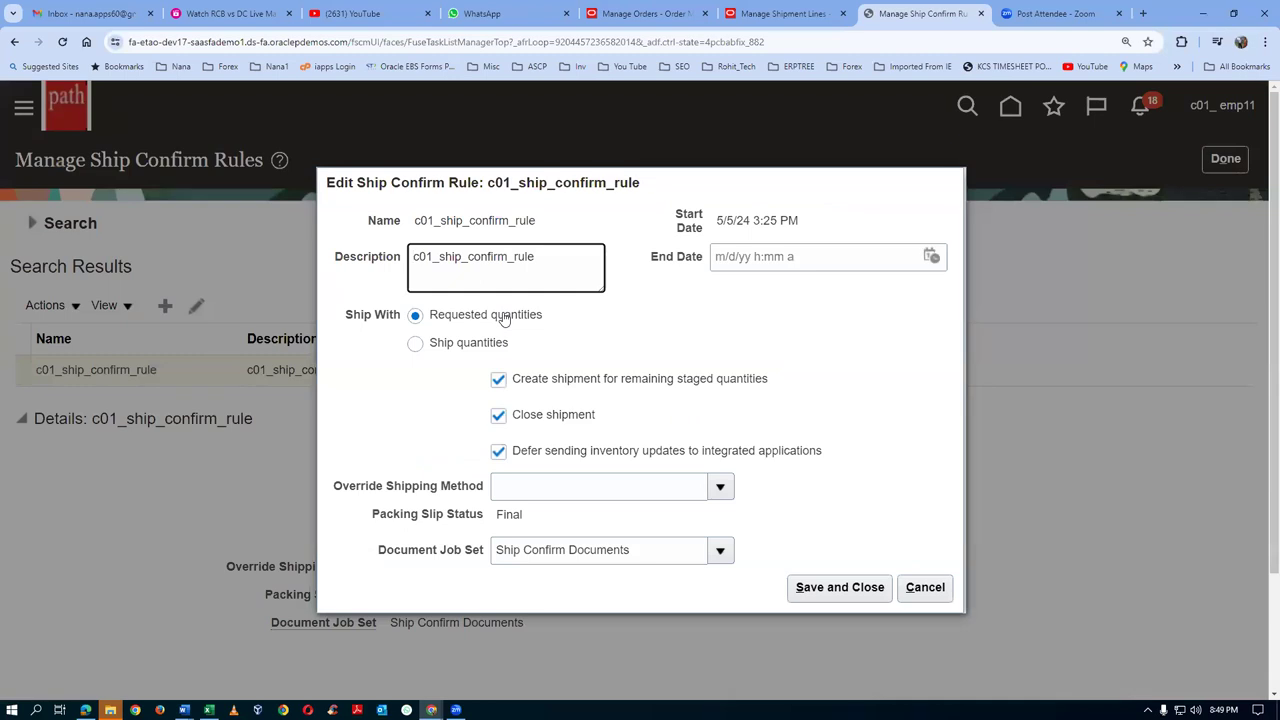
- Configure the rule to ship with Ship quantities, using Stage for quantities not manually entered and creating no shipment for remaining staged quantities
left_click(415, 348)
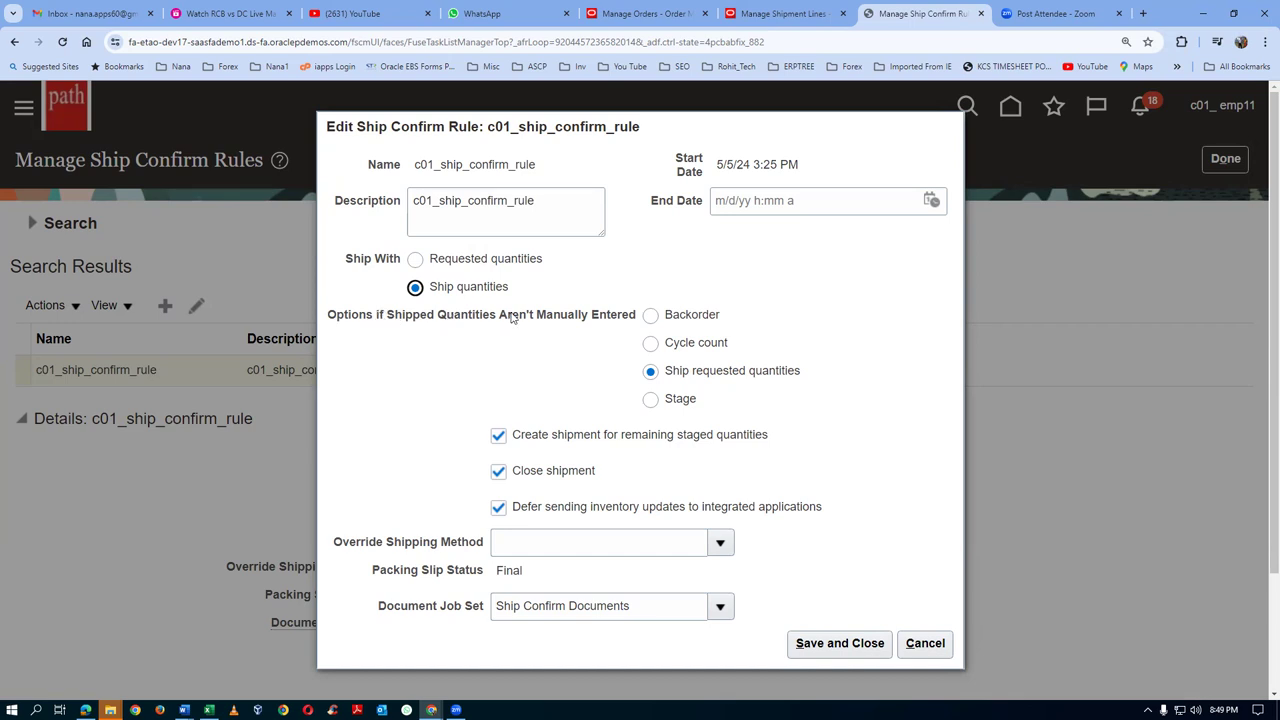
left_click_drag(500, 316, 610, 317)
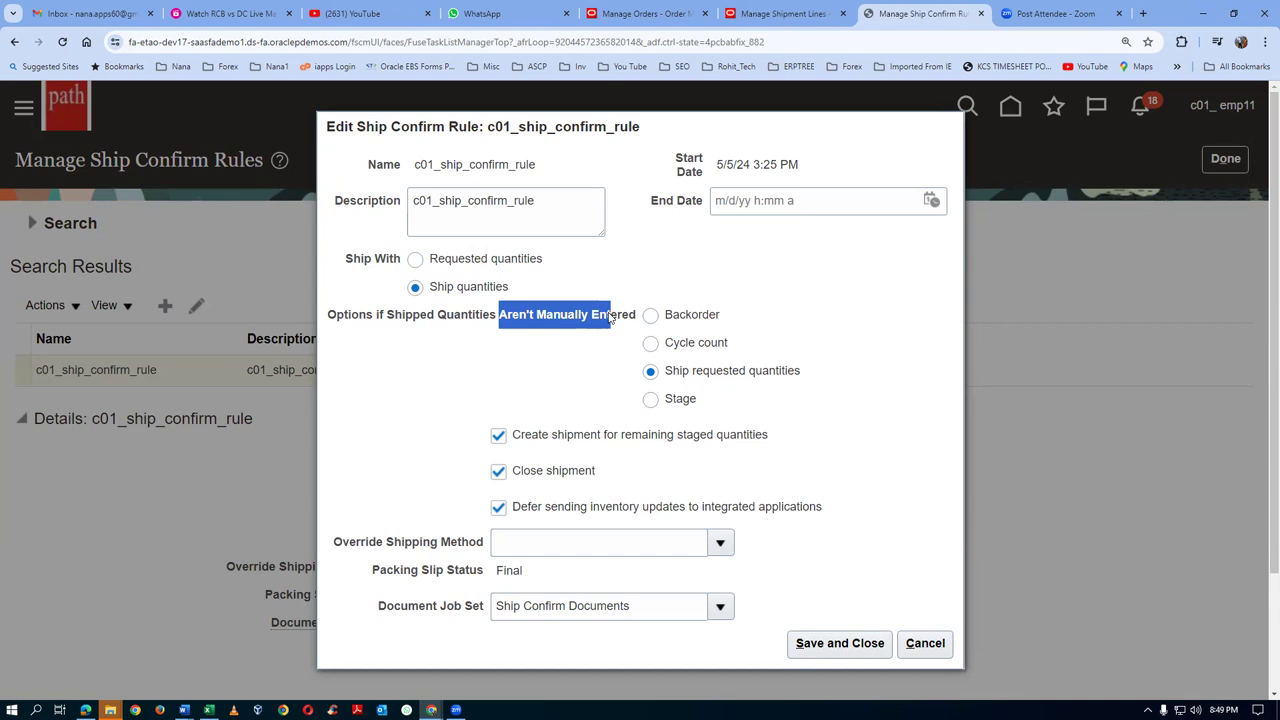
key("alt+Tab")
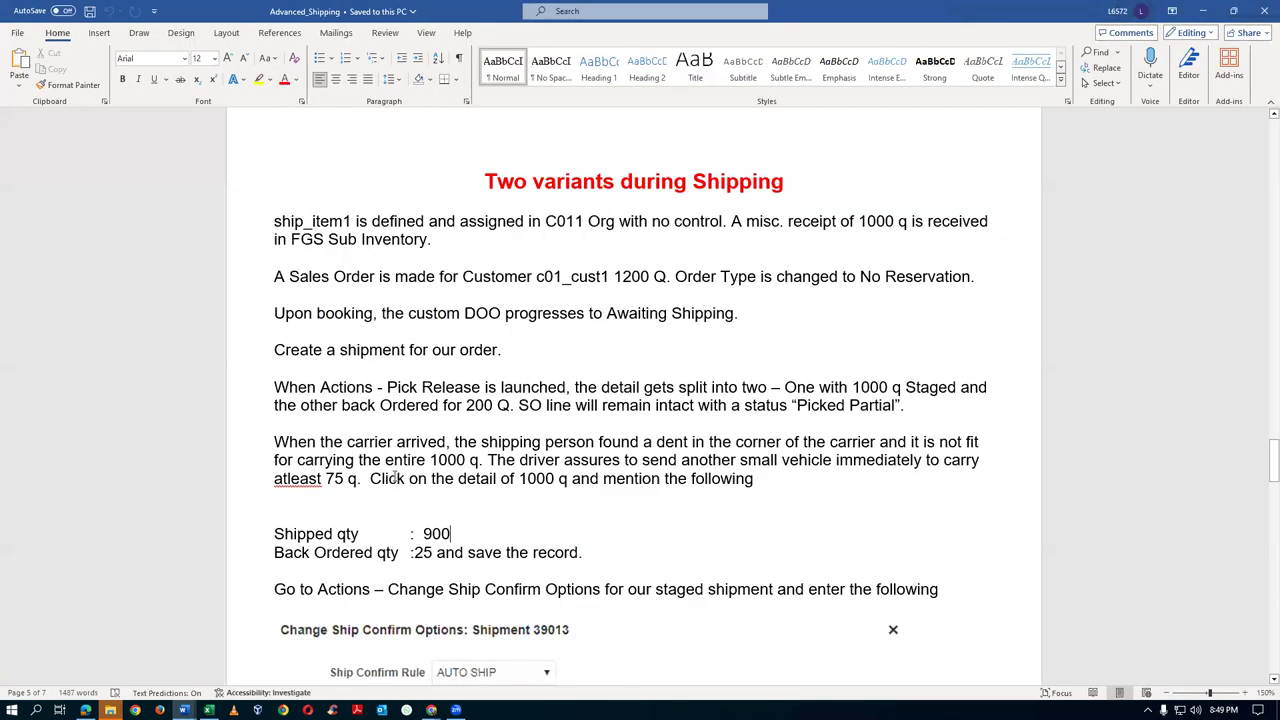
left_click_drag(396, 478, 441, 483)
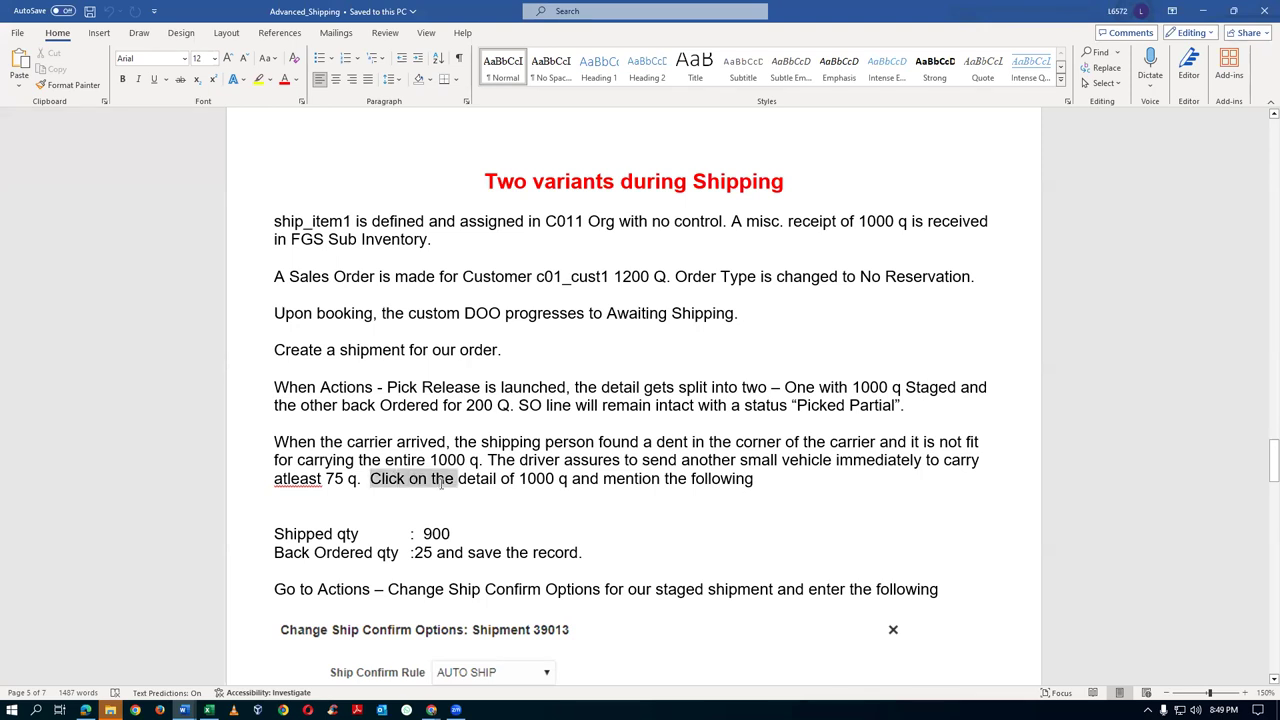
key("alt+Tab")
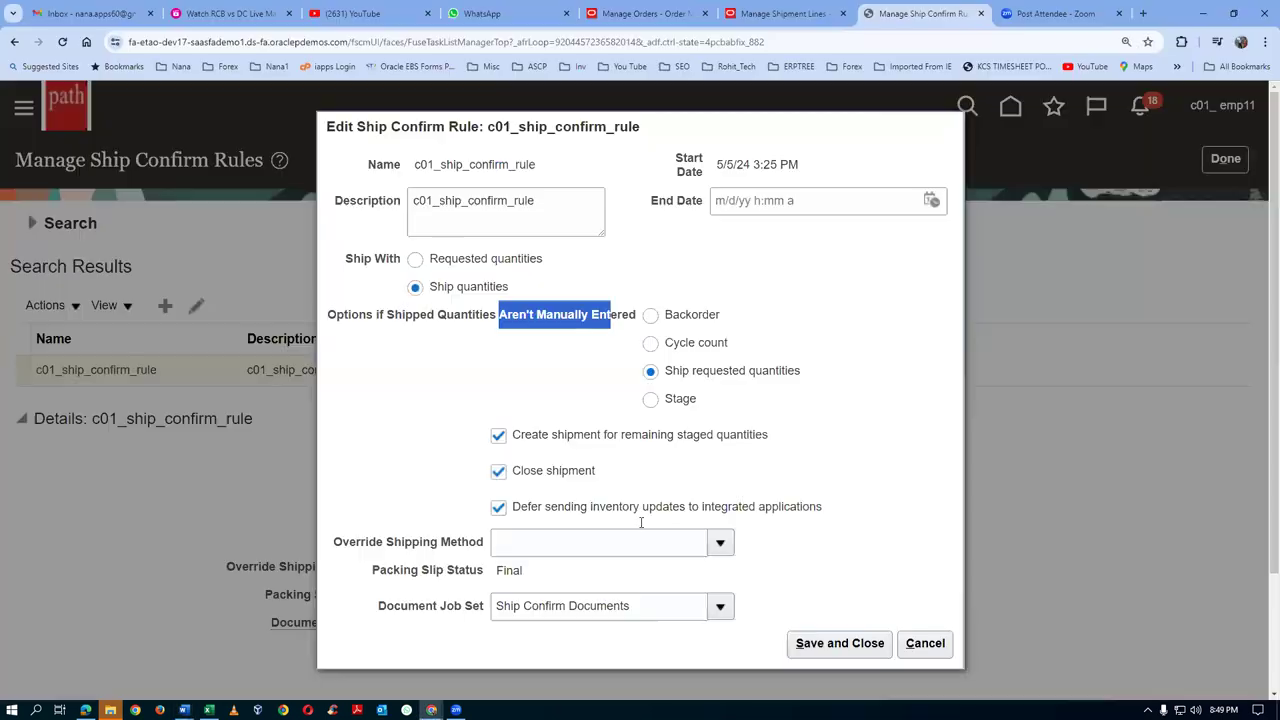
left_click(652, 401)
left_click(499, 437)
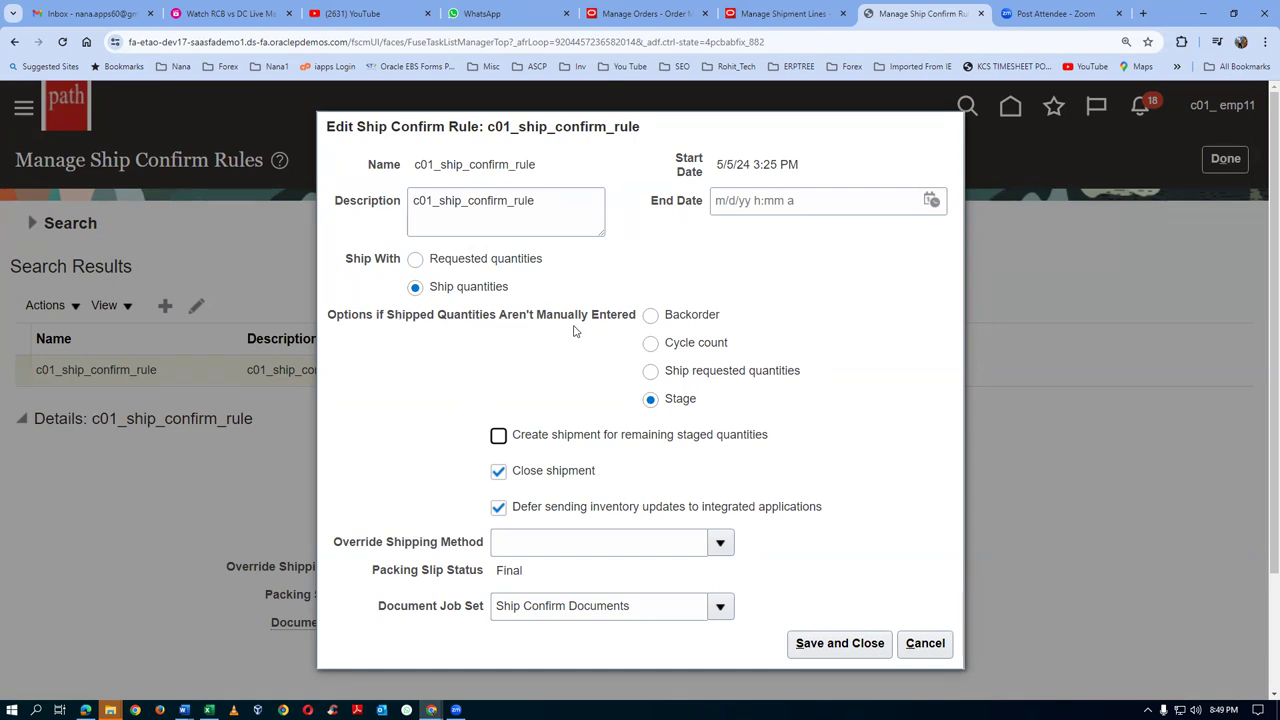
- Recheck the 1000 q load and the 75 q vehicle capacity in the Word scenario, and return to the rule in the browser
key("alt+Tab")
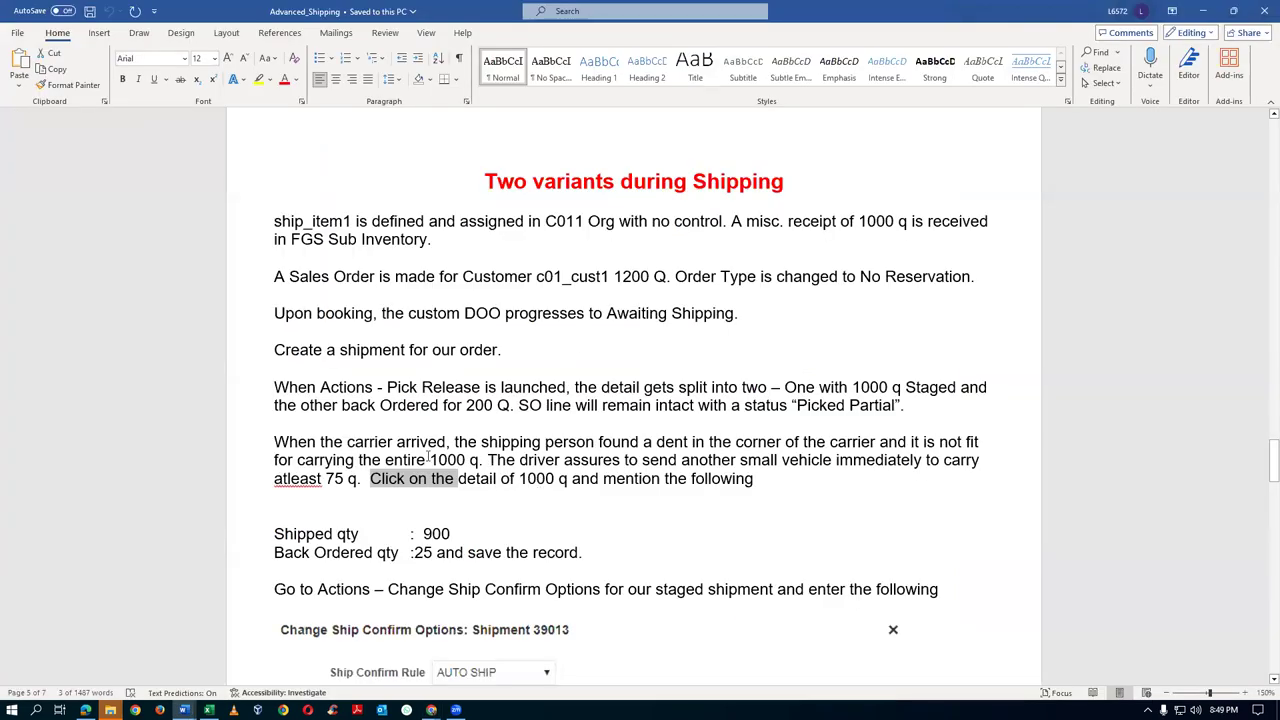
left_click_drag(431, 460, 466, 460)
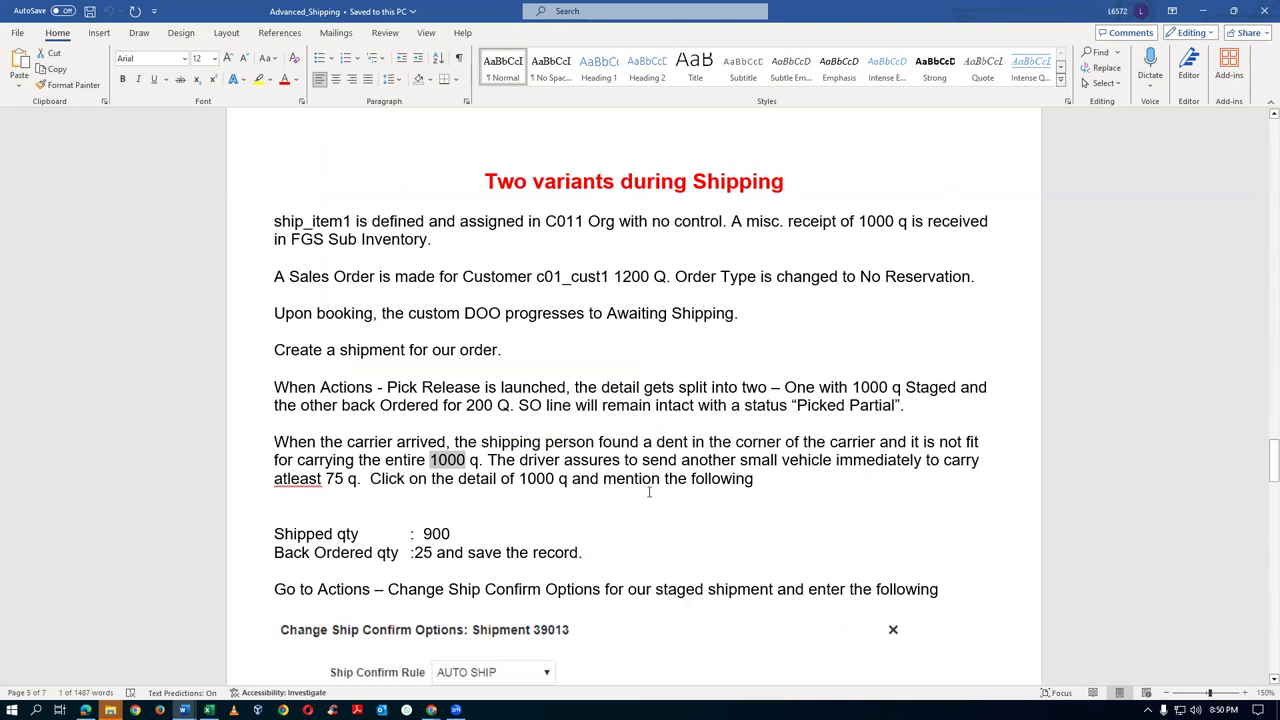
left_click_drag(326, 479, 360, 484)
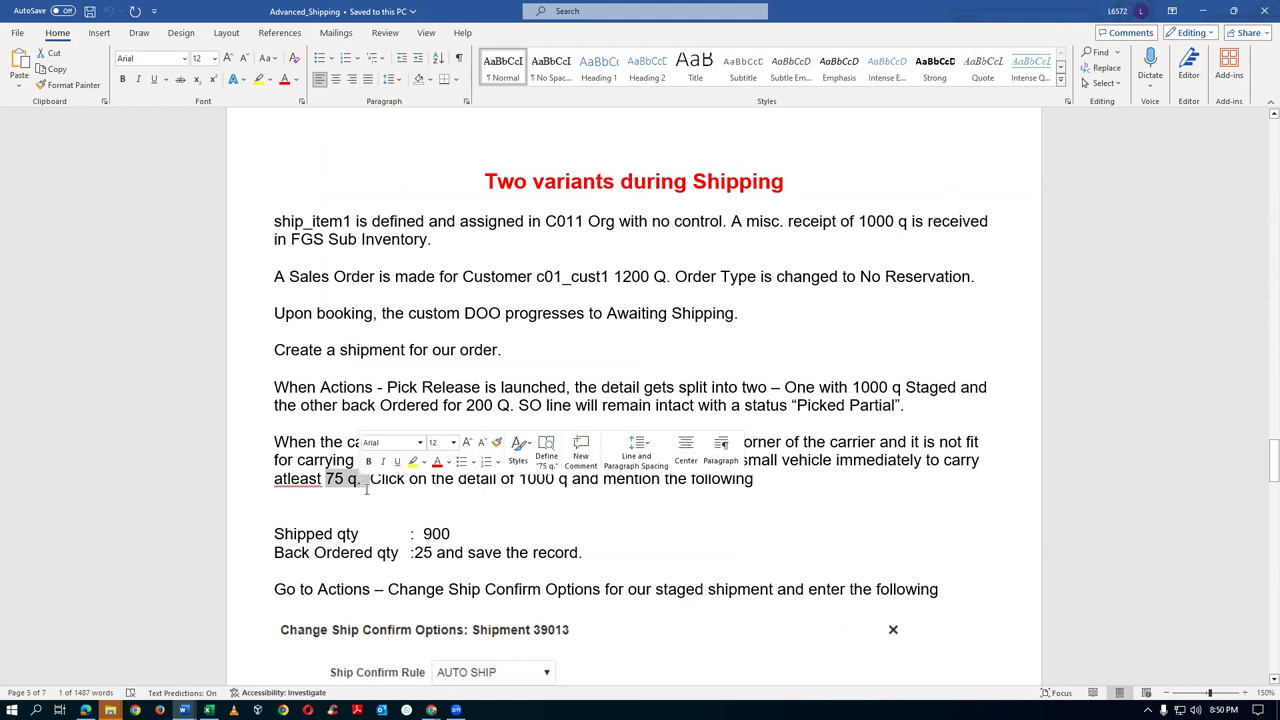
key("alt+Tab")
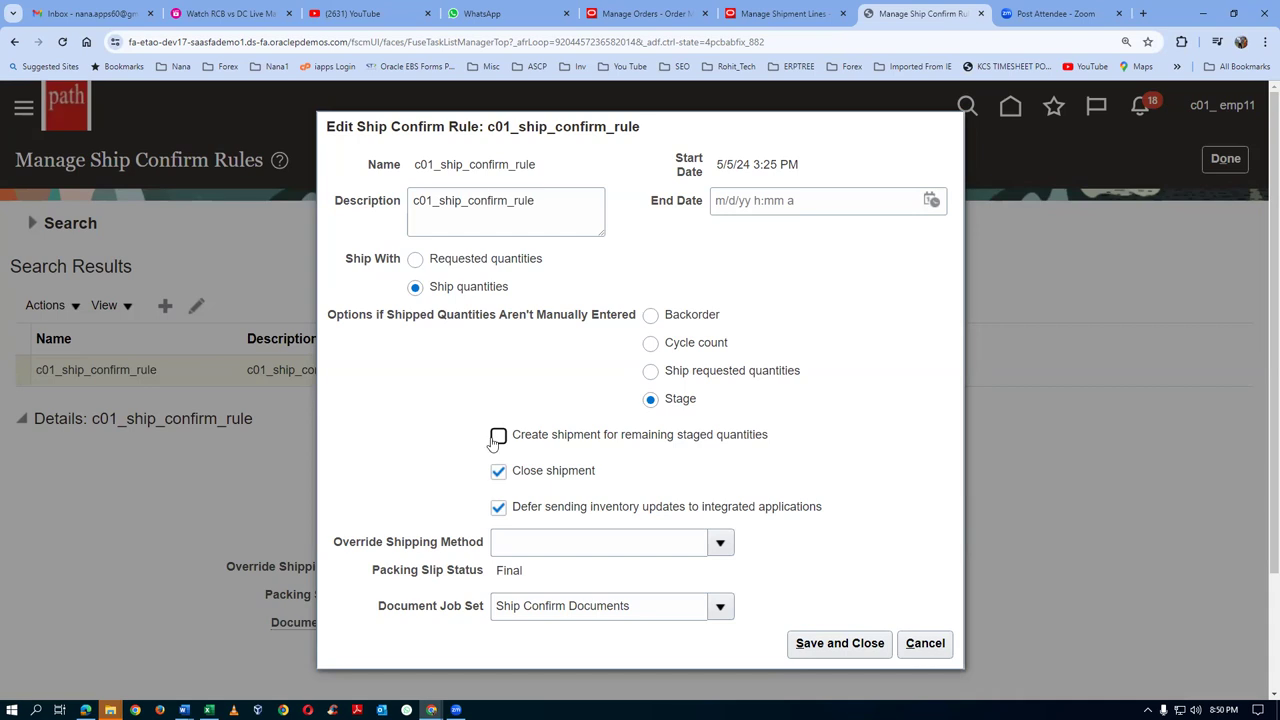
- Turn off deferring inventory updates to integrated applications in the rule, and recheck the 1000 q load in the Word scenario
left_click(498, 508)
key("alt+Tab")
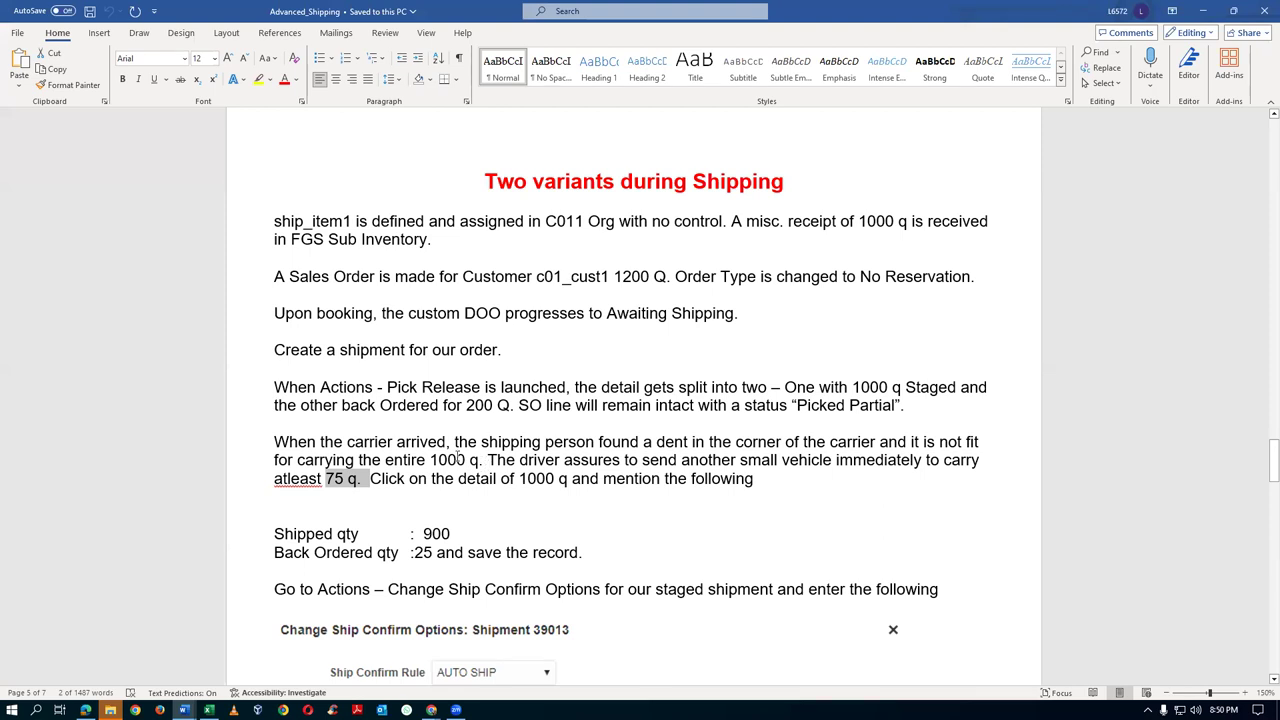
left_click_drag(430, 460, 481, 463)
key("alt+Tab")
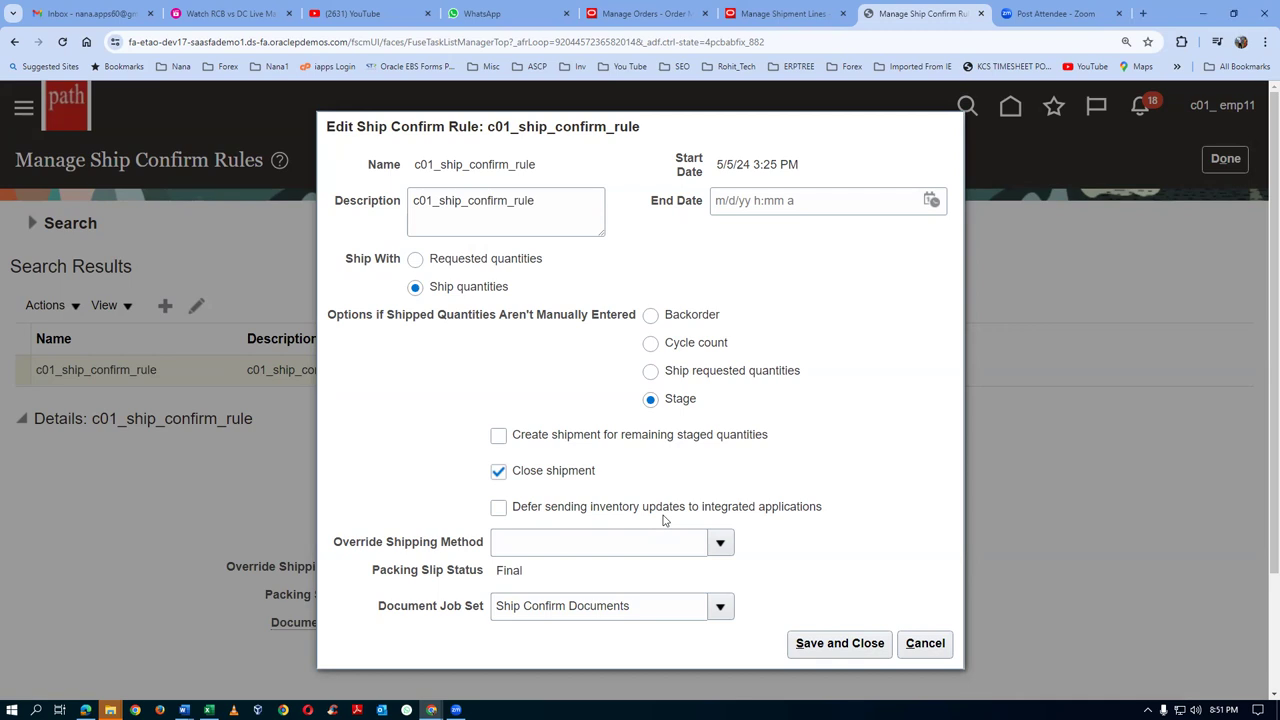
- Review the load, shipped quantity and backordered quantity in the Word scenario, and return to the rule in the browser
key("alt+Tab")
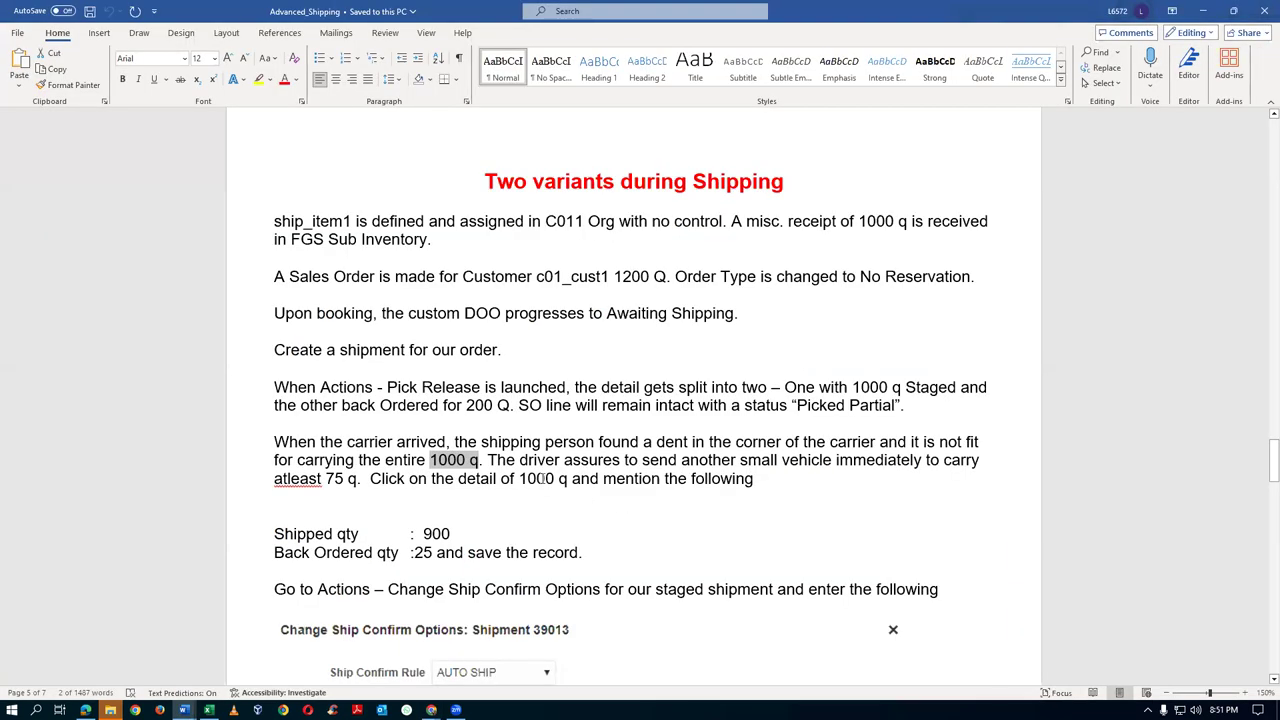
left_click(541, 476)
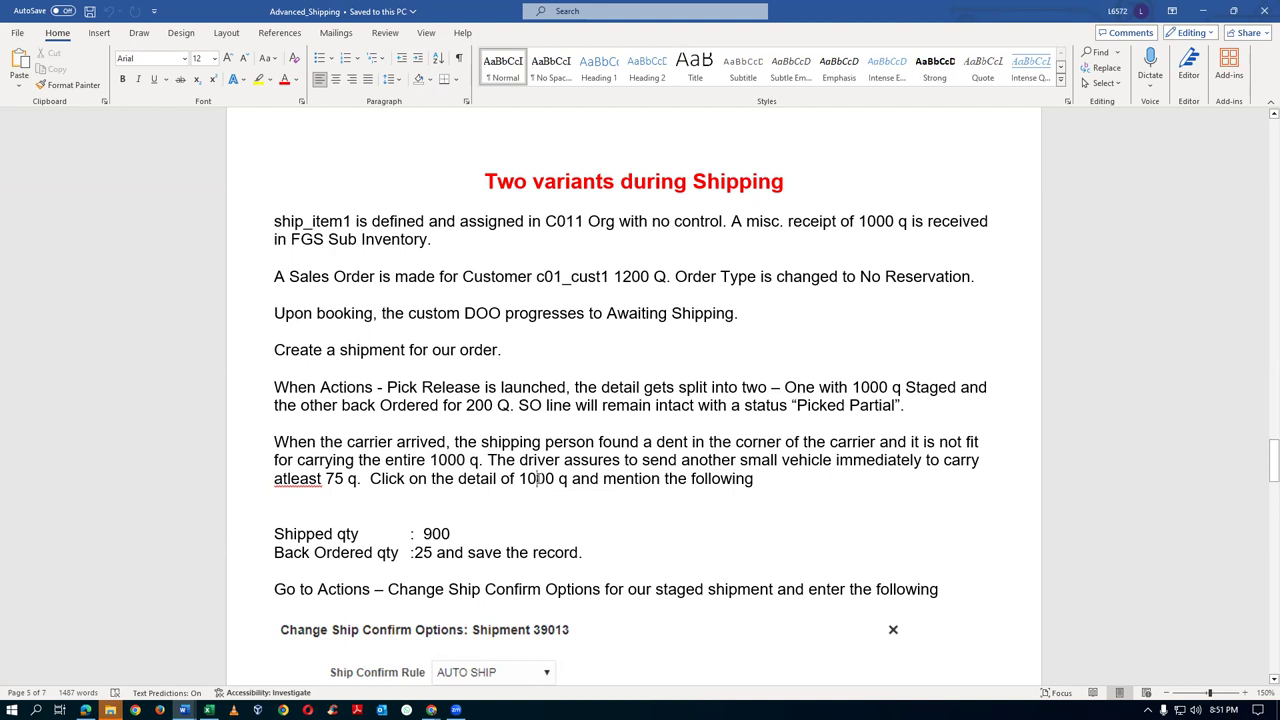
left_click_drag(423, 535, 453, 534)
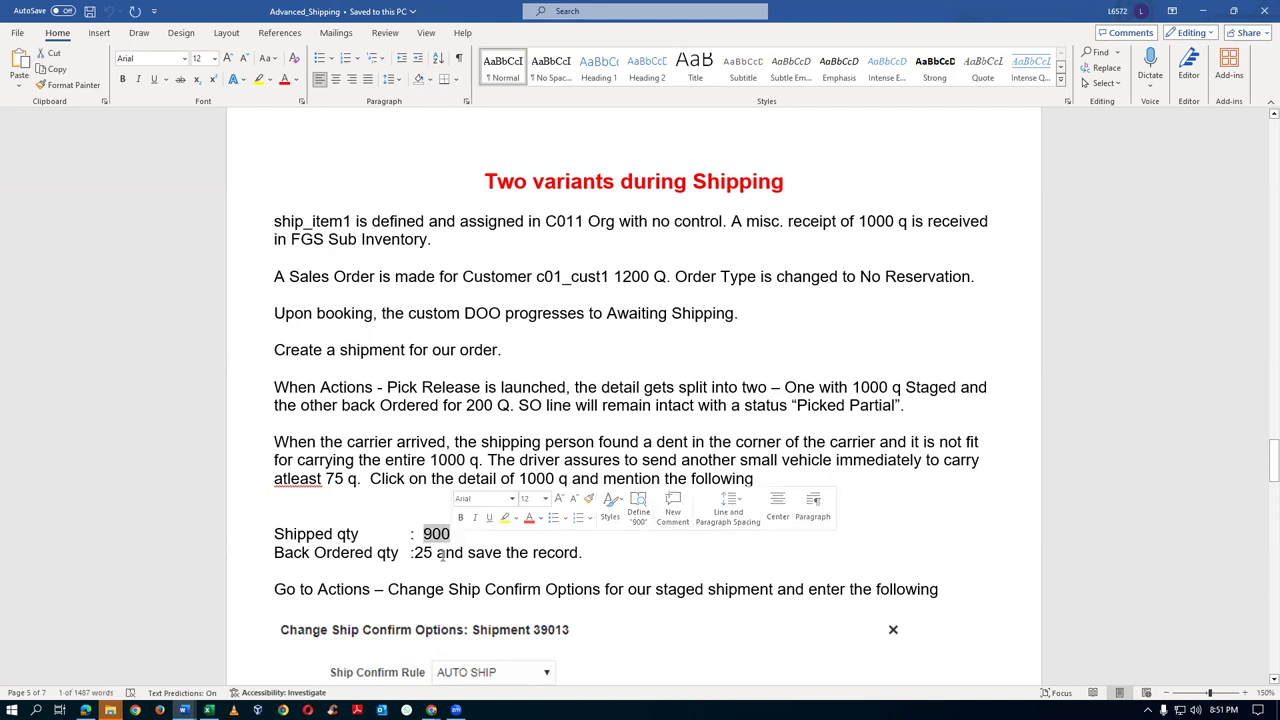
left_click_drag(414, 553, 433, 553)
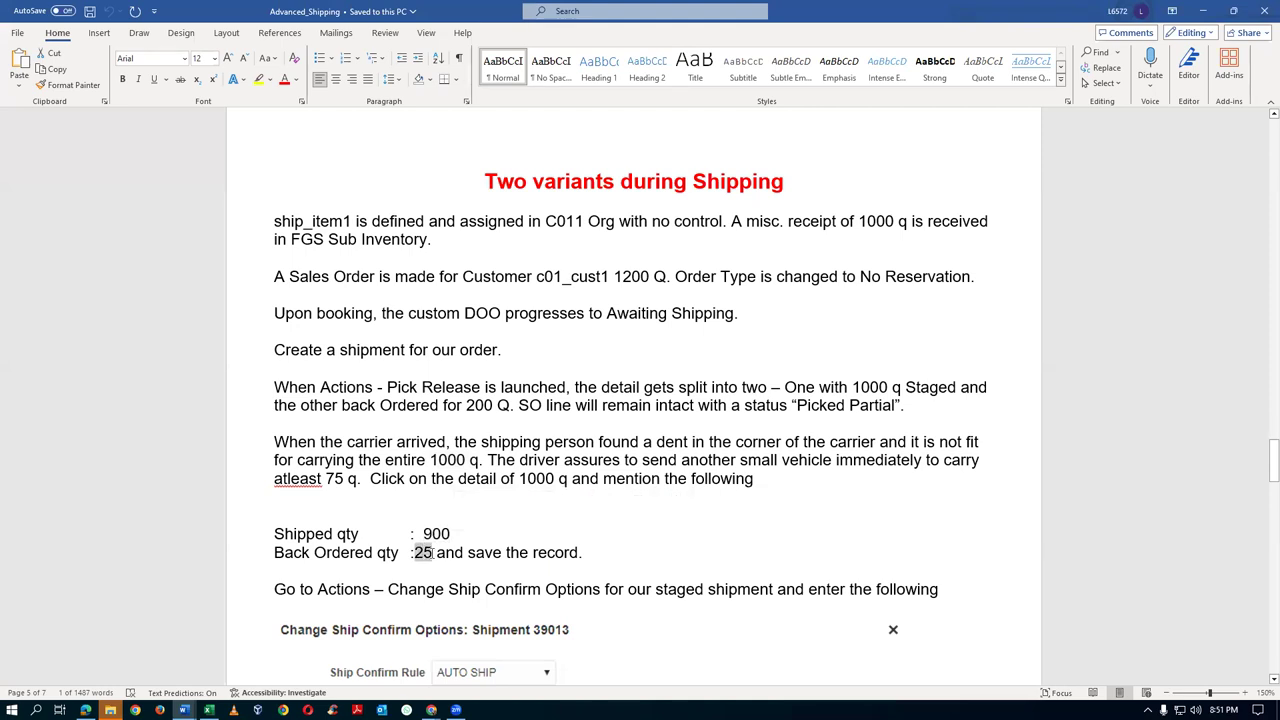
key("alt+Tab")
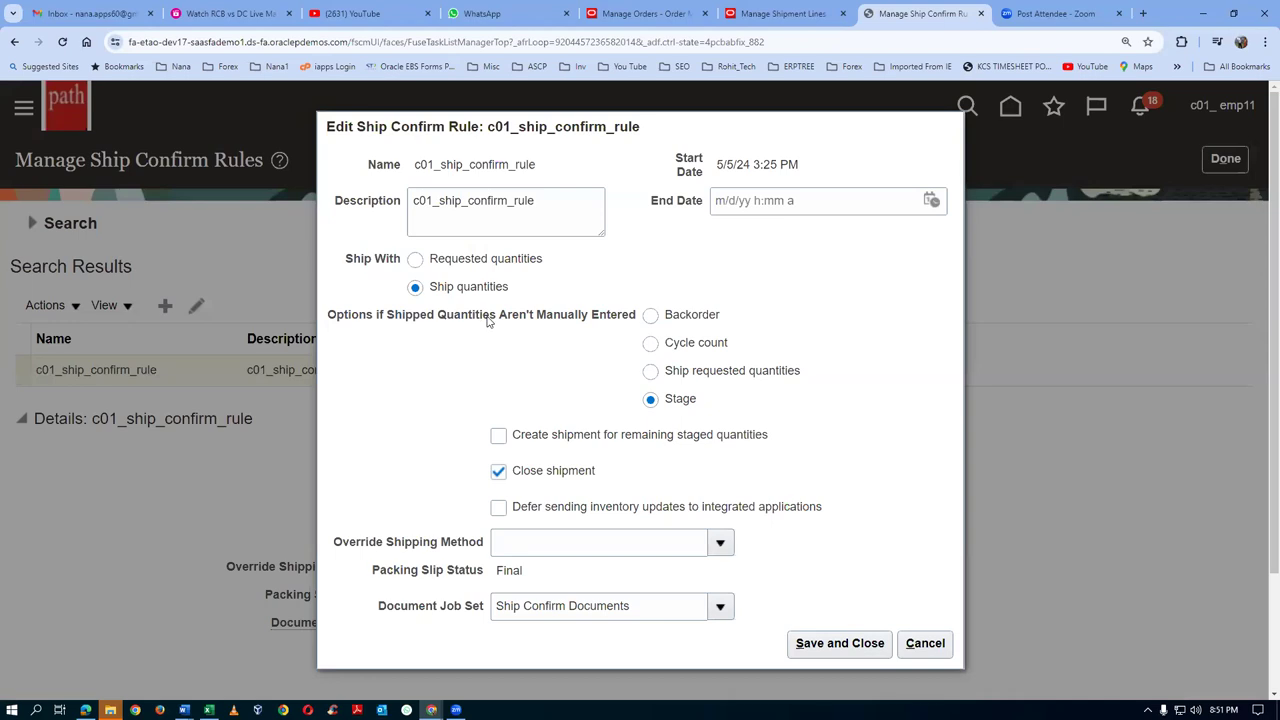
- Save and close c01_ship_confirm_rule, and leave the ship confirm rules page and the setup task search
left_click_drag(488, 318, 605, 323)
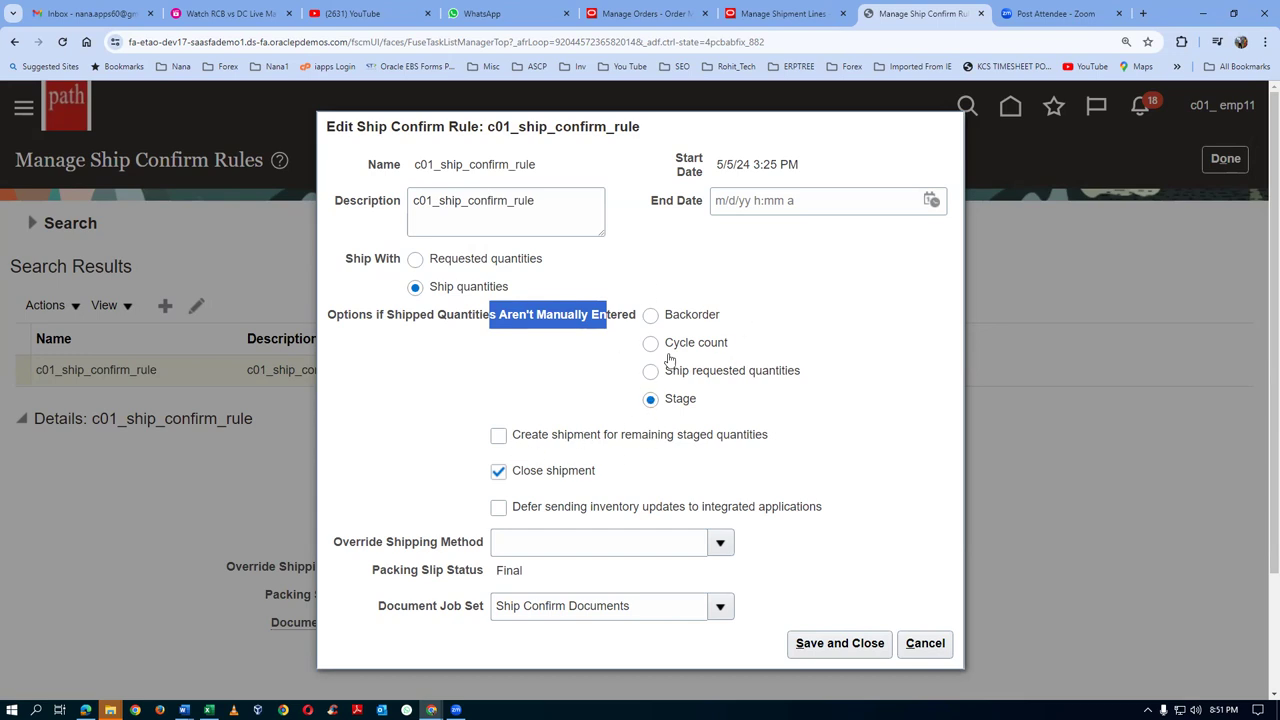
left_click(843, 644)
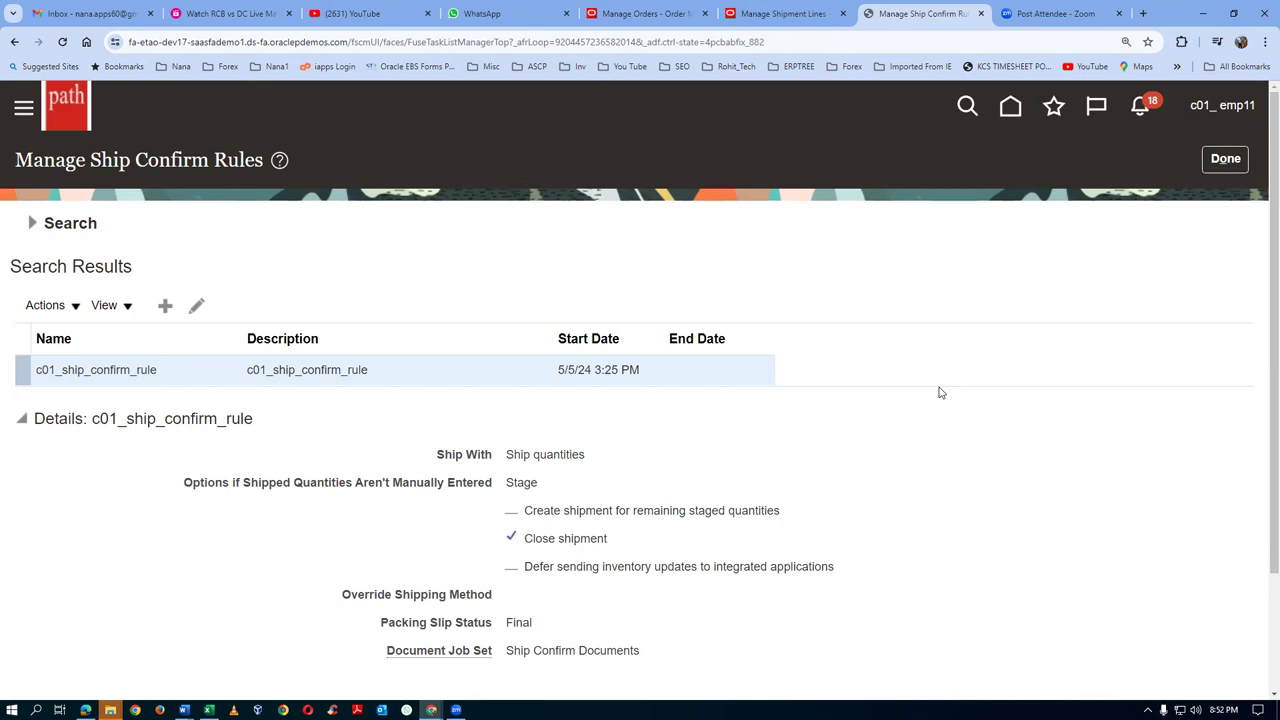
left_click(1227, 160)
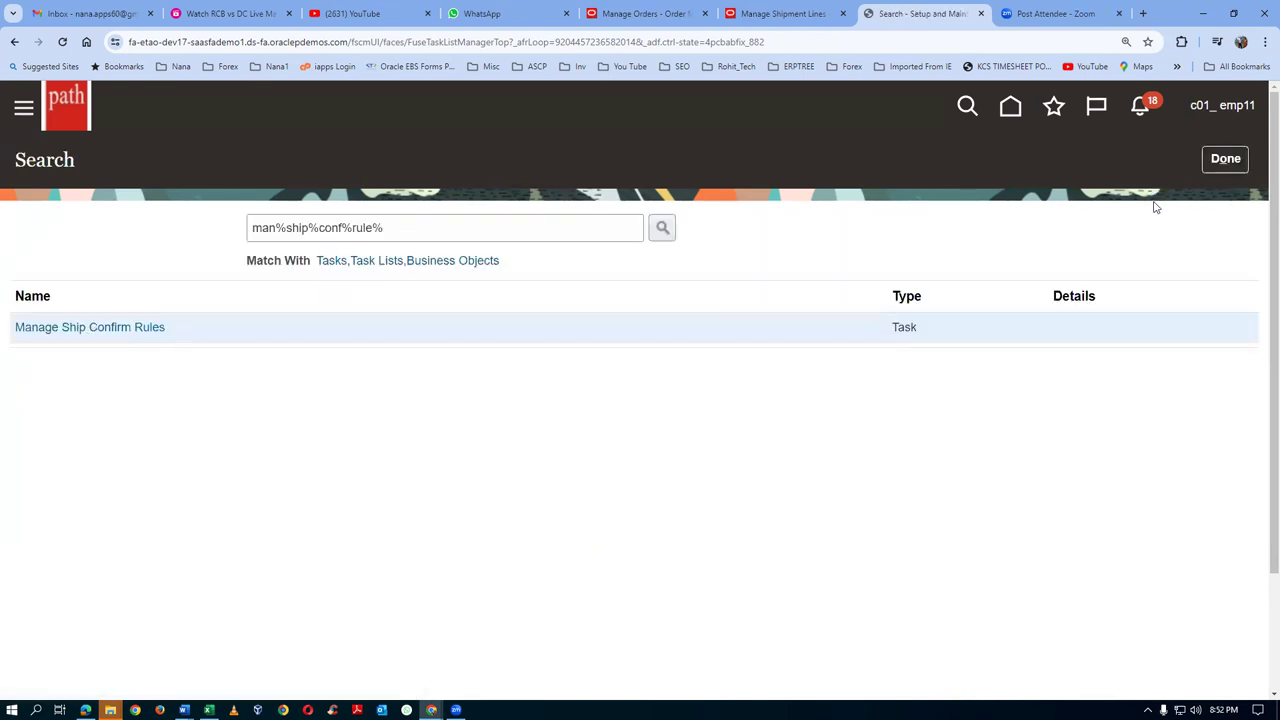
left_click(1228, 161)
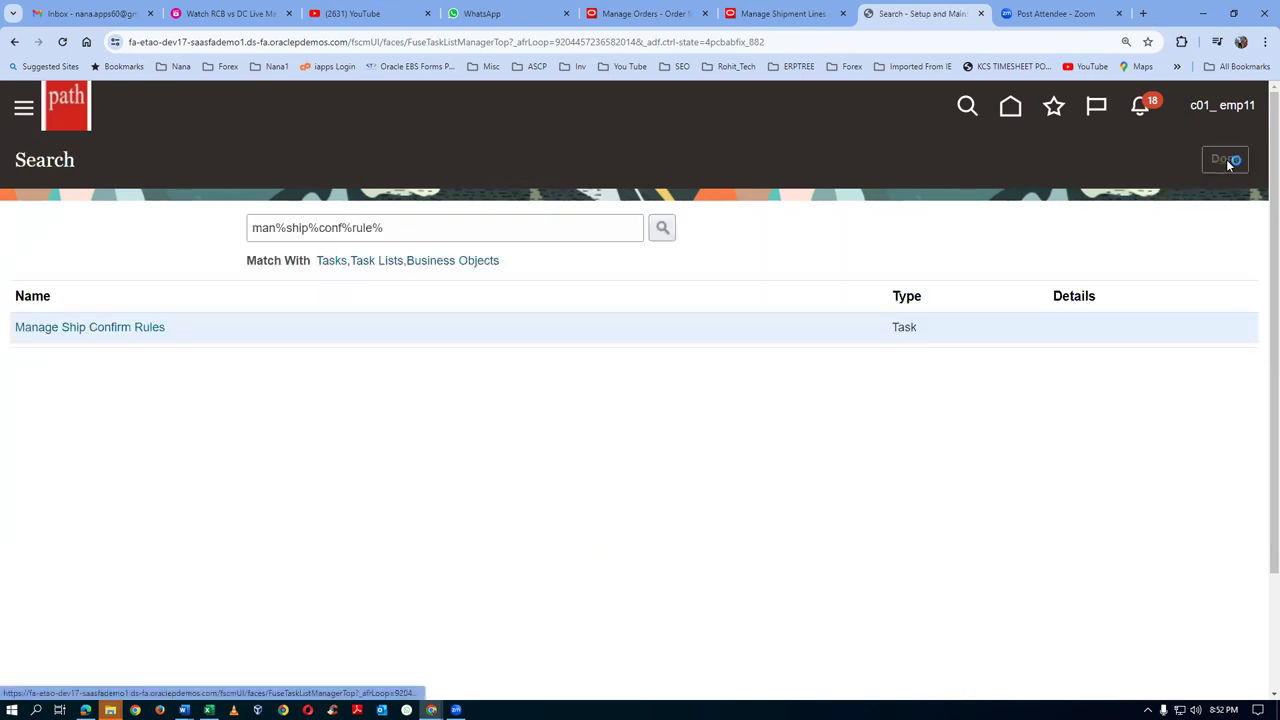
- Sign out of Oracle Applications Cloud, confirm the logout, and sign back in with the prefilled credentials
left_click(1240, 112)
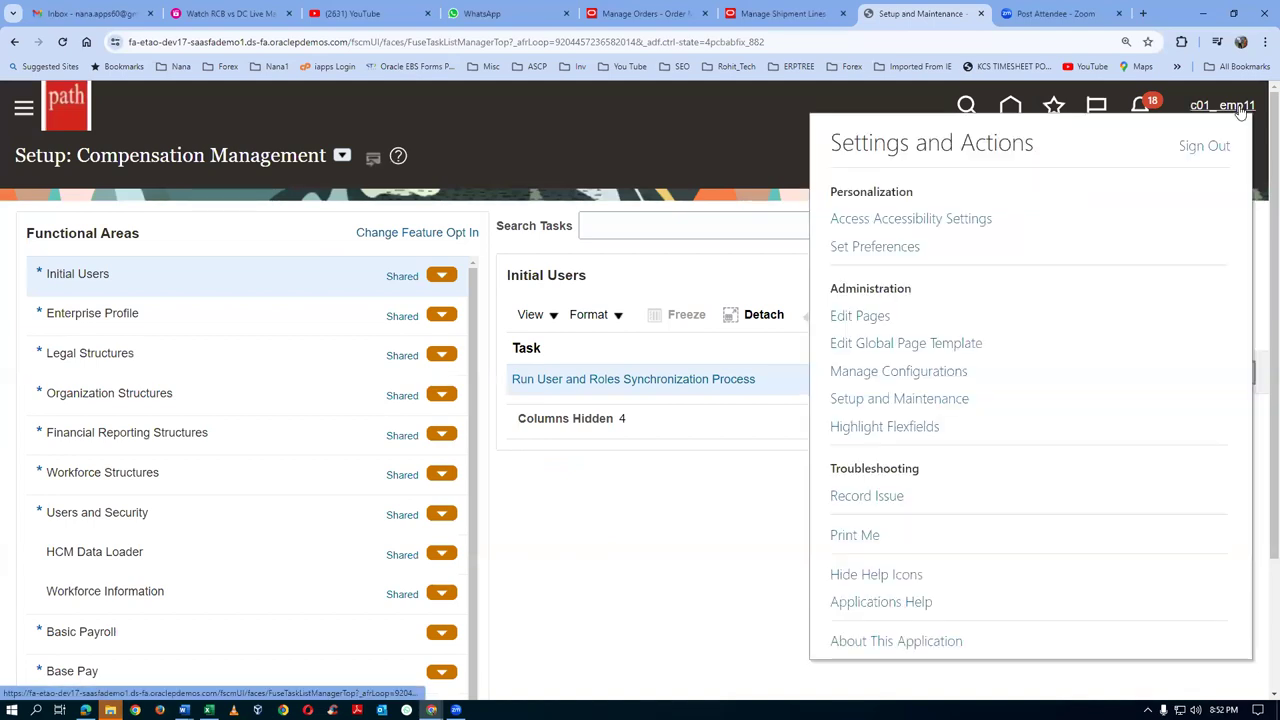
left_click(1207, 147)
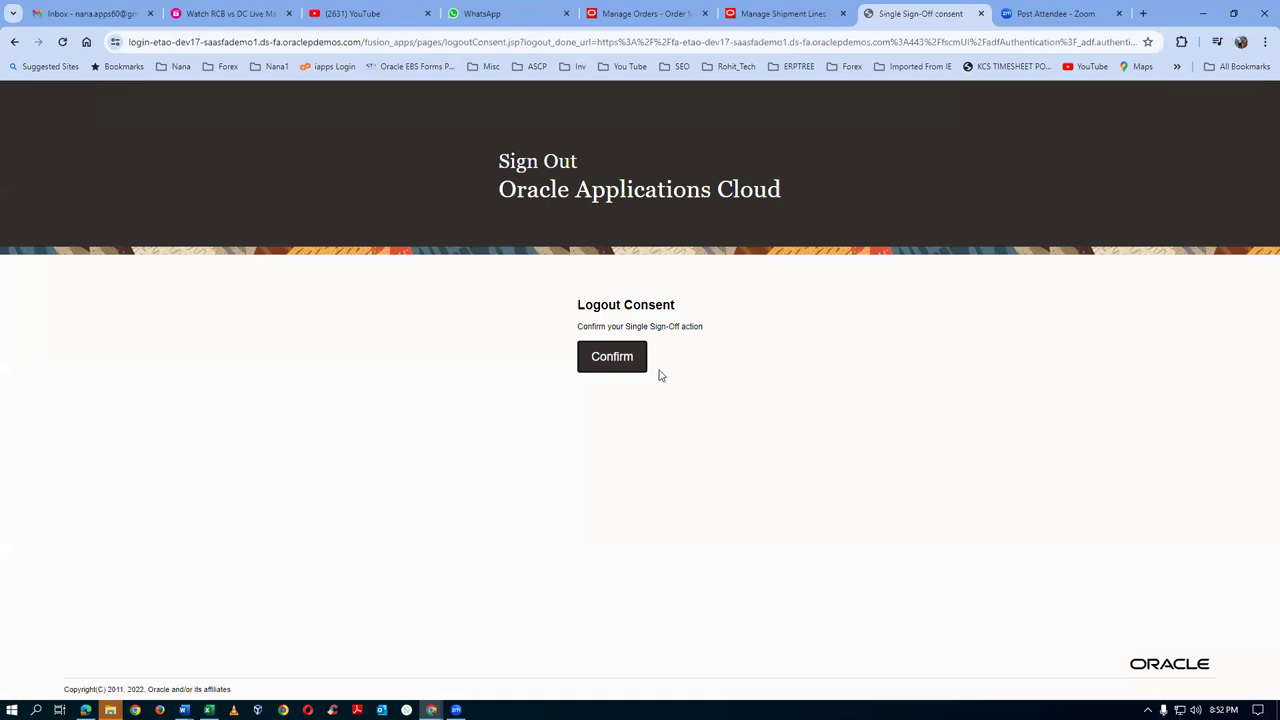
left_click(624, 362)
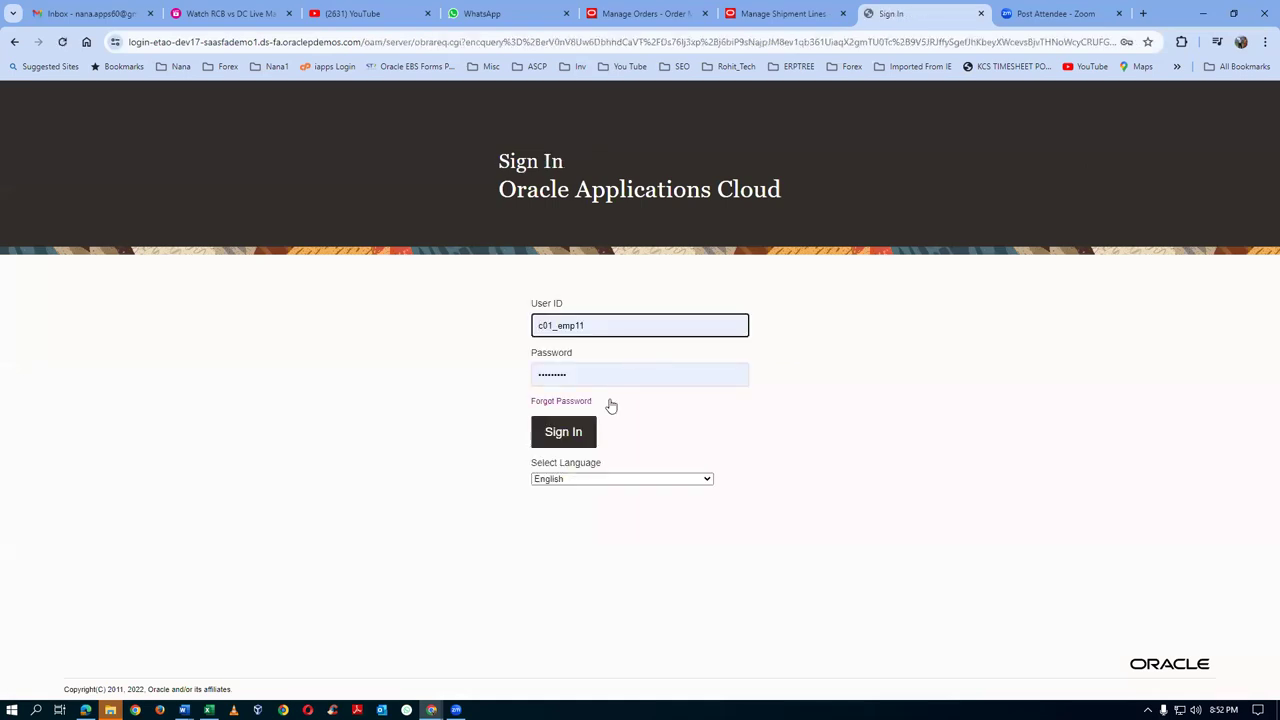
left_click(563, 431)
- Close the old browser pages for Manage Shipment Lines and Manage Orders
left_click(763, 14)
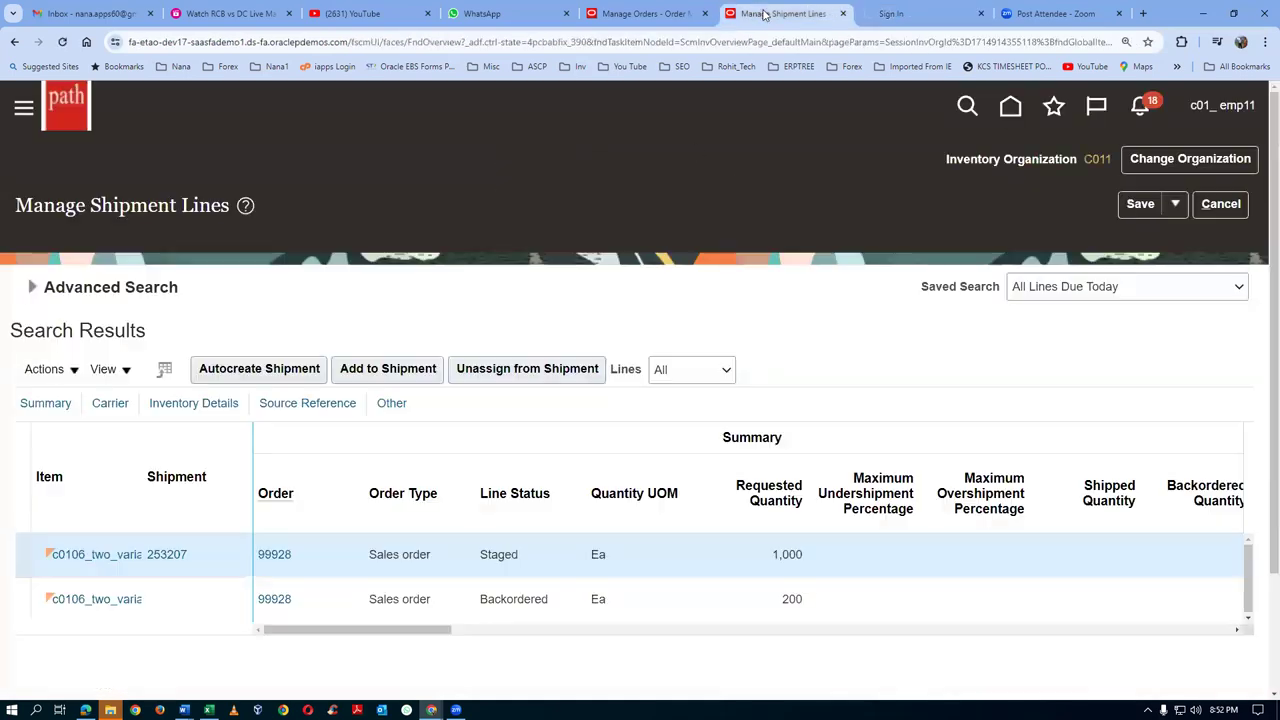
left_click(843, 13)
left_click(659, 14)
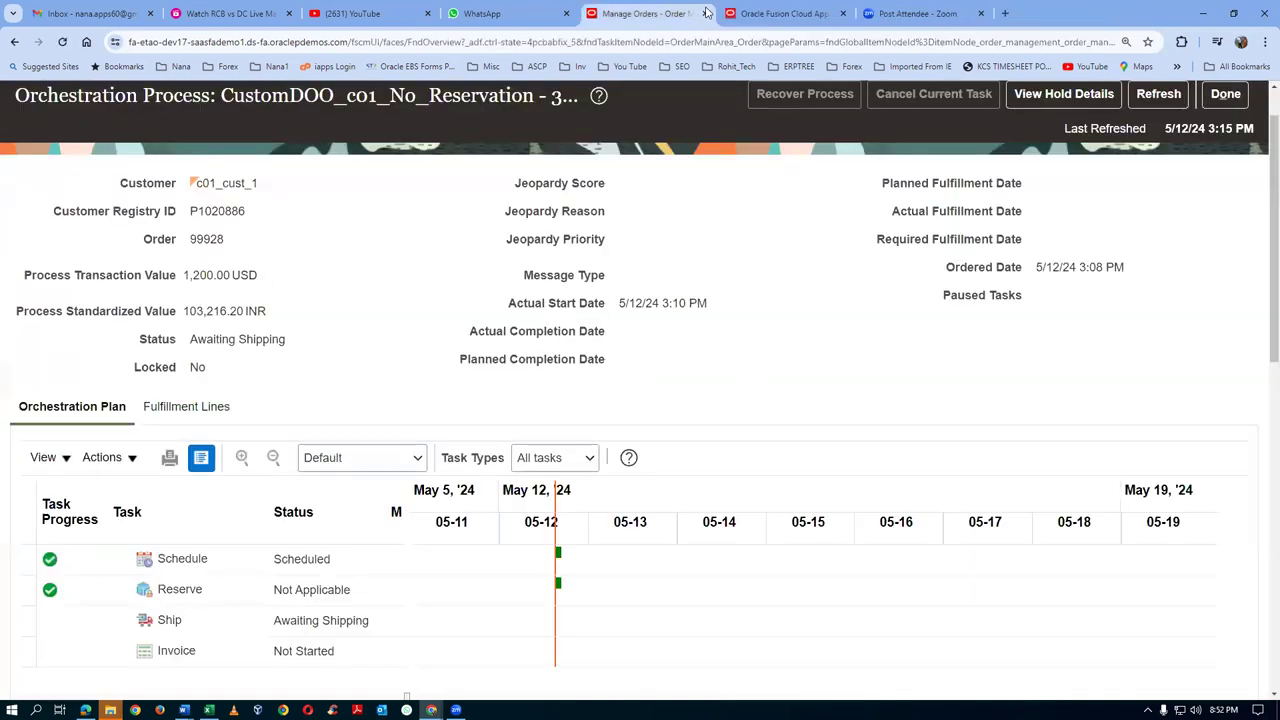
left_click(704, 14)
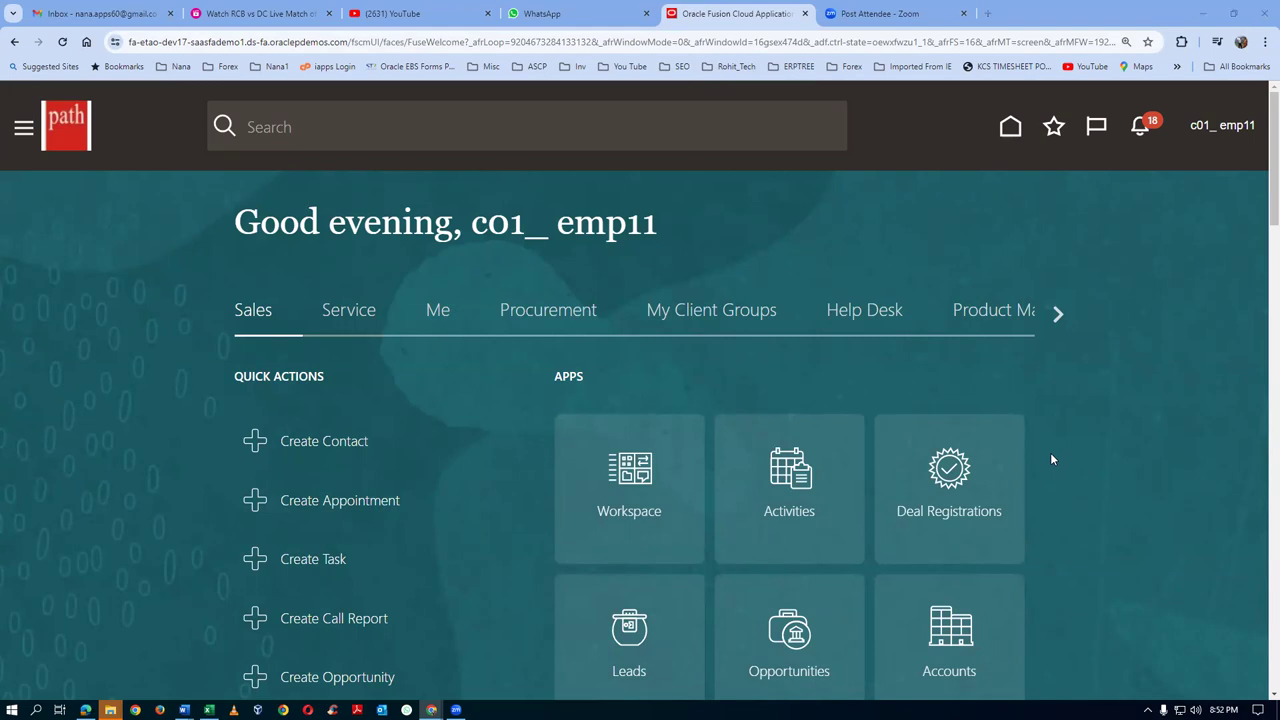
- Open Inventory Management from the favorites and start the Manage Shipment Lines task from the Shipments tasks
left_click(1054, 125)
left_click(712, 336)
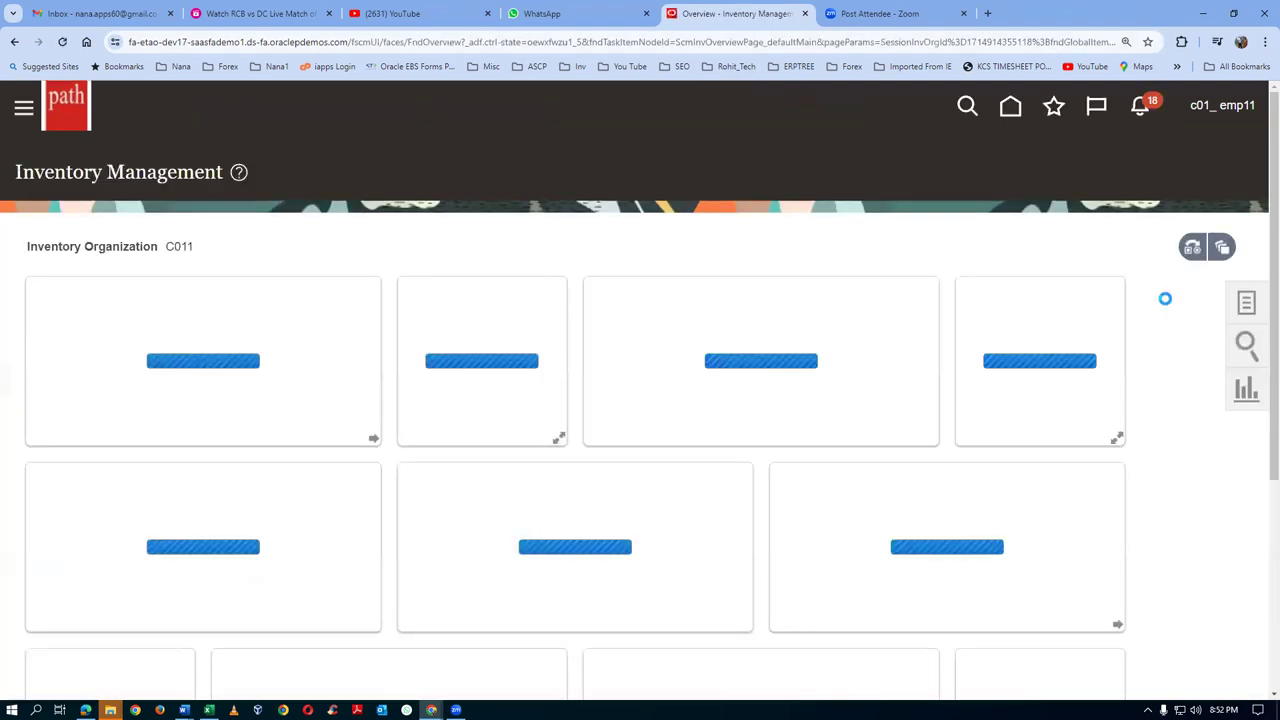
left_click(1244, 303)
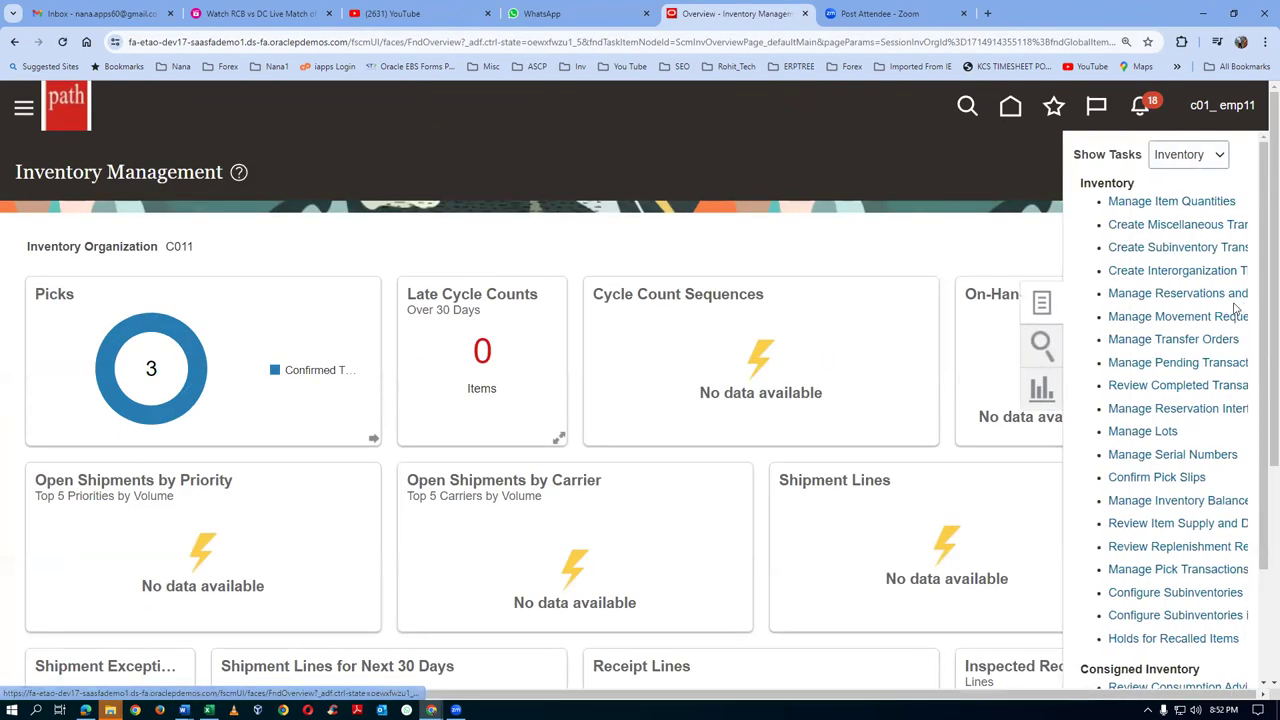
left_click(1200, 155)
left_click(1185, 207)
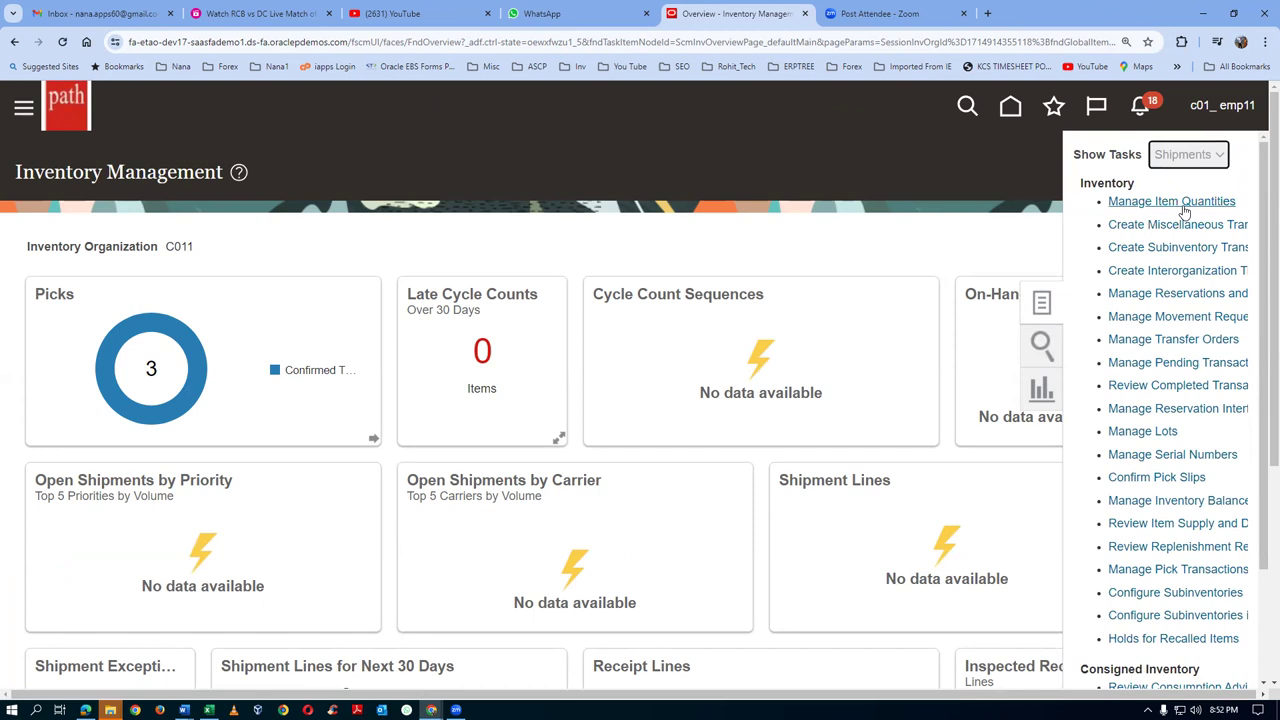
left_click(189, 378)
- Search the shipment lines by the sales order number with the scheduled ship date left at Today
left_click(309, 330)
type("9992")
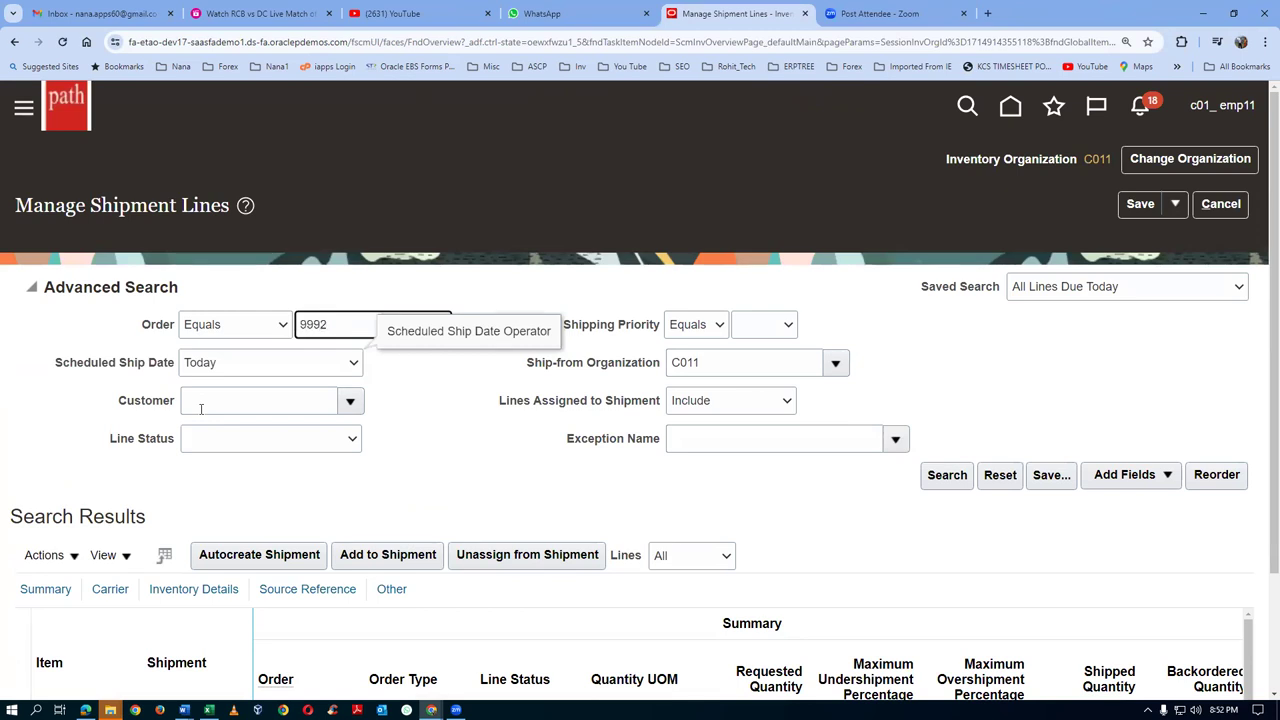
type("8")
key("Tab")
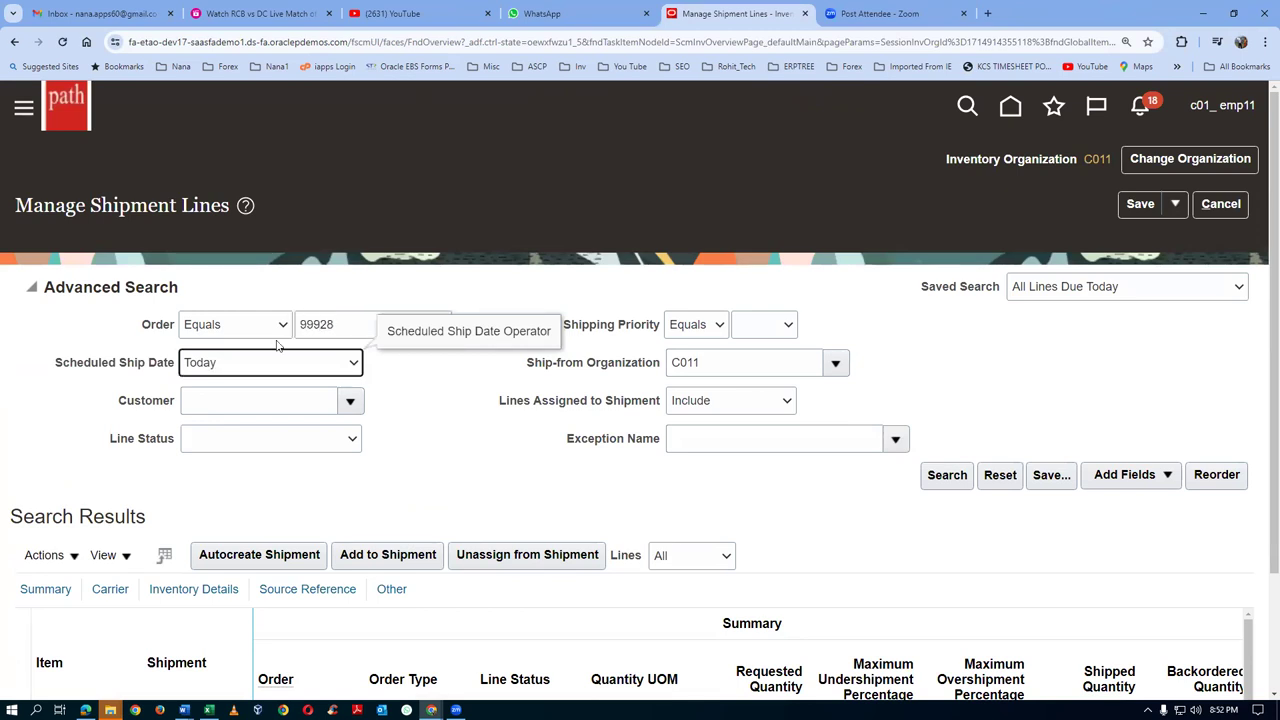
left_click(946, 476)
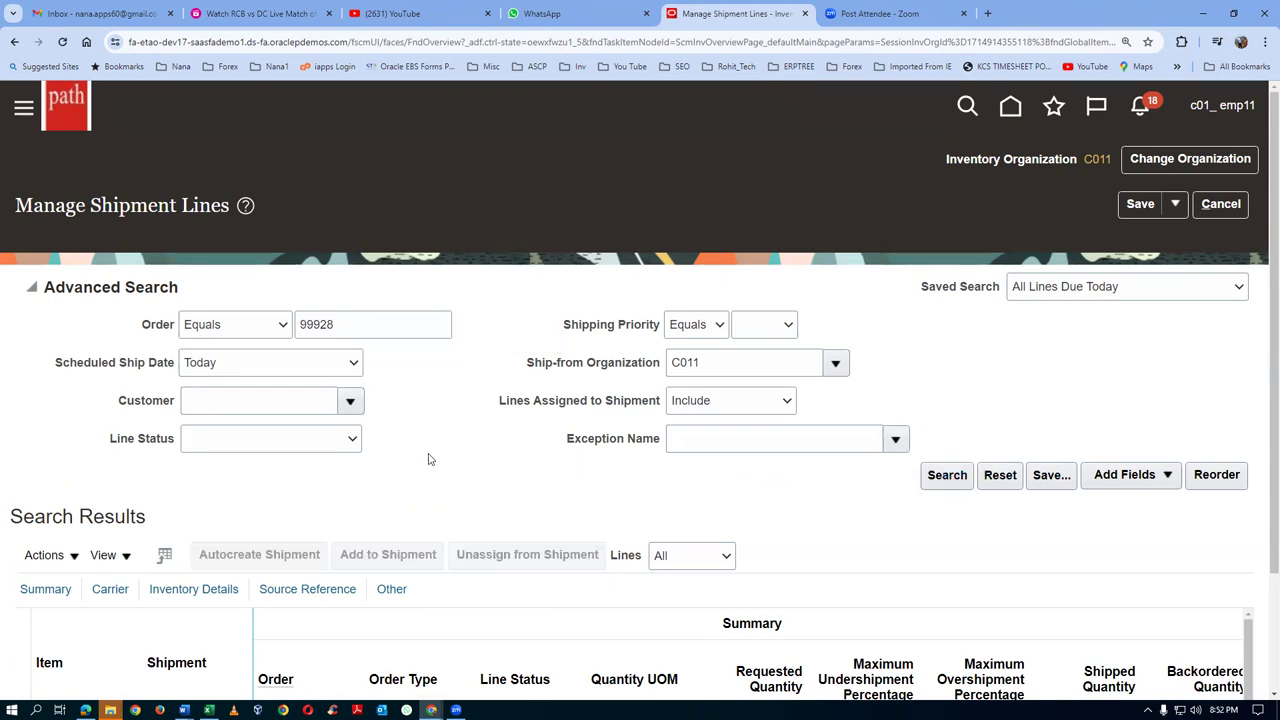
- Repeat the order's shipment line search with the scheduled ship date condition set to Before, and open the staged line's shipment
scroll(431, 460, "down", 1)
left_click(246, 293)
left_click(237, 320)
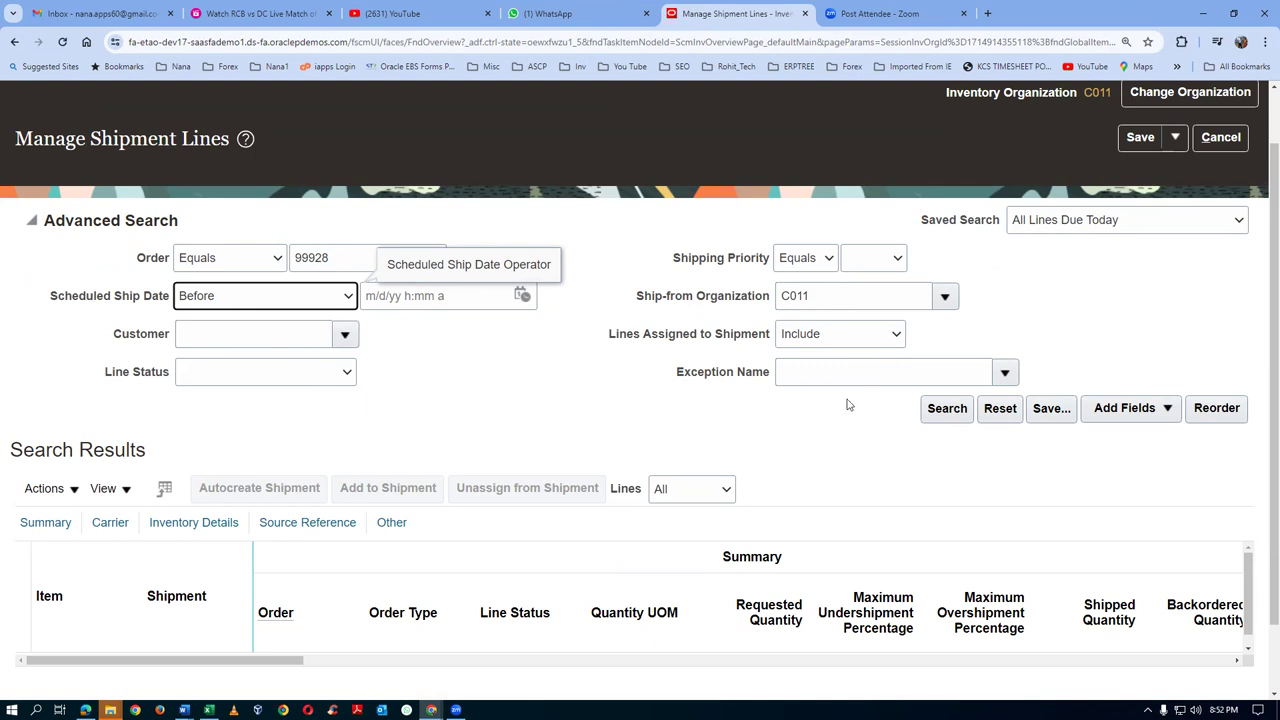
left_click(316, 296)
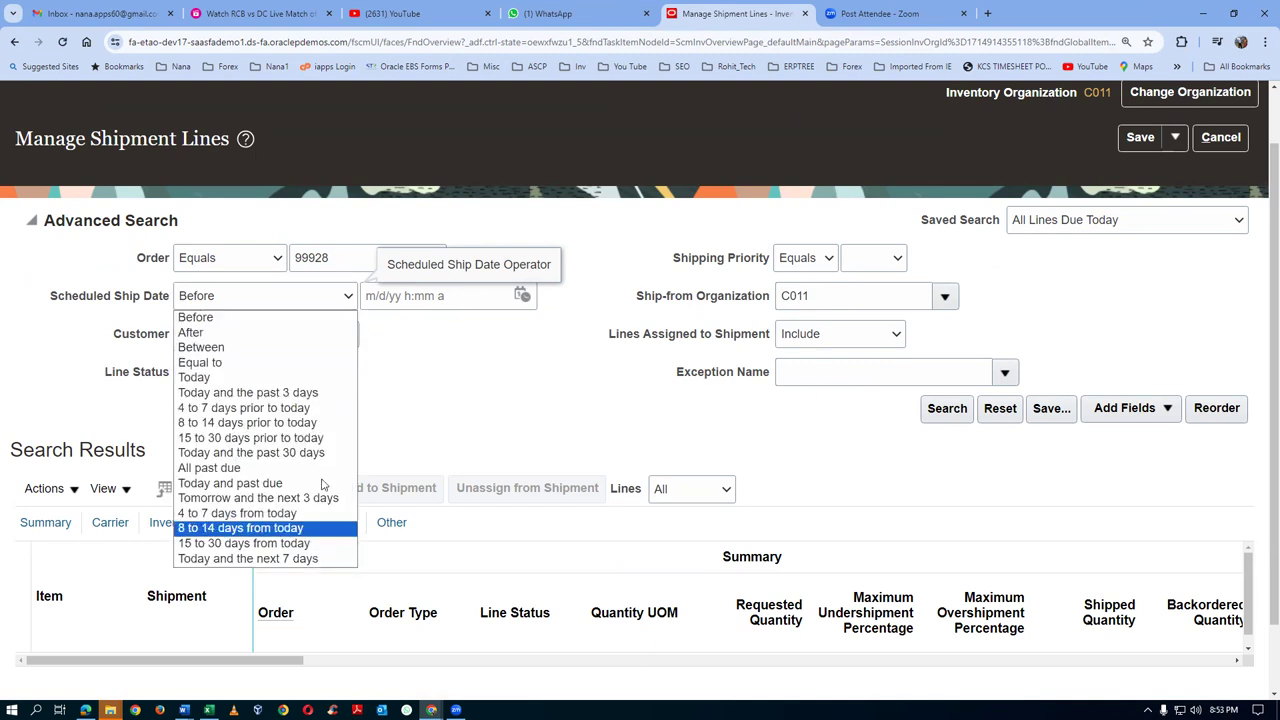
left_click(415, 417)
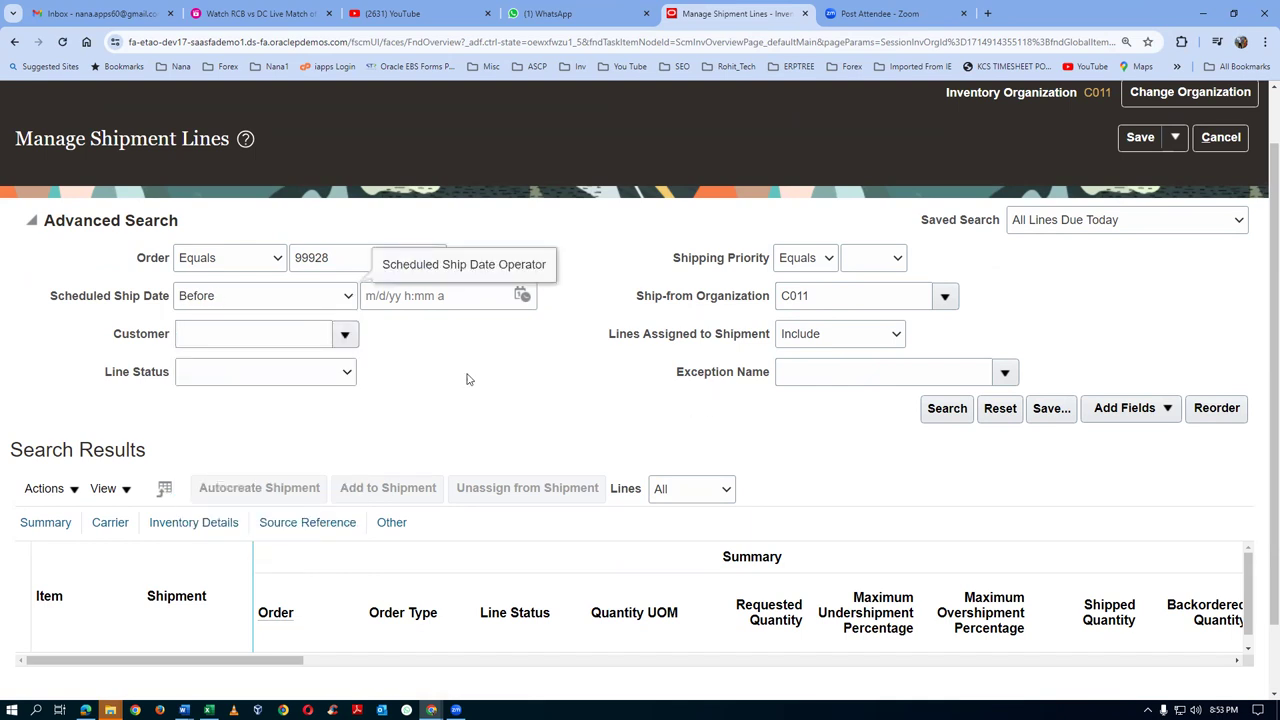
left_click(944, 408)
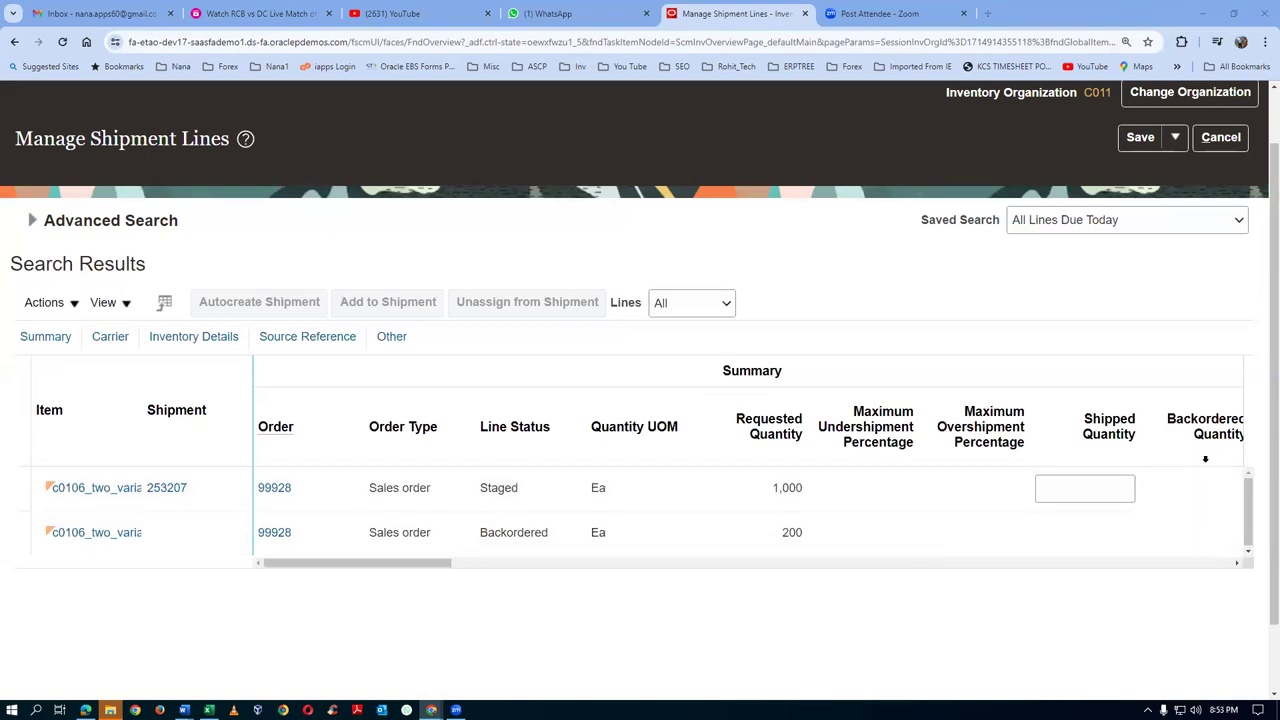
left_click(168, 489)
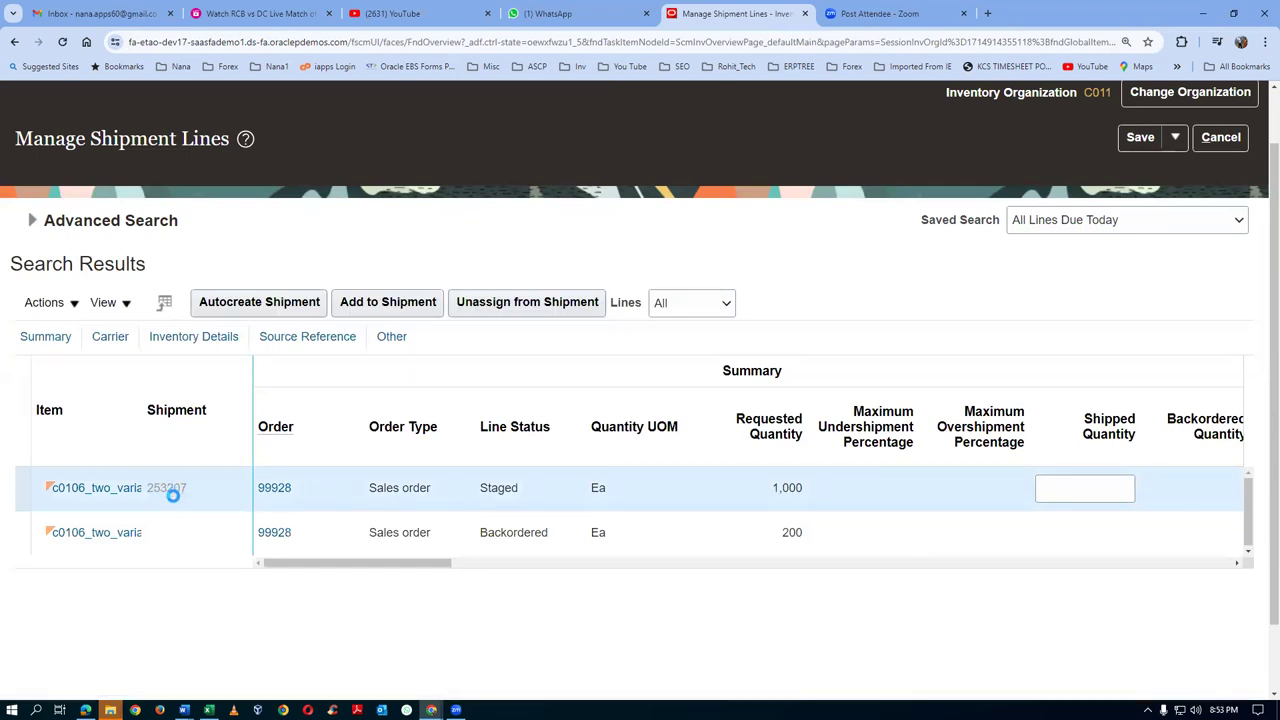
- Switch to the Word document and reread the paragraph about the damaged carrier, the 1000 q load and the replacement small vehicle
key("alt+Tab")
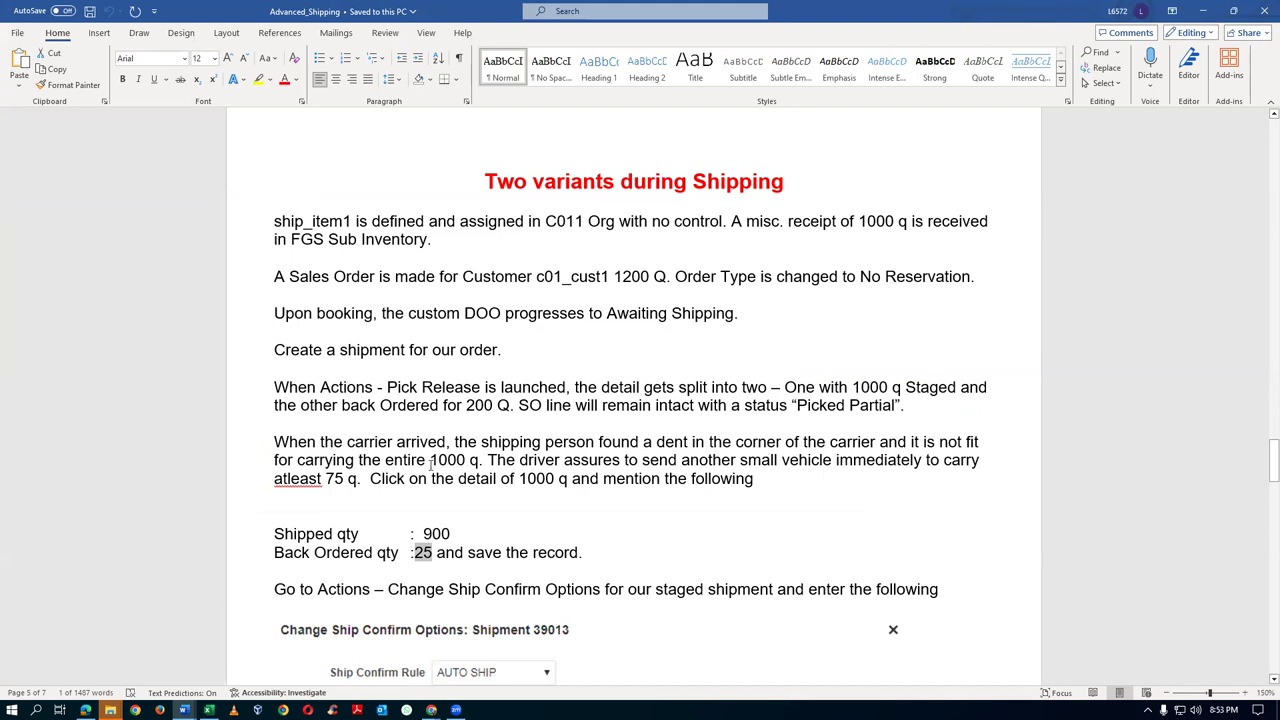
left_click_drag(429, 462, 469, 463)
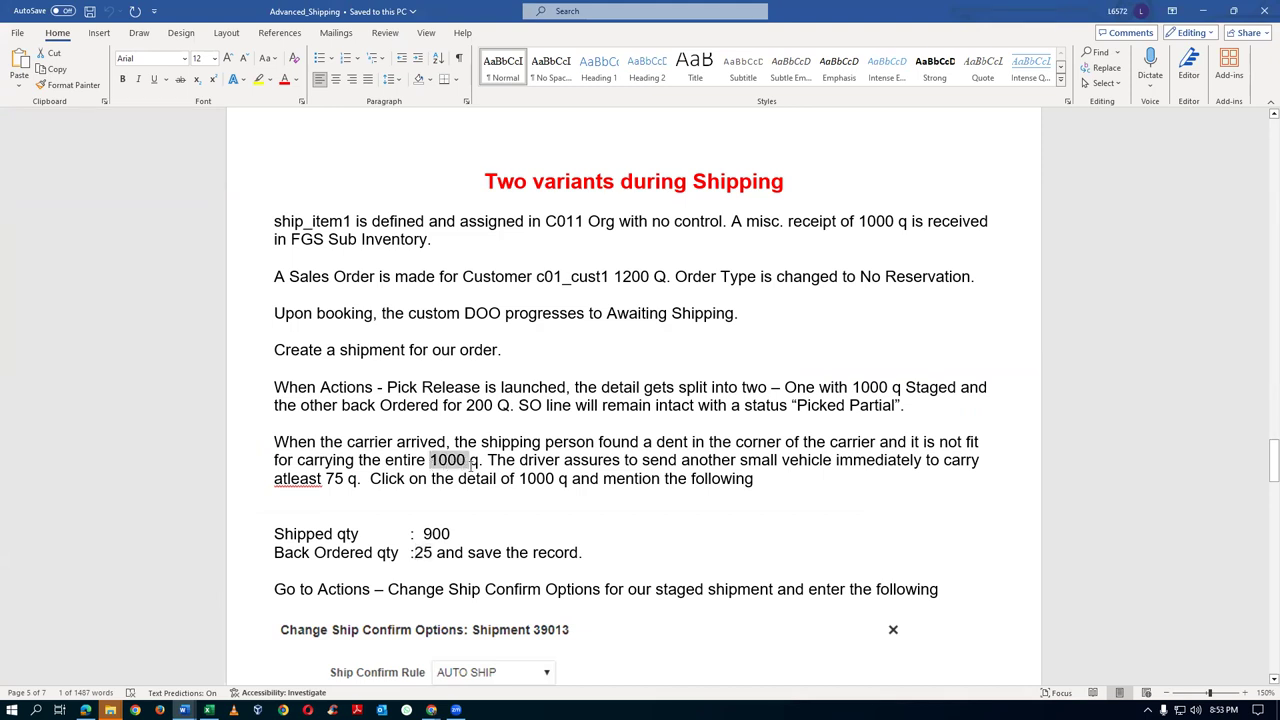
left_click(688, 462)
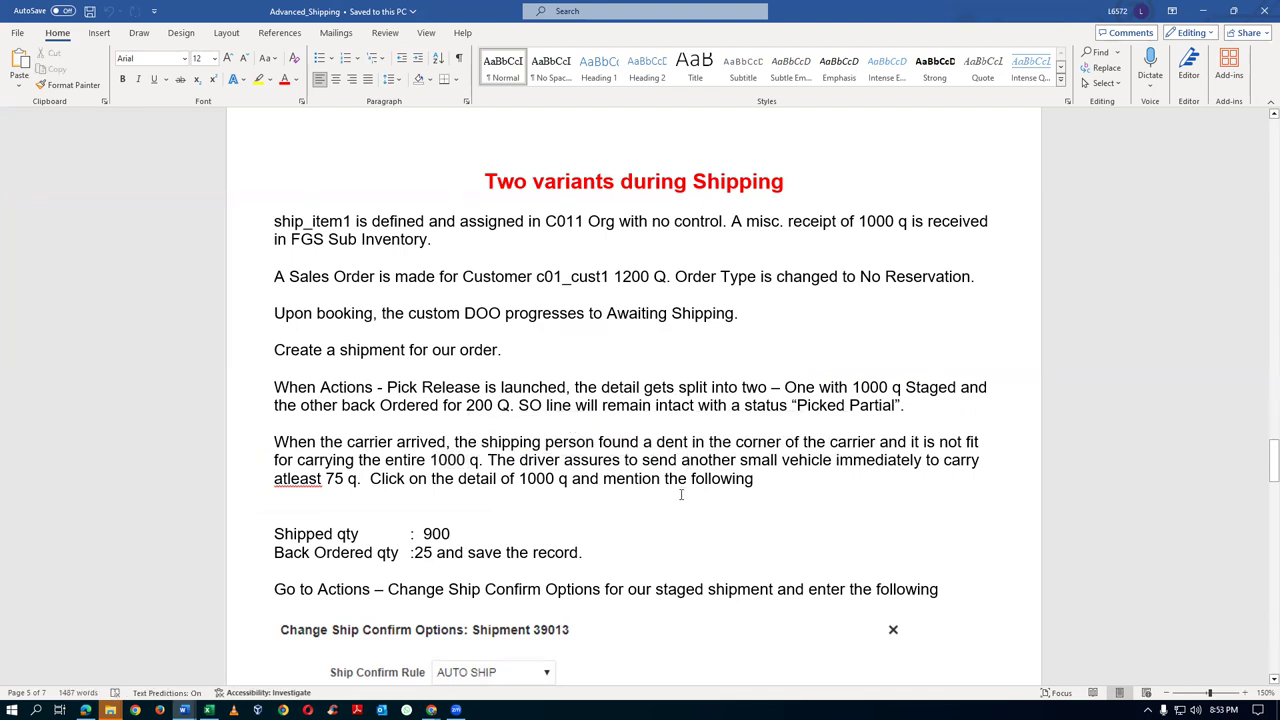
left_click_drag(622, 441, 642, 472)
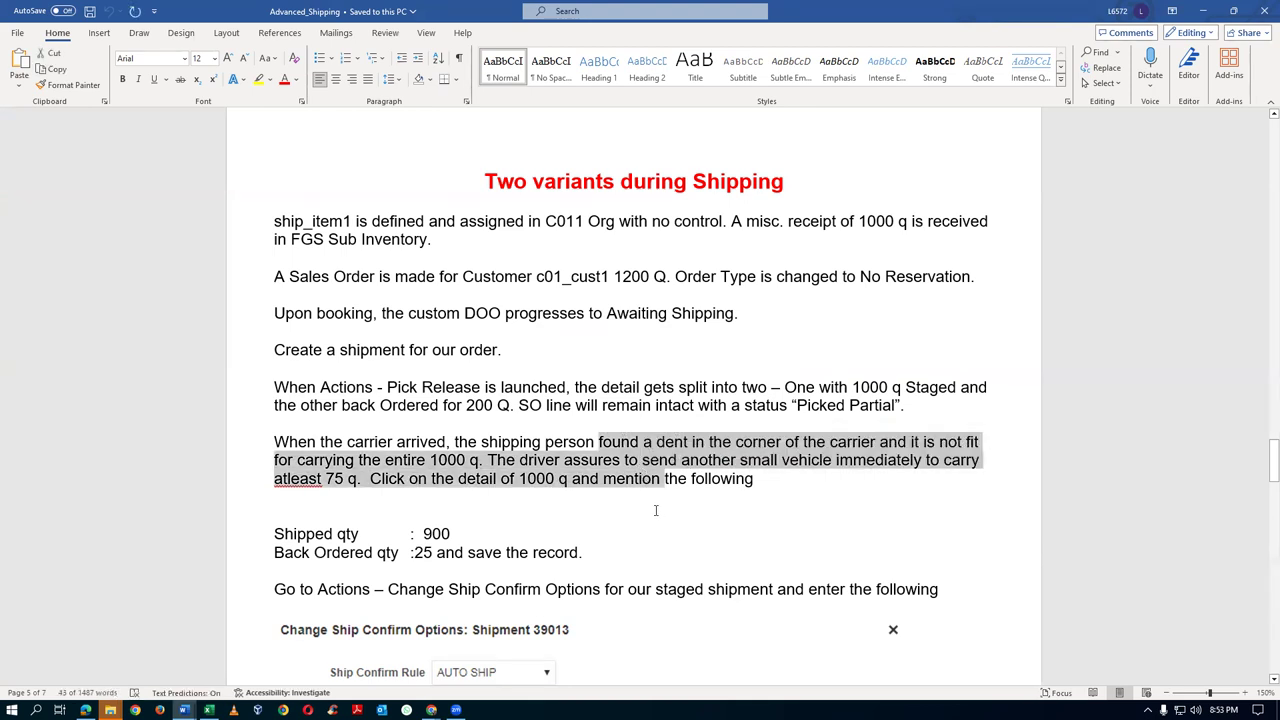
left_click(656, 510)
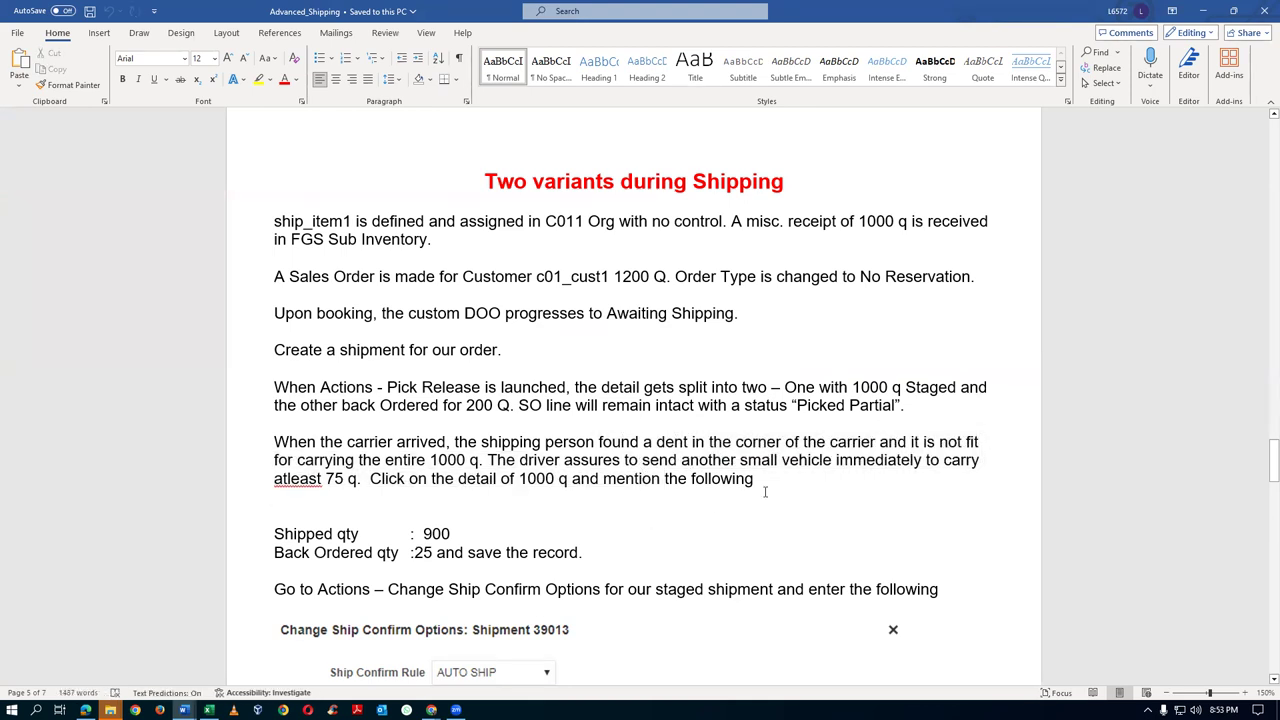
left_click_drag(744, 460, 844, 460)
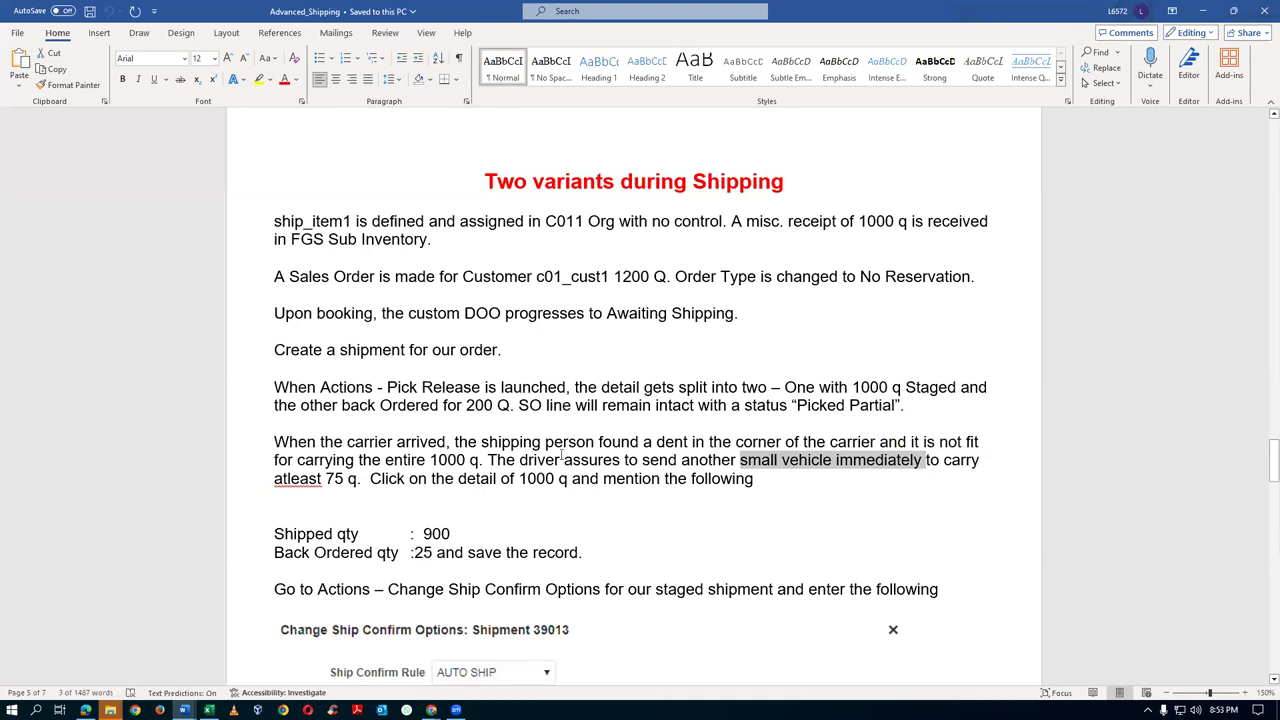
left_click_drag(535, 447, 573, 478)
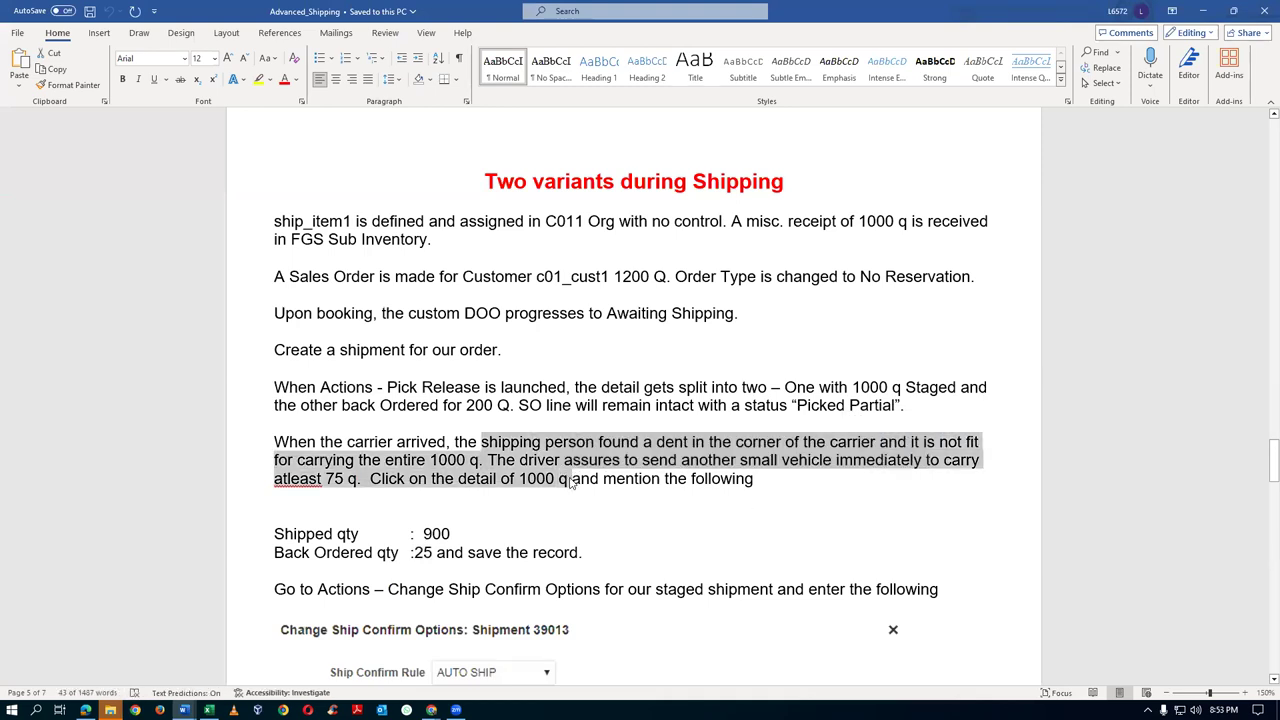
- Switch back to the shipment in the browser and set the staged line's shipped quantity to 900
key("alt+Tab")
scroll(597, 485, "down", 2)
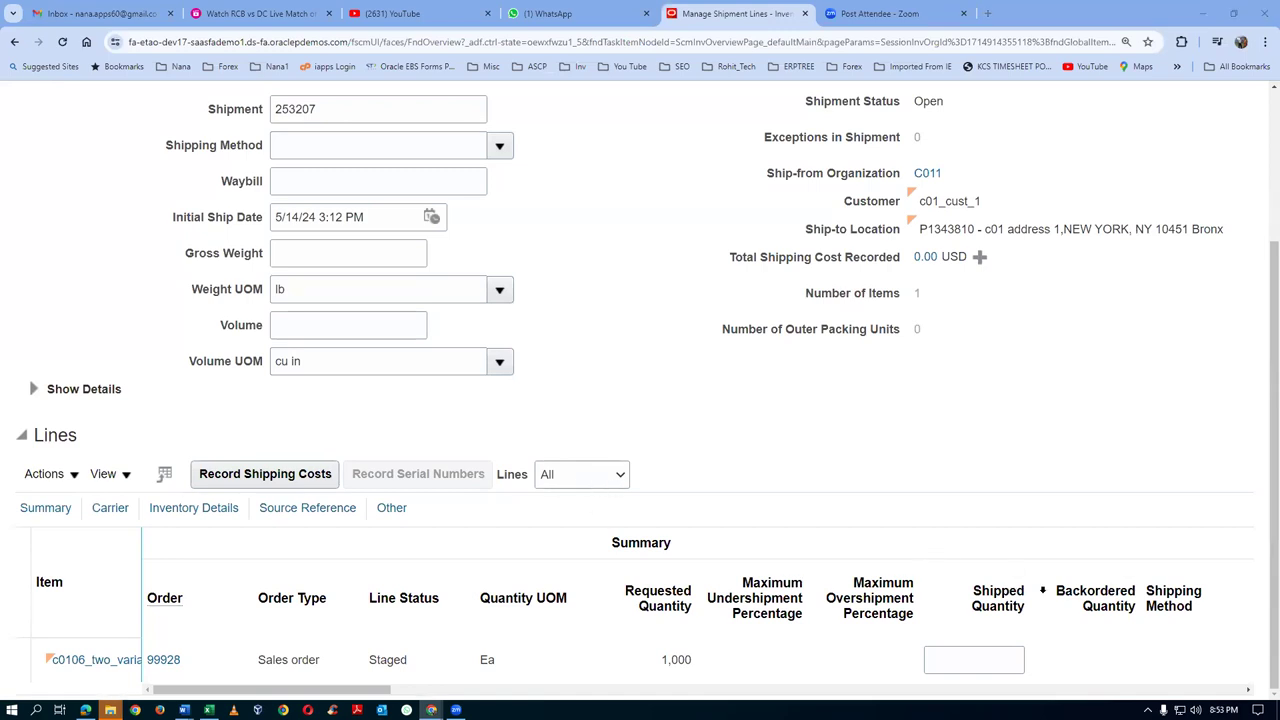
left_click(980, 667)
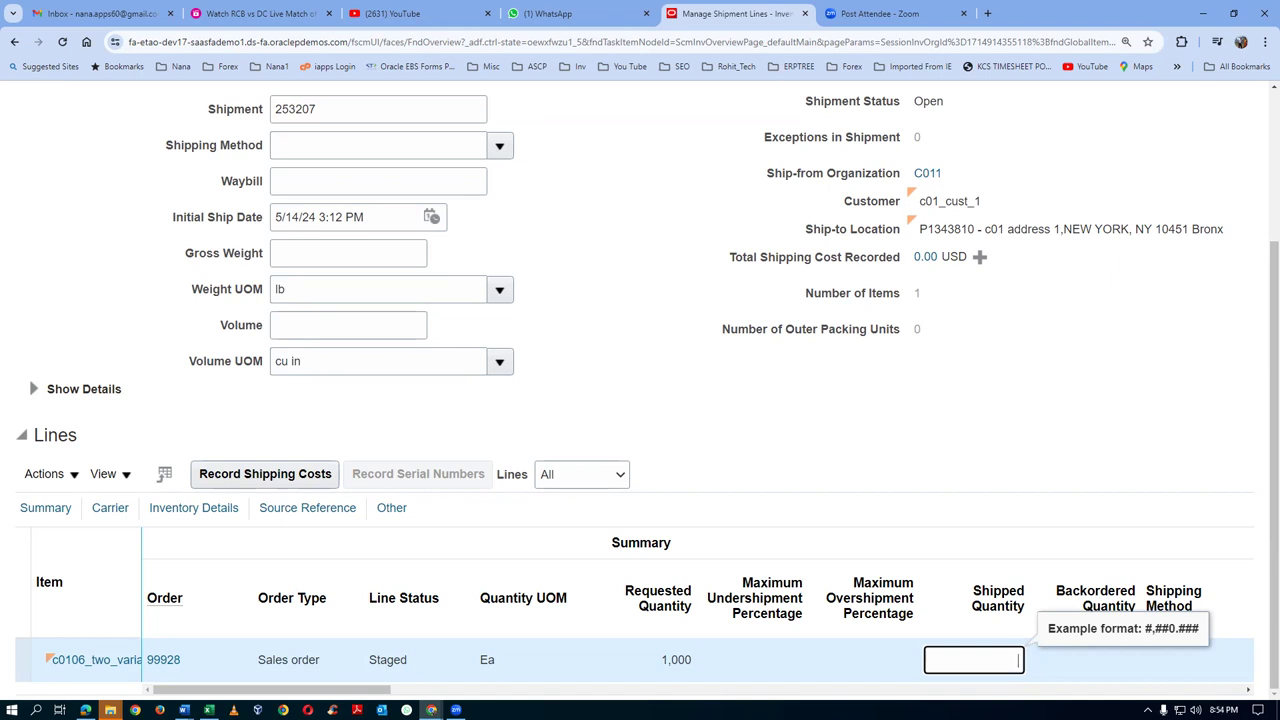
type("00")
left_click(856, 440)
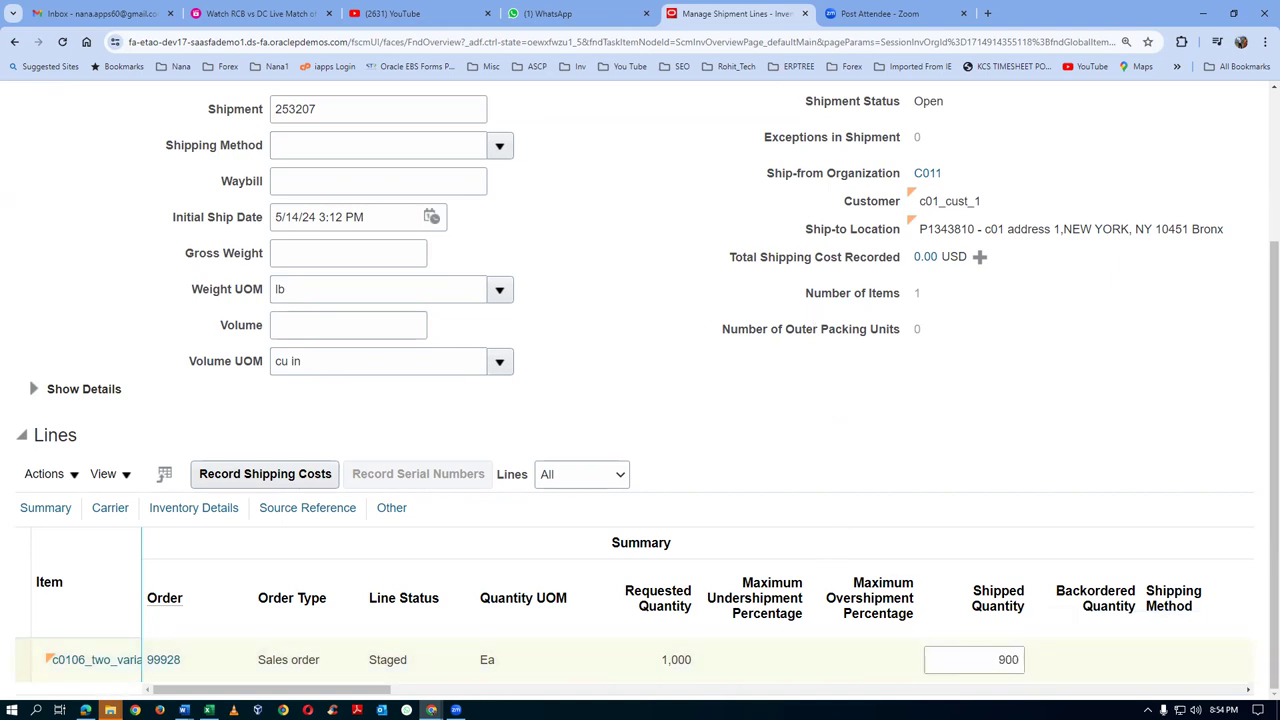
- Set the staged line's backordered quantity to 75
left_click(1094, 660)
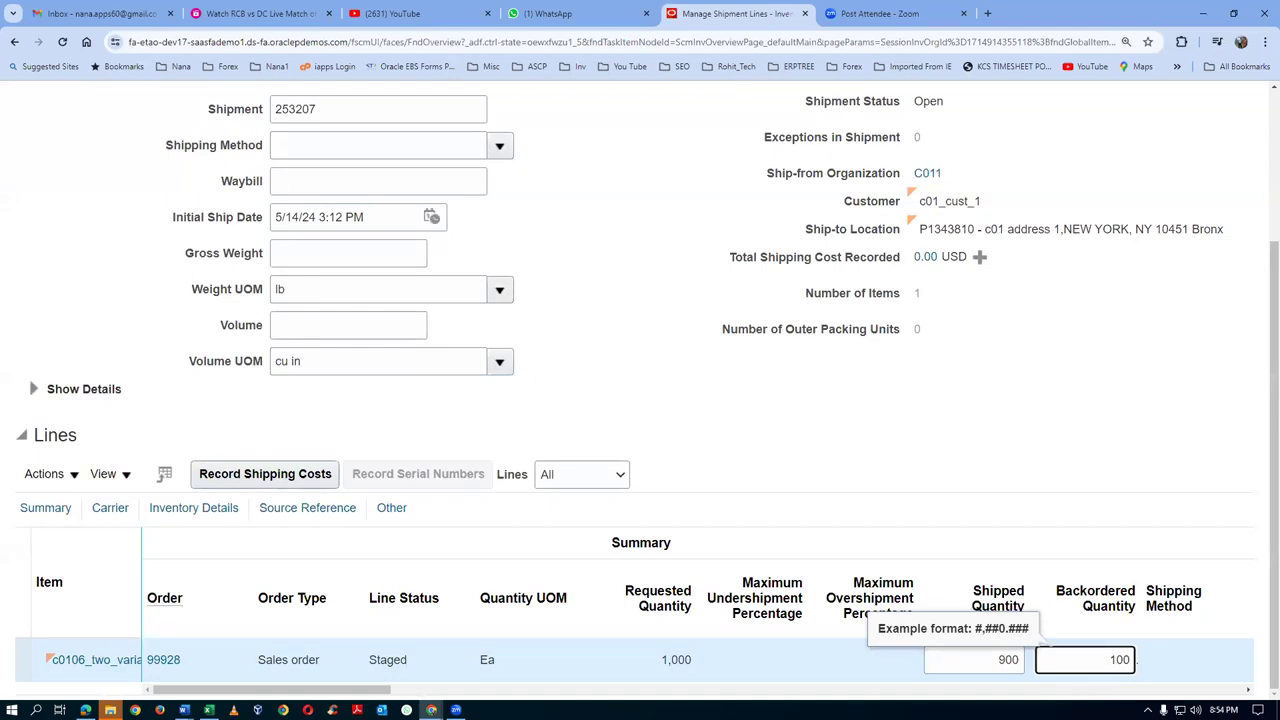
key("Delete")
key("Delete")
key("Delete")
type("75")
left_click(783, 451)
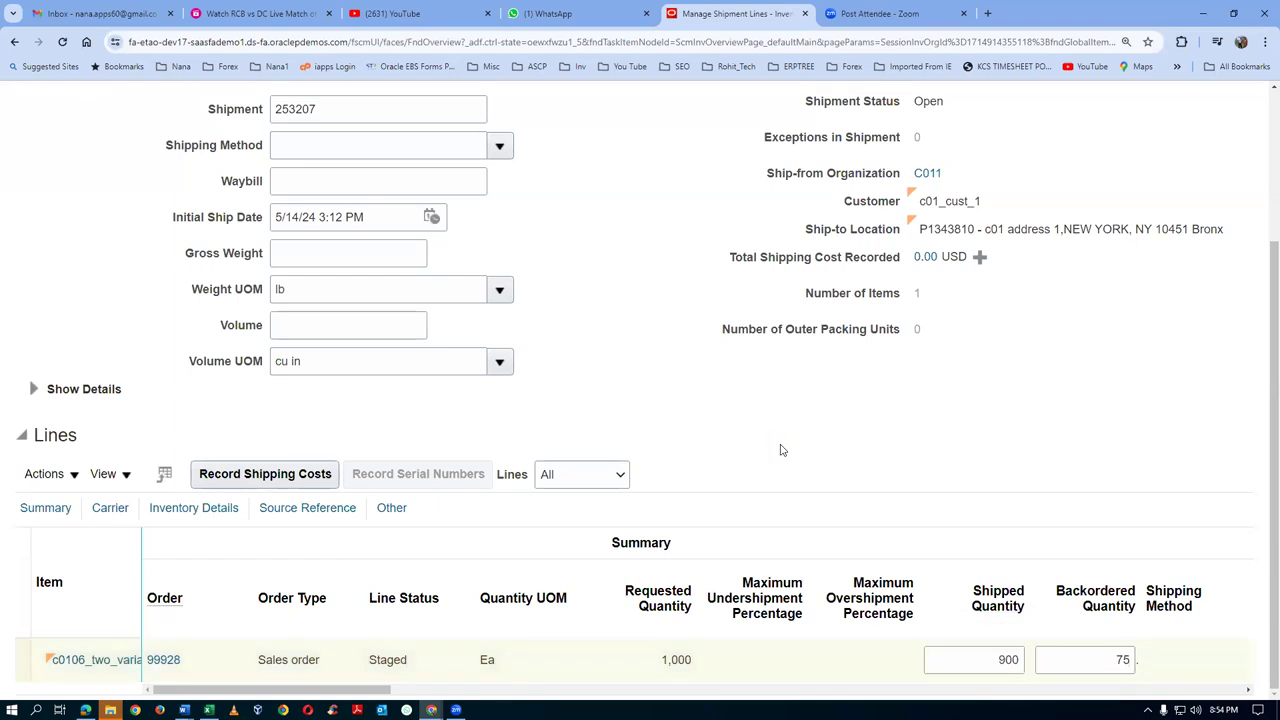
- Review the shipment's ship confirm options and close them without saving
scroll(783, 451, "up", 3)
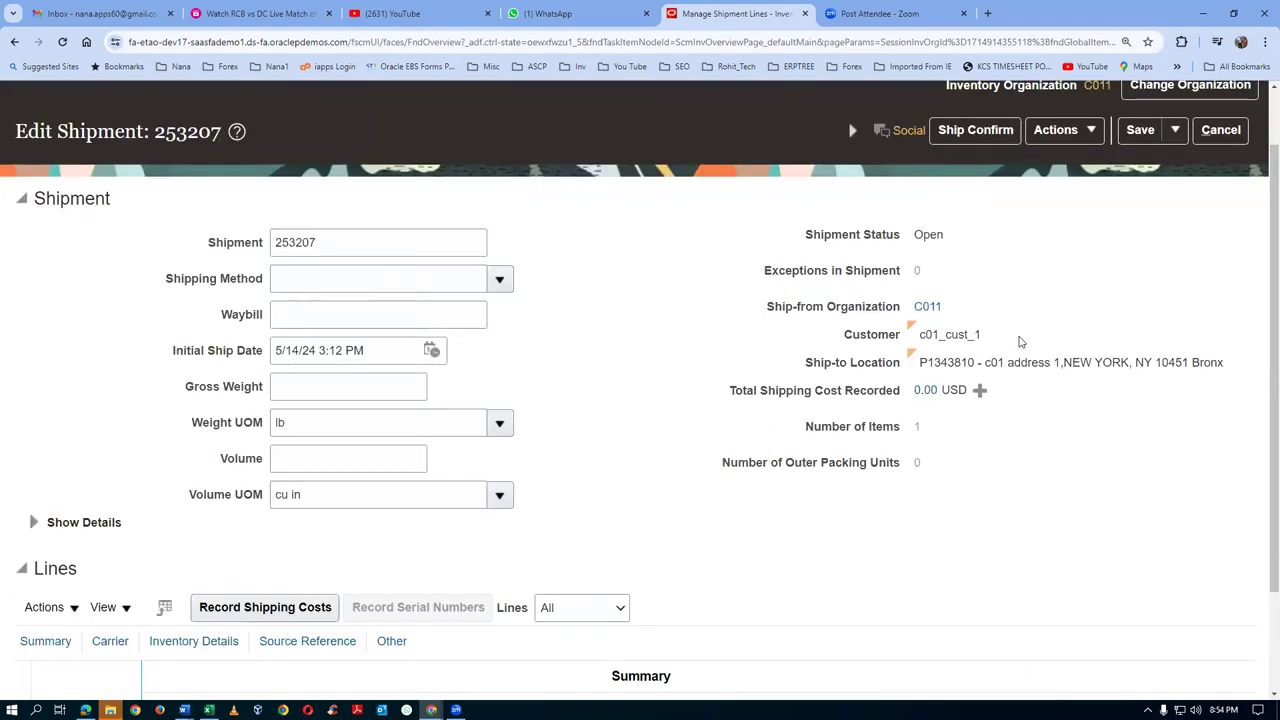
left_click(1058, 131)
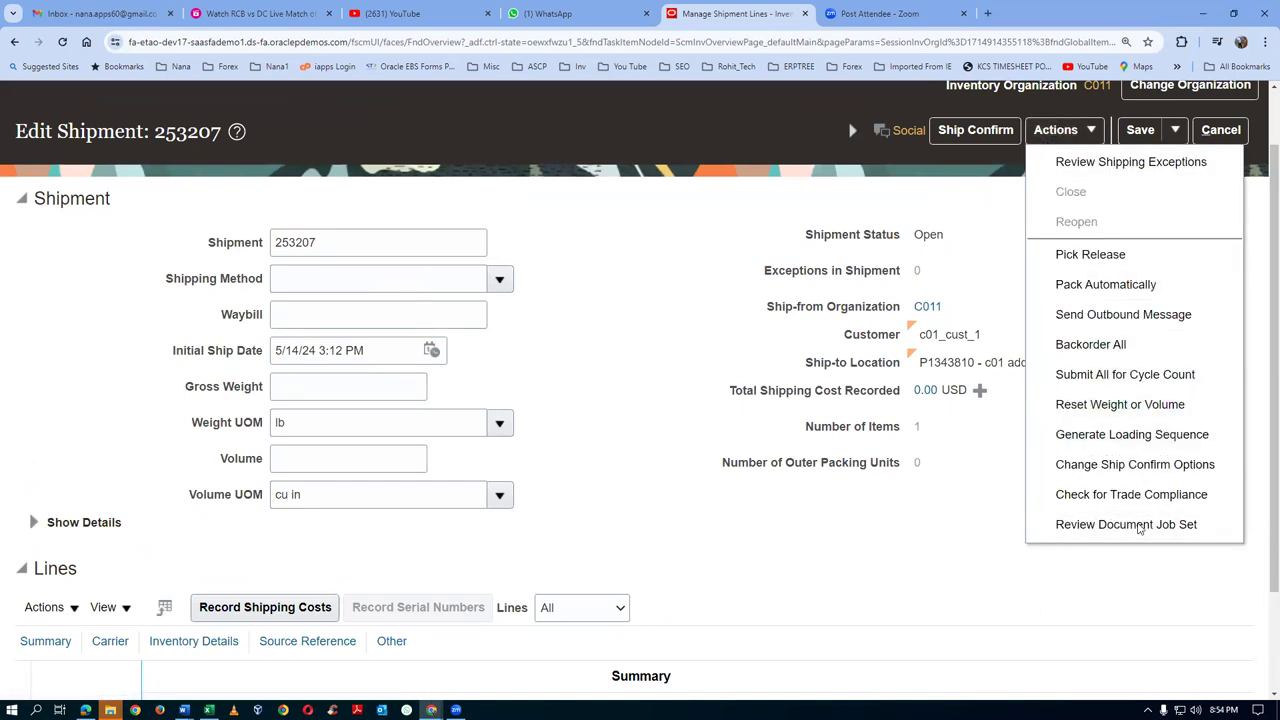
left_click(1108, 466)
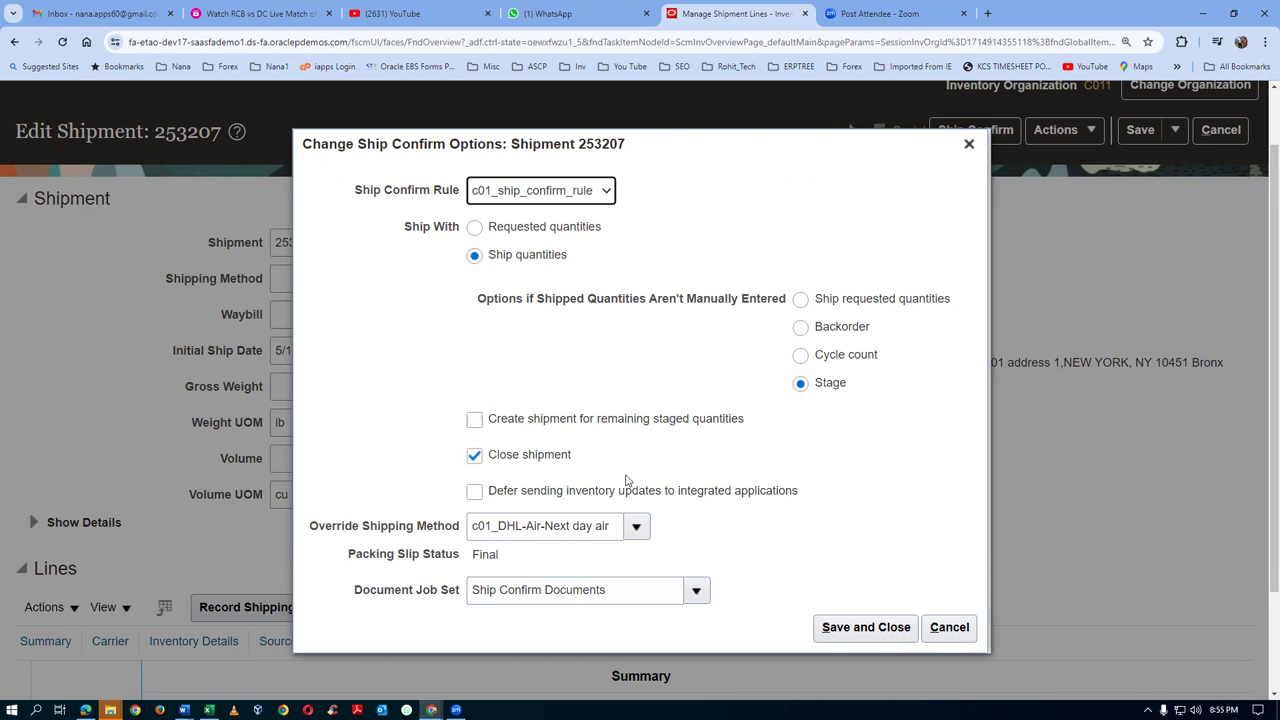
left_click(955, 632)
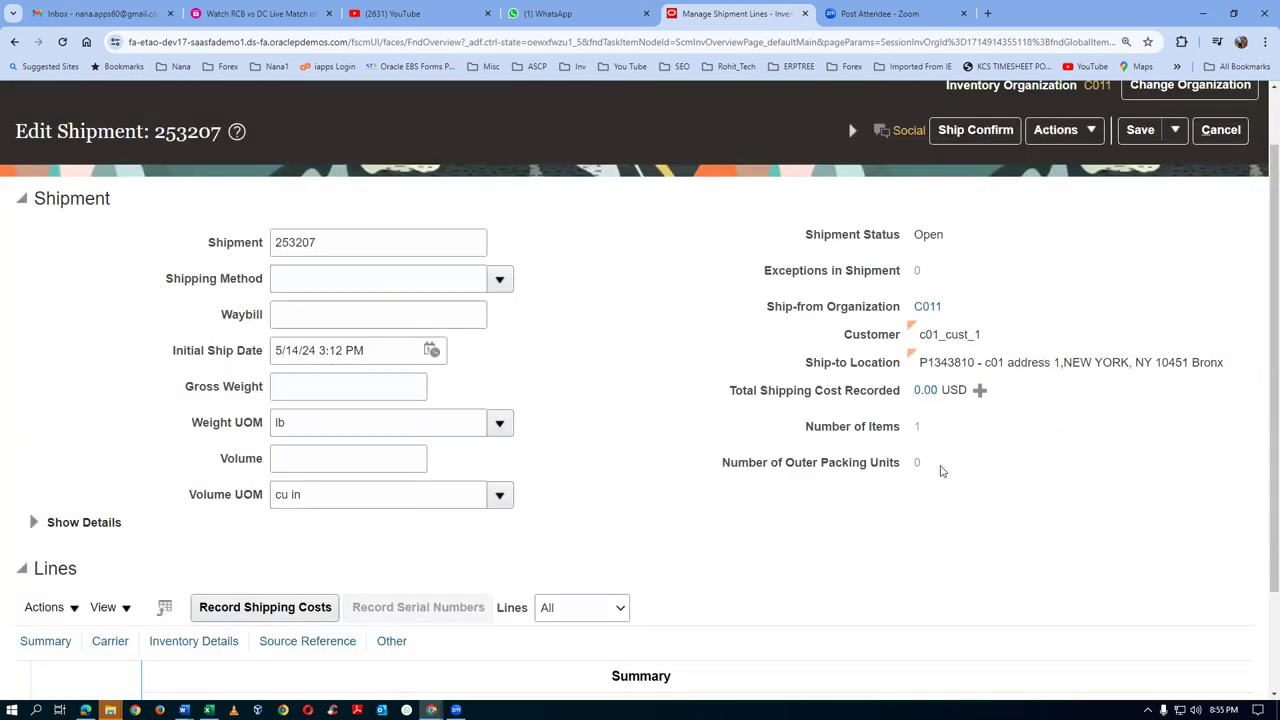
- Recheck the shipment line quantities and try to ship confirm the shipment without a shipping method
scroll(940, 472, "down", 3)
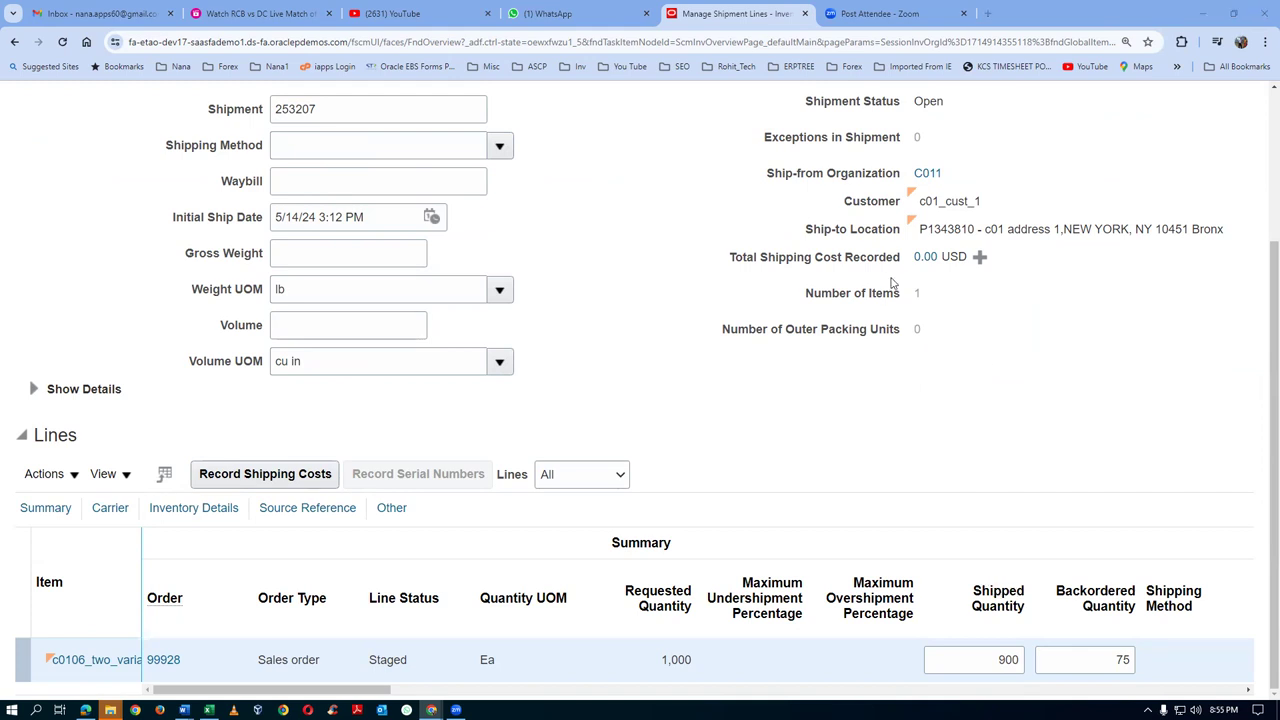
scroll(1037, 609, "up", 3)
left_click(975, 130)
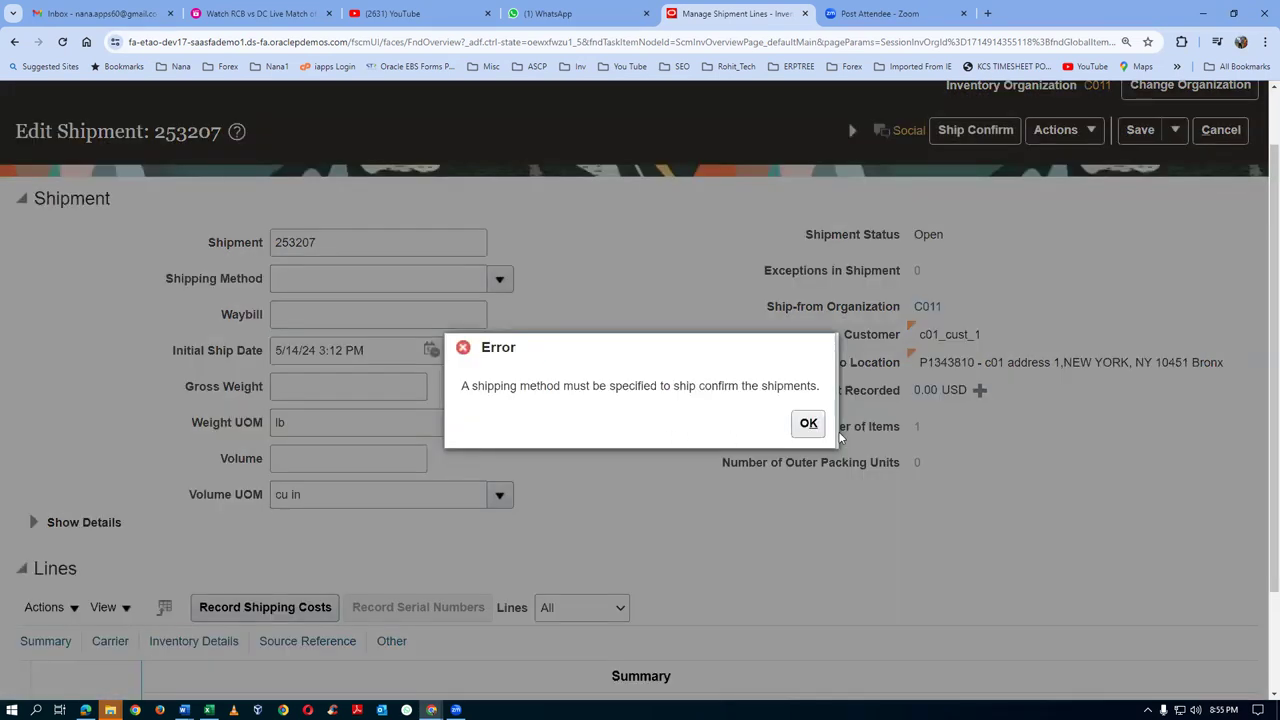
left_click(808, 423)
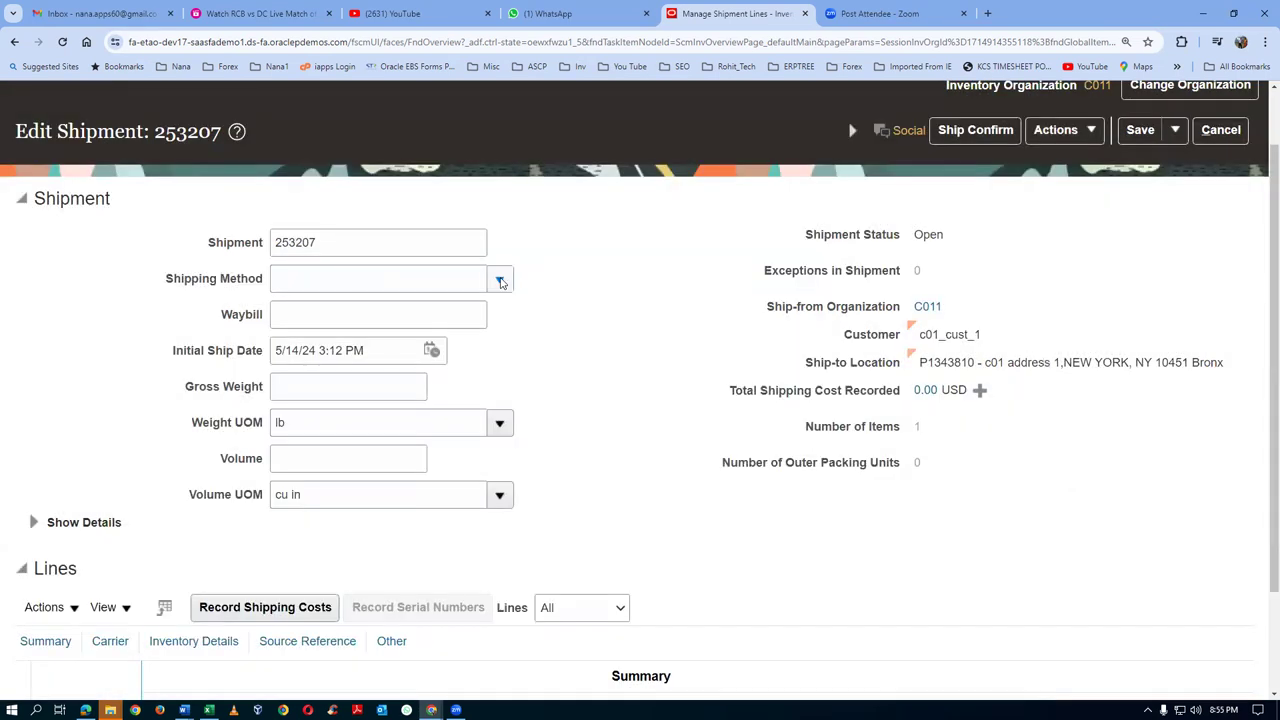
- Set the shipping method to c01_DHL-Air-Next day air and ship confirm the shipment, accepting the weight and volume warnings
left_click(499, 280)
left_click(908, 268)
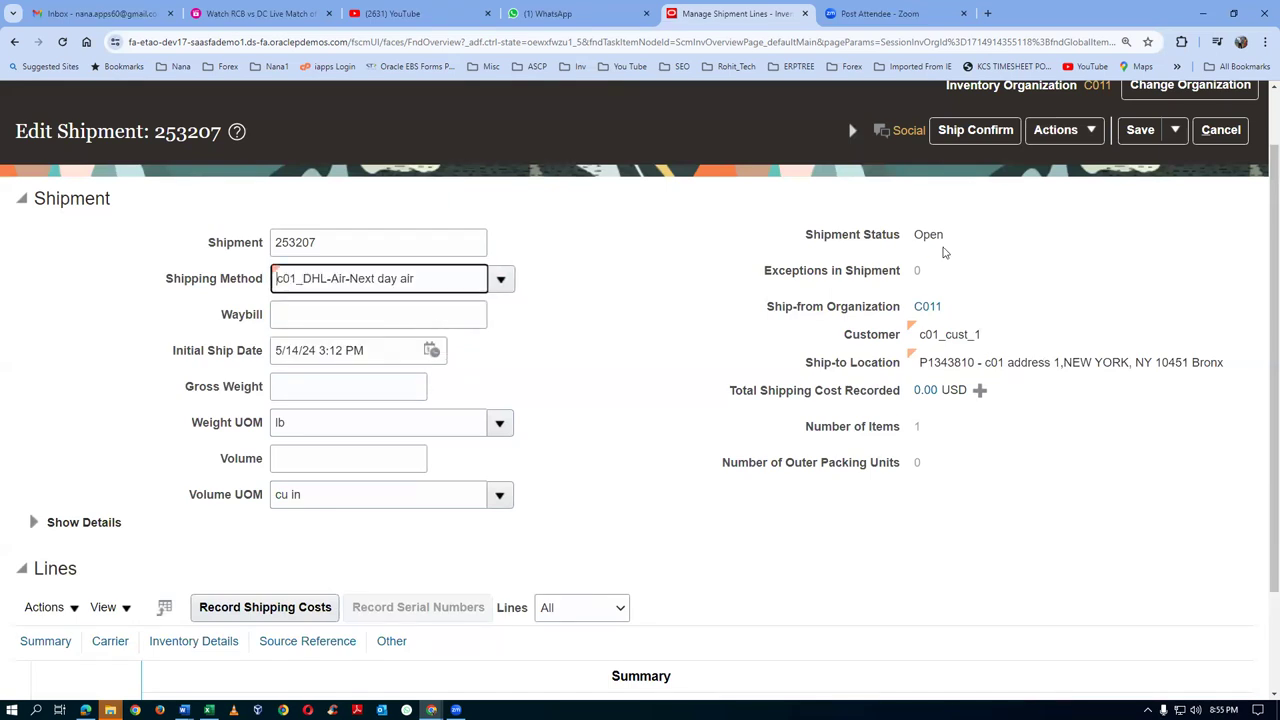
left_click(975, 130)
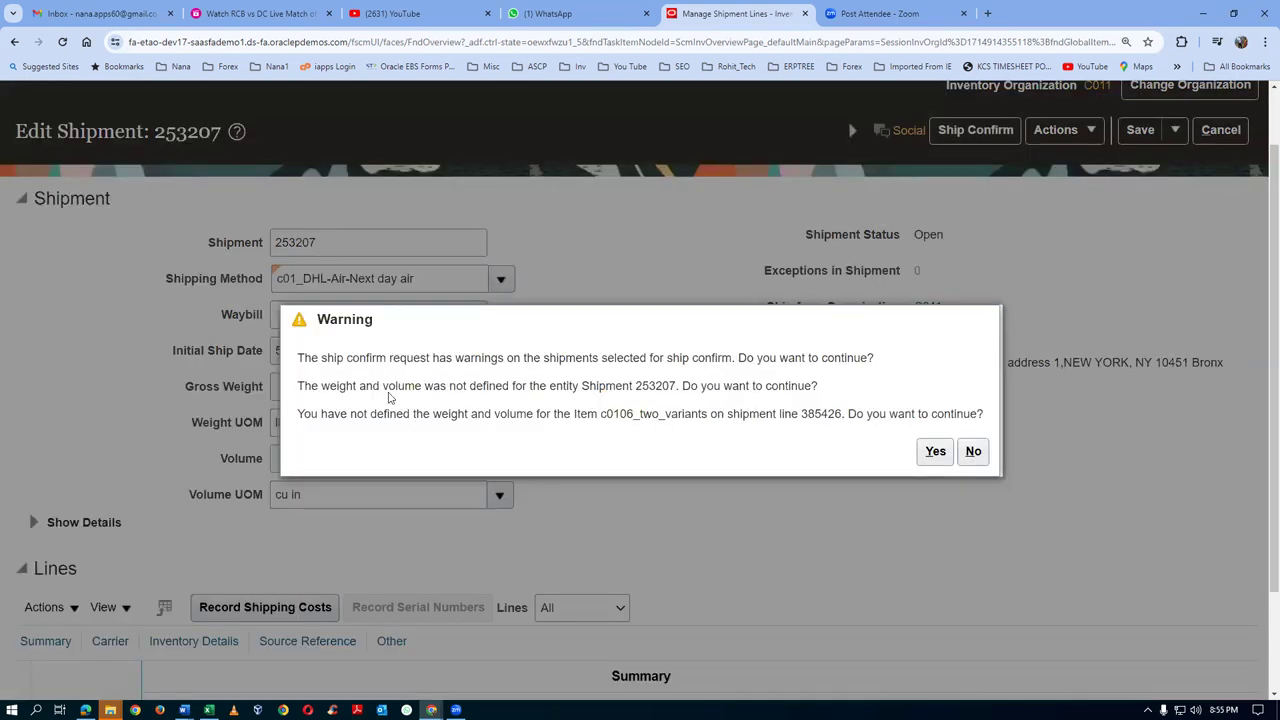
left_click(926, 451)
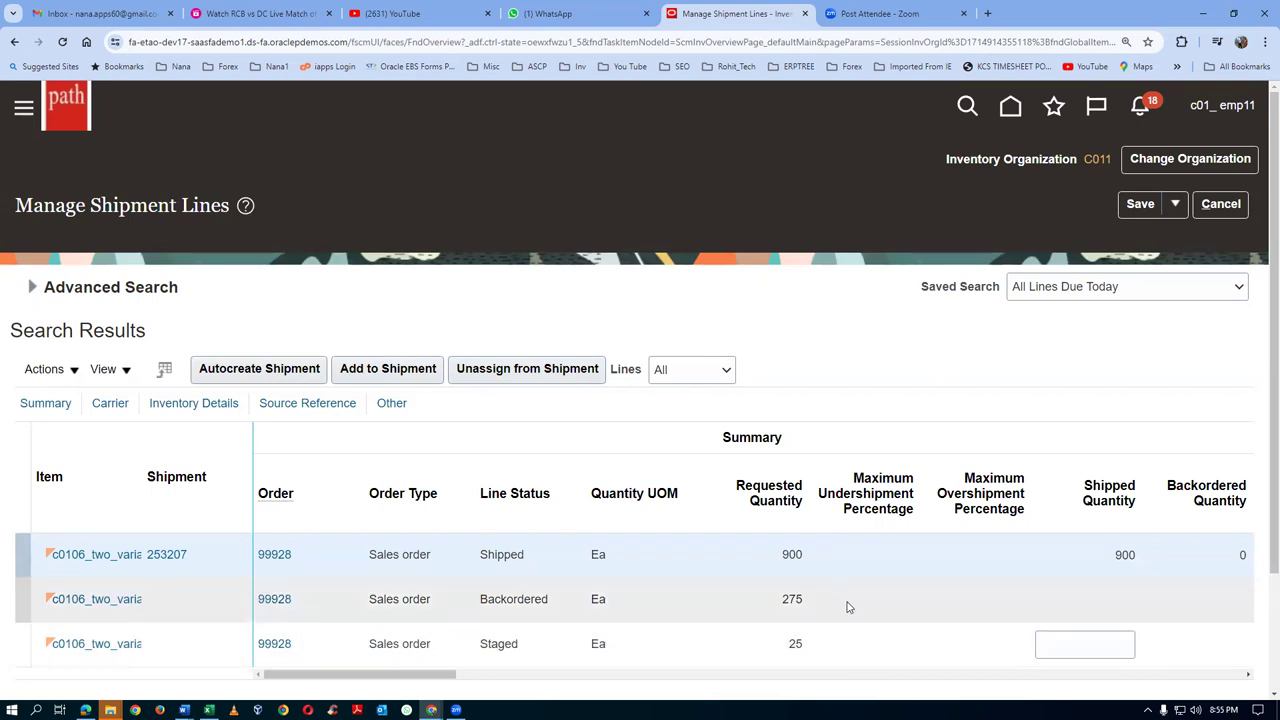
- Examine the requested quantity of the backordered line in the shipment line results
left_click(847, 608)
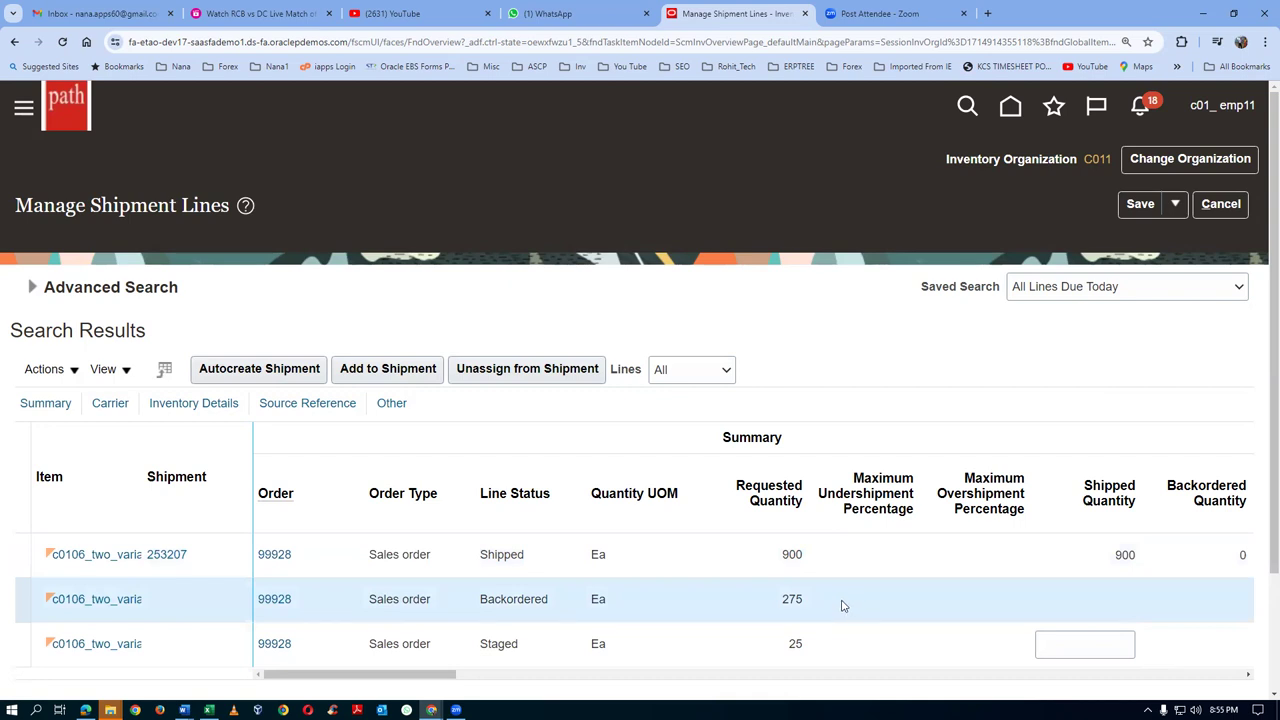
double_click(785, 599)
left_click(858, 606)
left_click_drag(781, 599, 808, 608)
left_click(857, 611)
- Duplicate the shipment lines browser tab and open Manage Orders from the favorites in the copy
right_click(717, 18)
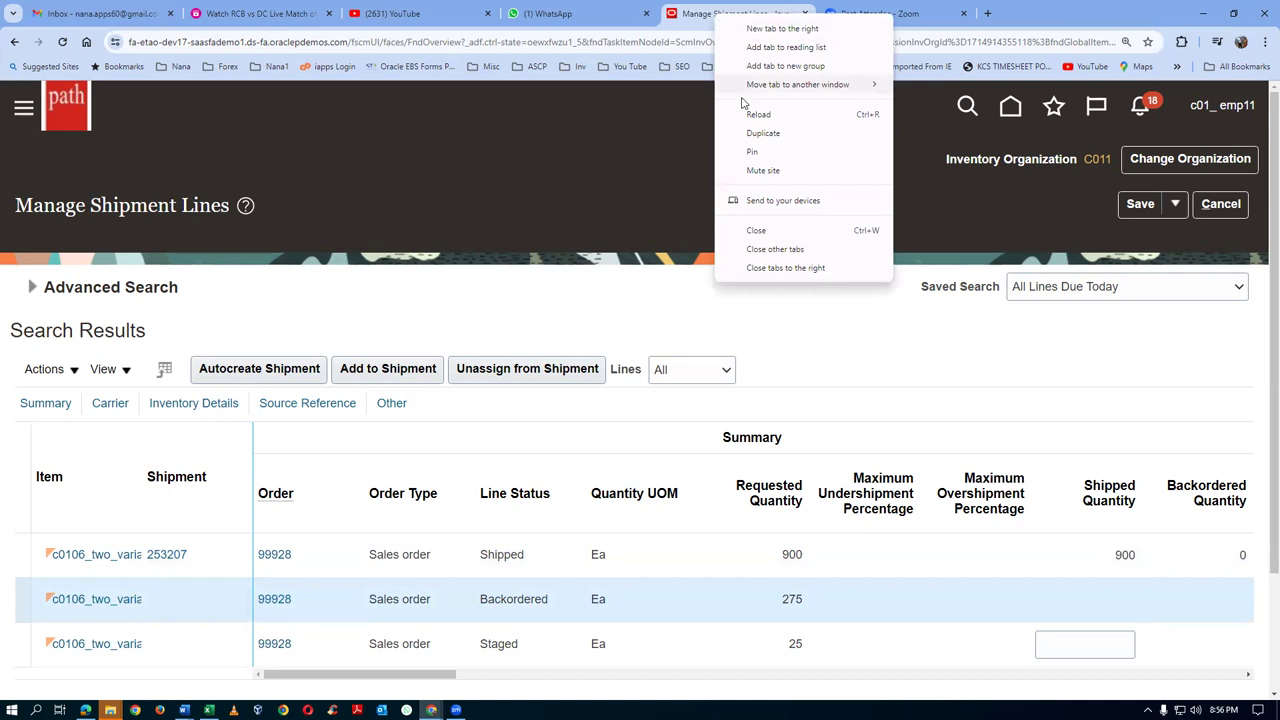
left_click(740, 133)
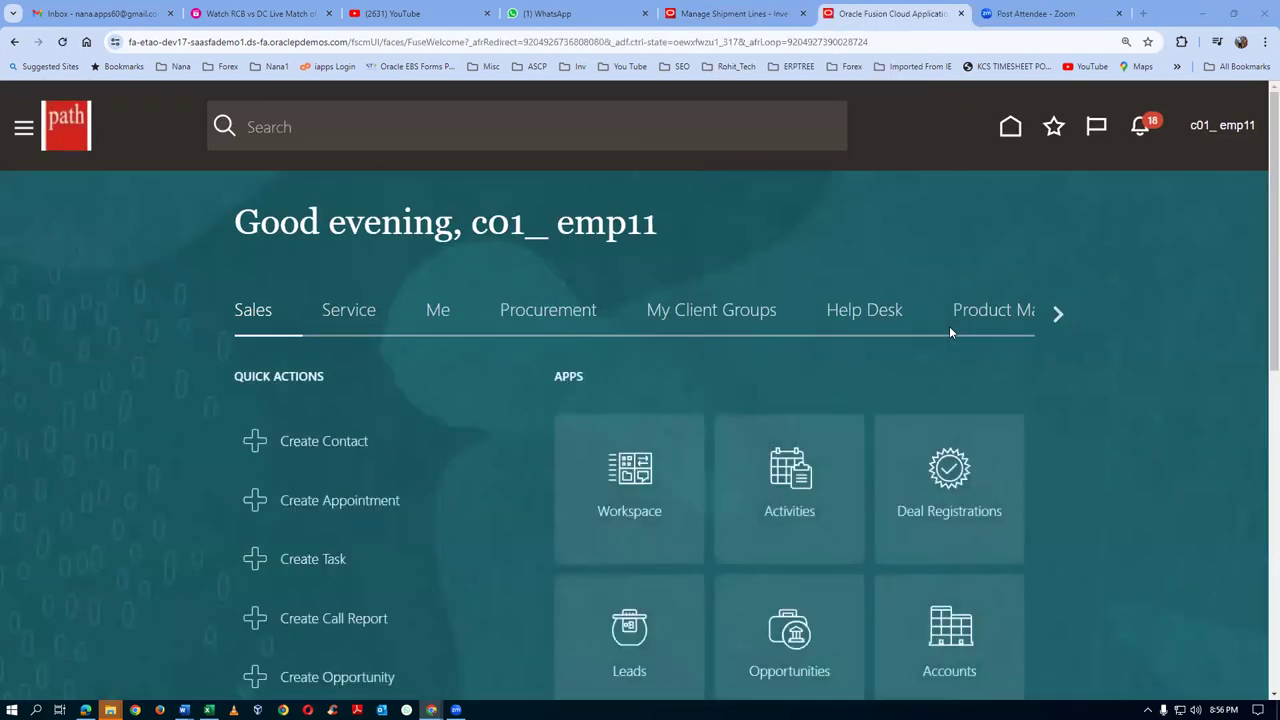
left_click(1054, 126)
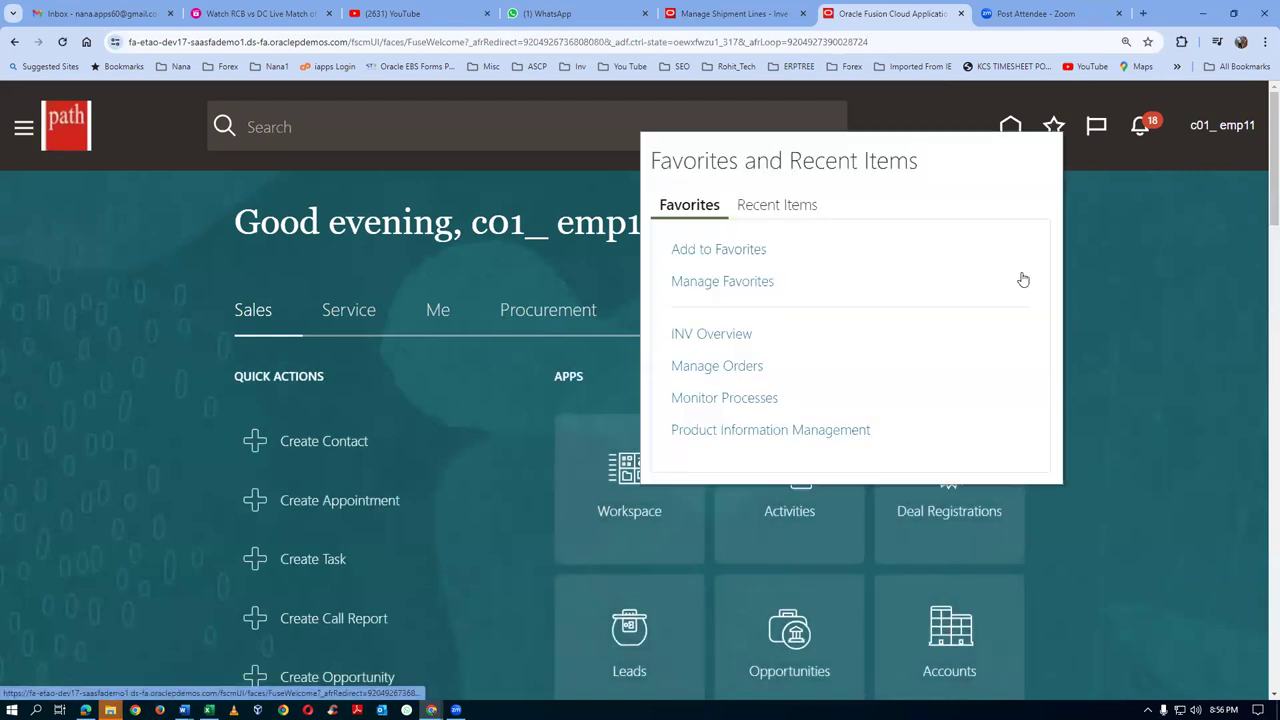
left_click(730, 368)
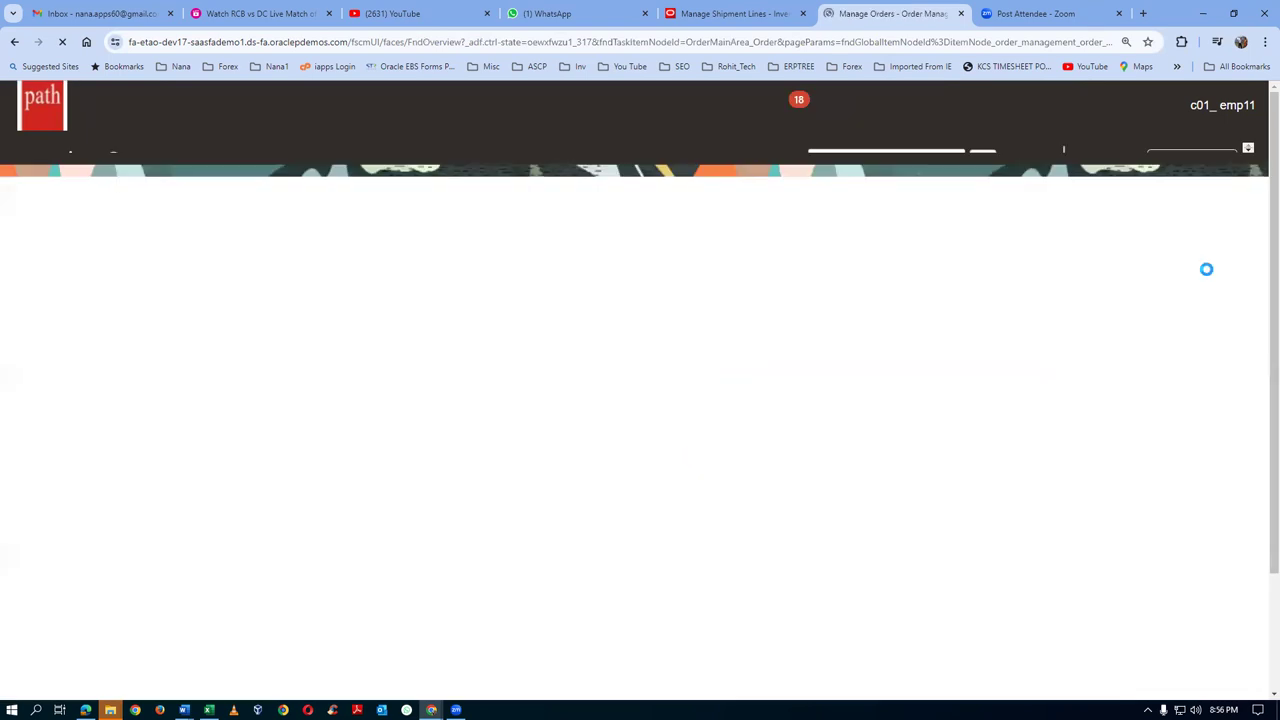
- Search for a sales order by its number from the order management overview
left_click(915, 168)
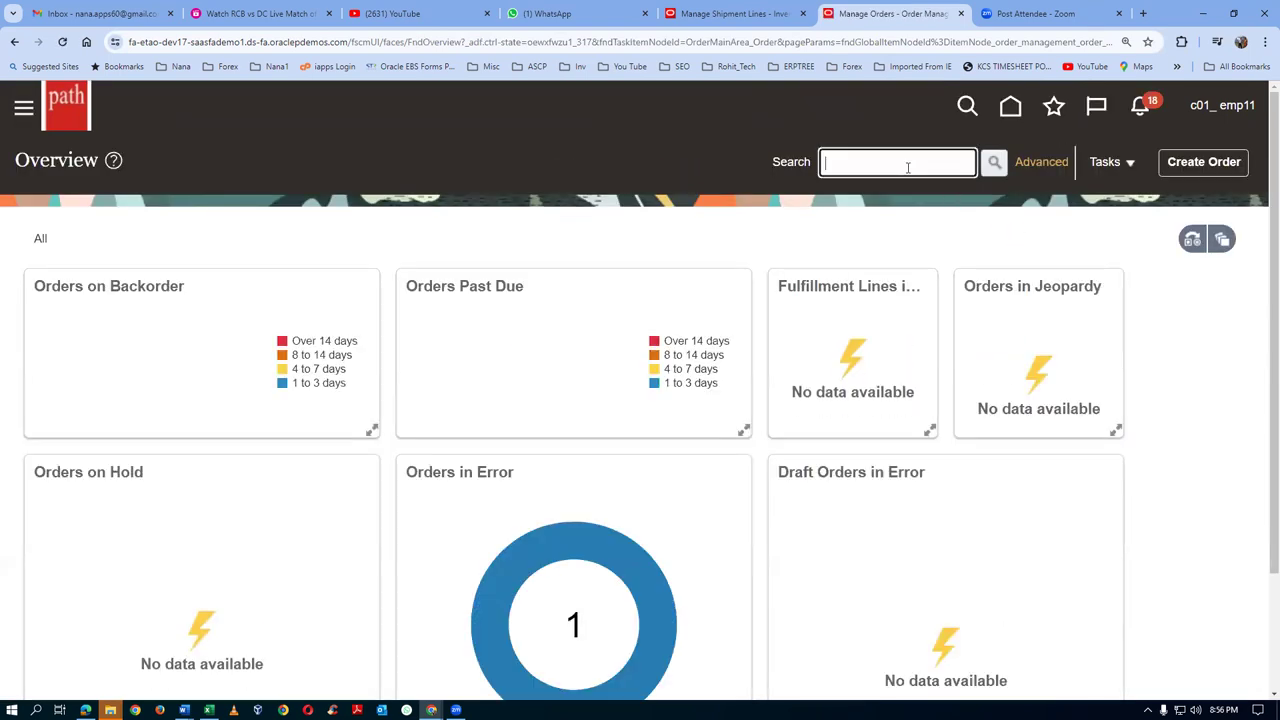
type("999")
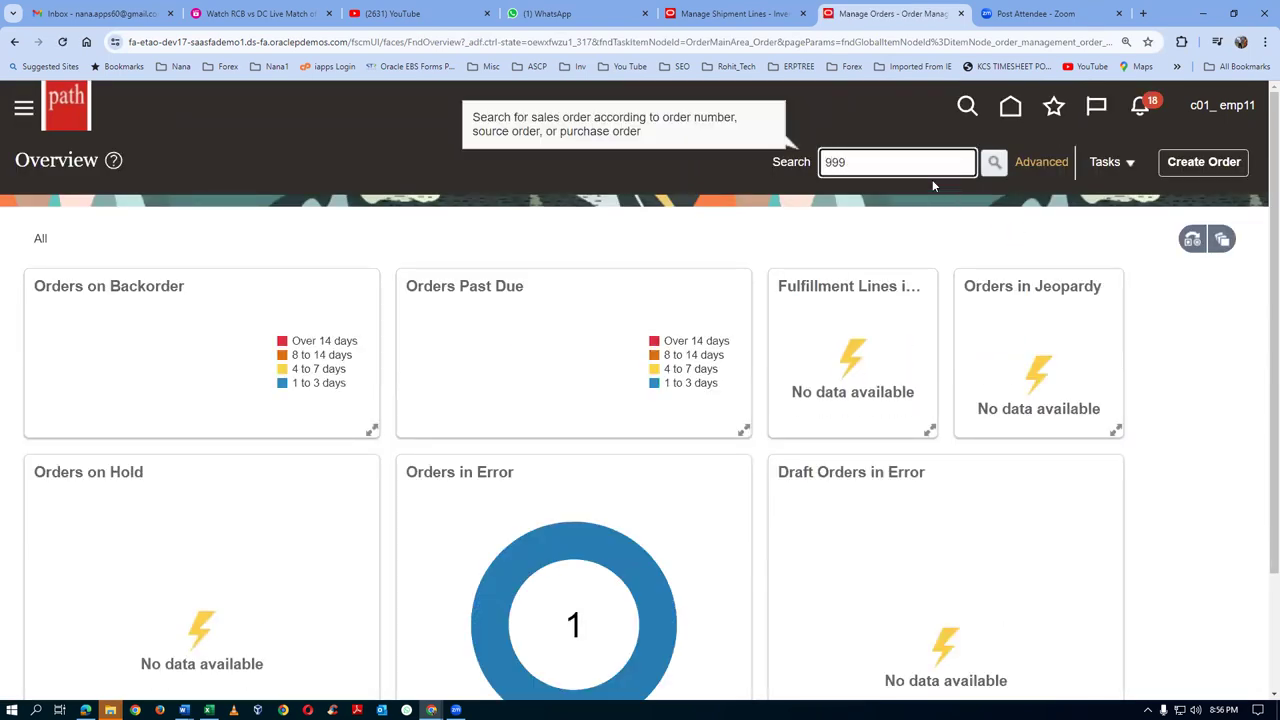
type("29")
key("Tab")
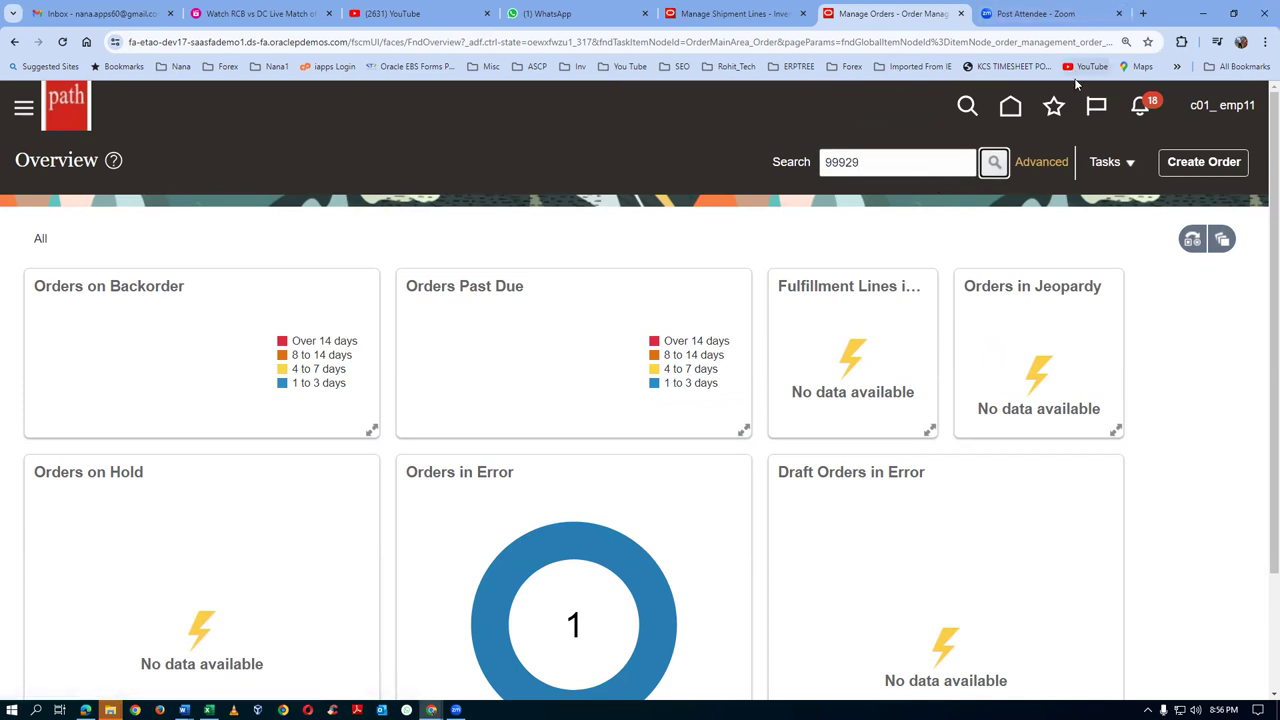
left_click(997, 163)
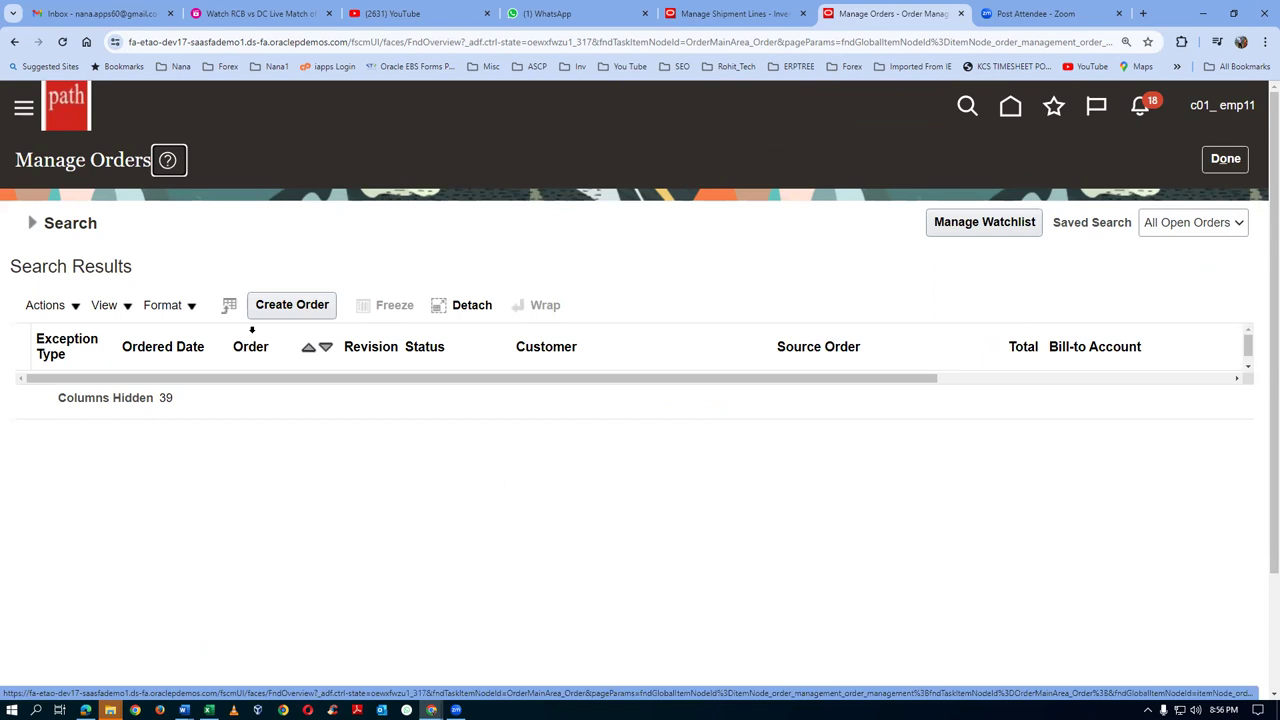
- Expand the order search criteria, search by the shipped sales order's number, and open the order
left_click(34, 225)
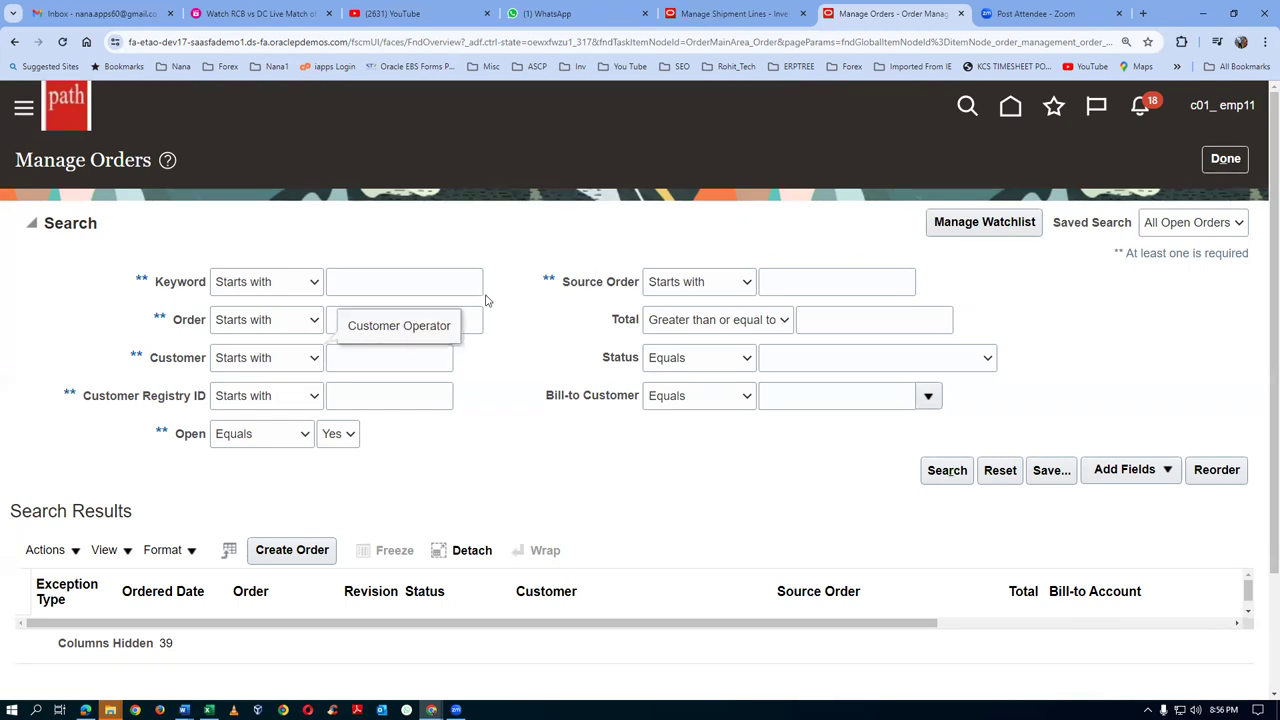
left_click(466, 329)
type("9")
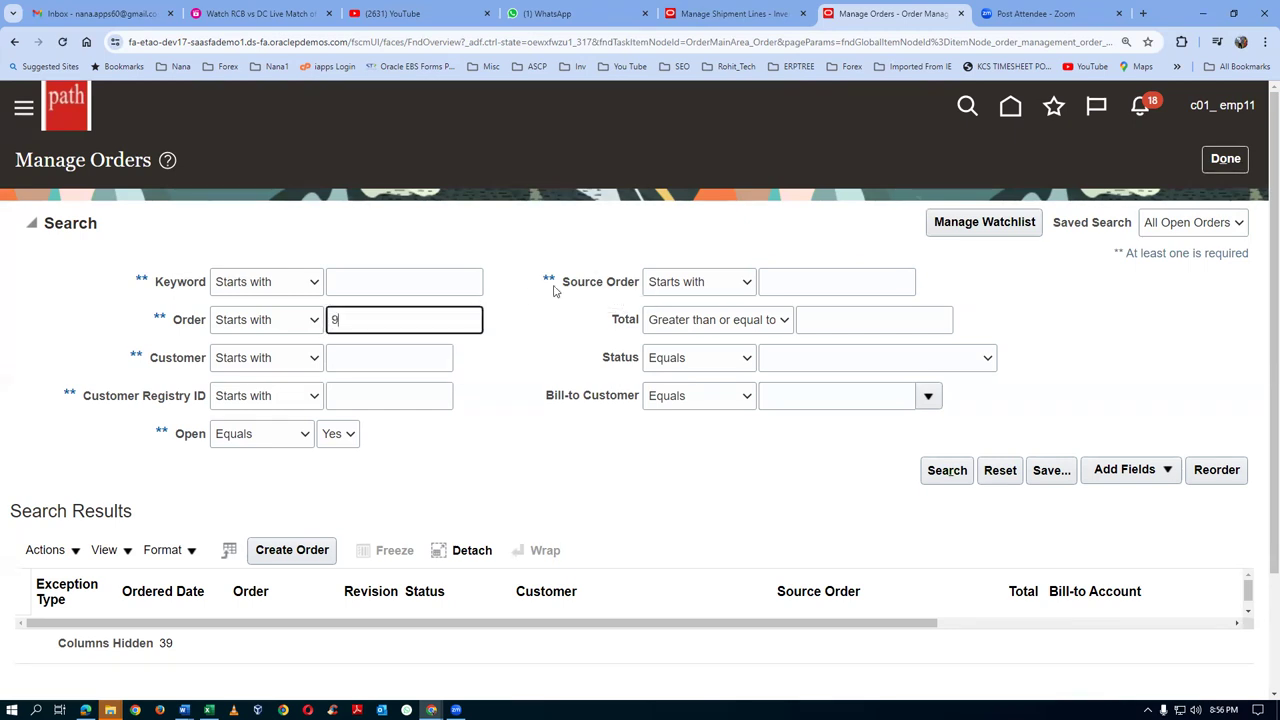
type("9928")
key("Tab")
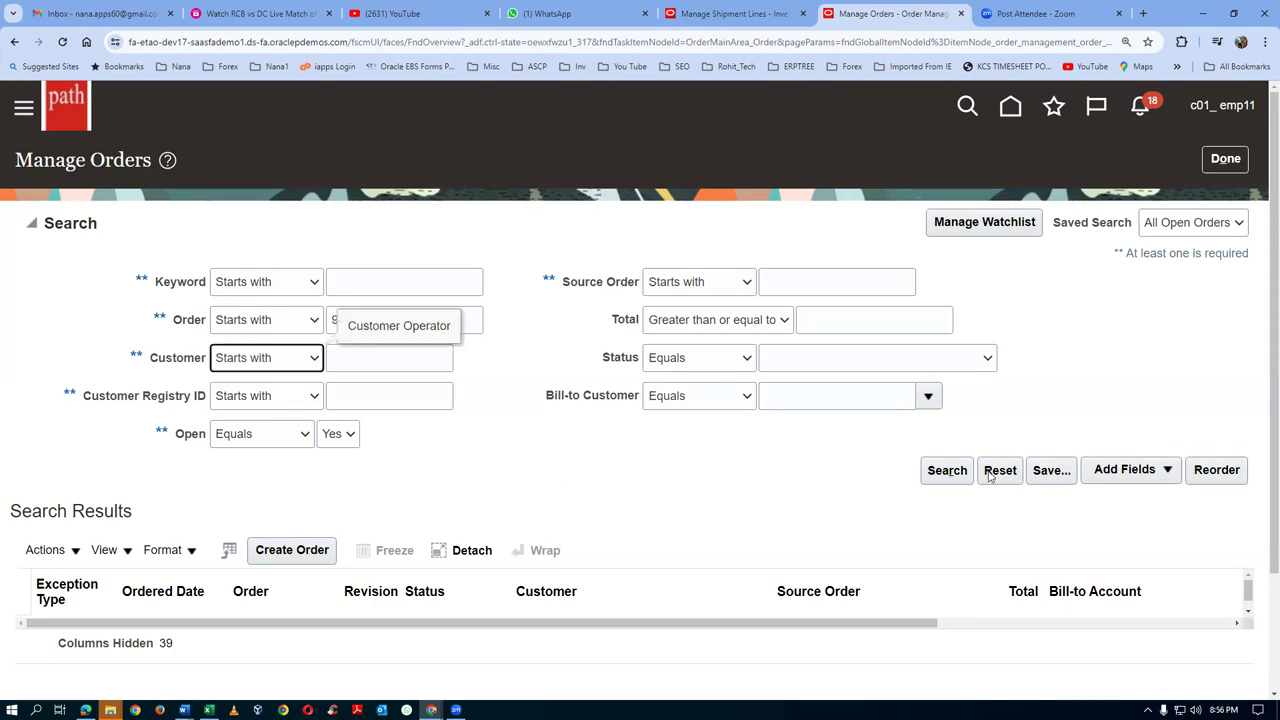
left_click(958, 470)
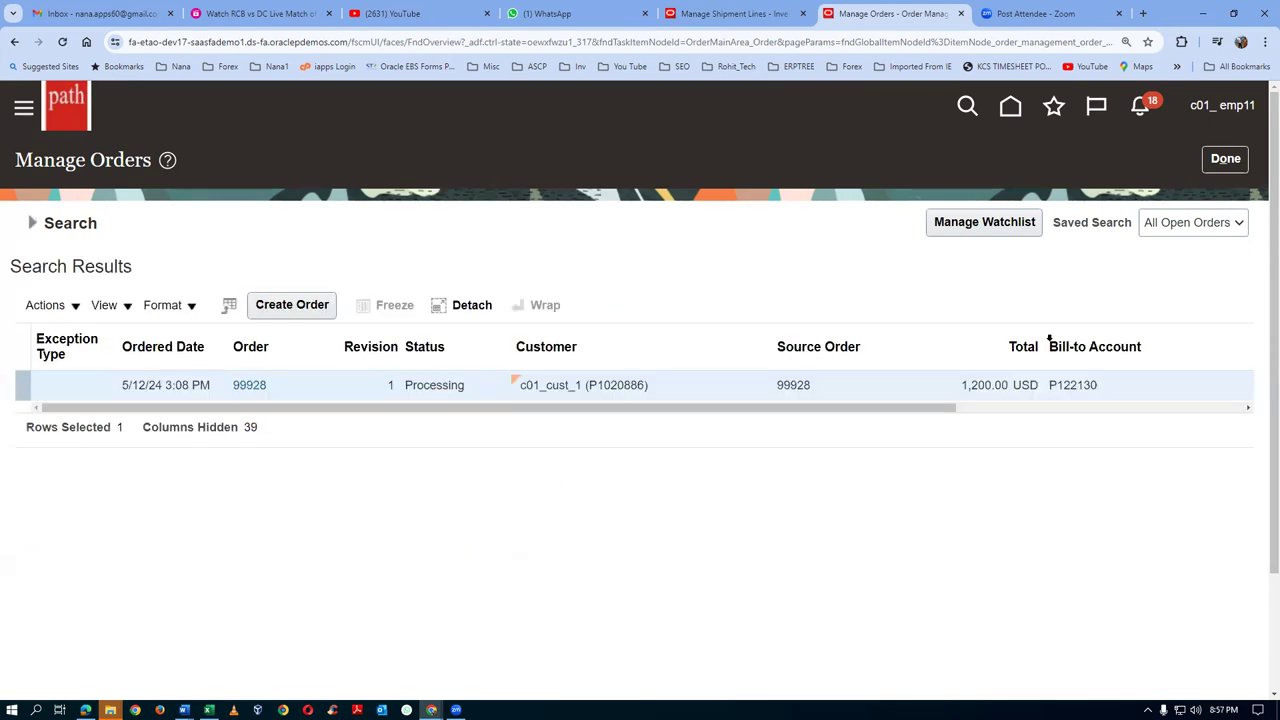
left_click(245, 386)
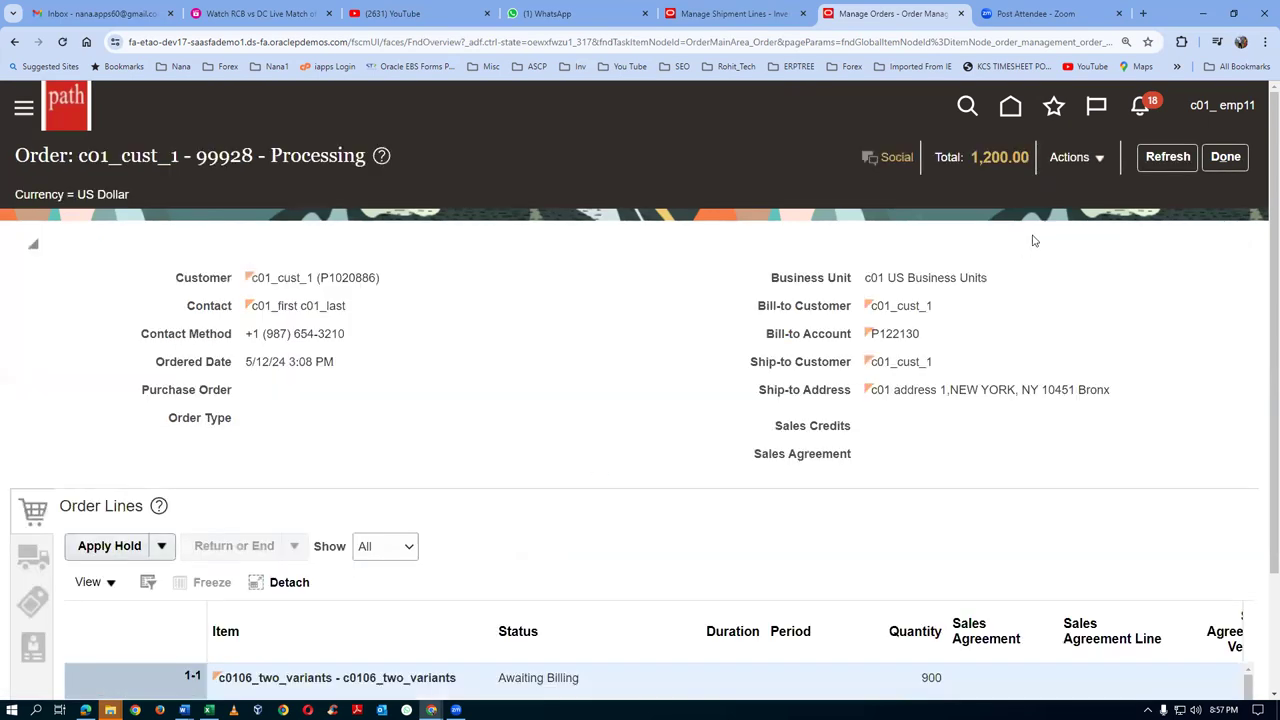
- Switch the order to the fulfillment view and examine the ordered quantities of fulfillment lines 1-1 and 1-2
left_click(1068, 157)
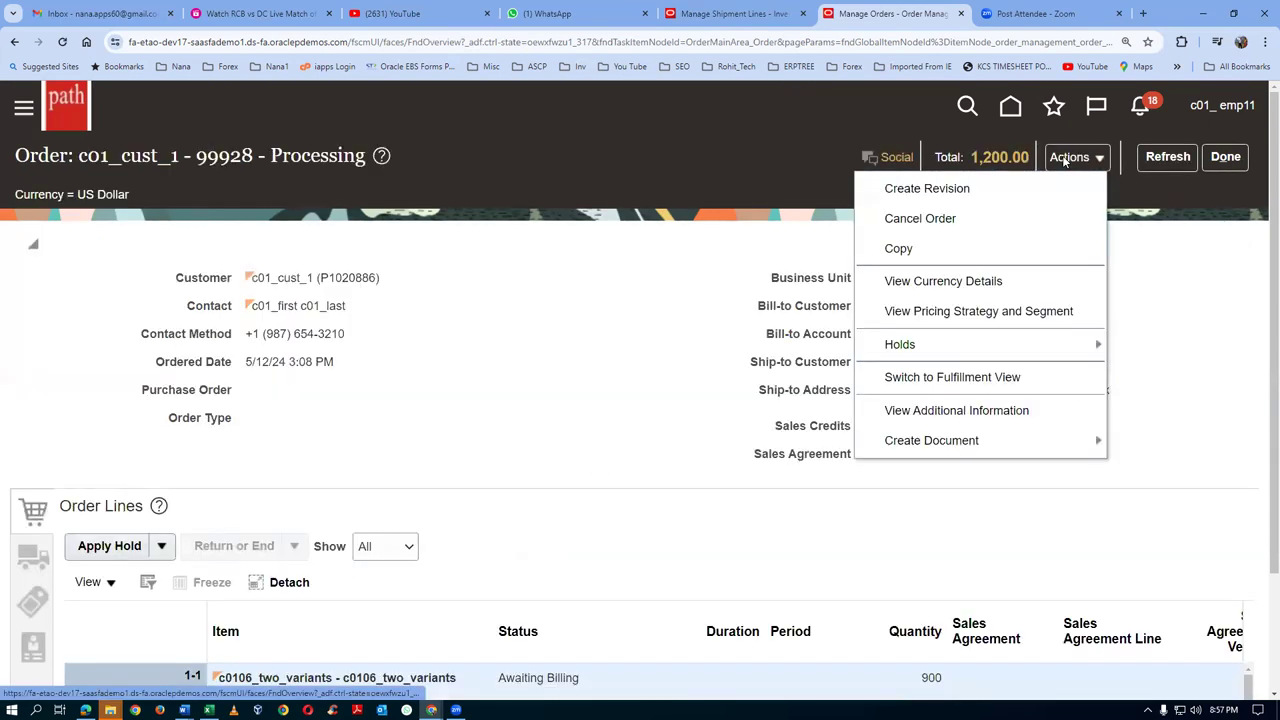
left_click(1006, 376)
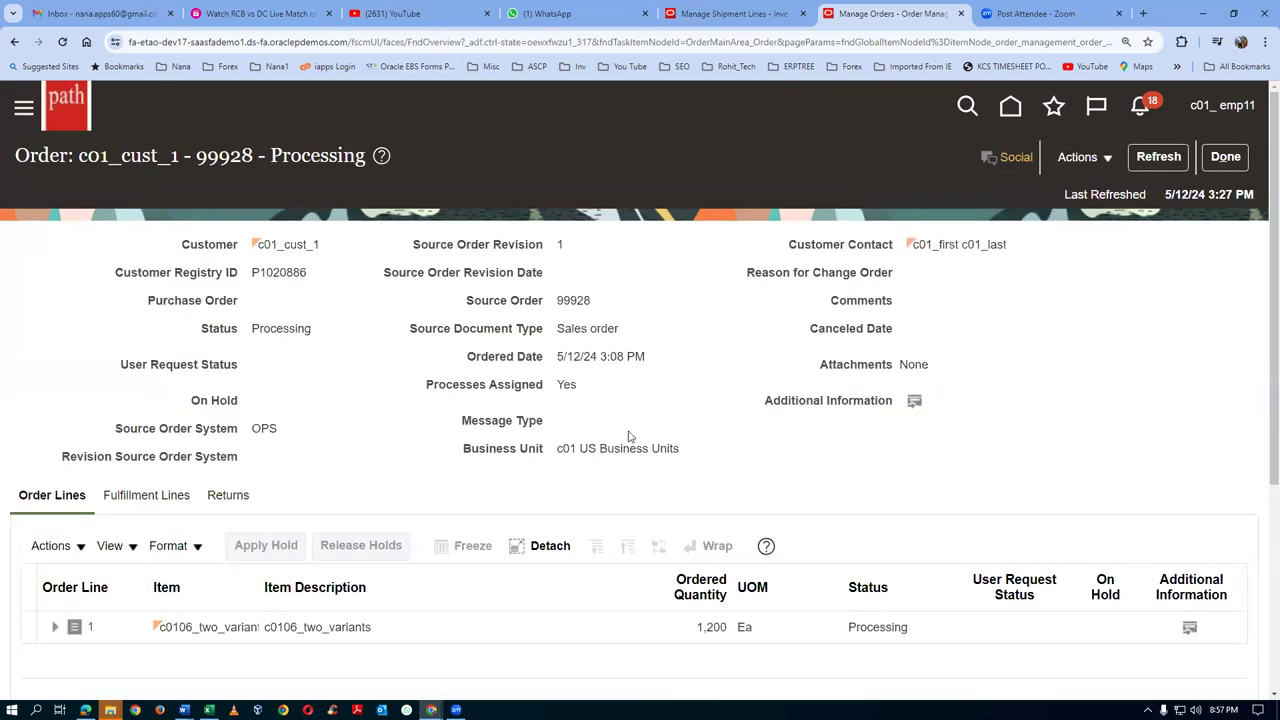
scroll(608, 454, "down", 2)
left_click(126, 362)
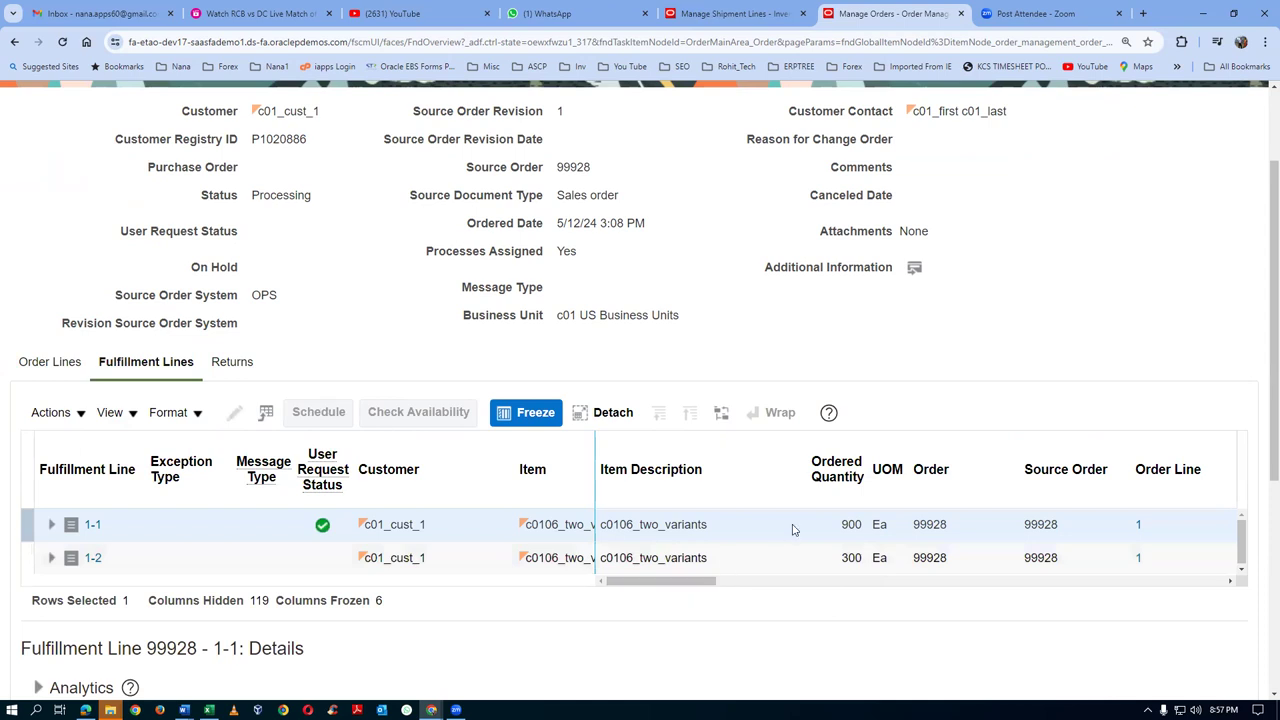
left_click(845, 558)
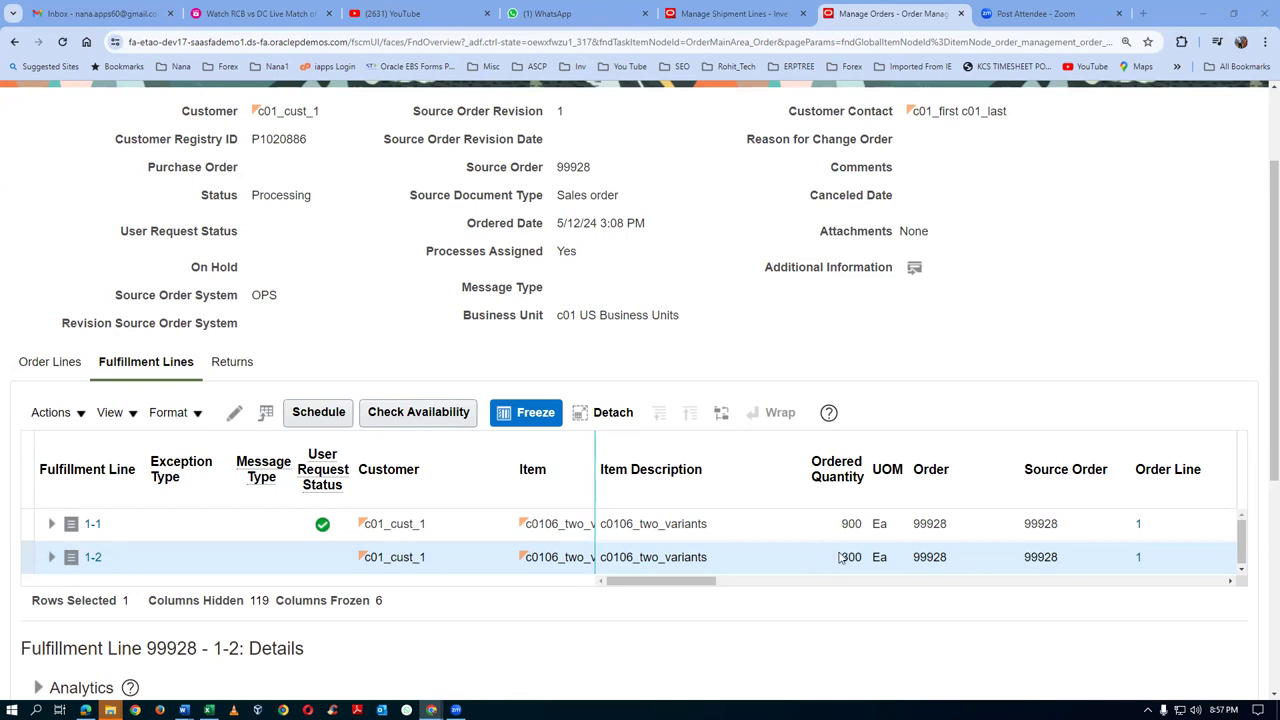
left_click_drag(845, 559, 862, 562)
- Return to the shipment lines page and examine the requested quantities of the staged and backordered lines
left_click(733, 14)
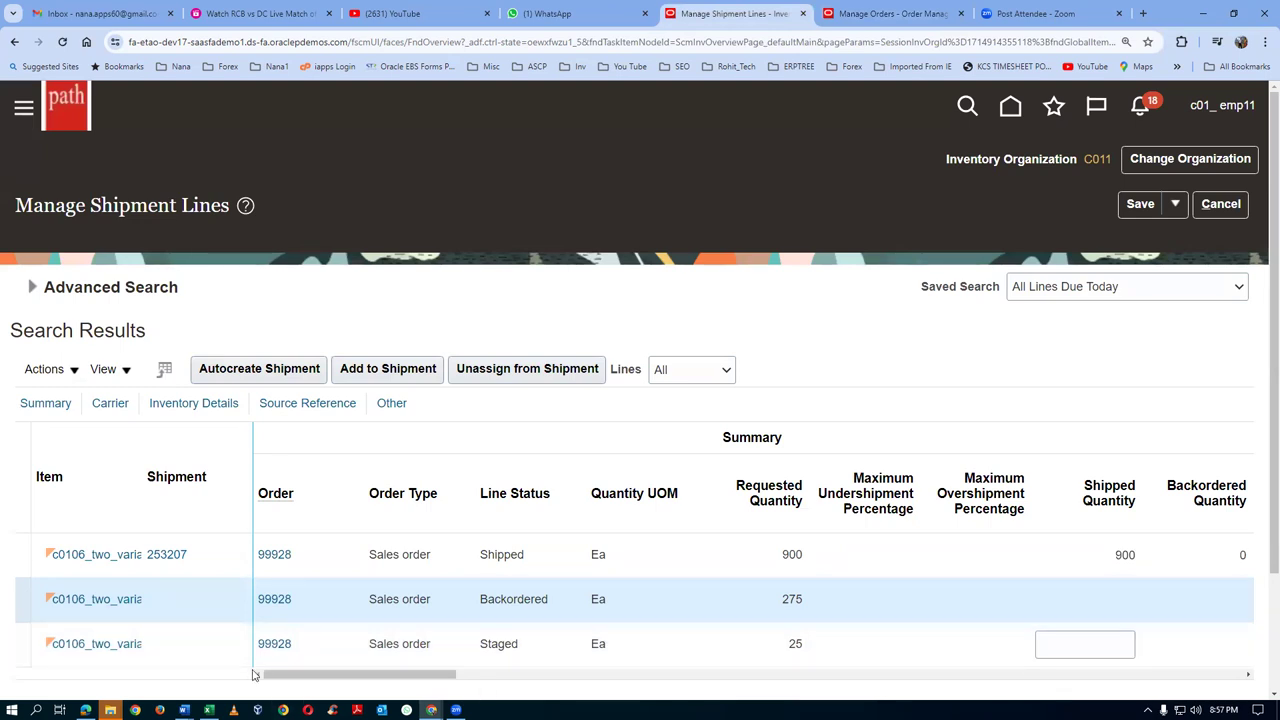
left_click(205, 650)
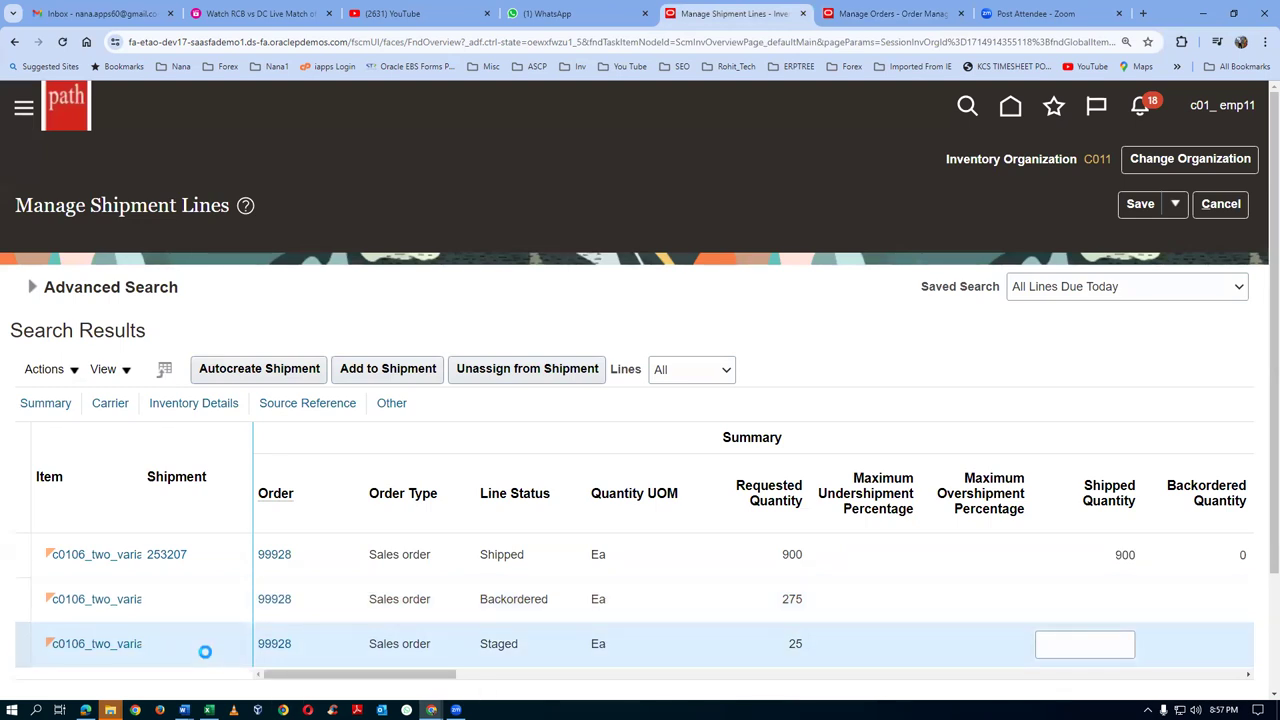
double_click(795, 643)
left_click(787, 598)
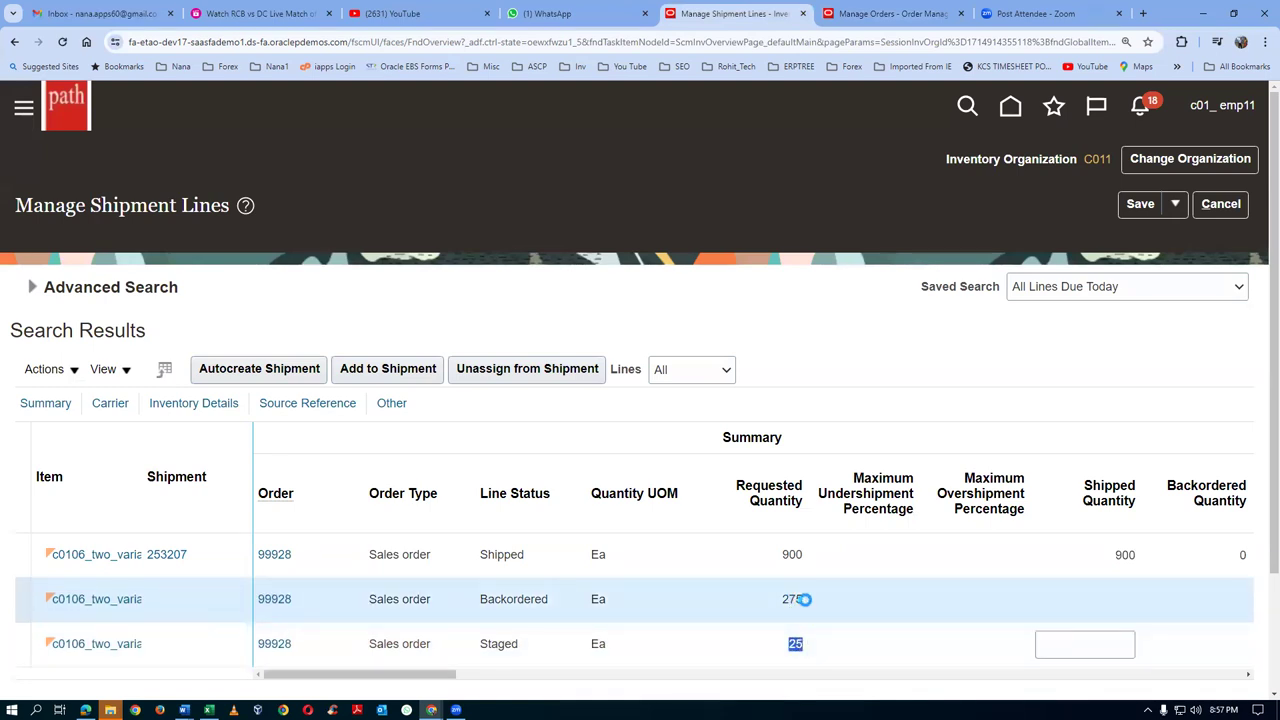
- Rerun the shipment lines search for the same order and examine the backordered line's requested quantity
left_click(35, 292)
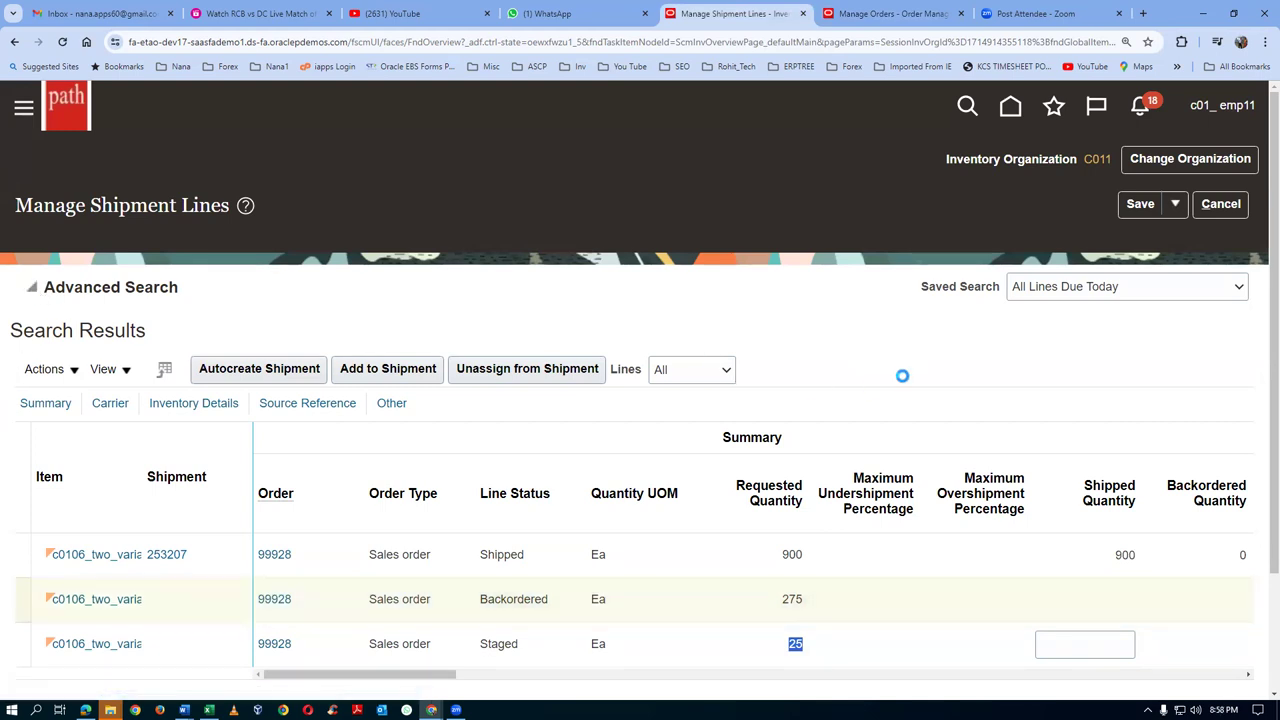
left_click(945, 478)
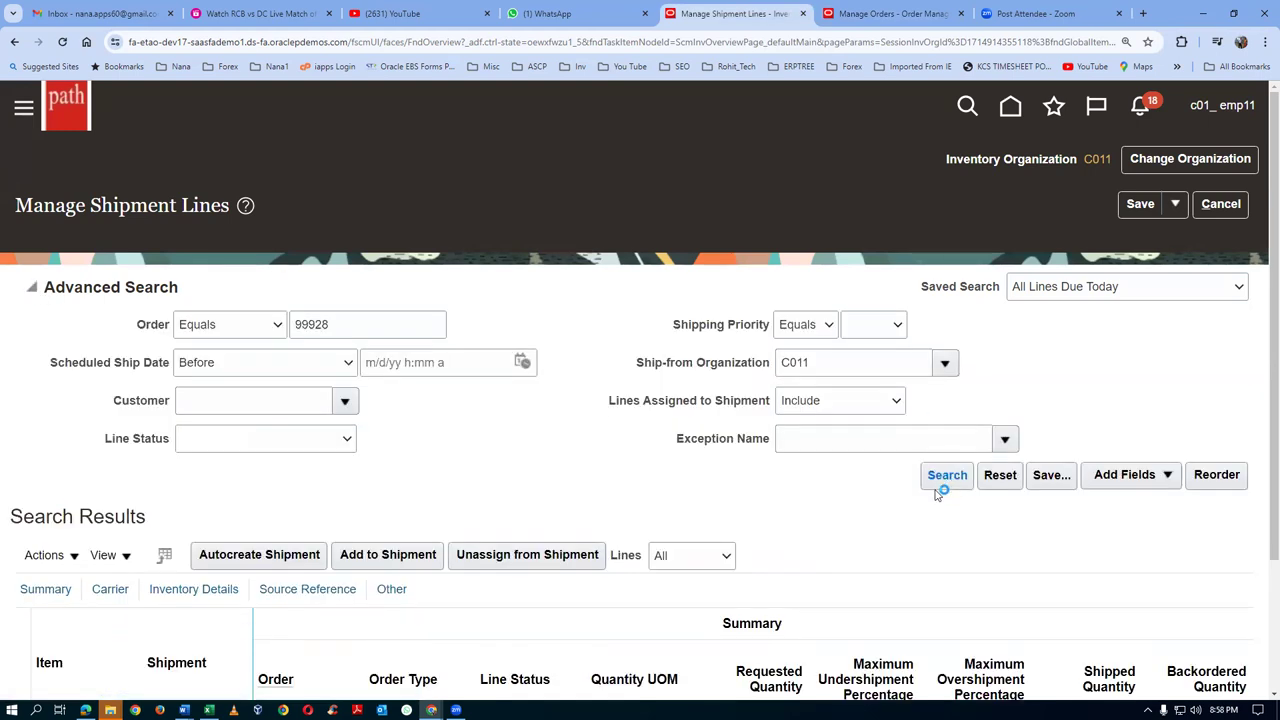
scroll(995, 479, "down", 1)
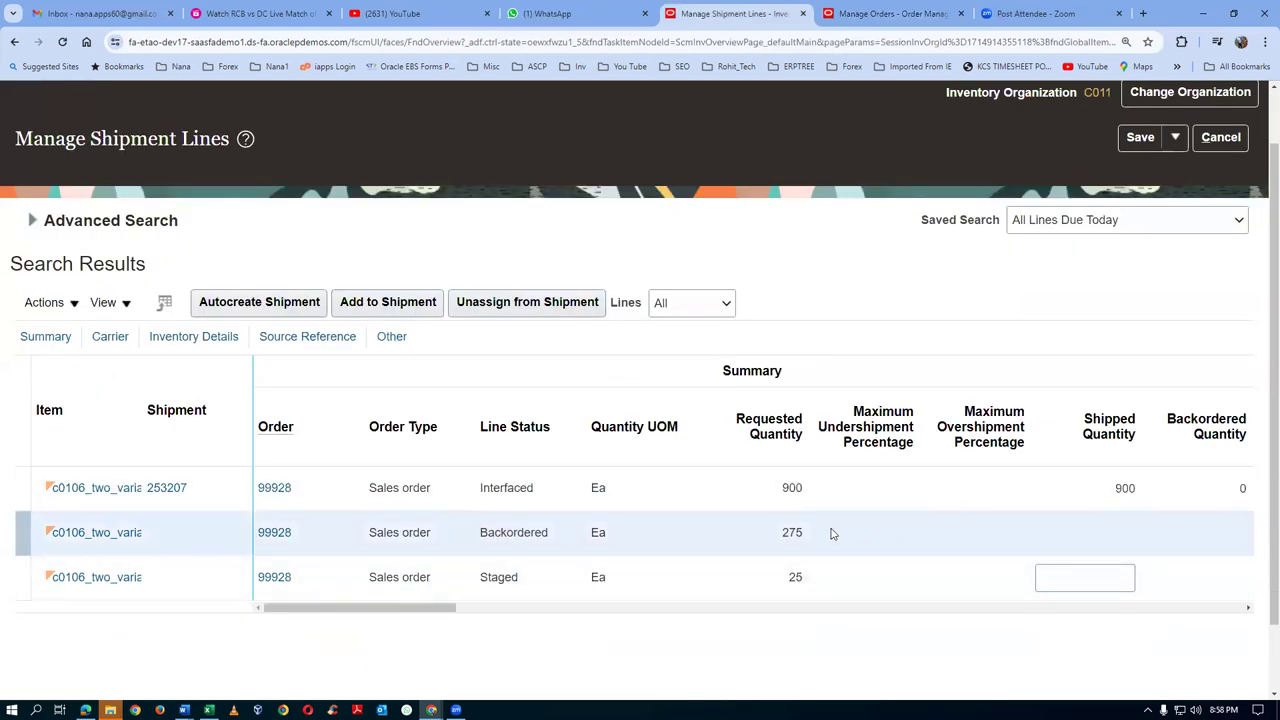
double_click(790, 533)
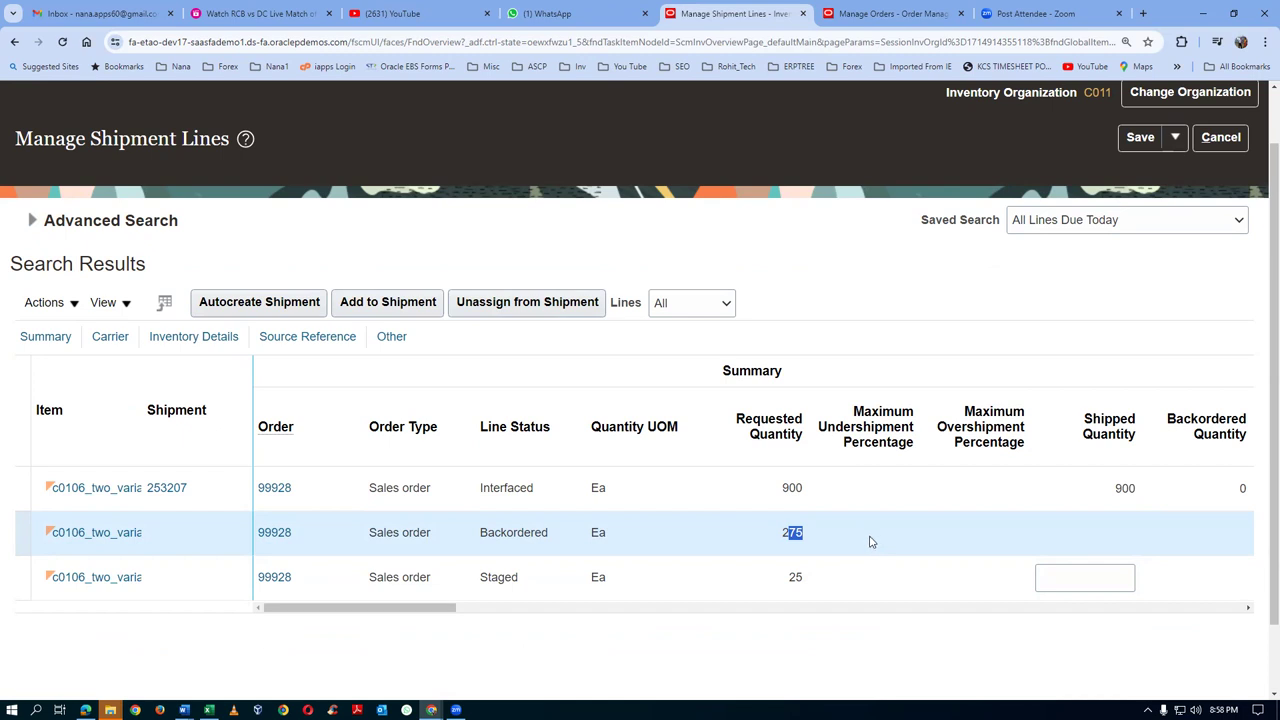
left_click(677, 537)
left_click_drag(785, 532, 802, 532)
- Switch to the Advanced_Shipping document in Word and review the paragraph about the small vehicle carrying at least 75 q
key("alt+Tab")
left_click(694, 462)
left_click_drag(757, 447, 778, 462)
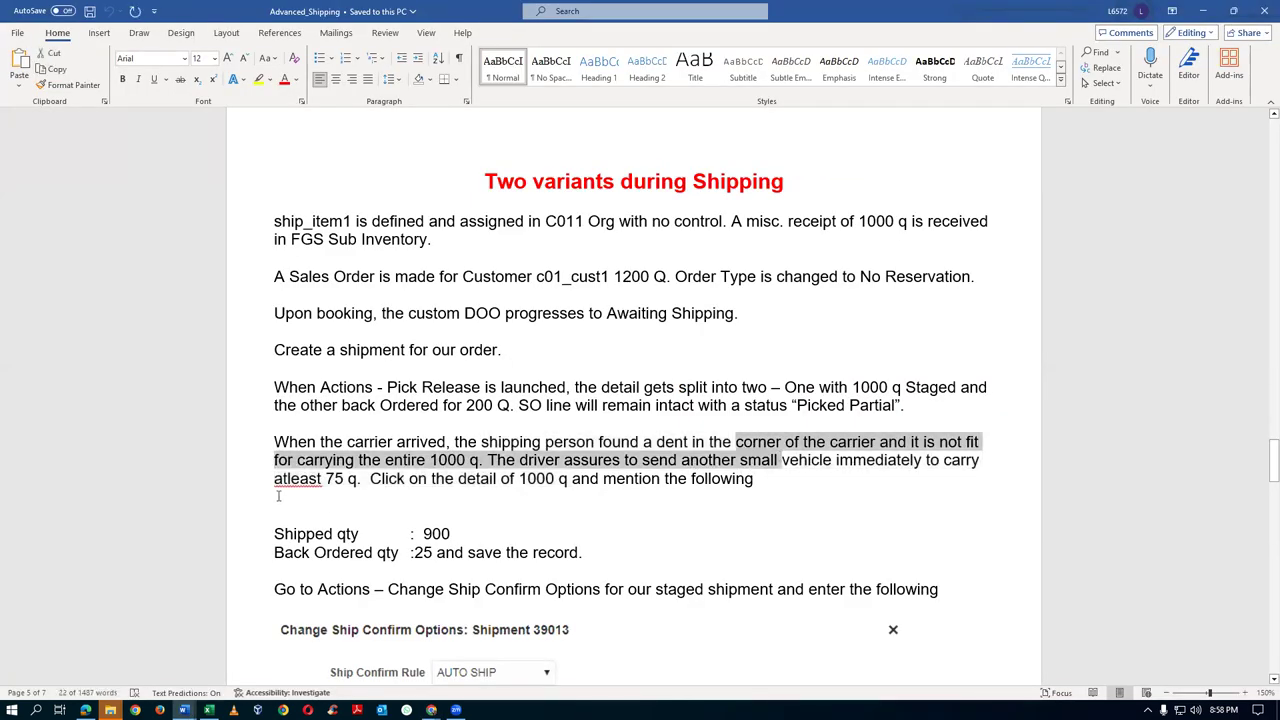
left_click_drag(325, 479, 357, 479)
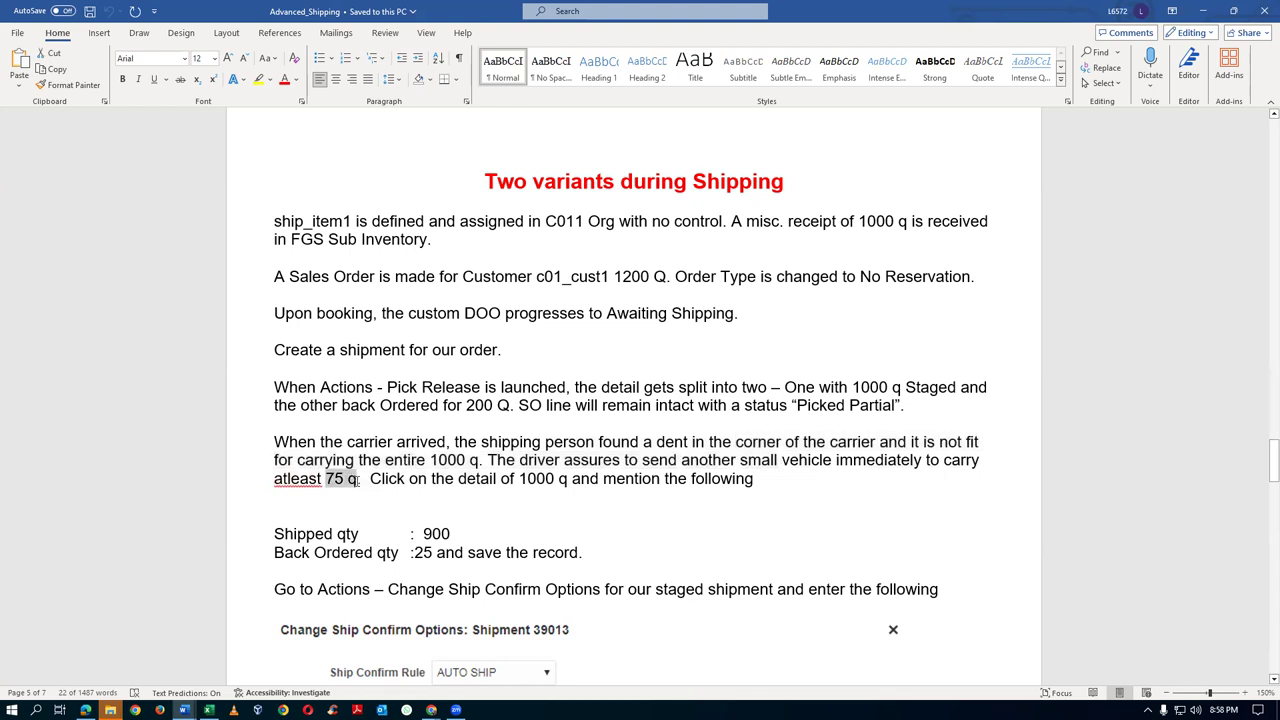
left_click(814, 507)
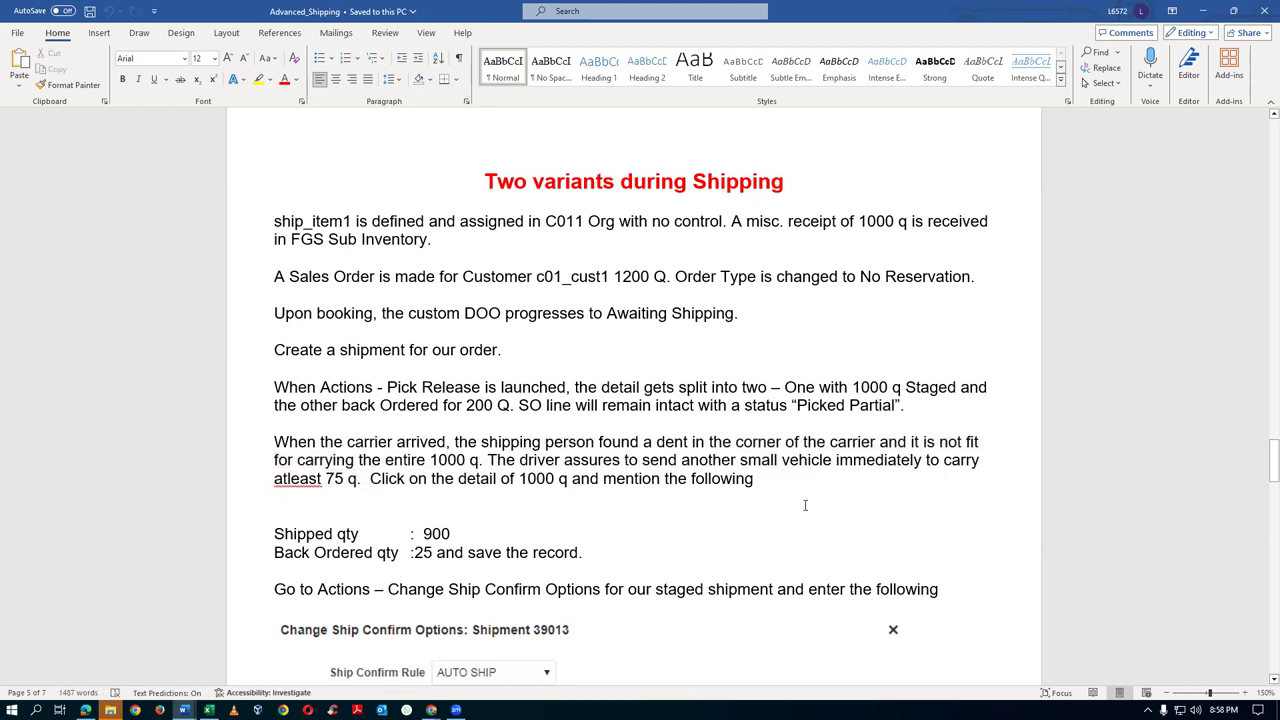
- Return to the browser and compare the shipment line statuses with the statuses of the order's fulfillment lines 1-1 and 1-2
key("alt+Tab")
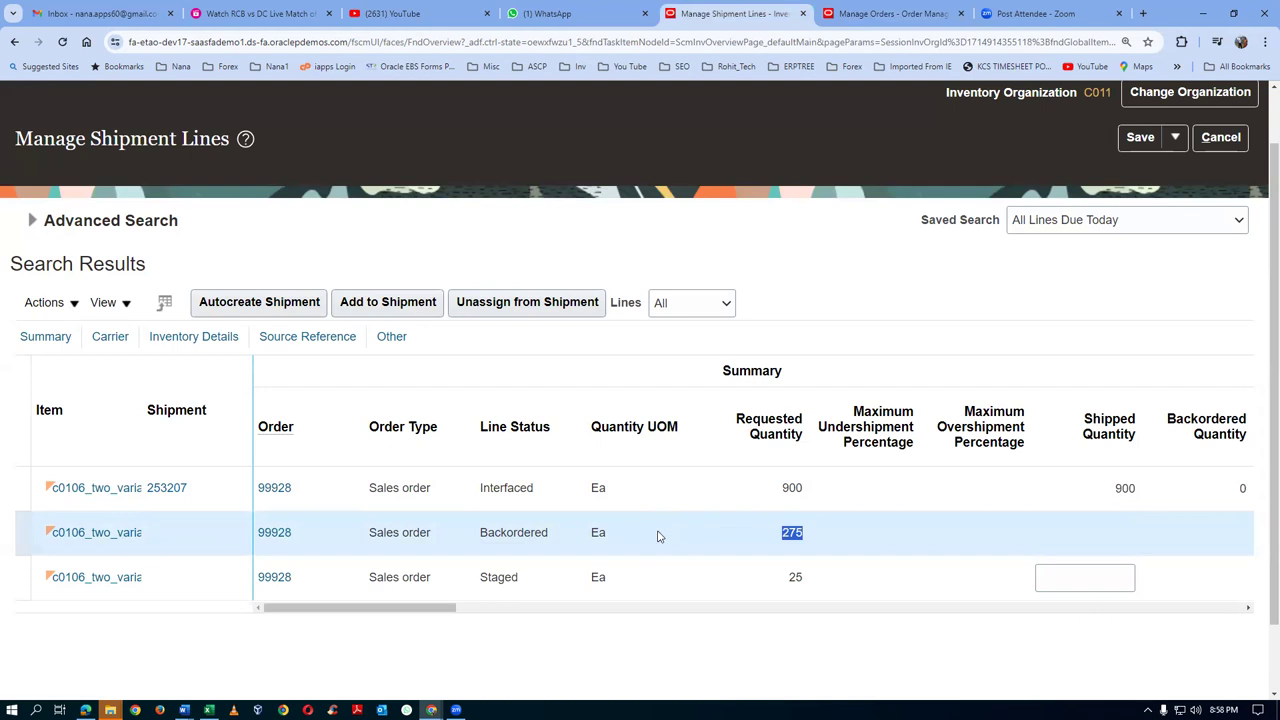
left_click(187, 540)
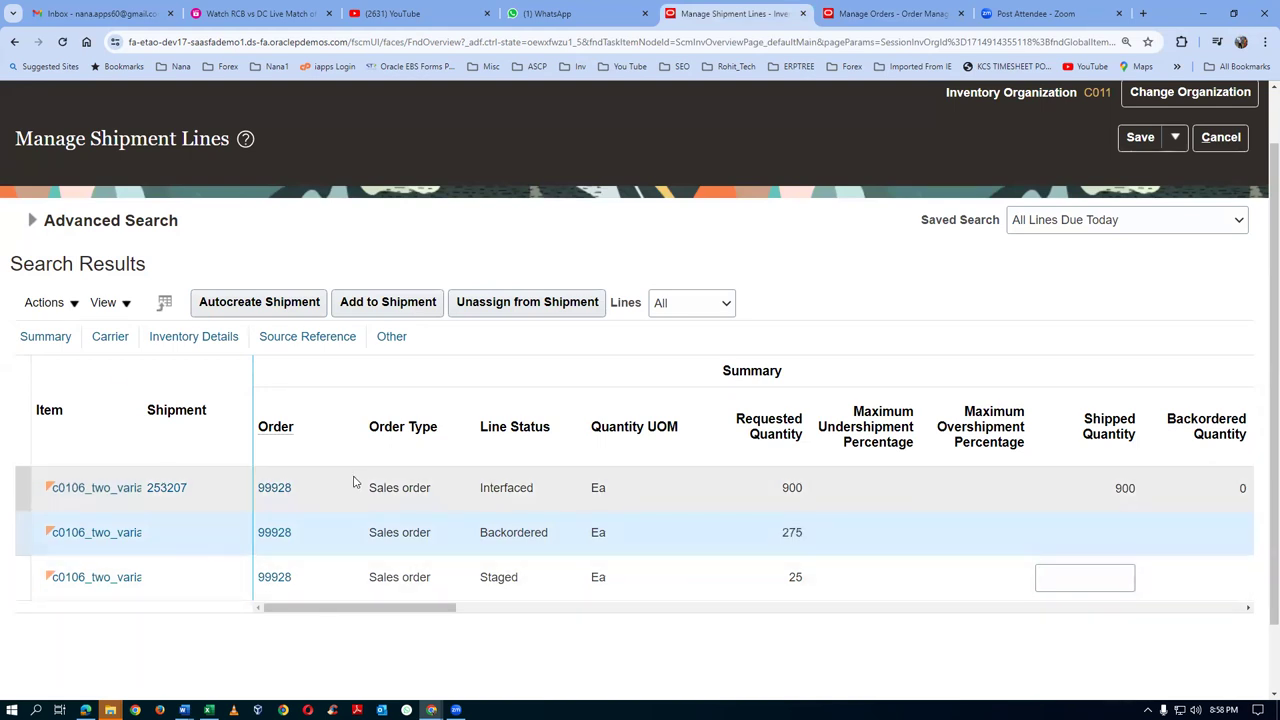
left_click(533, 486)
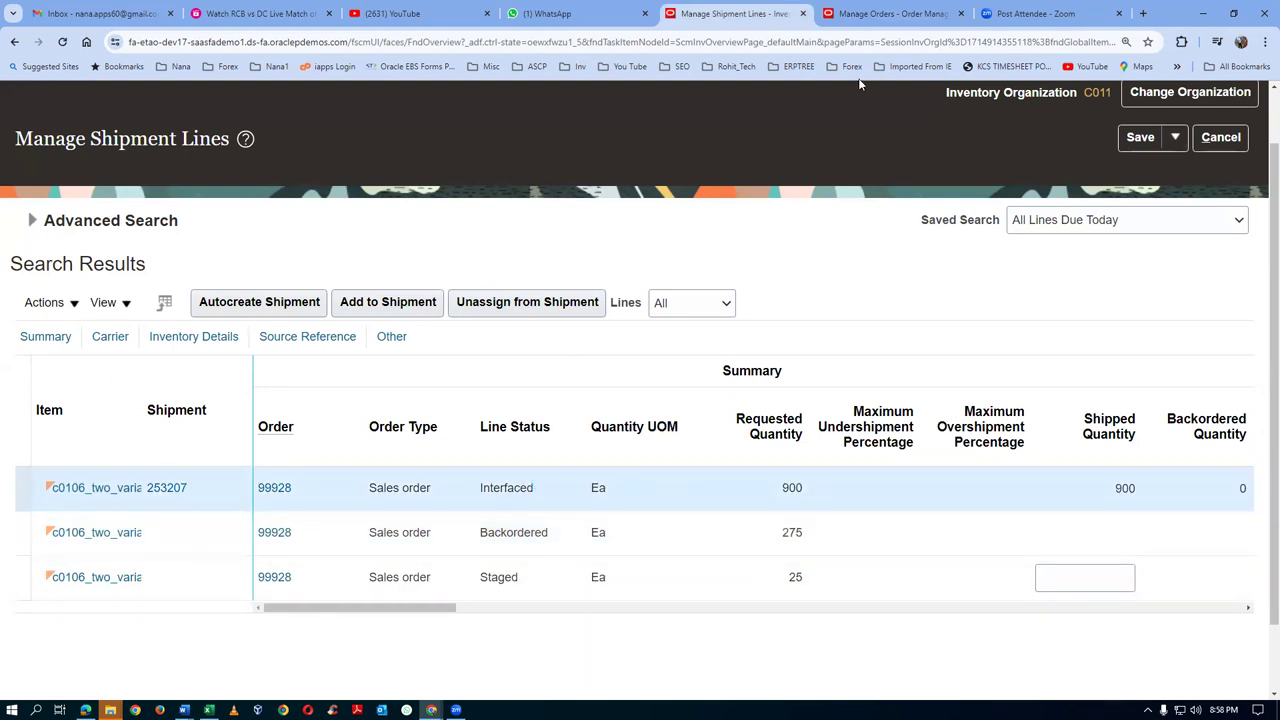
left_click(878, 16)
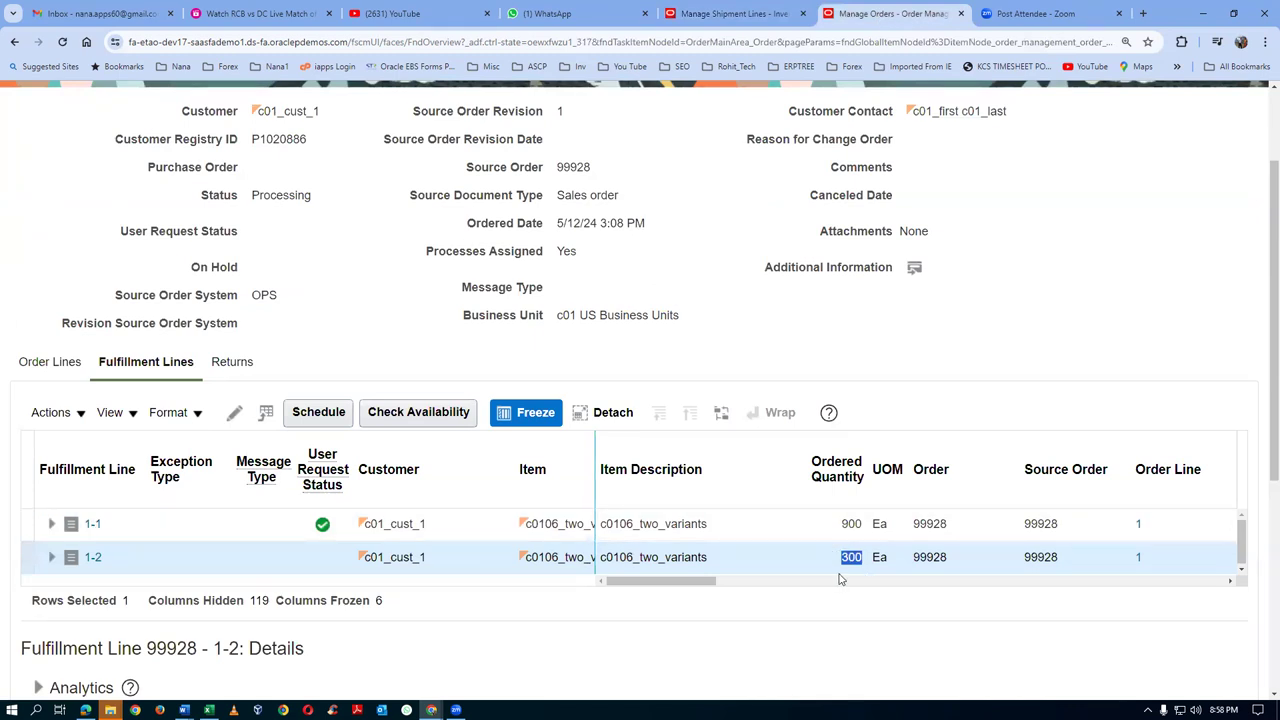
left_click_drag(695, 587, 820, 599)
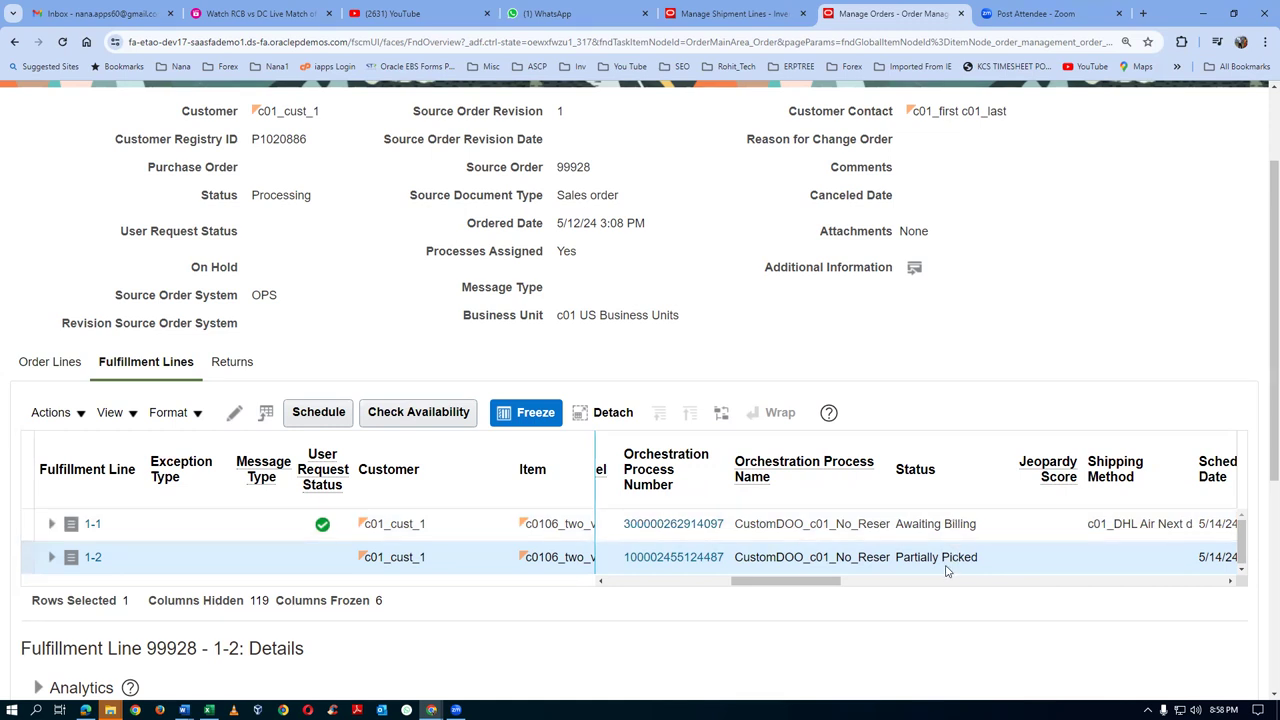
- Autocreate a shipment for the 275 q backordered line on the shipment lines page
left_click(733, 14)
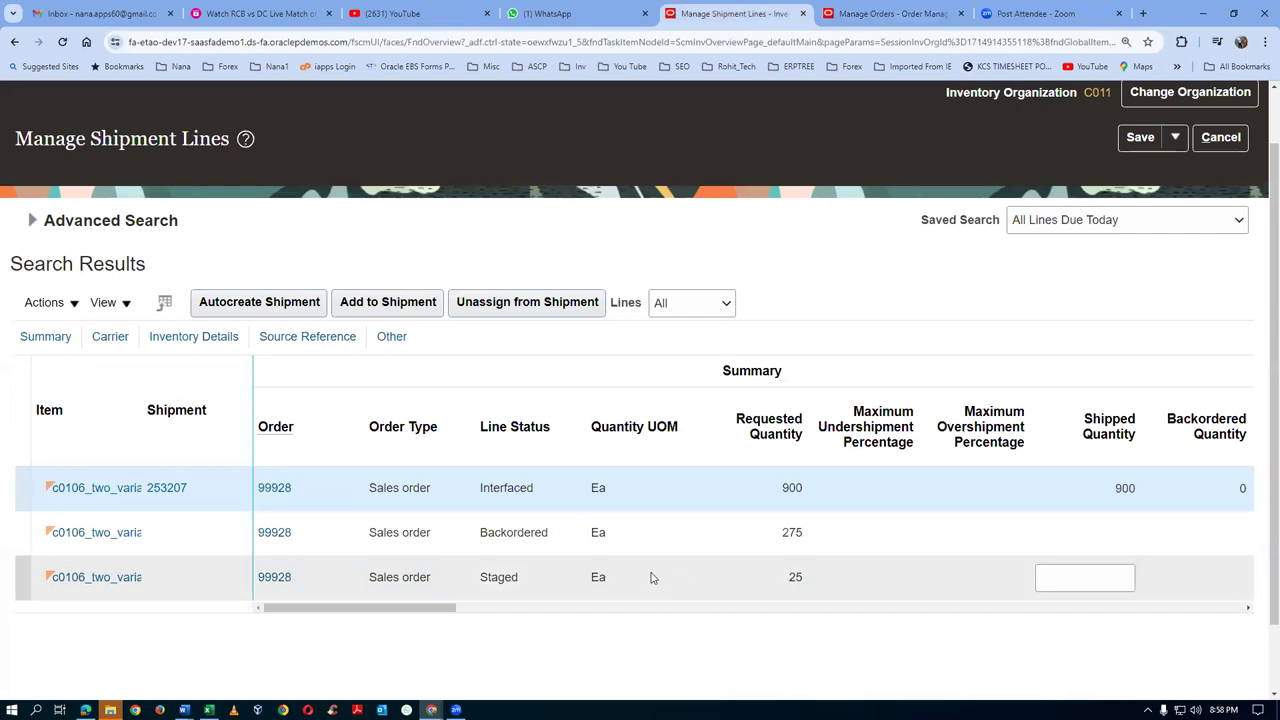
left_click(646, 535)
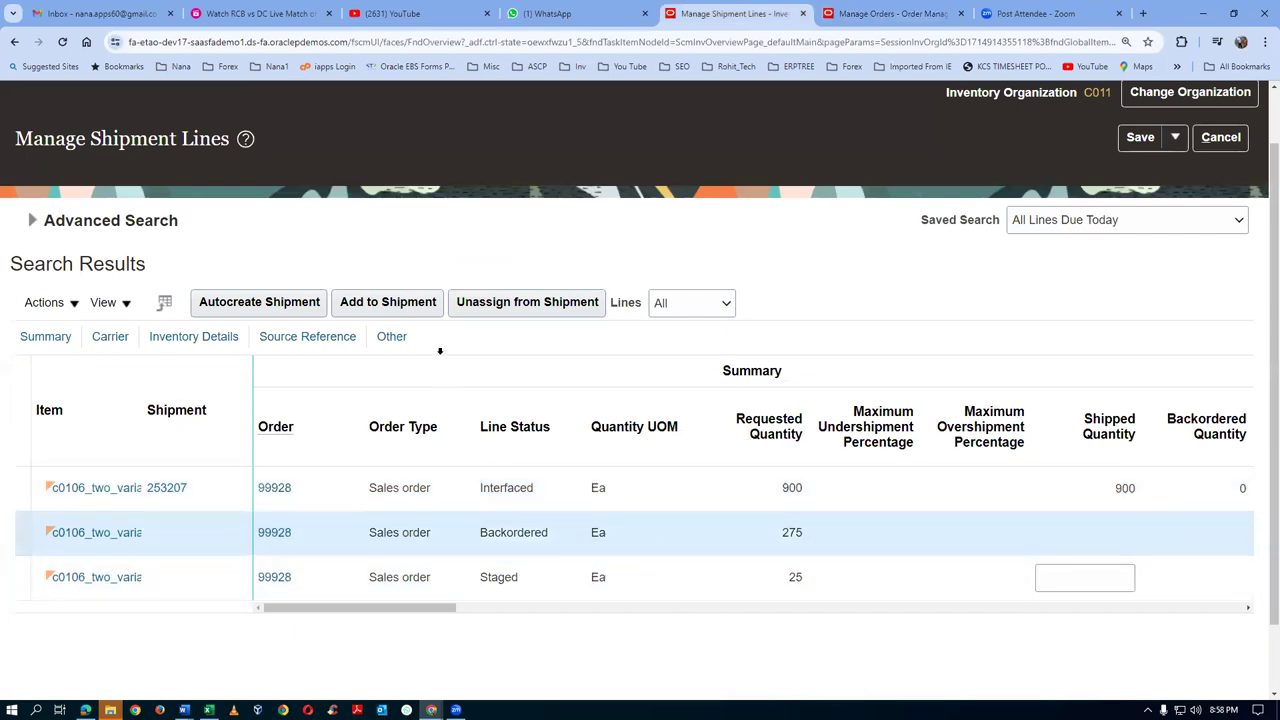
left_click(259, 304)
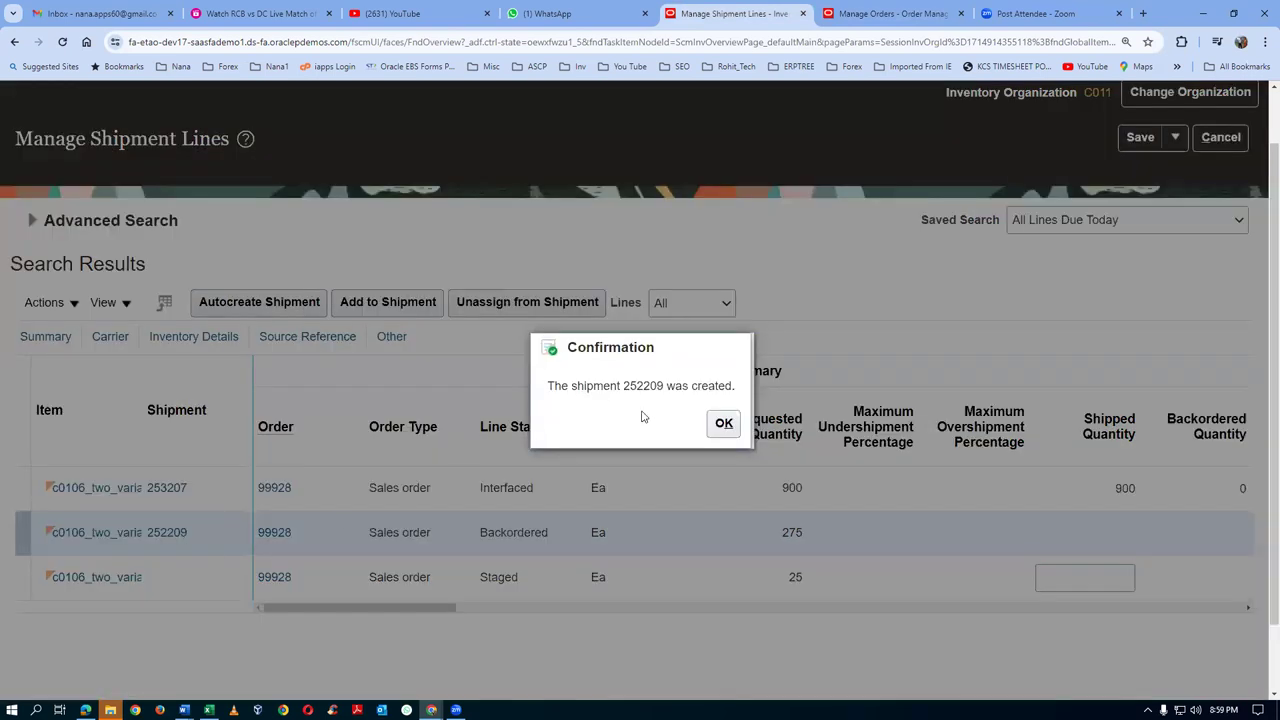
left_click(724, 424)
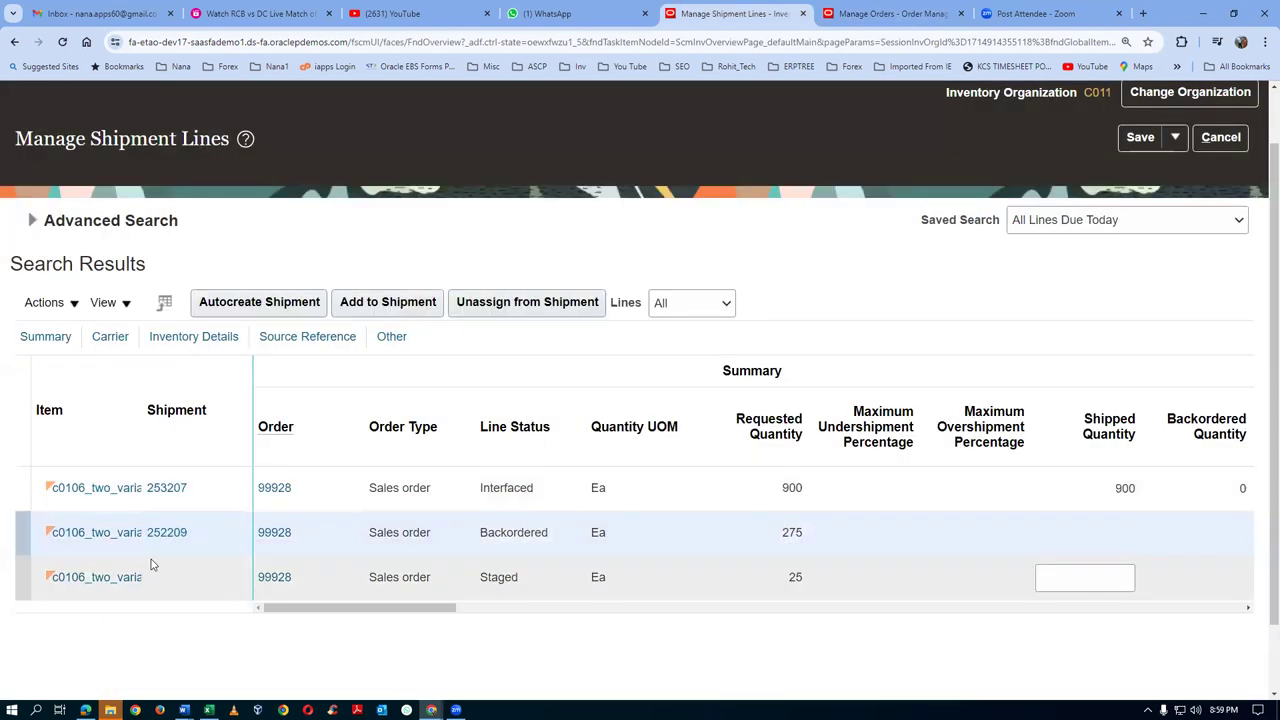
- Open the shipment assigned to the backordered line and launch Pick Release for it
left_click(165, 533)
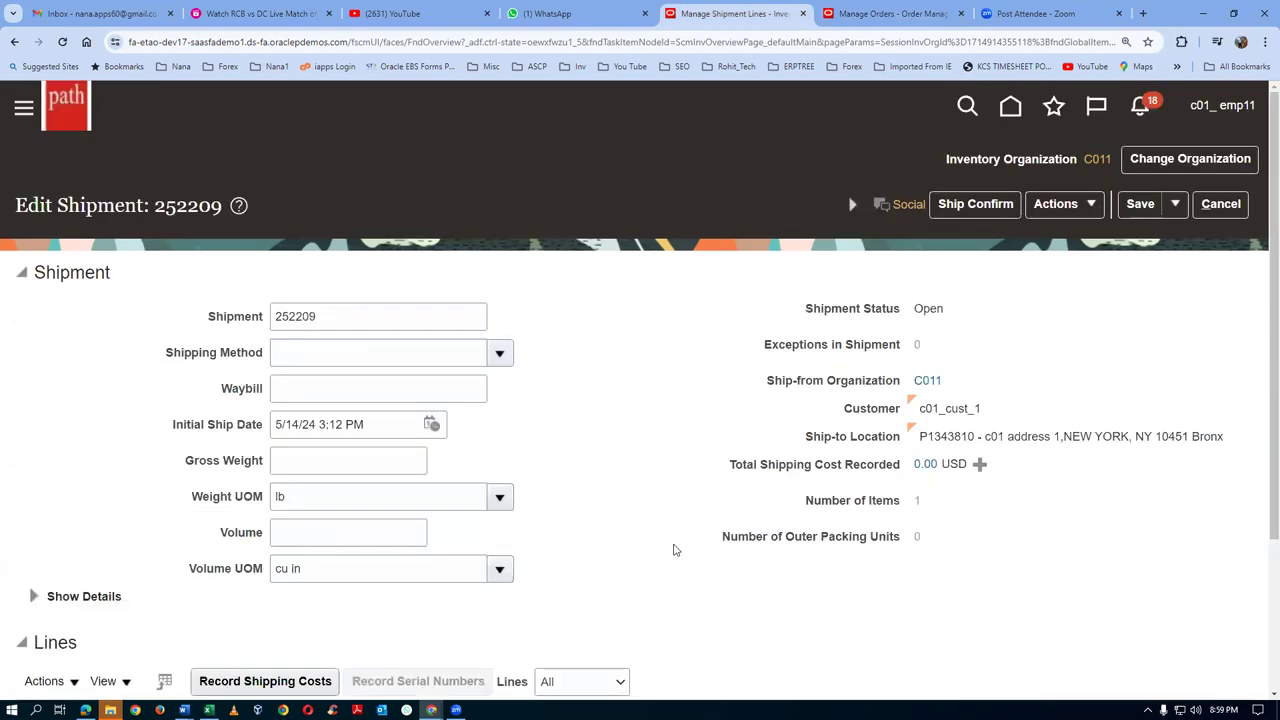
left_click(1047, 212)
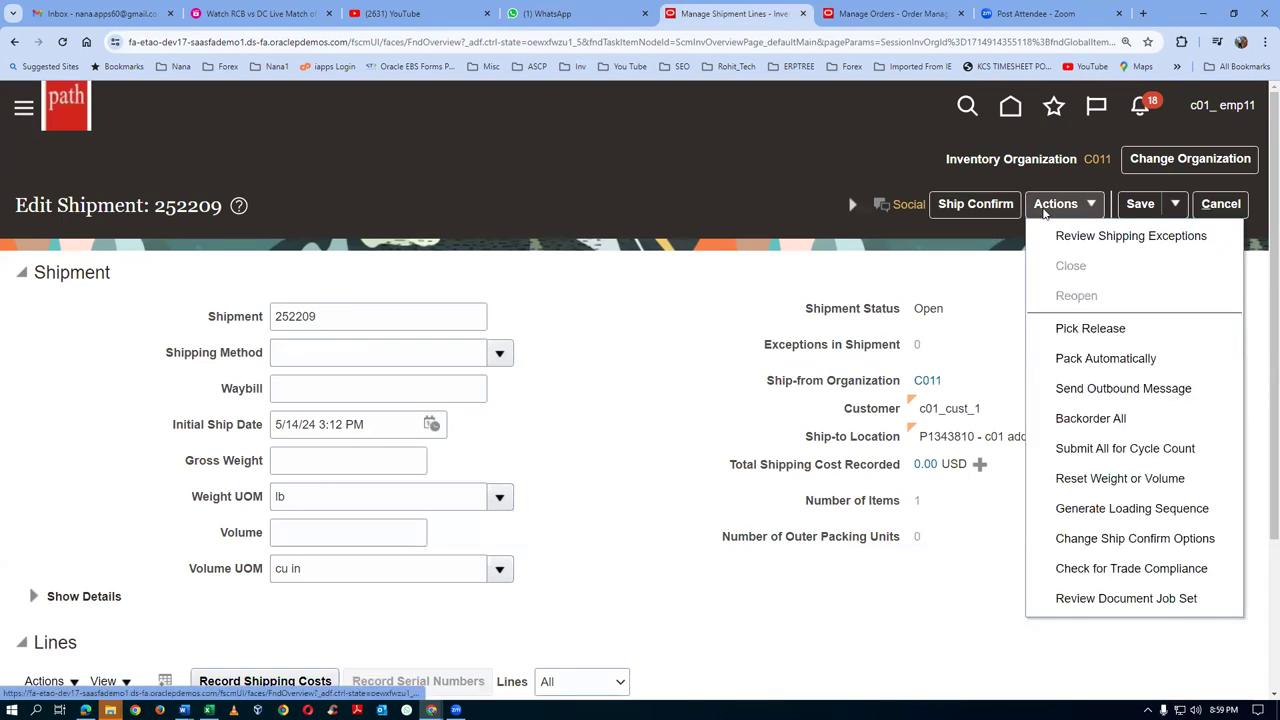
left_click(1075, 332)
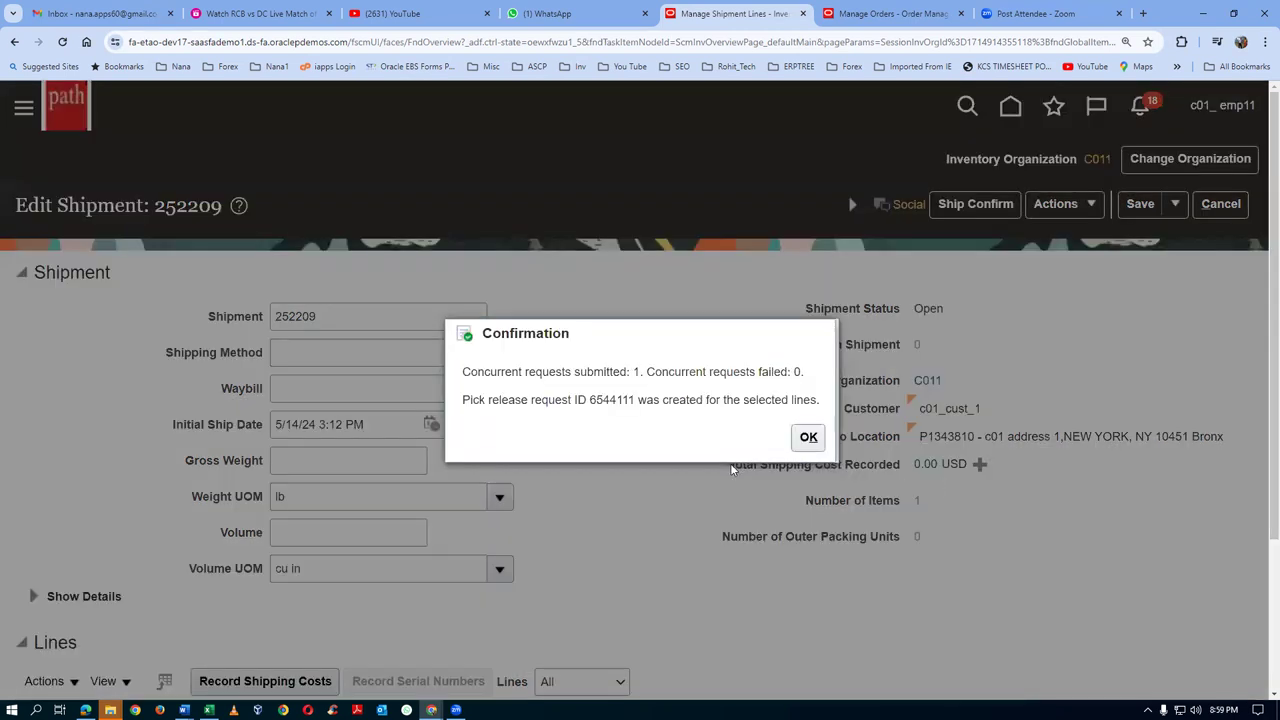
left_click(808, 437)
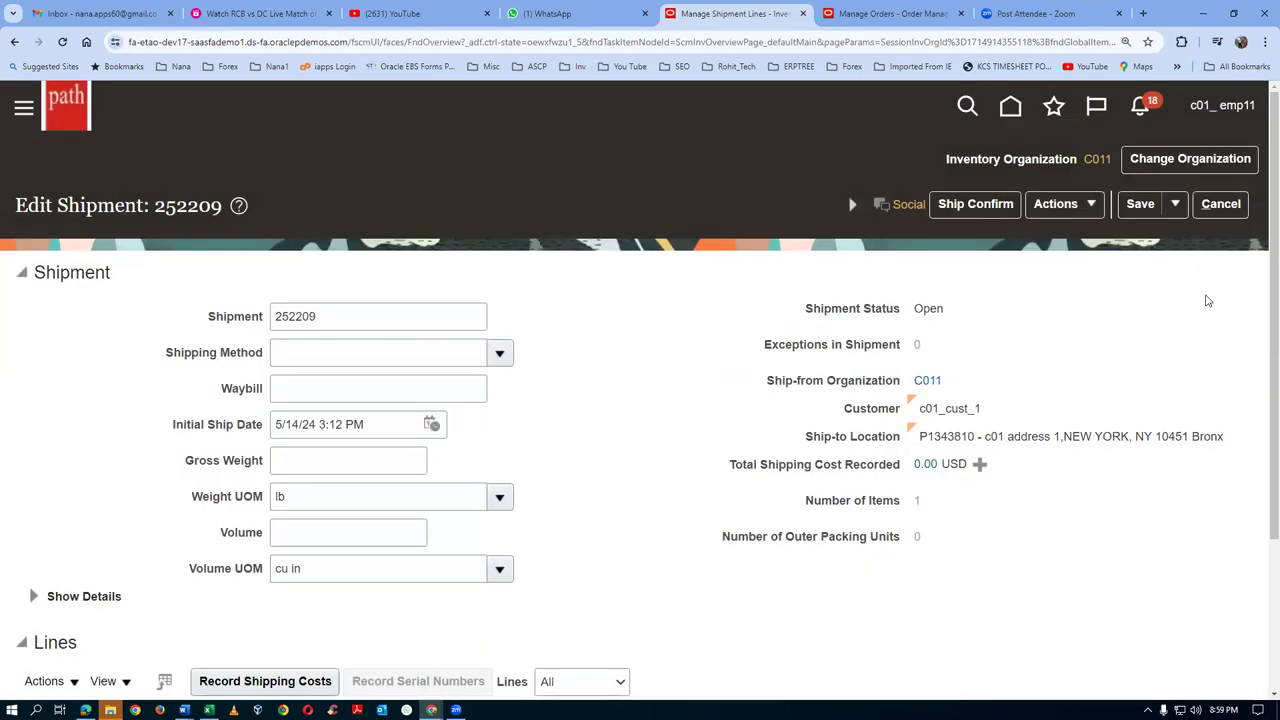
- Leave the shipment, rerun the shipment lines search, and check the requested quantity of the pick-released line
left_click(1222, 205)
scroll(658, 448, "down", 1)
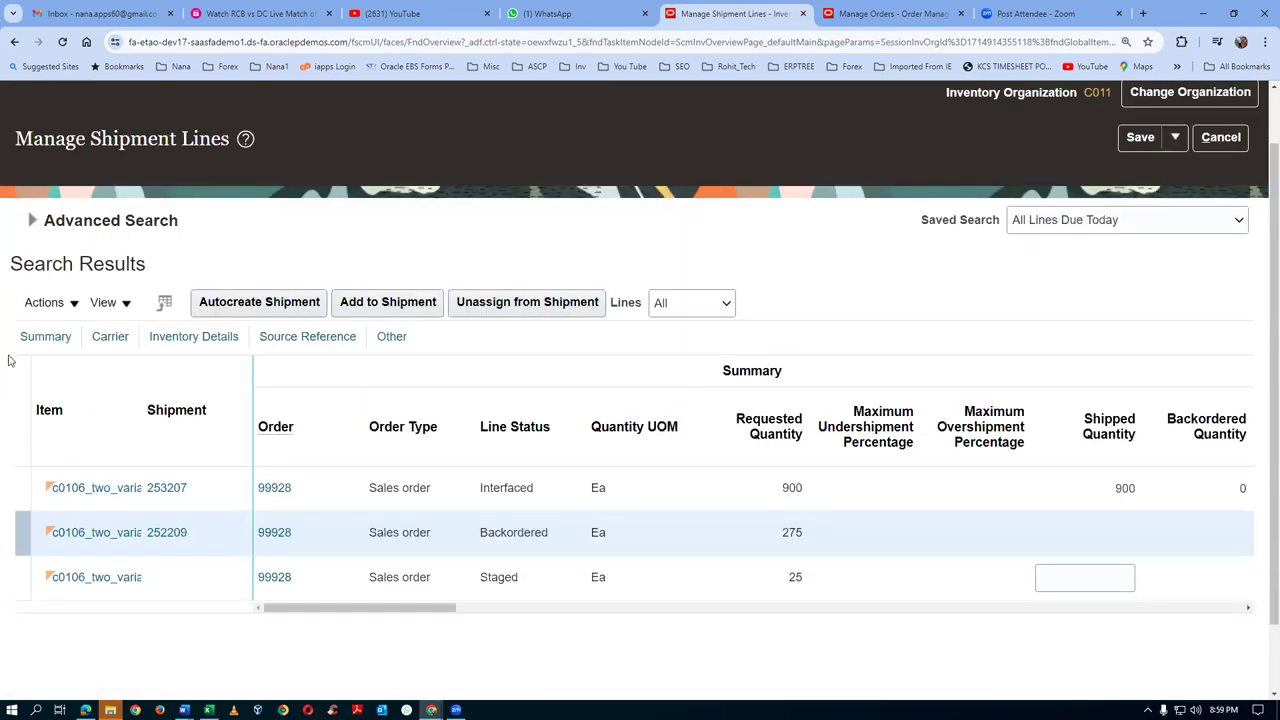
left_click(32, 220)
left_click(941, 420)
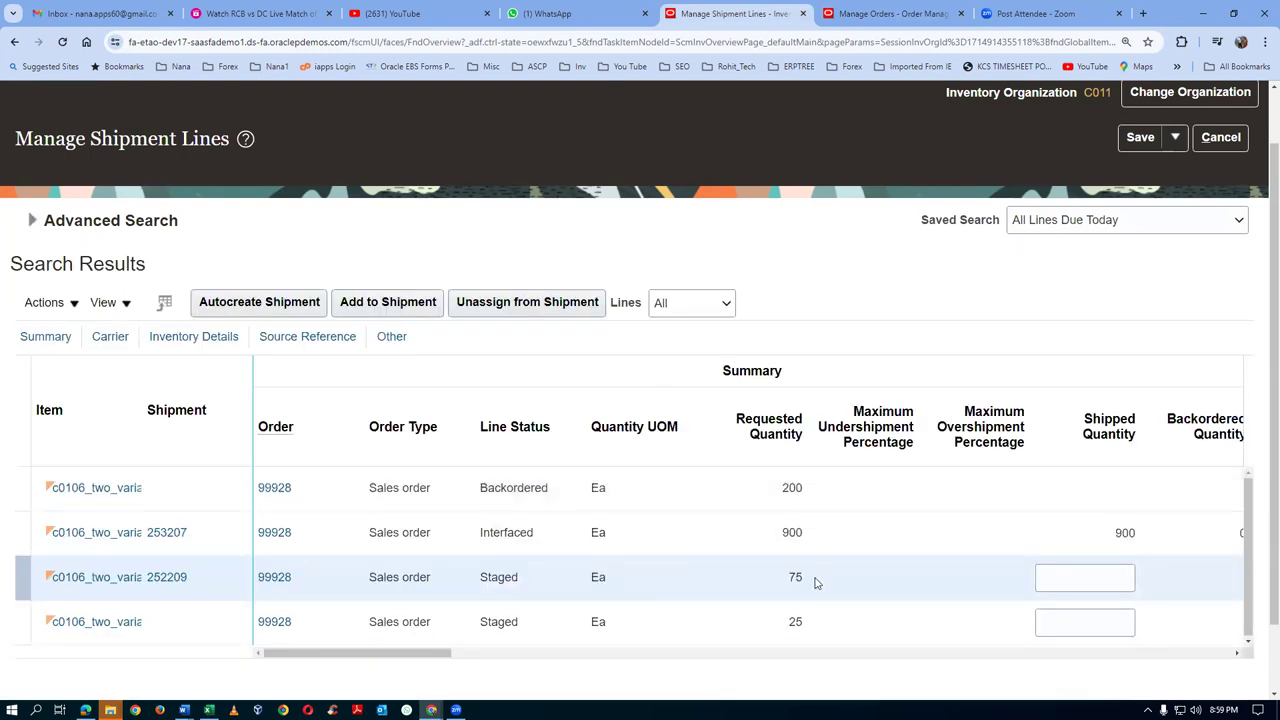
double_click(793, 576)
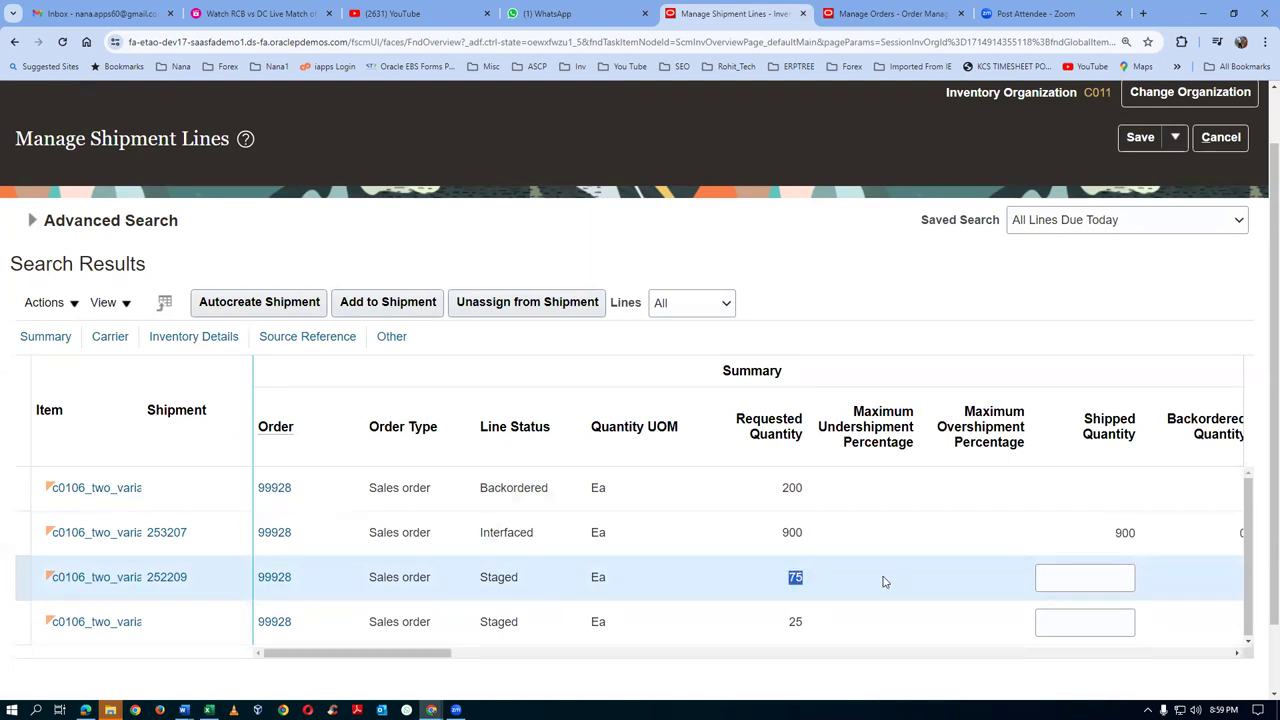
- Switch to the Word notes and review the ship confirm options and the passage on the staged quantity repacked for loading
key("alt+Tab")
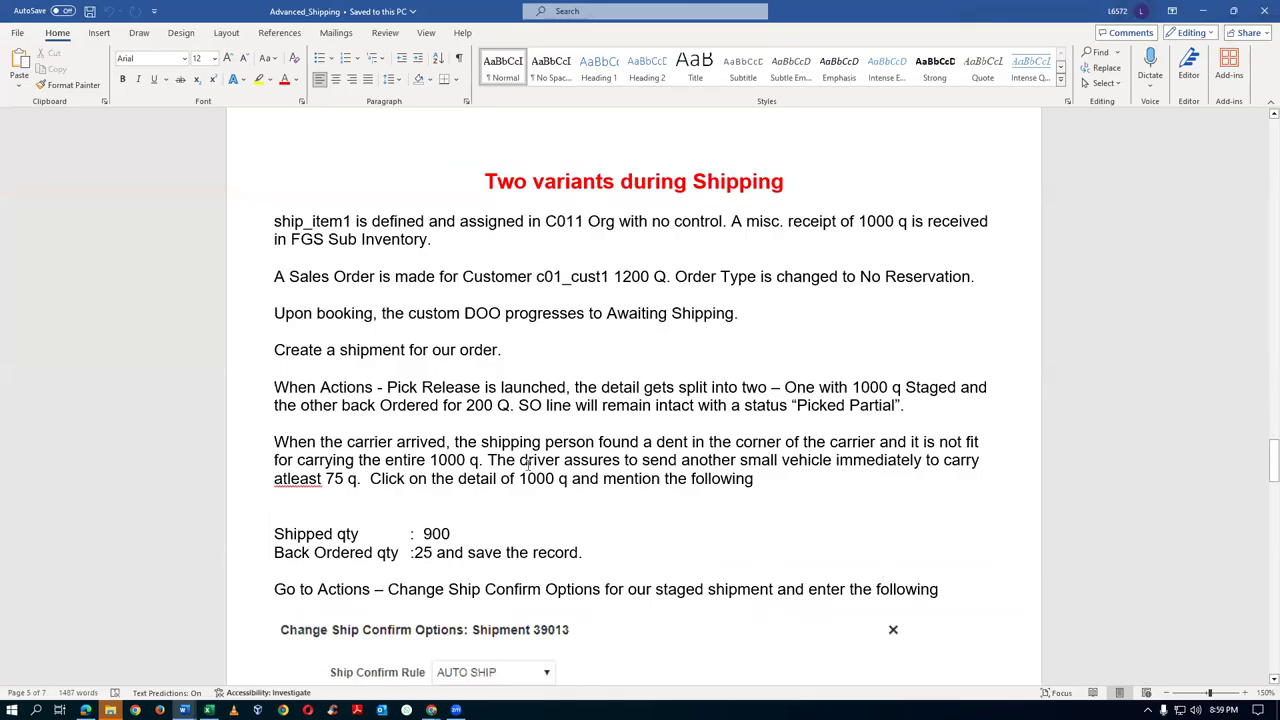
scroll(568, 493, "down", 9)
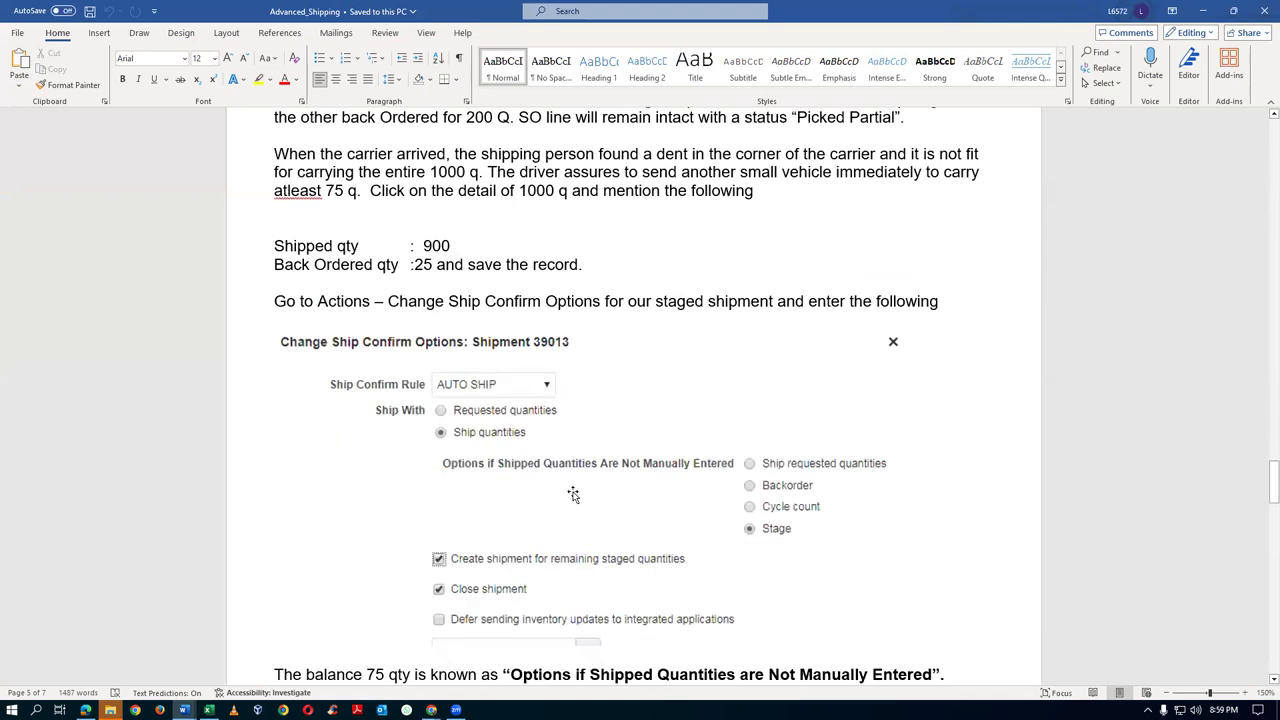
scroll(576, 495, "down", 2)
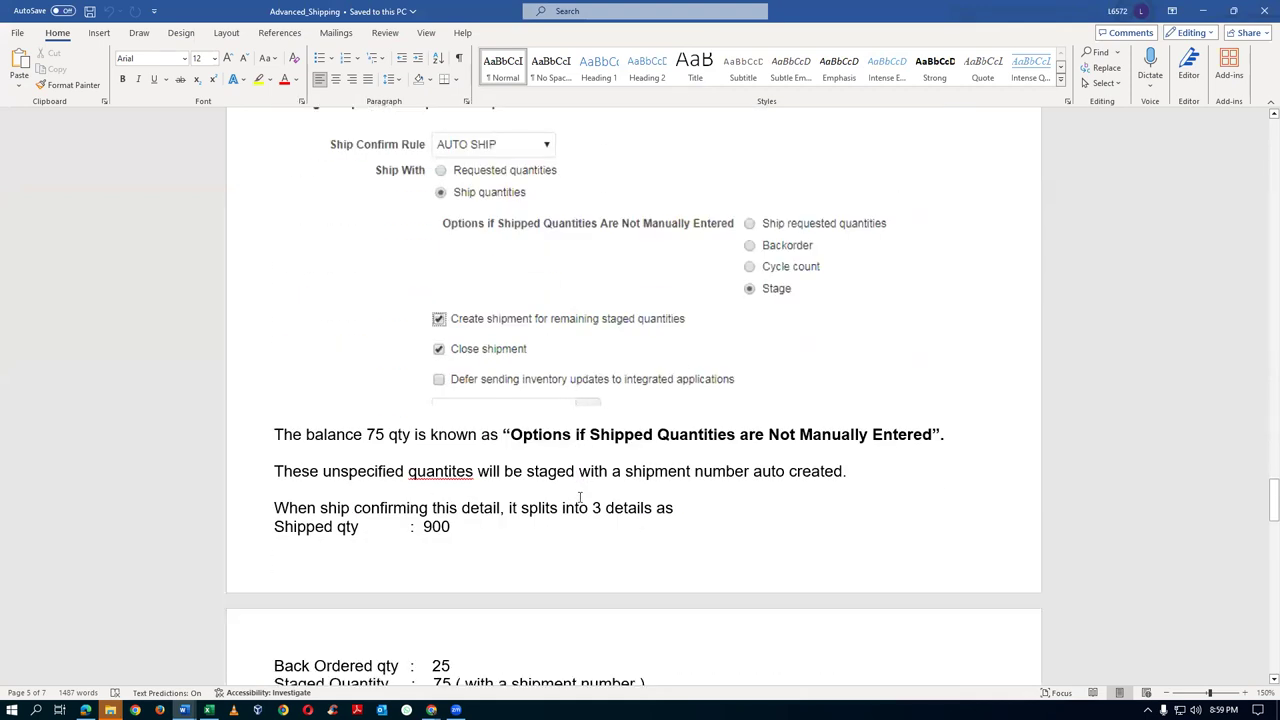
scroll(579, 497, "down", 3)
scroll(579, 497, "down", 2)
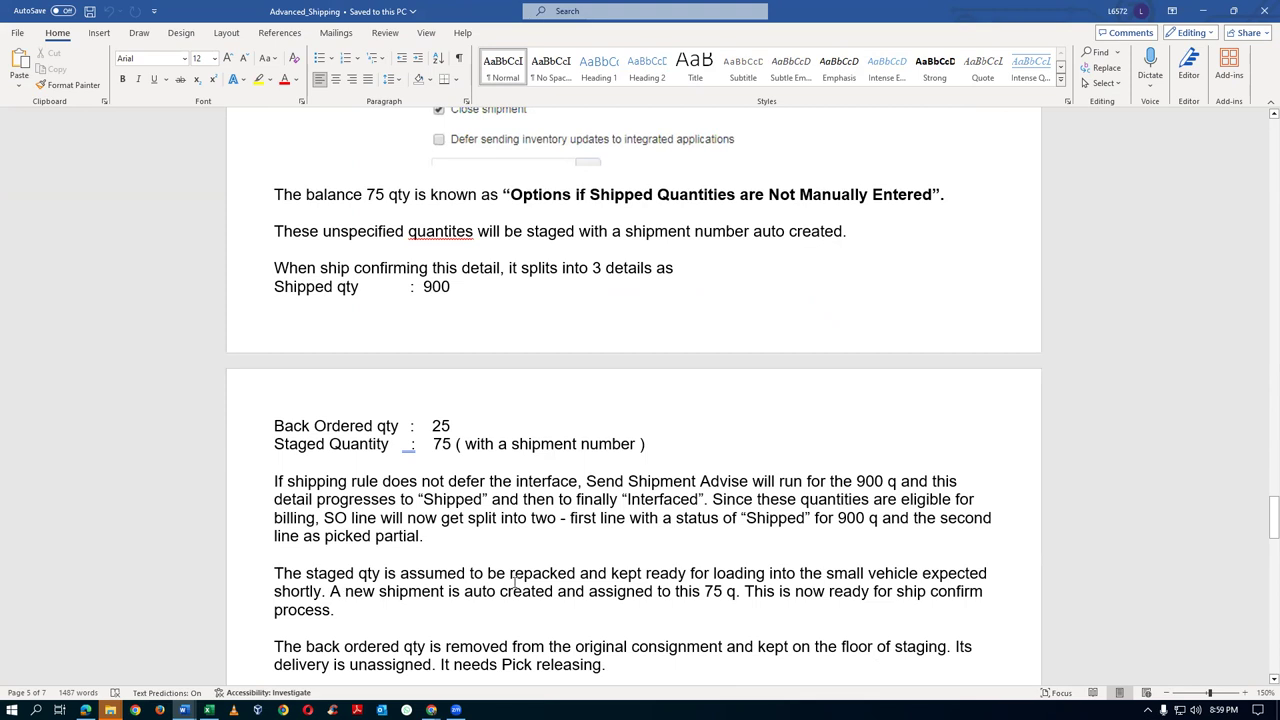
left_click_drag(513, 578, 733, 571)
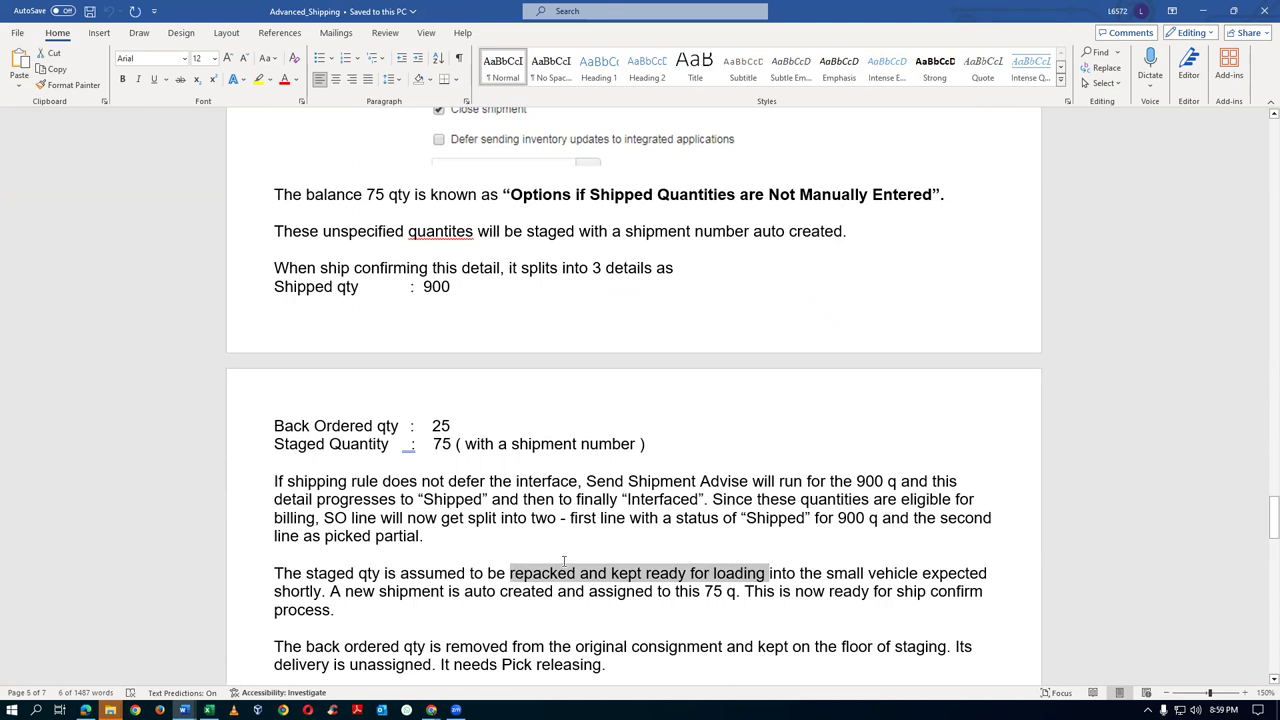
- Return to the browser, open the 75 q staged line's shipment, and set its shipping method to c01_DHL-Air-Next day air
key("alt+Tab")
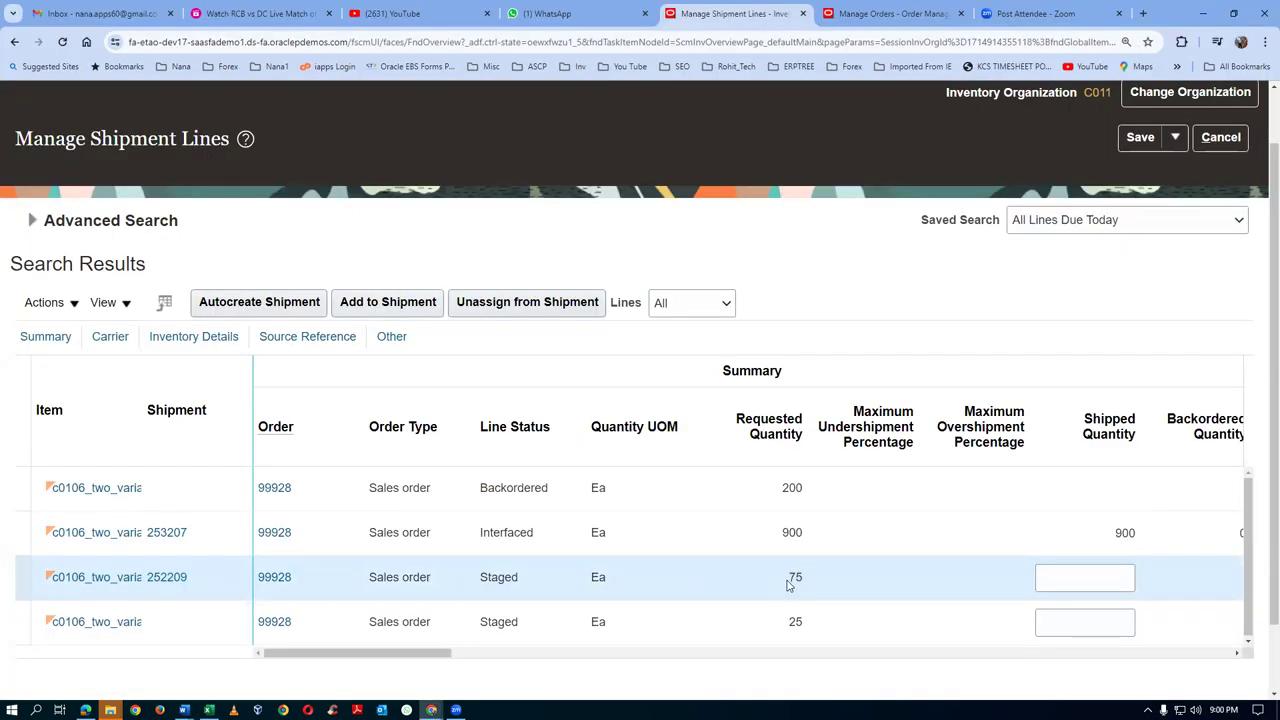
left_click_drag(790, 577, 798, 577)
left_click(174, 585)
scroll(765, 254, "down", 2)
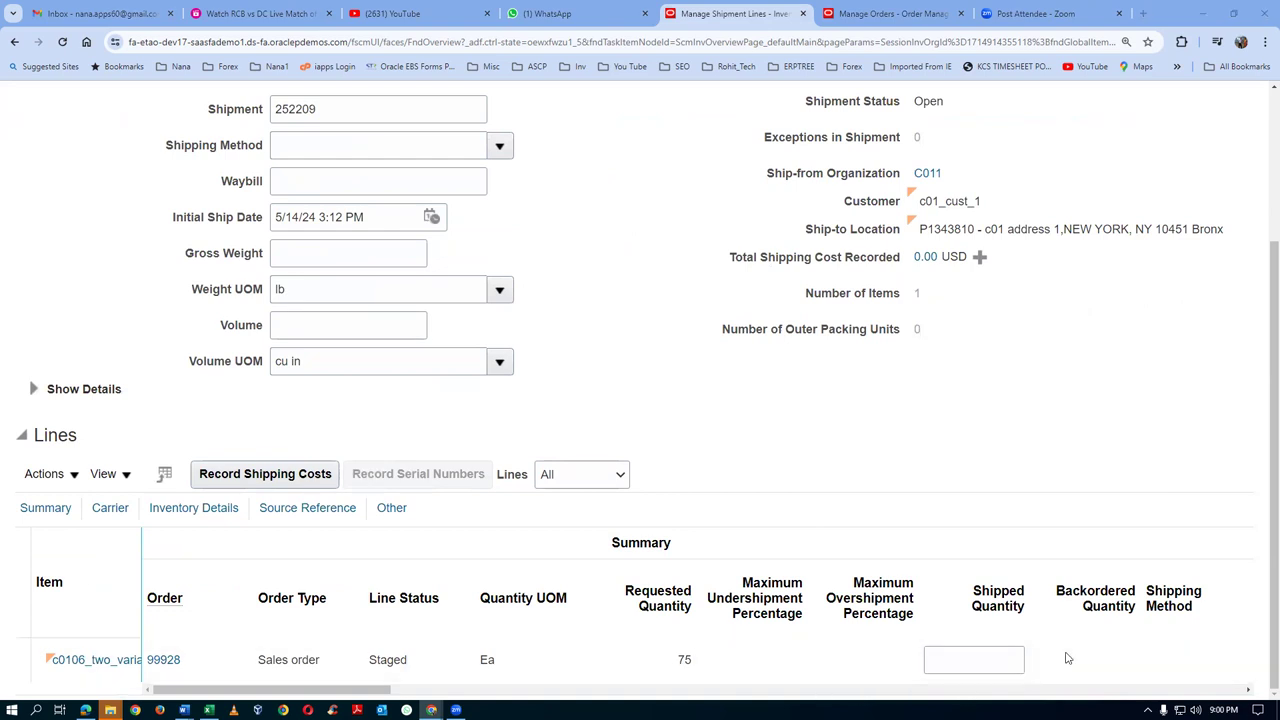
left_click(300, 145)
left_click(499, 145)
left_click(491, 190)
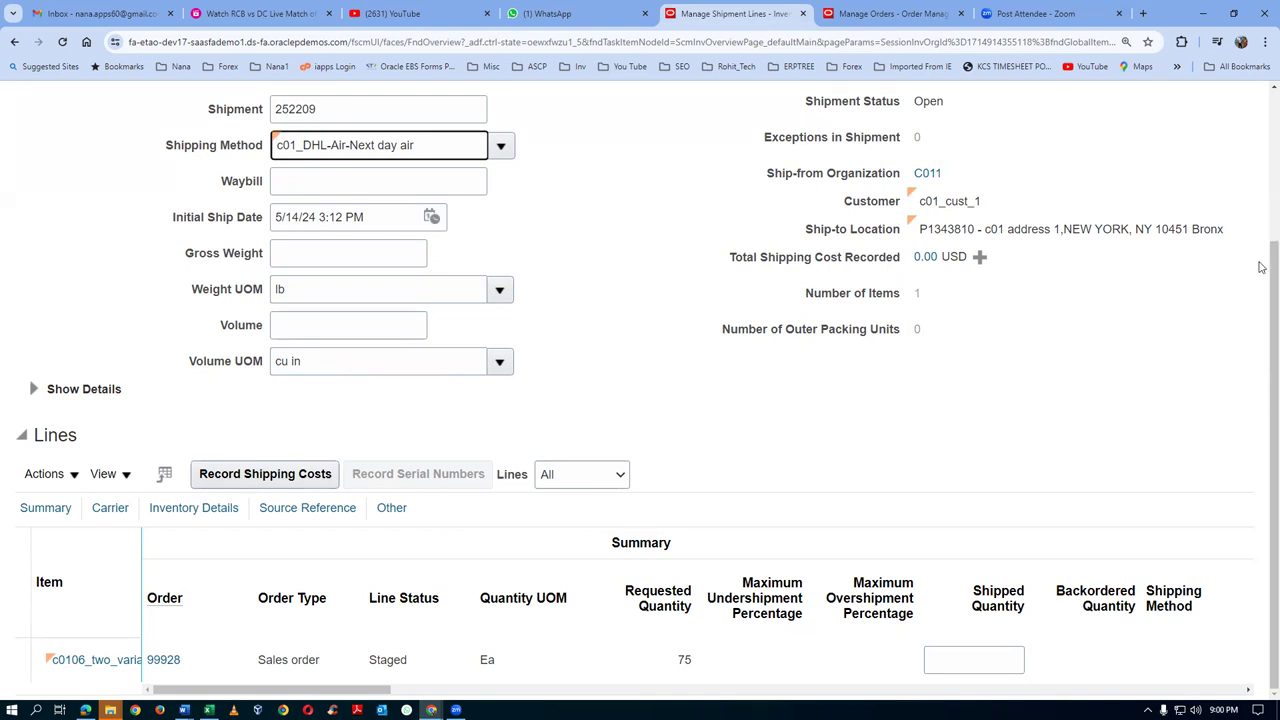
- Examine the ship confirm options of the 75 q line's shipment and leave them without saving changes
scroll(1263, 268, "up", 2)
scroll(1261, 168, "up", 1)
left_click(1063, 136)
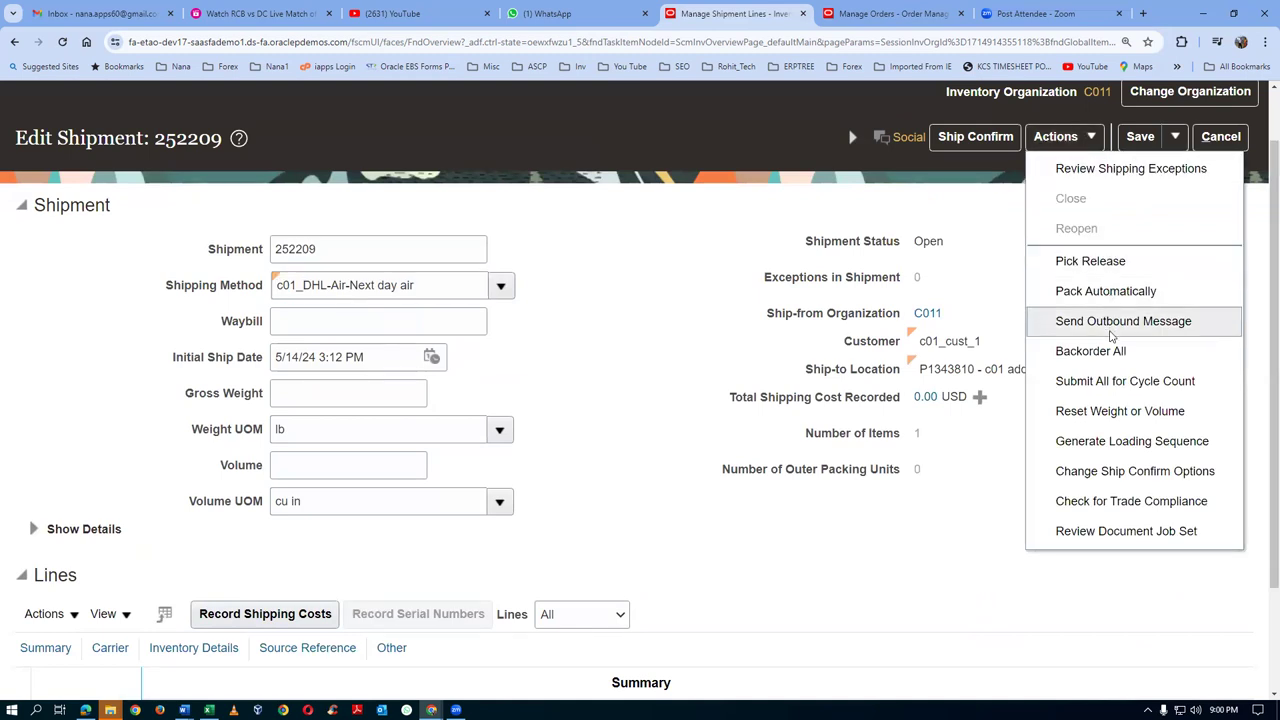
left_click(1065, 474)
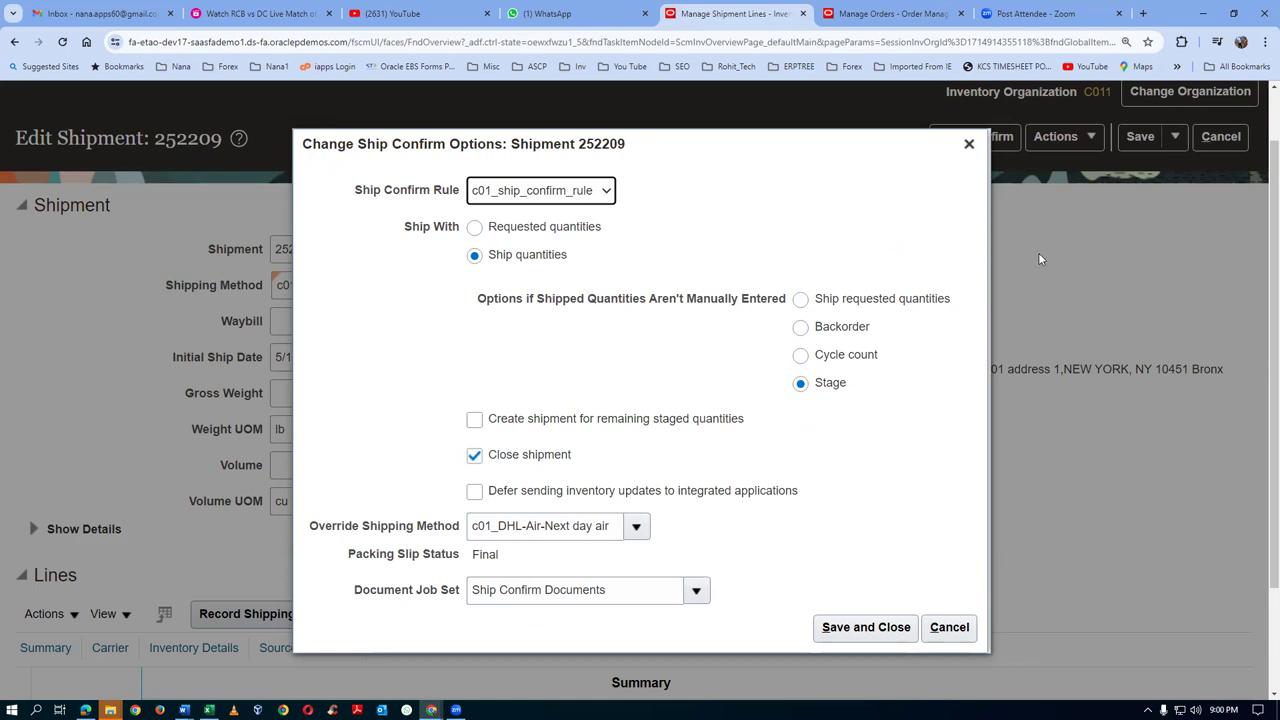
left_click(946, 626)
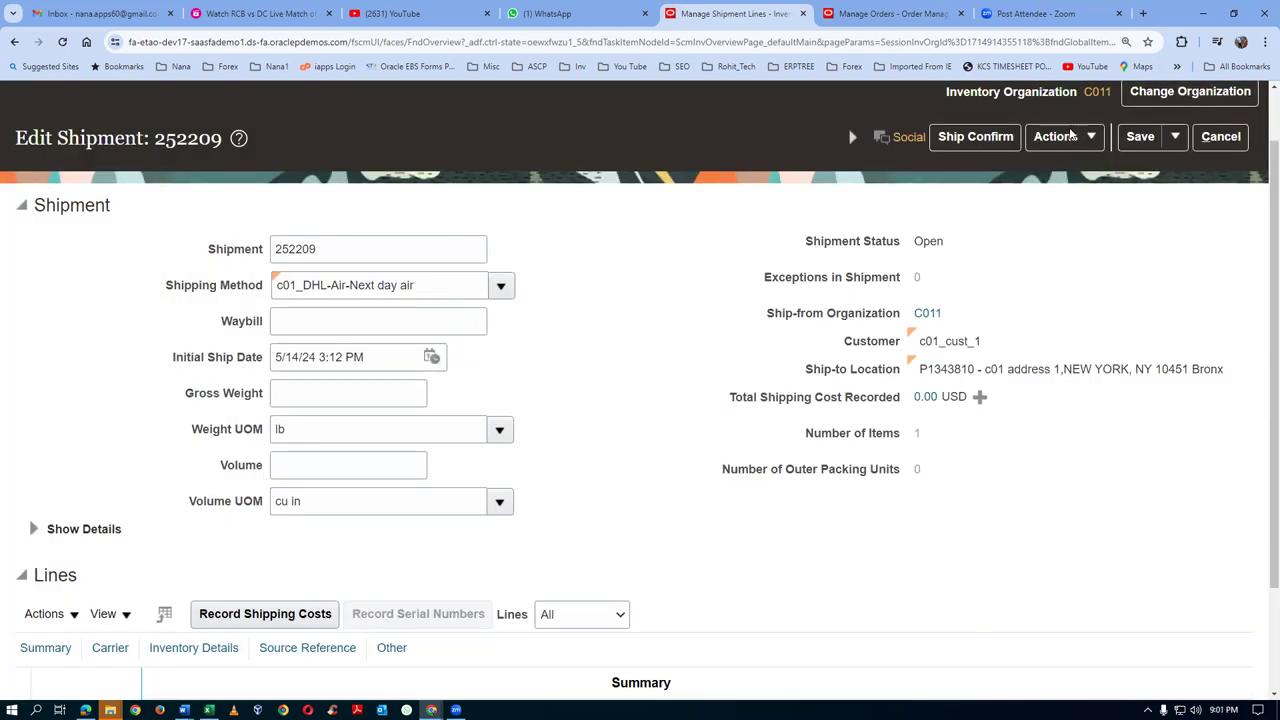
left_click(1066, 137)
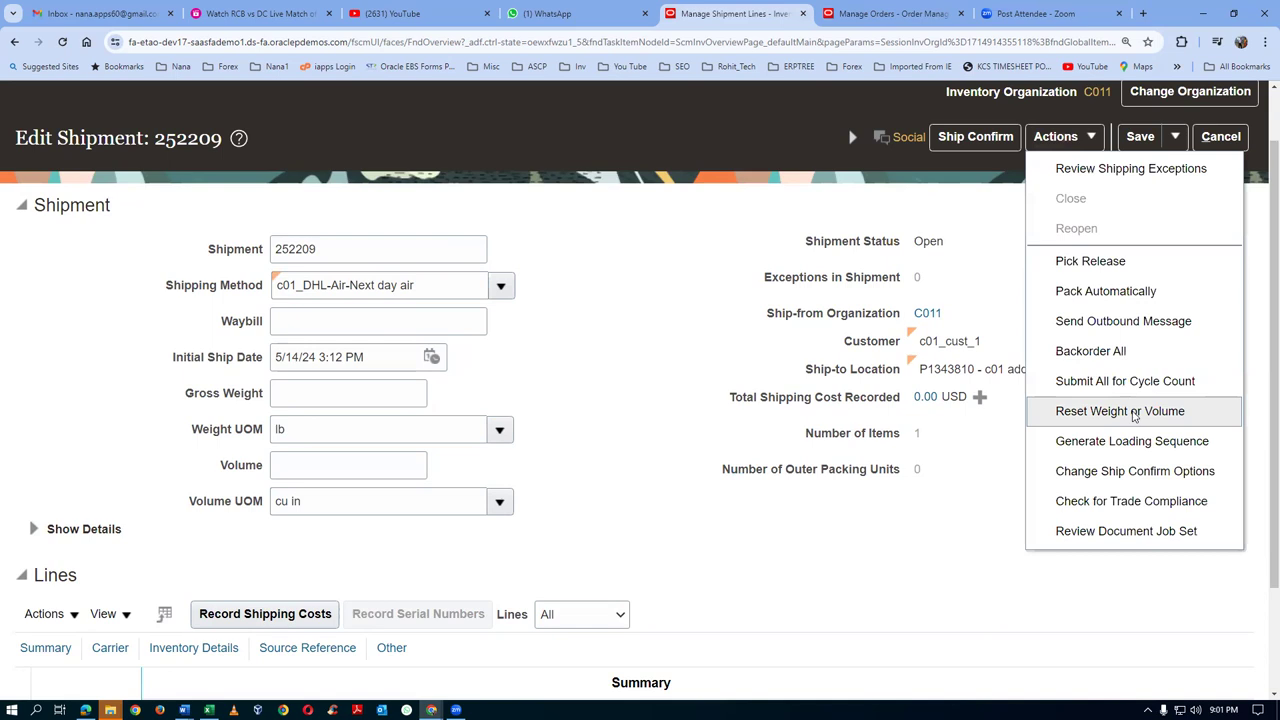
left_click(1131, 470)
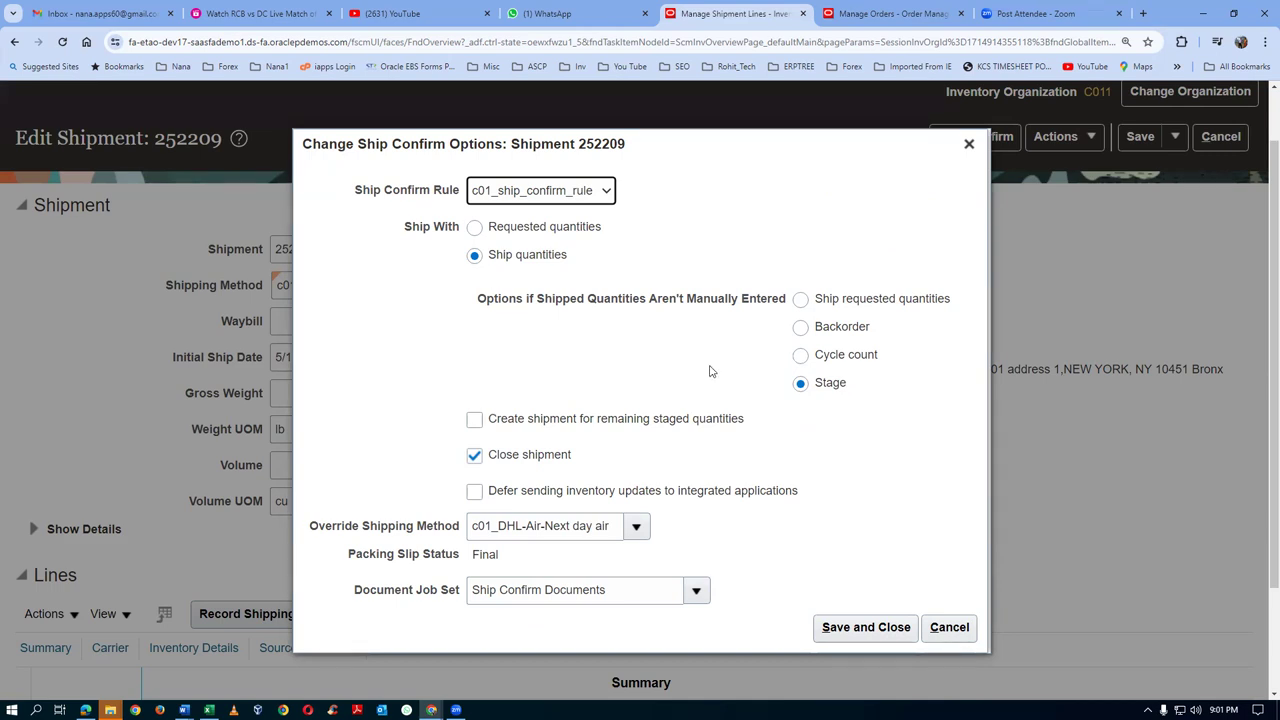
left_click(945, 627)
- Ship confirm the 75 q staged line's shipment with the shipped quantity left blank and acknowledge the confirmation
scroll(1013, 386, "down", 1)
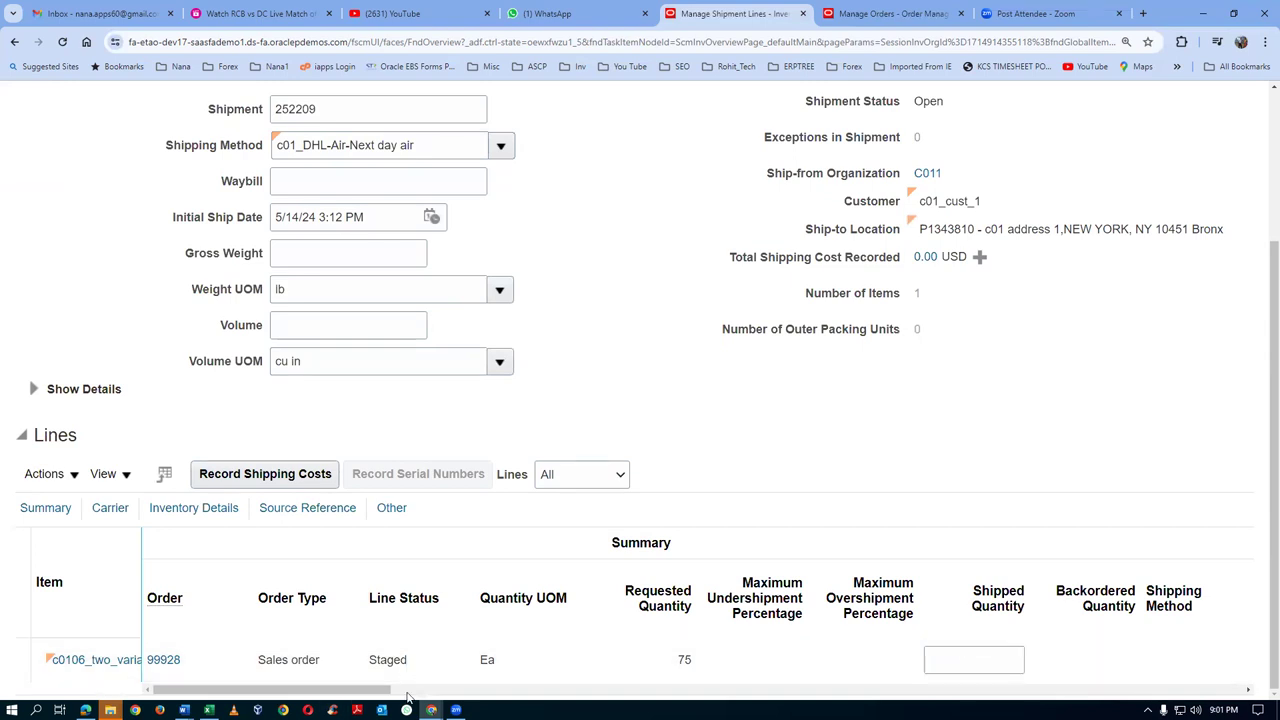
scroll(464, 663, "up", 2)
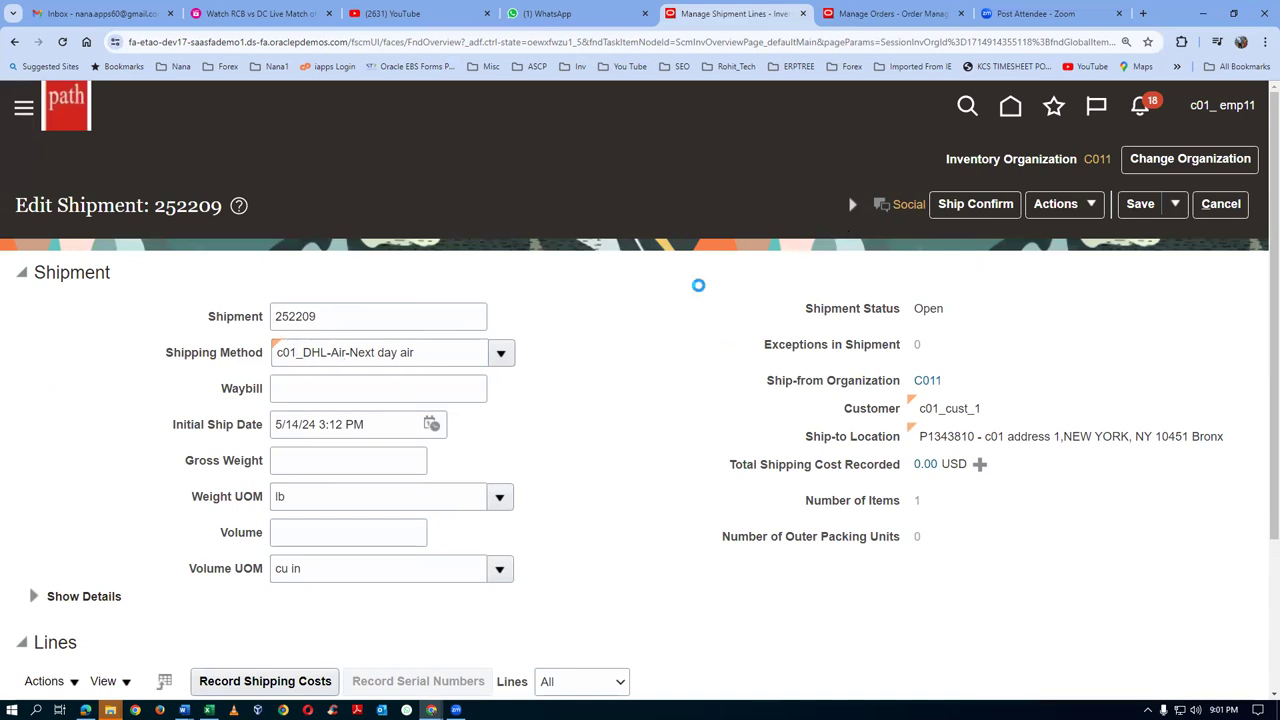
scroll(797, 388, "down", 2)
scroll(885, 411, "up", 2)
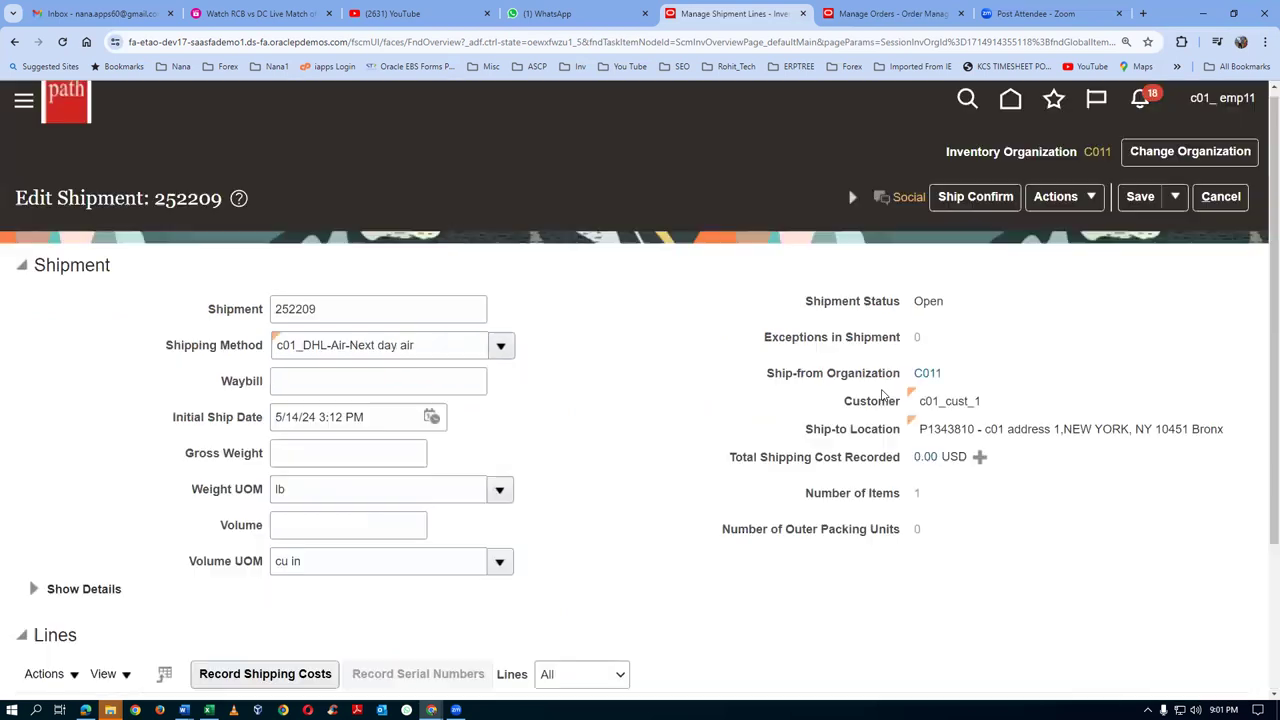
left_click(950, 203)
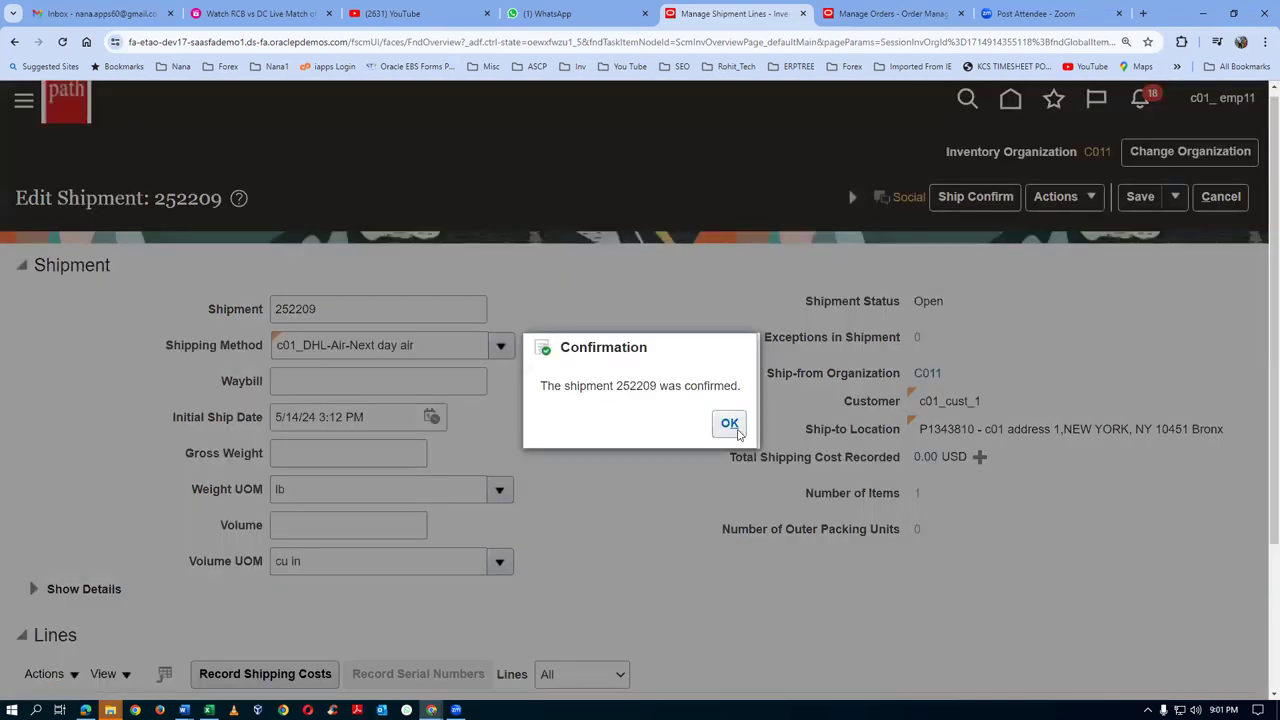
left_click(735, 428)
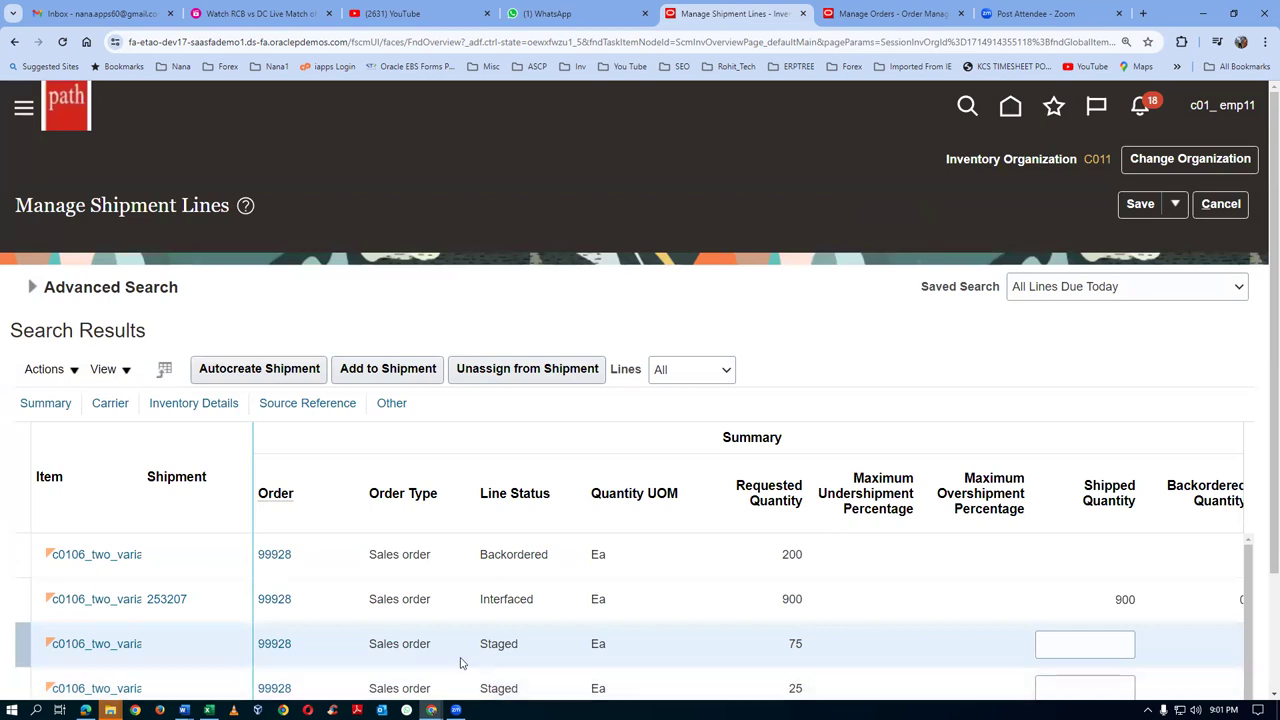
- Rerun the shipment lines search for the order to check the 75 q line's shipment assignment and status
left_click(185, 653)
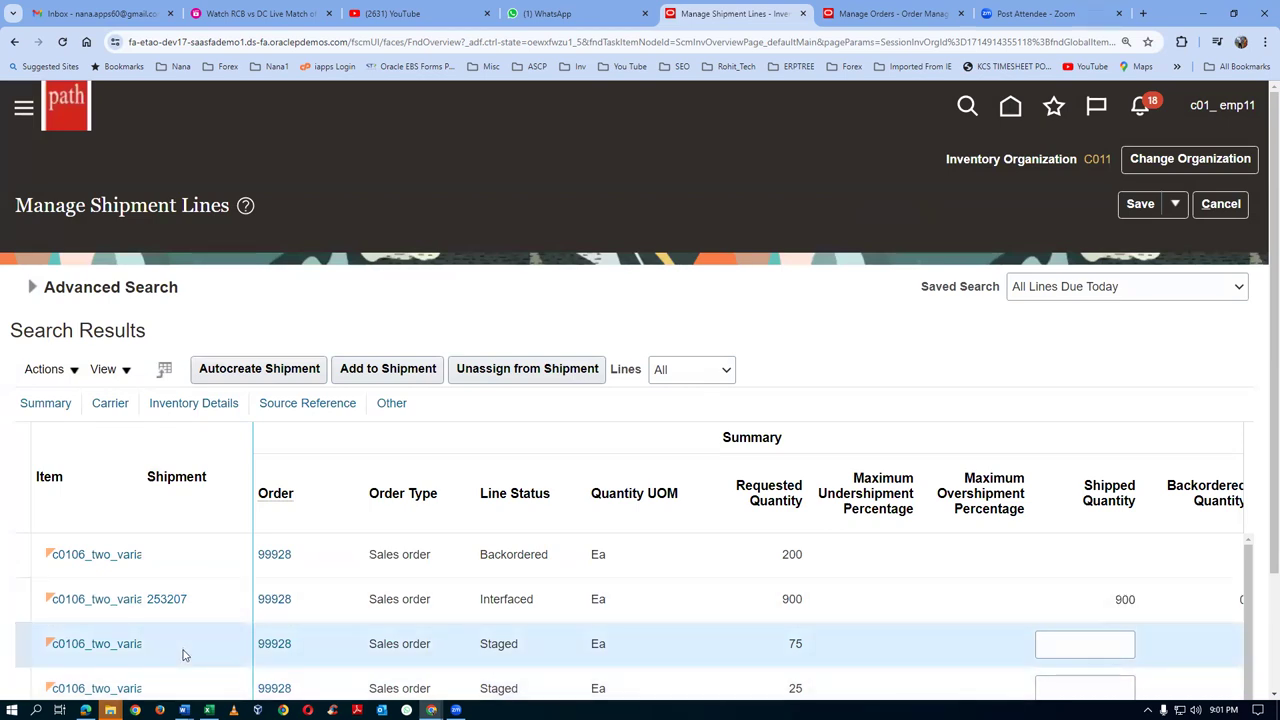
left_click(32, 287)
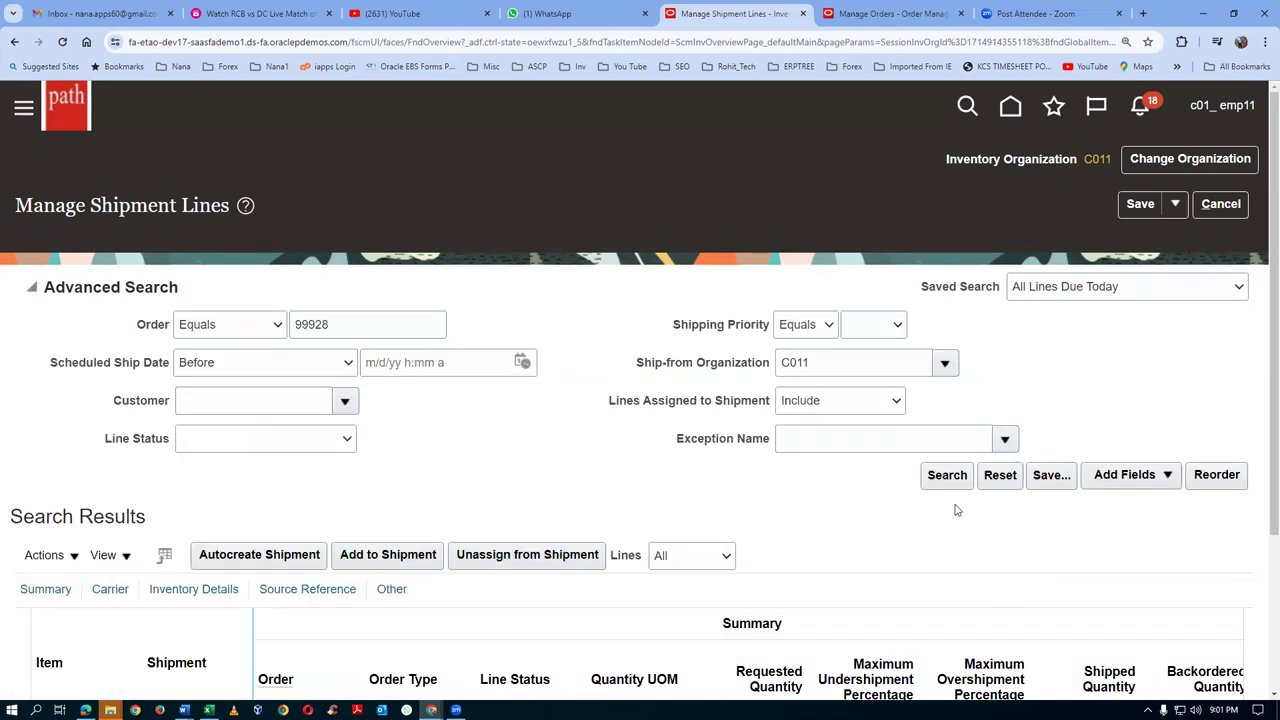
left_click(947, 476)
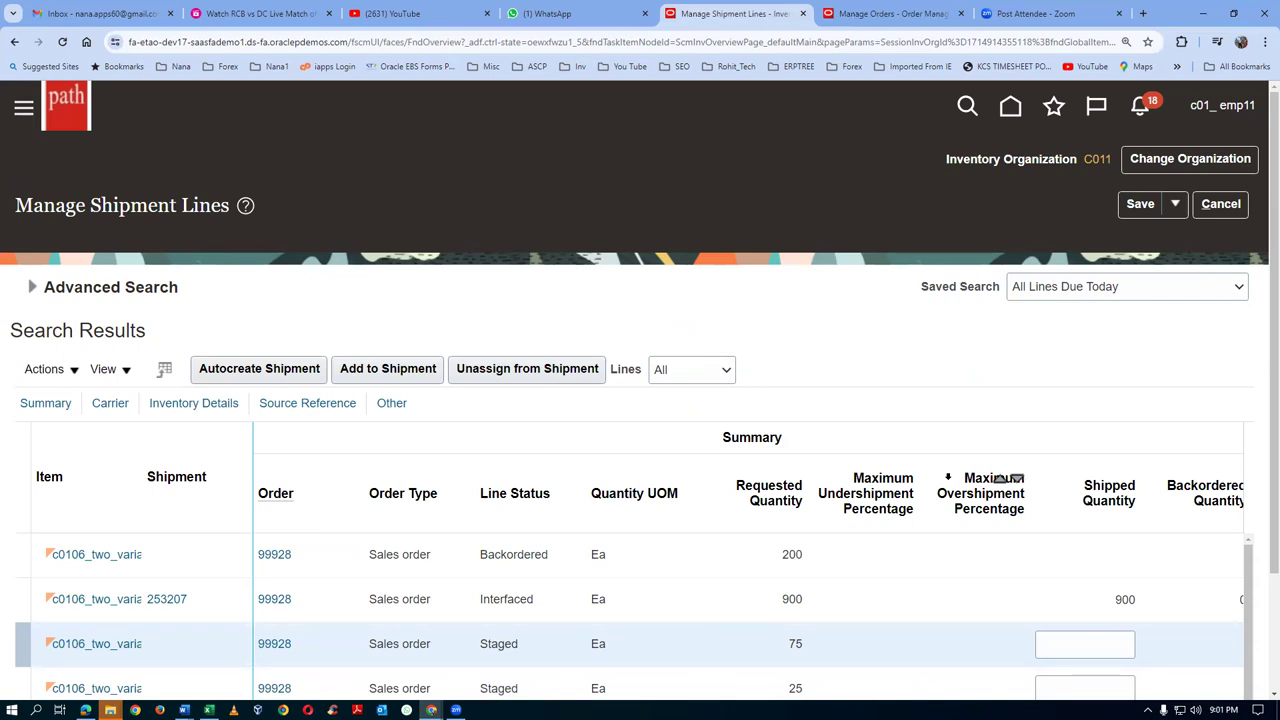
- Autocreate a new shipment for the unassigned 75 q staged line and open that shipment
scroll(948, 477, "down", 1)
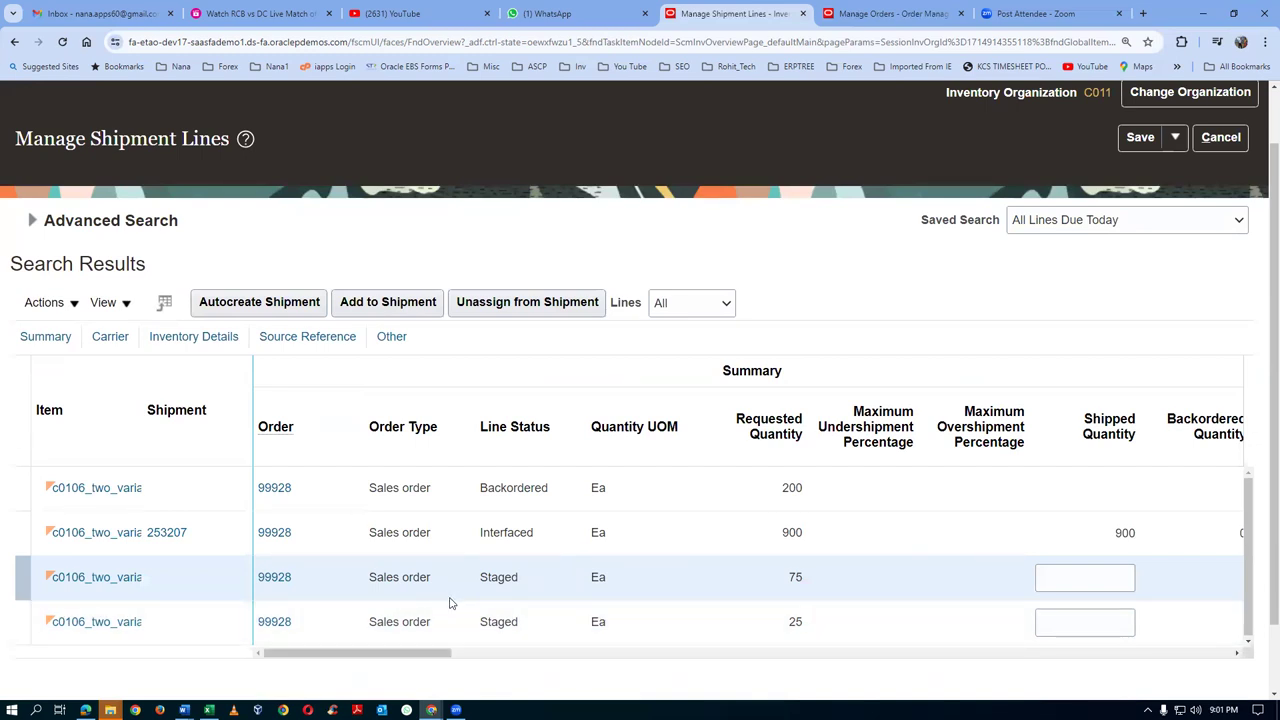
left_click(276, 299)
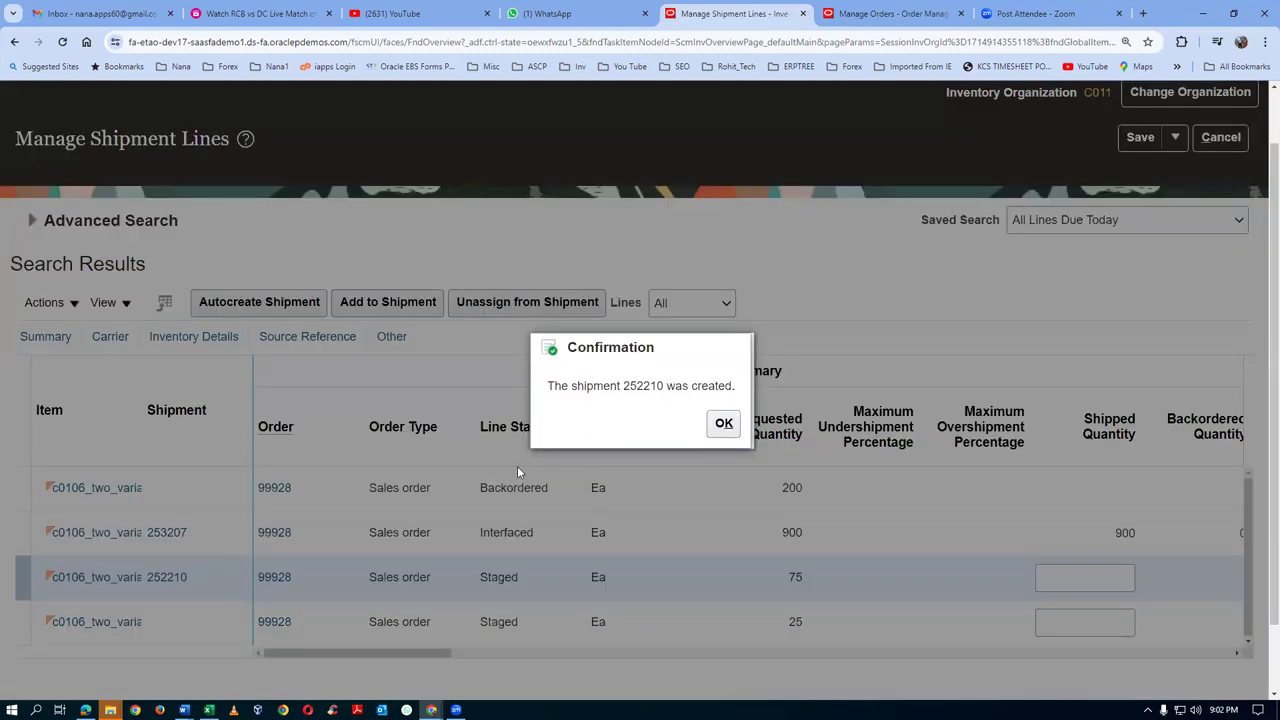
left_click(723, 423)
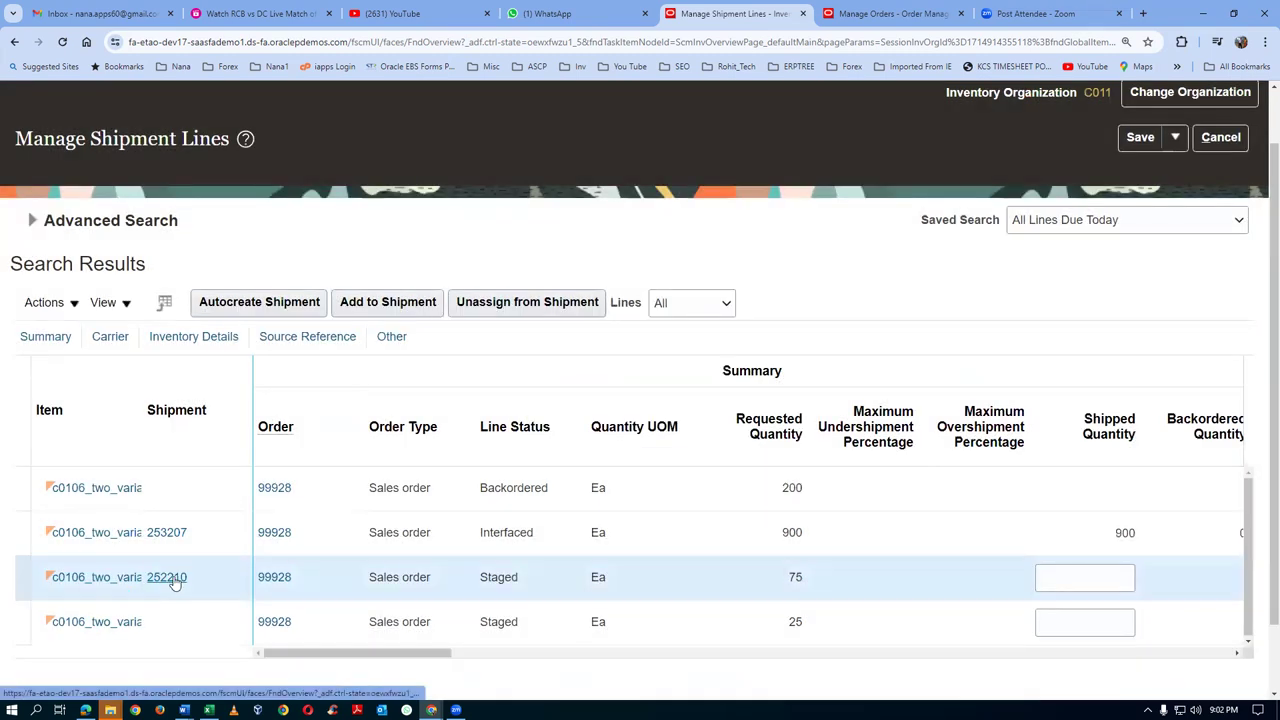
left_click(166, 577)
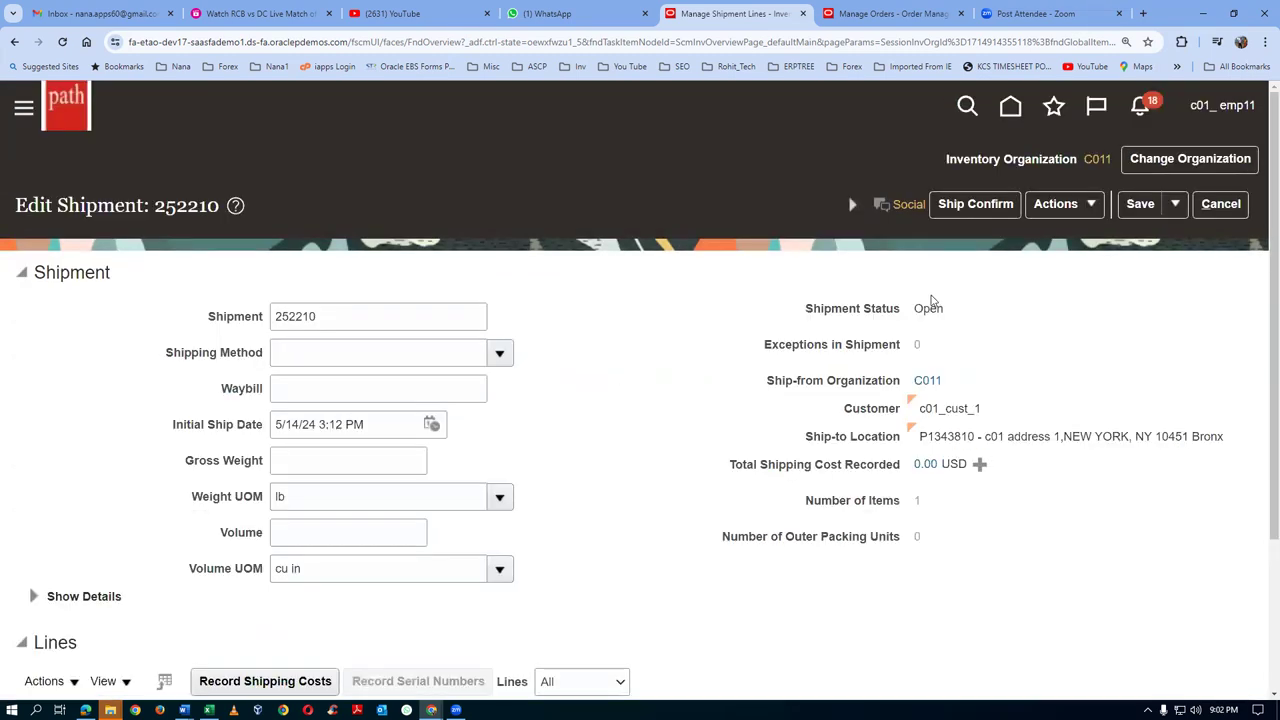
- Check how the newly created shipment's ship confirm options treat unentered shipped quantities, and cancel without changes
left_click(1038, 204)
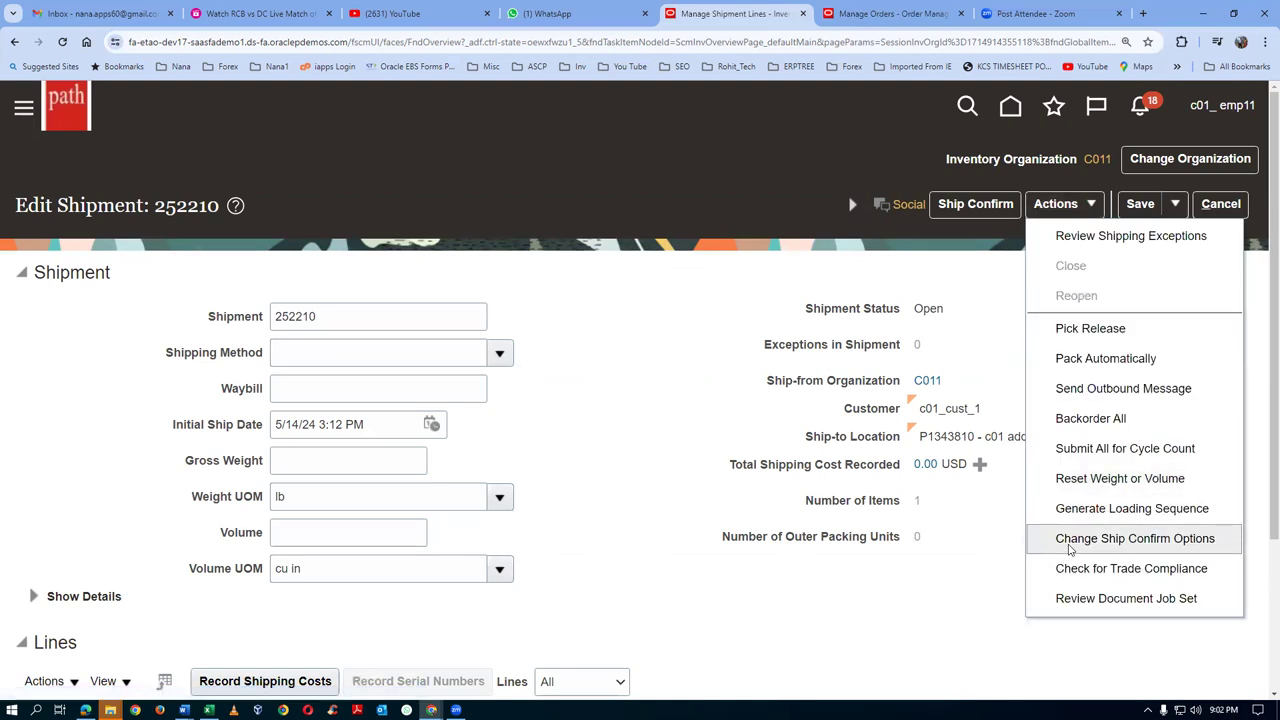
left_click(1130, 534)
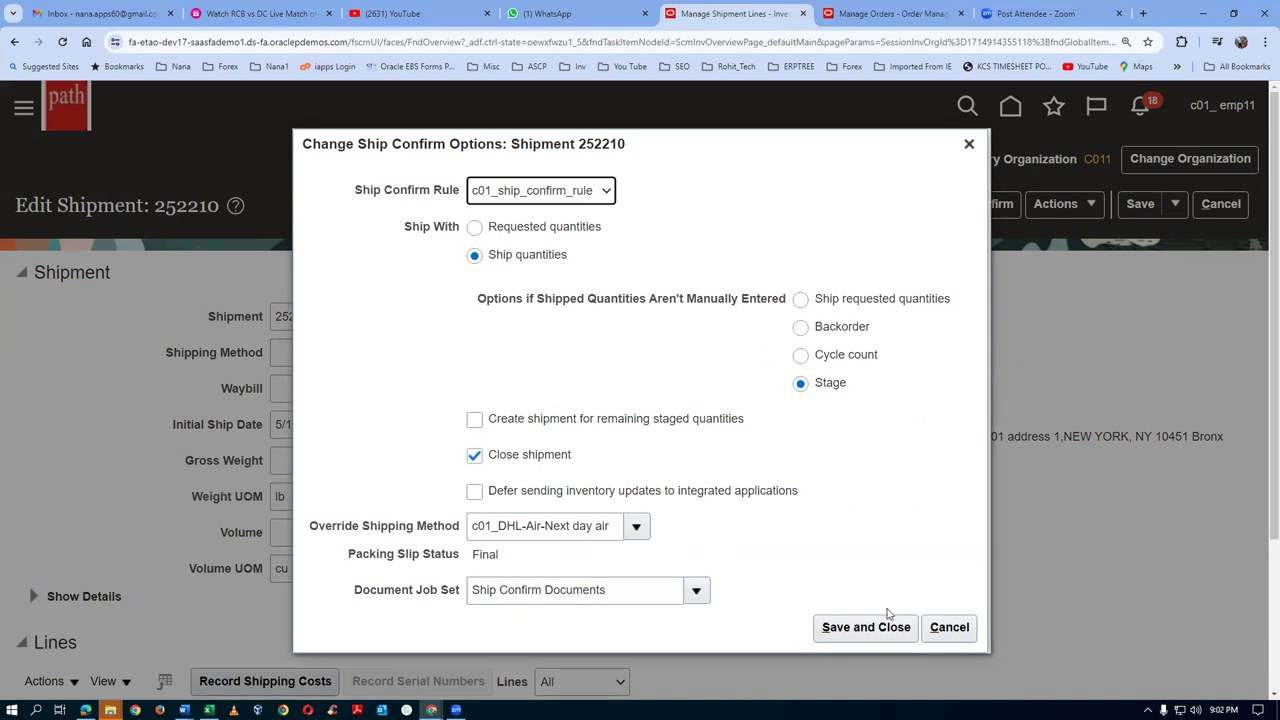
left_click(945, 625)
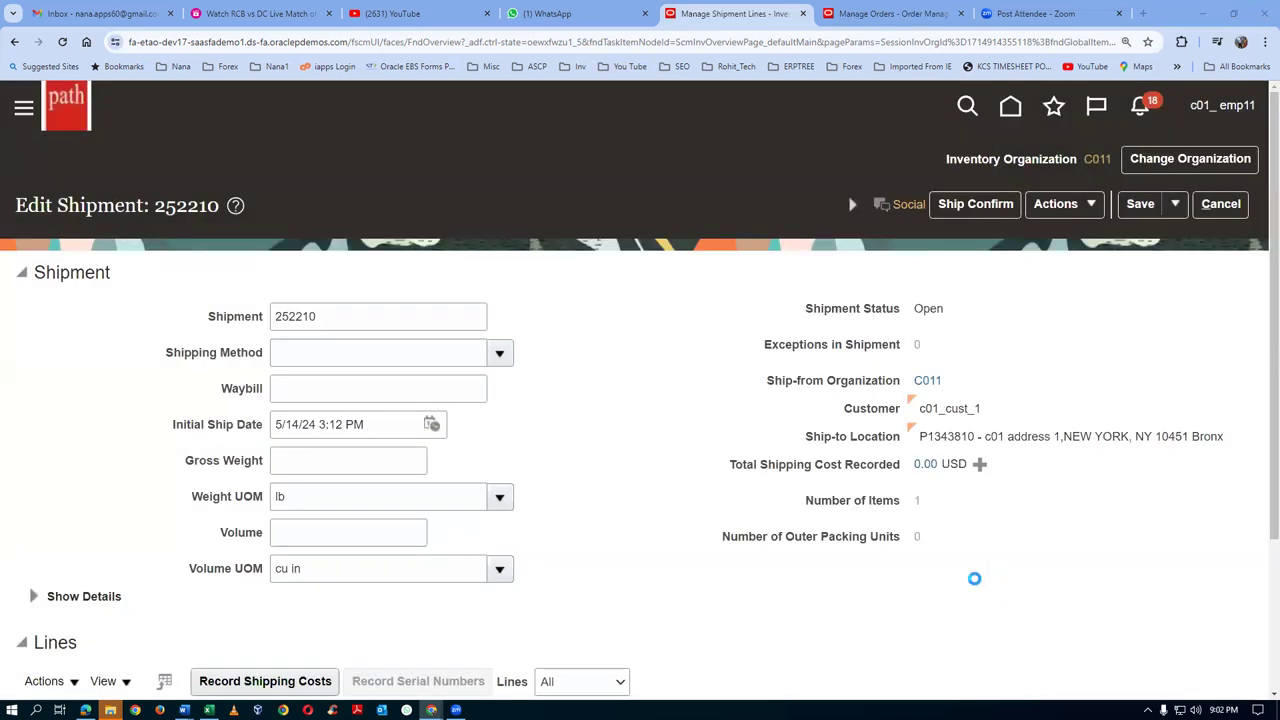
- Enter 75 as the shipped quantity on the new shipment's staged line
scroll(1262, 643, "down", 2)
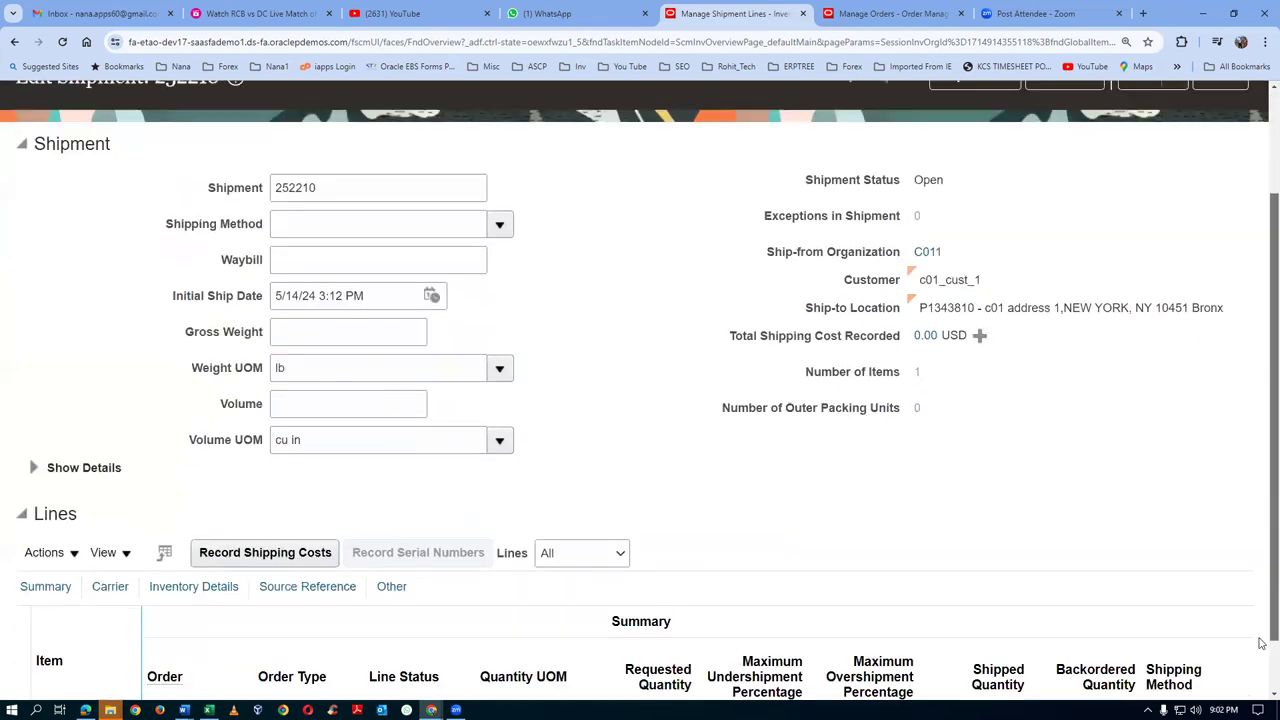
scroll(1262, 643, "down", 1)
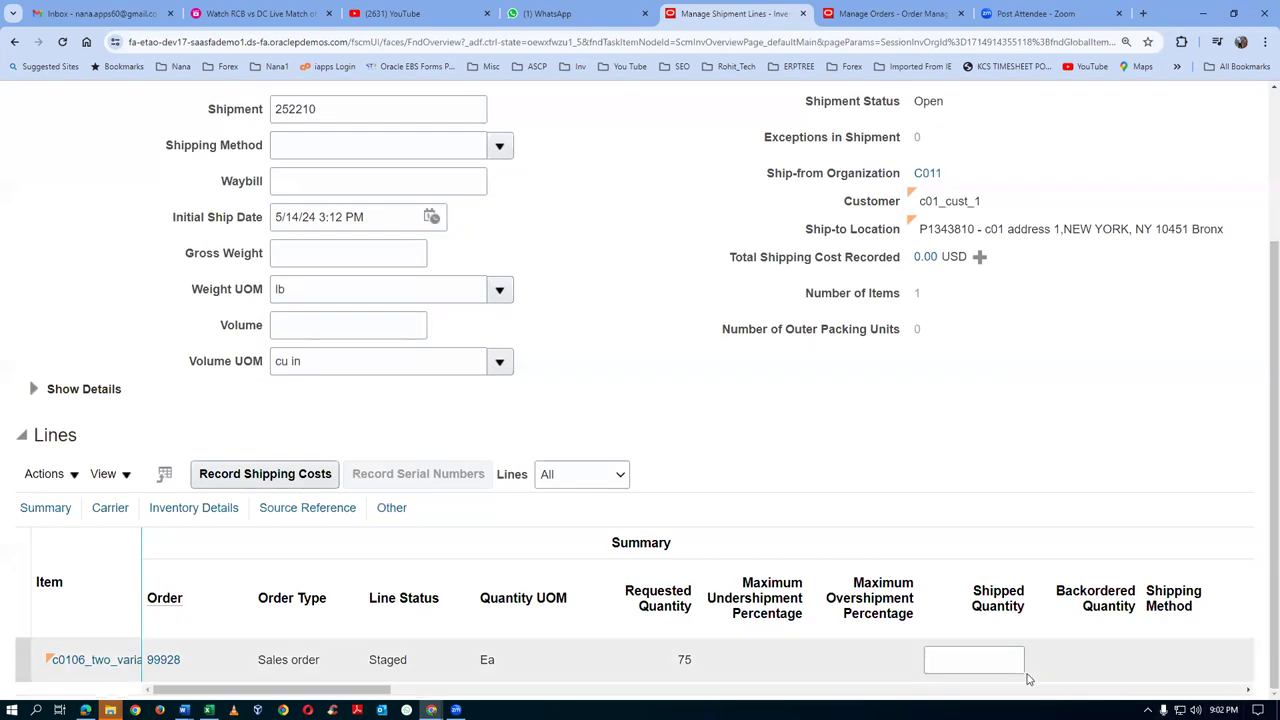
left_click(983, 660)
type("7")
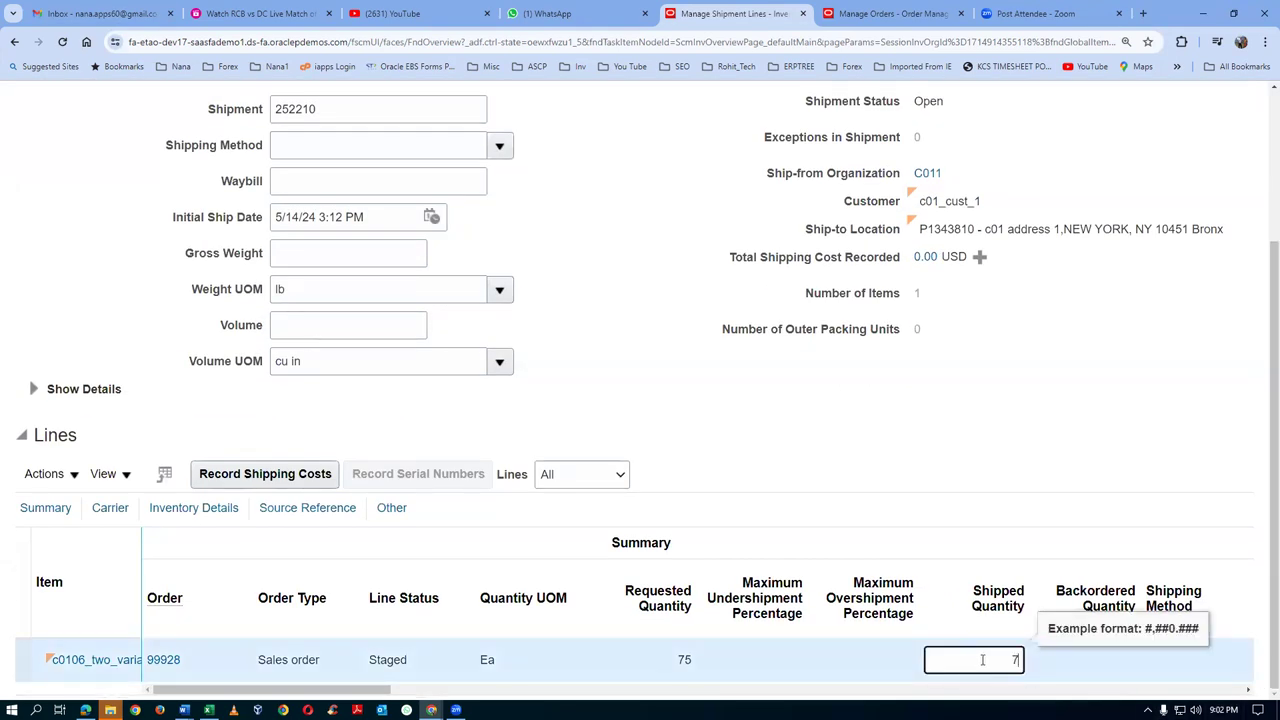
type("5")
key("Tab")
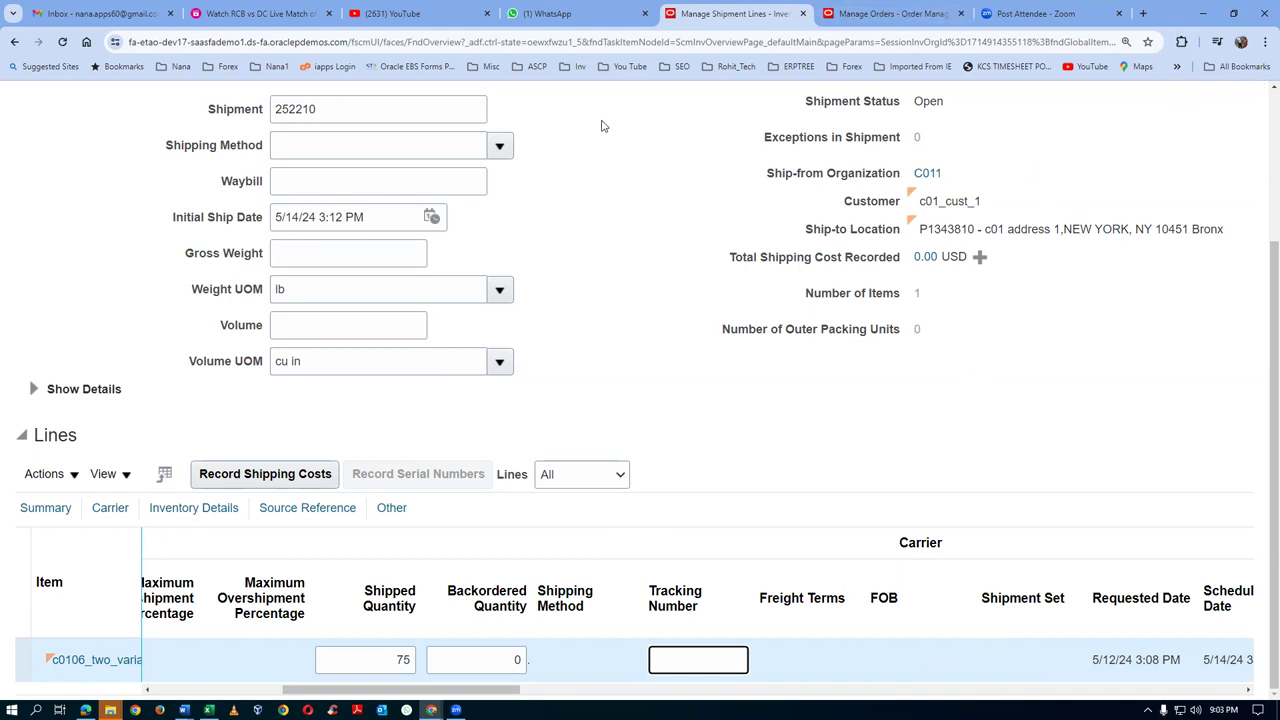
- Set the shipping method to c01_DHL-Air-Next day air and ship confirm the shipment, accepting the weight and volume warnings
left_click(500, 146)
left_click(503, 177)
scroll(725, 288, "up", 2)
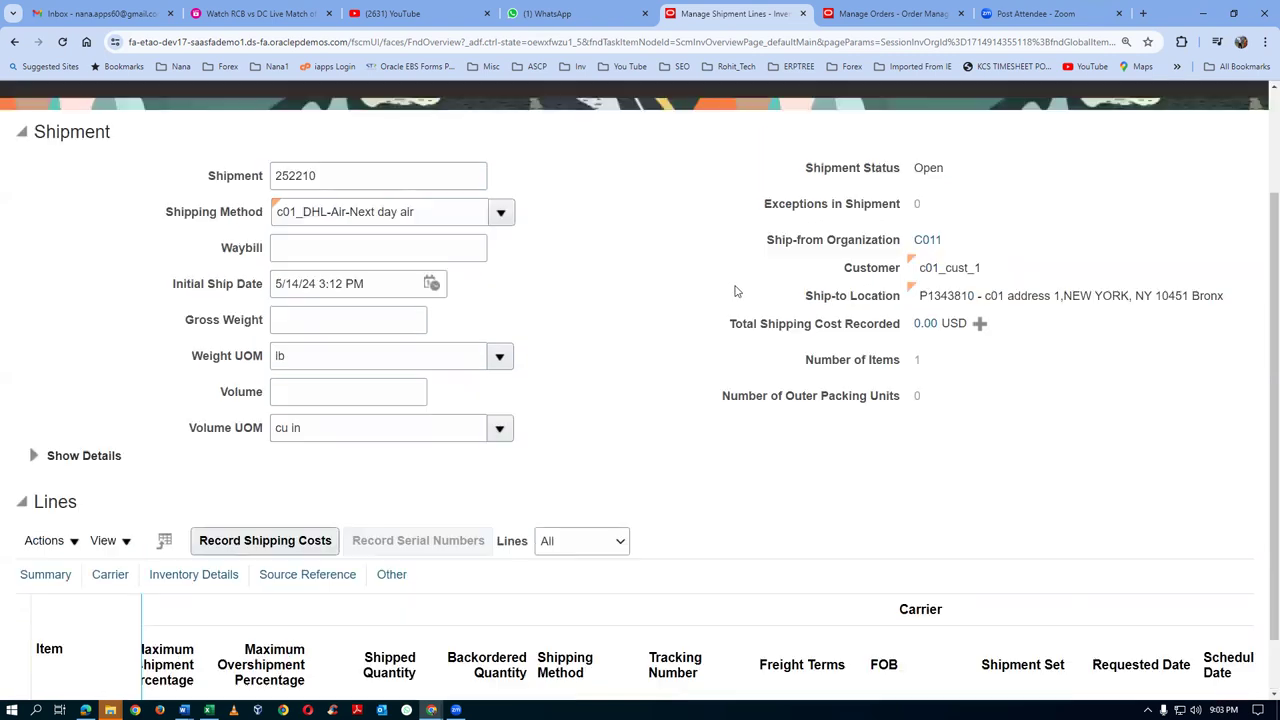
left_click(950, 203)
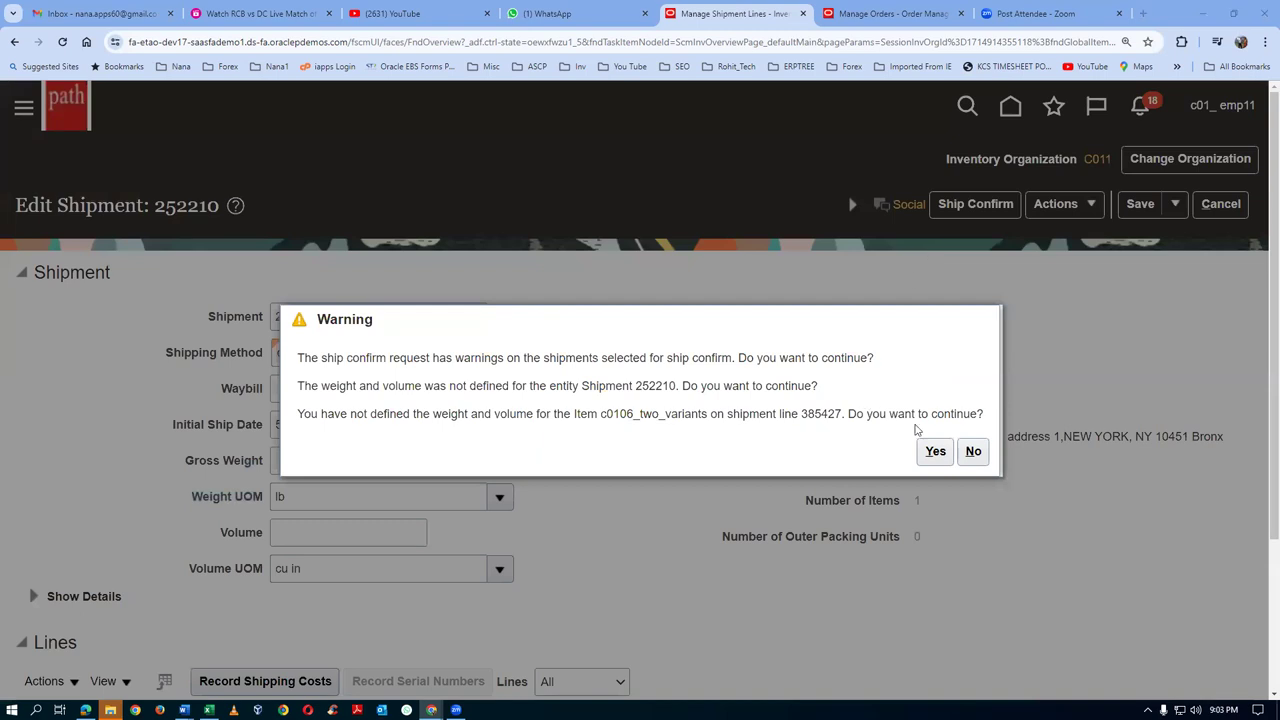
left_click(936, 451)
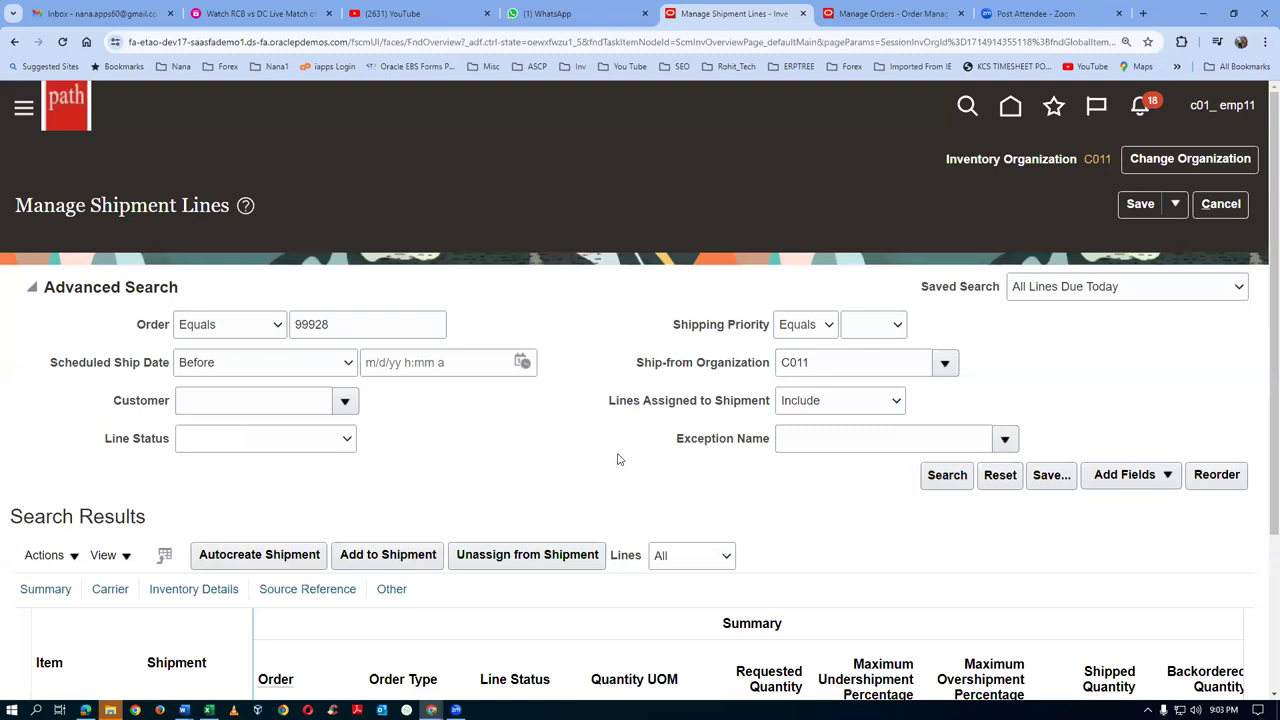
- Check the 75 q line's status in the shipment lines and the order's fulfillment lines, and rerun the shipment lines search
scroll(614, 452, "down", 2)
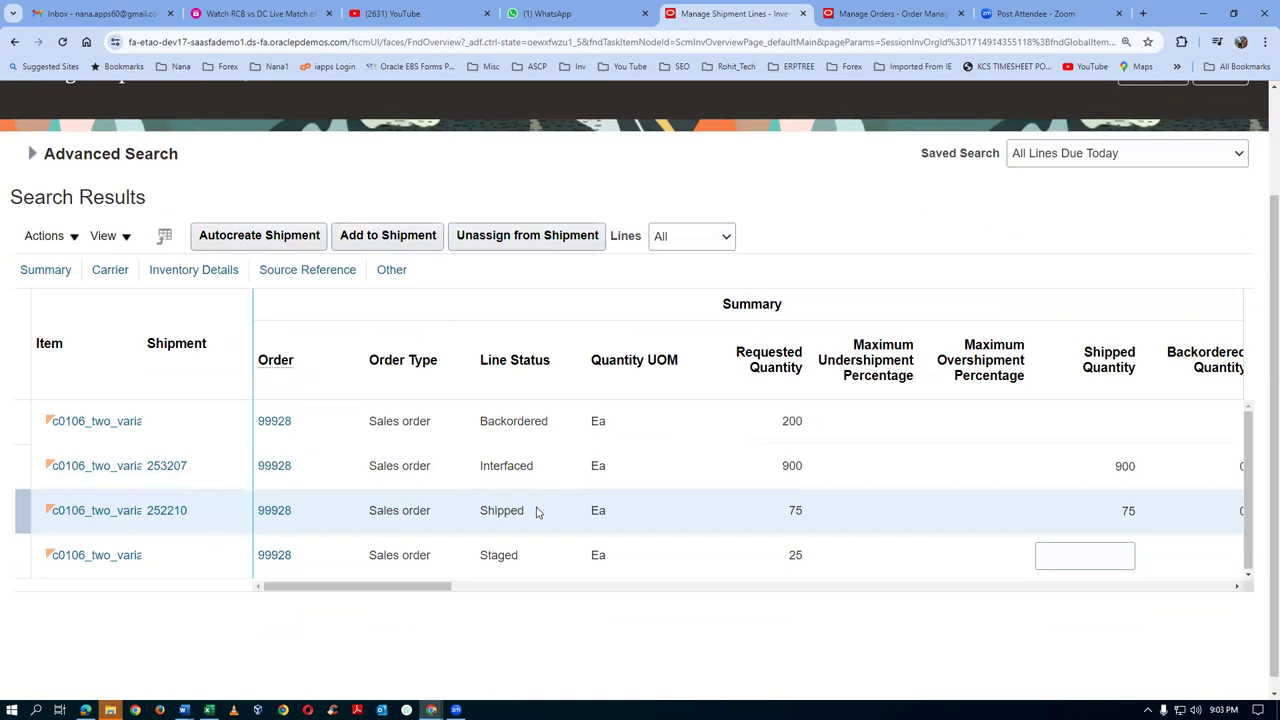
left_click(882, 14)
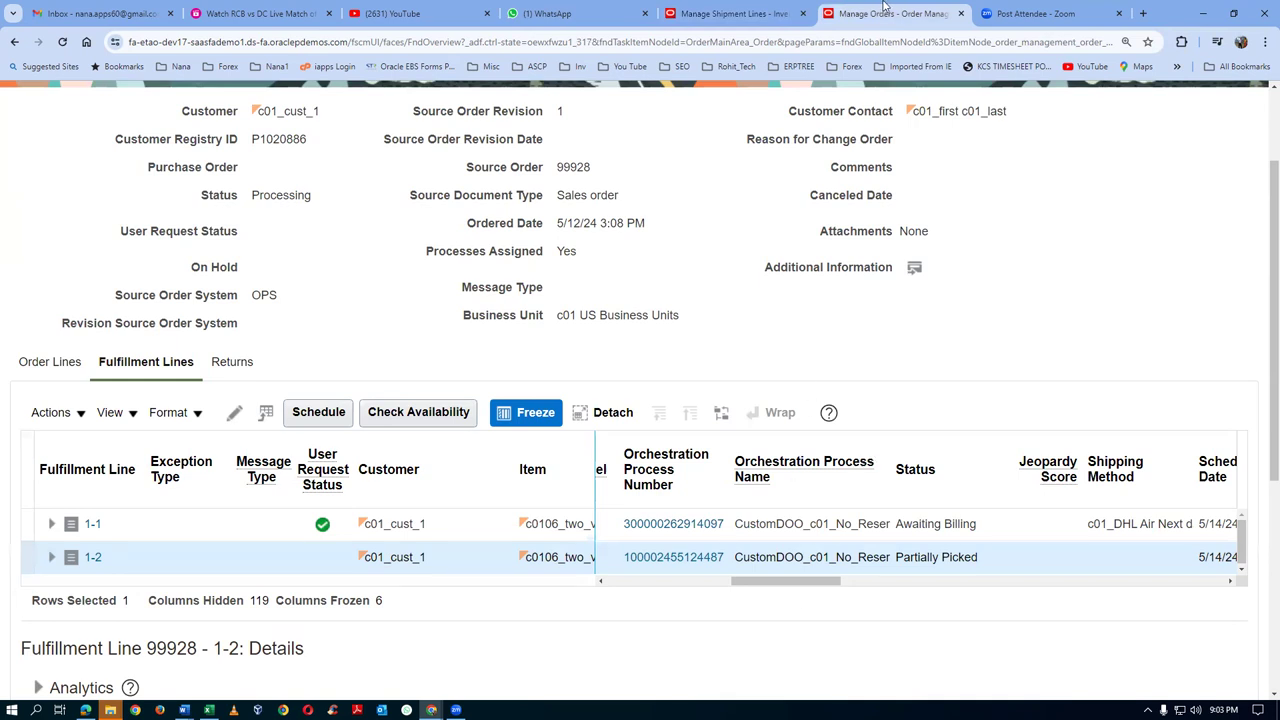
left_click(734, 16)
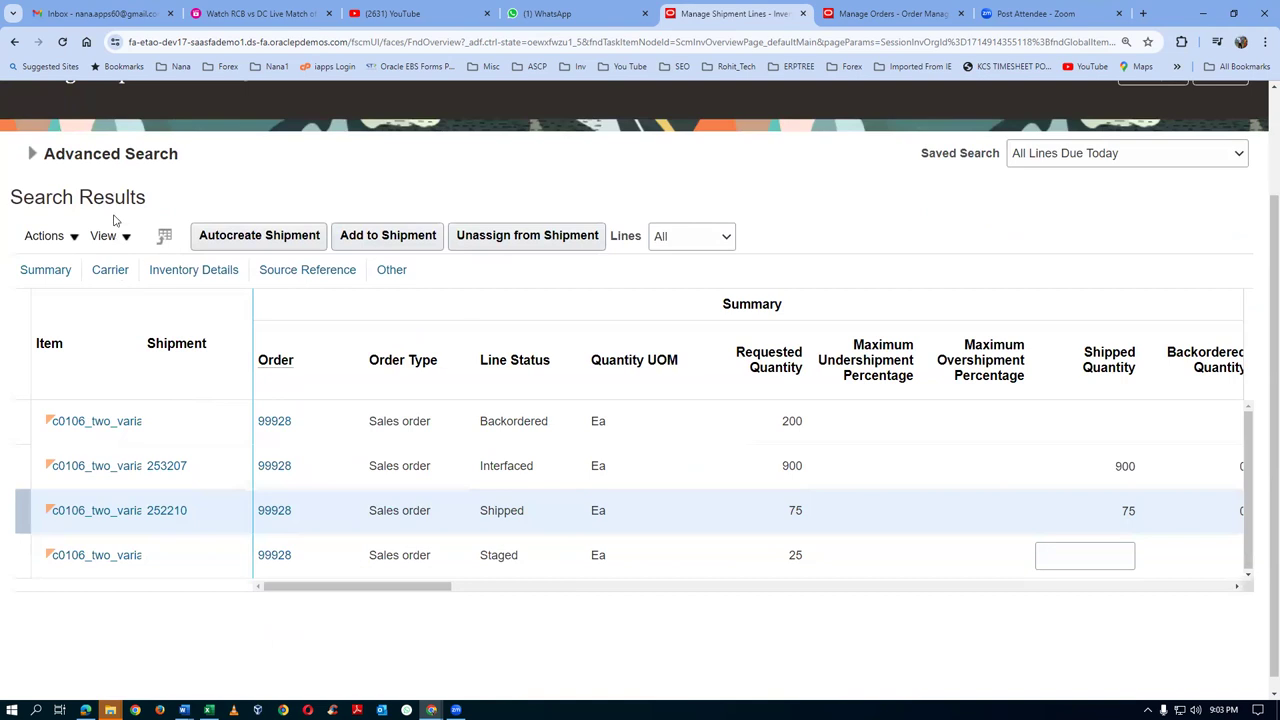
left_click(31, 153)
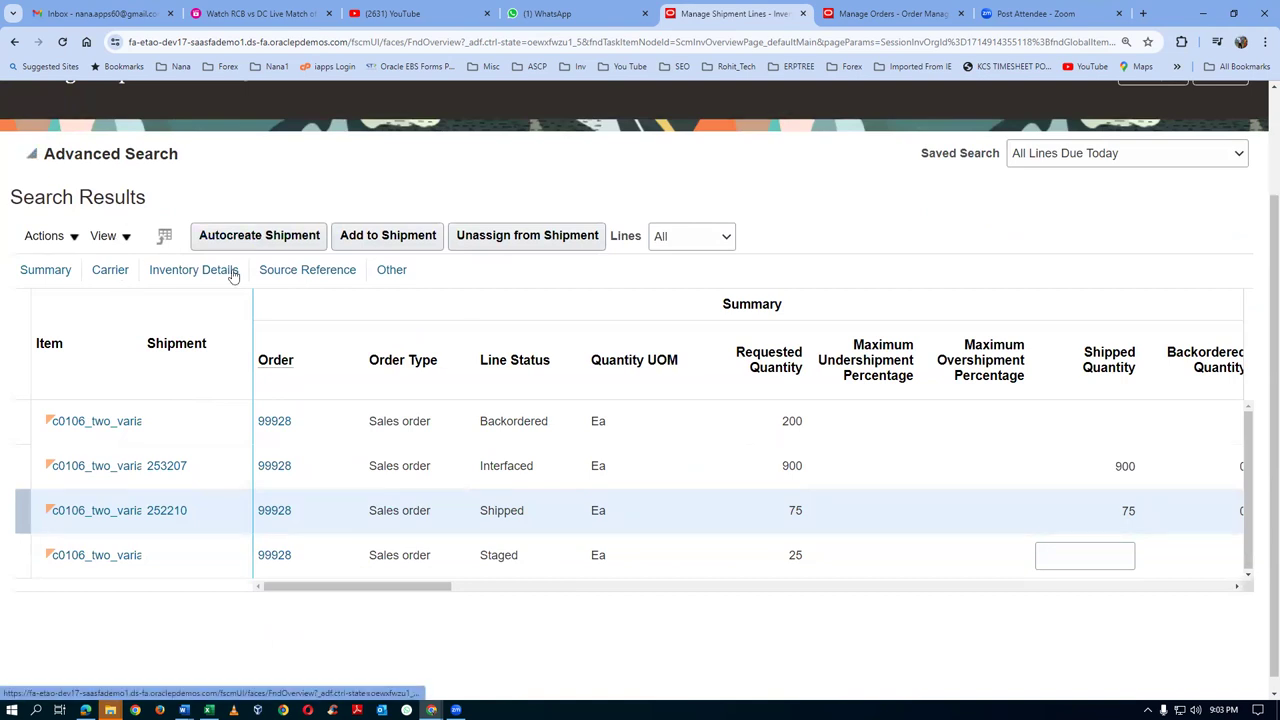
left_click(944, 345)
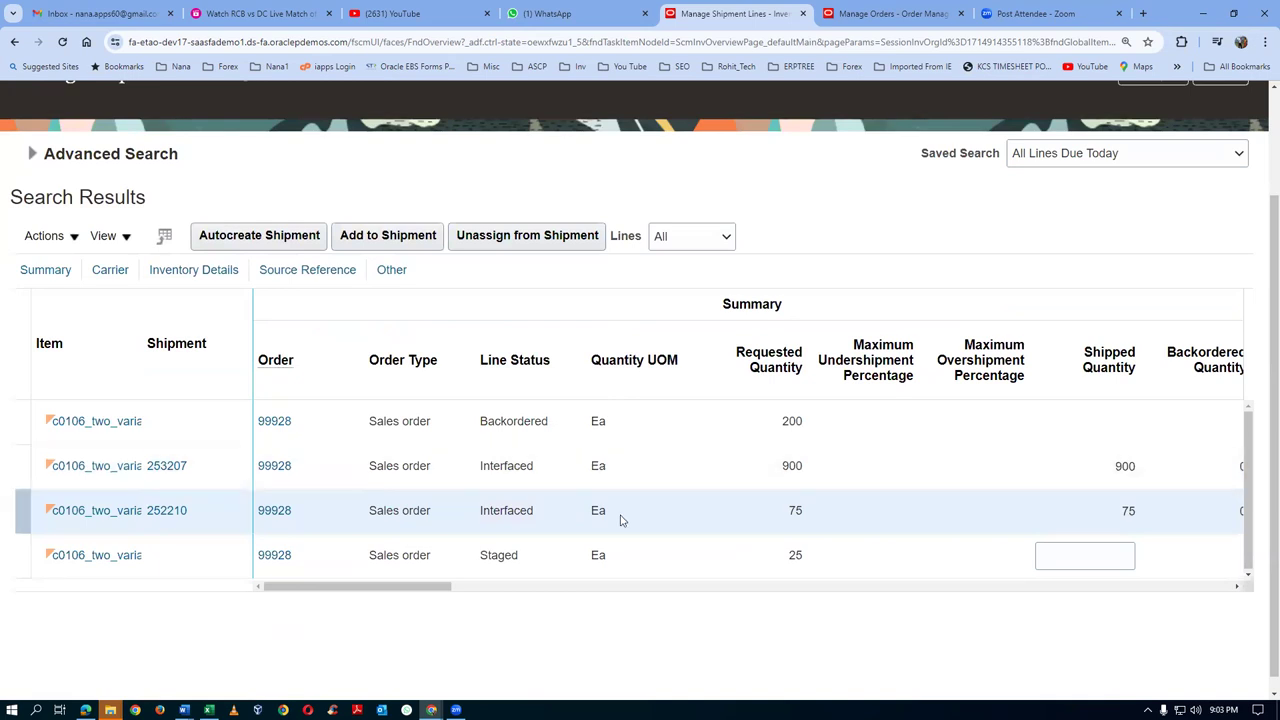
- Refresh the sales order in Order Management and examine the statuses of its fulfillment lines
left_click(861, 12)
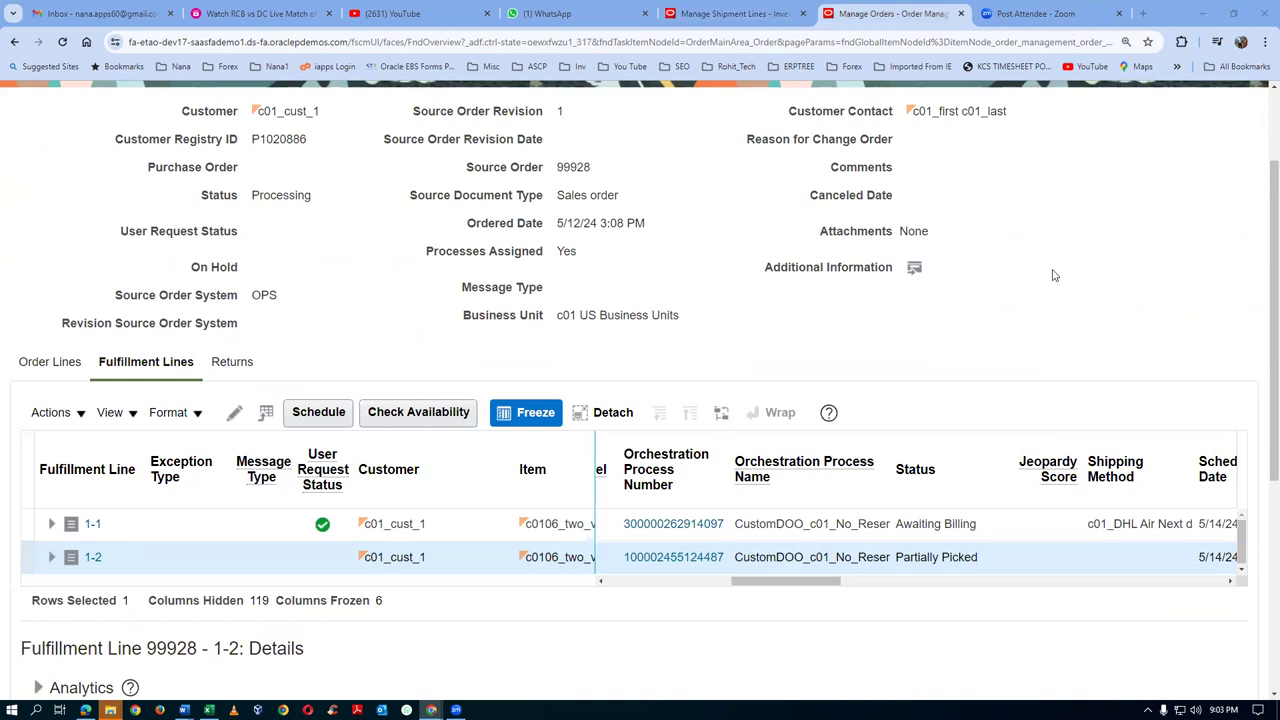
scroll(1053, 275, "up", 2)
left_click(1158, 157)
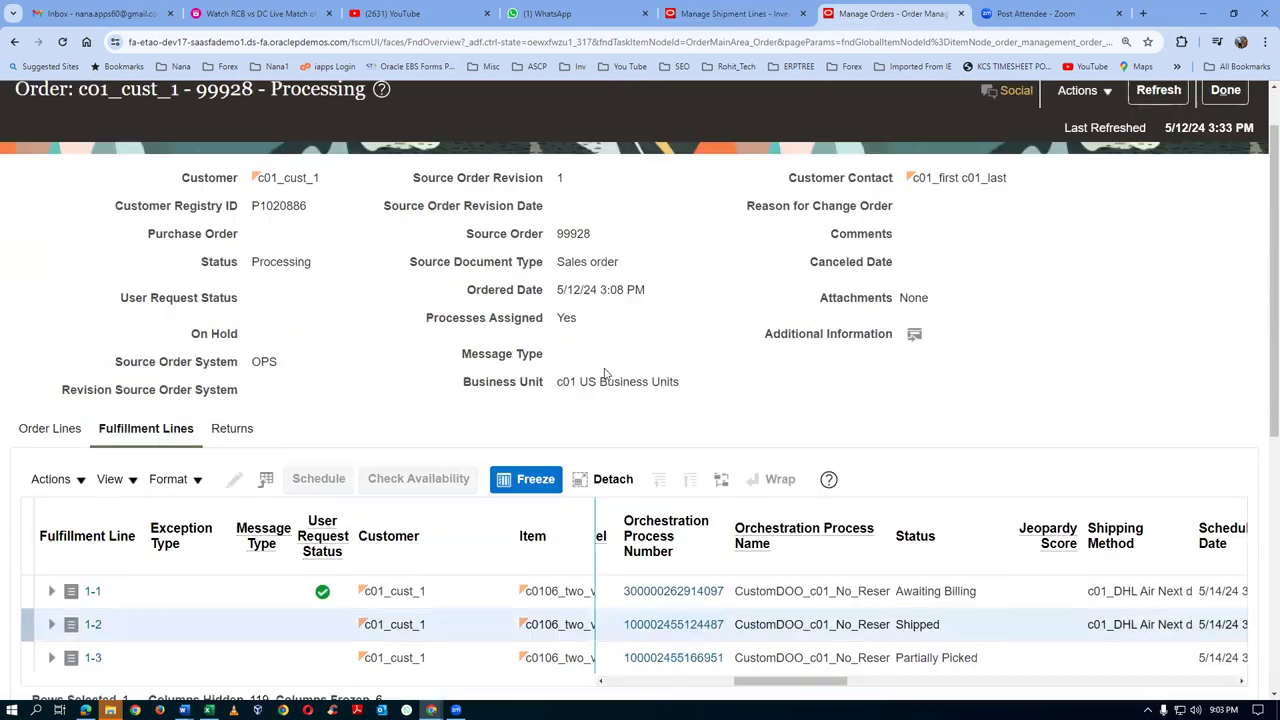
scroll(604, 374, "down", 2)
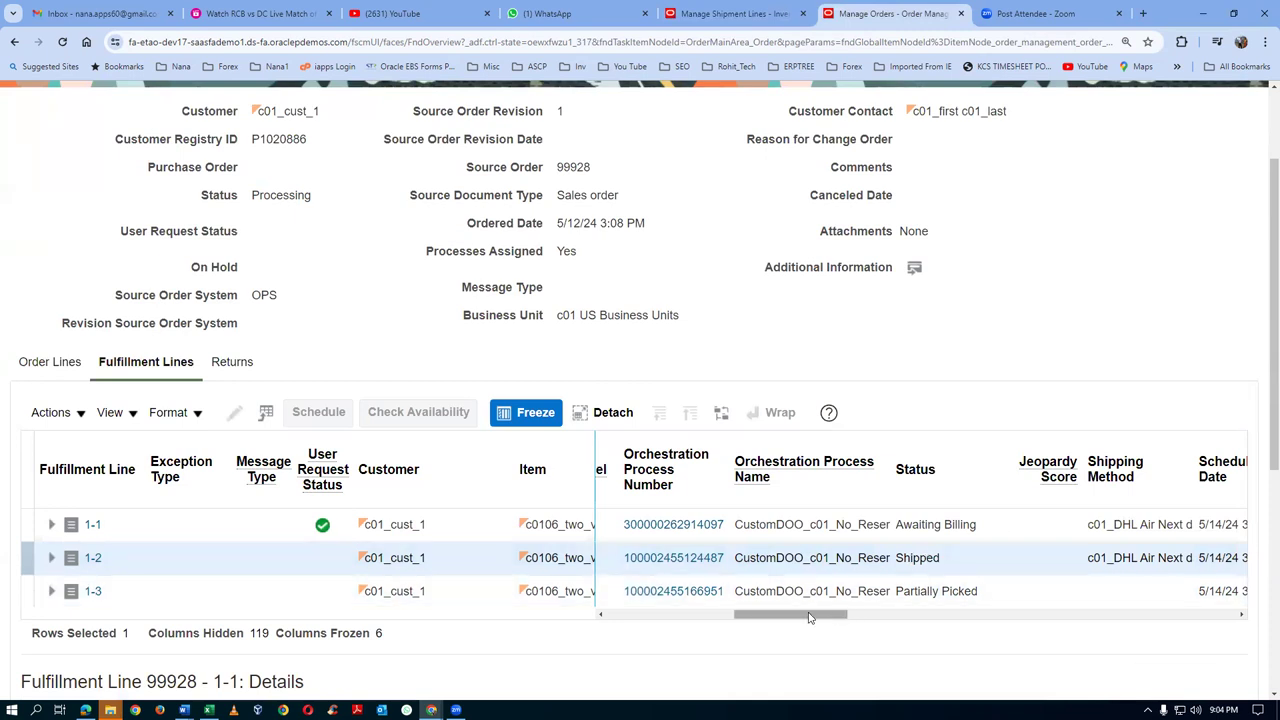
- Examine the status and transactional value of fulfillment line 1-3 in the order's fulfillment lines
scroll(880, 618, "right", 3)
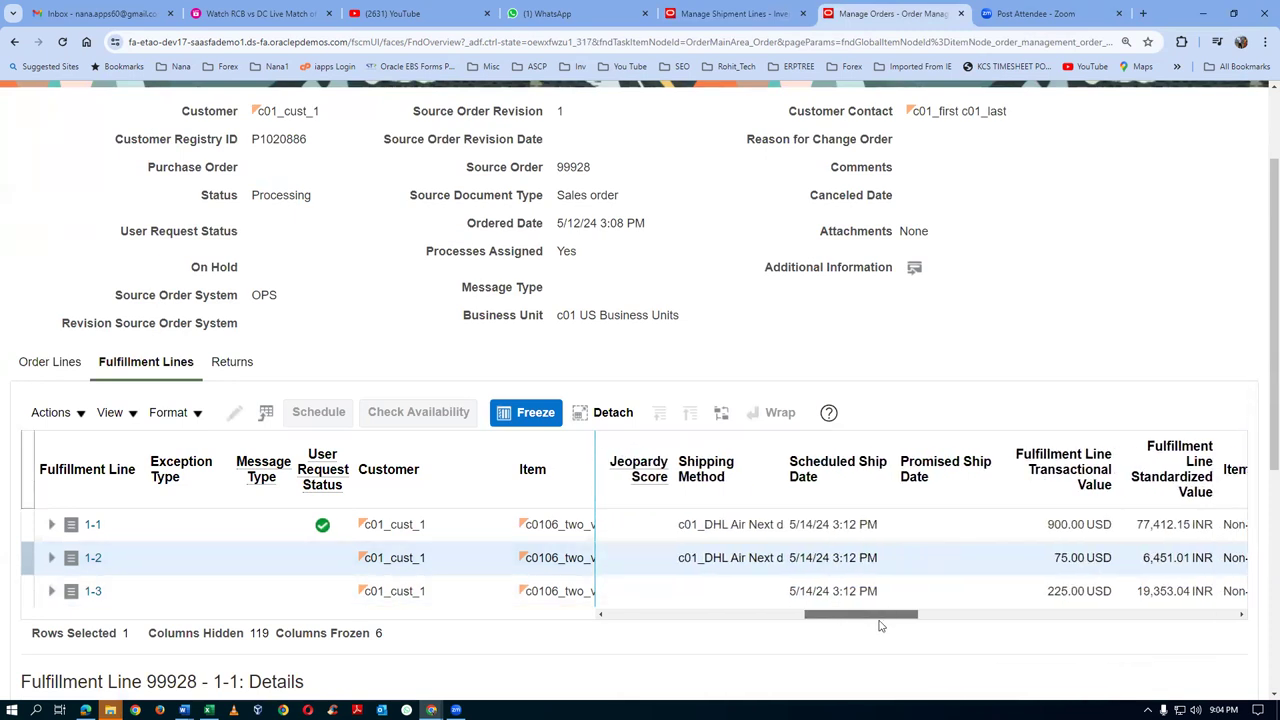
left_click(1047, 592)
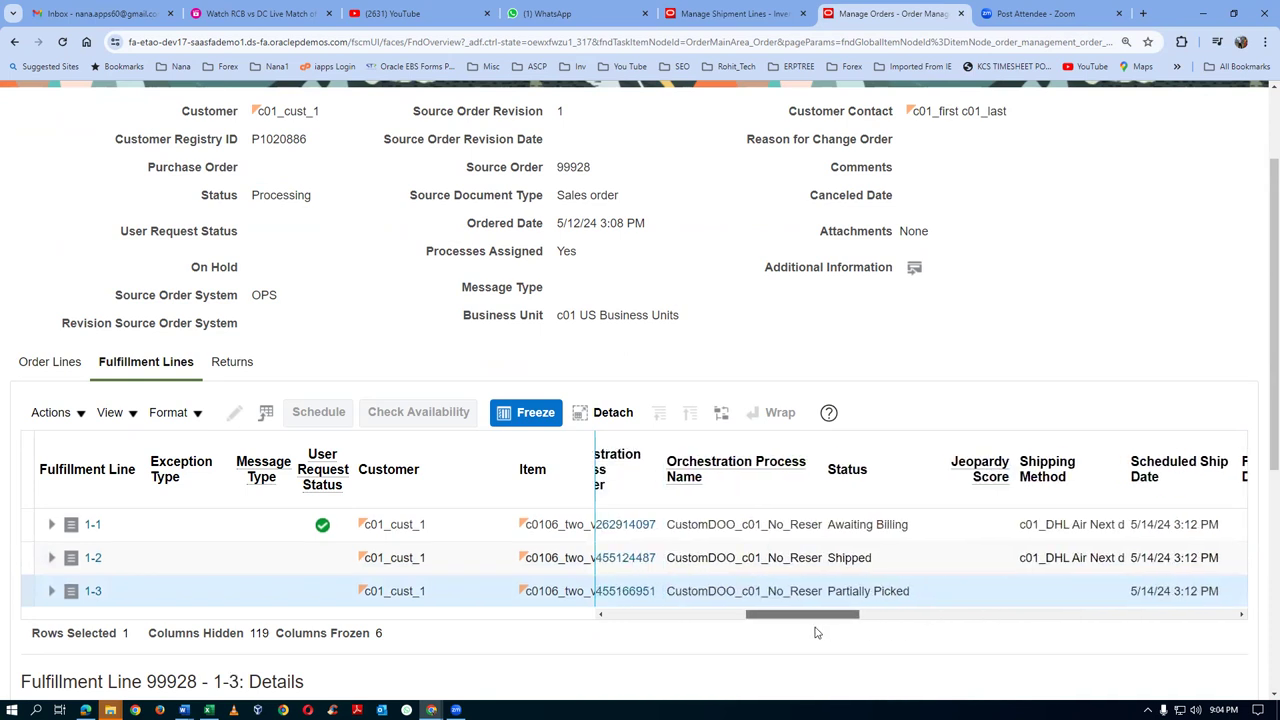
left_click_drag(827, 615, 896, 615)
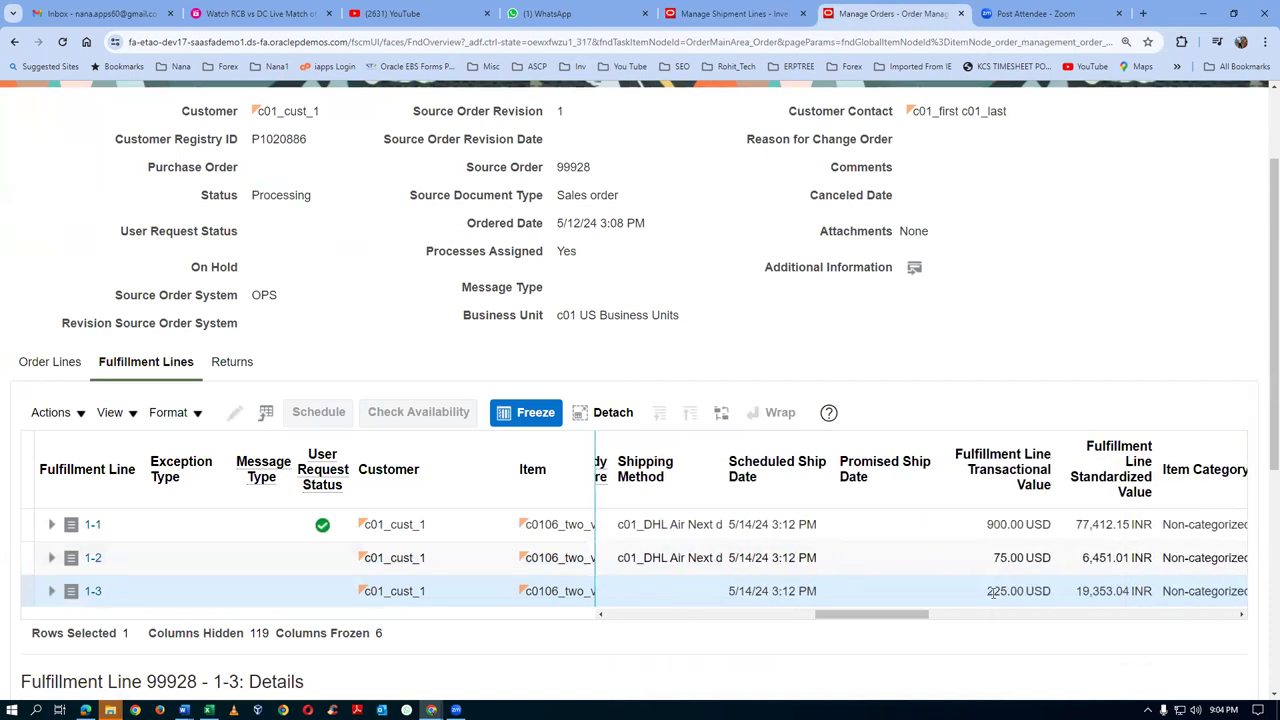
left_click_drag(986, 591, 1054, 599)
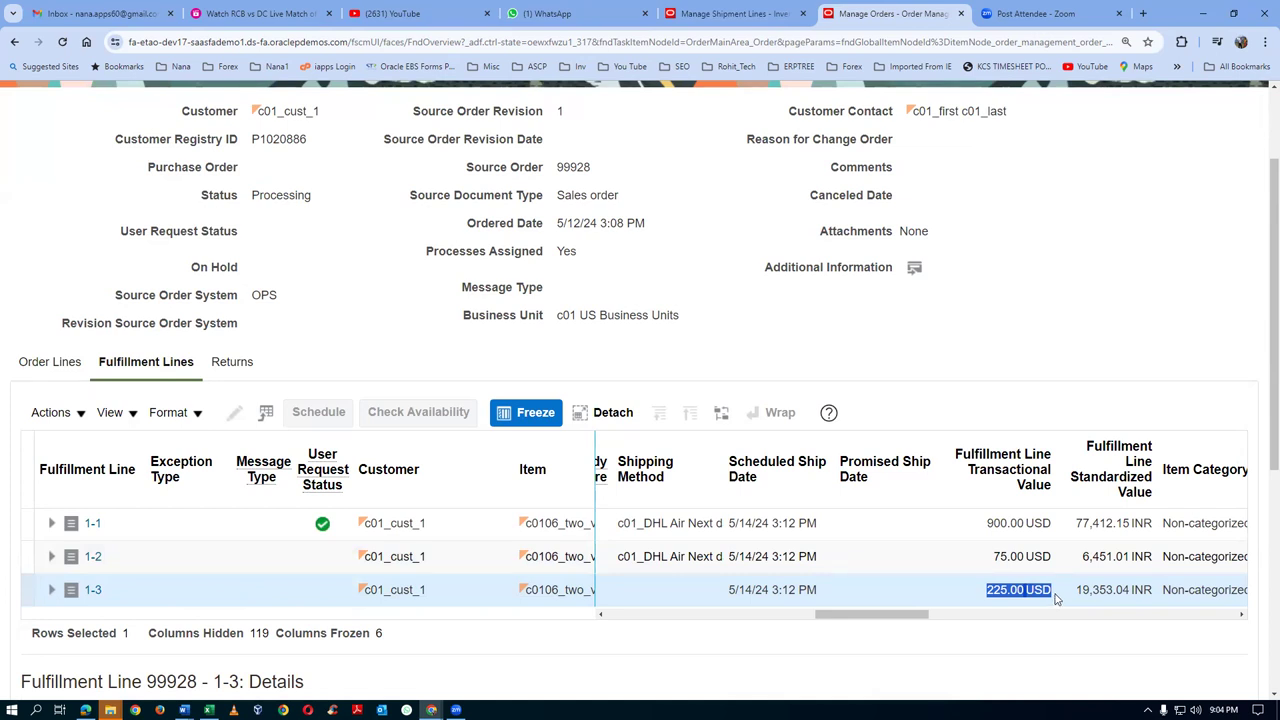
- Switch to the Advanced_Shipping Word document and review the 25 q pick release and the Cycle count ship confirm options
key("alt+Tab")
left_click(661, 483)
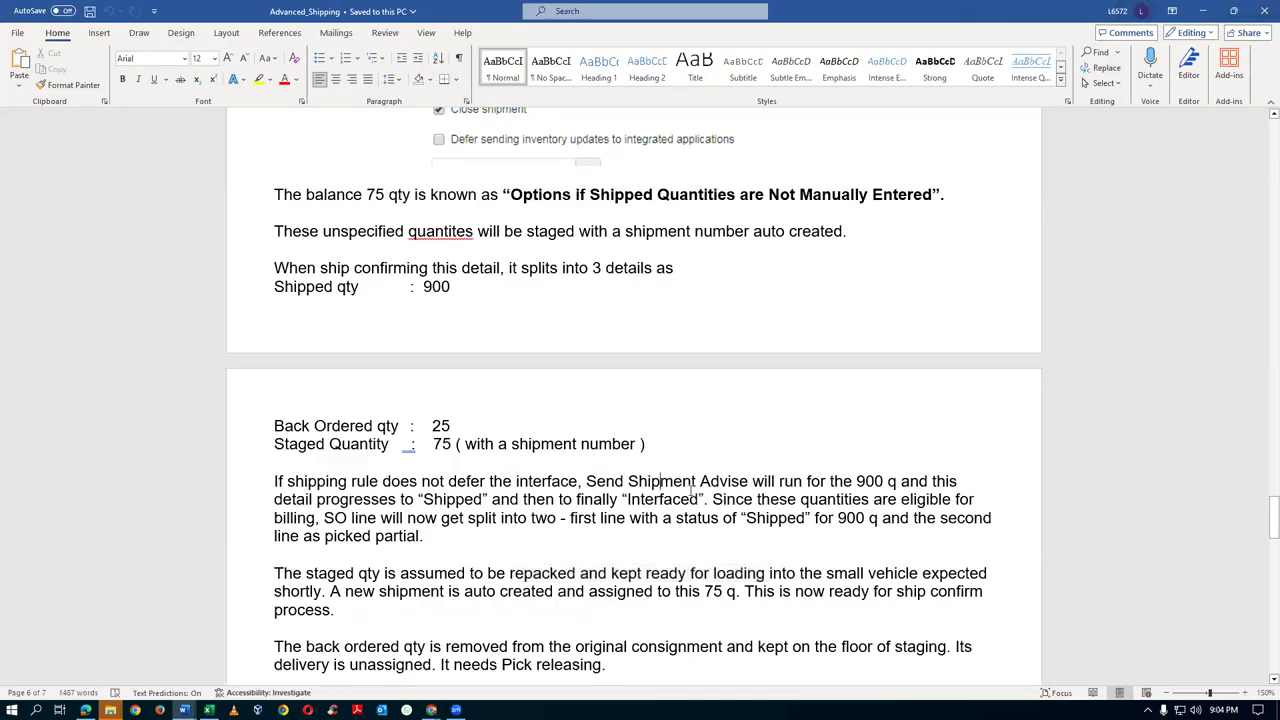
scroll(695, 494, "down", 6)
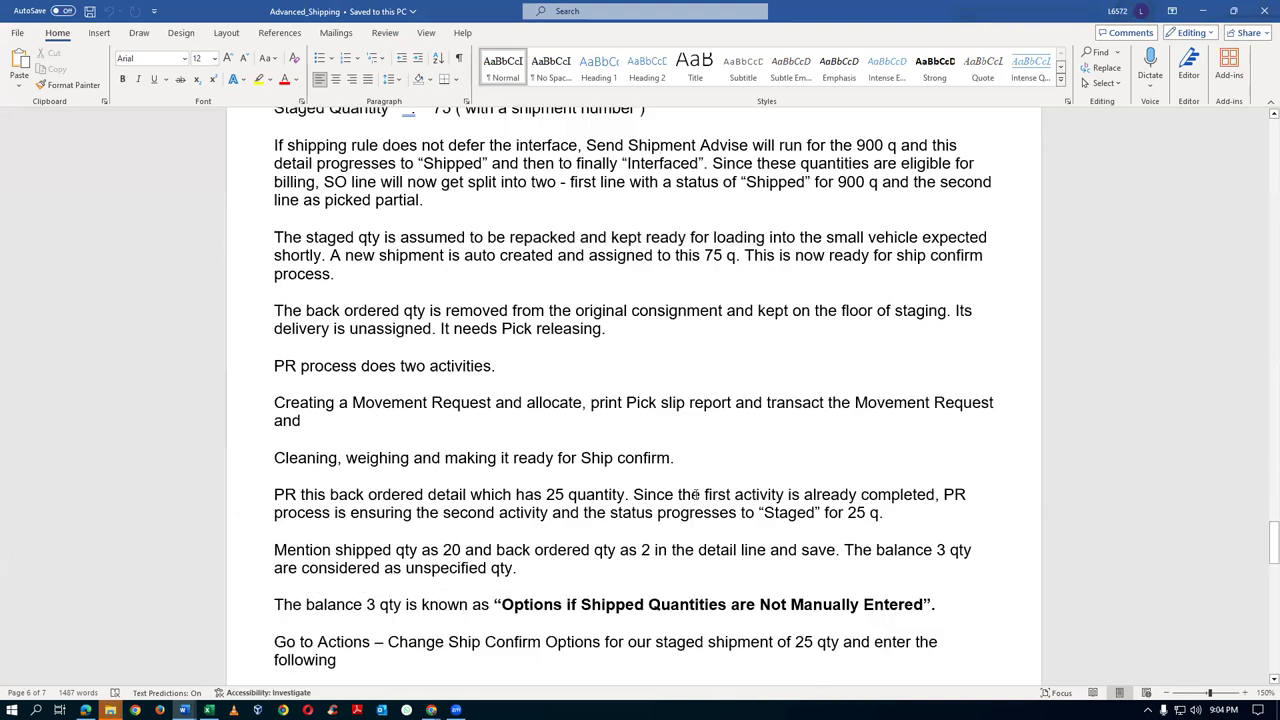
scroll(697, 497, "down", 7)
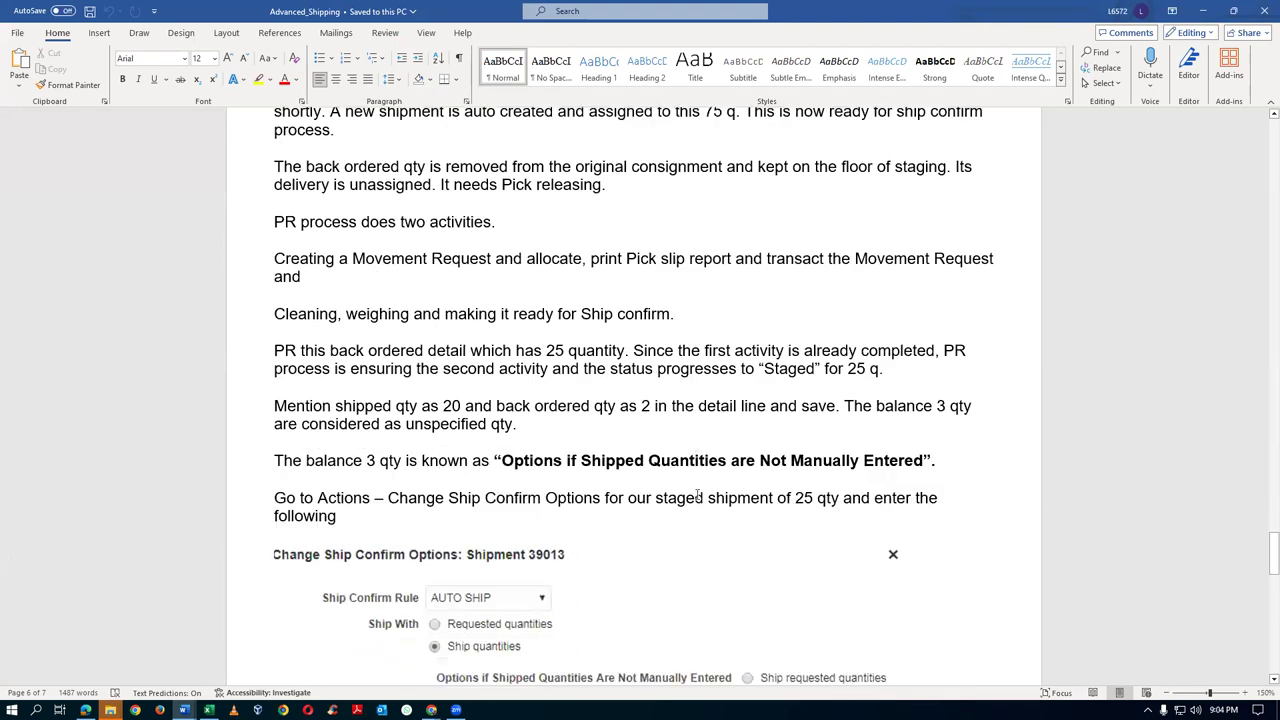
scroll(701, 500, "down", 4)
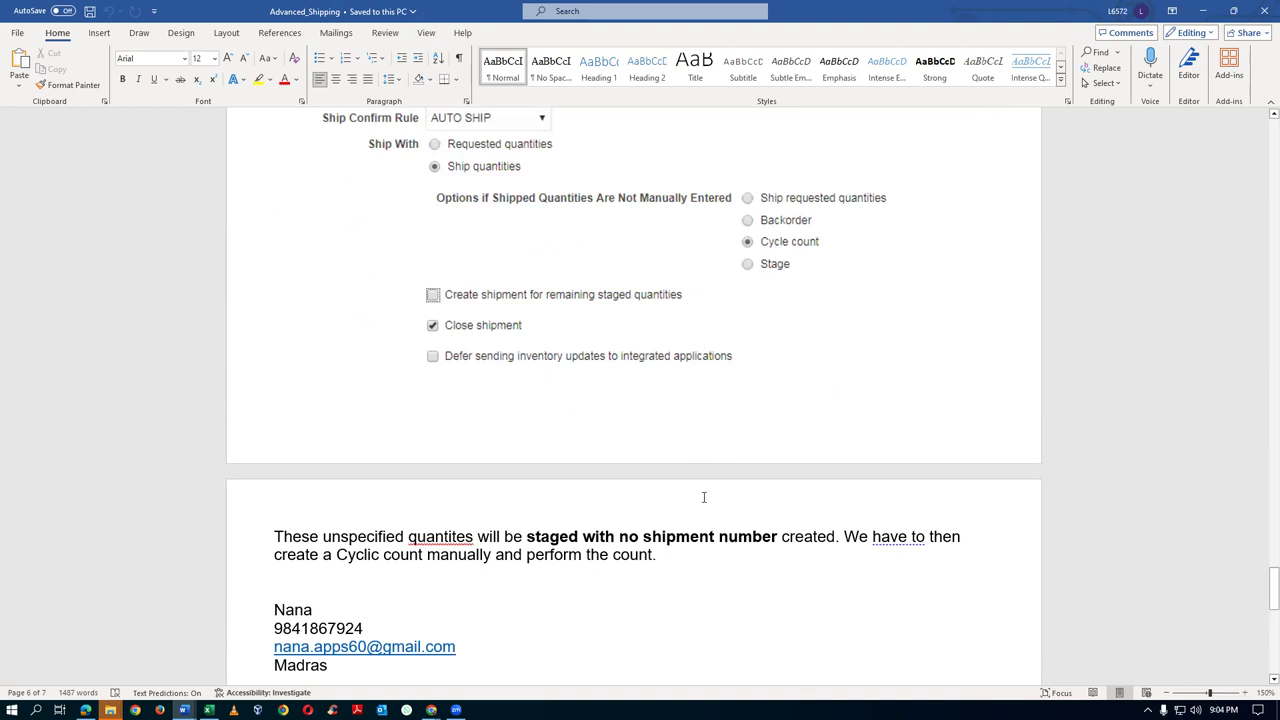
scroll(703, 497, "up", 3)
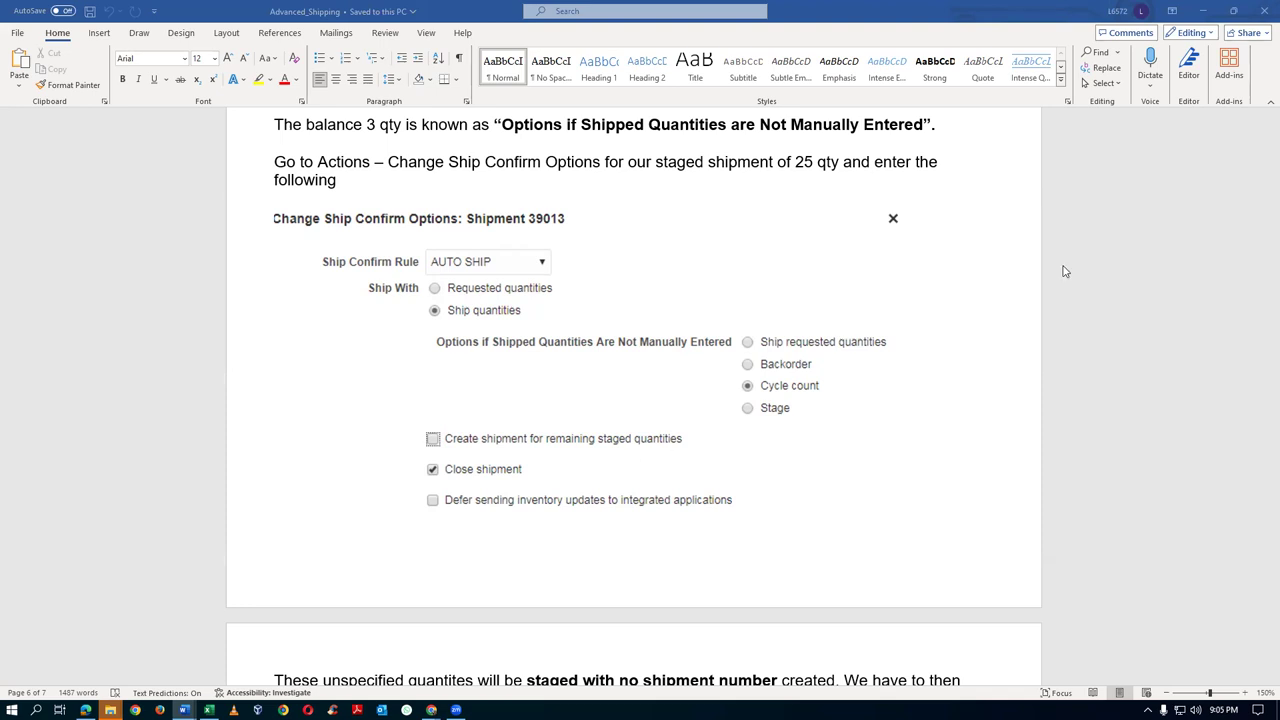
scroll(1064, 271, "up", 2)
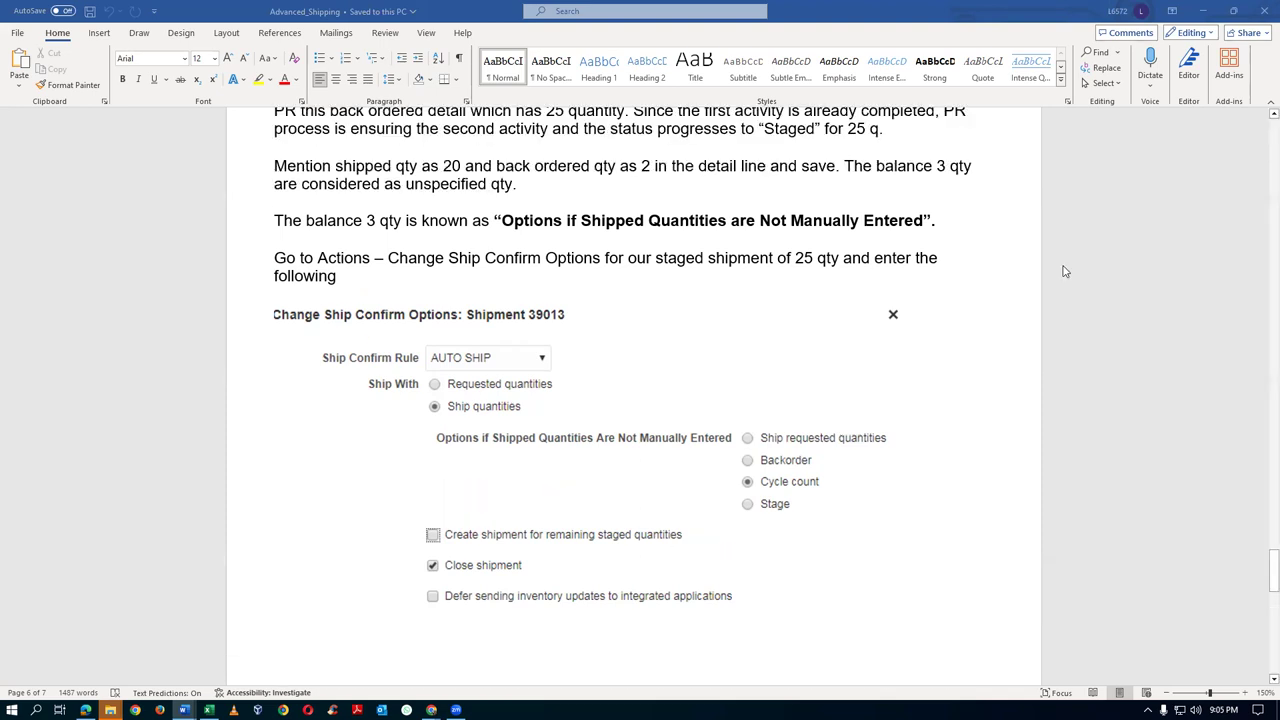
scroll(1064, 271, "down", 1)
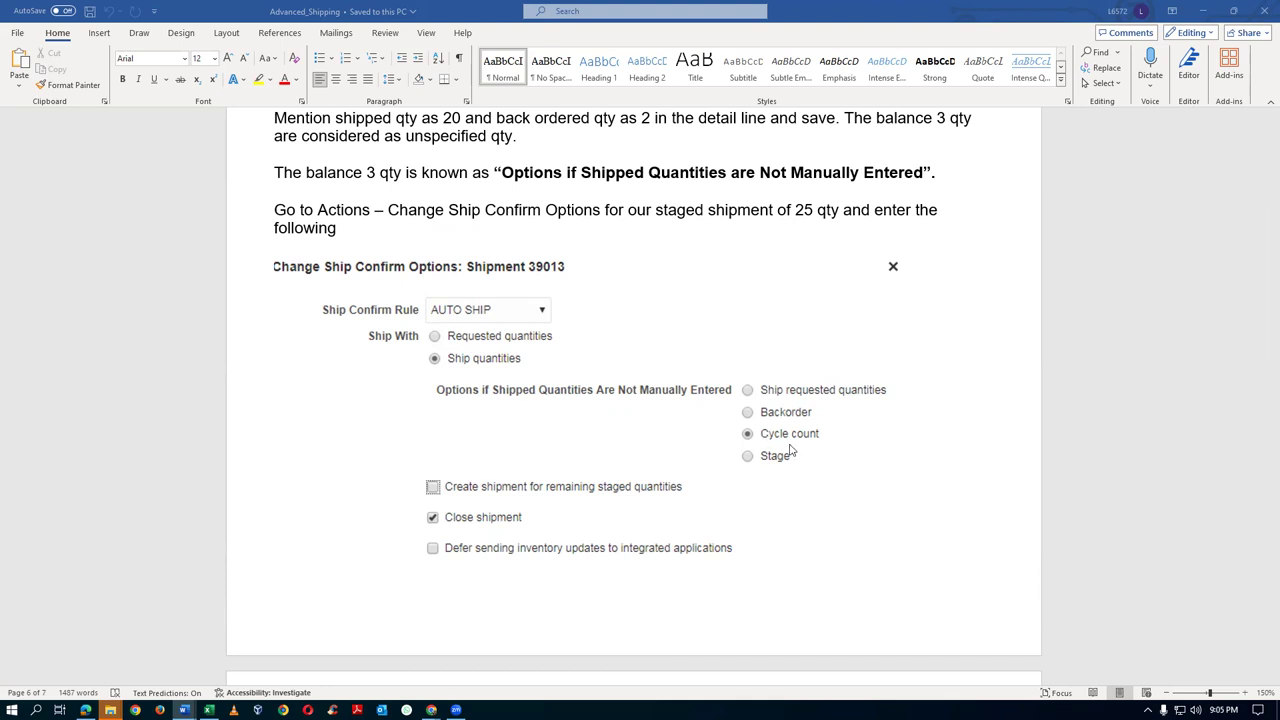
- Switch to the Move Orders Word document and examine the staging area activities and their link to the FGS 1 subinventory
key("alt+Tab")
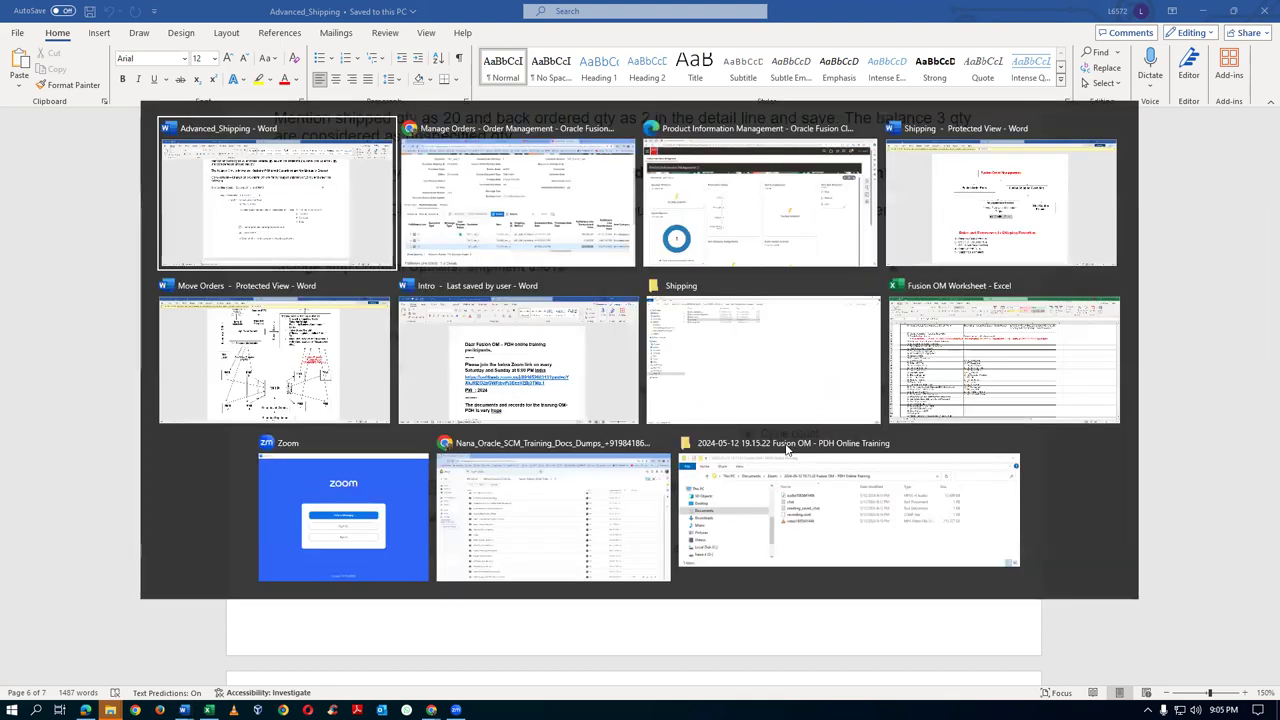
key("alt+Tab")
key("alt+Tab")
key("alt+Tab")
key("alt+Tab")
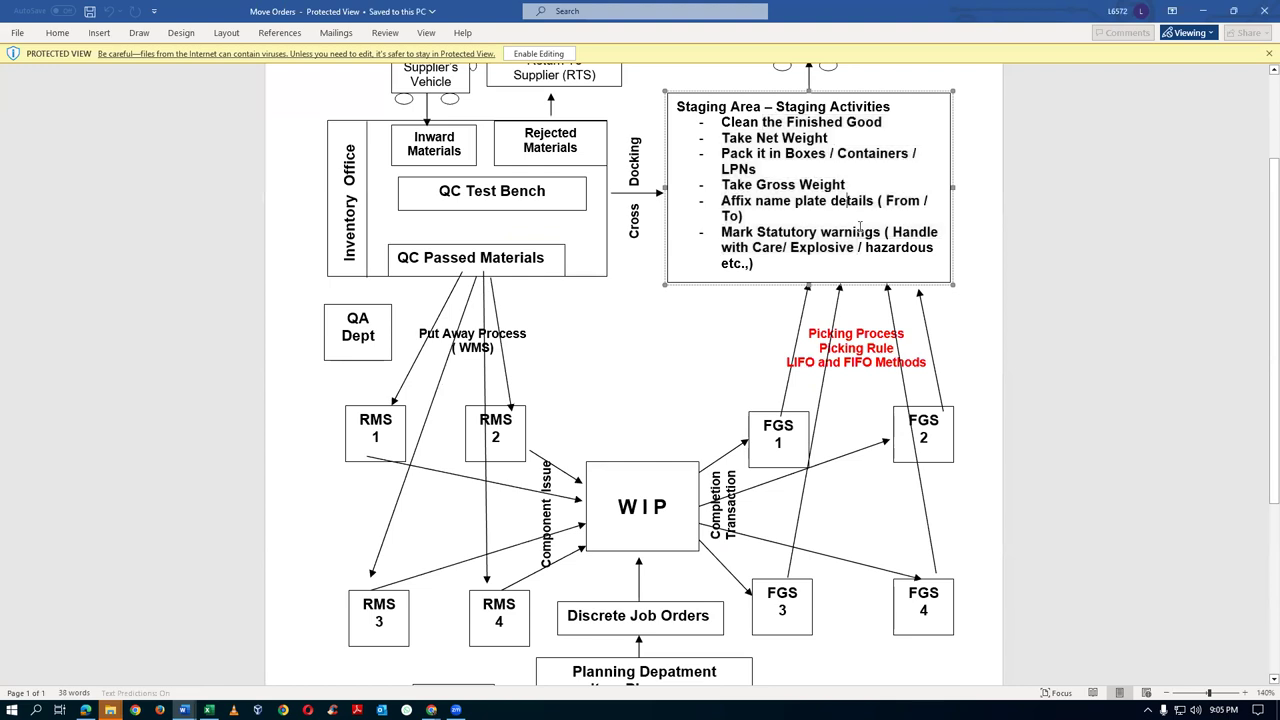
scroll(860, 230, "up", 1)
left_click_drag(823, 194, 840, 343)
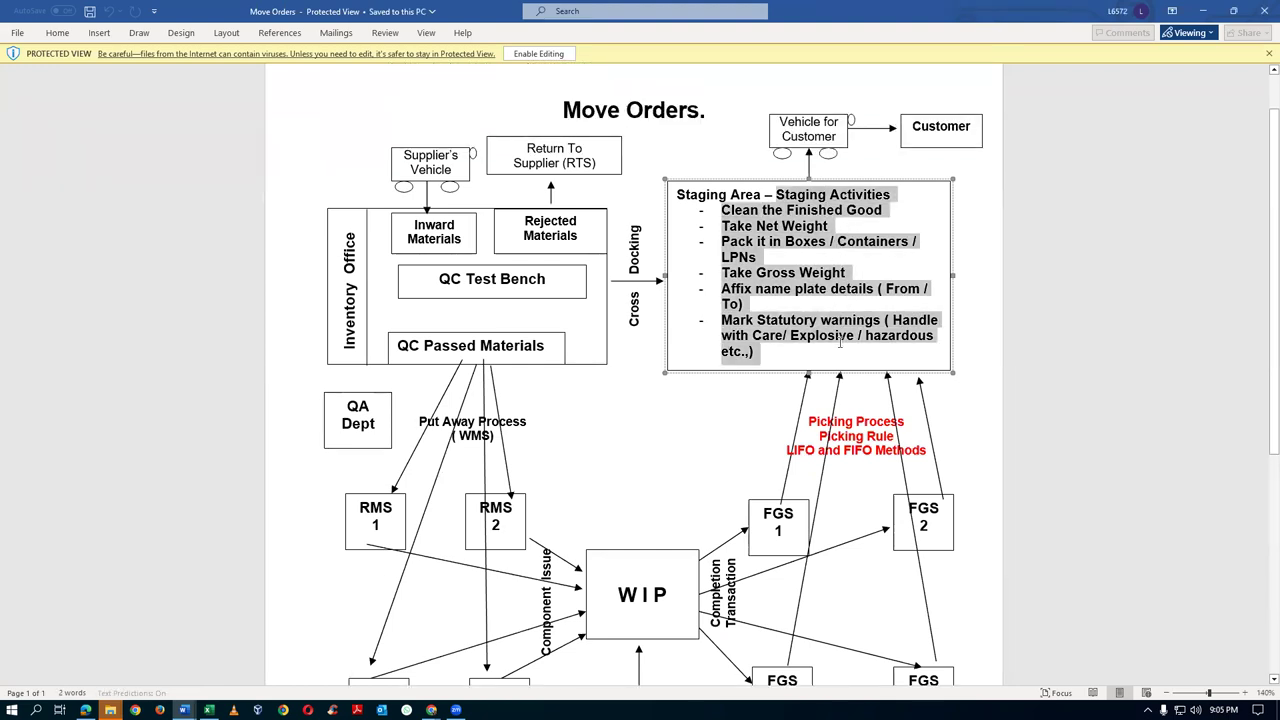
left_click(830, 358)
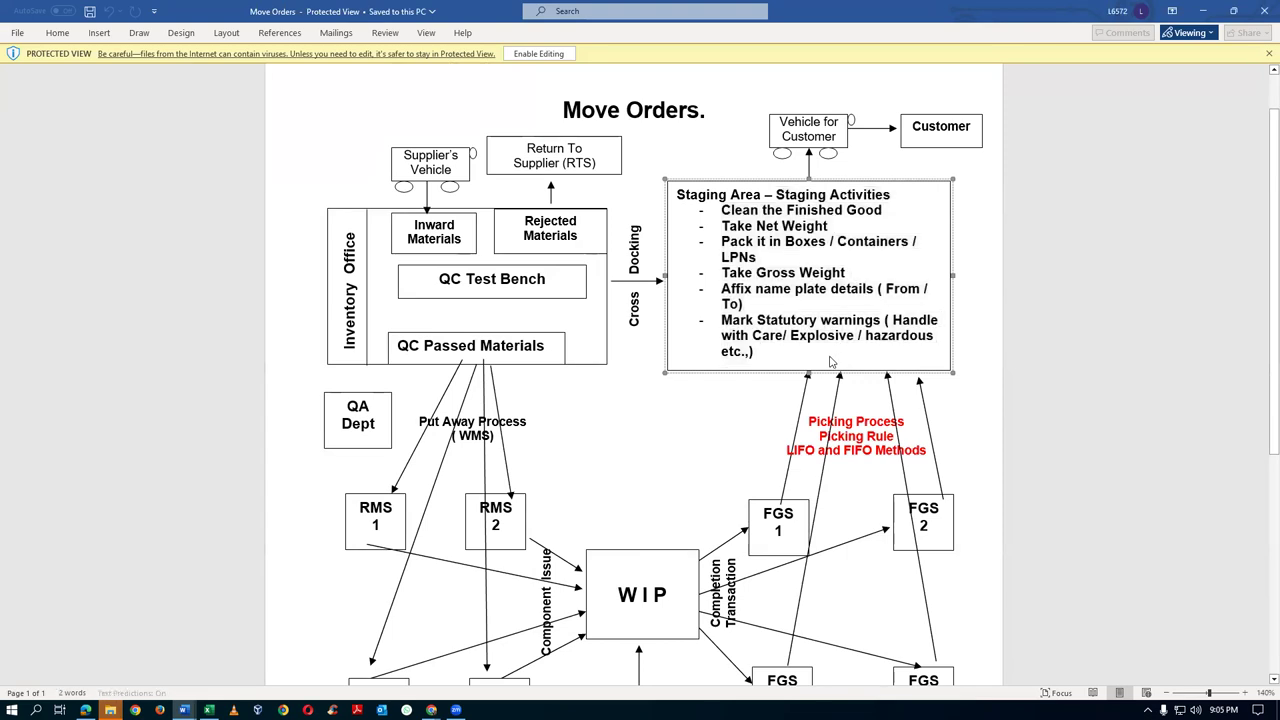
left_click_drag(777, 194, 762, 258)
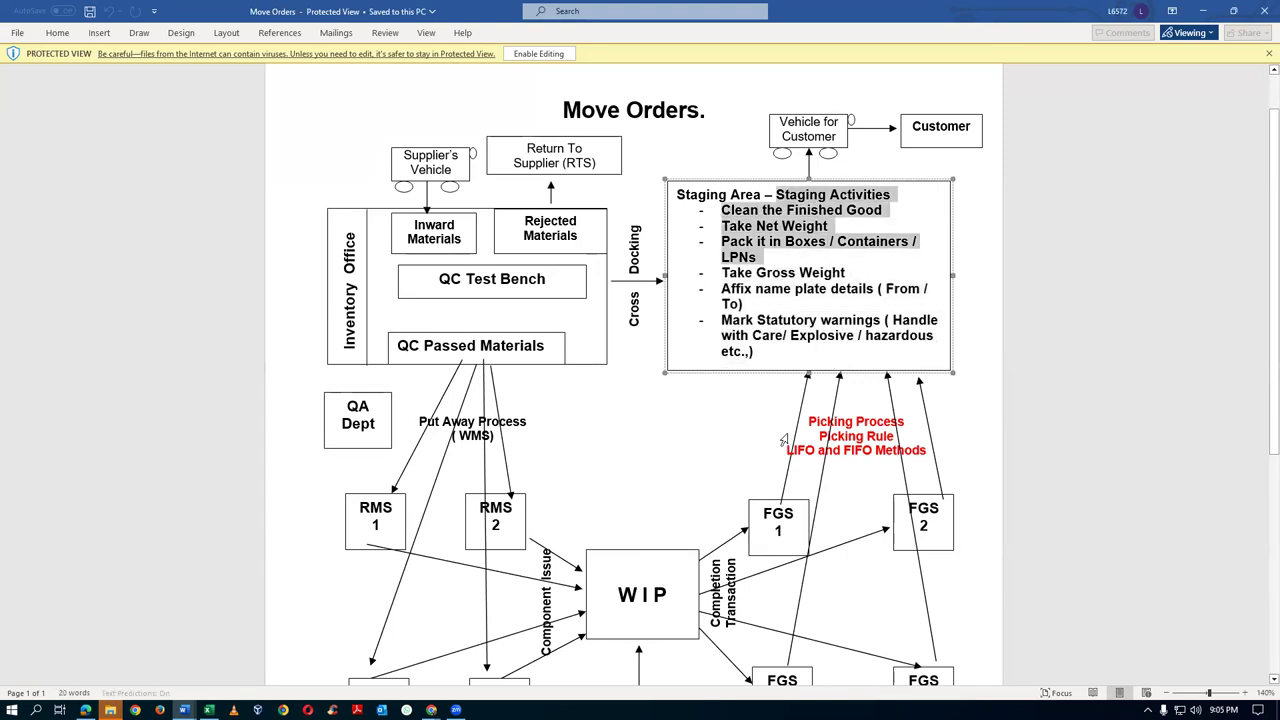
left_click(774, 518)
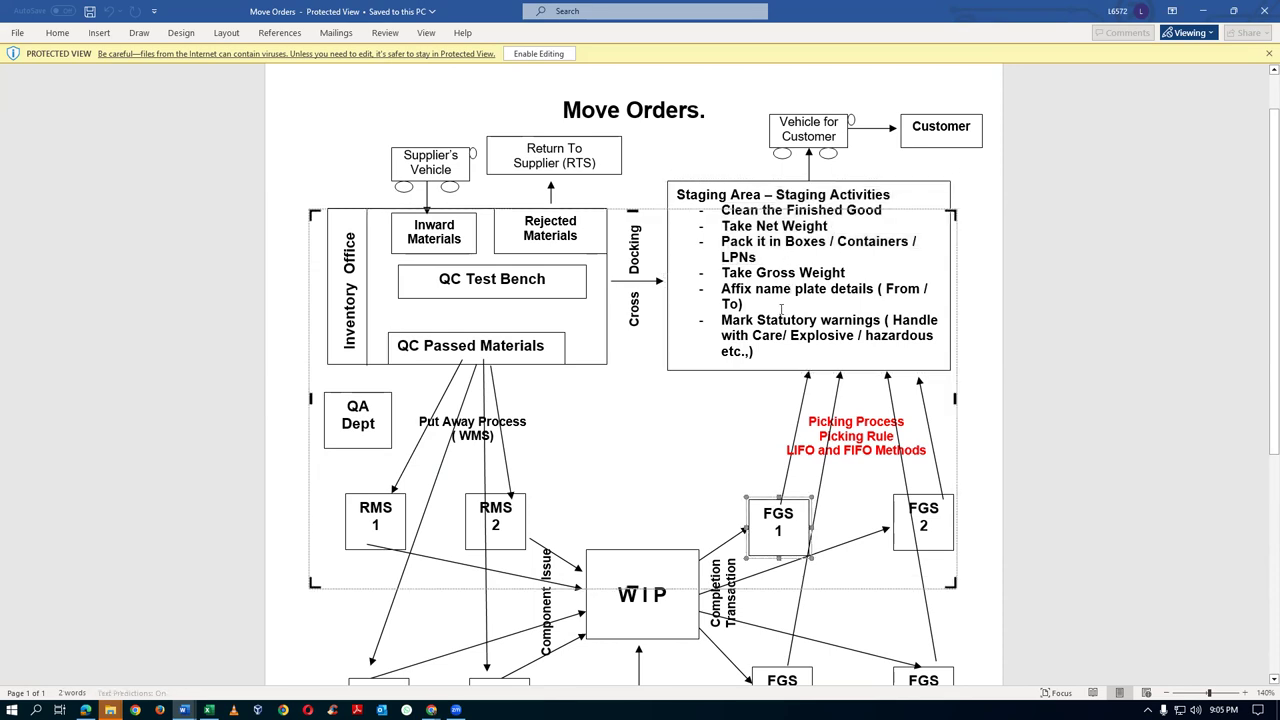
left_click(866, 196)
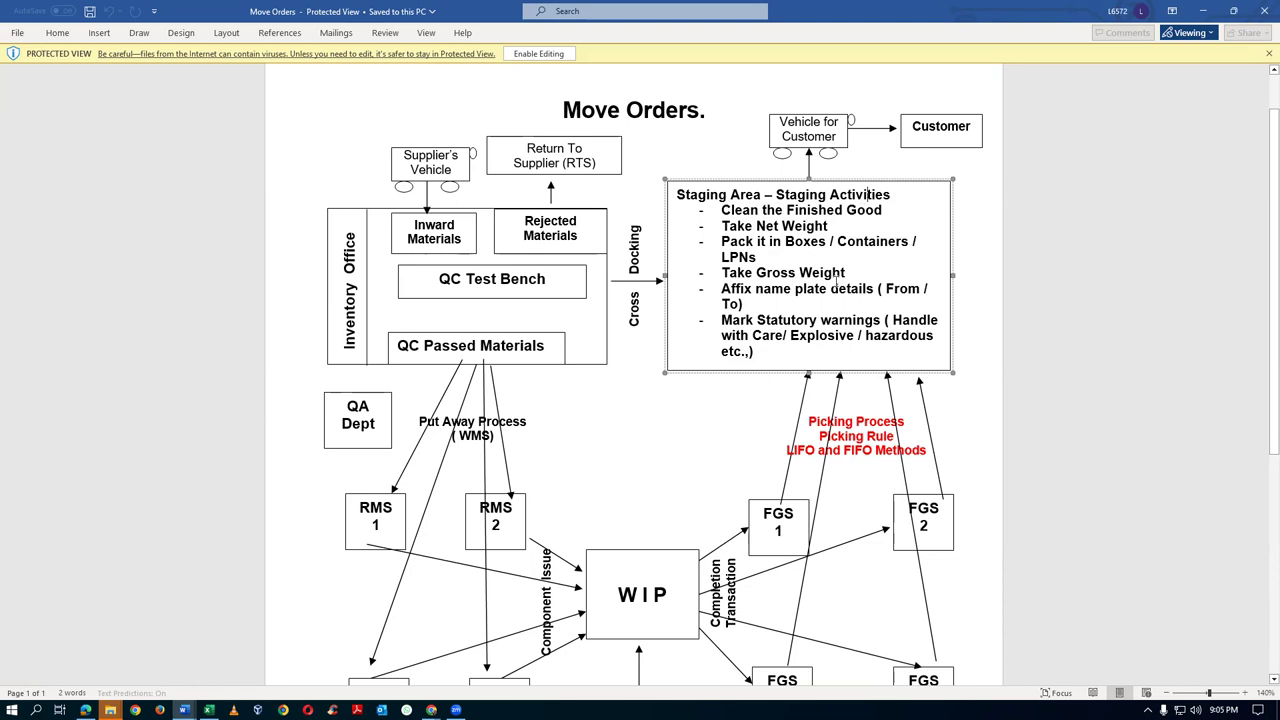
left_click(783, 515)
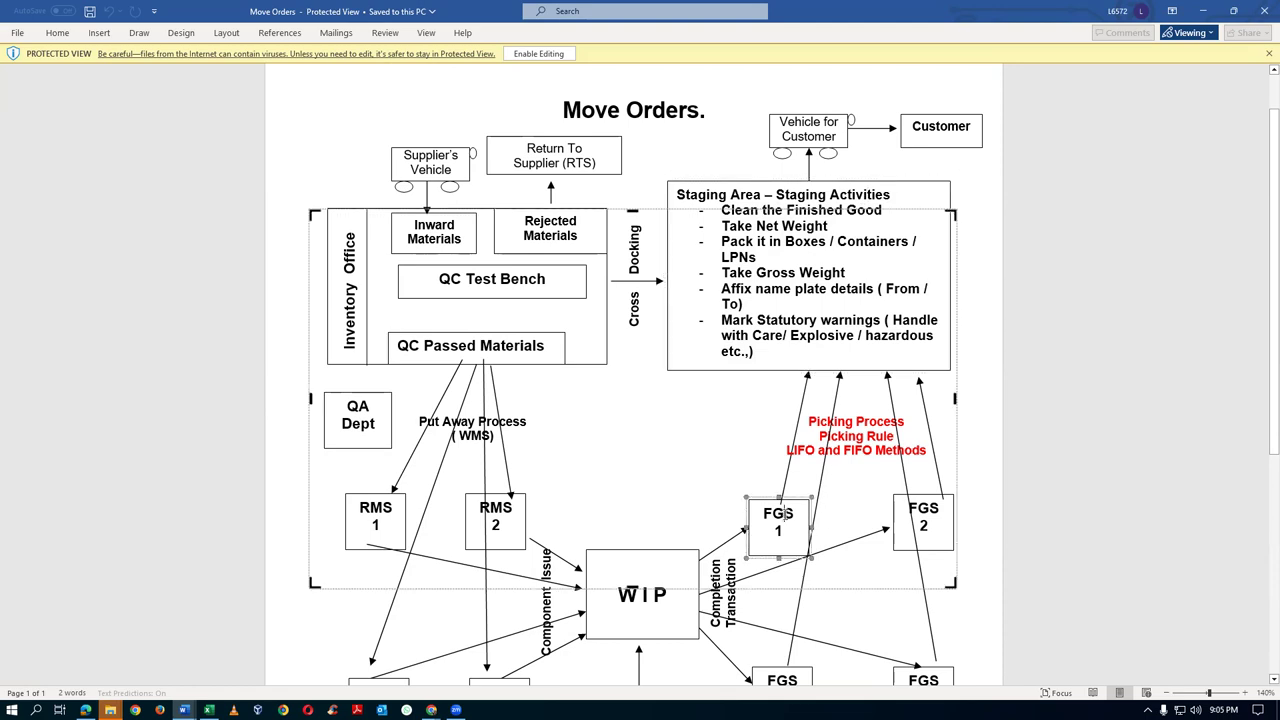
left_click(913, 190)
left_click(1063, 193)
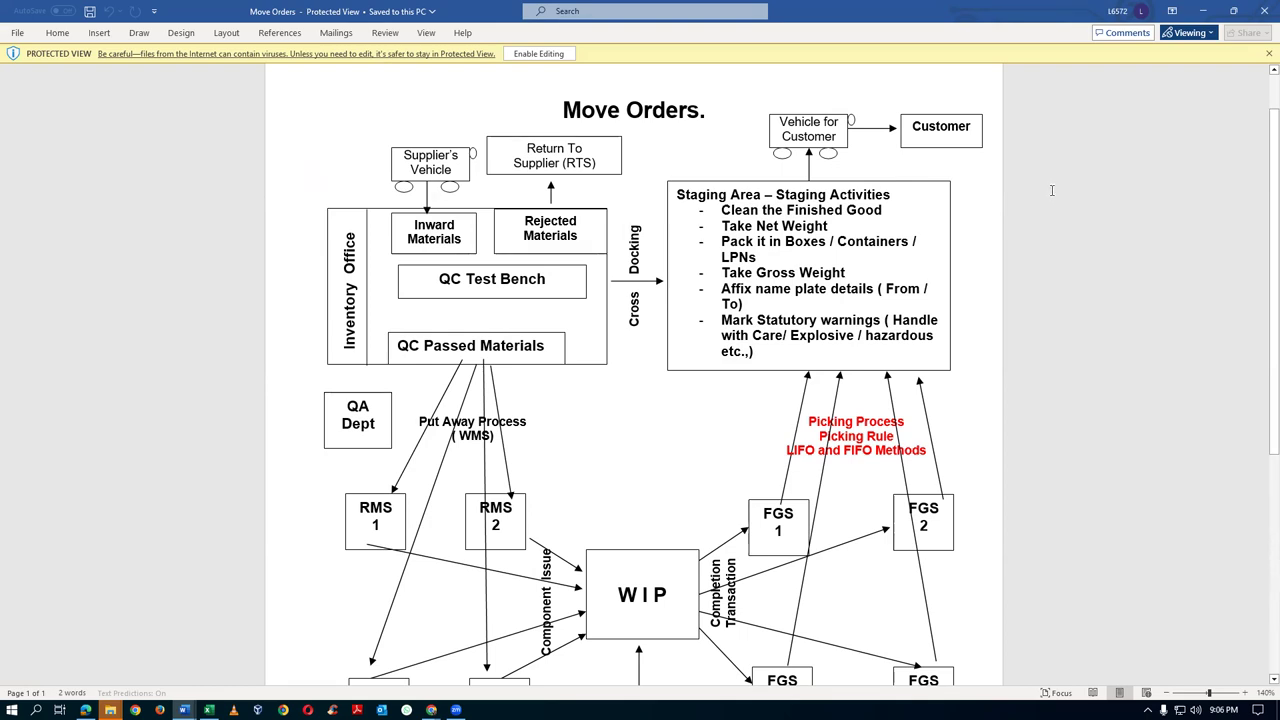
- Return to the Advanced_Shipping document and read the closing note on unspecified quantities and the manual cycle count
key("alt+Tab")
scroll(1048, 189, "down", 5)
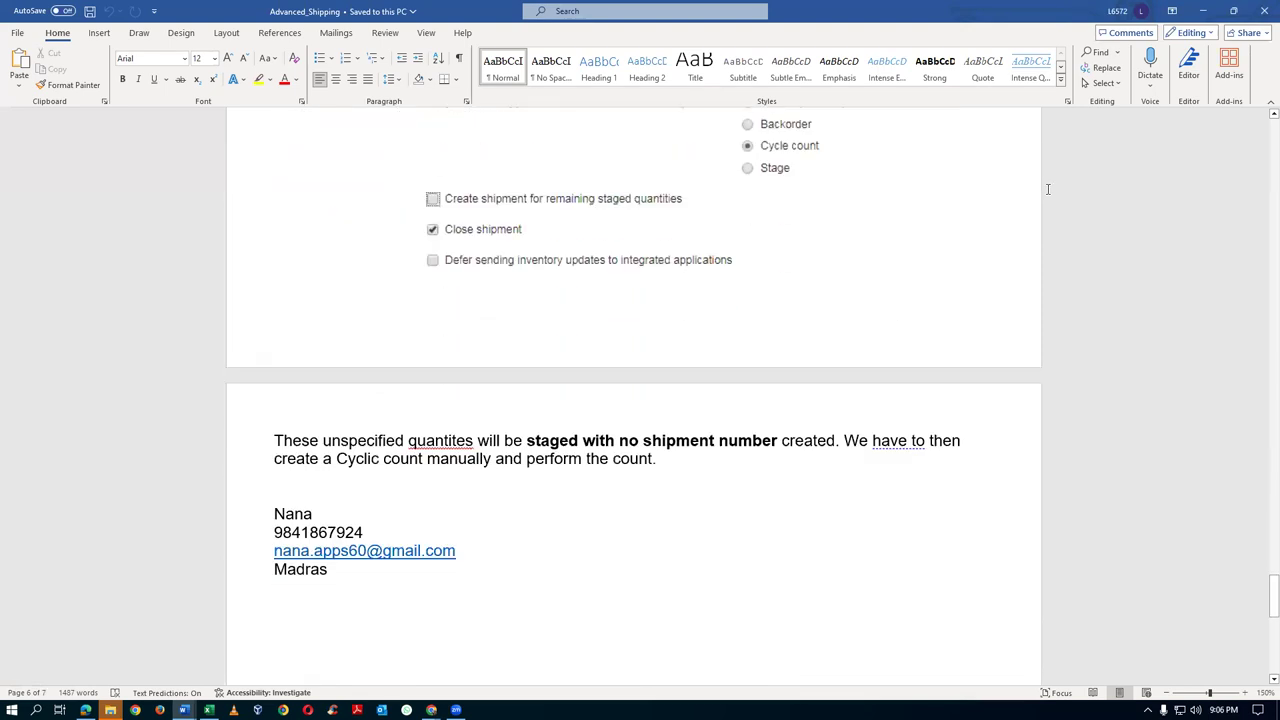
scroll(1048, 189, "down", 2)
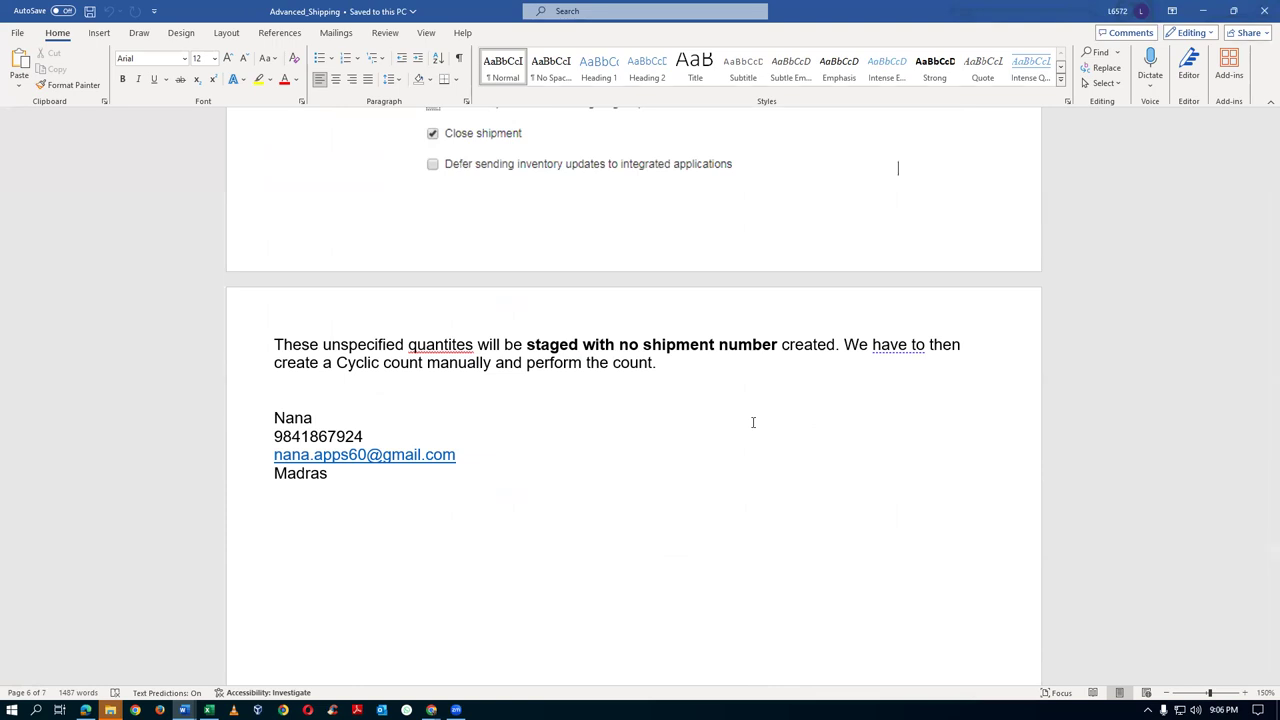
- Switch back to Order Management in the browser and recheck the transactional value of fulfillment line 1-3
key("alt+Tab")
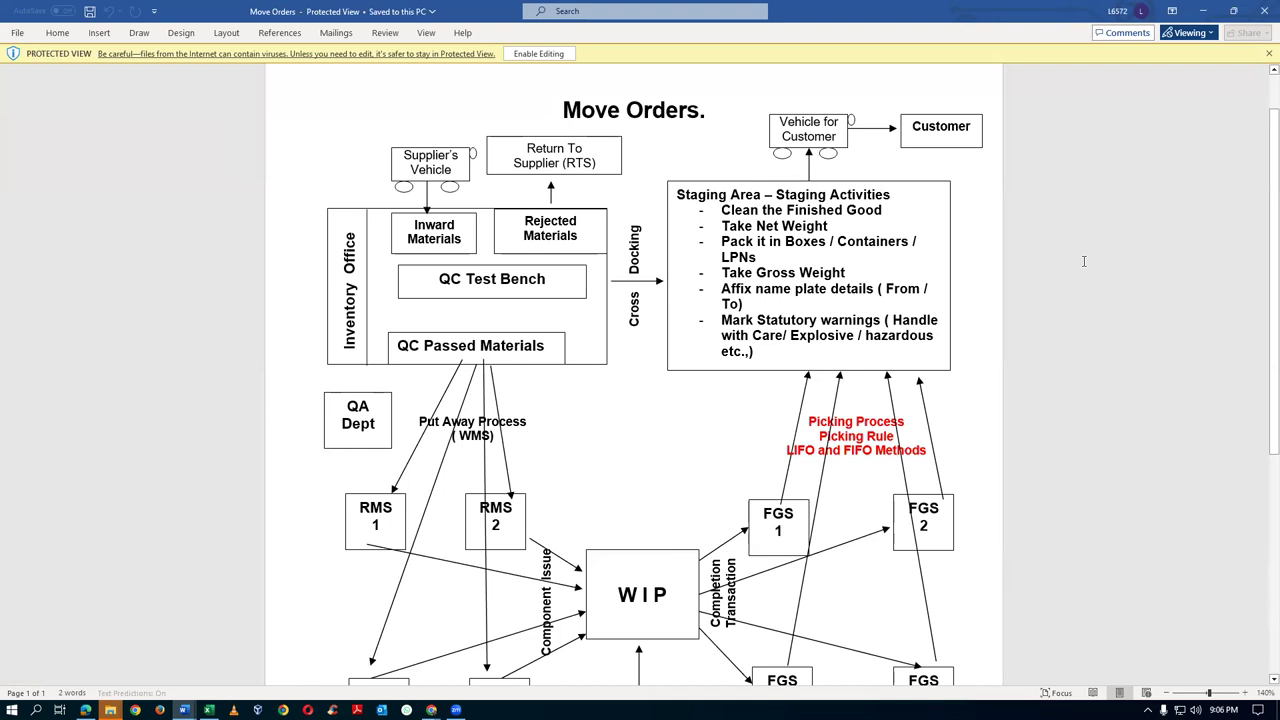
key("alt+Tab")
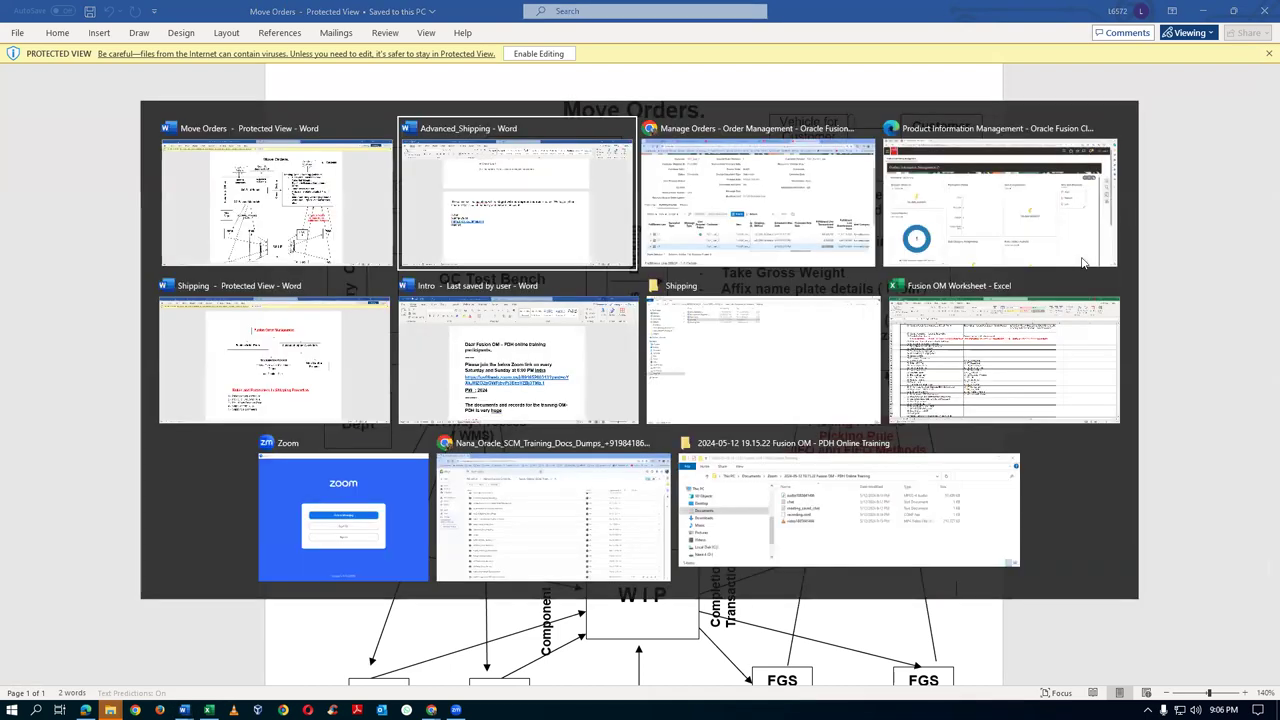
key("alt+Tab")
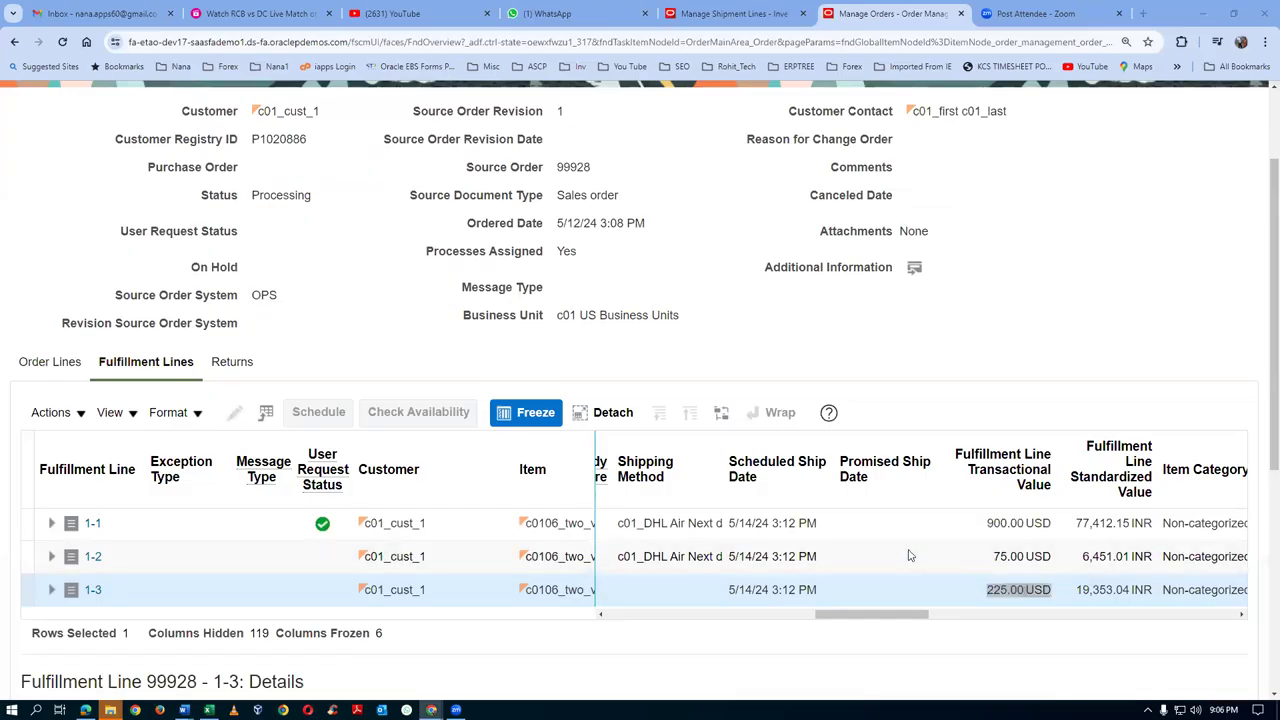
left_click_drag(879, 617, 875, 653)
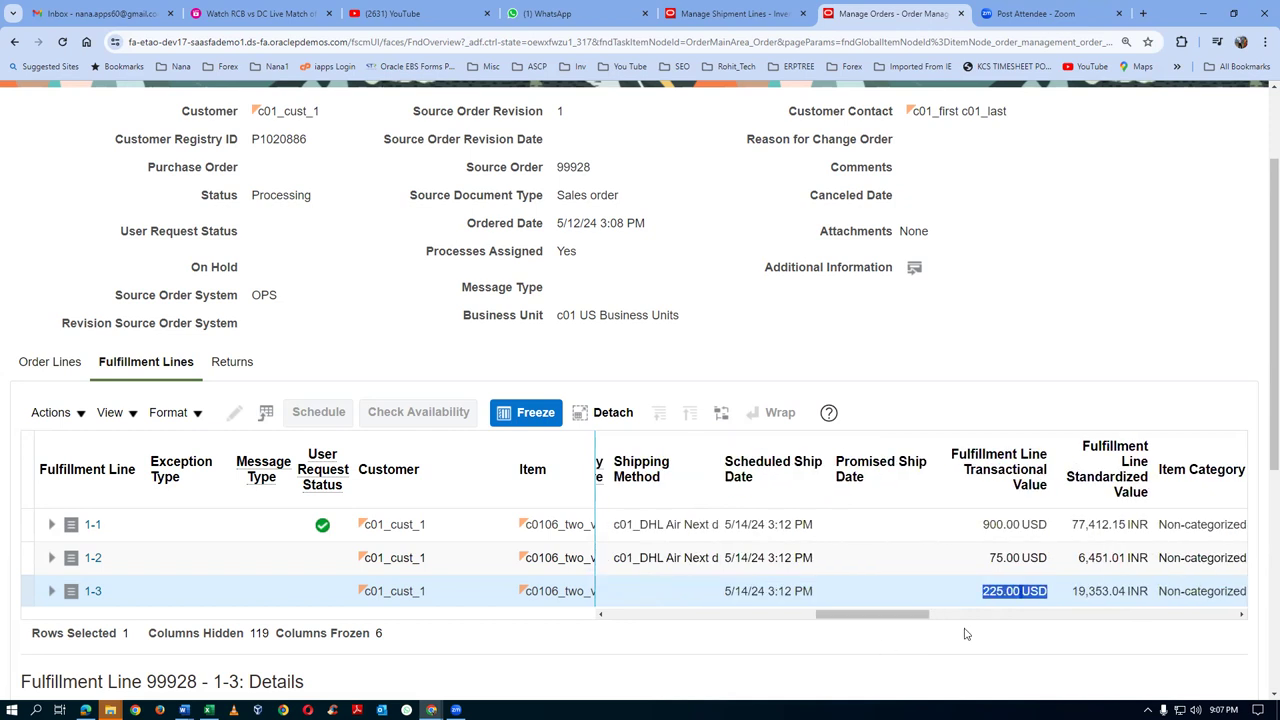
left_click(990, 595)
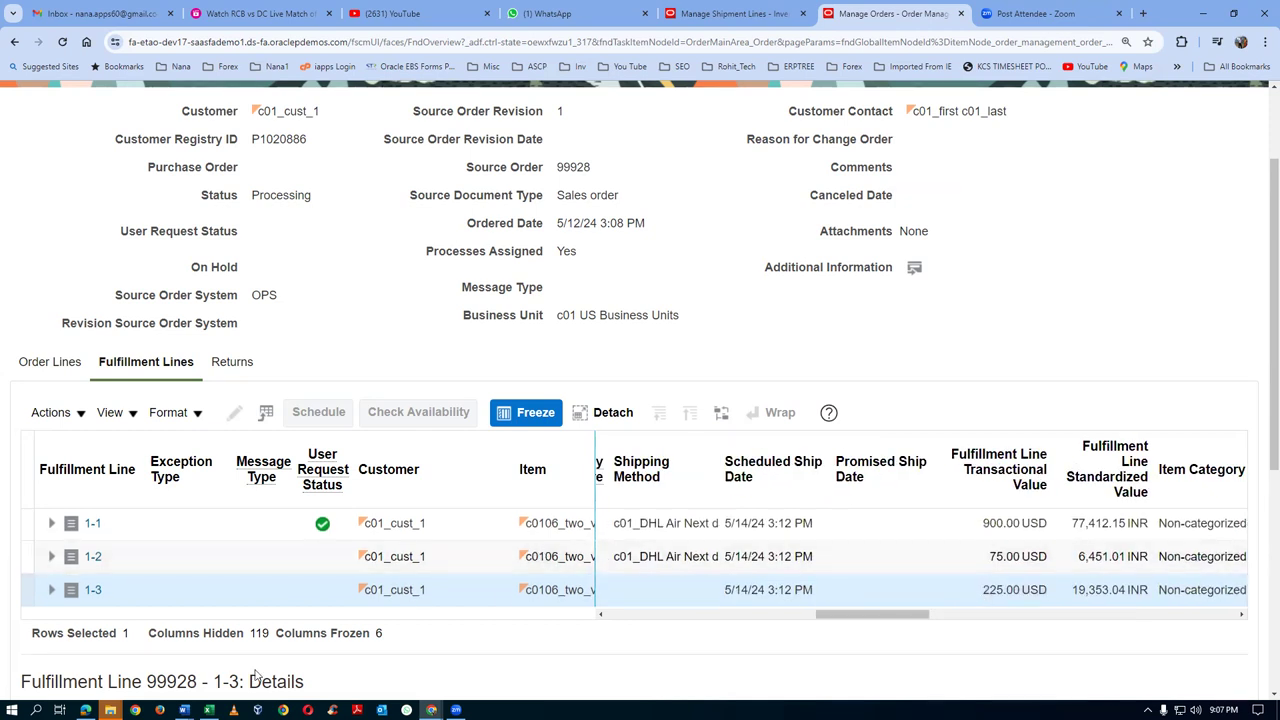
left_click(53, 594)
left_click_drag(987, 590, 1010, 590)
- Open Oracle Fusion in an additional browser tab and go to the INV Overview favorite
right_click(926, 8)
left_click(962, 121)
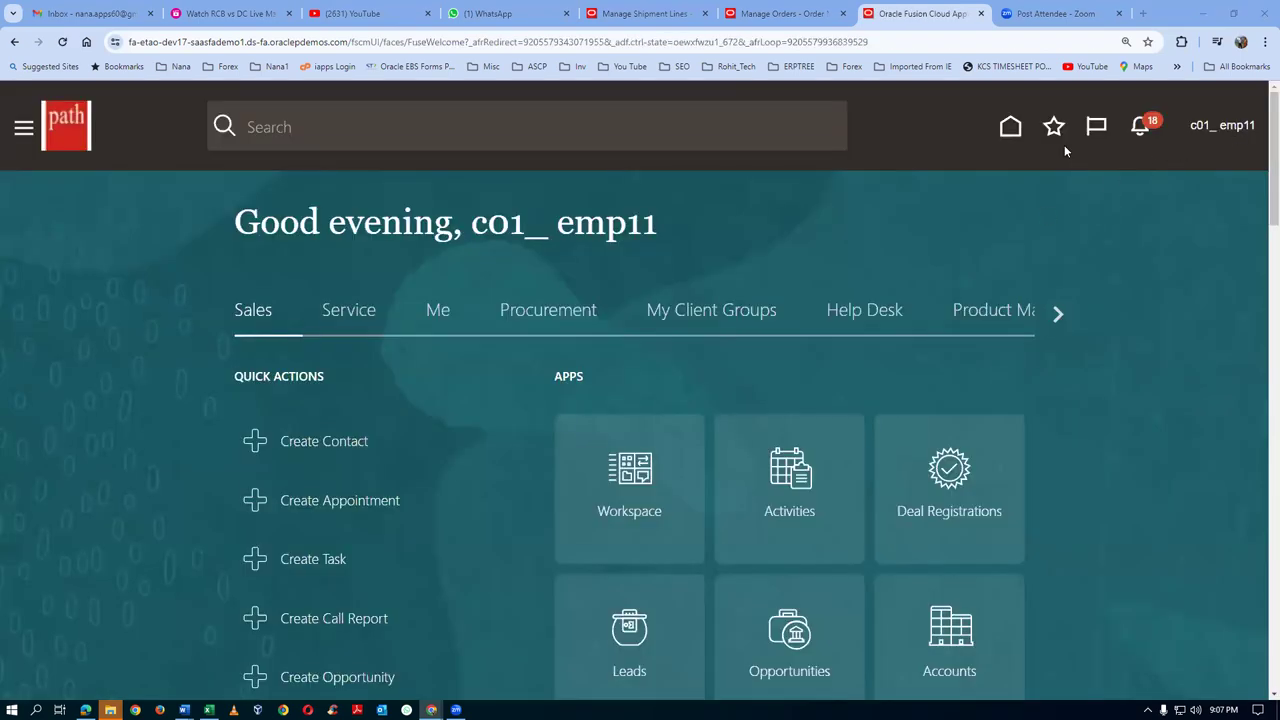
left_click(1054, 127)
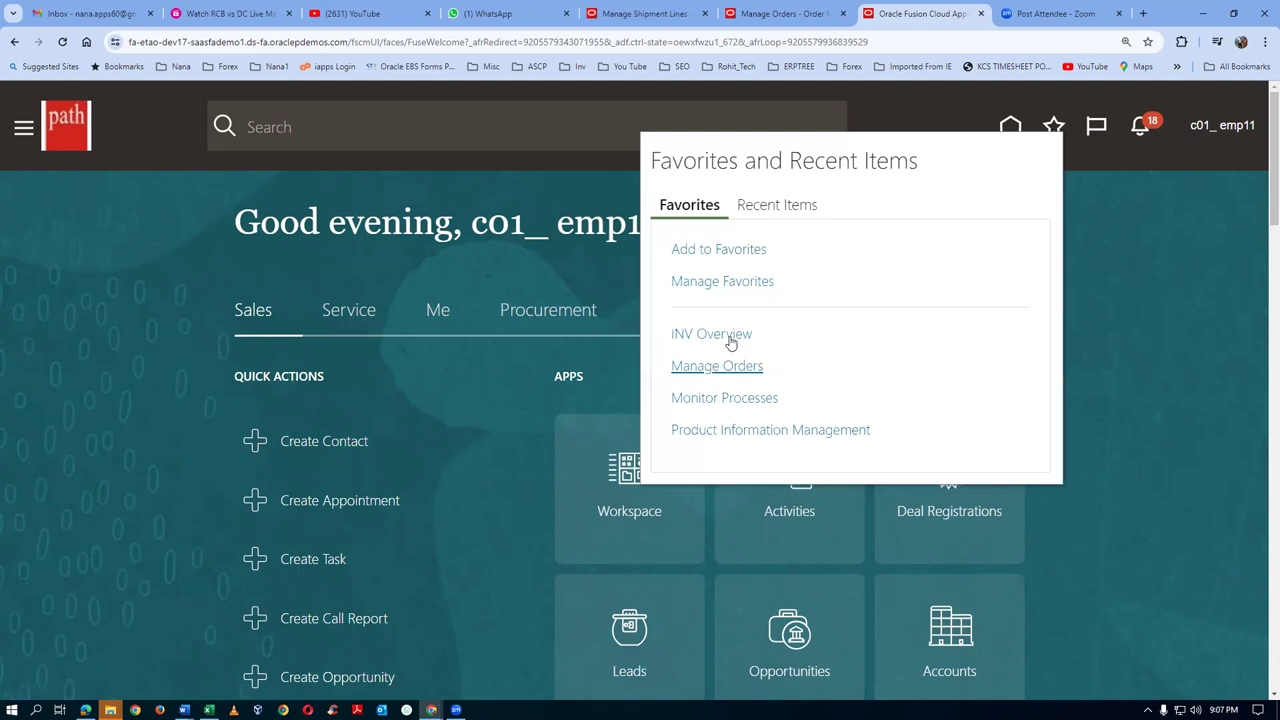
left_click(730, 338)
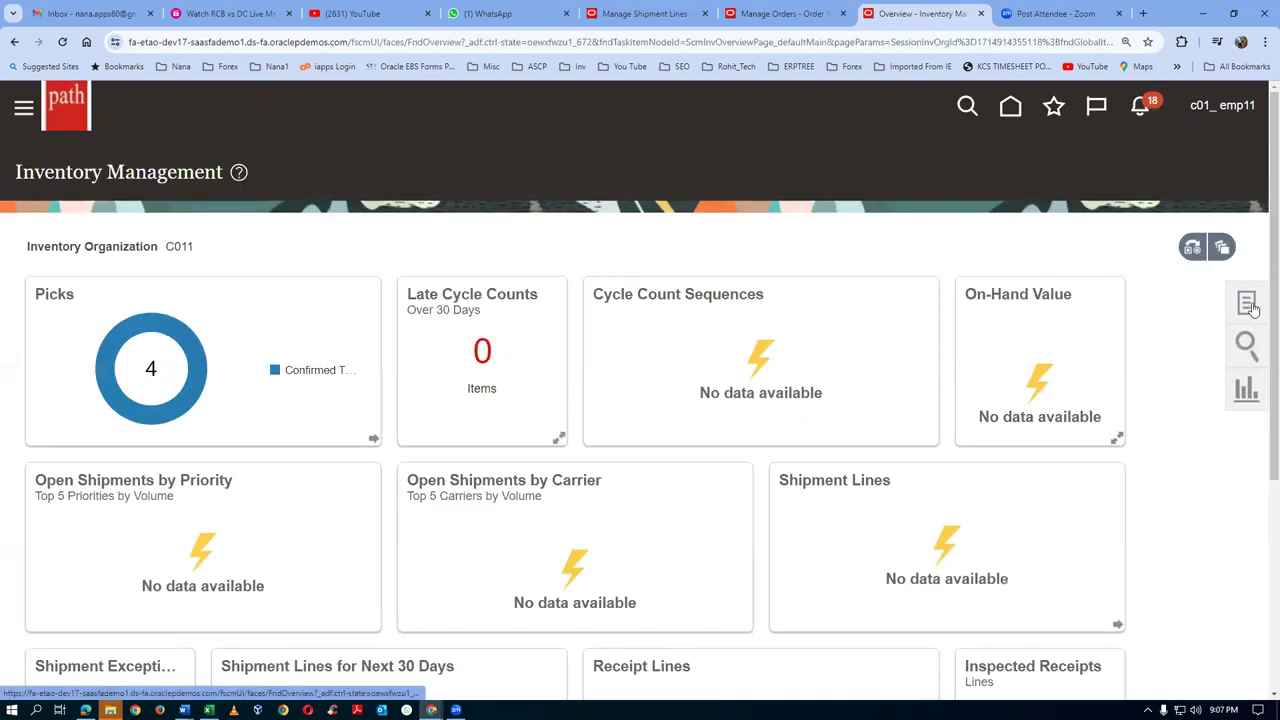
- Show the Inventory tasks for organization C011 and open Review Completed Transactions
left_click(1252, 310)
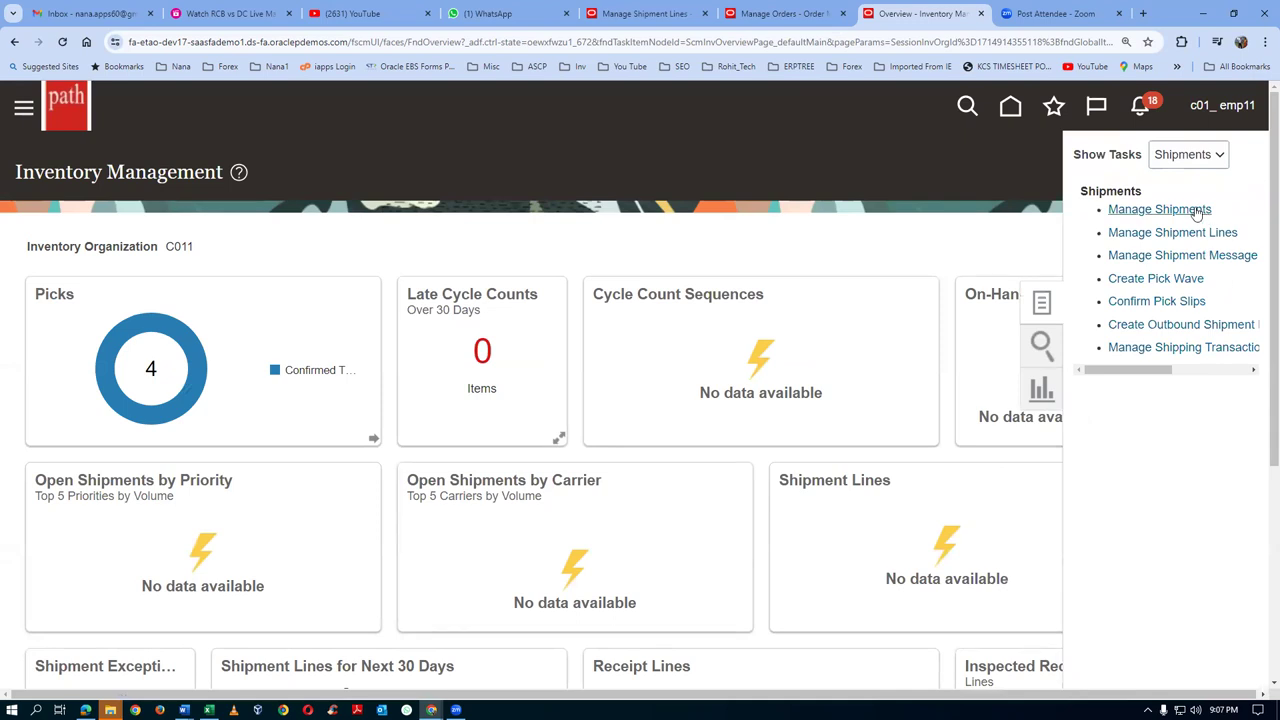
left_click(1180, 162)
left_click(1185, 204)
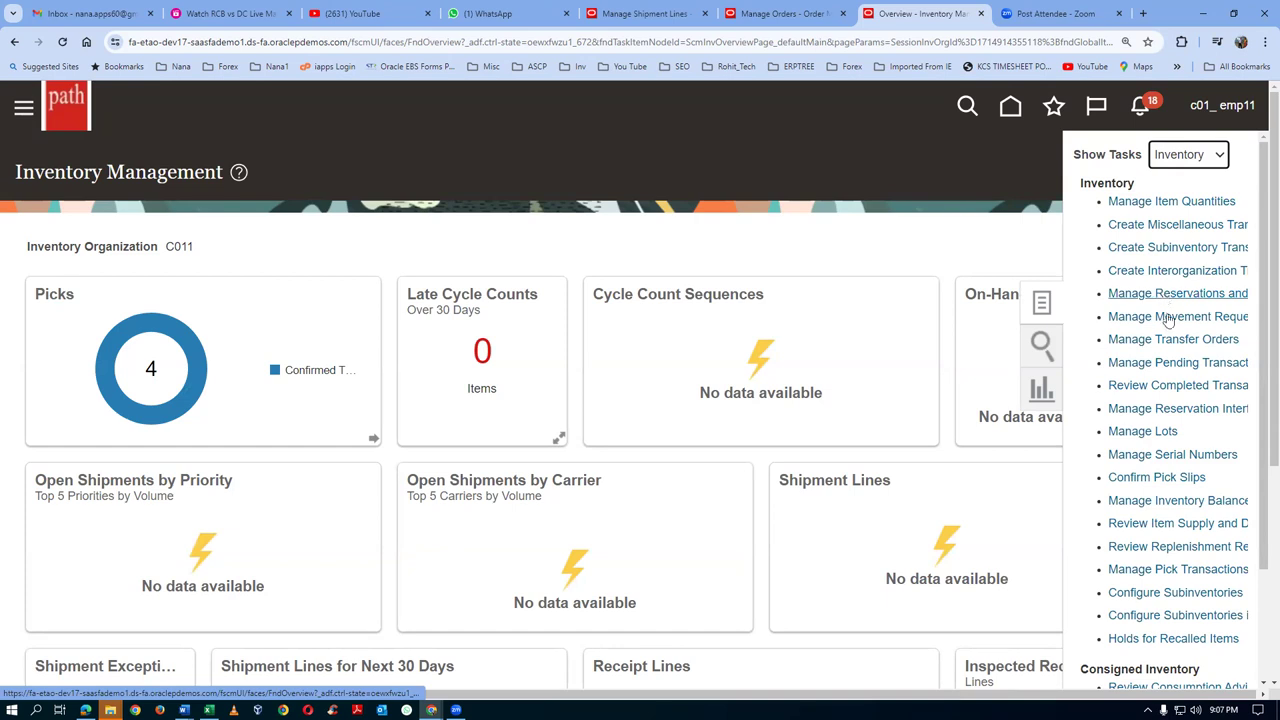
left_click(1156, 389)
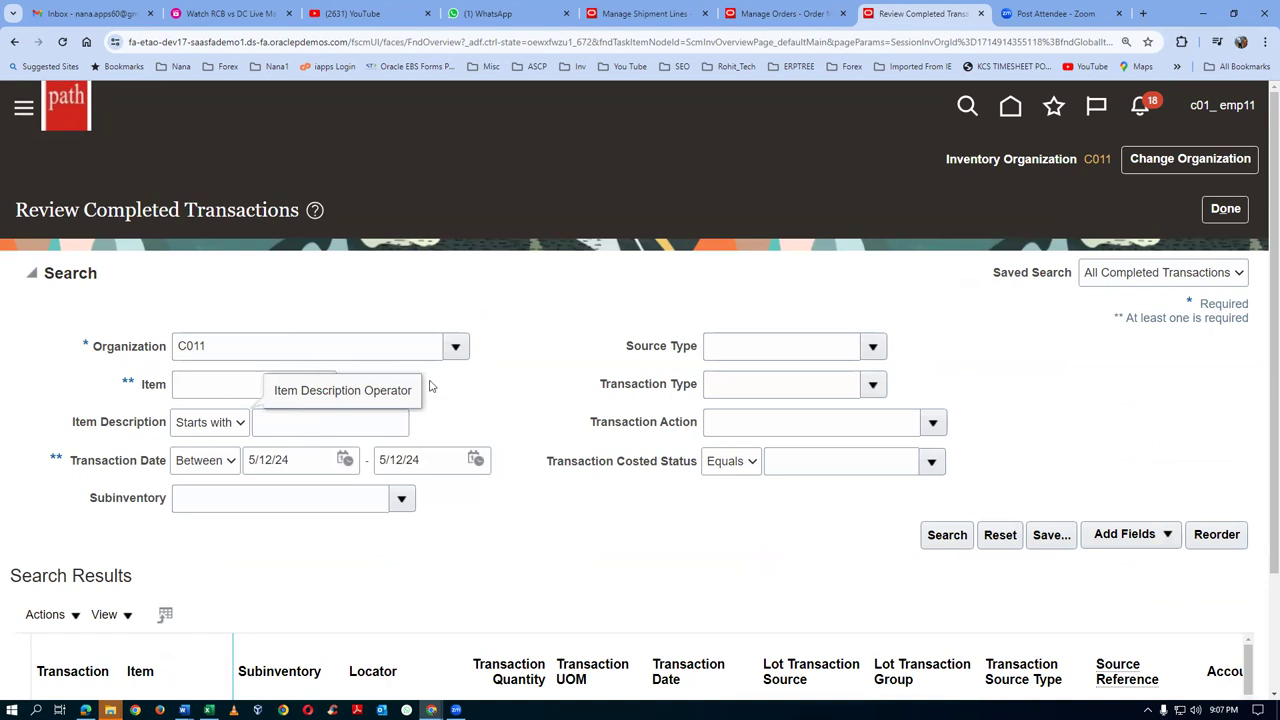
- Search the completed transactions in organization C011 for item c0106_two_variants
left_click(226, 390)
type("c0106")
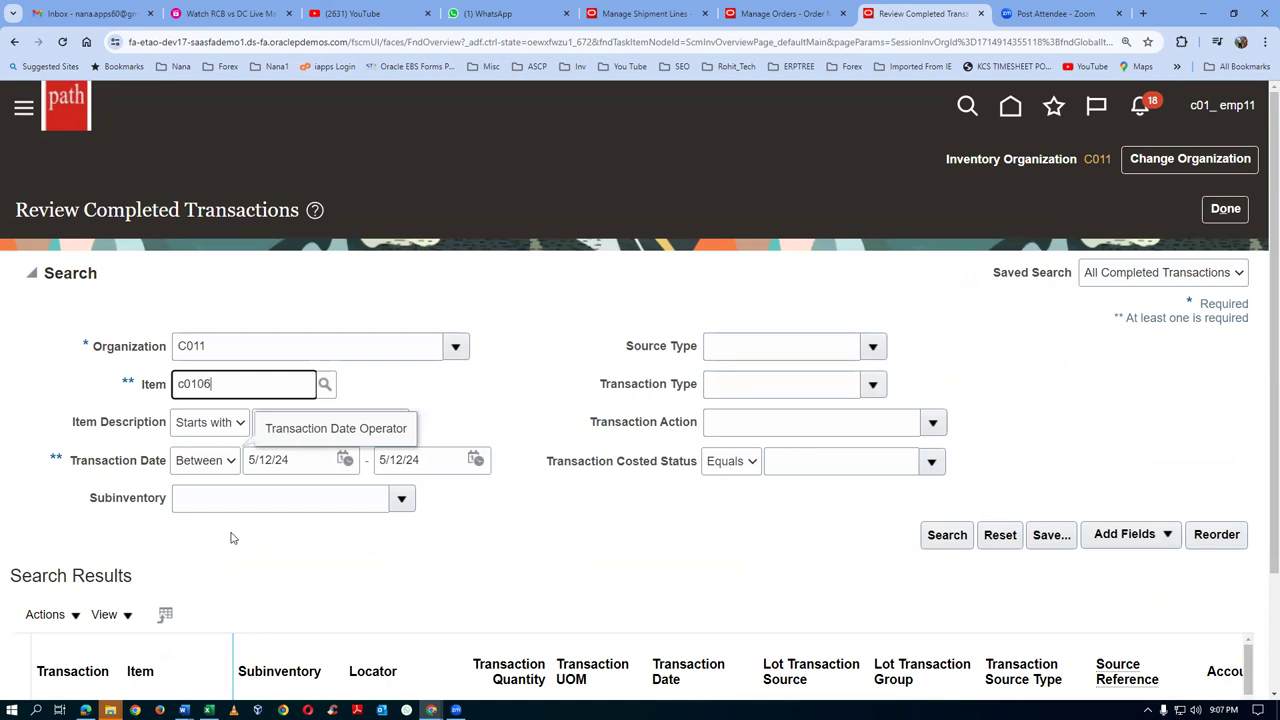
key("Tab")
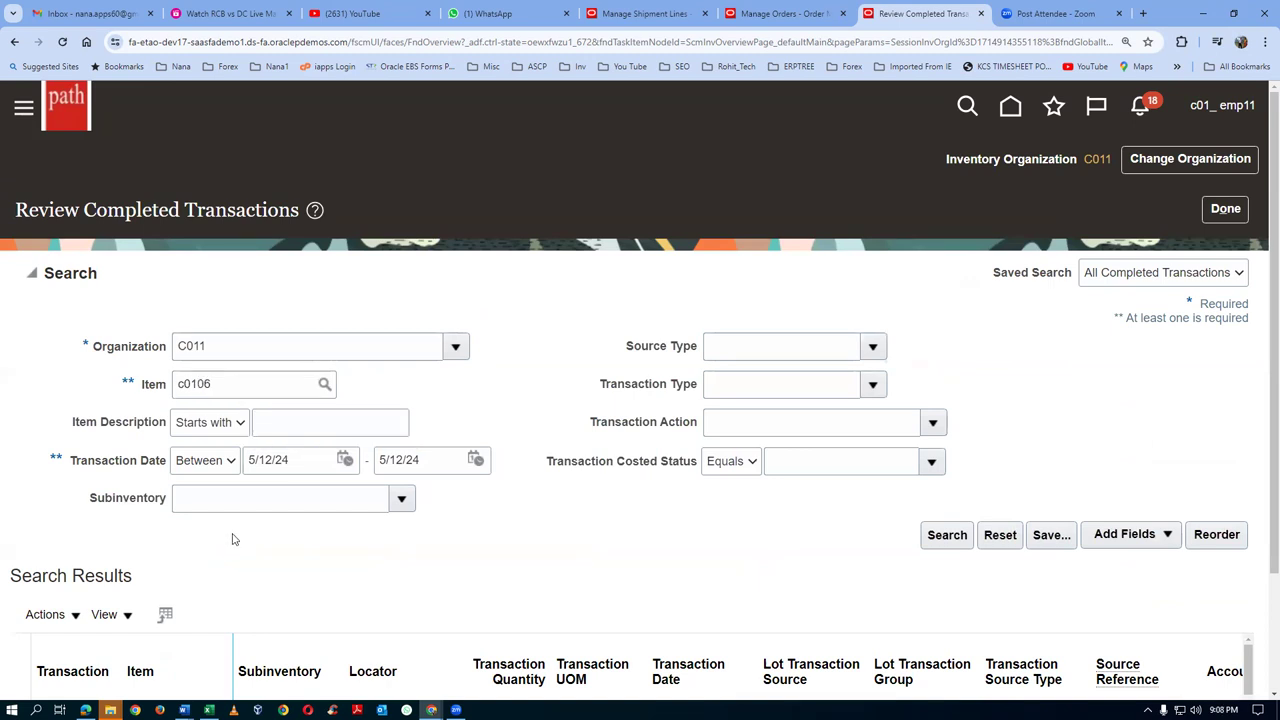
left_click(546, 527)
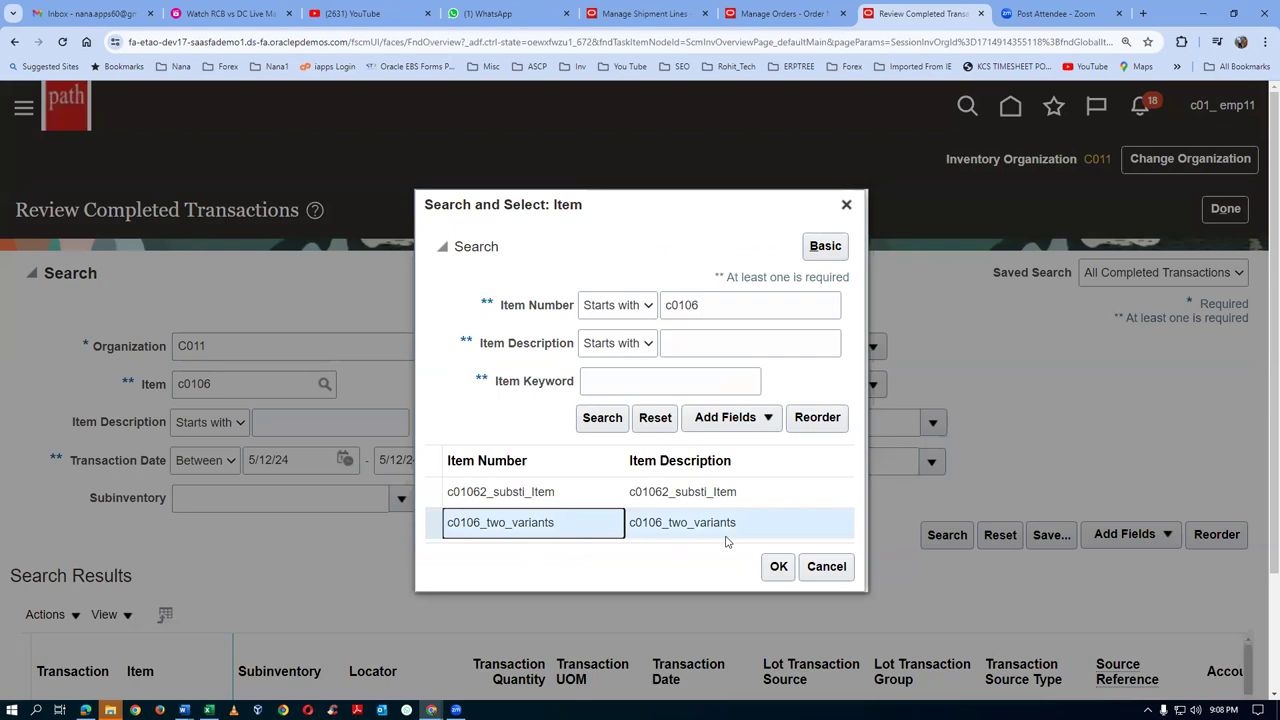
left_click(778, 566)
left_click(947, 534)
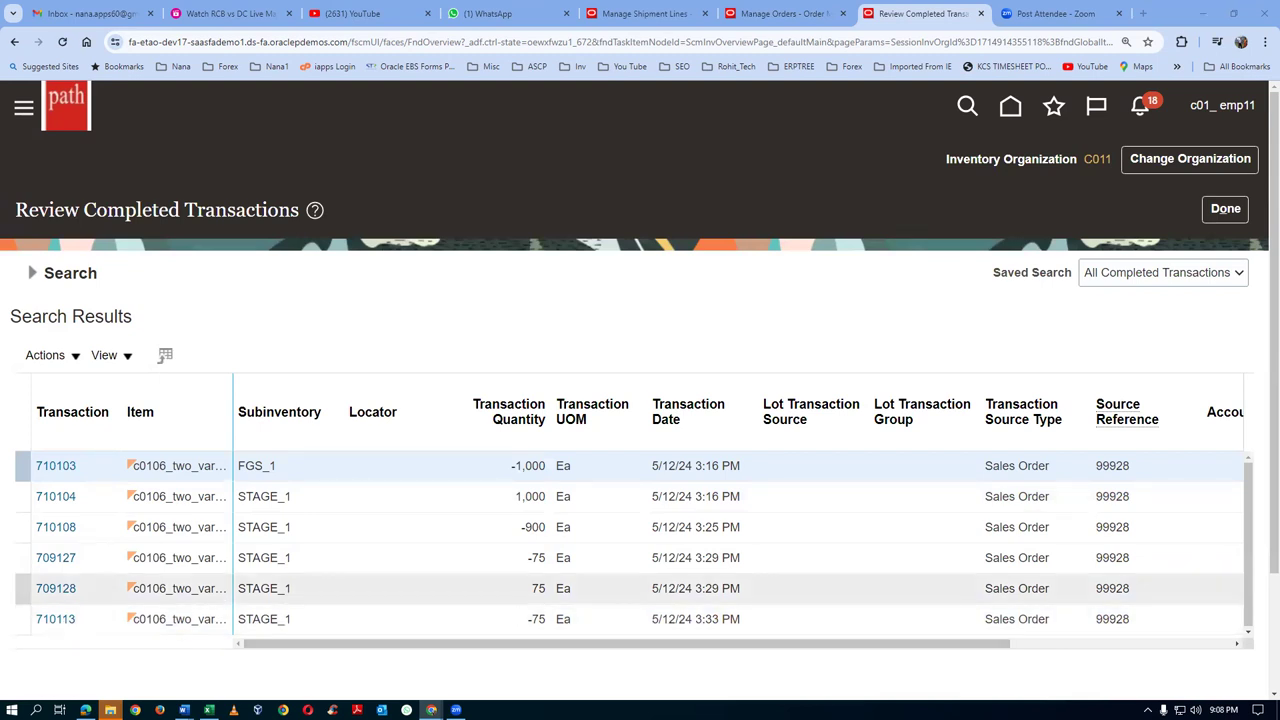
- Open the -75 Ea STAGE_1 transaction from 3:29 PM, examine its location, transaction and transfer details, and return to the results
left_click(56, 559)
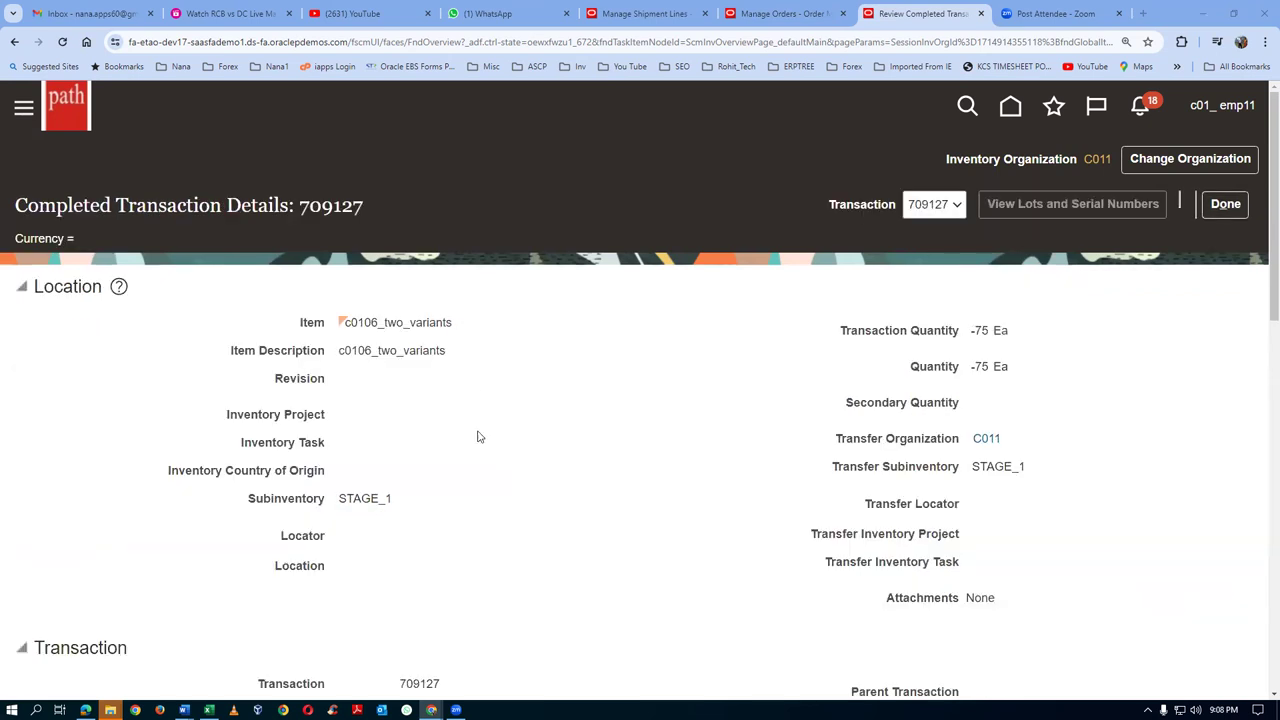
scroll(492, 488, "down", 1)
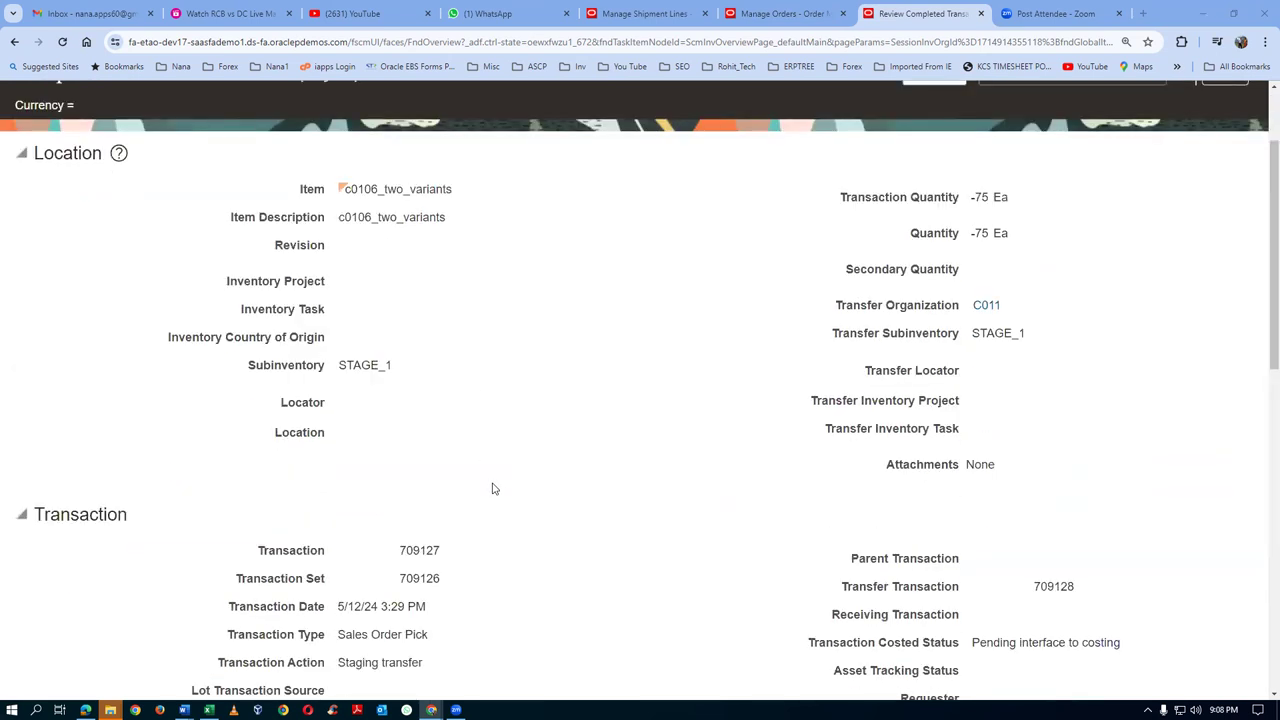
scroll(492, 488, "down", 1)
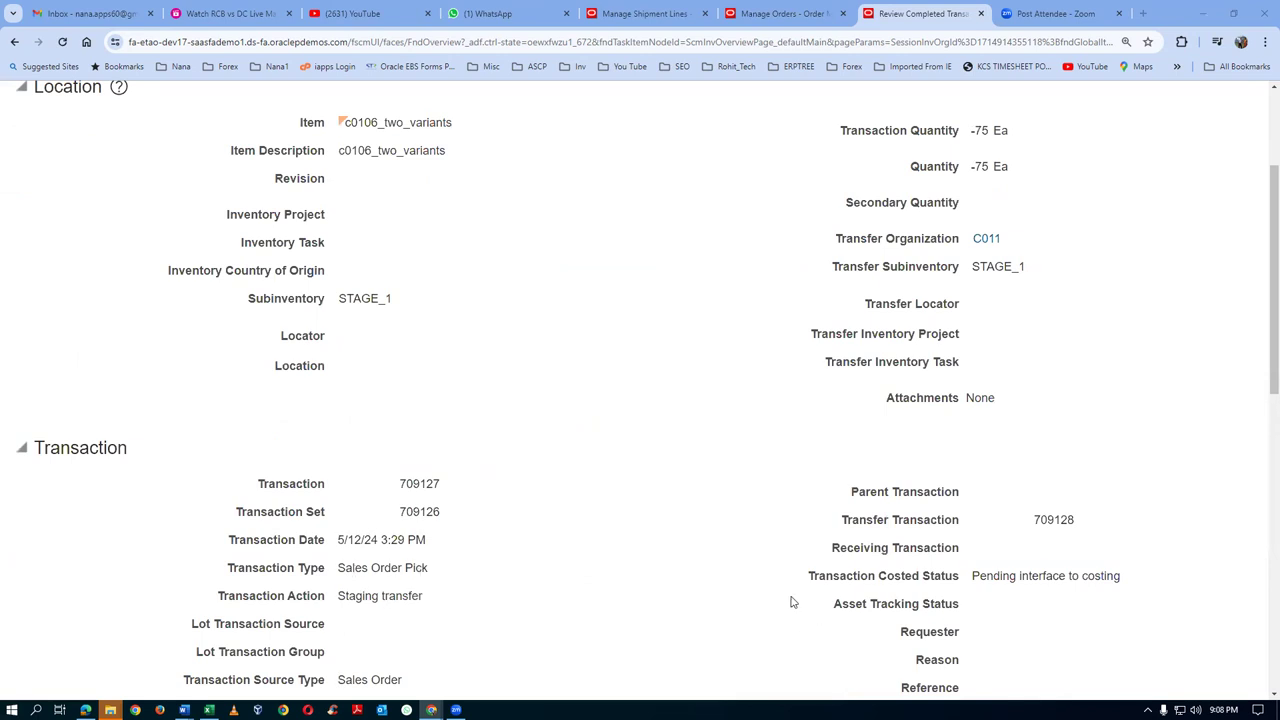
scroll(710, 613, "down", 1)
scroll(715, 615, "down", 1)
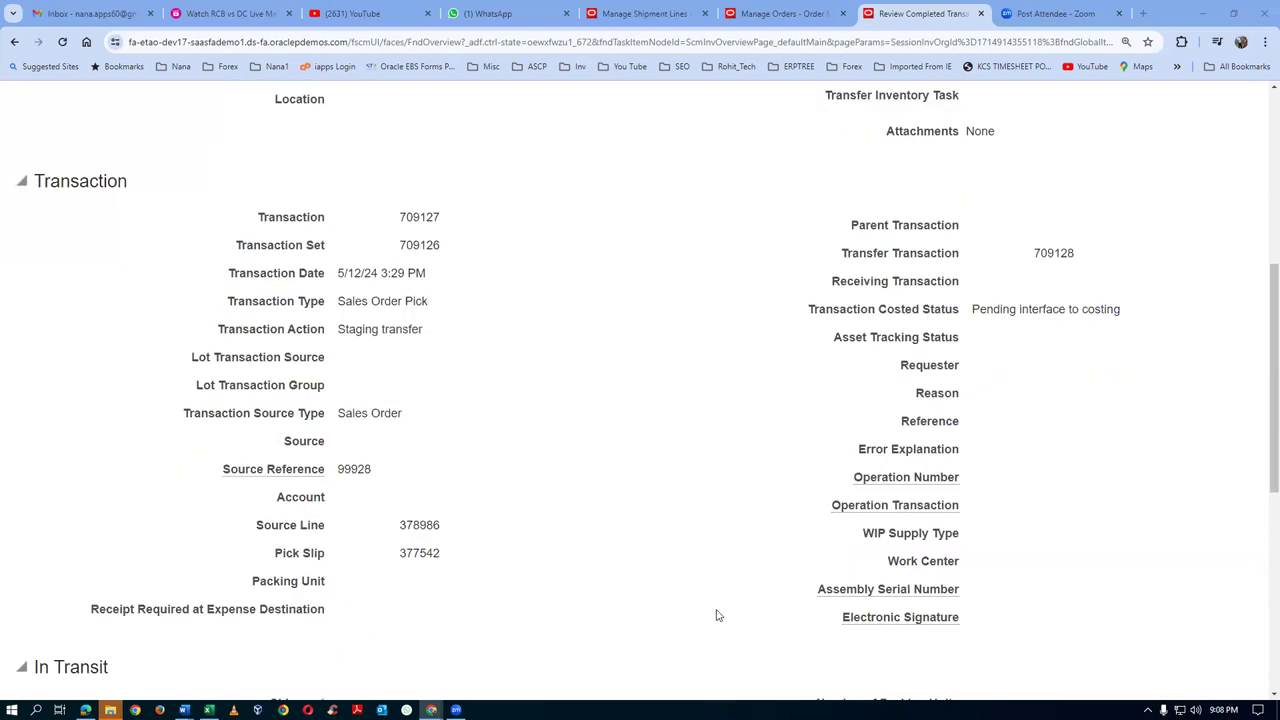
scroll(716, 615, "down", 2)
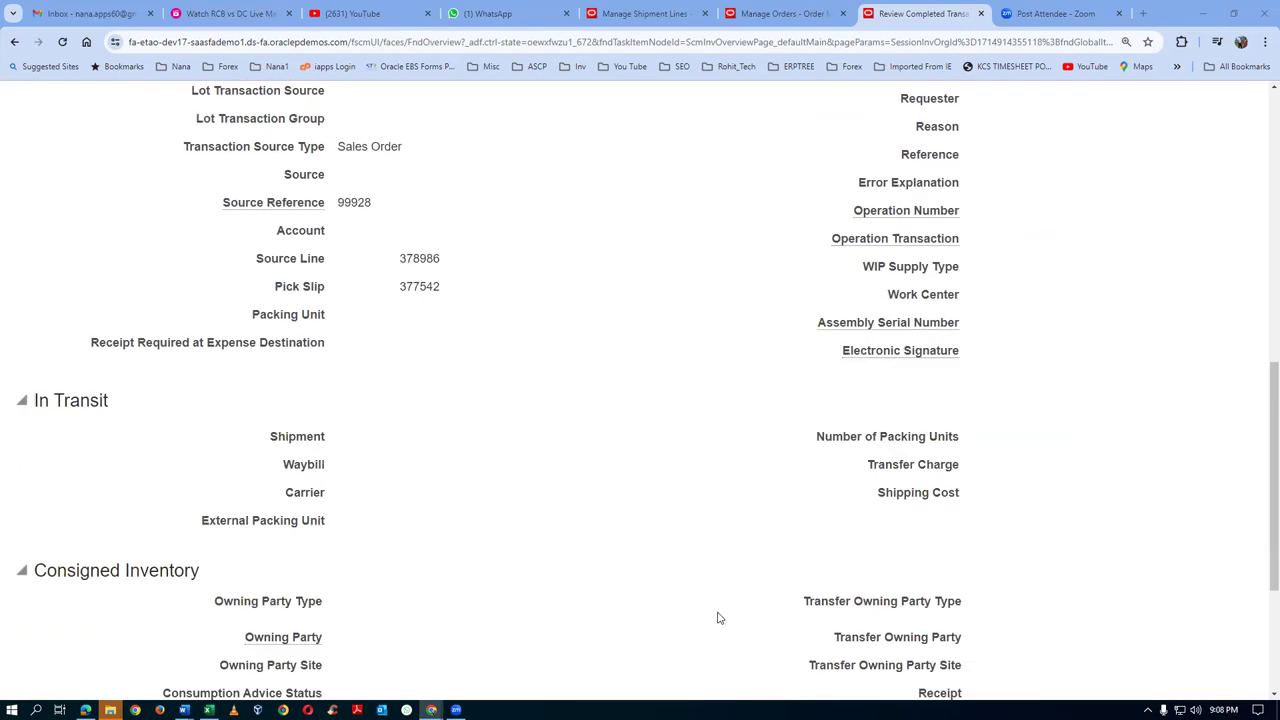
scroll(717, 618, "down", 2)
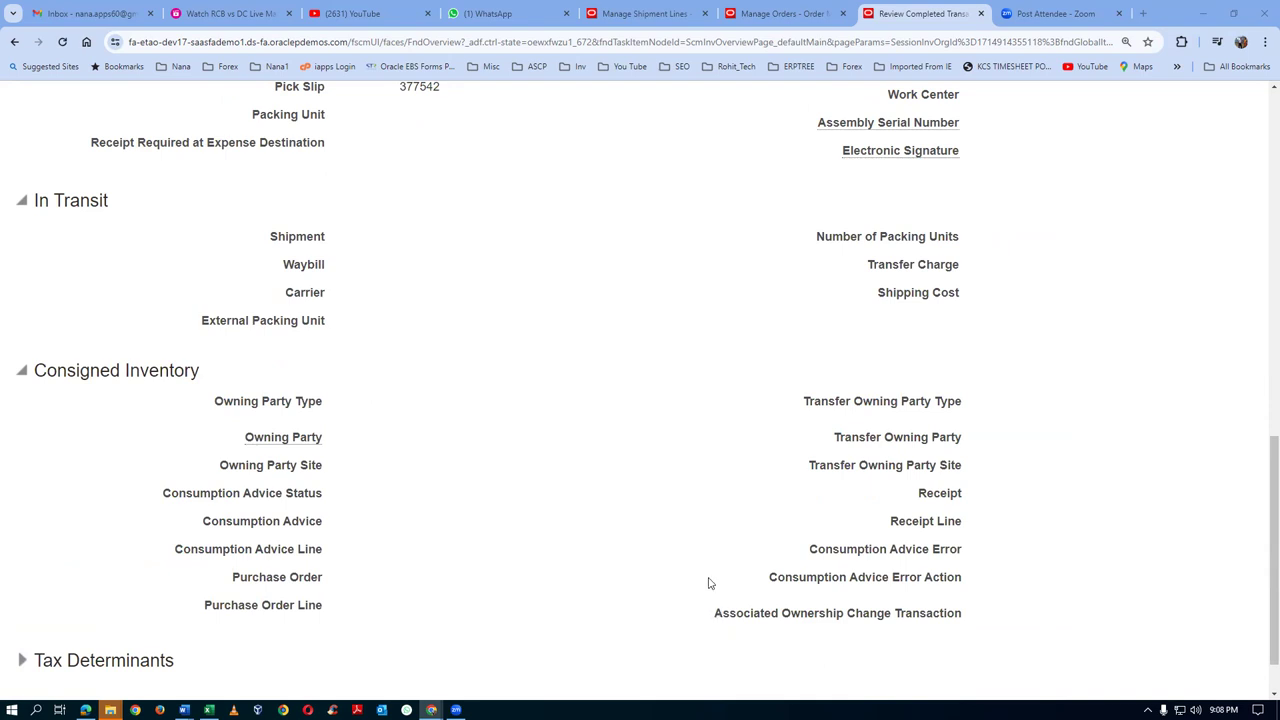
scroll(666, 270, "up", 5)
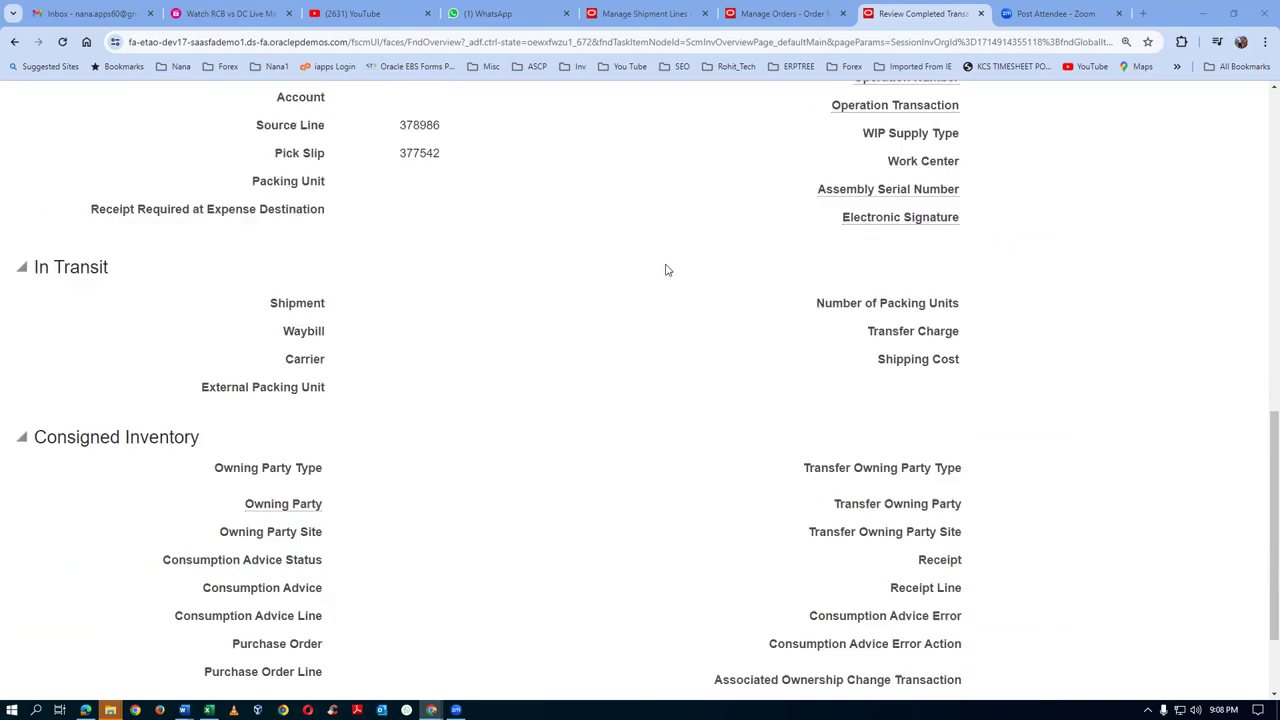
scroll(666, 272, "up", 3)
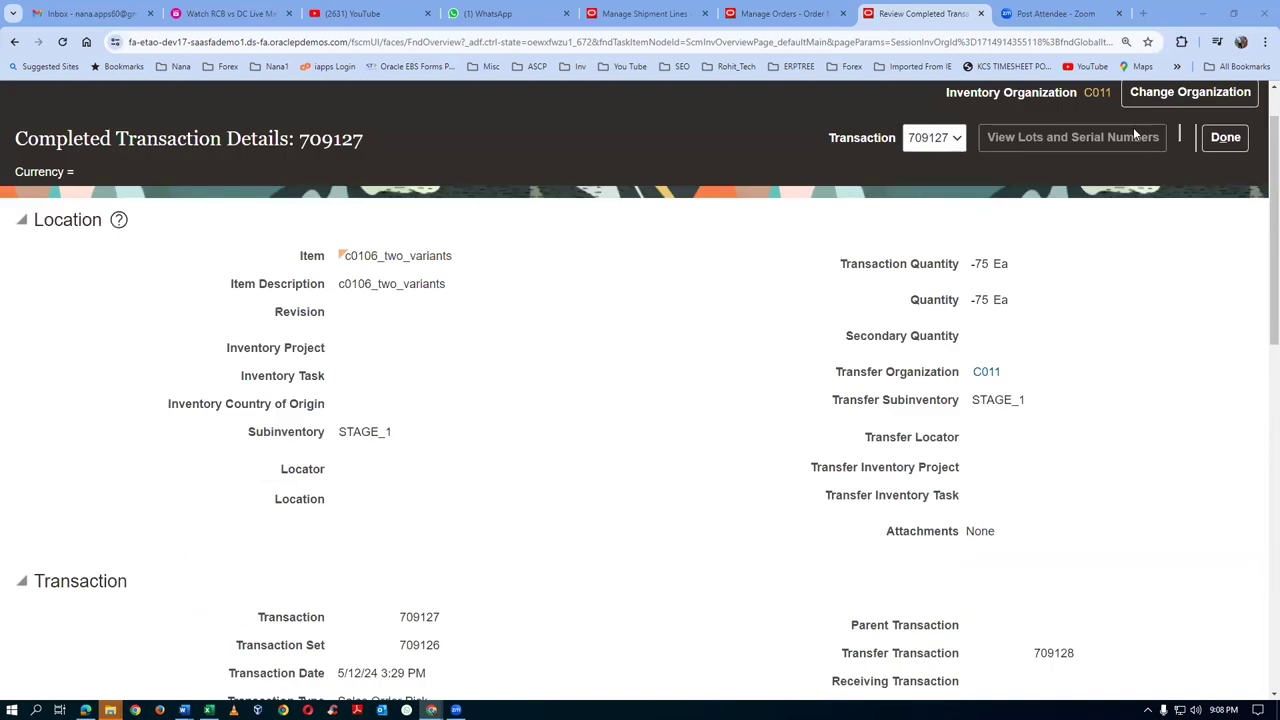
left_click(1224, 139)
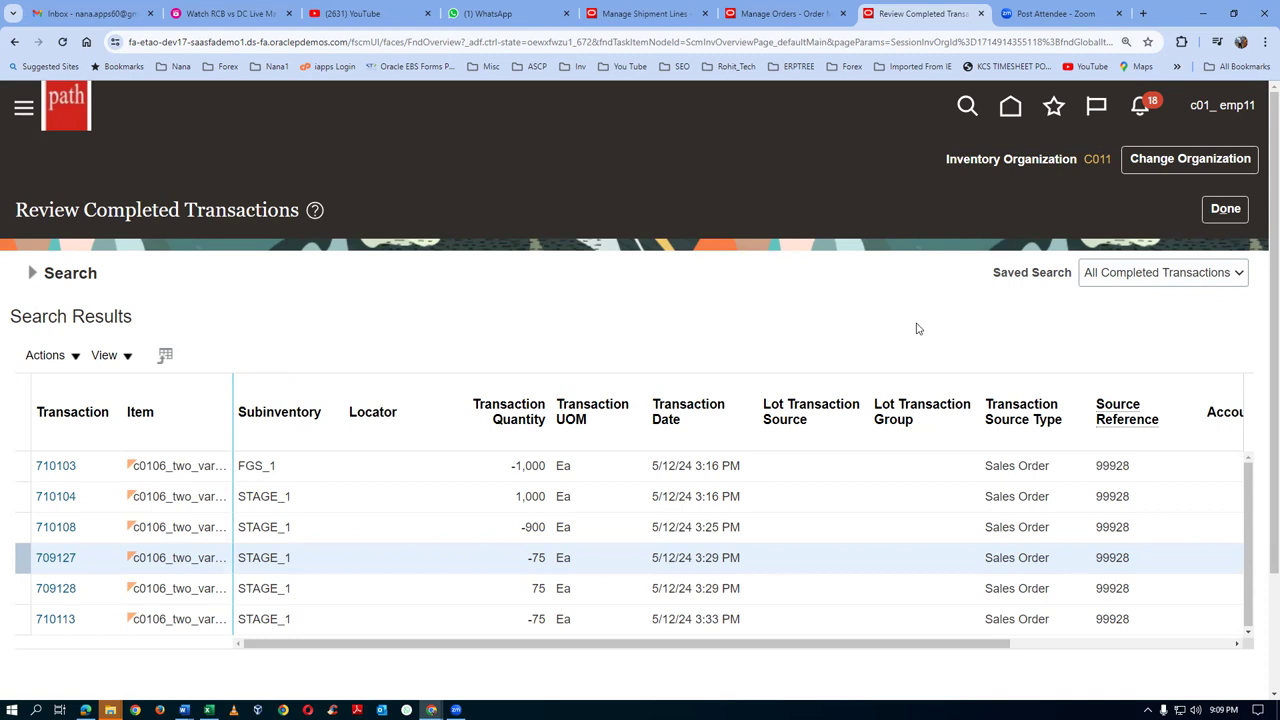
- Switch to Manage Orders, recheck the transactional value of fulfillment line 1-3, and open that line's details
left_click(798, 17)
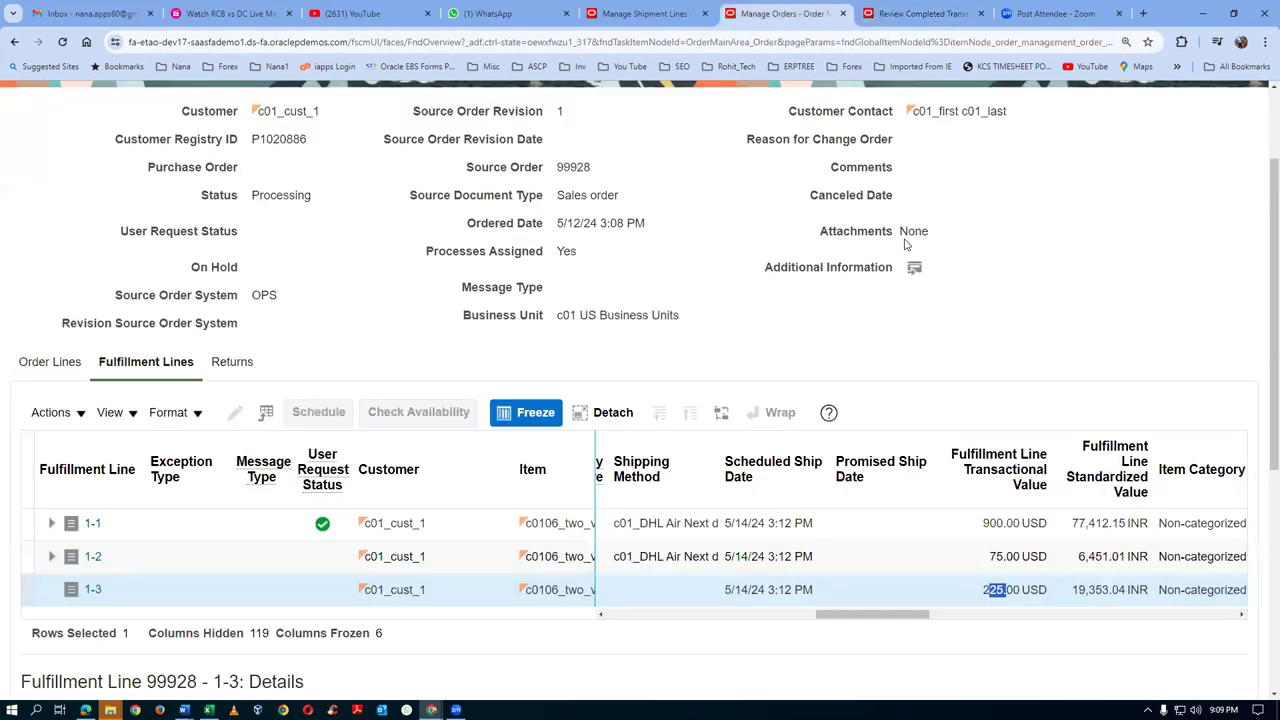
left_click(986, 593)
left_click_drag(986, 592, 1001, 594)
left_click(97, 596)
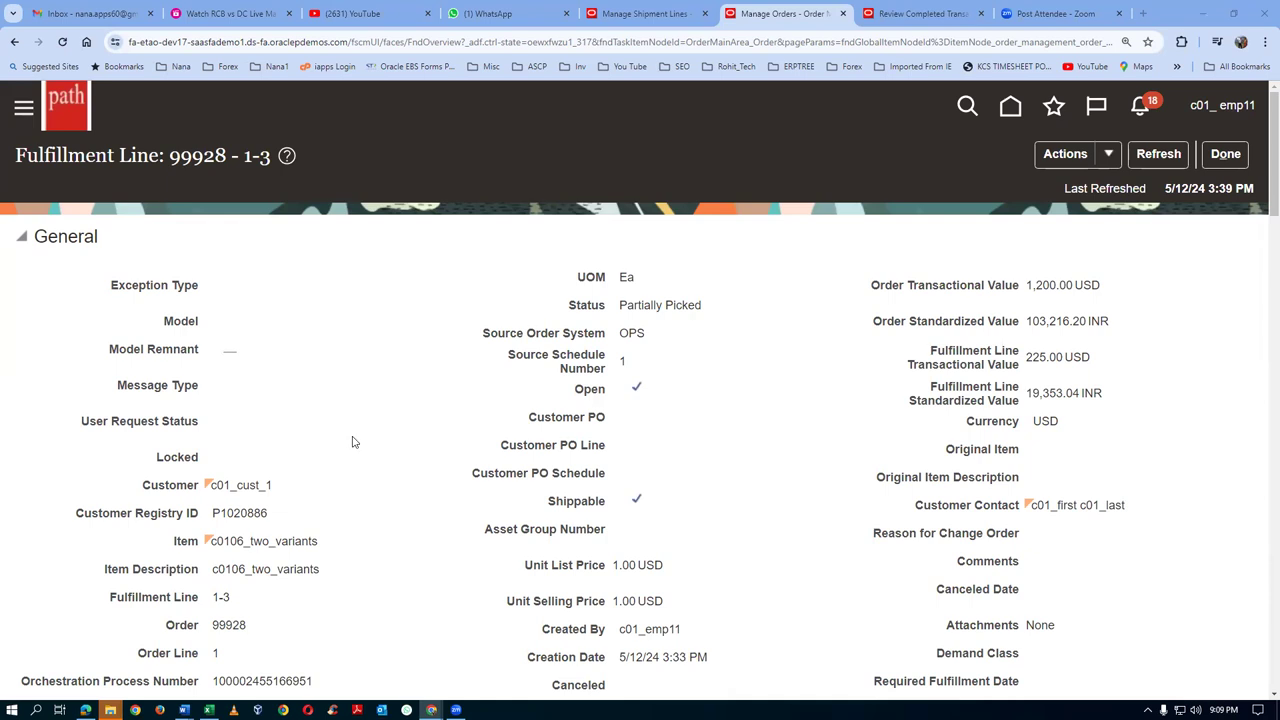
- Examine fulfillment line 1-3's ordered quantity, status, supply, shipping, billing, item, holds and tax details
scroll(353, 441, "down", 1)
scroll(357, 443, "down", 2)
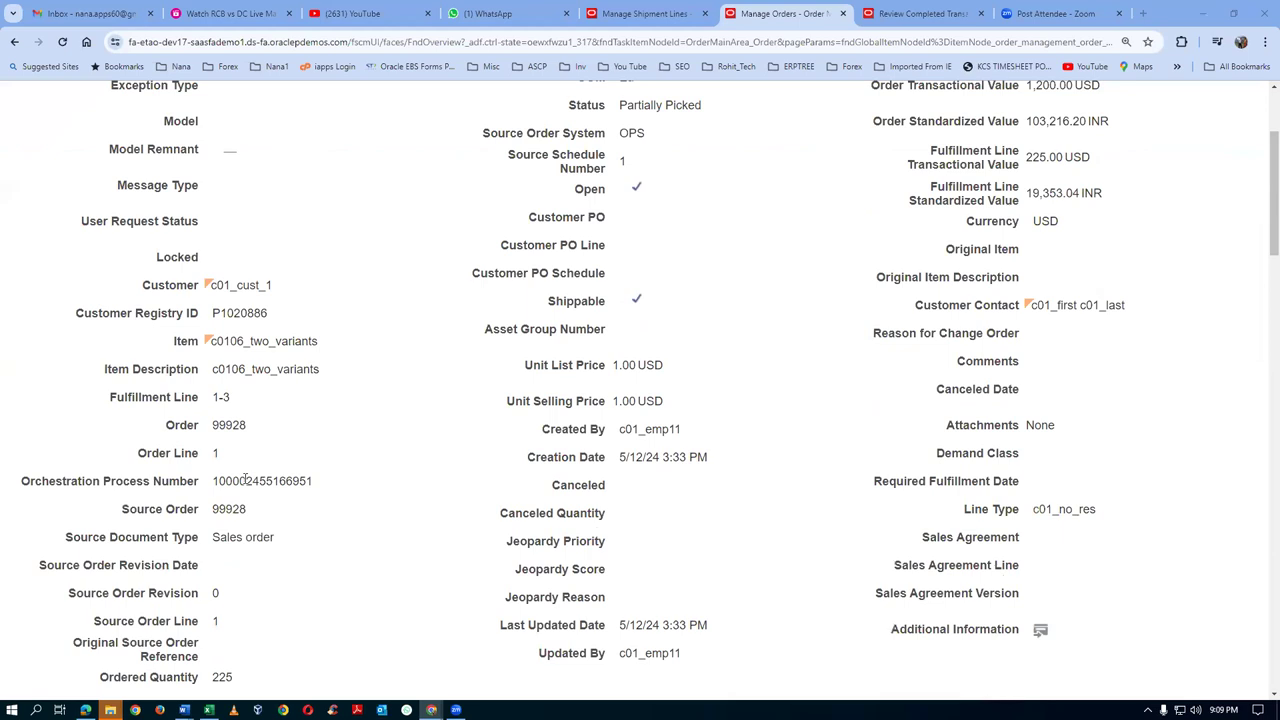
scroll(363, 517, "down", 2)
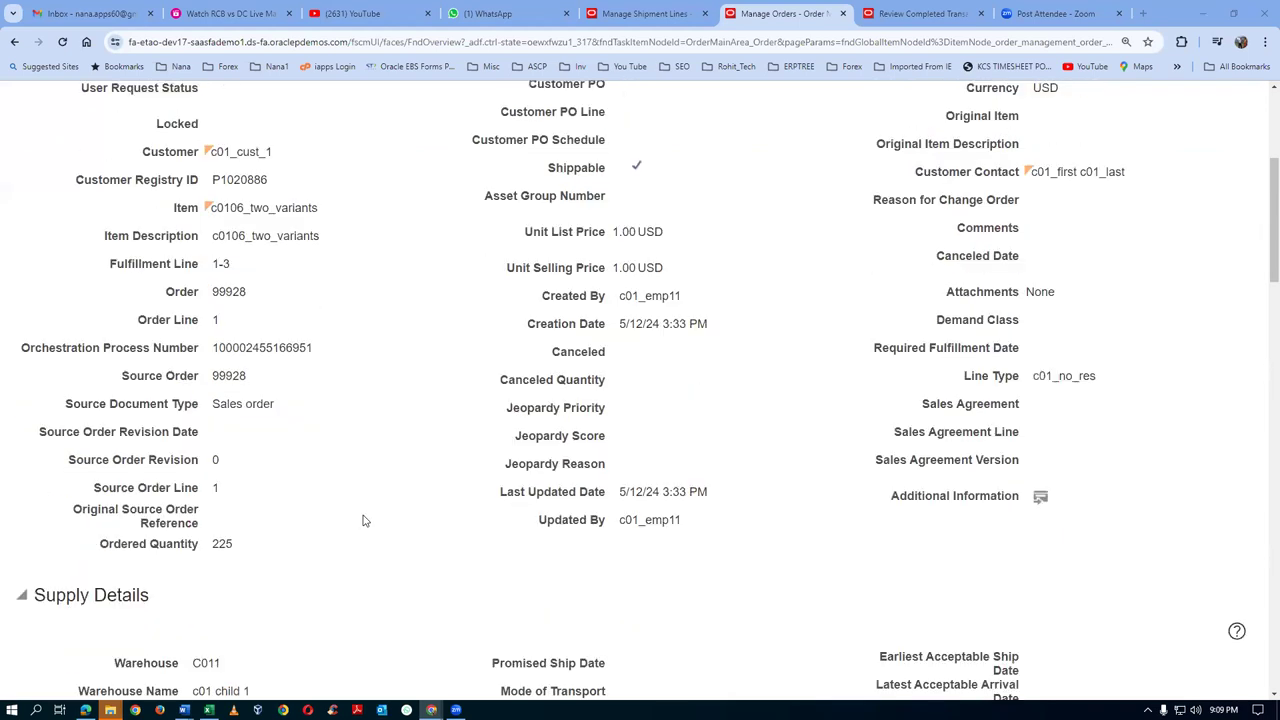
left_click_drag(218, 545, 238, 547)
scroll(393, 530, "down", 2)
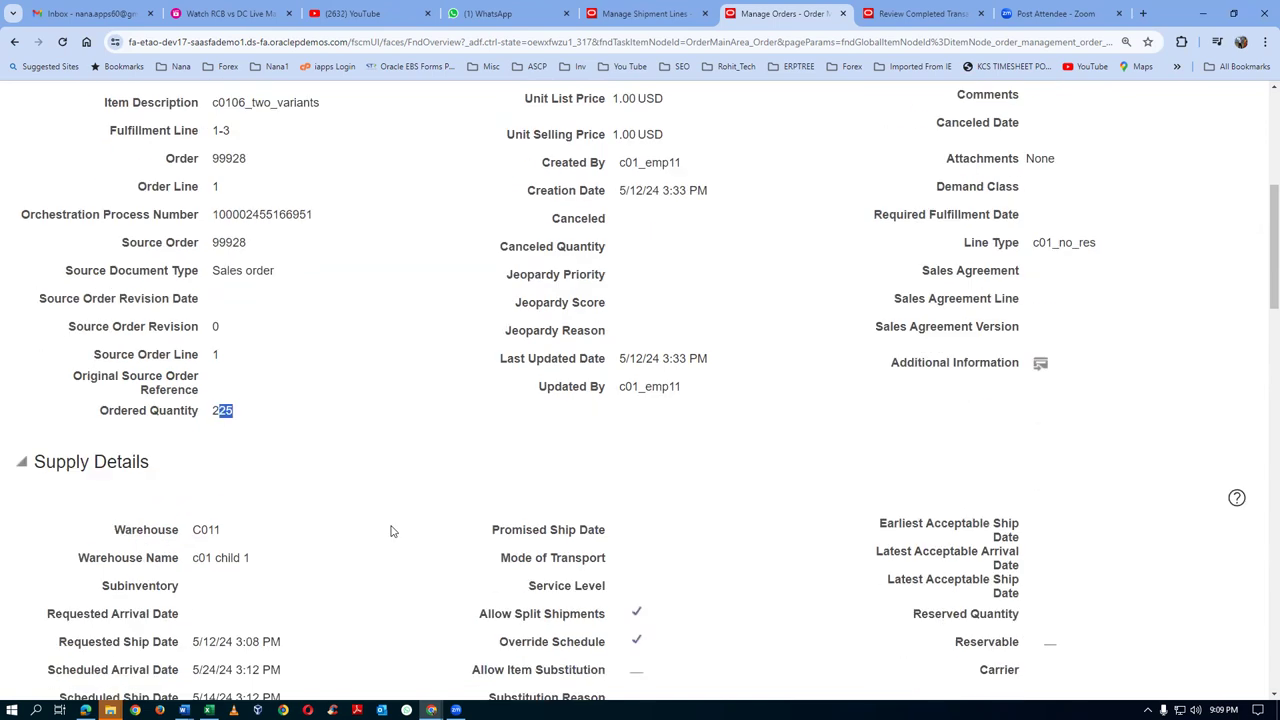
scroll(391, 531, "down", 4)
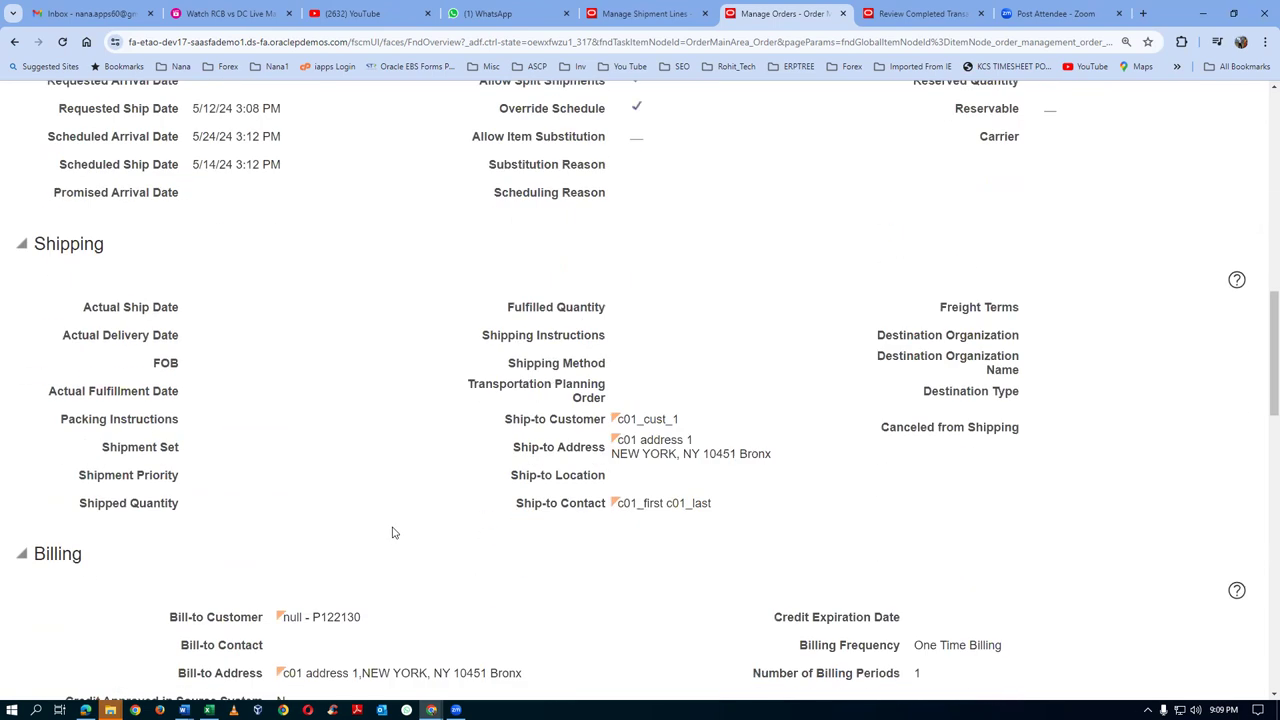
scroll(393, 532, "down", 1)
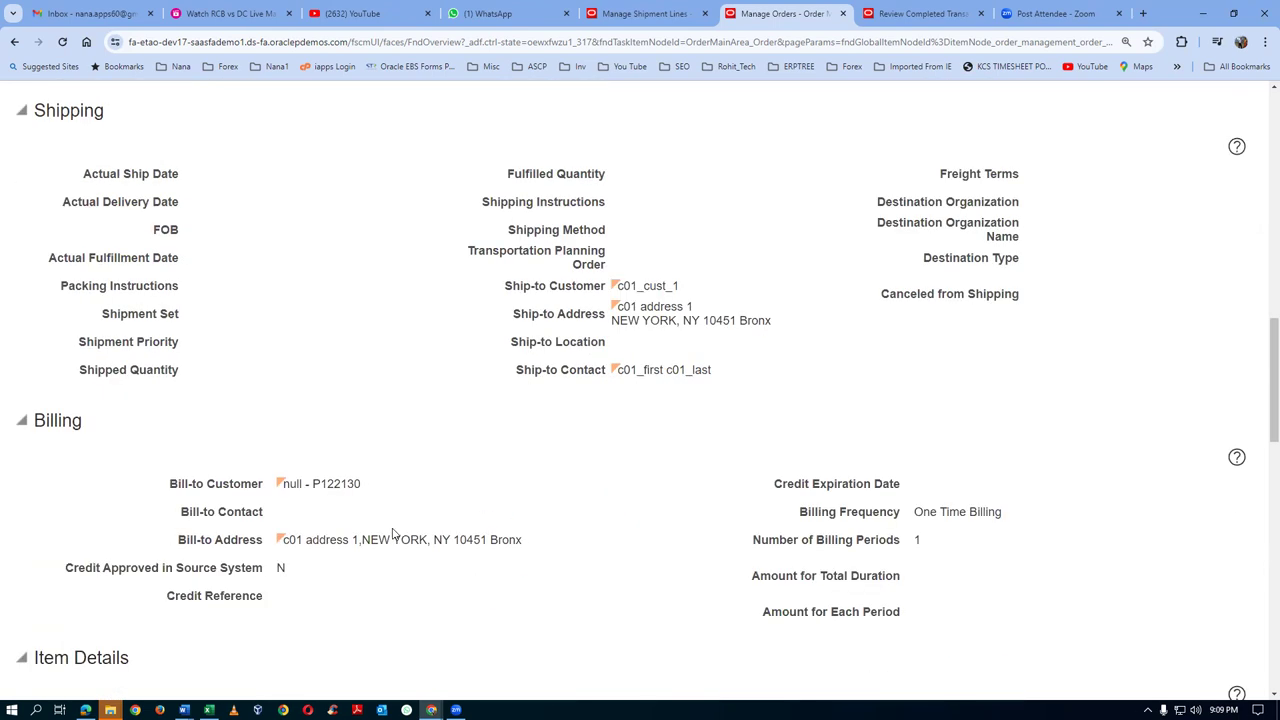
scroll(393, 534, "down", 3)
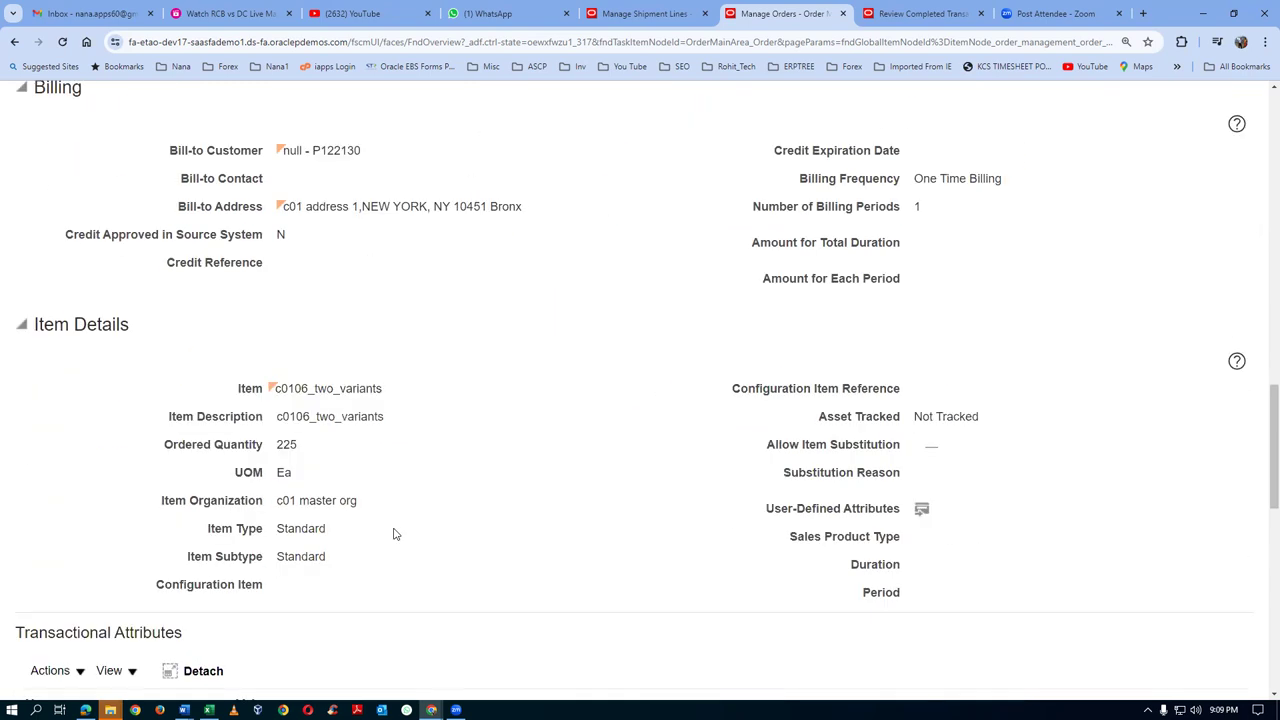
scroll(394, 534, "down", 2)
scroll(394, 534, "down", 2)
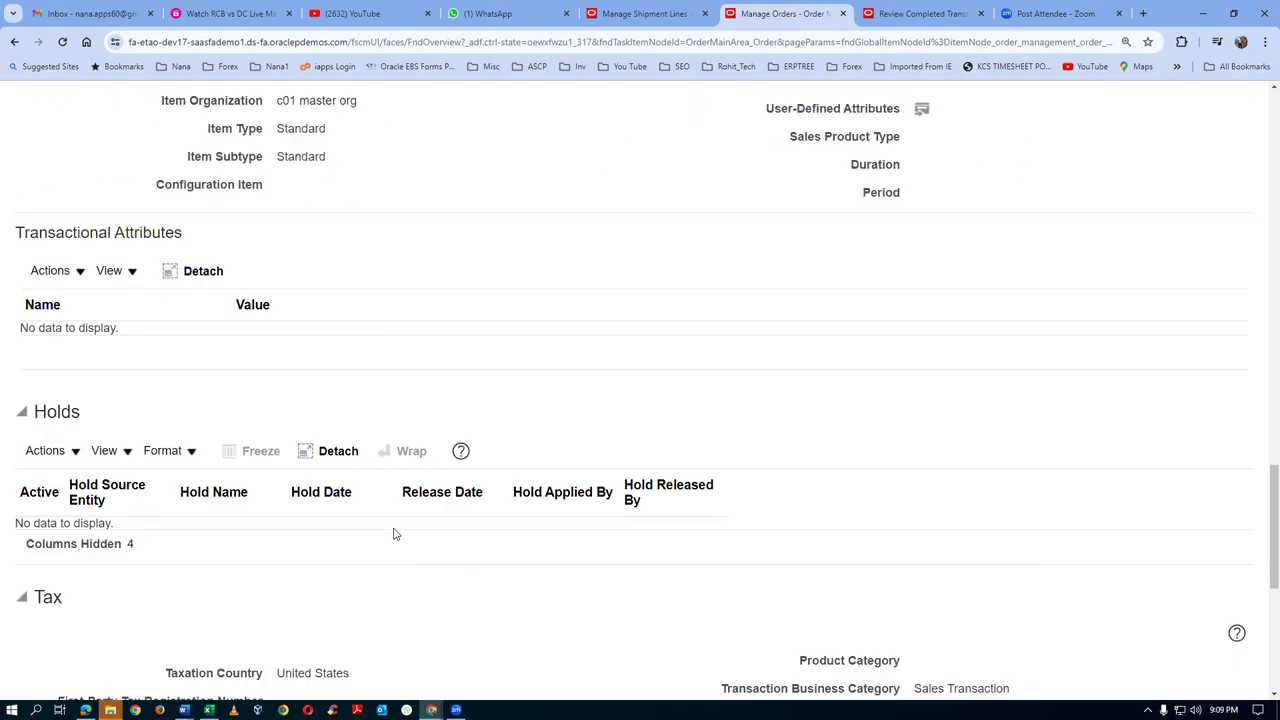
scroll(394, 534, "down", 5)
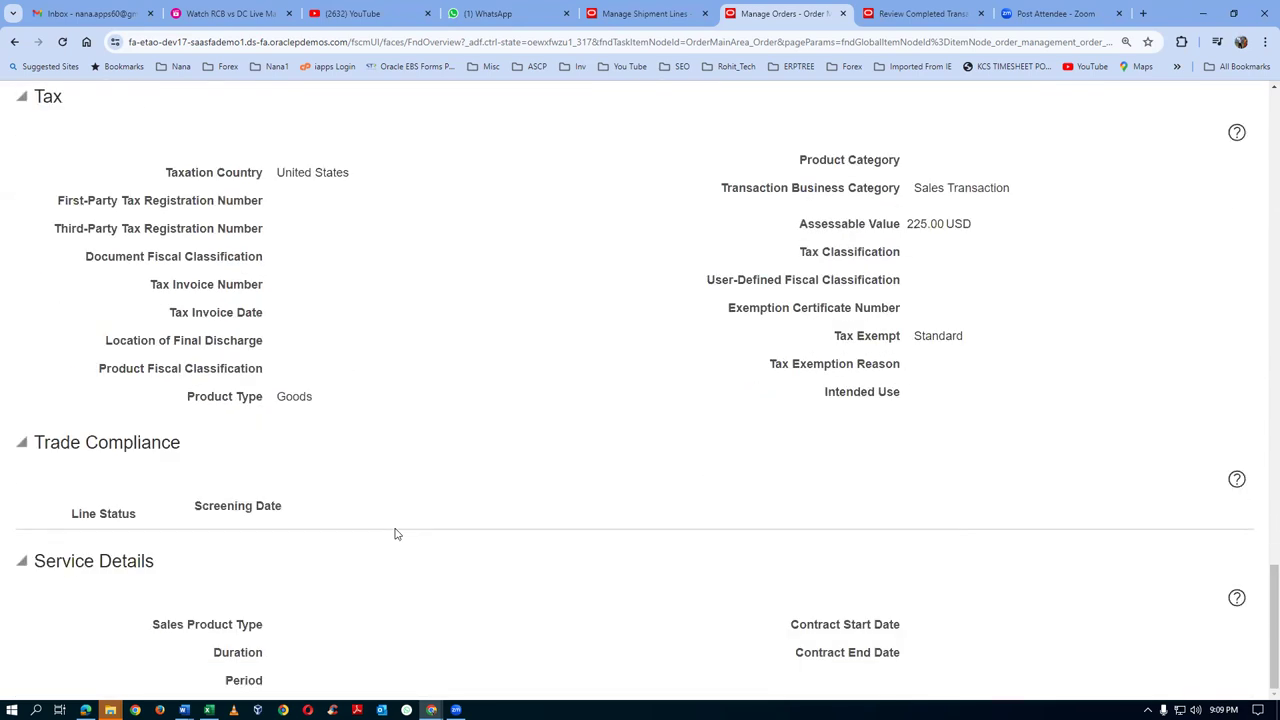
scroll(394, 534, "up", 13)
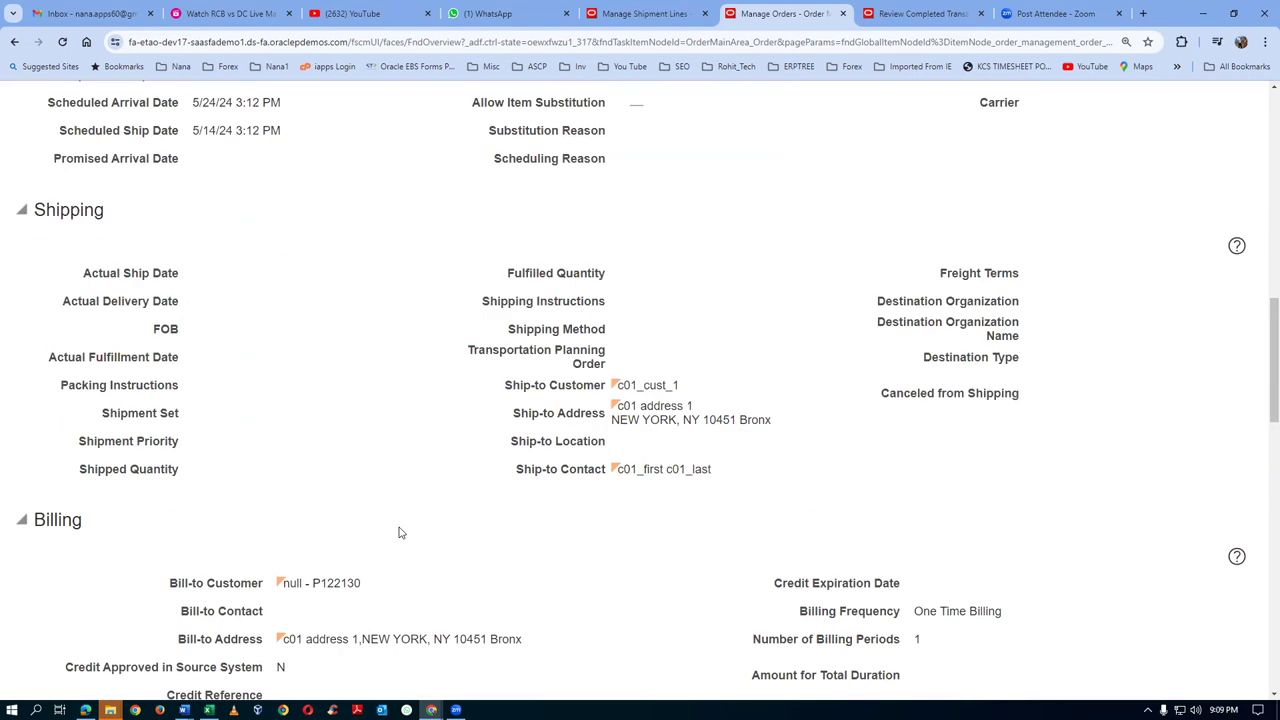
scroll(399, 532, "up", 10)
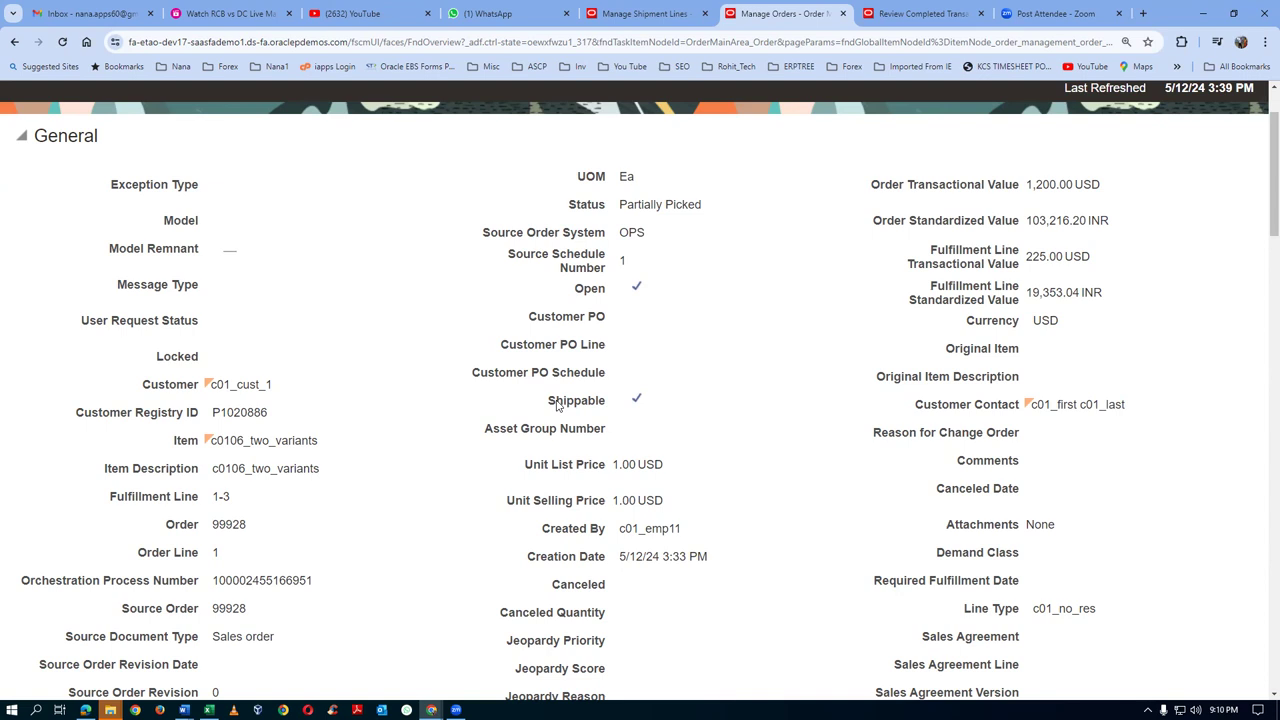
- Close the Manage Orders page and exit the Review Completed Transactions page
left_click(842, 14)
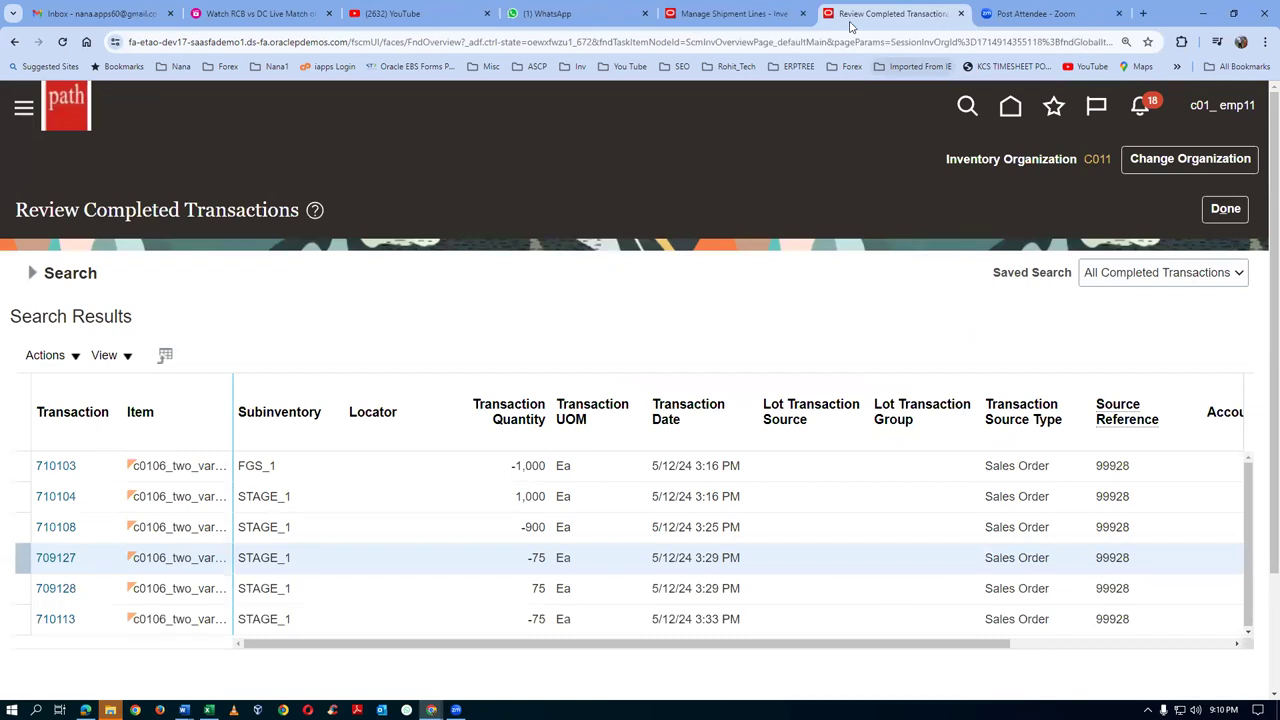
left_click(1222, 210)
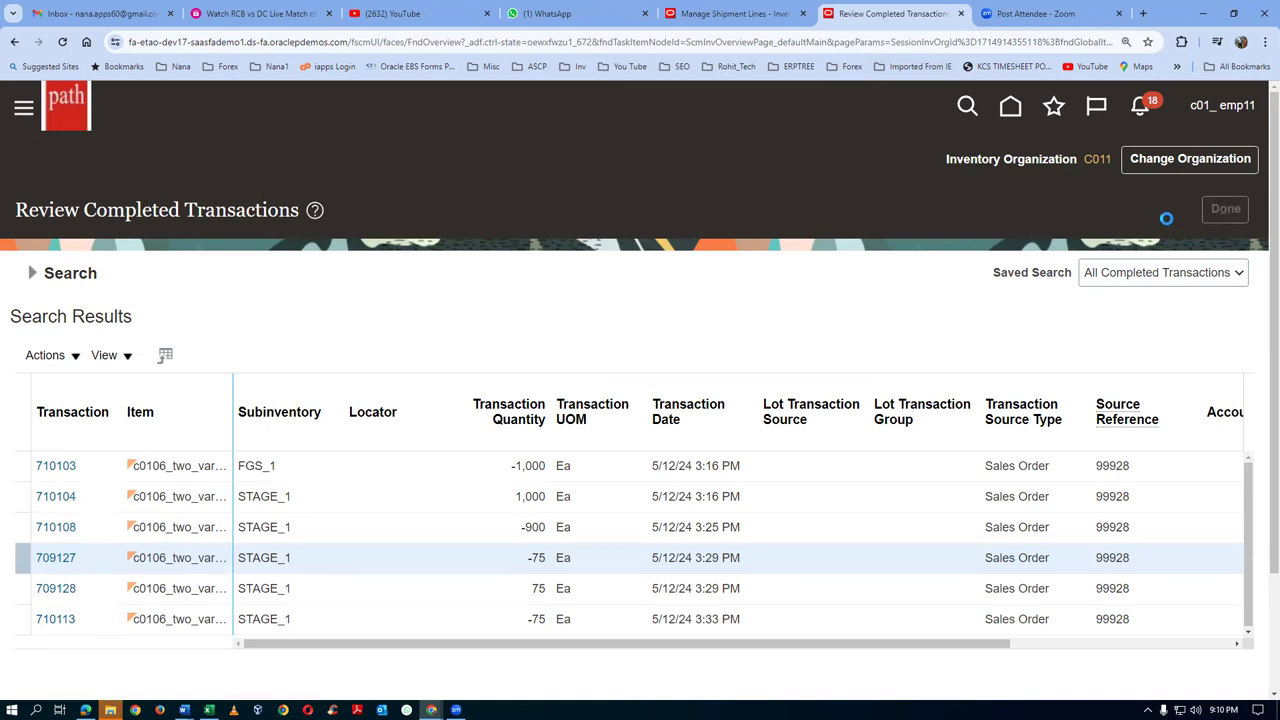